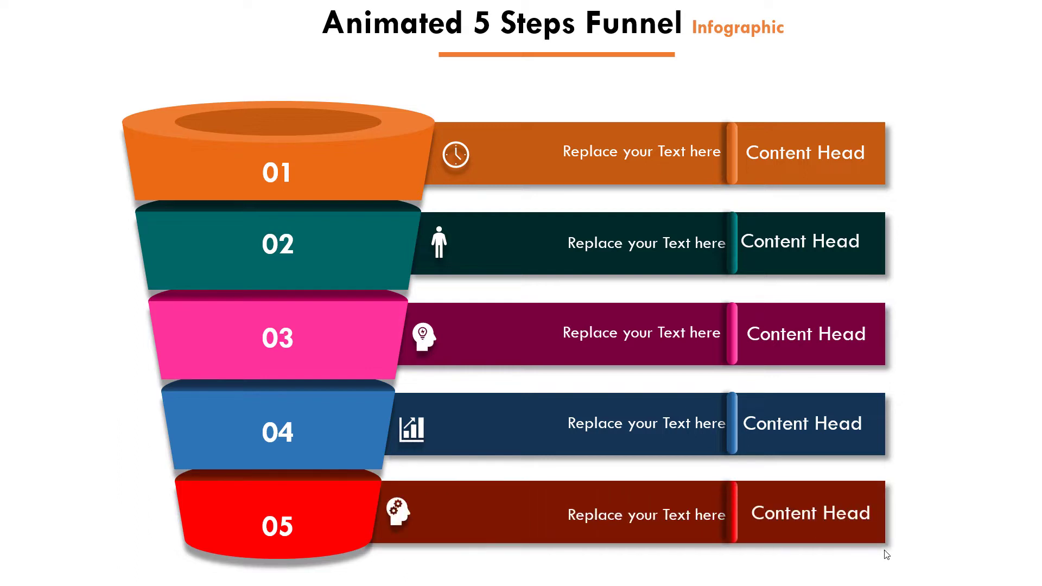
Exit the funnel slide show and switch to the blank slide 2 of funnel.pptx.
key("Escape")
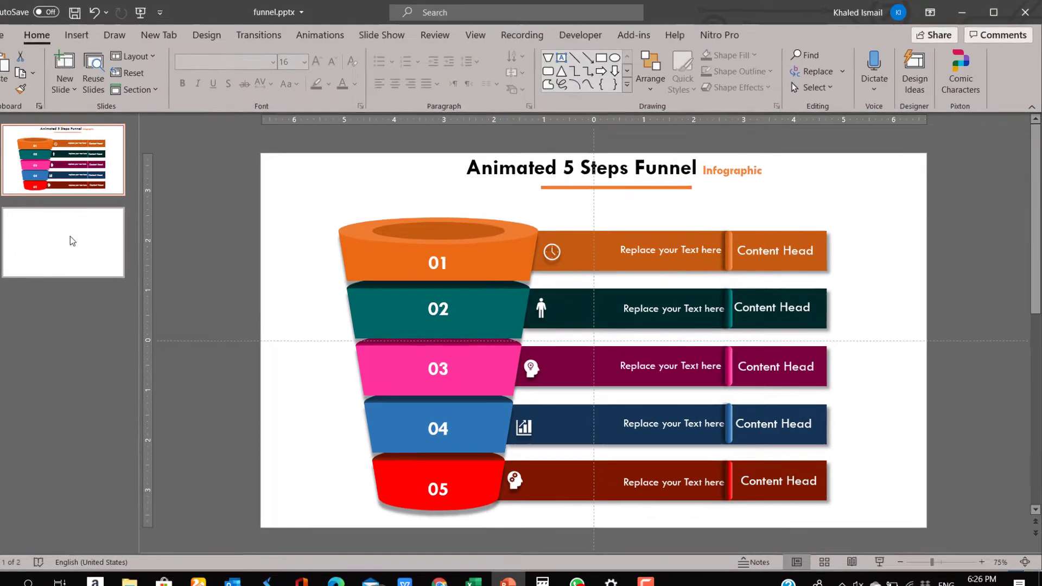
left_click(70, 237)
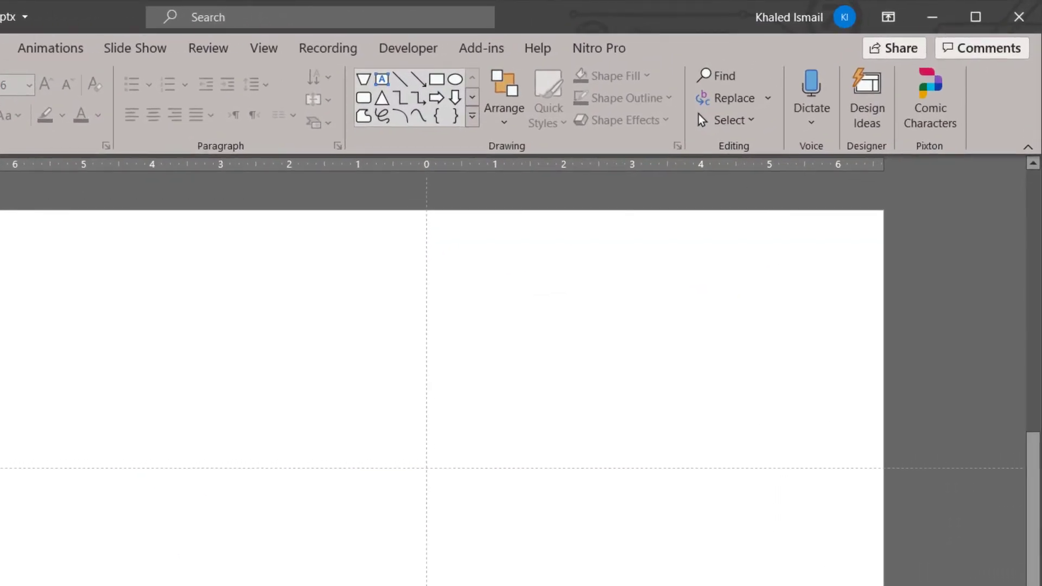
Draw a trapezoid centred on the slide and raise its height to 5 inches.
left_click(365, 84)
left_click_drag(337, 333, 419, 525)
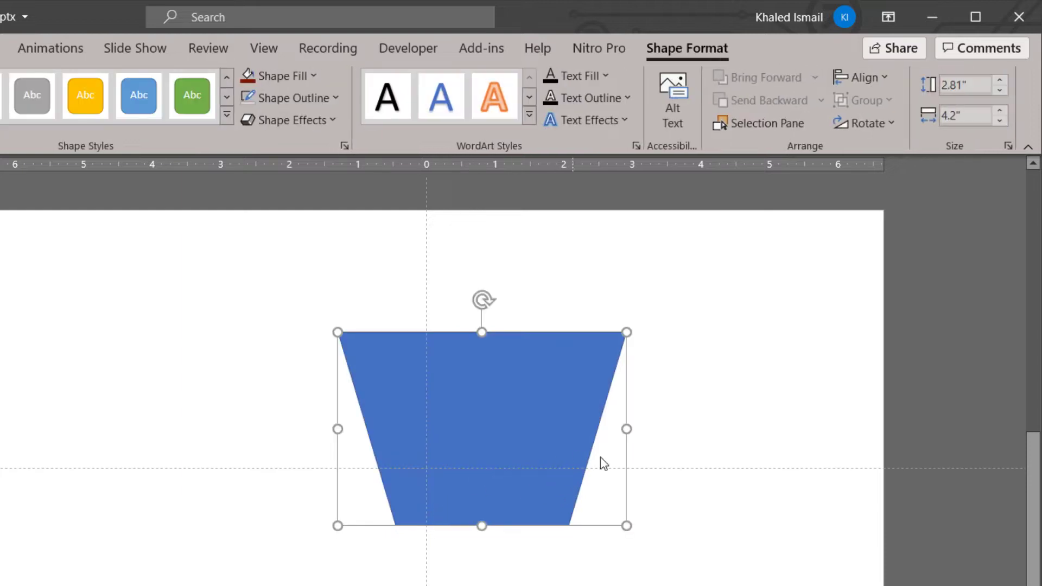
left_click_drag(516, 461, 449, 462)
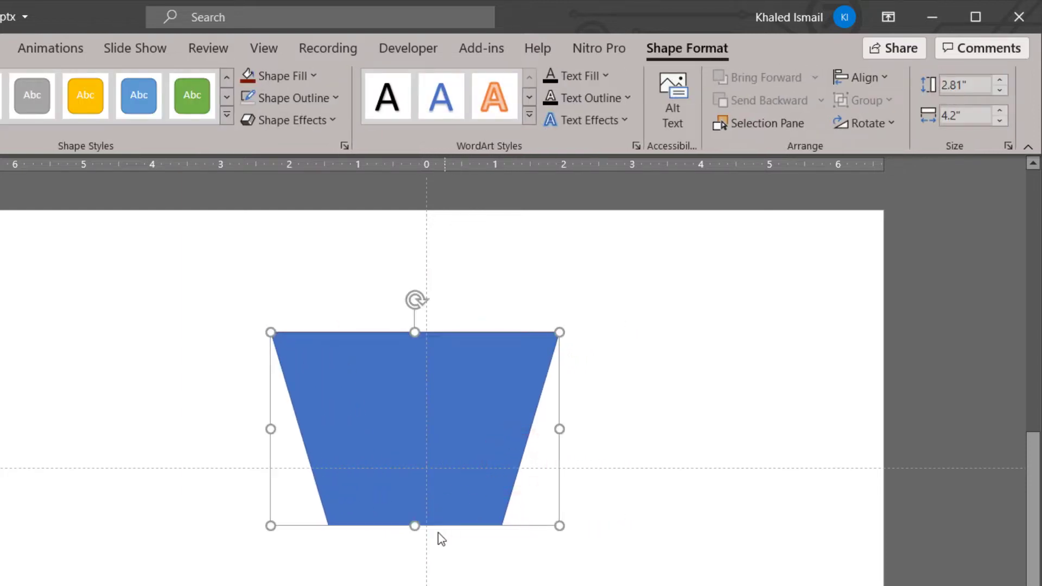
left_click_drag(421, 527, 476, 496)
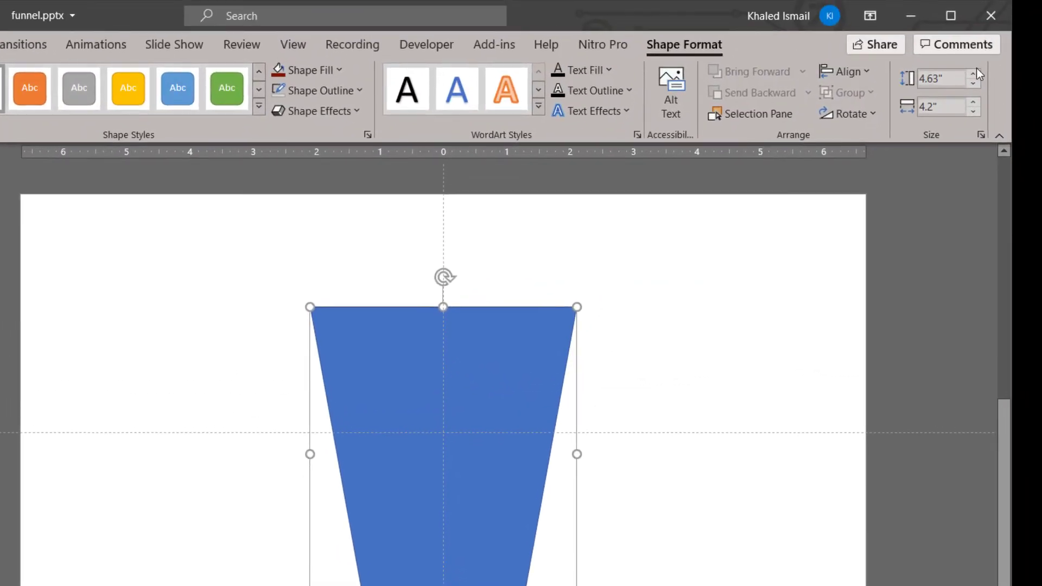
left_click(973, 75)
left_click(973, 74)
left_click(973, 74)
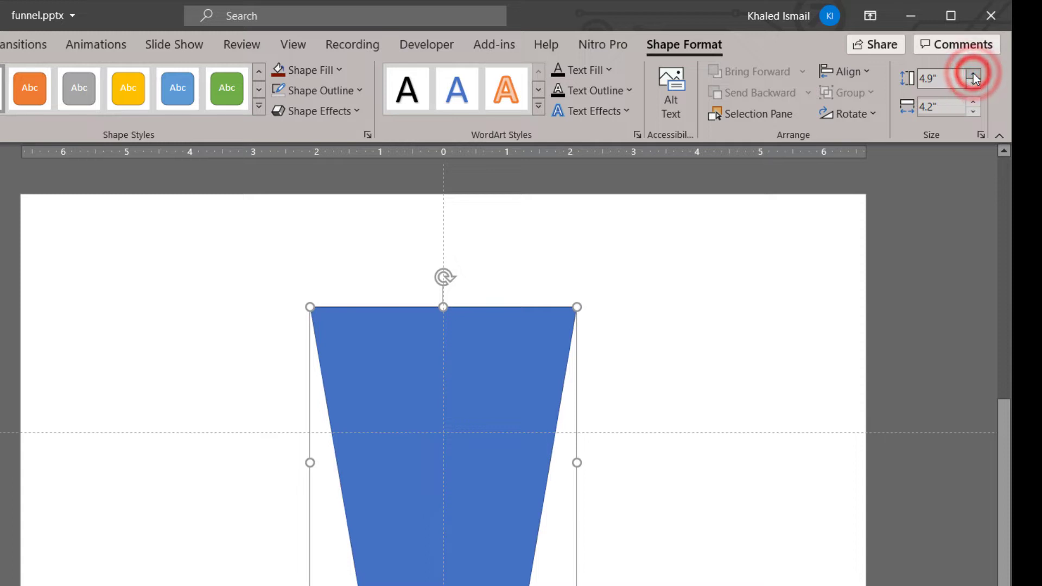
left_click(973, 75)
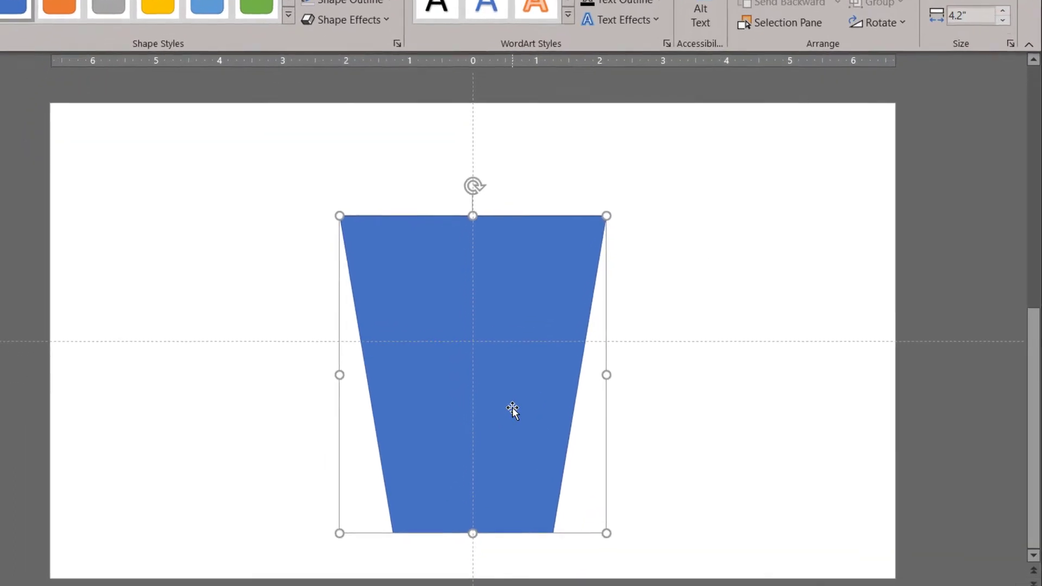
left_click_drag(513, 406, 513, 405)
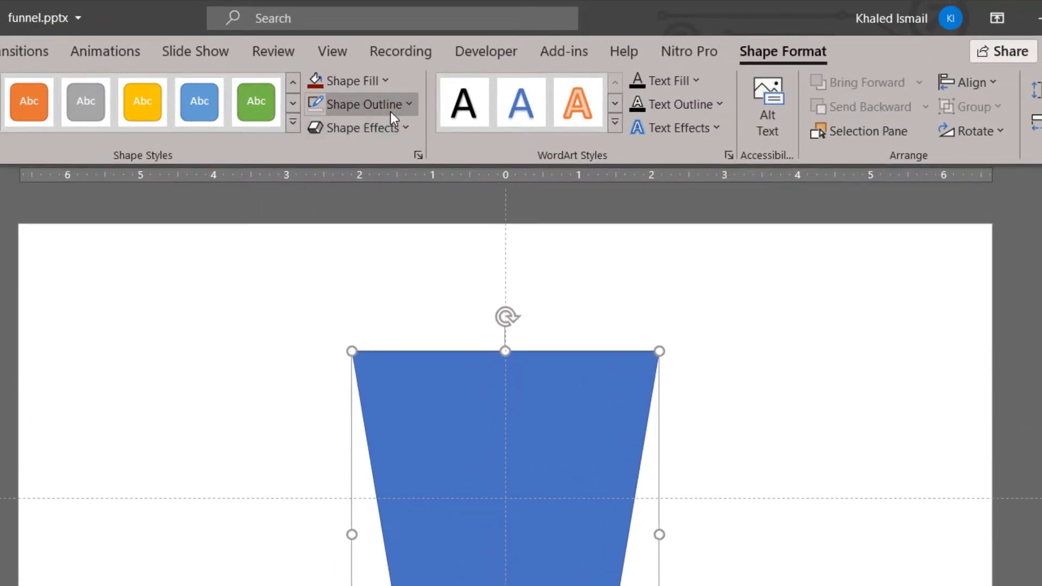
Remove the outline from the 5" × 4.2" blue trapezoid.
left_click(389, 111)
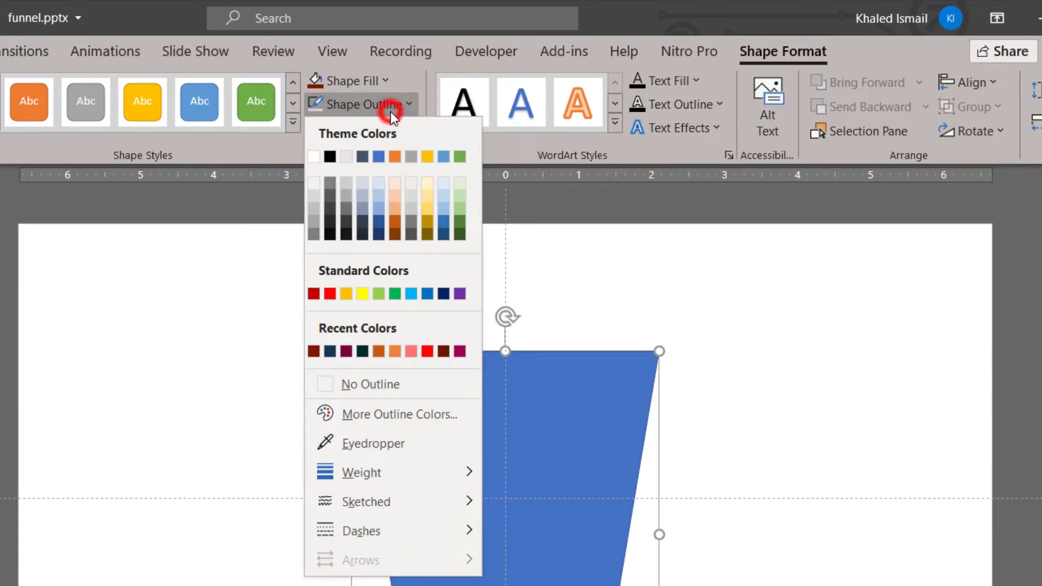
left_click(380, 389)
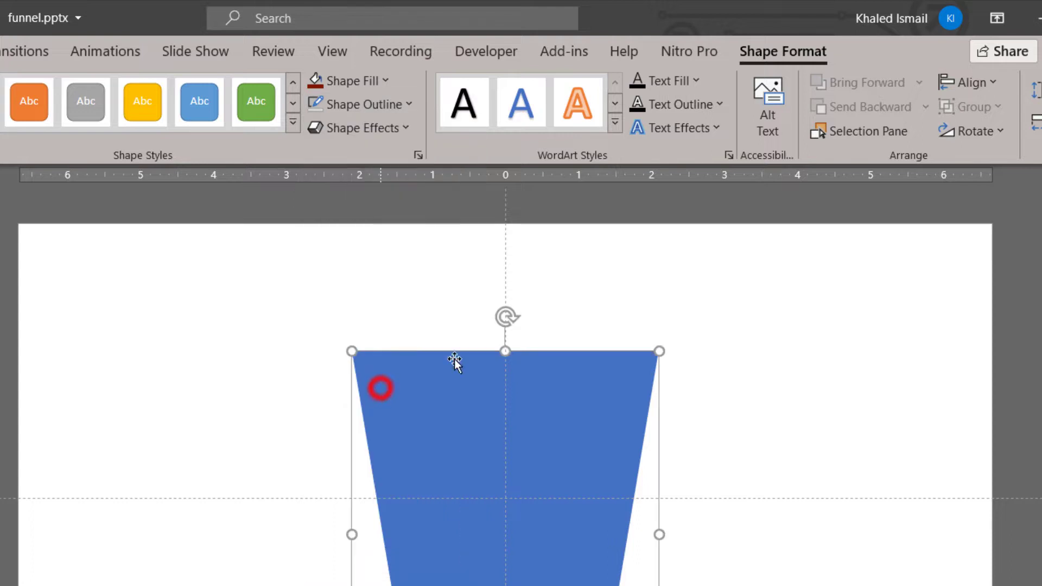
left_click(823, 356)
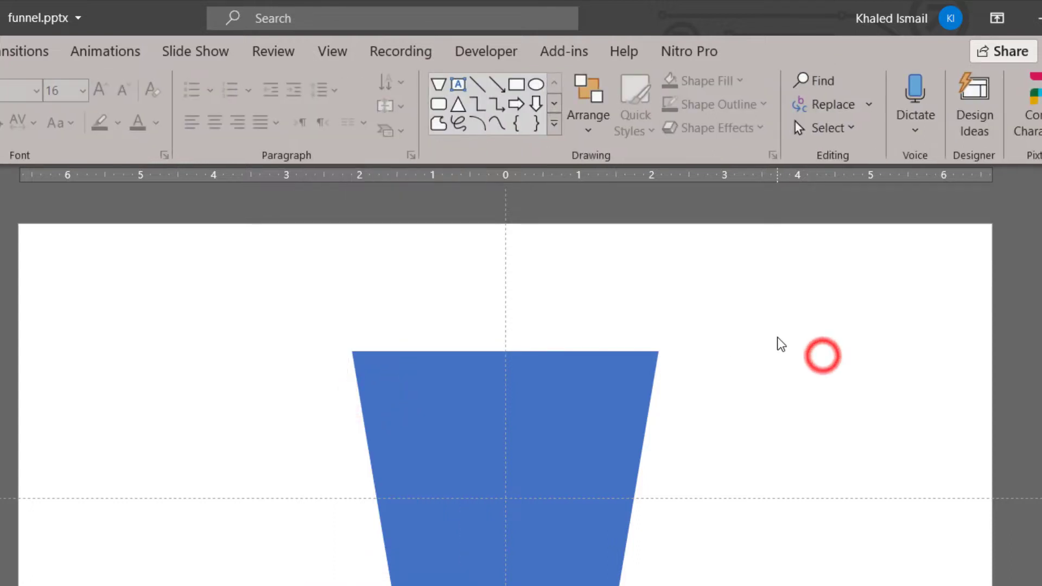
Draw a wide rectangle across the trapezoid's top with about 49% fill transparency.
left_click(515, 85)
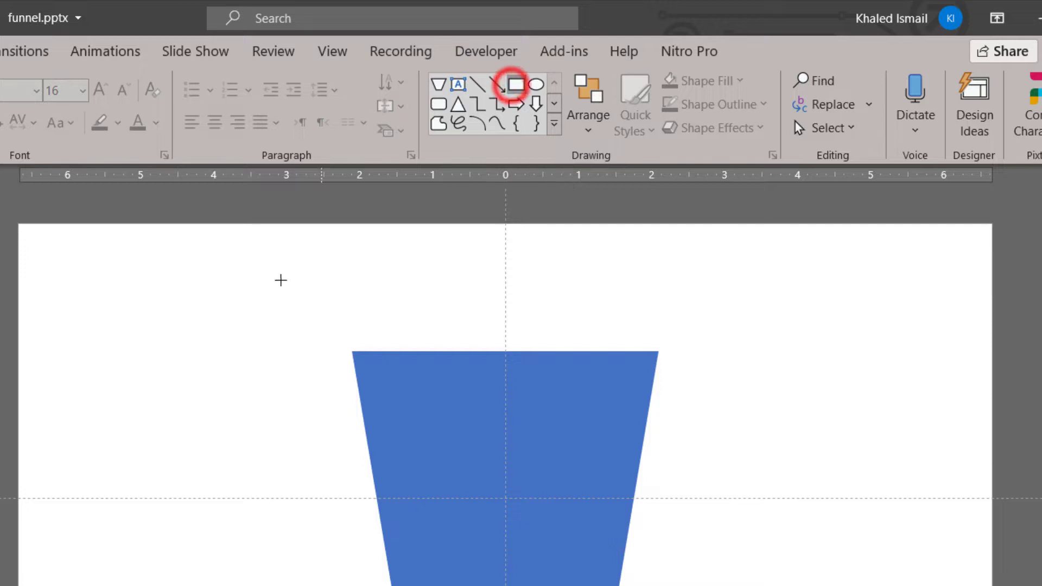
mouse_move(248, 343)
left_mouse_down()
mouse_move(384, 391)
mouse_move(748, 413)
left_mouse_up()
left_click(565, 382)
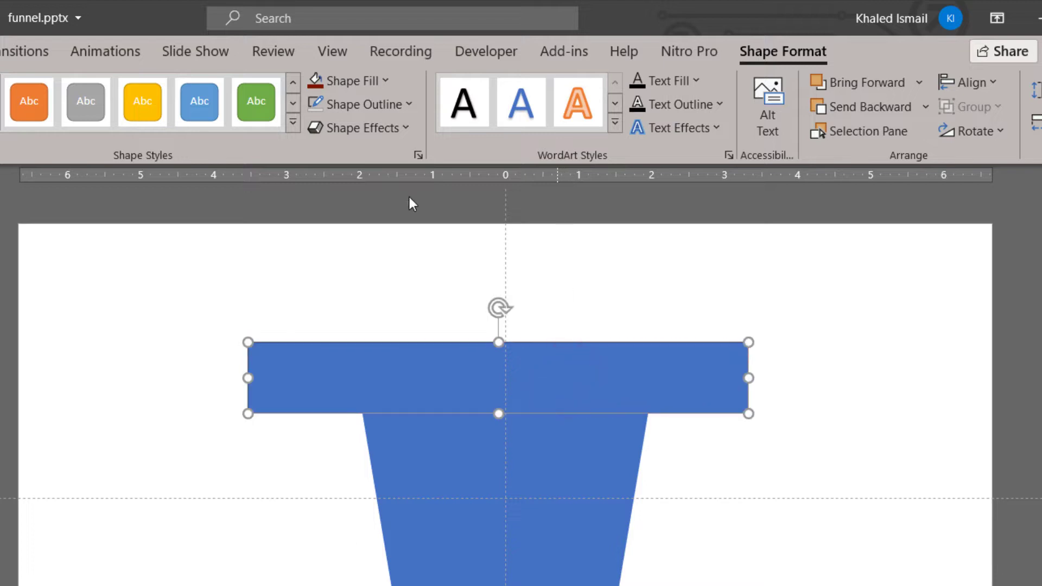
right_click(706, 394)
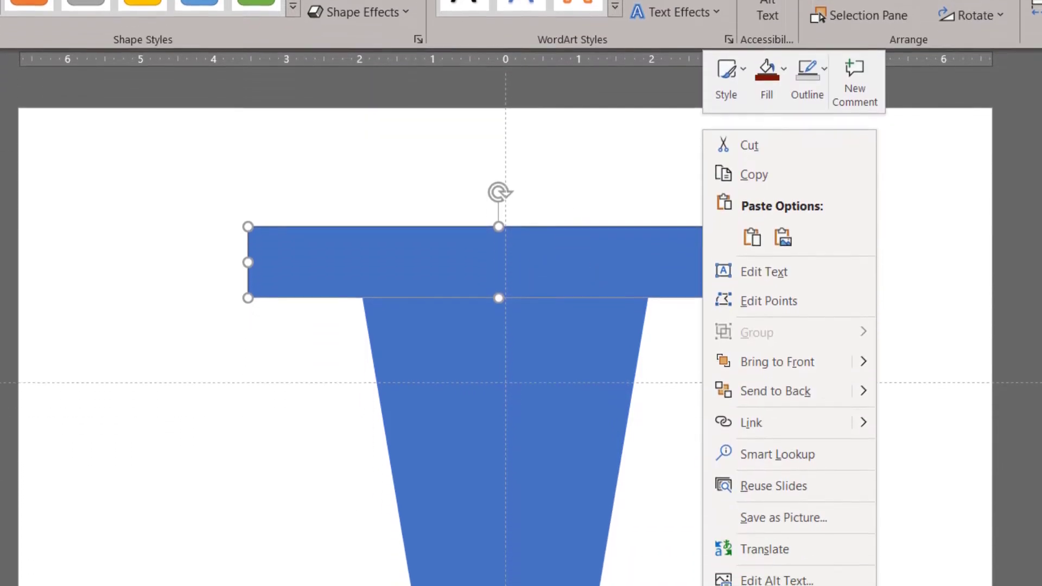
left_click(776, 584)
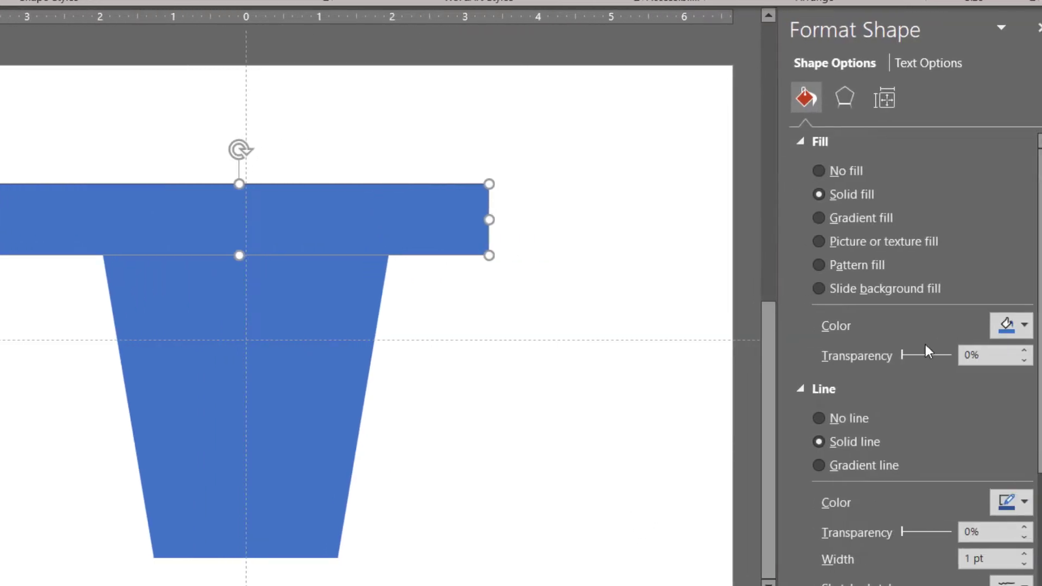
left_click_drag(904, 354, 932, 354)
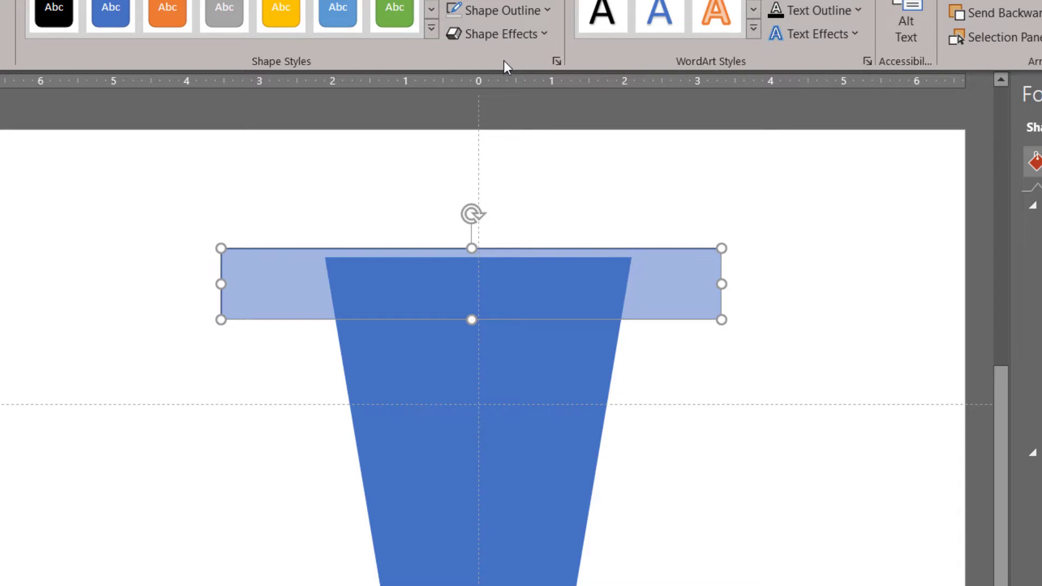
left_click_drag(558, 269, 556, 279)
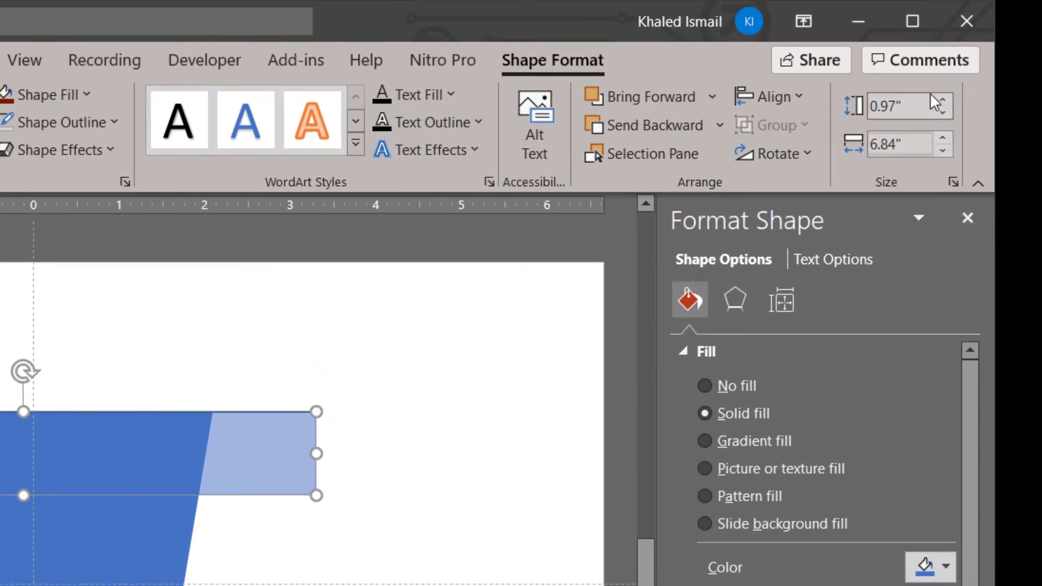
Set the rectangle height to 1" and place a duplicate directly beneath it.
left_click(936, 100)
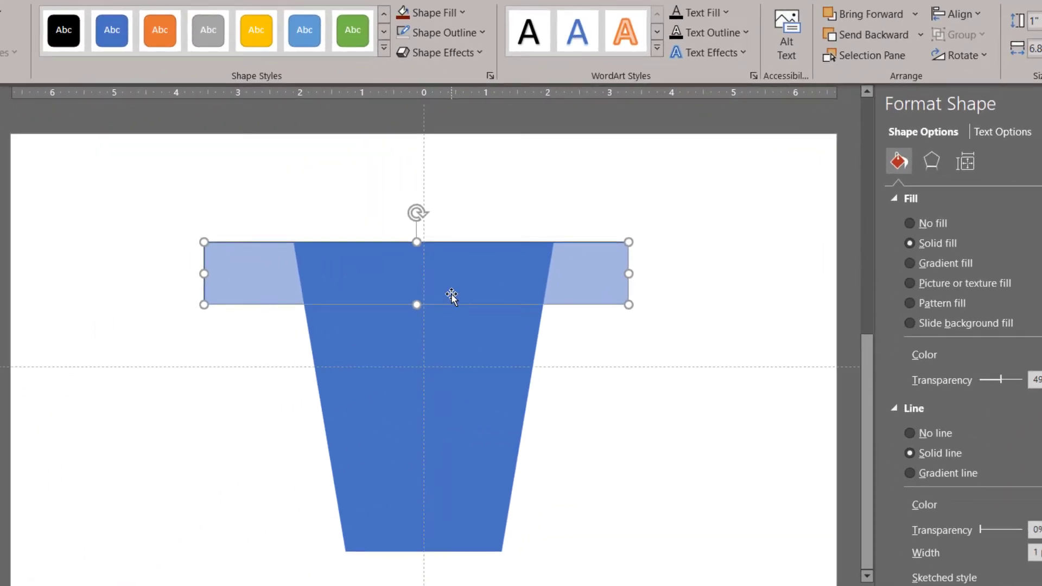
key("ctrl+d")
left_click_drag(451, 276, 448, 341)
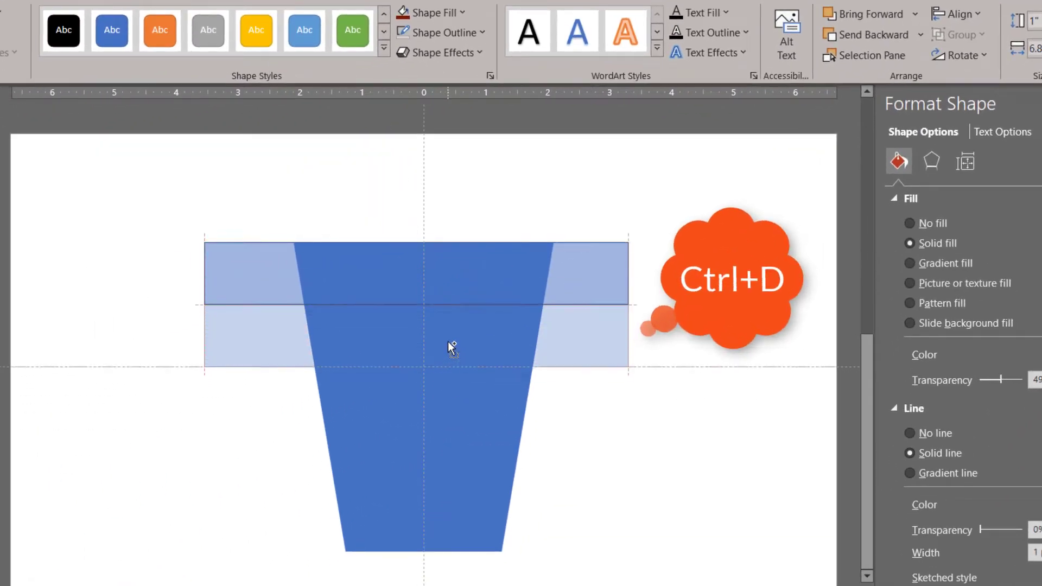
Add more rectangle copies for five 1" strips, then select the top three strips.
key("ctrl+d")
mouse_move(448, 341)
left_mouse_down()
mouse_move(451, 545)
mouse_move(449, 529)
left_mouse_up()
key("ctrl+d")
key("ctrl+d")
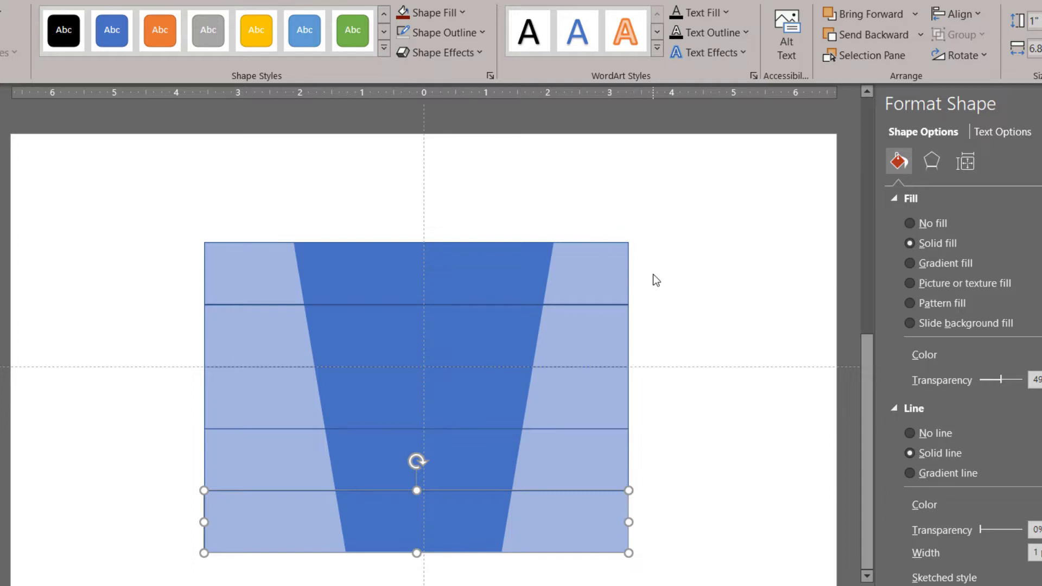
left_click(605, 278)
left_click(565, 345, "shift")
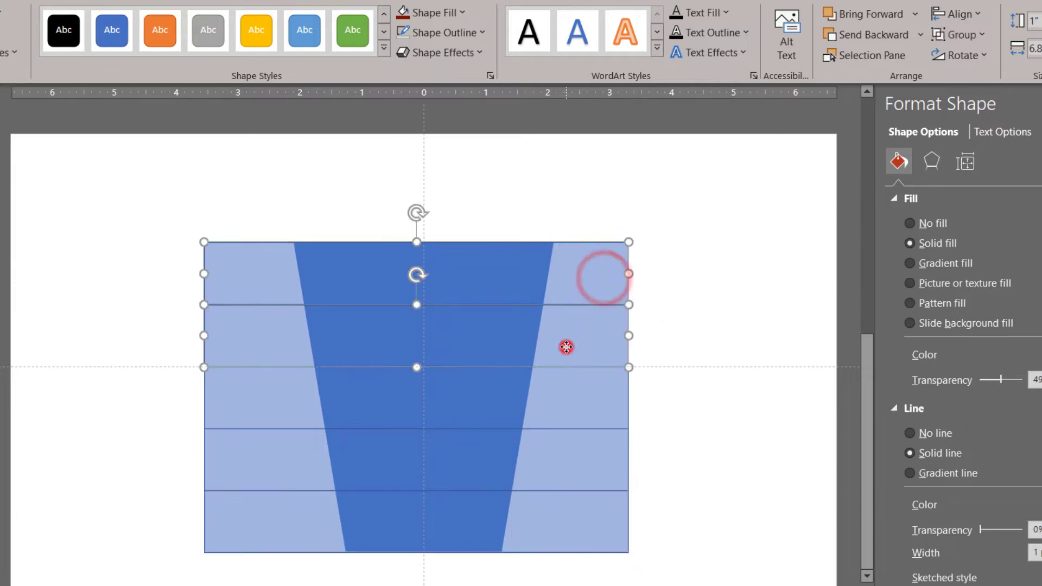
left_click(566, 402, "shift")
Distribute all five strips vertically over the trapezoid and close the Format pane.
left_click(570, 470, "shift")
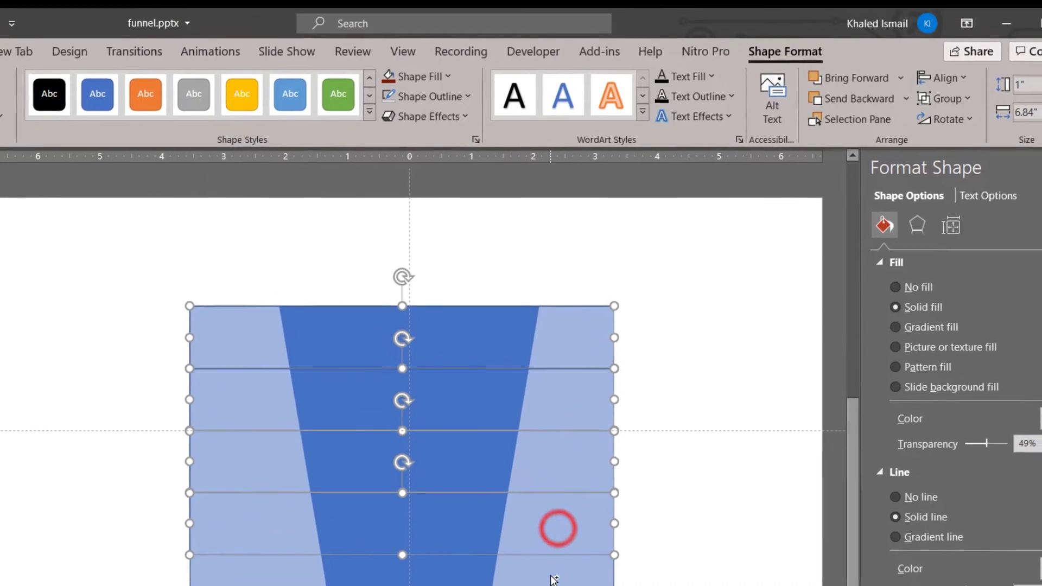
left_click(562, 522, "shift")
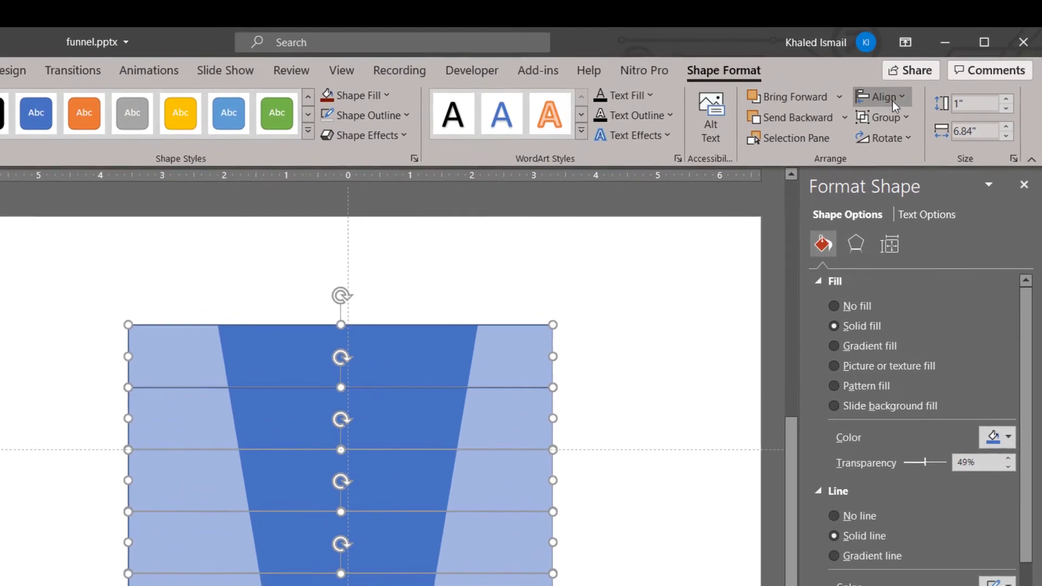
left_click(901, 96)
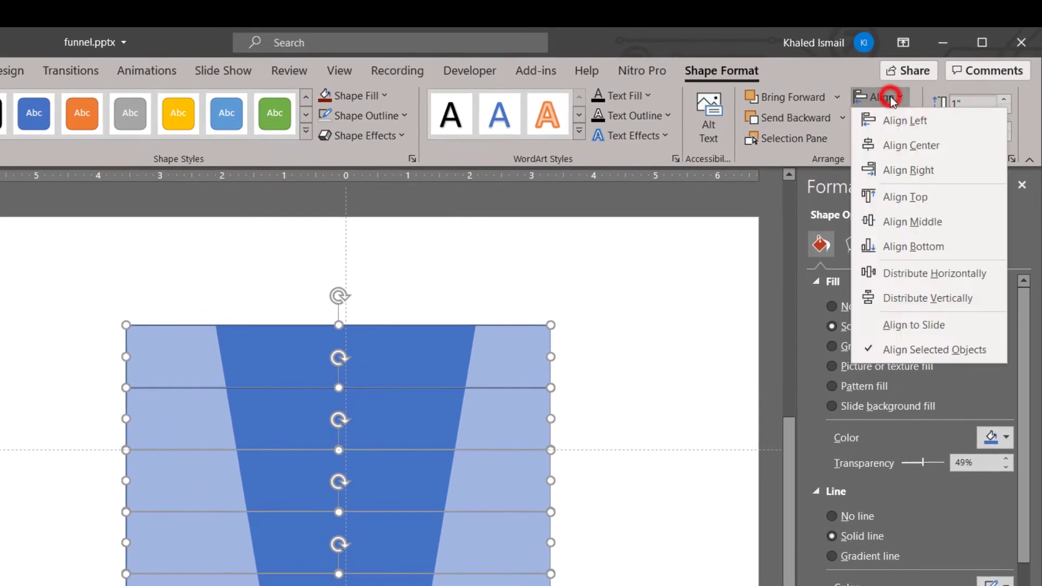
left_click(912, 293)
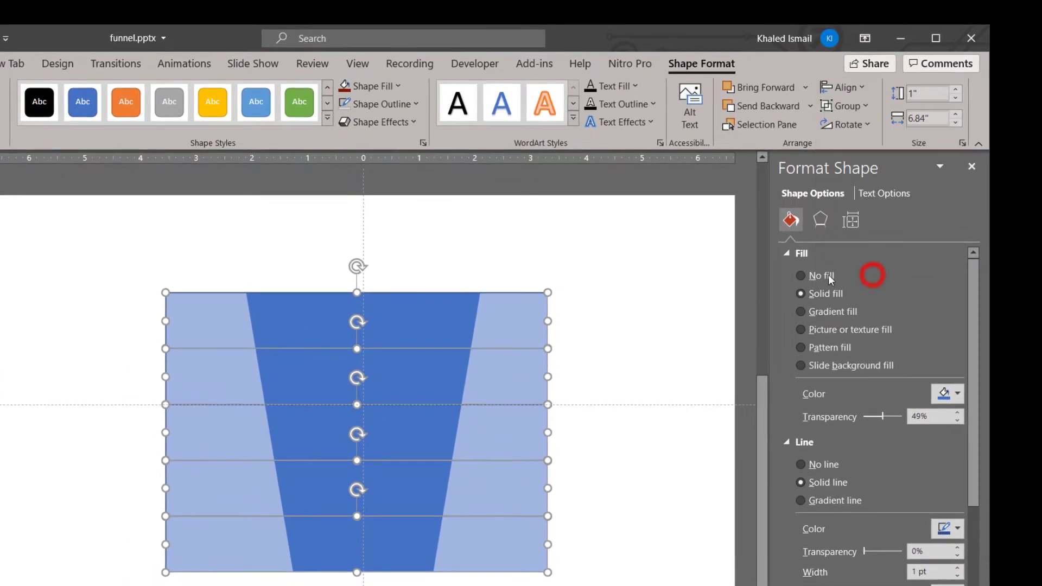
left_click(624, 404)
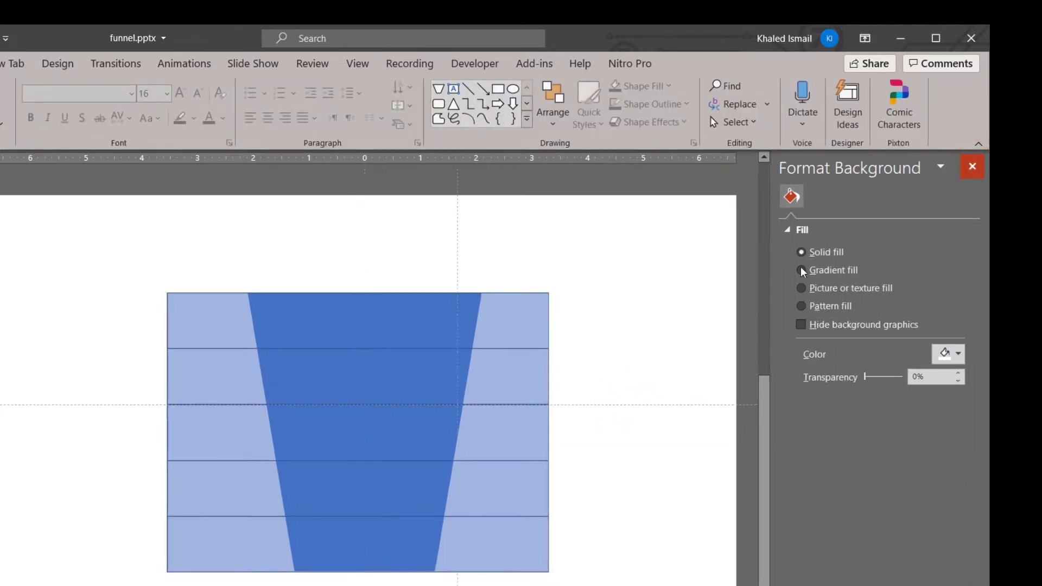
left_click(974, 168)
left_click(544, 329)
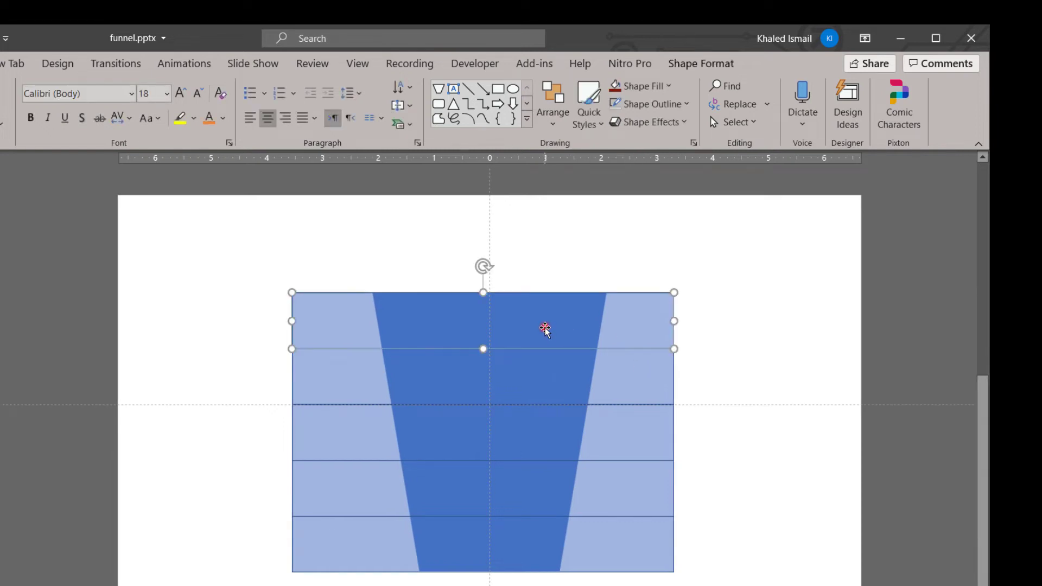
Select all five strips and send them behind the blue trapezoid.
left_click(652, 374, "shift")
left_click(642, 431, "shift")
left_click(635, 487, "shift")
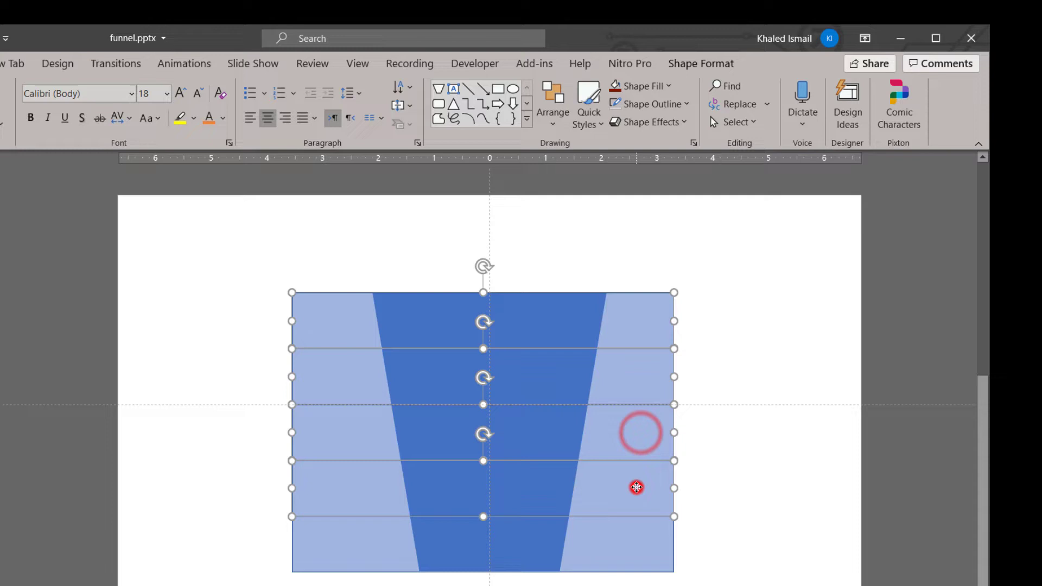
left_click(648, 543, "shift")
right_click(646, 540)
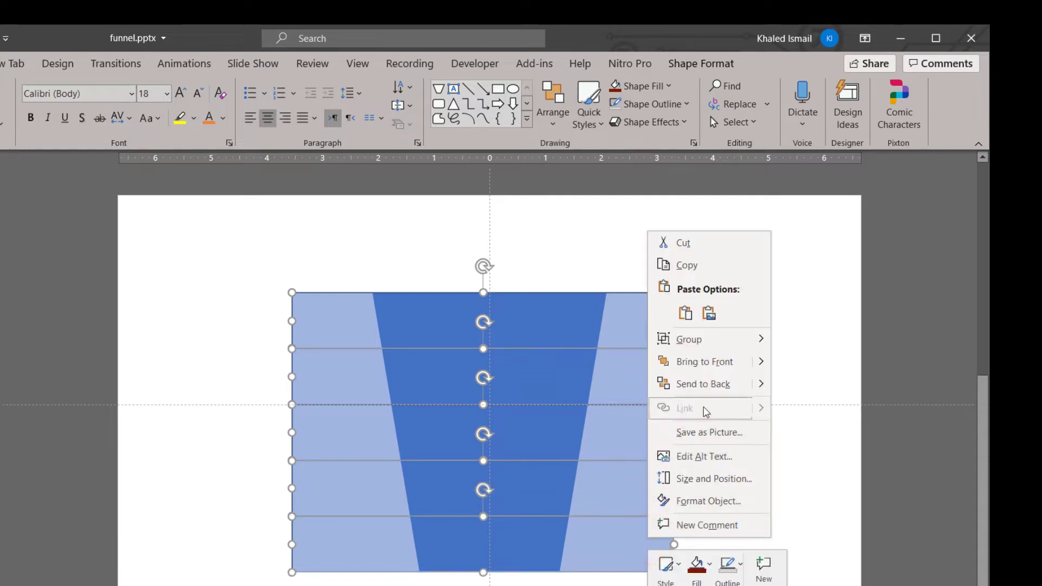
left_click(704, 384)
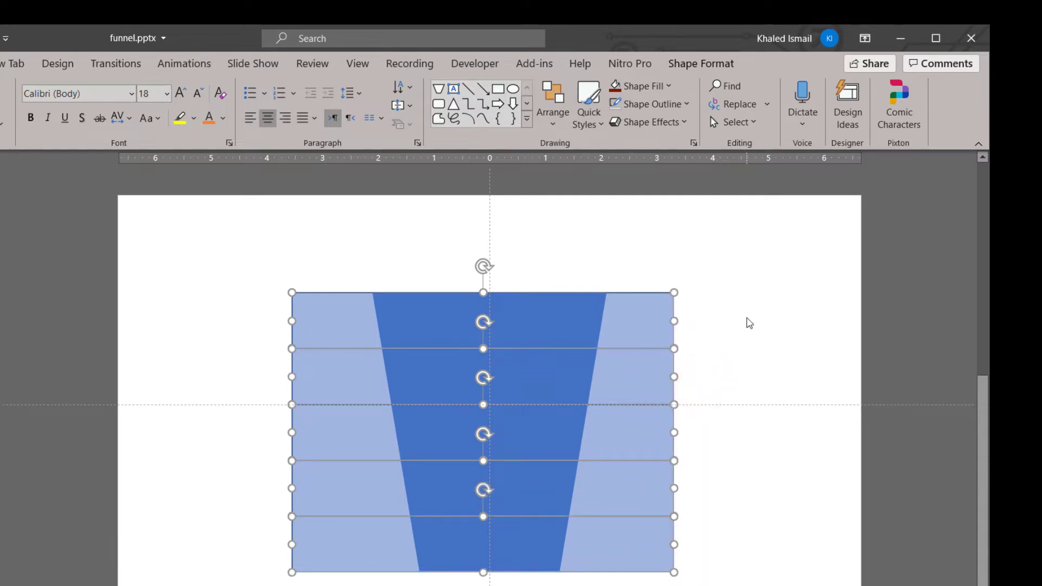
left_click(747, 319)
Duplicate the trapezoid with its strips, move the copy left, and select its top strip plus funnel.
left_click(566, 331)
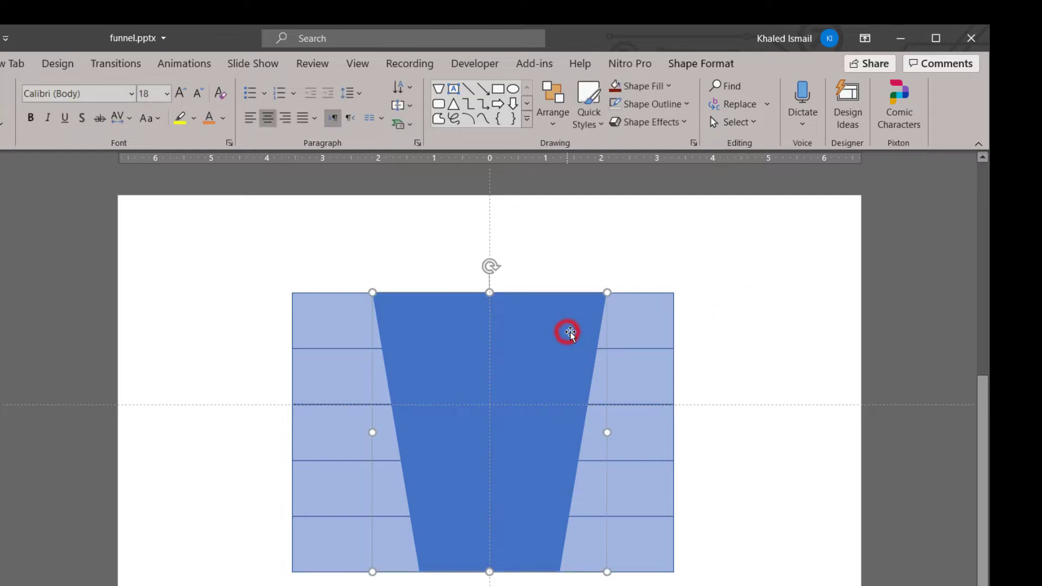
left_click(633, 326)
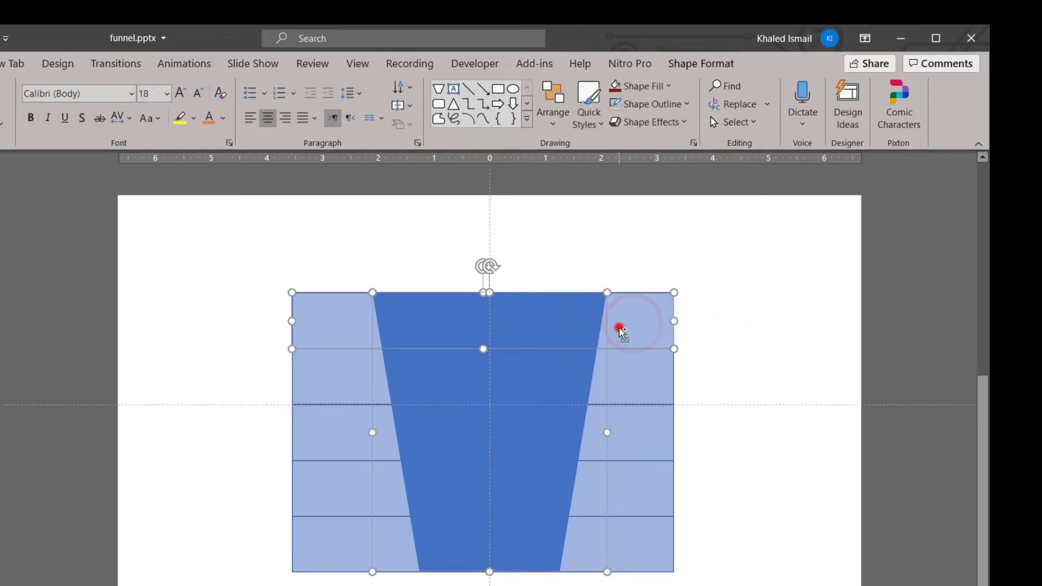
key("ctrl+d")
mouse_move(617, 328)
left_mouse_down()
mouse_move(261, 325)
mouse_move(272, 333)
left_mouse_up()
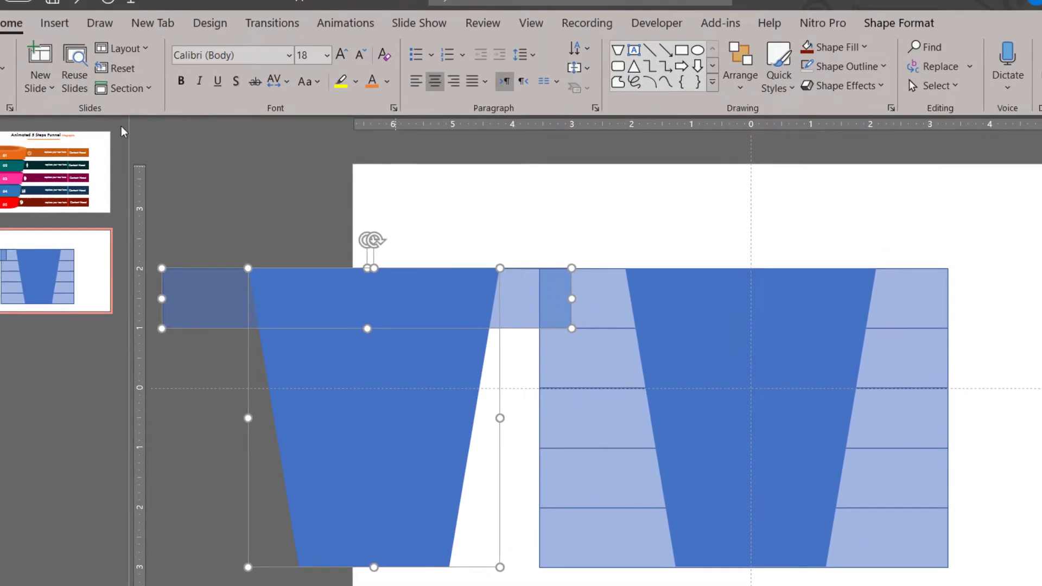
left_click(460, 202)
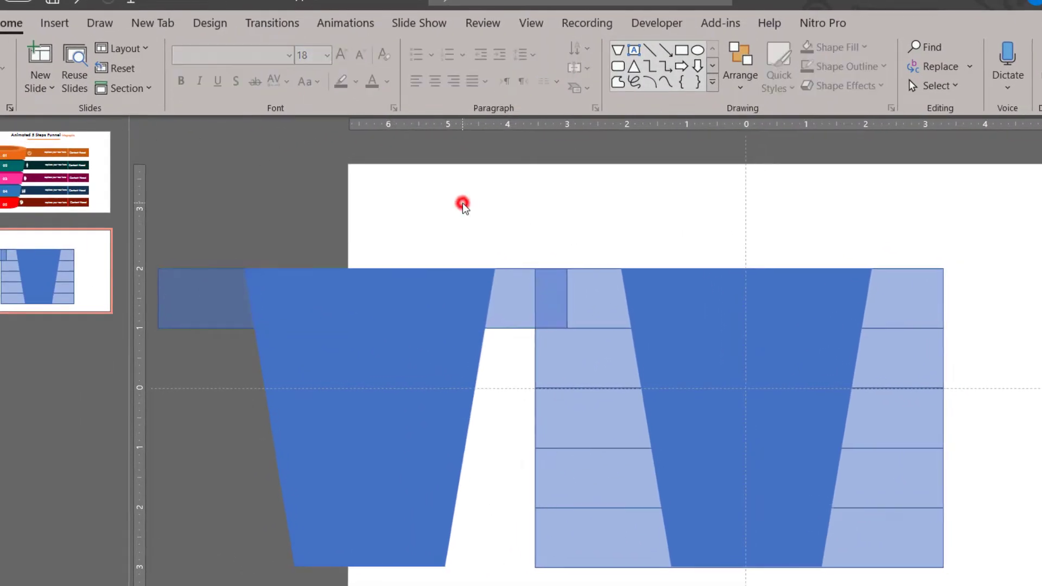
left_click(512, 297)
left_click(442, 390, "shift")
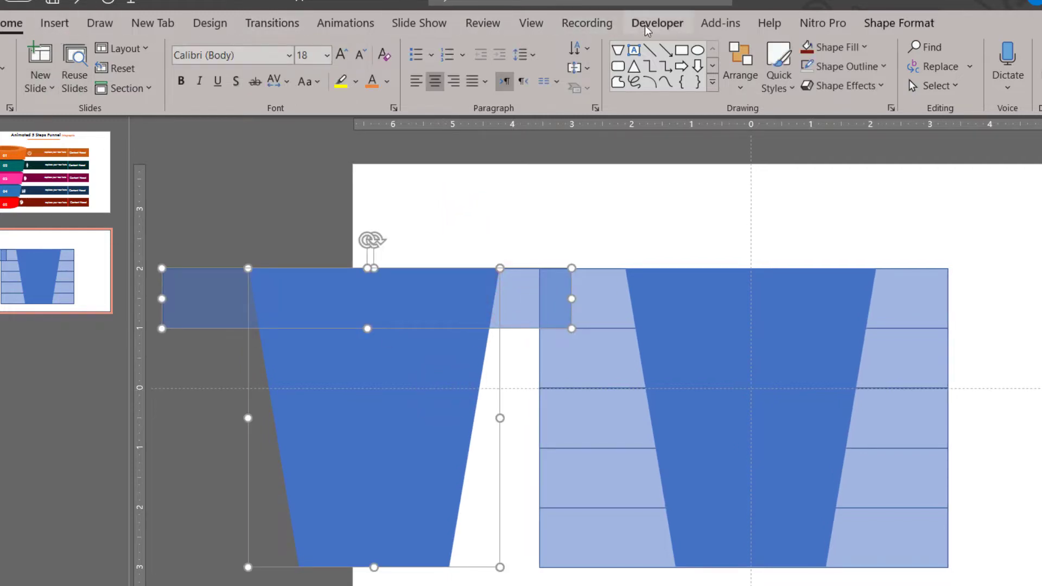
Intersect the top strip with the funnel copy and move the first slice to the top-left.
left_click(880, 22)
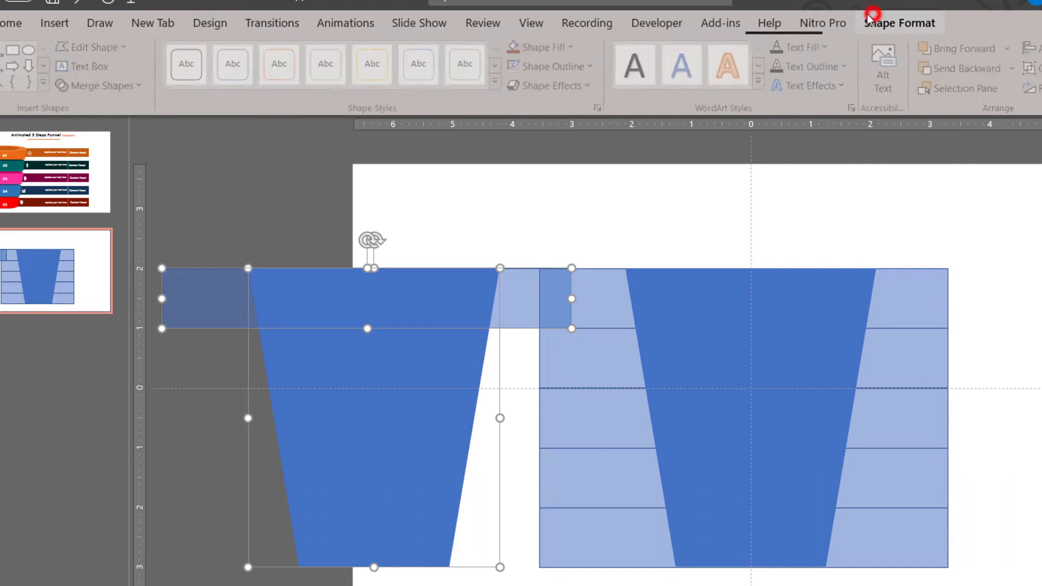
left_click(86, 87)
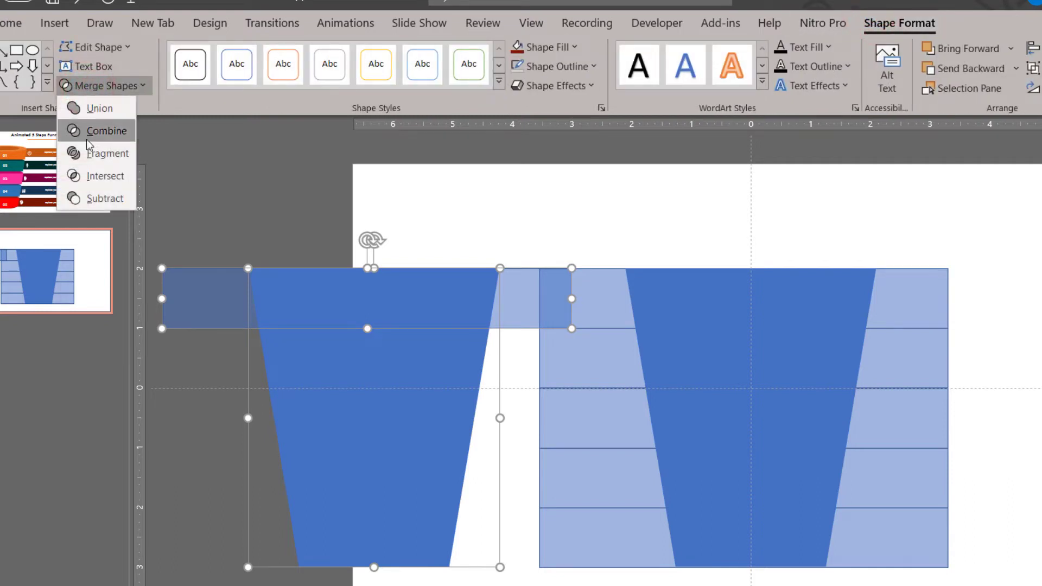
left_click(103, 179)
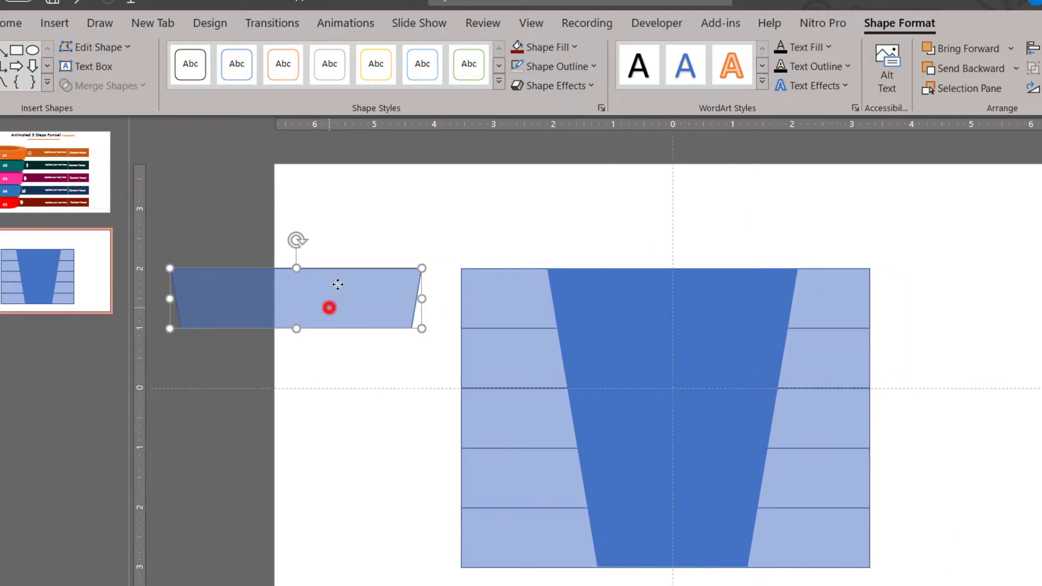
left_click_drag(338, 285, 431, 210)
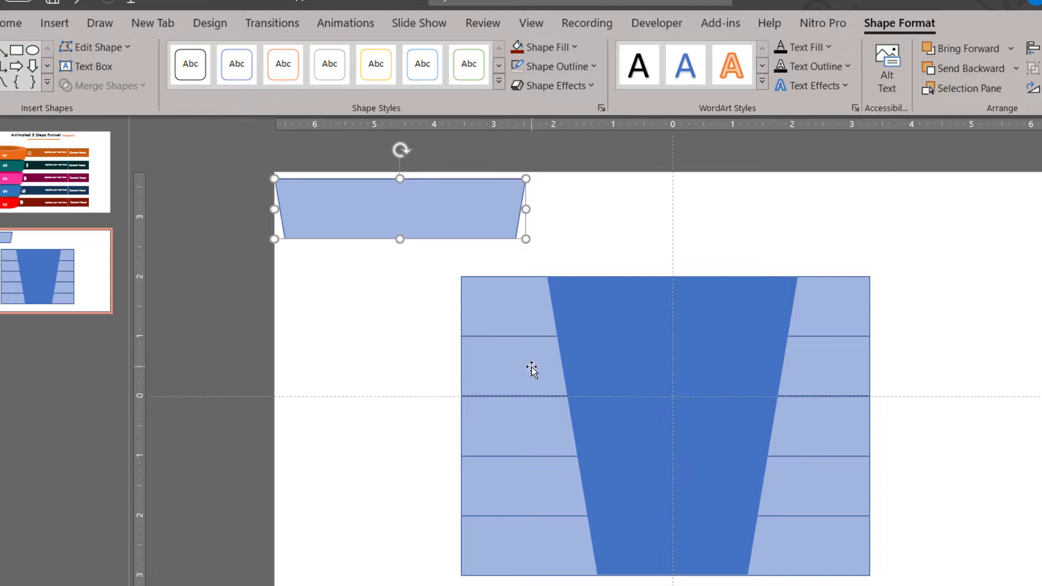
Cut the second row slice with Merge Shapes > Intersect and stack it below the first.
left_click(532, 369)
left_click(720, 307, "shift")
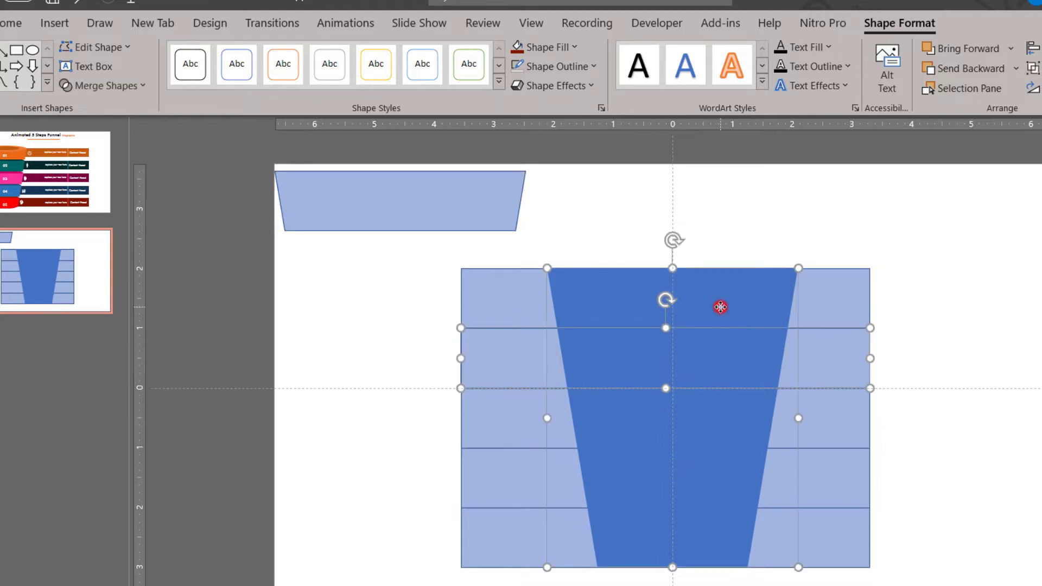
key("ctrl+d")
left_click_drag(722, 306, 379, 308)
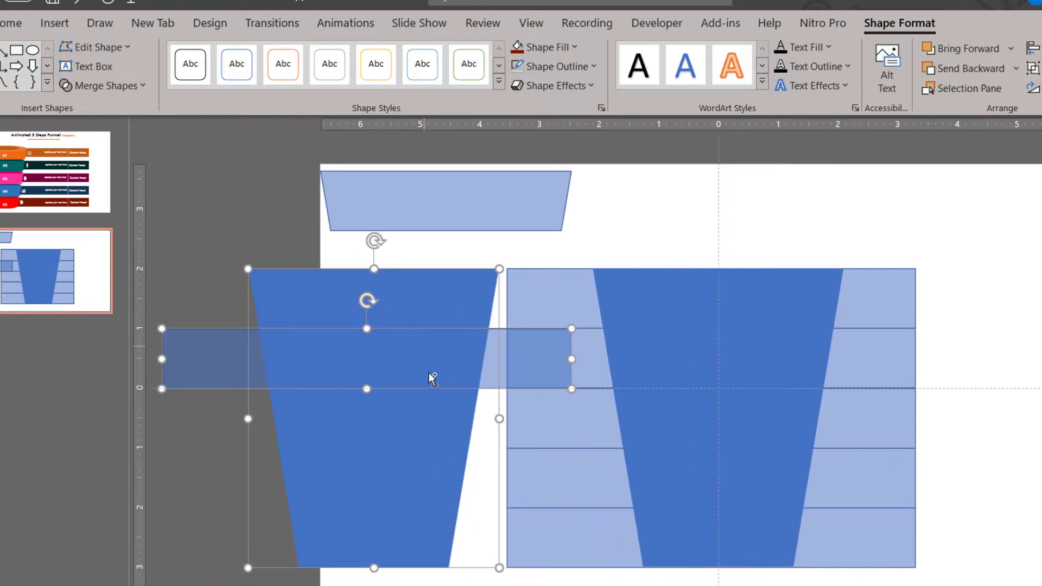
left_click(119, 90)
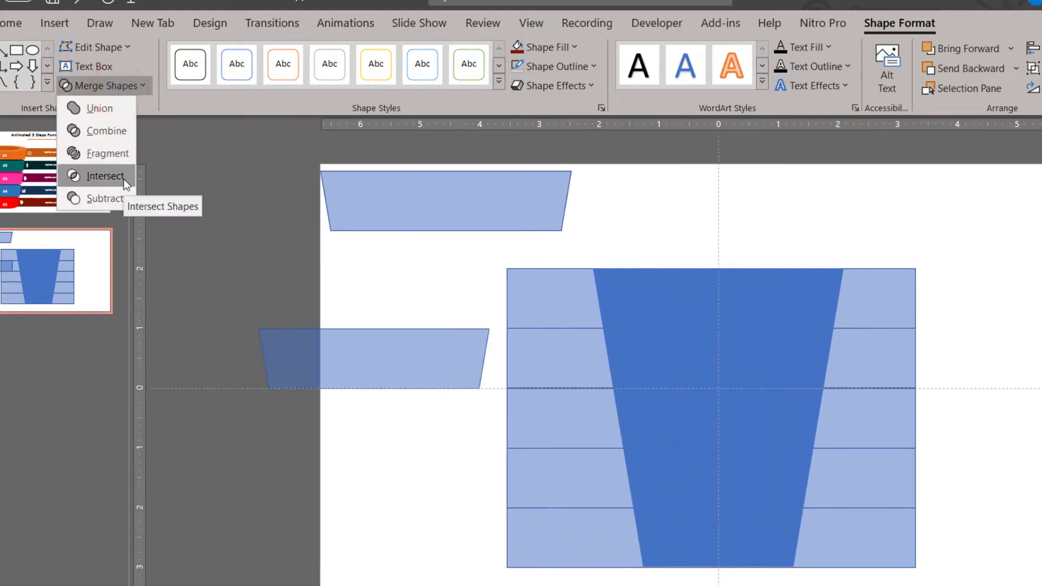
left_click(124, 179)
mouse_move(337, 353)
left_mouse_down()
mouse_move(437, 294)
mouse_move(398, 255)
left_mouse_up()
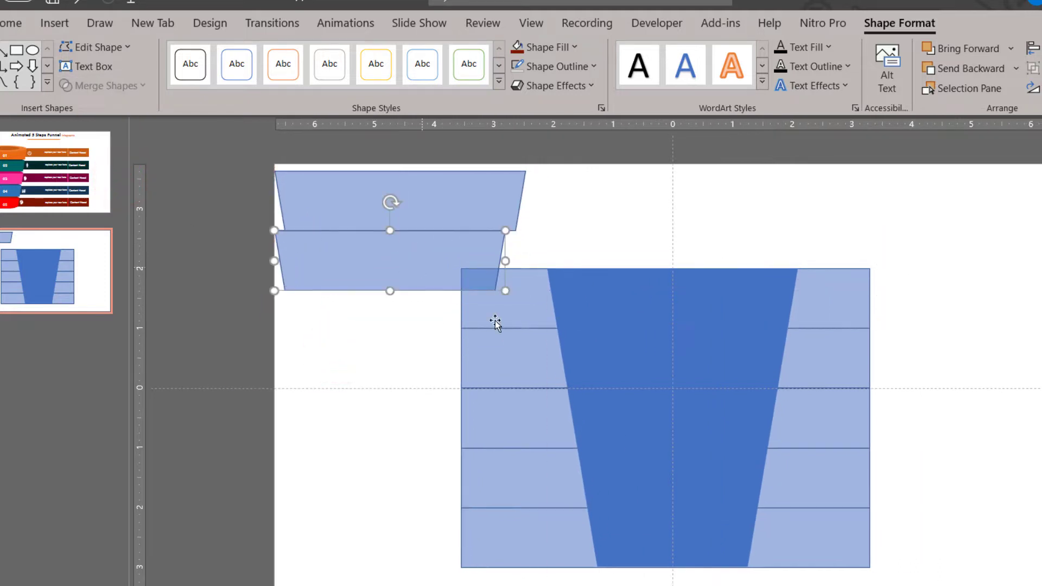
Cut the middle row slice with Intersect and stack it under the second slice.
left_click(539, 418)
left_click(656, 476, "shift")
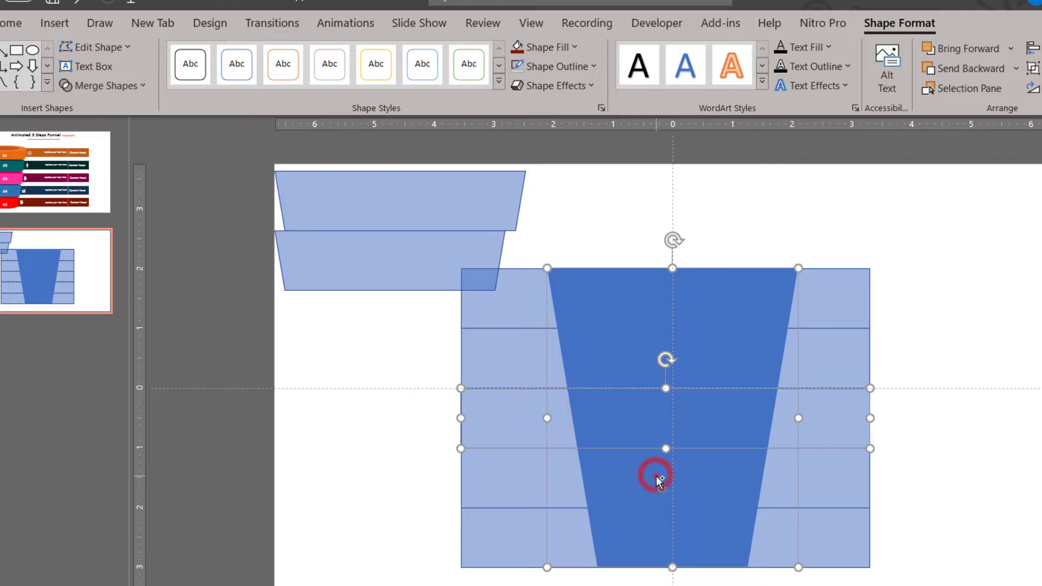
key("ctrl+d")
left_click_drag(656, 477, 419, 488)
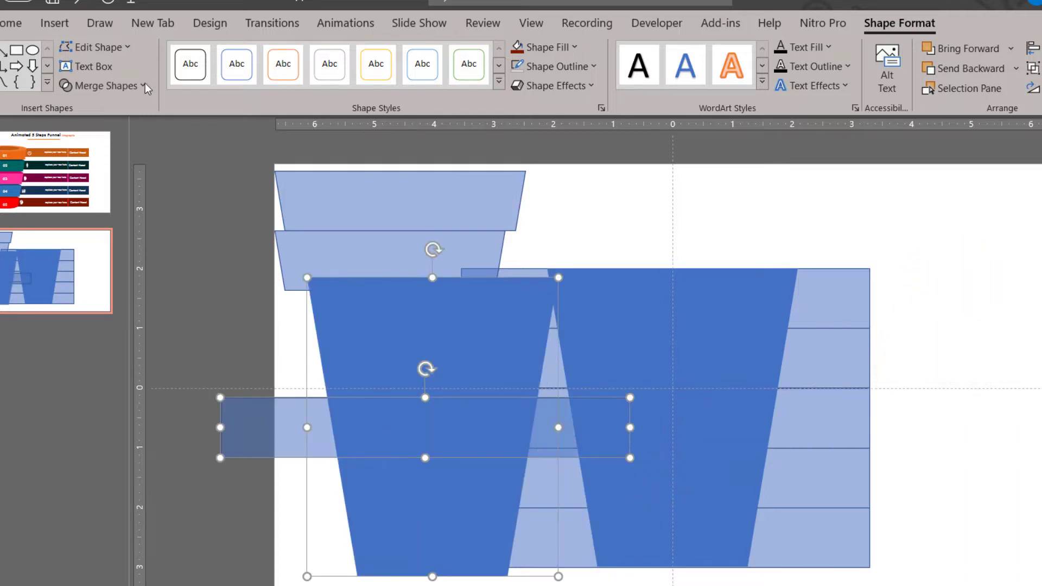
left_click(130, 88)
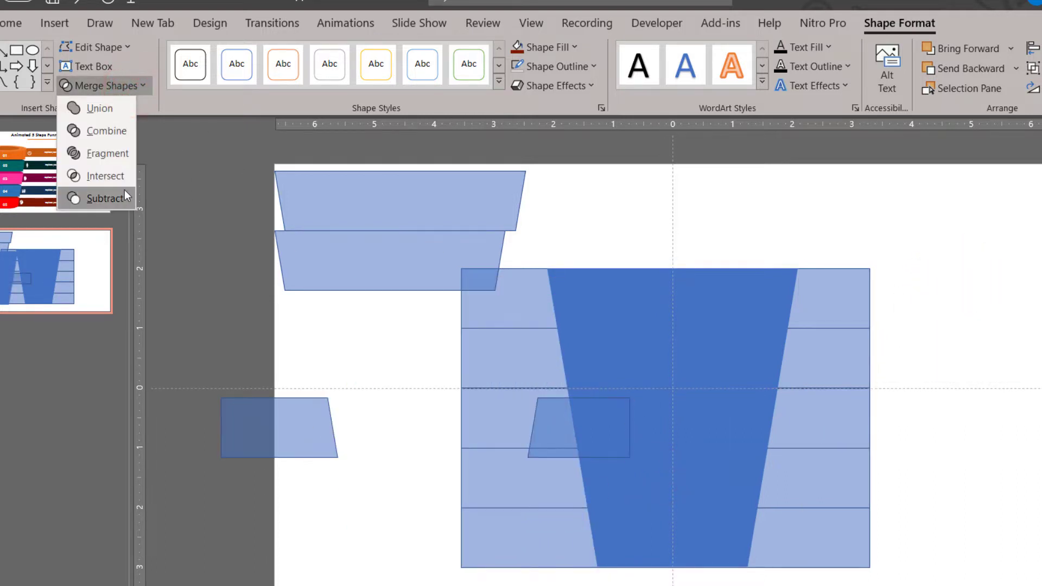
left_click(124, 182)
left_click_drag(405, 450, 349, 342)
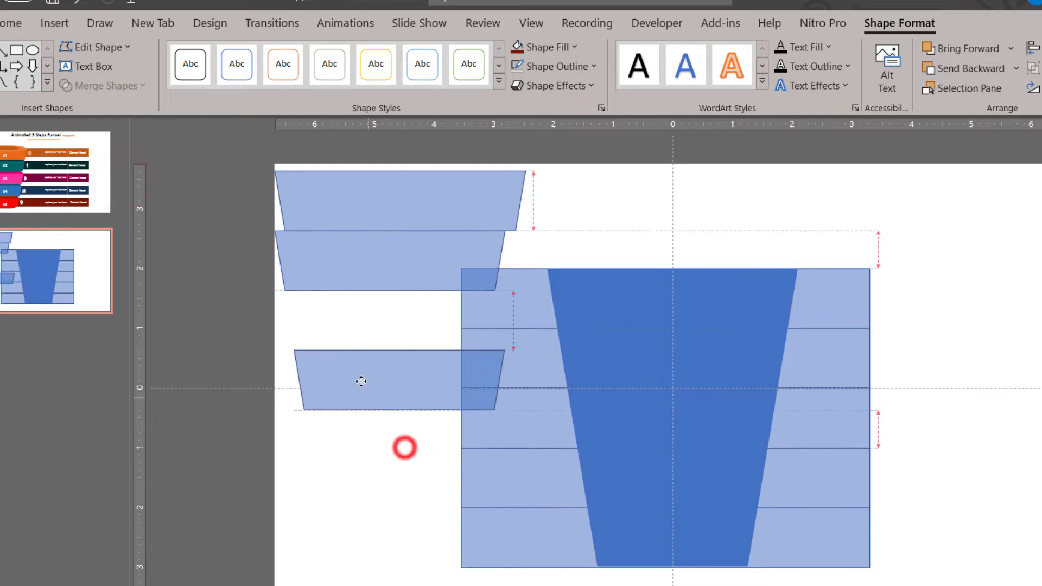
left_click_drag(348, 342, 348, 341)
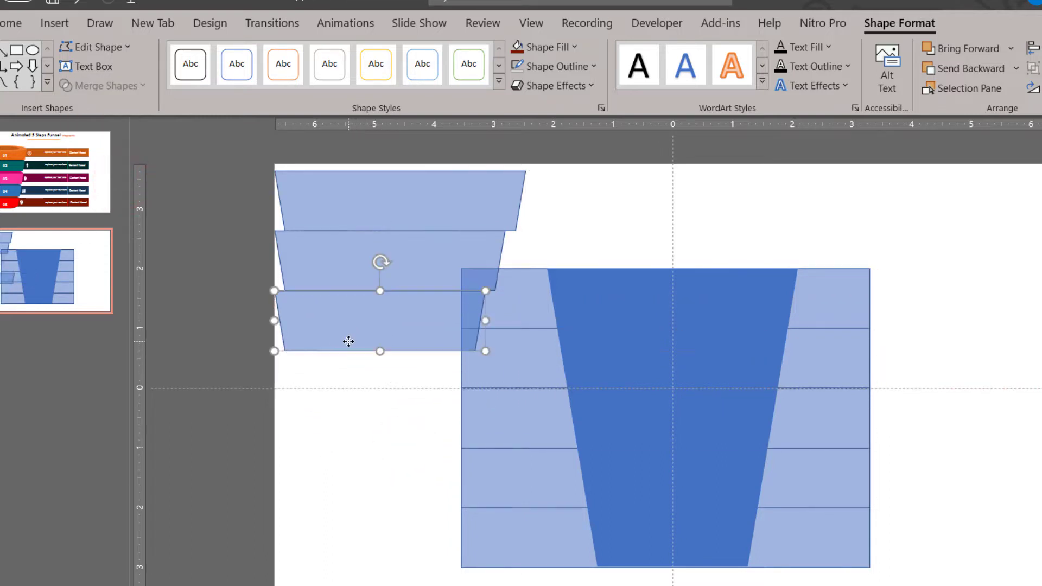
Cut the fourth row slice with Intersect and place it below the third.
left_click(547, 469)
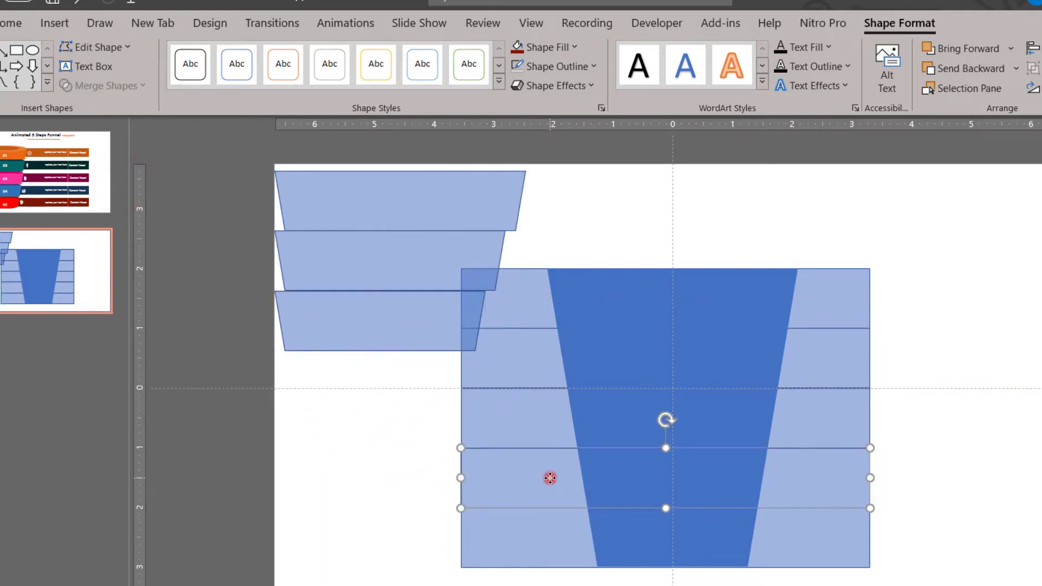
left_click(703, 429, "ctrl")
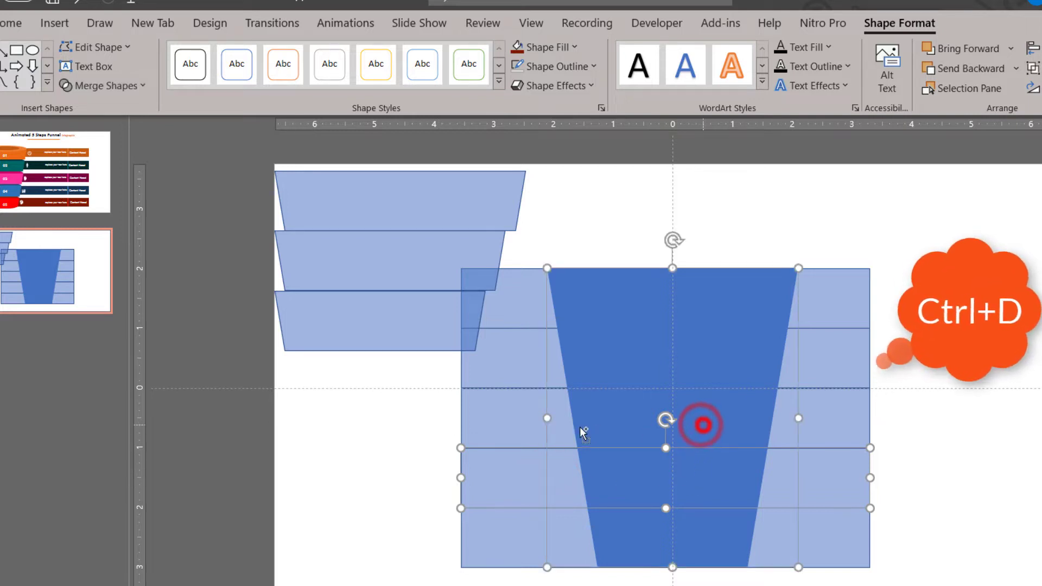
left_click_drag(704, 429, 484, 432)
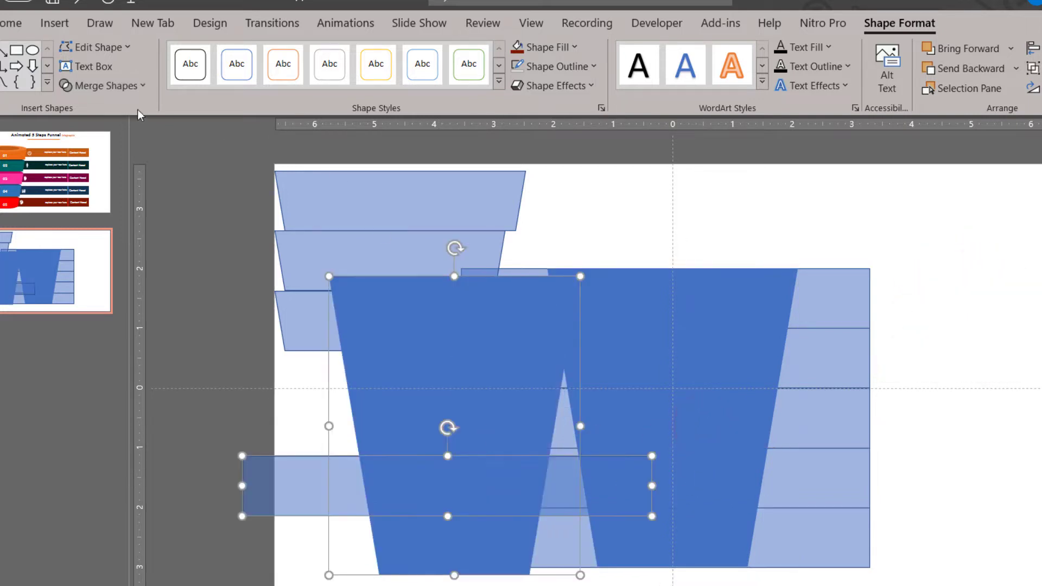
left_click(127, 92)
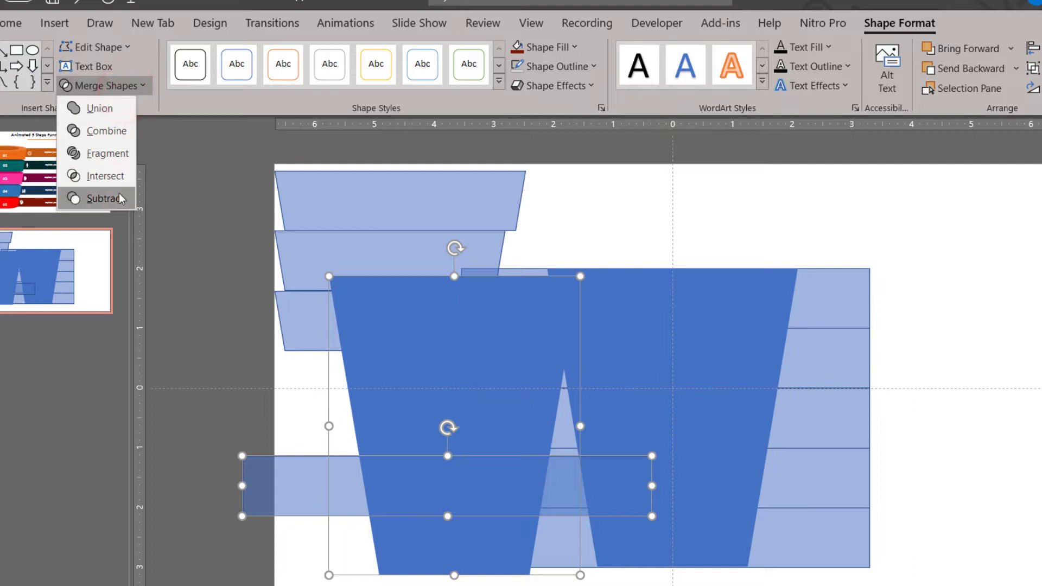
left_click(115, 177)
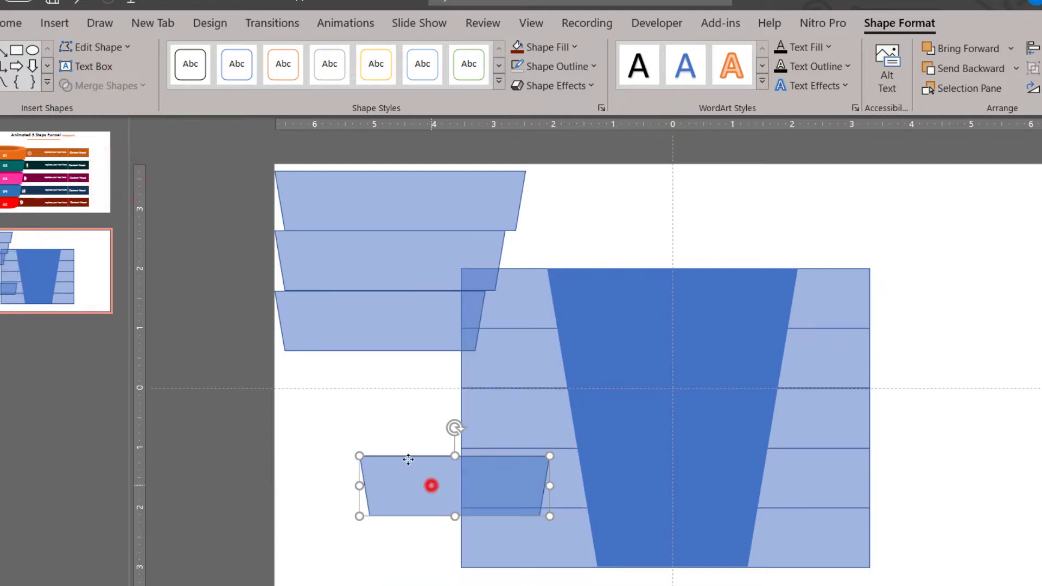
left_click_drag(431, 486, 355, 381)
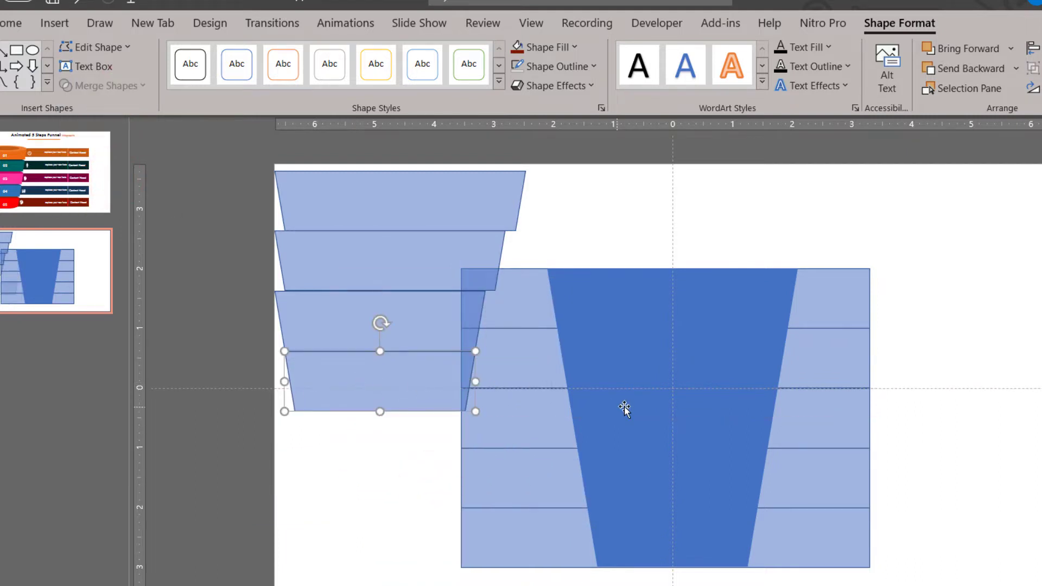
Trim the big funnel to its dark blue bottom slice, then select the leftover strips.
left_click(679, 539)
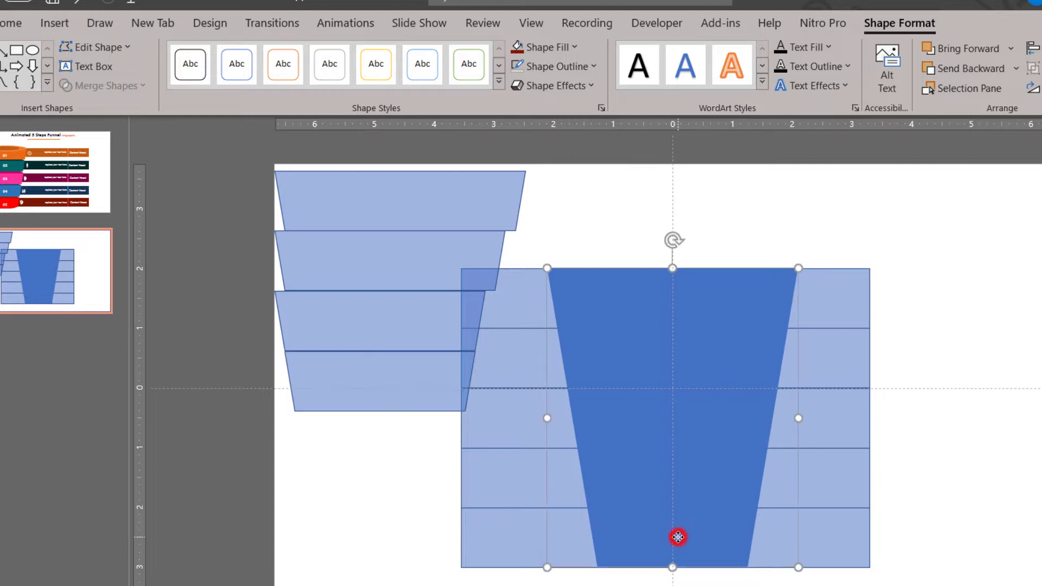
left_click(516, 551, "shift")
left_click(116, 89)
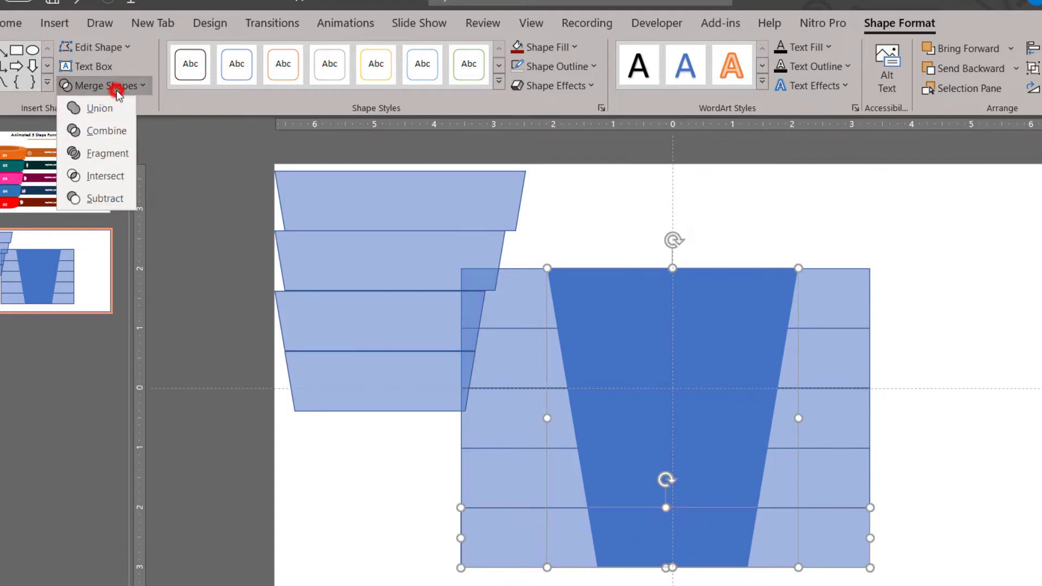
left_click(112, 177)
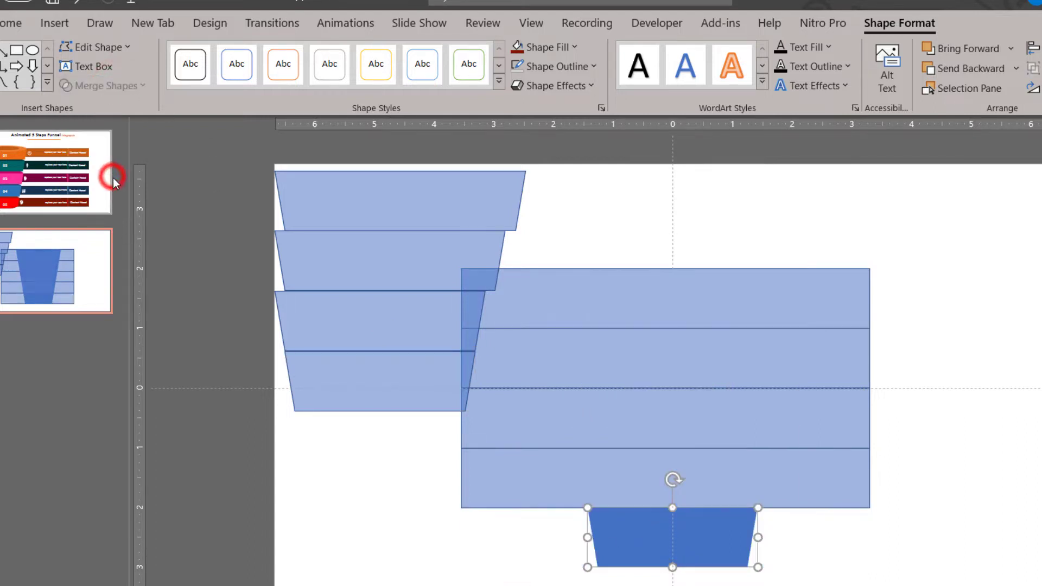
left_click_drag(925, 254, 466, 525)
Delete the three leftover row strips.
left_click(763, 294)
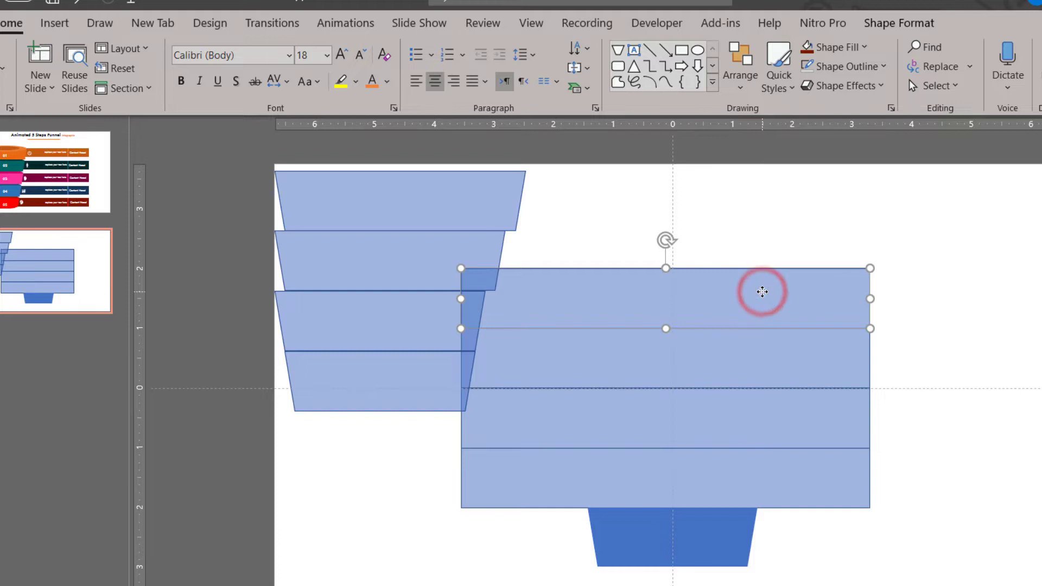
left_click_drag(762, 294, 785, 362)
key("Delete")
left_click(793, 429)
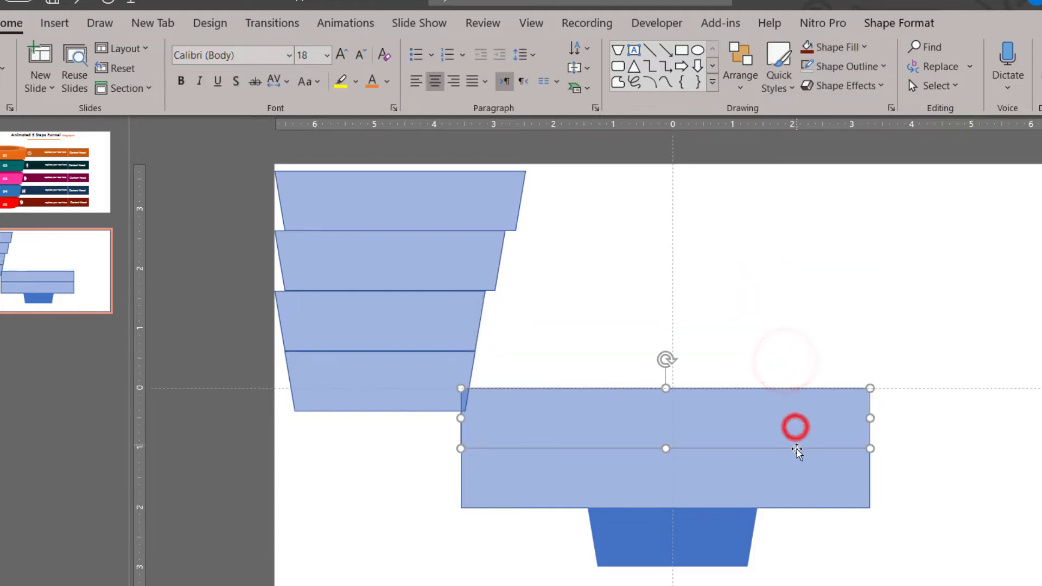
key("Delete")
left_click(800, 473)
key("Delete")
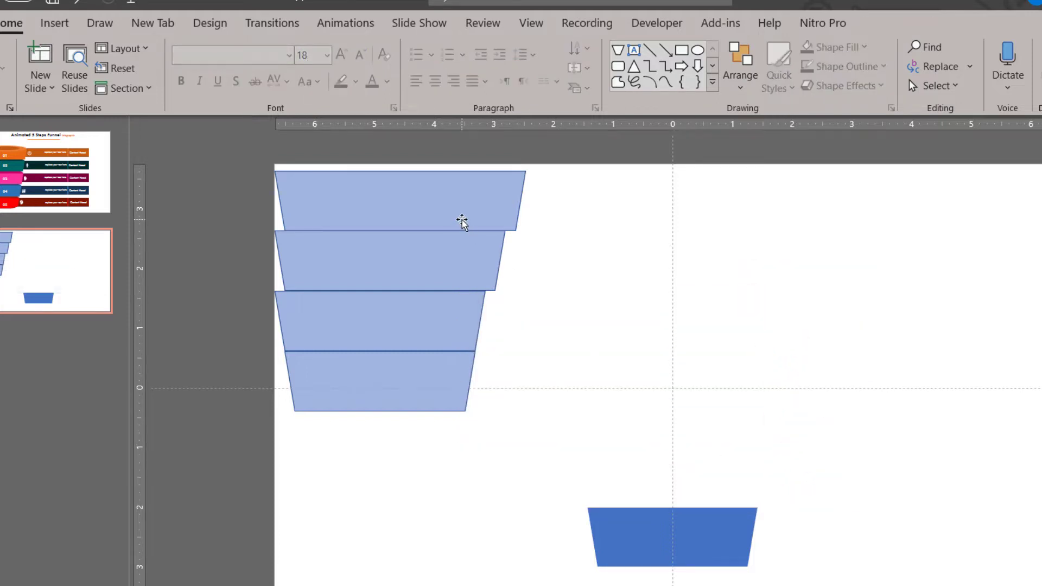
Move the four light slices centred above the dark bottom piece, aligning the top slice.
left_click(461, 220)
left_click(449, 268, "shift")
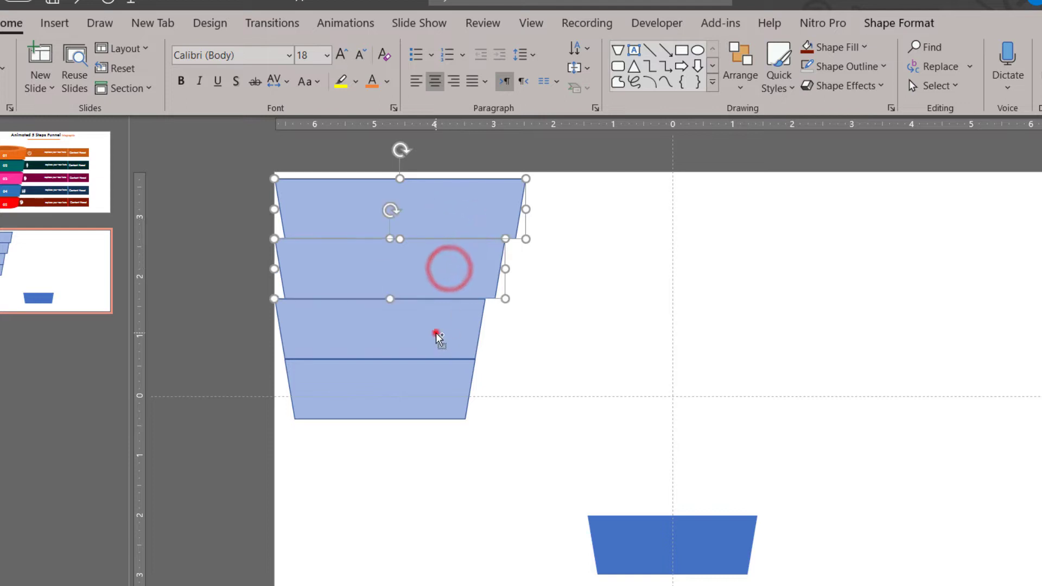
left_click(436, 333, "shift")
left_click(438, 389, "shift")
mouse_move(438, 389)
left_mouse_down()
mouse_move(711, 442)
mouse_move(727, 467)
left_mouse_up()
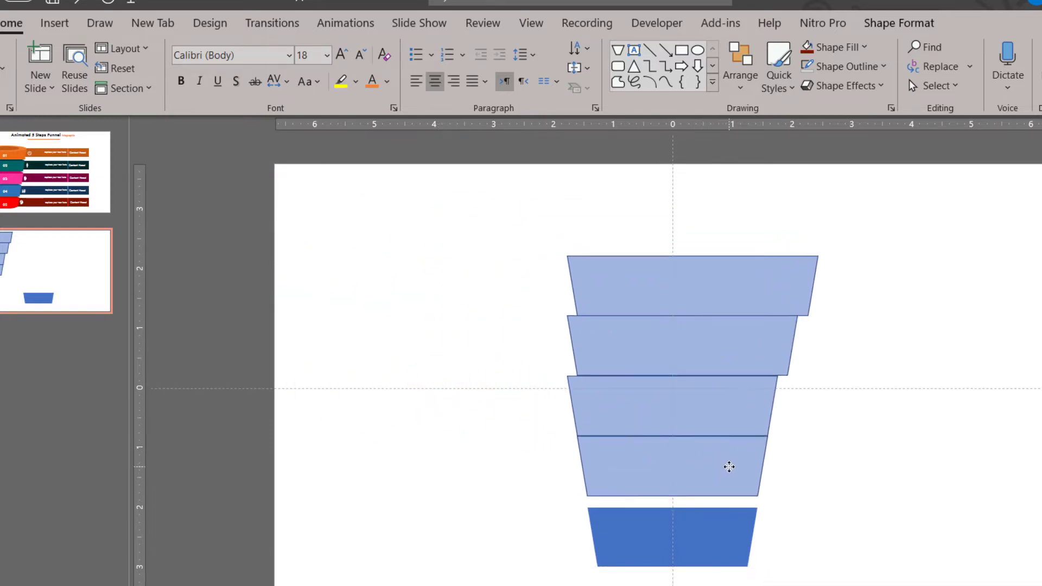
left_click(825, 472)
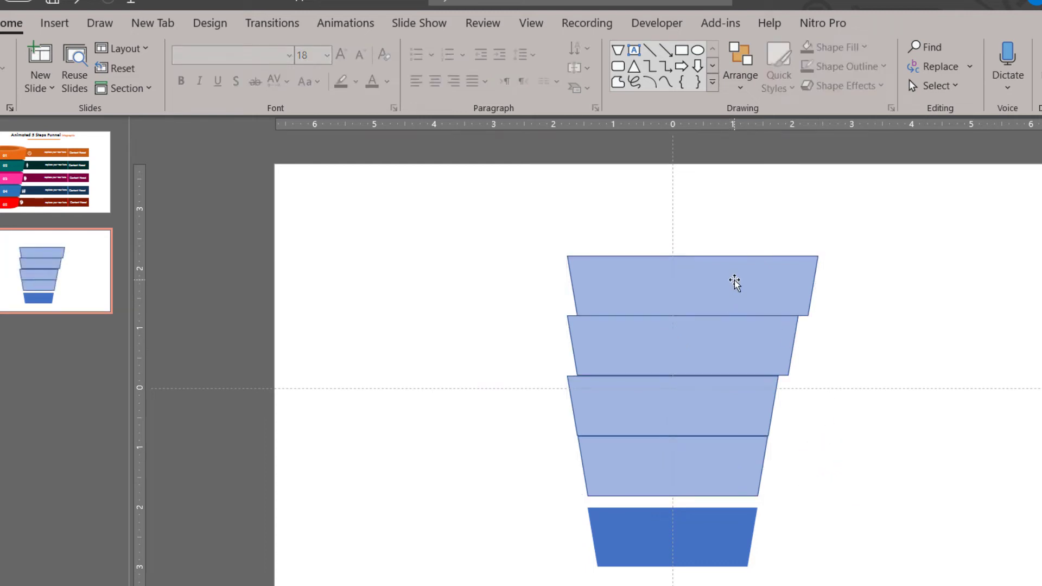
left_click_drag(734, 282, 714, 282)
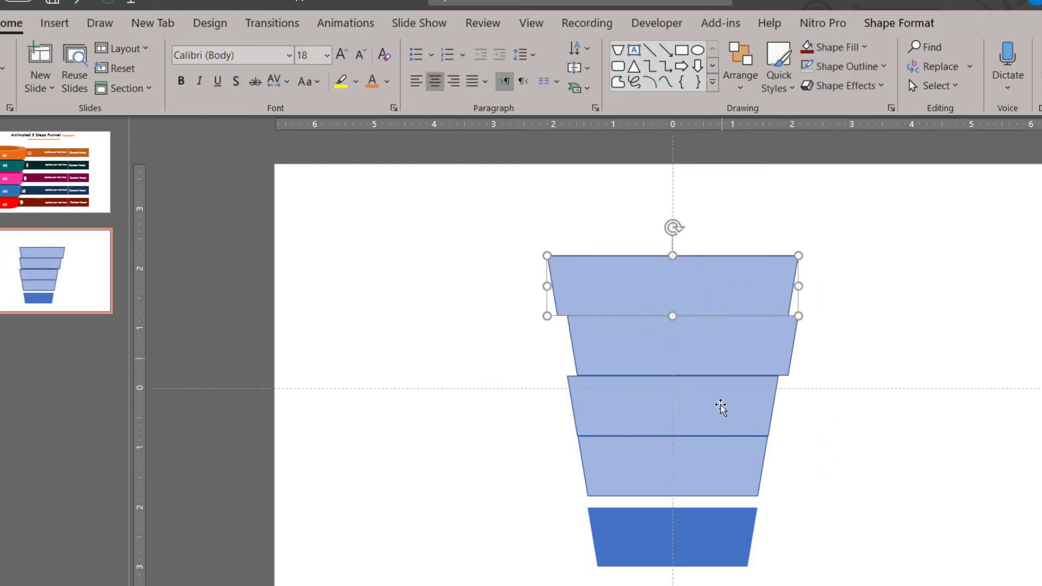
left_click(681, 543)
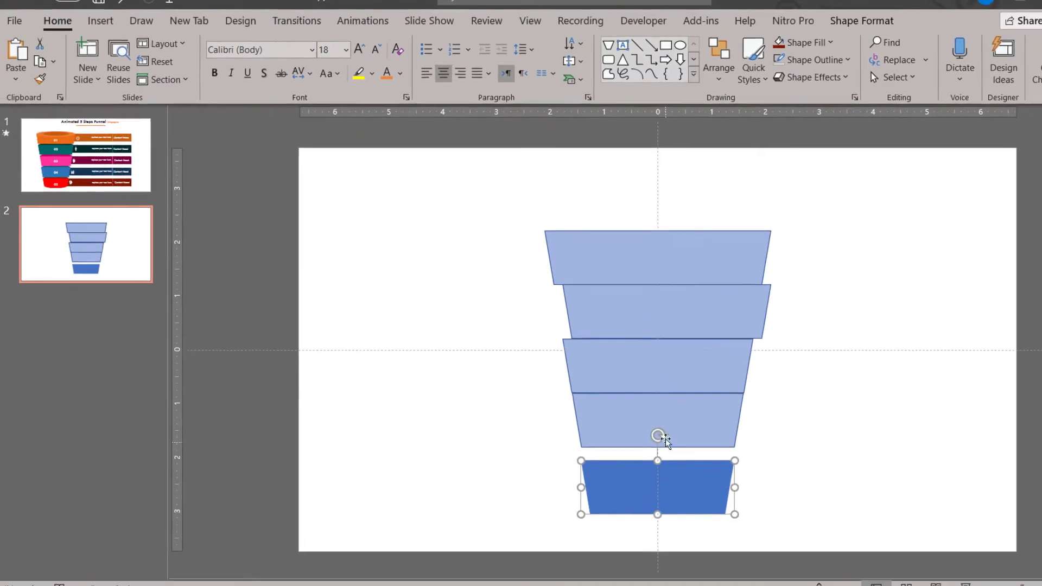
Drag the fourth, top and second trapezoids to open small gaps between segments.
left_click_drag(658, 408, 658, 409)
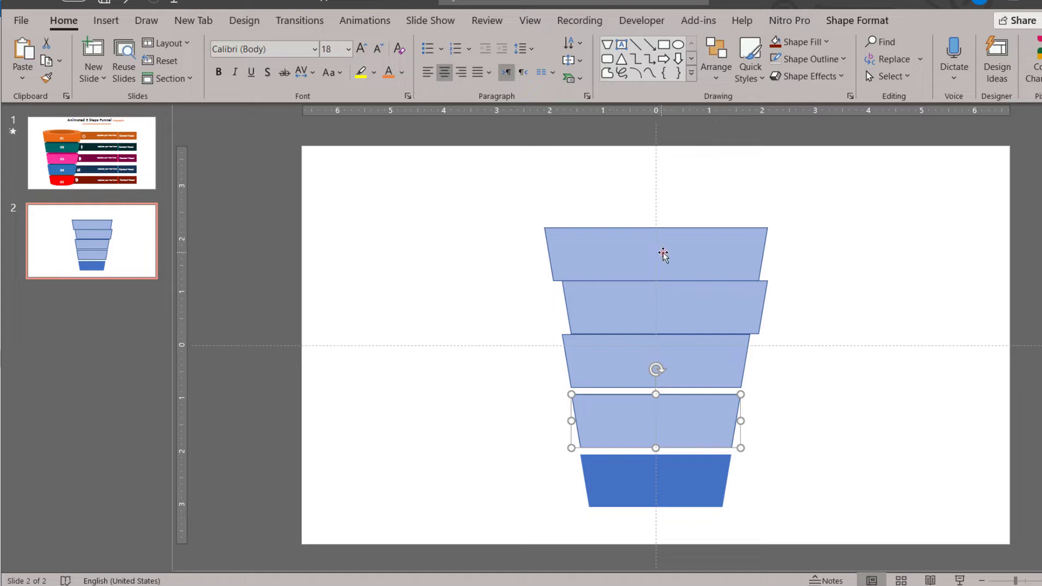
left_click_drag(661, 251, 661, 226)
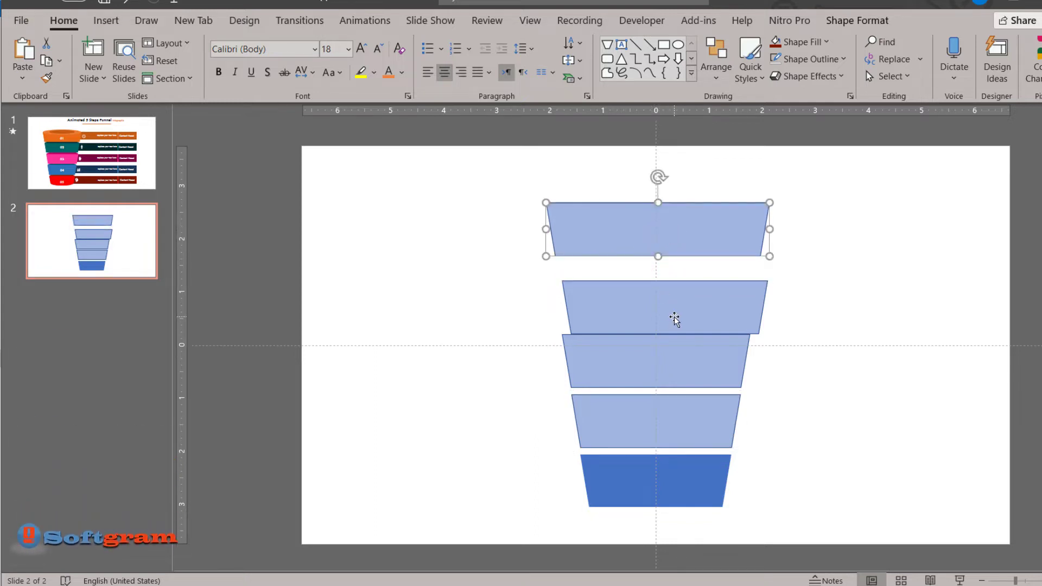
left_click_drag(673, 315, 666, 310)
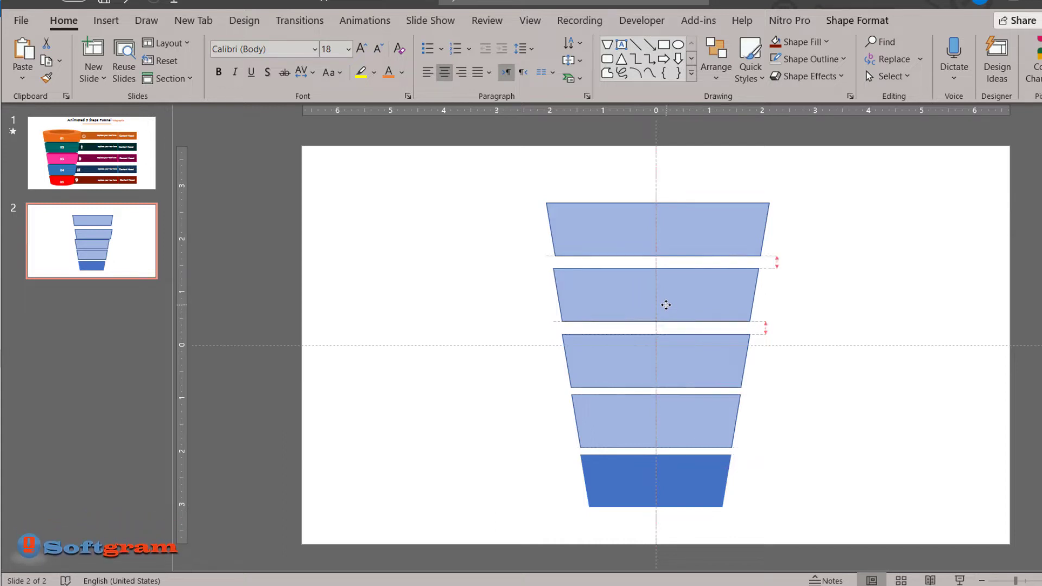
left_click_drag(666, 307, 666, 303)
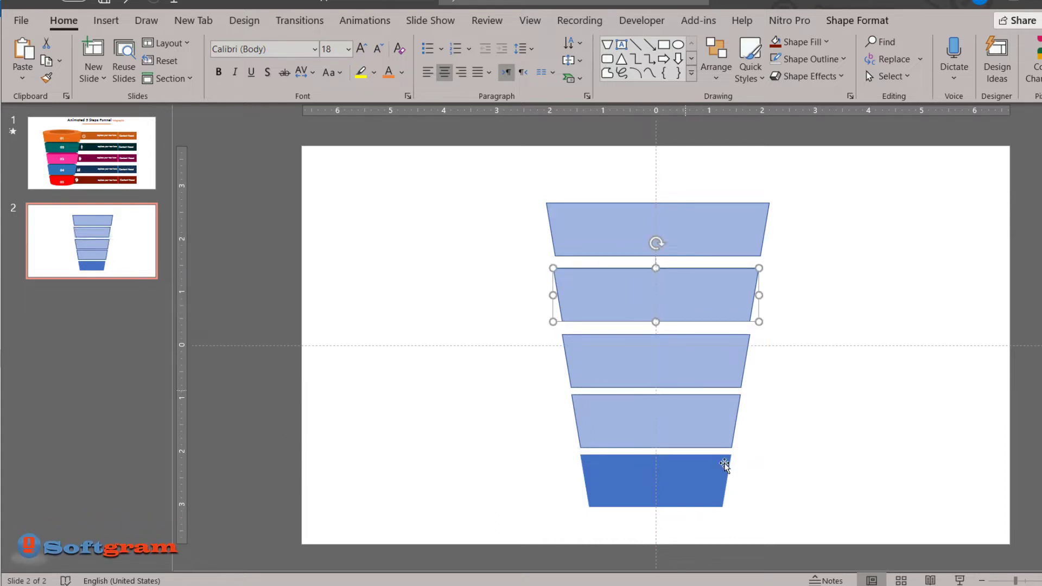
Select all five funnel trapezoids together.
left_click(679, 228, "shift")
left_click(687, 285, "shift")
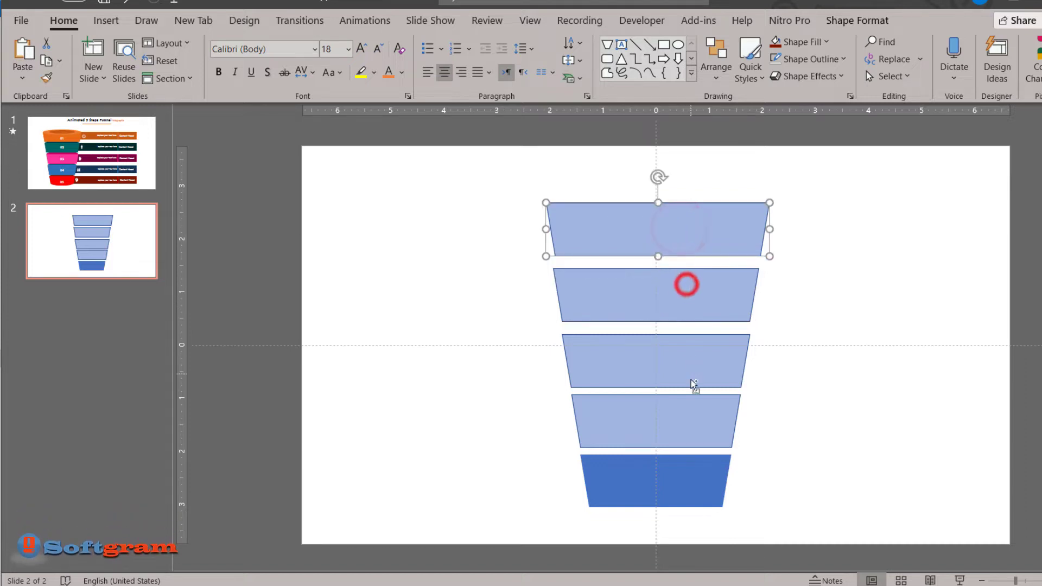
left_click(670, 298, "shift")
left_click(687, 362, "shift")
left_click(688, 418, "shift")
left_click(696, 494, "shift")
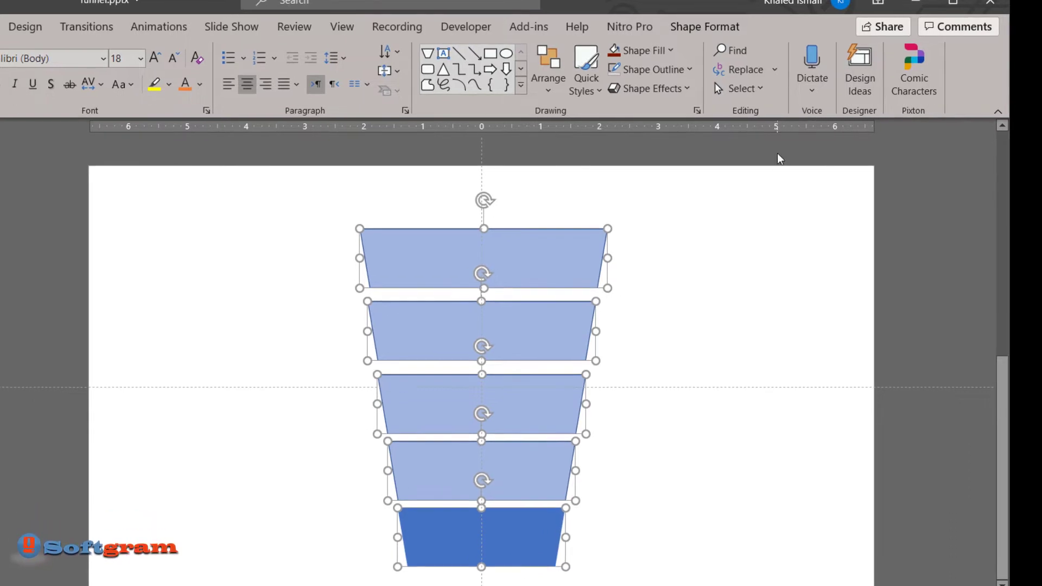
Apply Align Center and Distribute Vertically to the five trapezoids for equal, centred gaps.
left_click(732, 26)
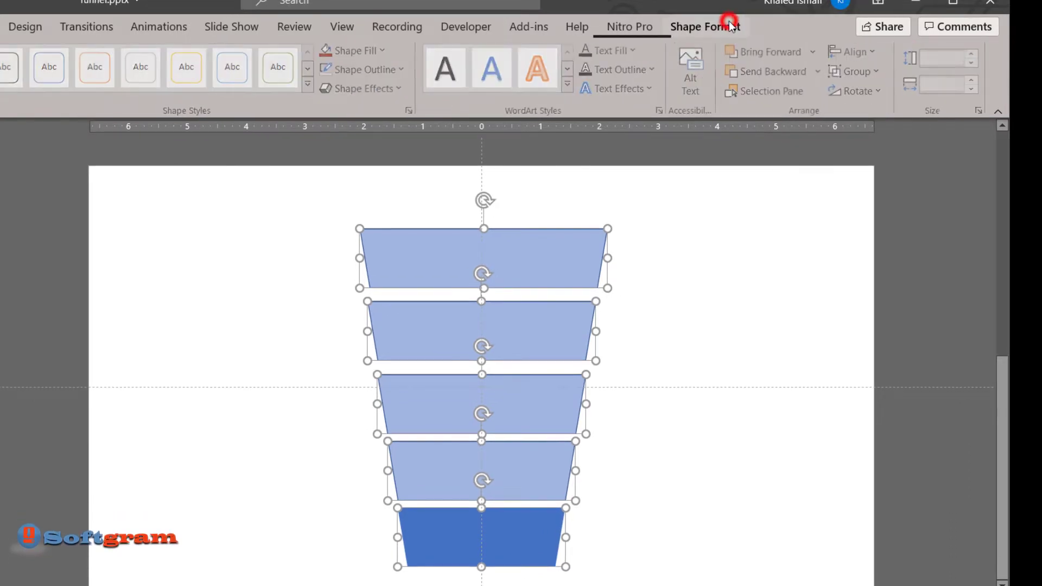
left_click(860, 54)
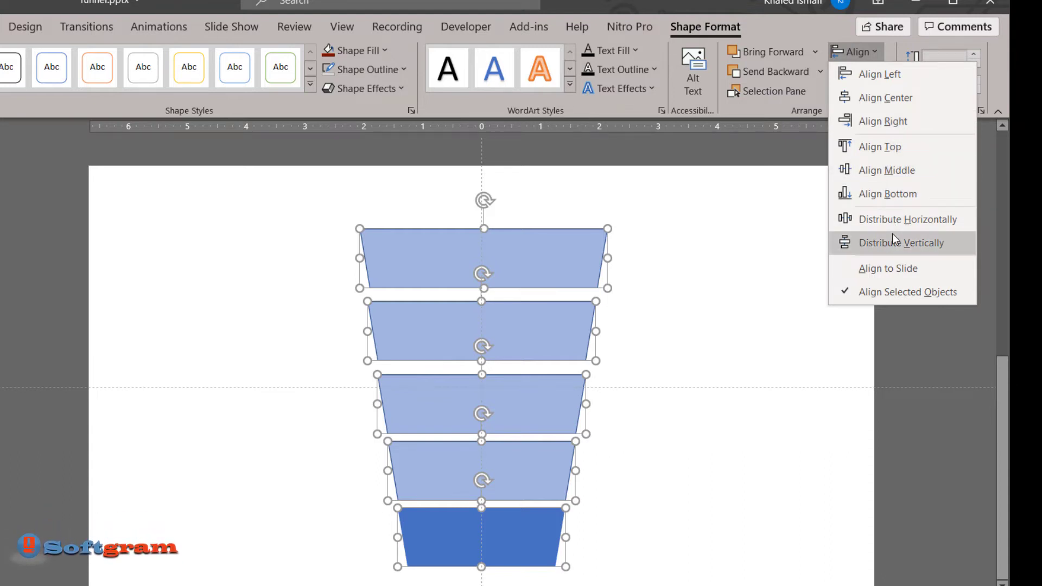
left_click(900, 92)
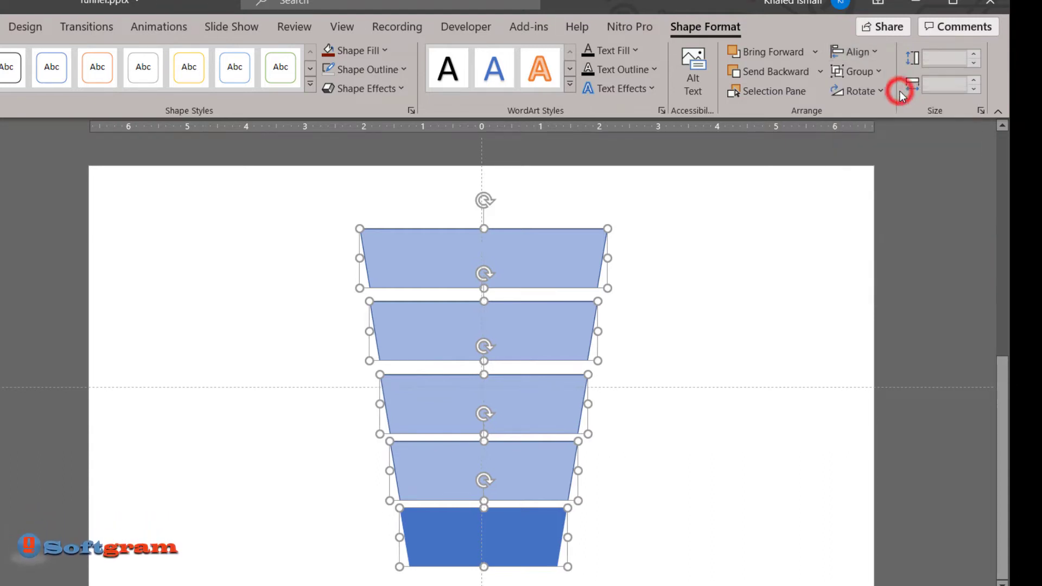
left_click(860, 54)
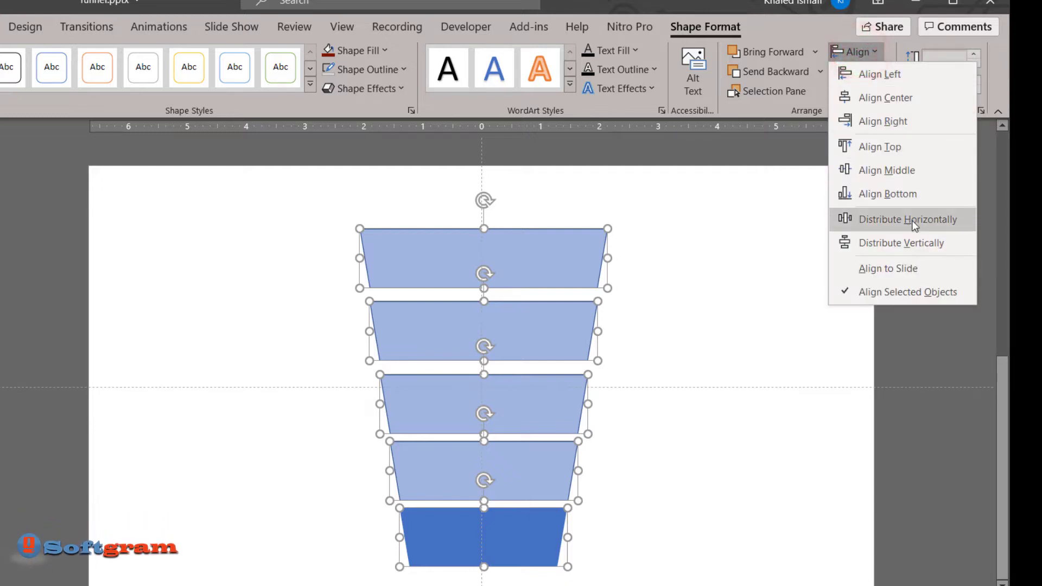
left_click(913, 240)
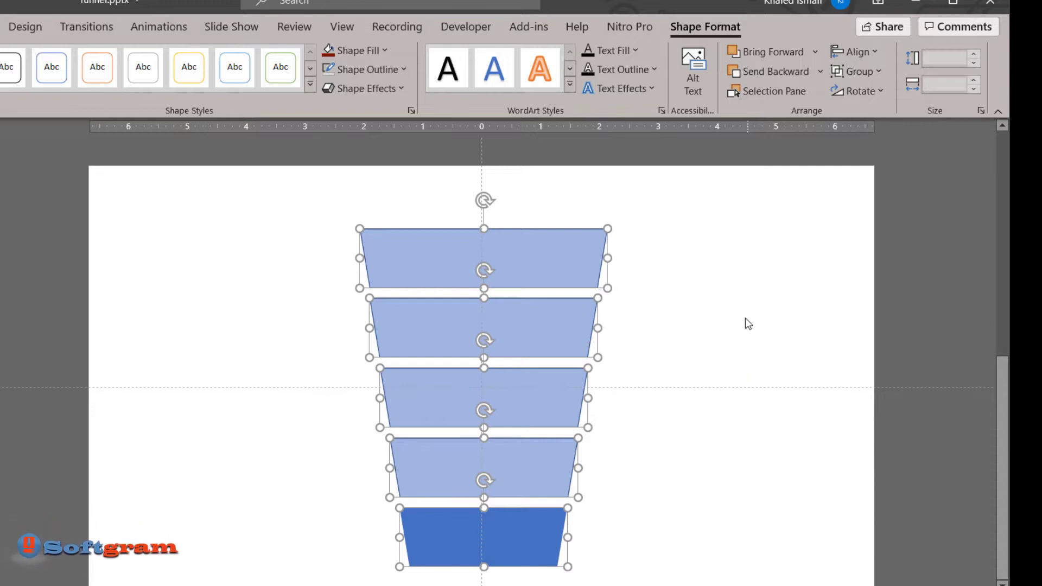
left_click(742, 413)
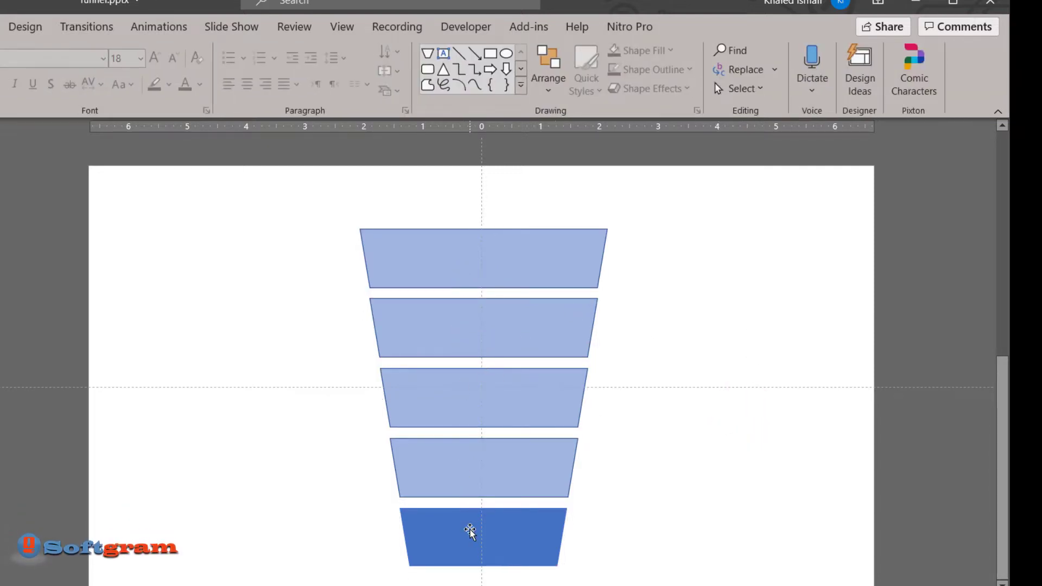
Nudge the top and bottom trapezoids, distribute all five vertically, and remove their outlines.
left_click_drag(472, 530, 473, 543)
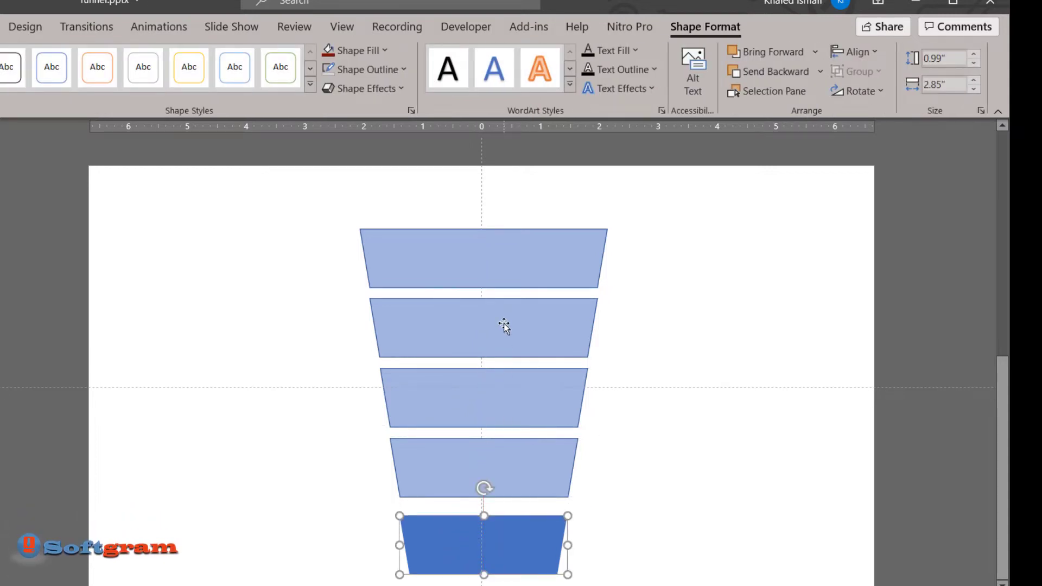
left_click_drag(495, 273, 495, 265)
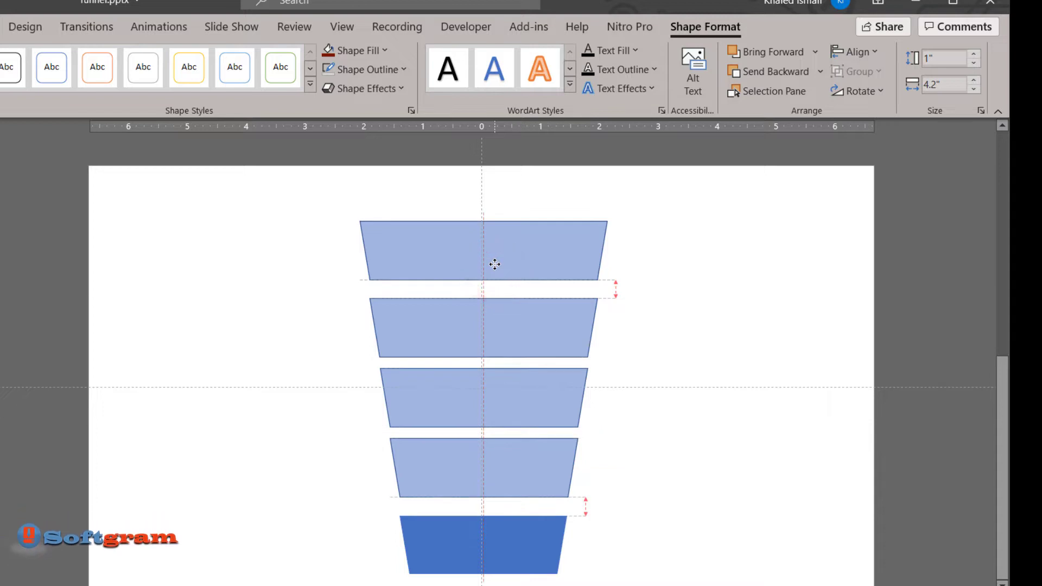
left_click(518, 334, "shift")
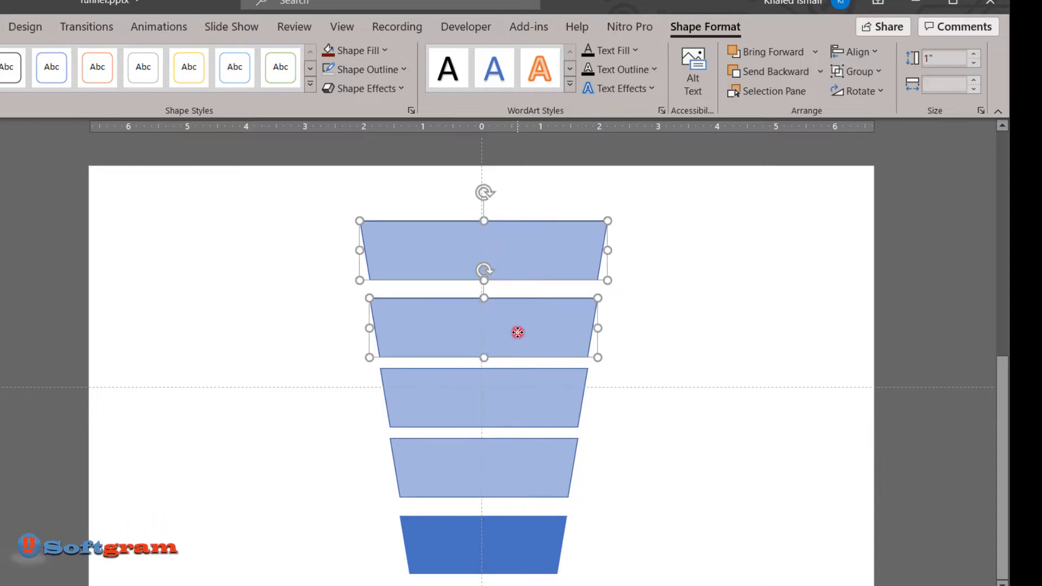
left_click(520, 399, "shift")
left_click(523, 465, "shift")
left_click(538, 524, "shift")
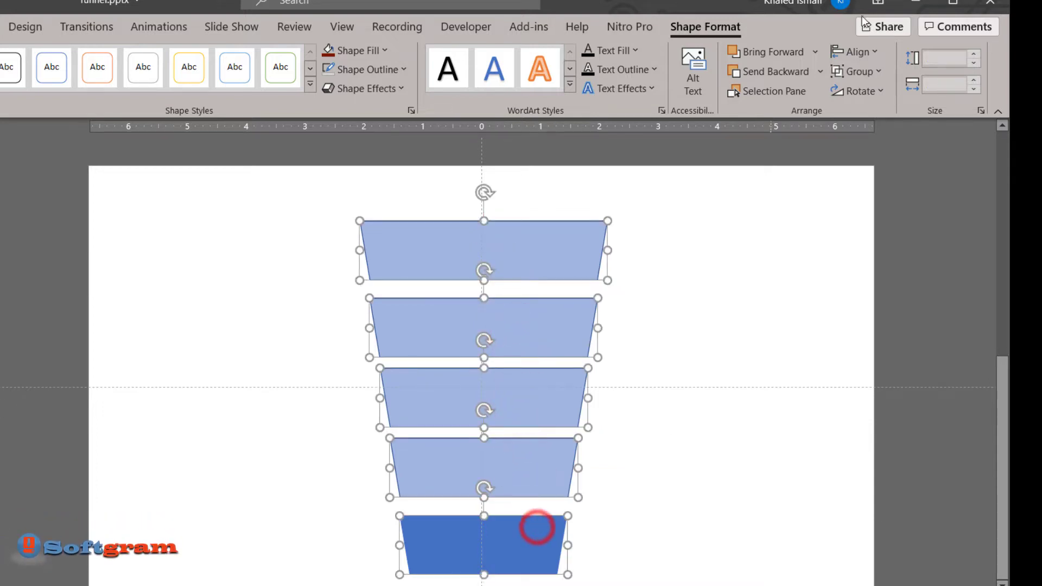
left_click(863, 52)
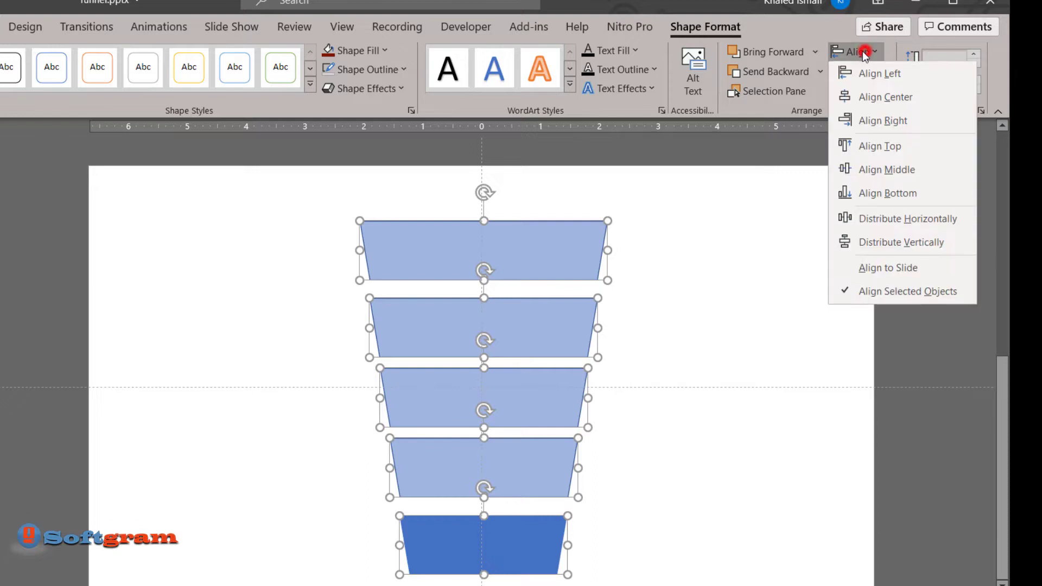
left_click(928, 249)
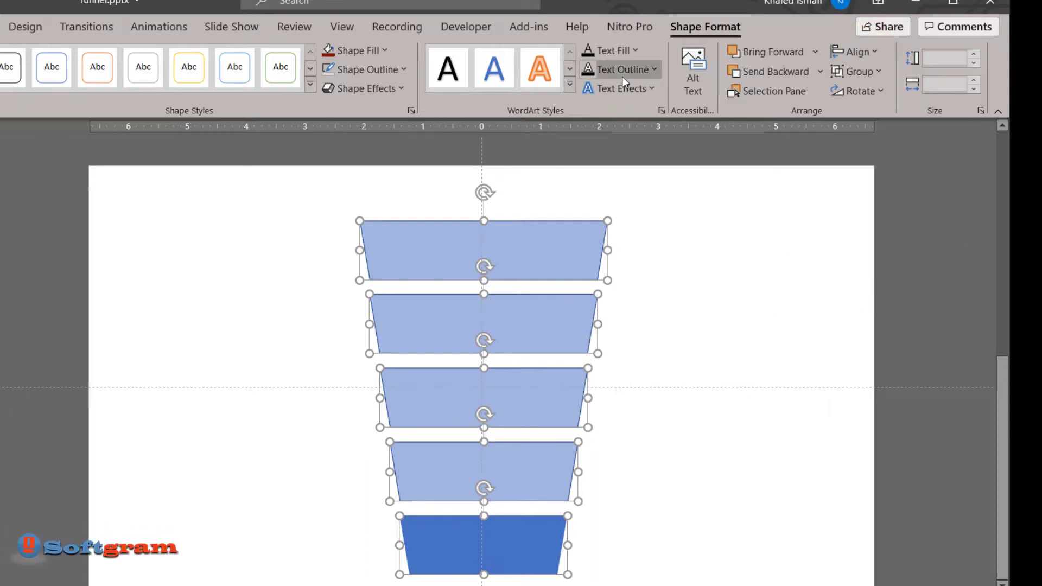
left_click(366, 73)
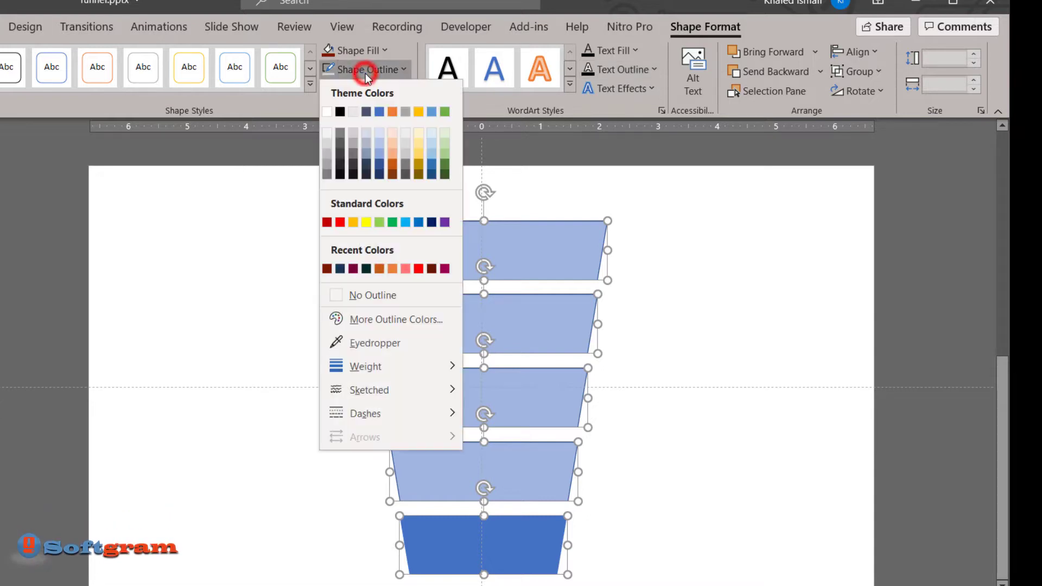
left_click(393, 293)
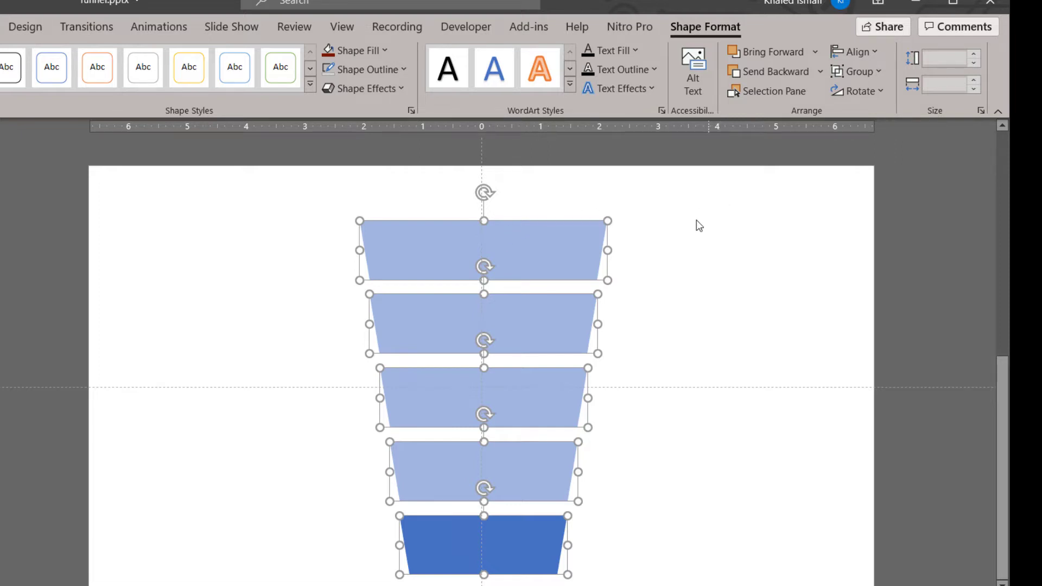
Give all five trapezoids a solid blue fill at 0% transparency in Format Shape.
right_click(518, 267)
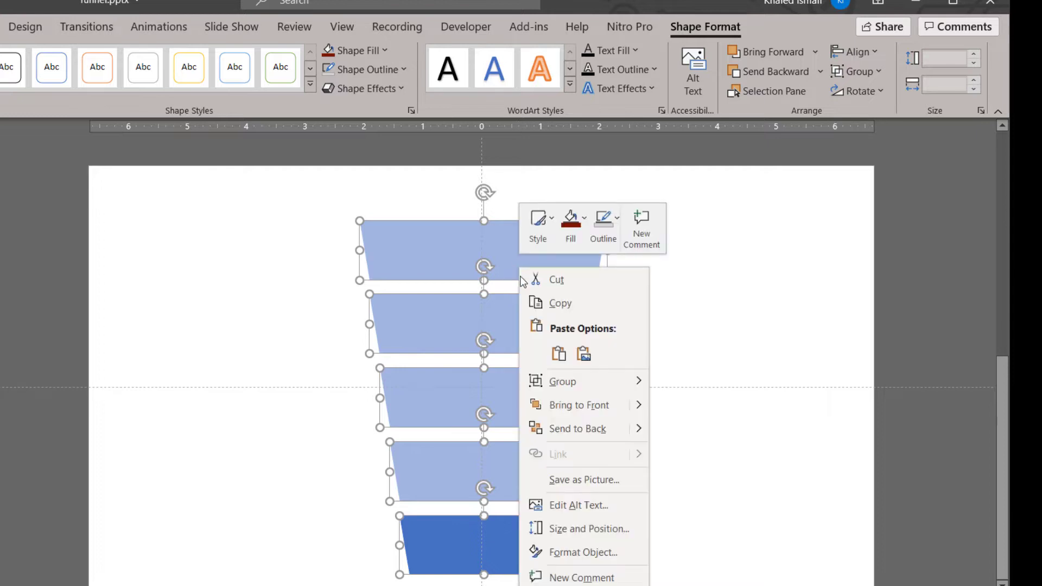
left_click(587, 554)
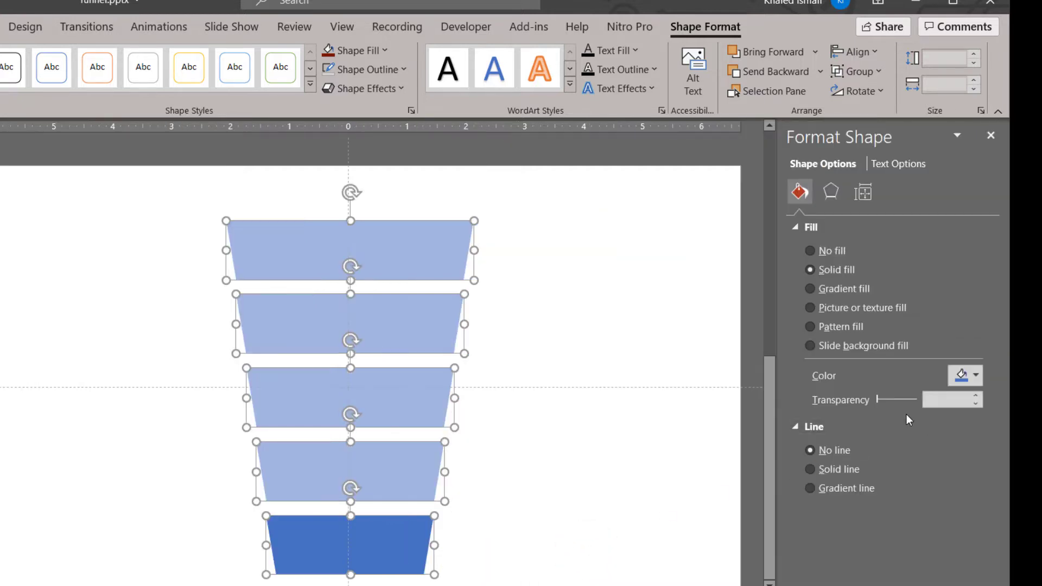
left_click_drag(880, 402, 869, 401)
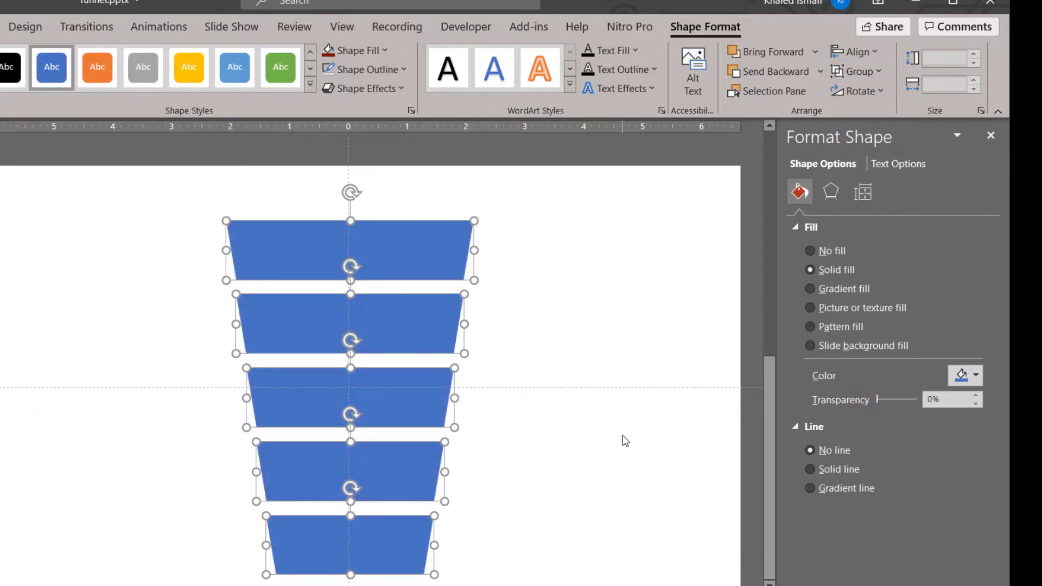
left_click(624, 441)
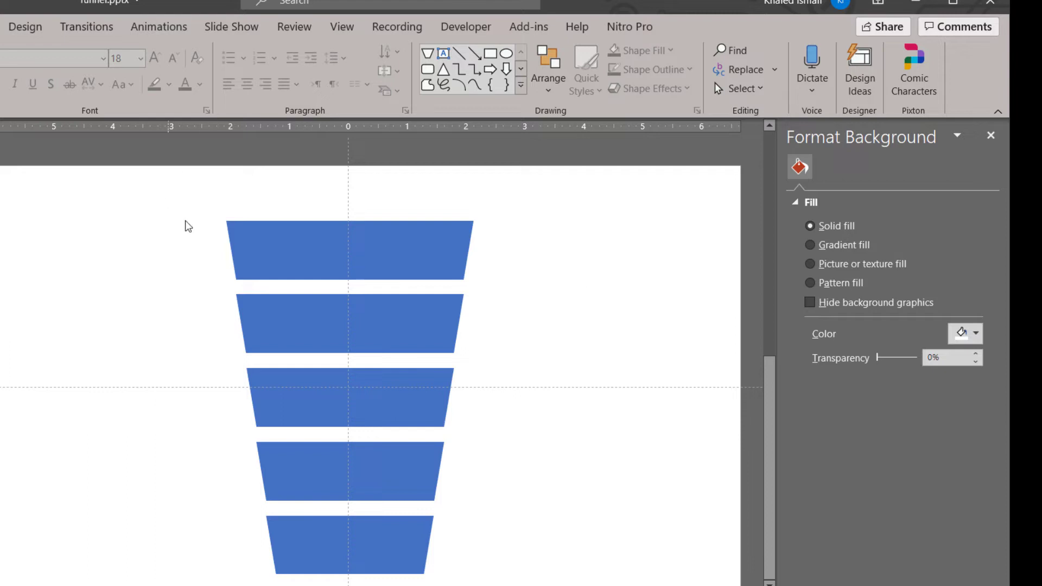
Fill the top trapezoid with orange from the Standard colors palette.
left_click(388, 256)
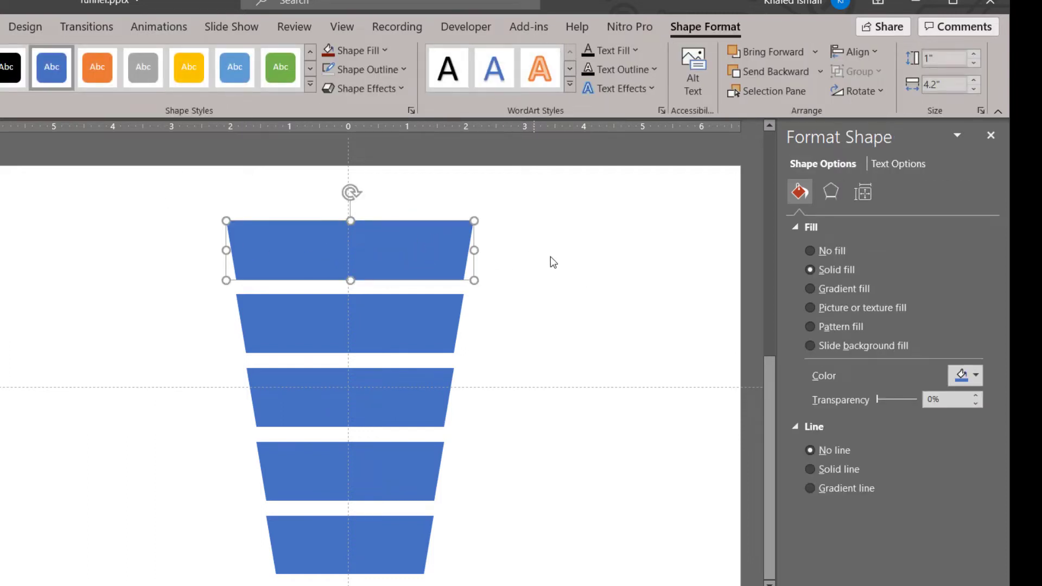
left_click(956, 380)
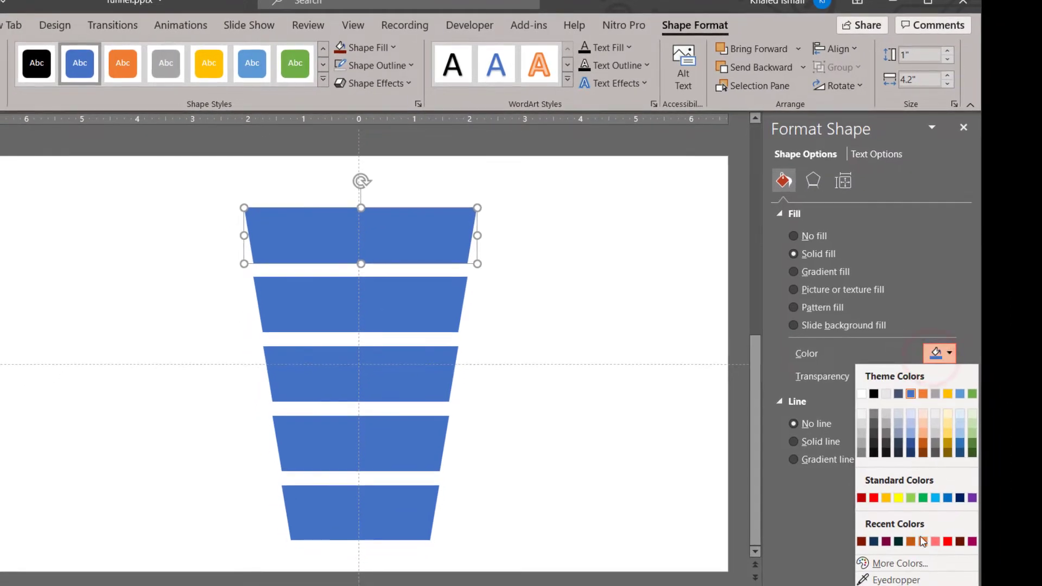
left_click(911, 563)
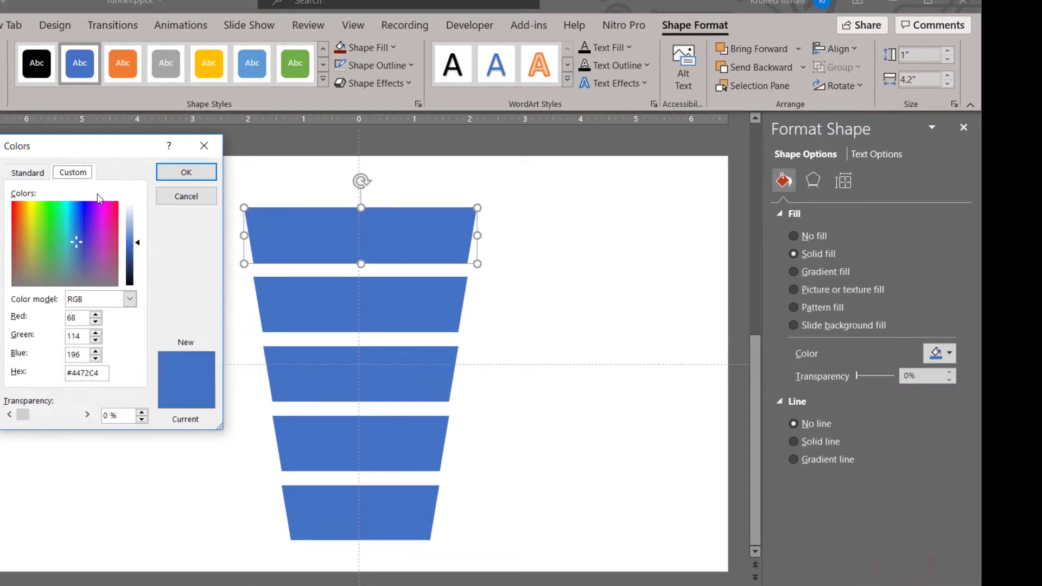
left_click(28, 173)
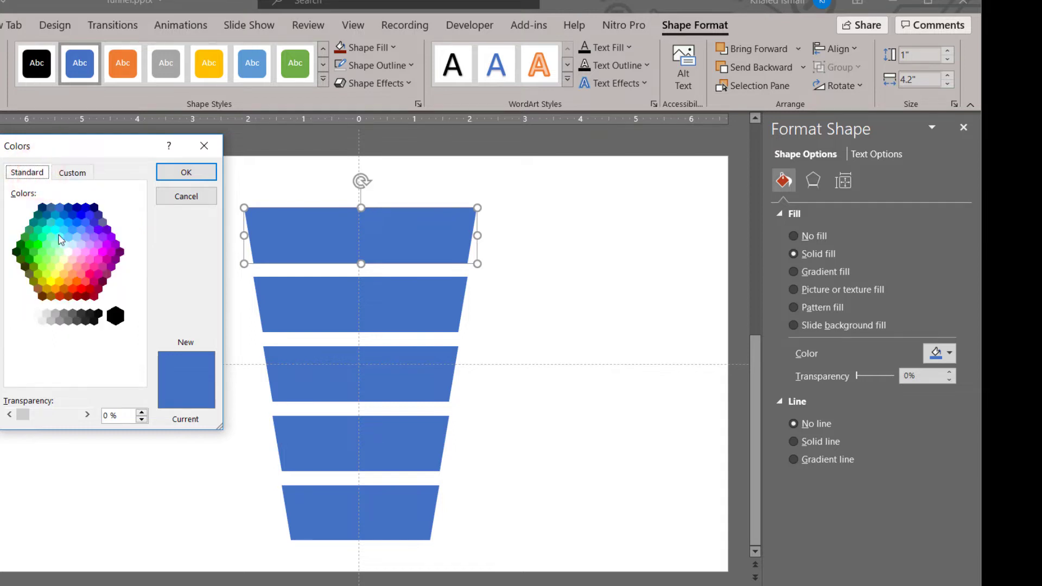
left_click(76, 282)
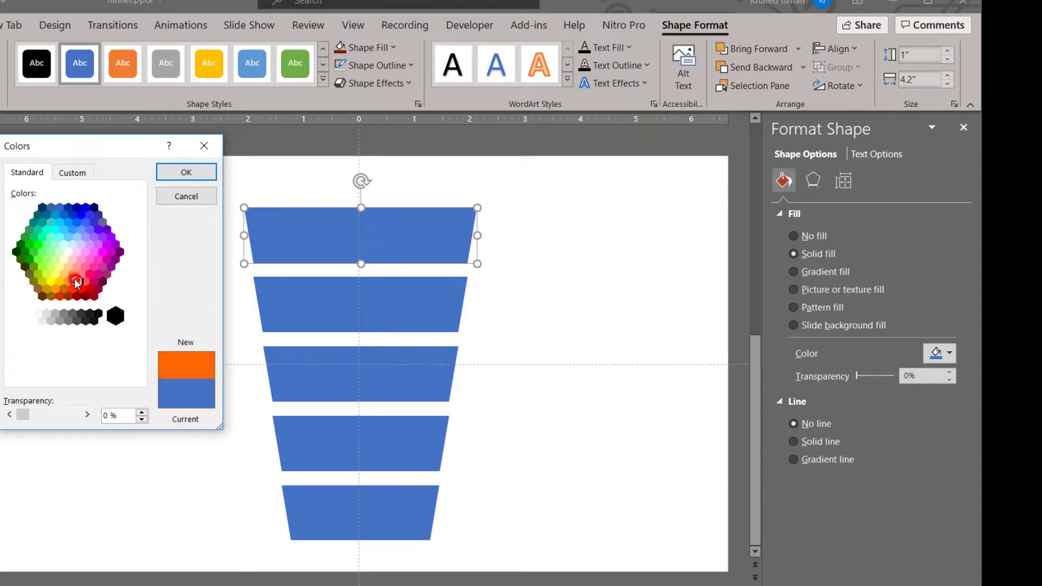
left_click(185, 171)
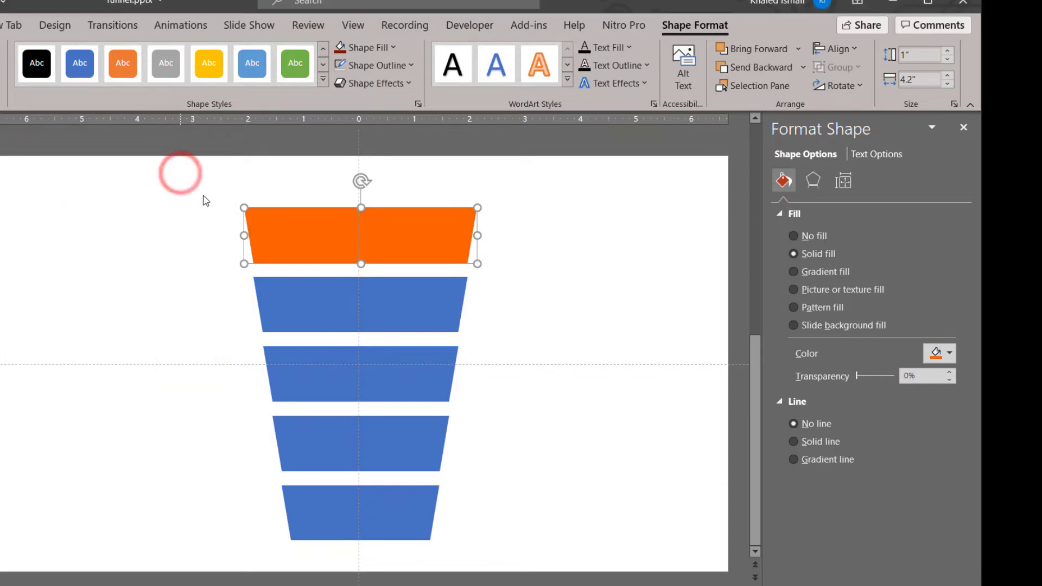
Fill the second trapezoid with teal from the Standard colors palette.
left_click(332, 304)
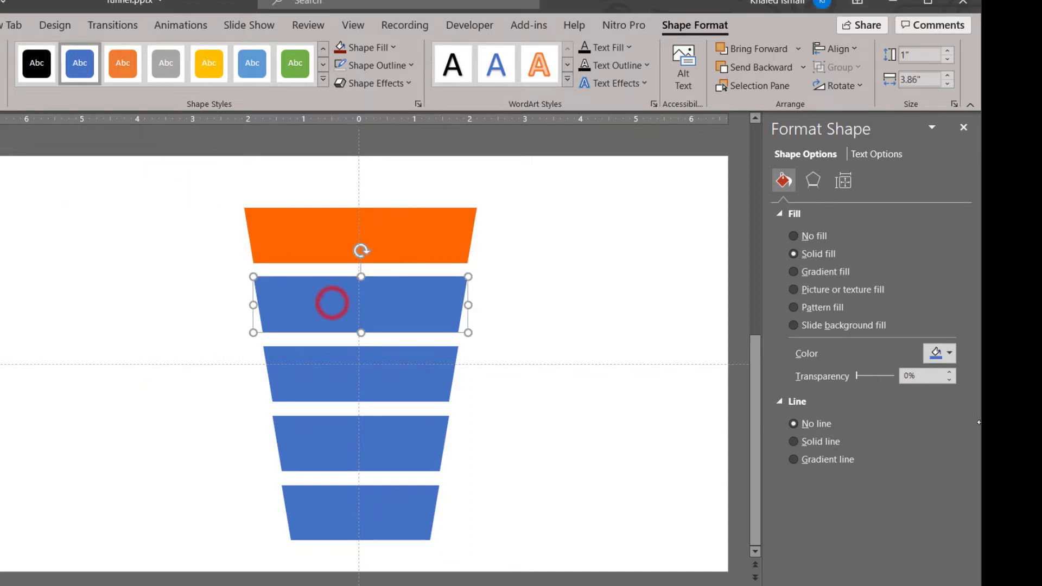
left_click(938, 361)
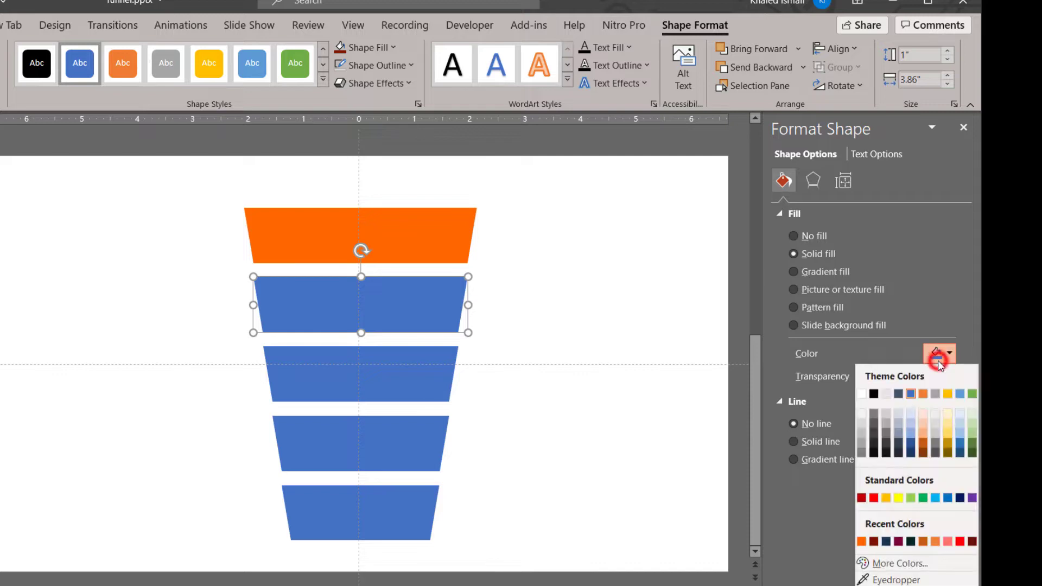
left_click(913, 564)
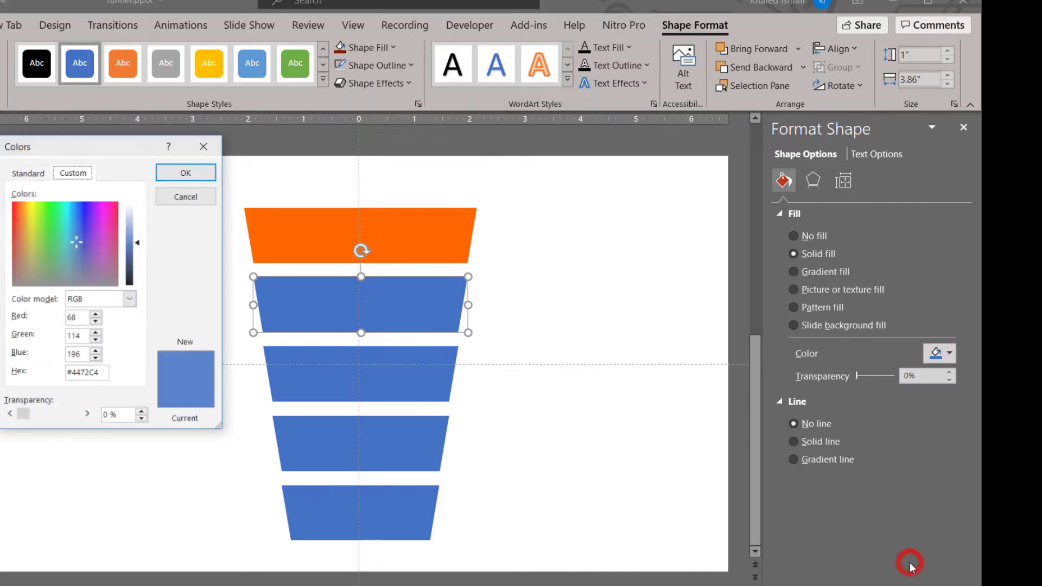
left_click(28, 174)
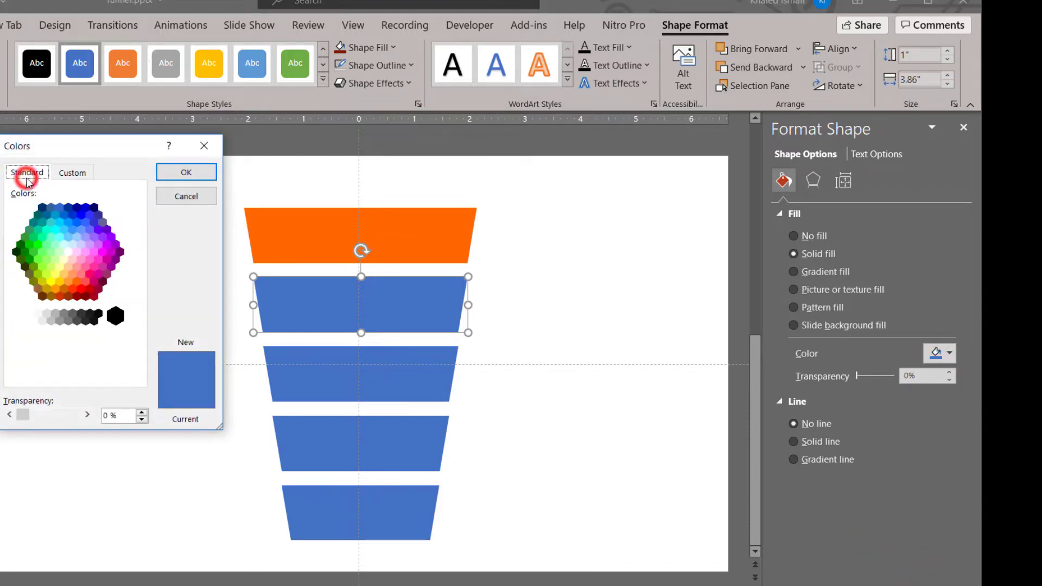
left_click(34, 223)
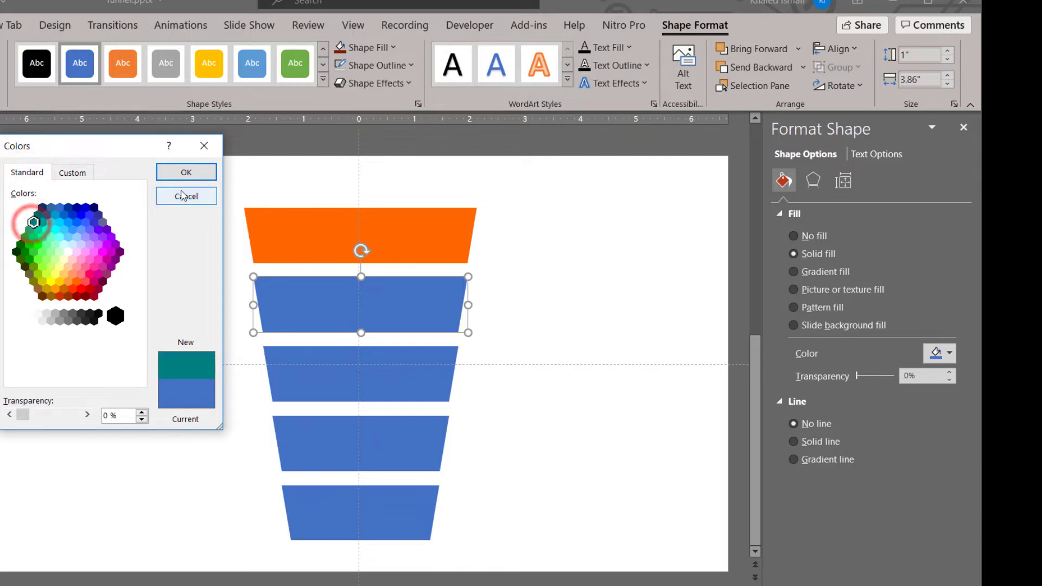
left_click(187, 173)
Fill the third trapezoid with a deep magenta-pink from the Standard colors palette.
left_click(320, 376)
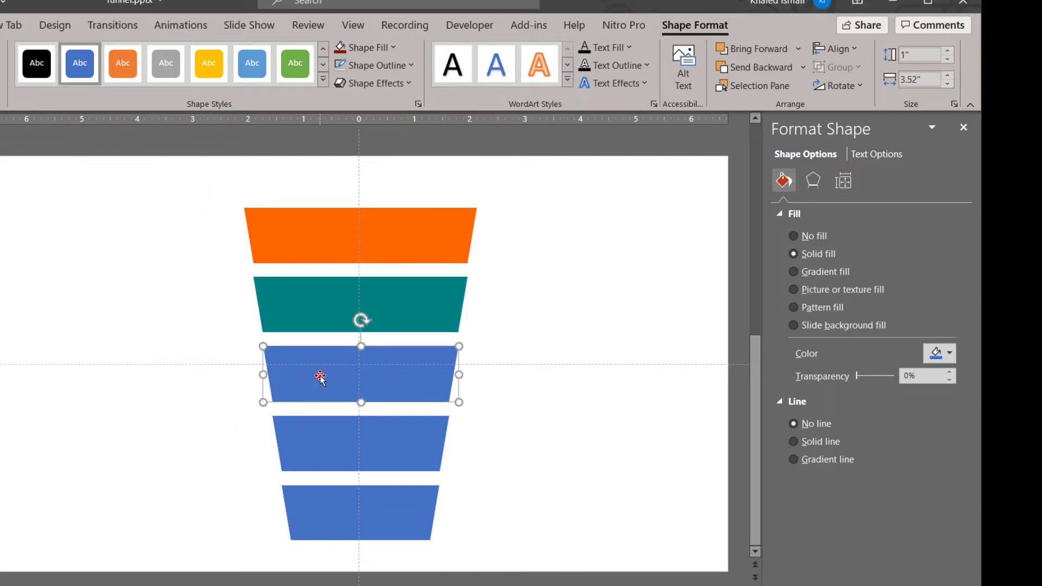
left_click(936, 355)
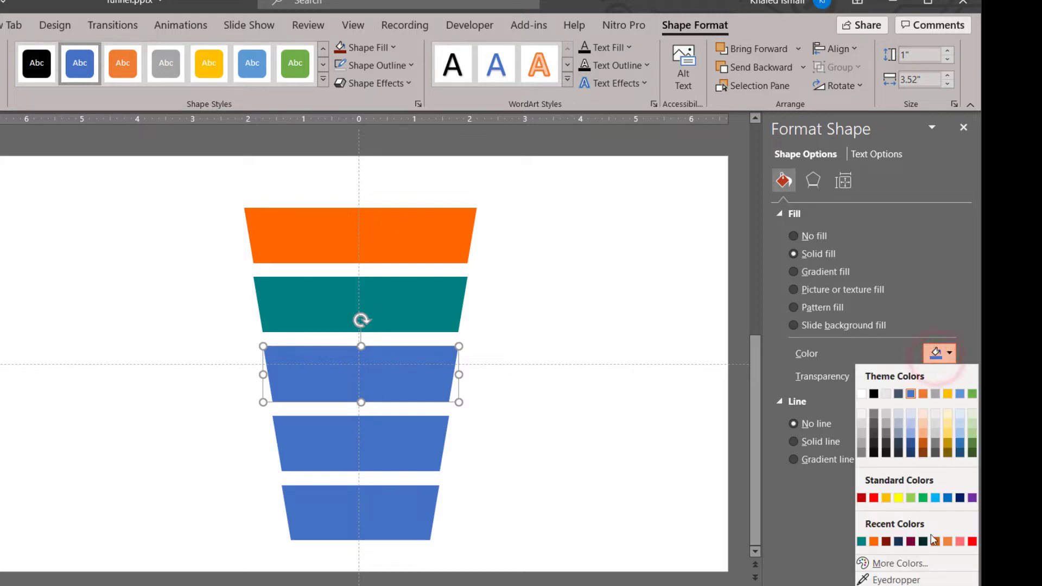
left_click(918, 563)
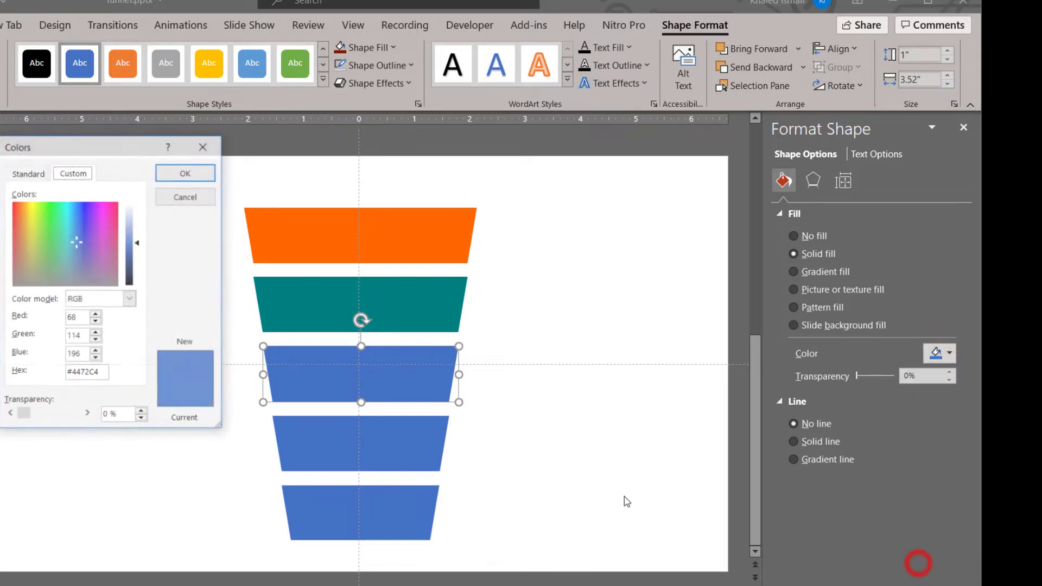
left_click(25, 173)
left_click(80, 269)
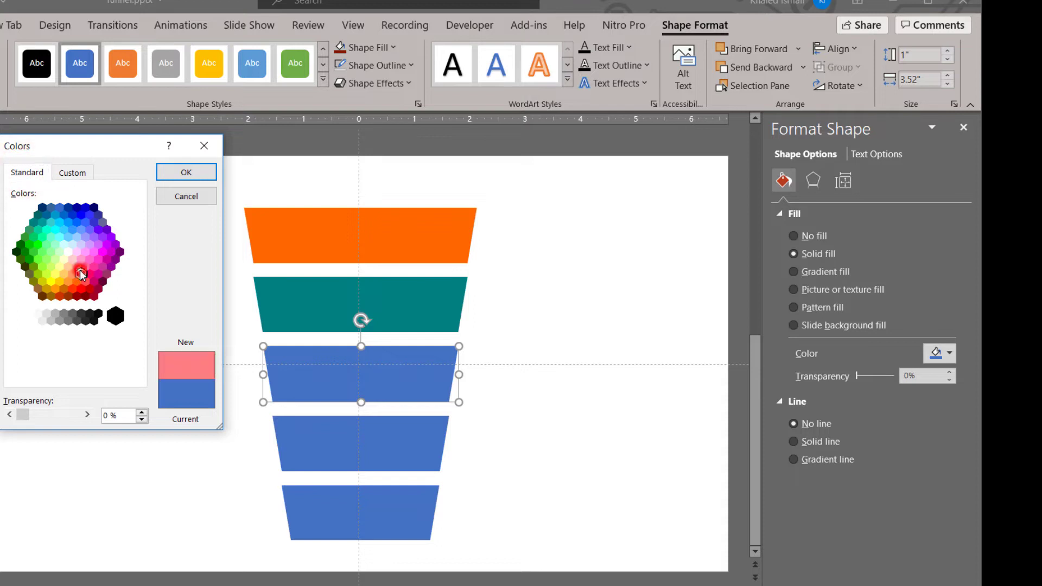
left_click(91, 260)
left_click(99, 260)
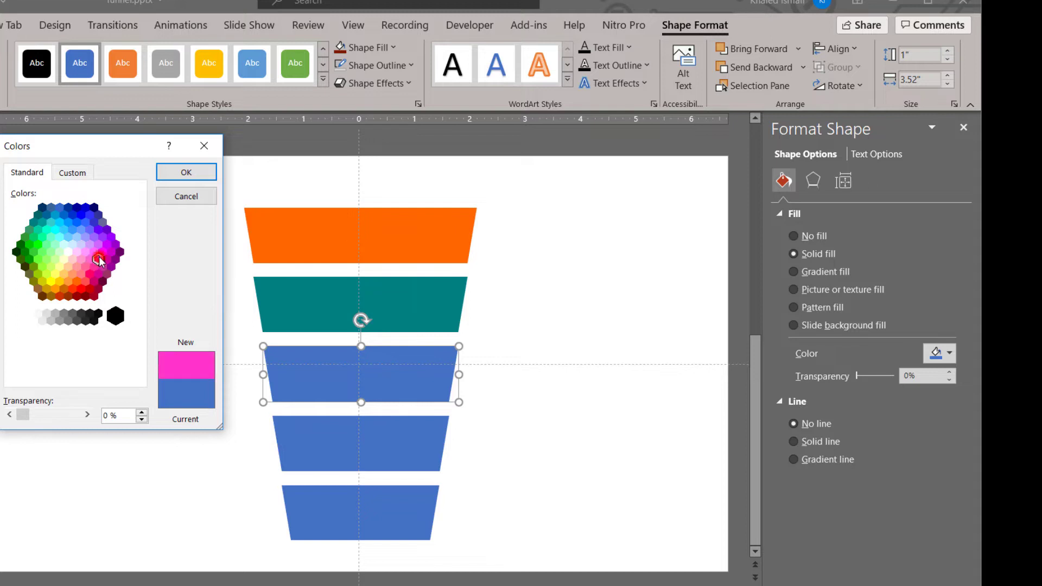
left_click(183, 172)
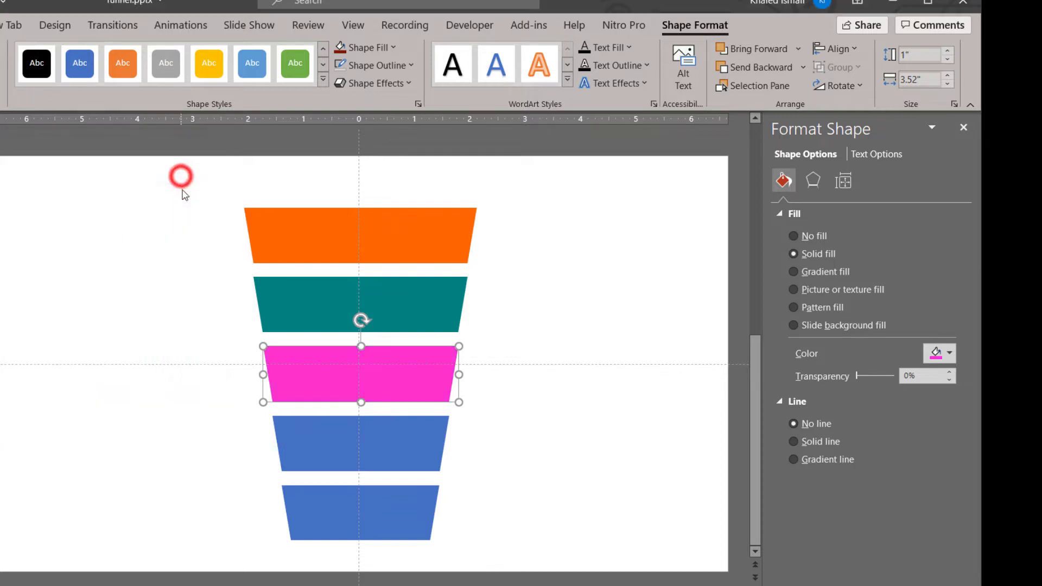
Fill the fourth trapezoid with dark blue from the Standard colors palette.
left_click(399, 442)
left_click(936, 353)
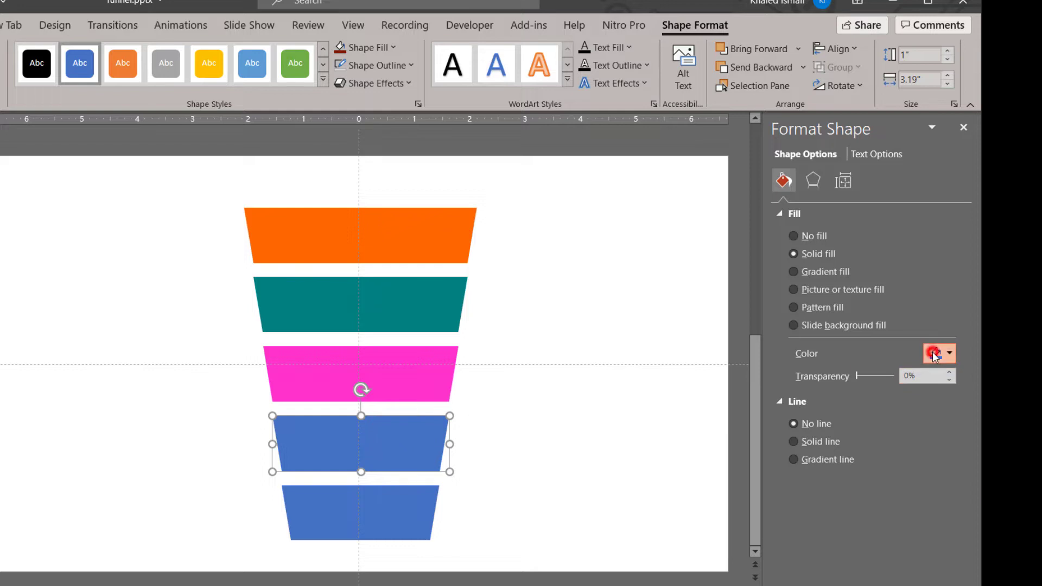
left_click(901, 563)
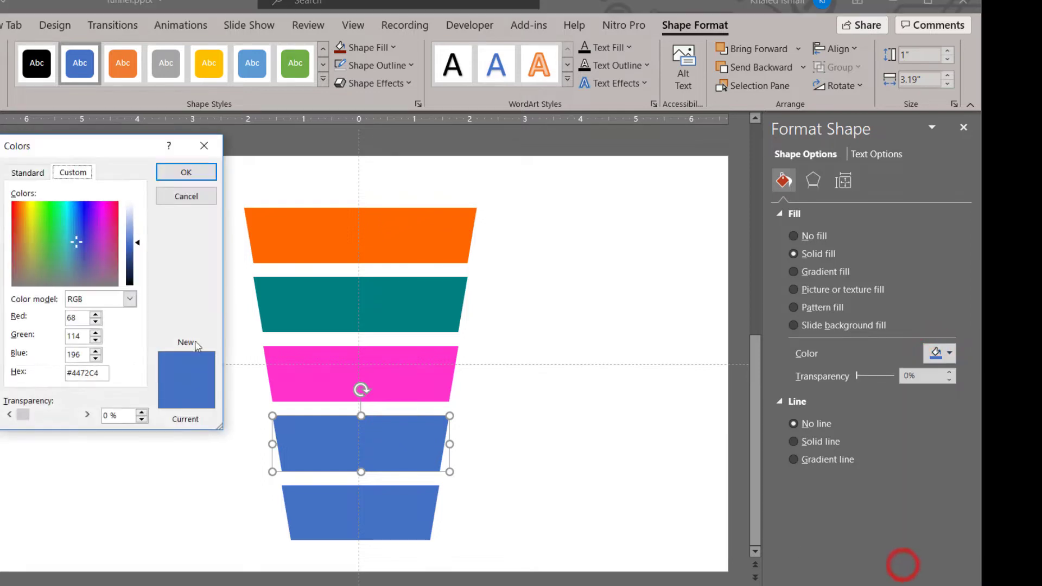
left_click(33, 173)
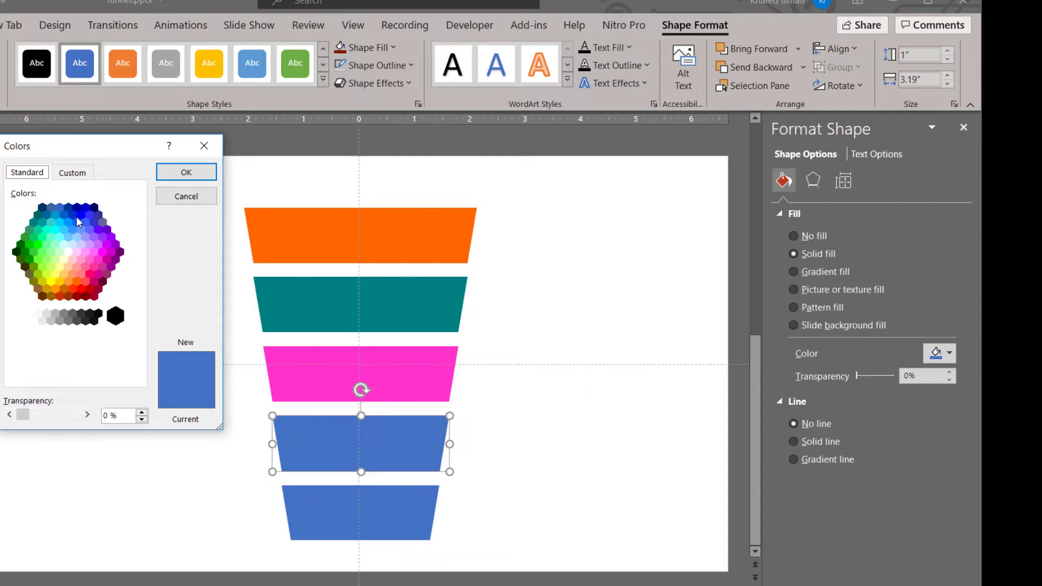
left_click(73, 214)
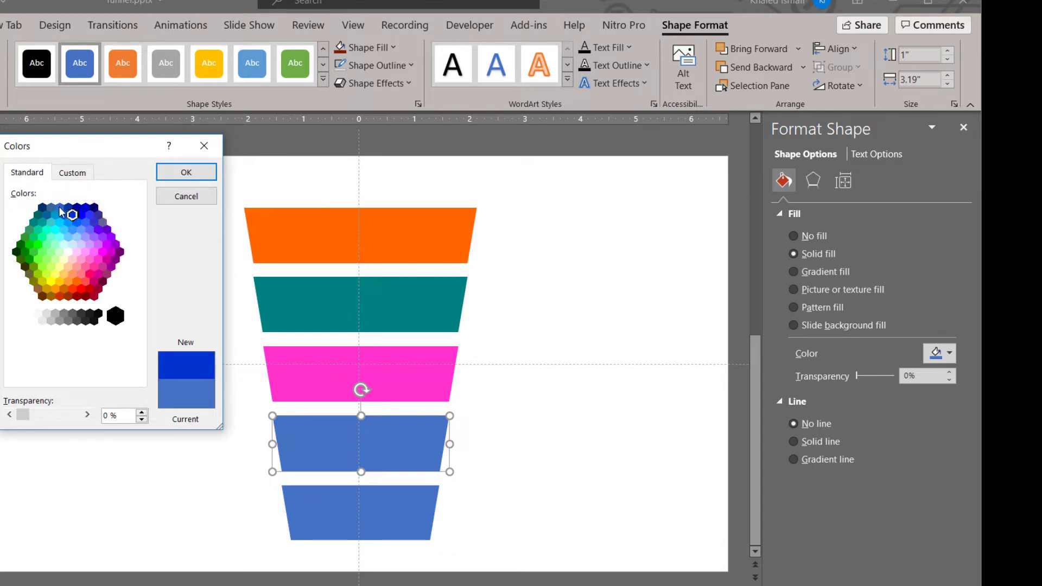
left_click(191, 175)
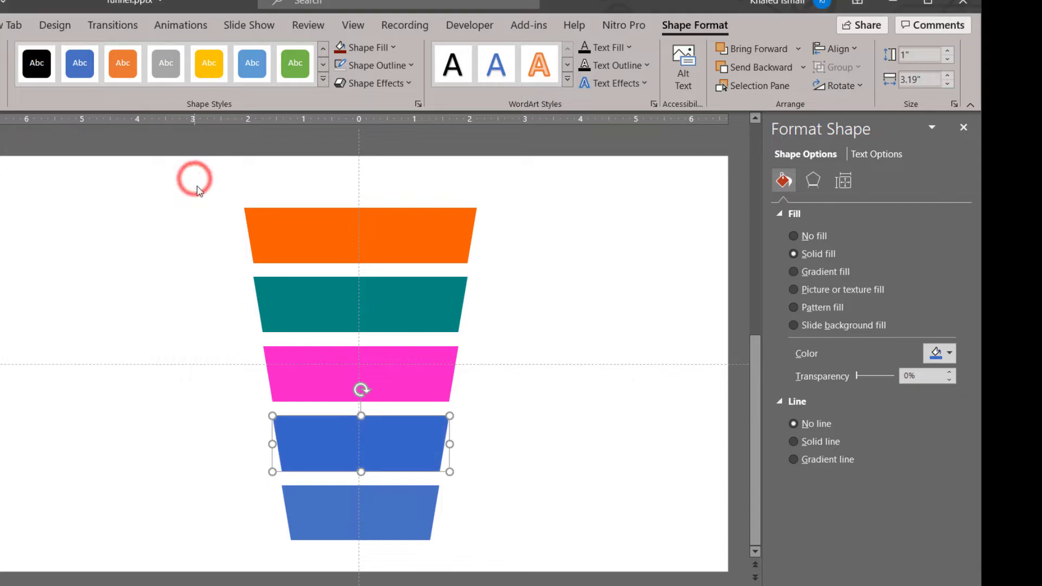
Fill the bottom trapezoid with red from the Standard colors palette.
left_click(380, 519)
left_click(945, 360)
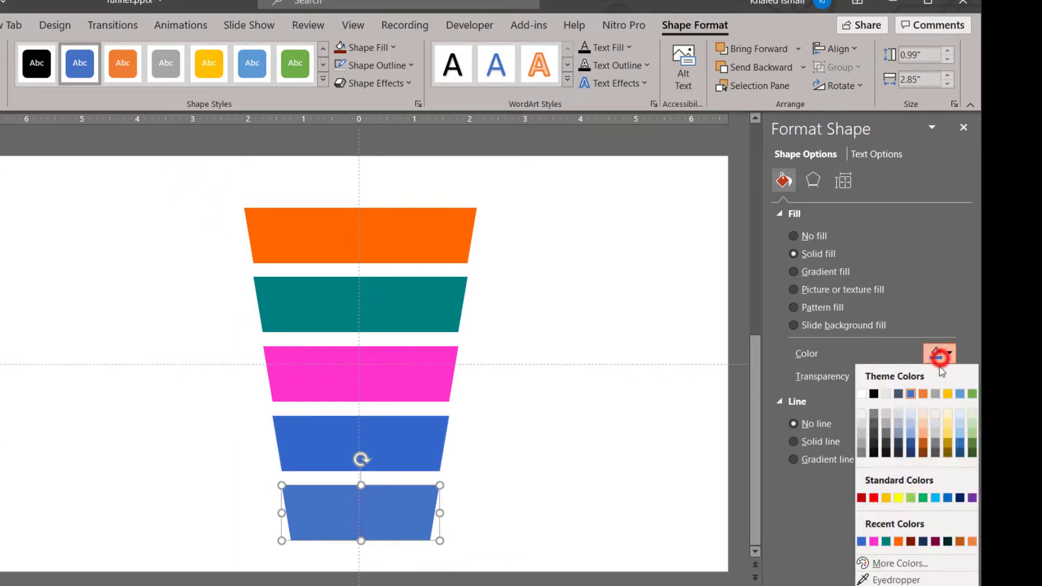
left_click(928, 567)
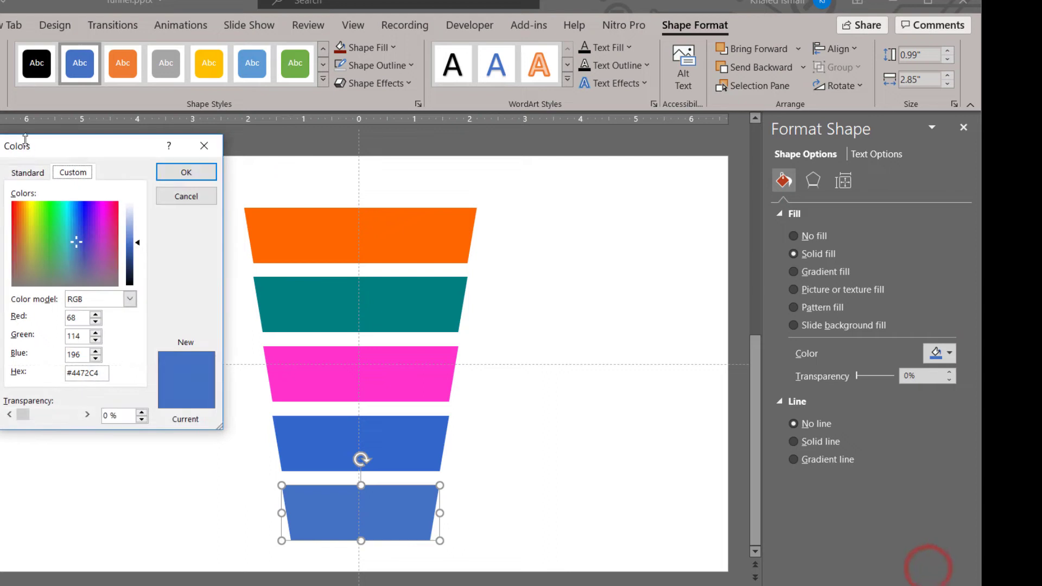
left_click(29, 173)
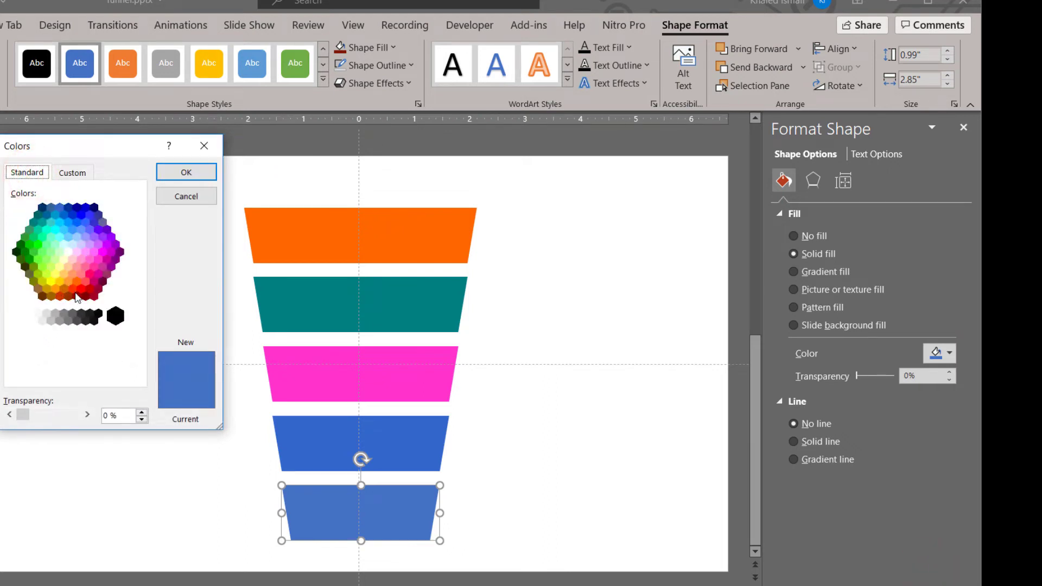
left_click(186, 172)
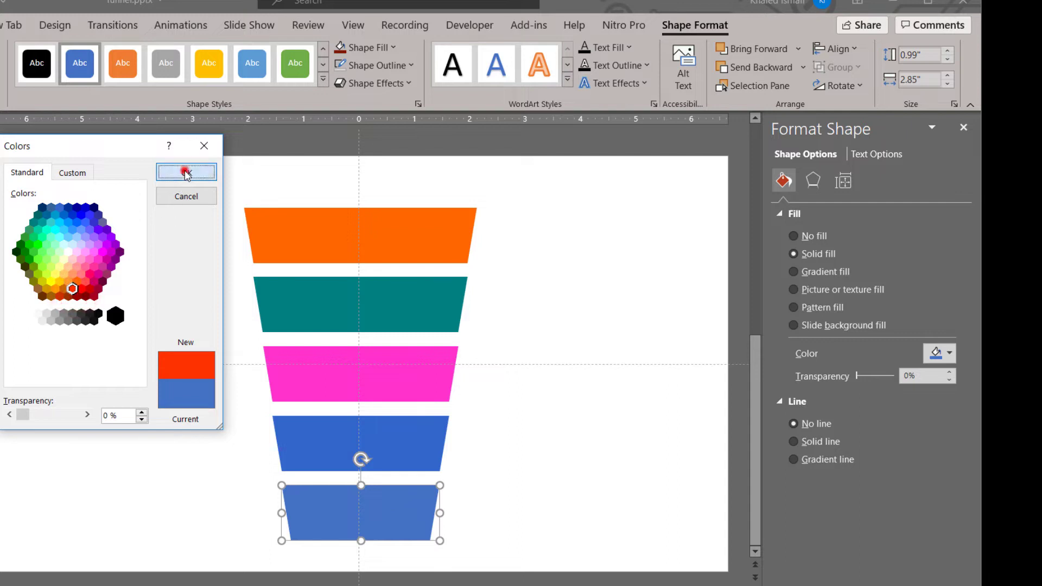
left_click(596, 456)
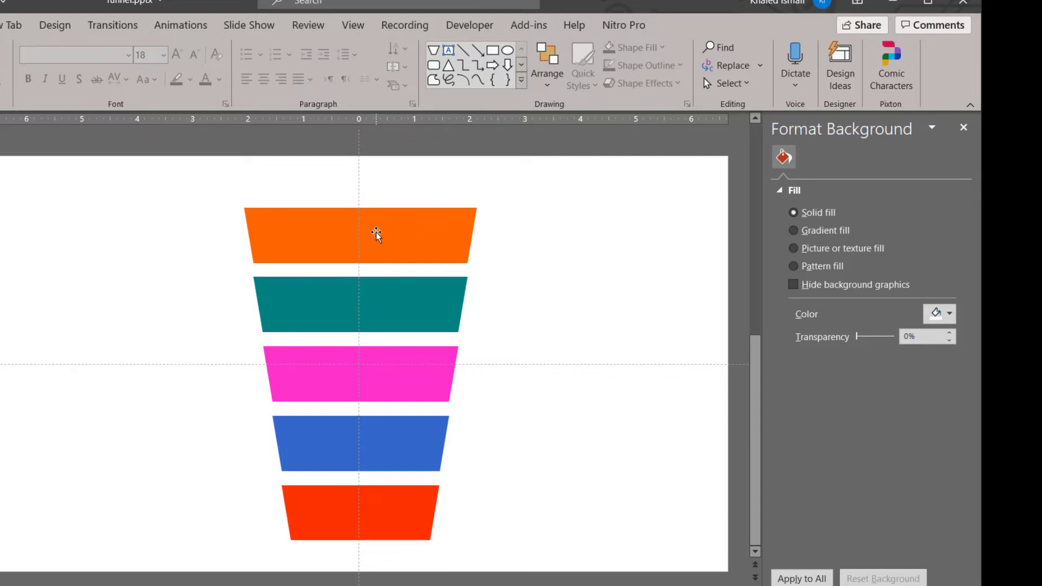
Nudge the orange top trapezoid slightly down and raise the red bottom one.
left_click(376, 234)
left_click_drag(376, 234, 377, 235)
left_click_drag(377, 235, 376, 235)
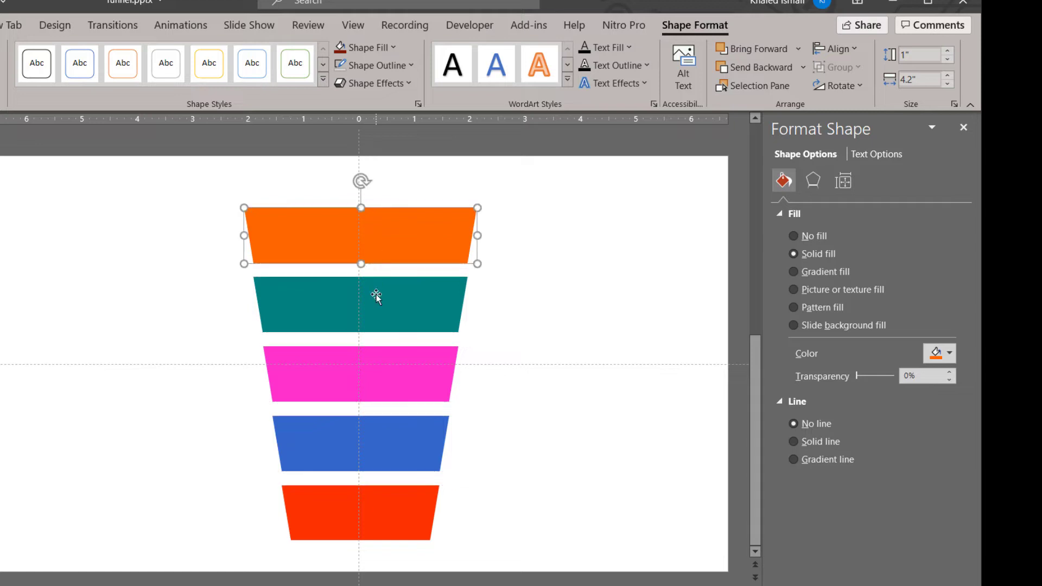
left_click_drag(361, 517, 362, 510)
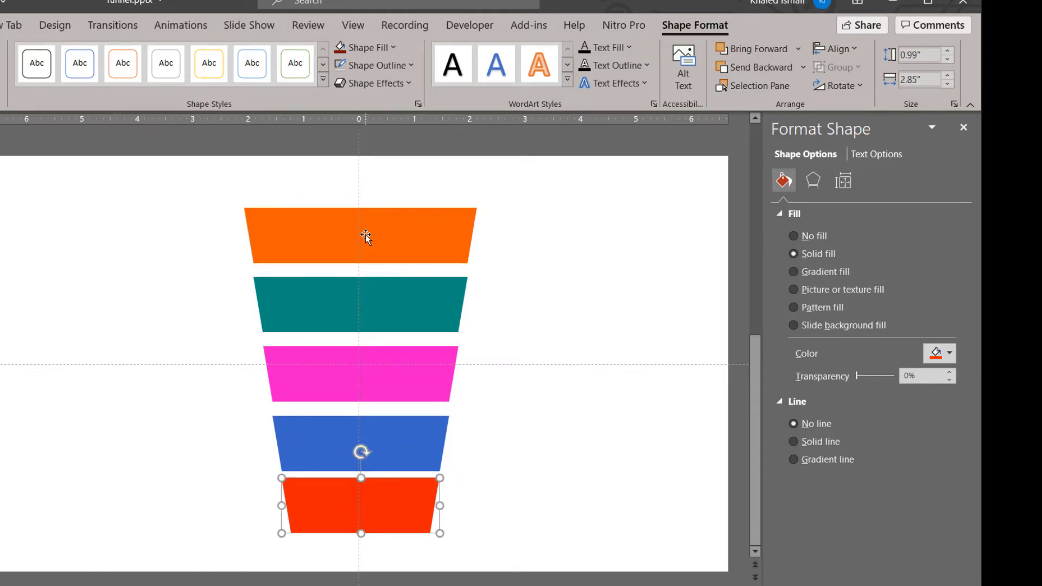
Distribute all five trapezoids evenly vertically and move the funnel lower on the slide.
left_click(365, 241)
left_click(363, 296, "shift")
left_click(366, 378, "shift")
left_click(367, 437, "shift")
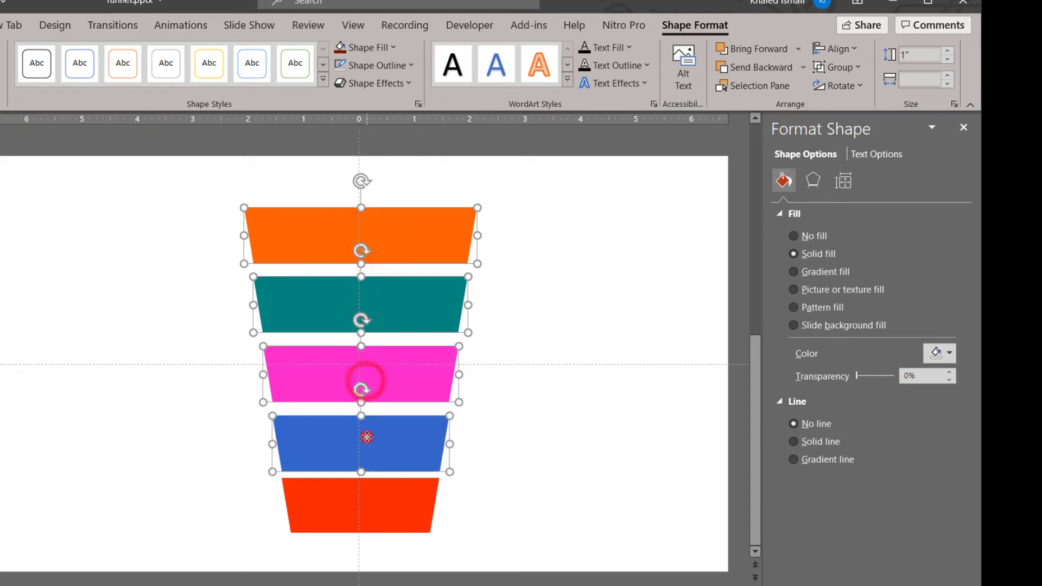
left_click(365, 493, "shift")
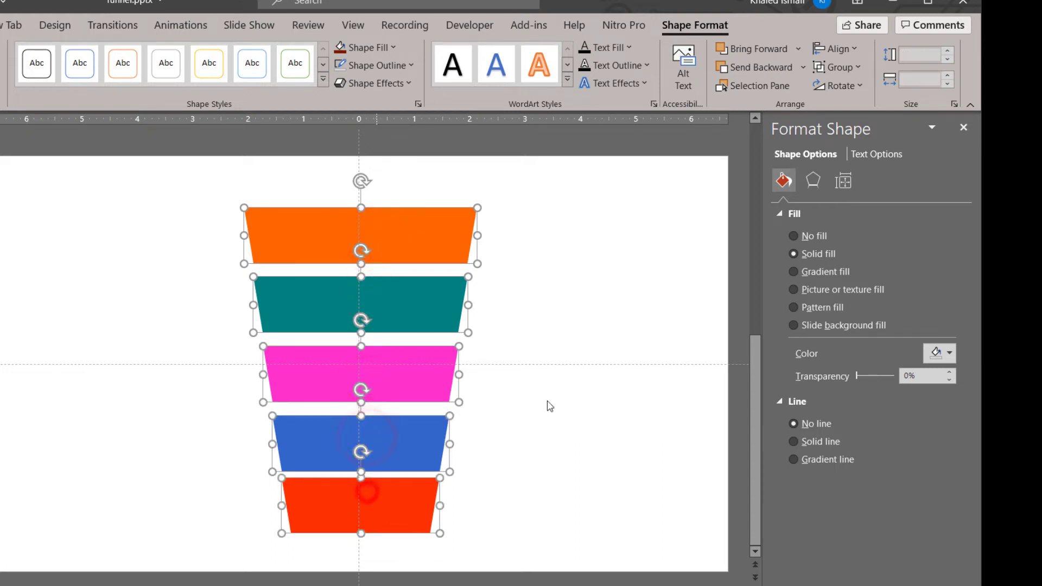
left_click(841, 51)
left_click(894, 226)
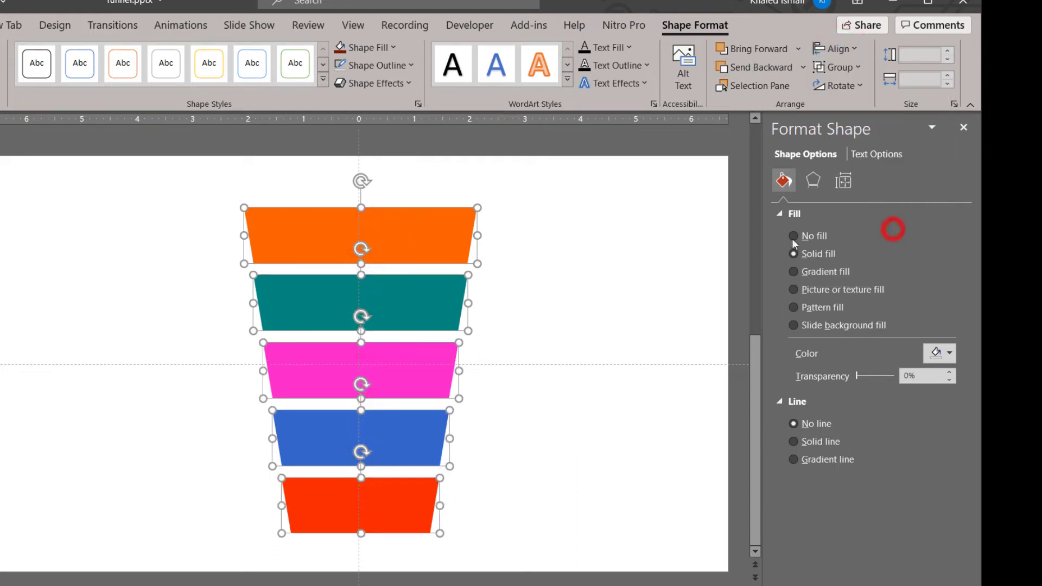
left_click_drag(387, 243, 386, 270)
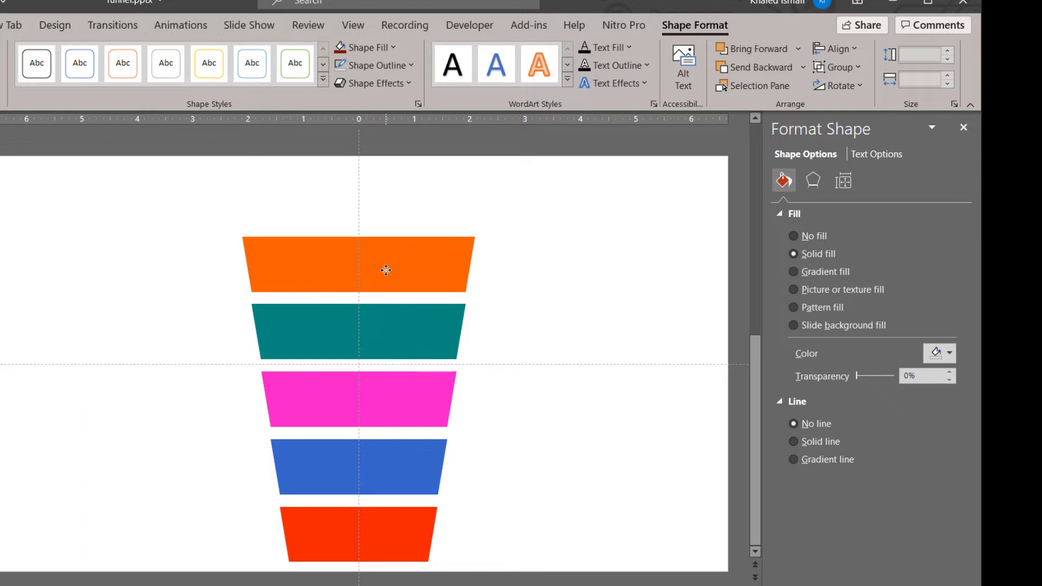
left_click(574, 252)
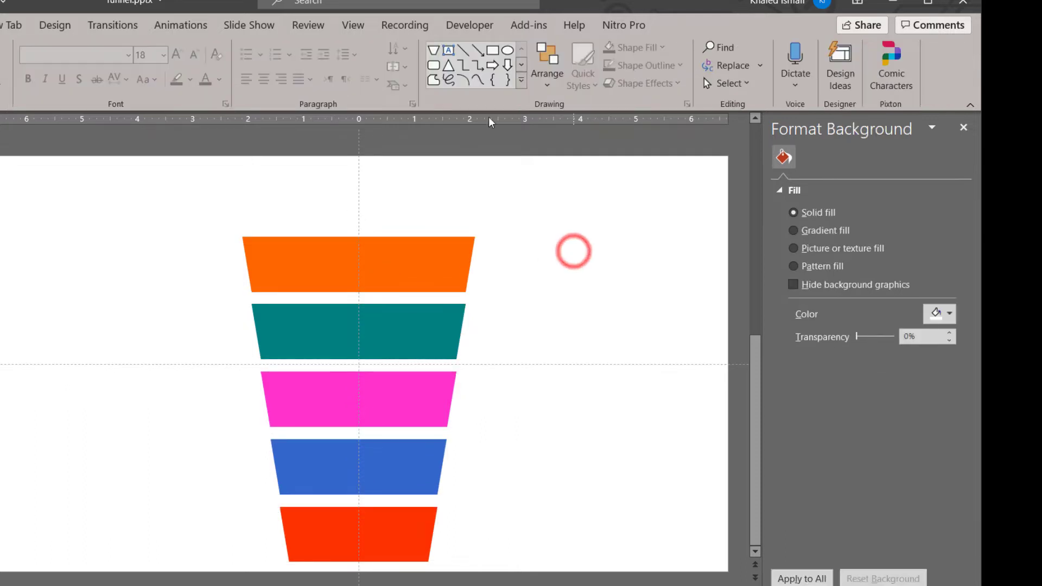
Draw an oval on the orange trapezoid's top, set 47% transparency, and narrow it to fit.
left_click(507, 51)
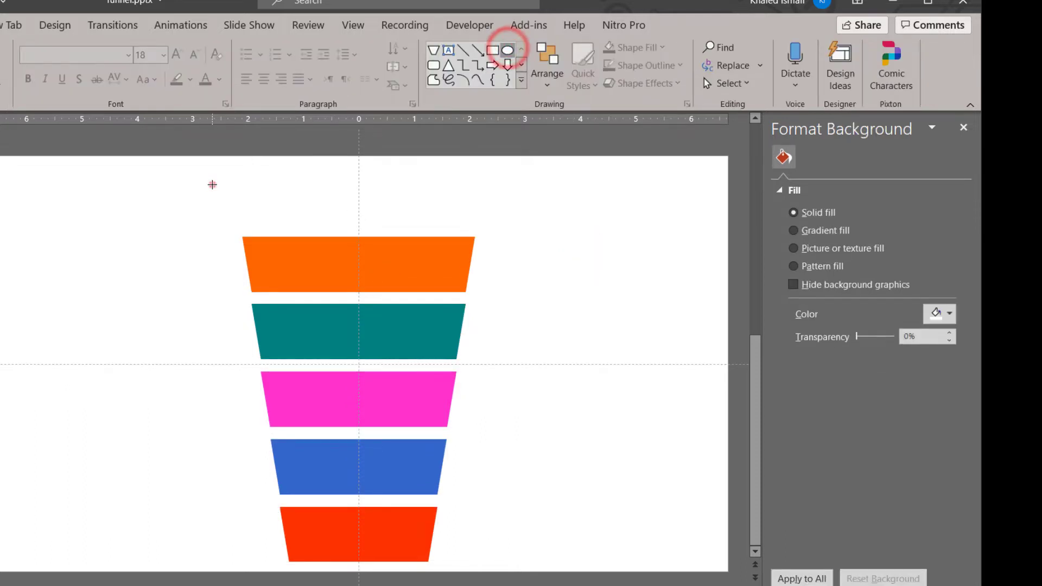
left_click_drag(211, 185, 476, 225)
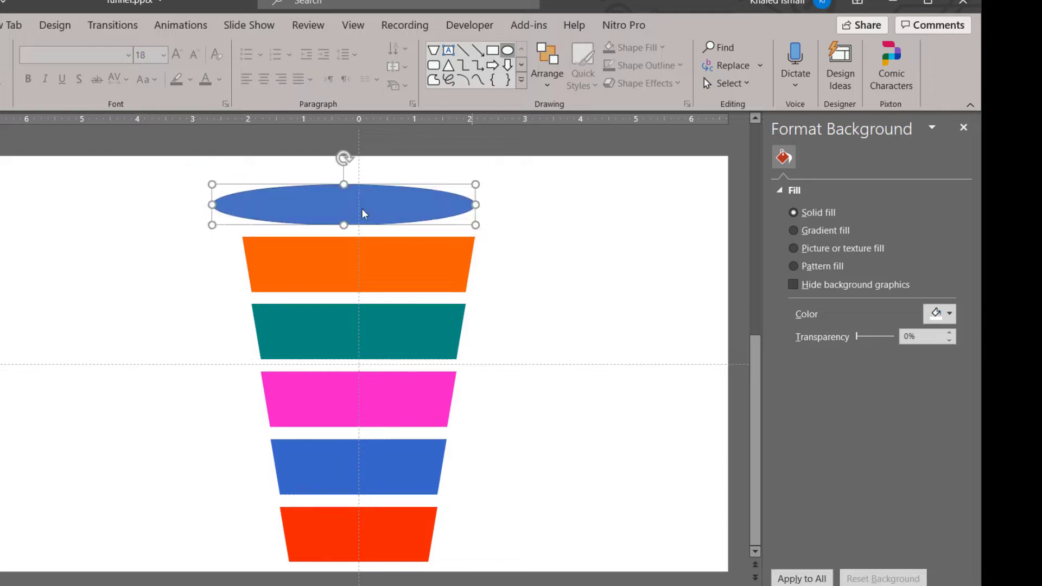
left_click_drag(343, 208, 362, 236)
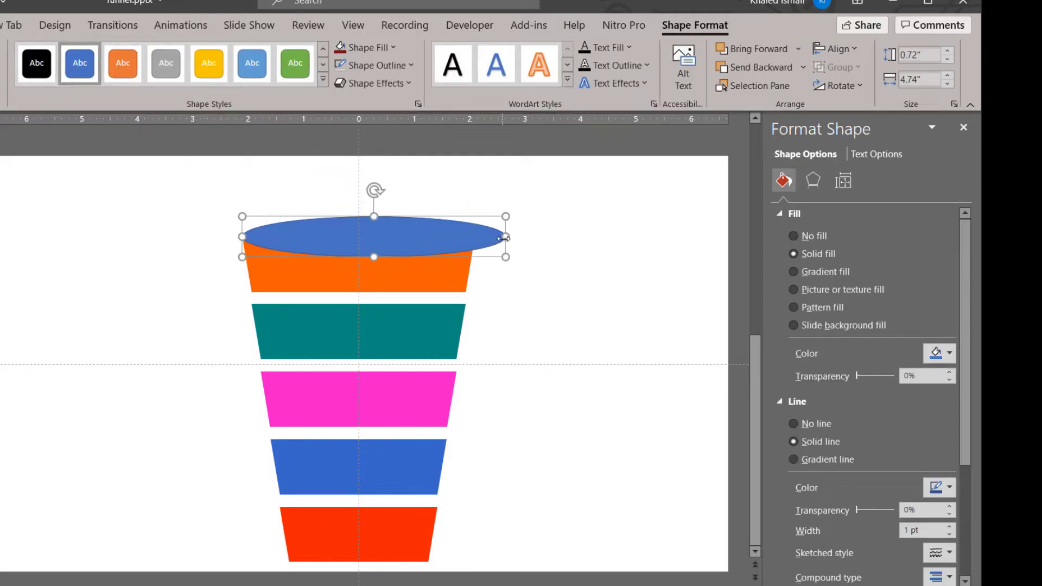
left_click_drag(859, 375, 877, 376)
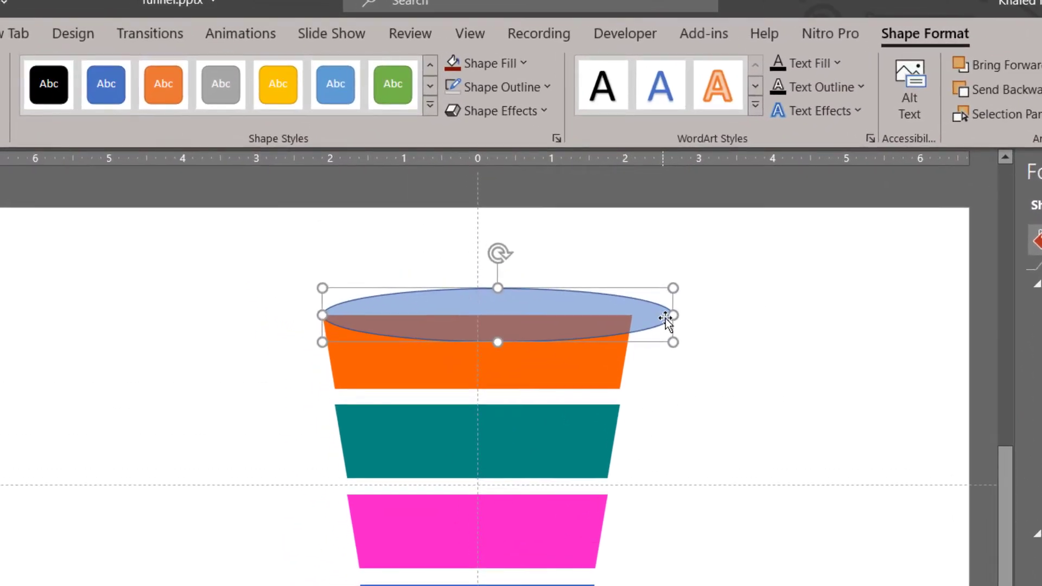
left_click_drag(671, 317, 637, 318)
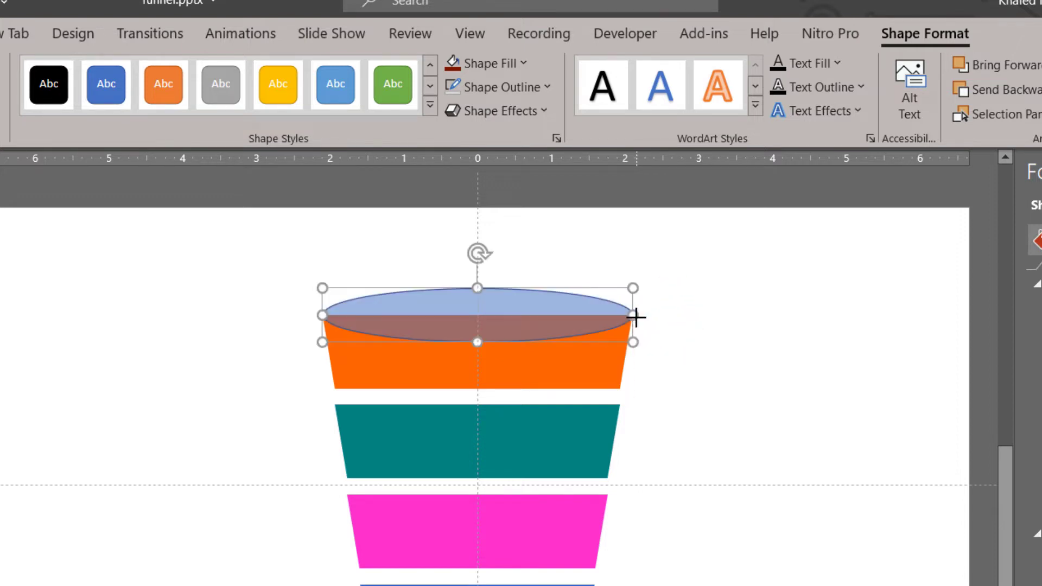
left_click(497, 317)
Remove the cap ellipse's outline and set its fill transparency to 0%.
left_click(521, 89)
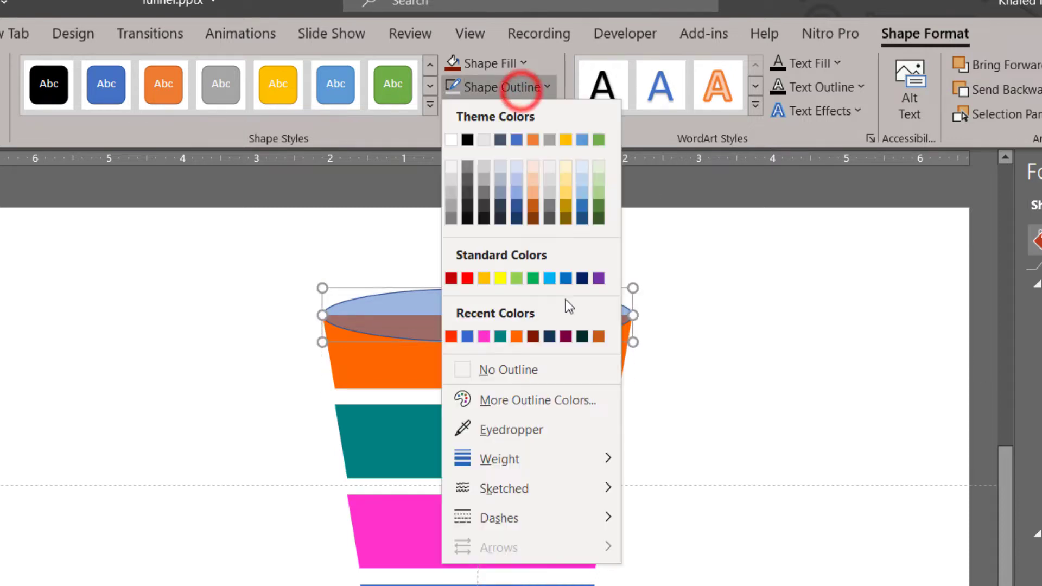
left_click(558, 372)
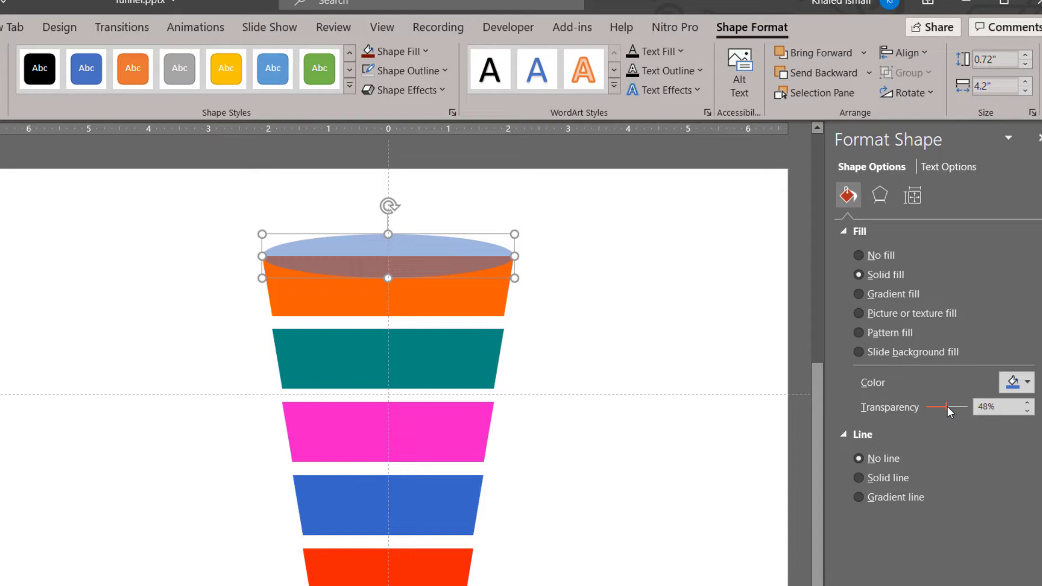
left_click_drag(947, 406, 927, 406)
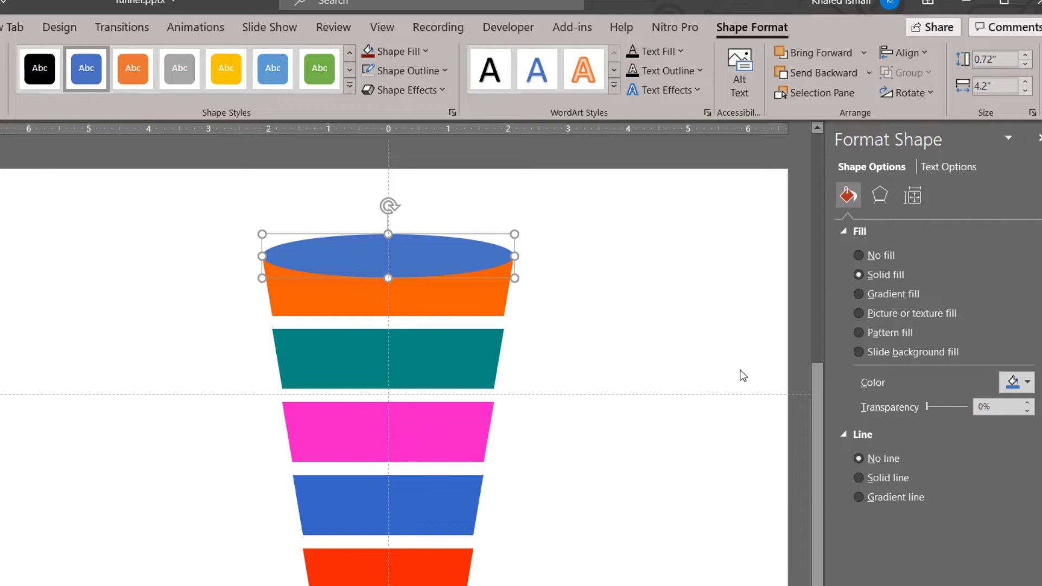
Fill the cap with a custom orange slightly darker than the segment, then duplicate it.
left_click(1017, 382)
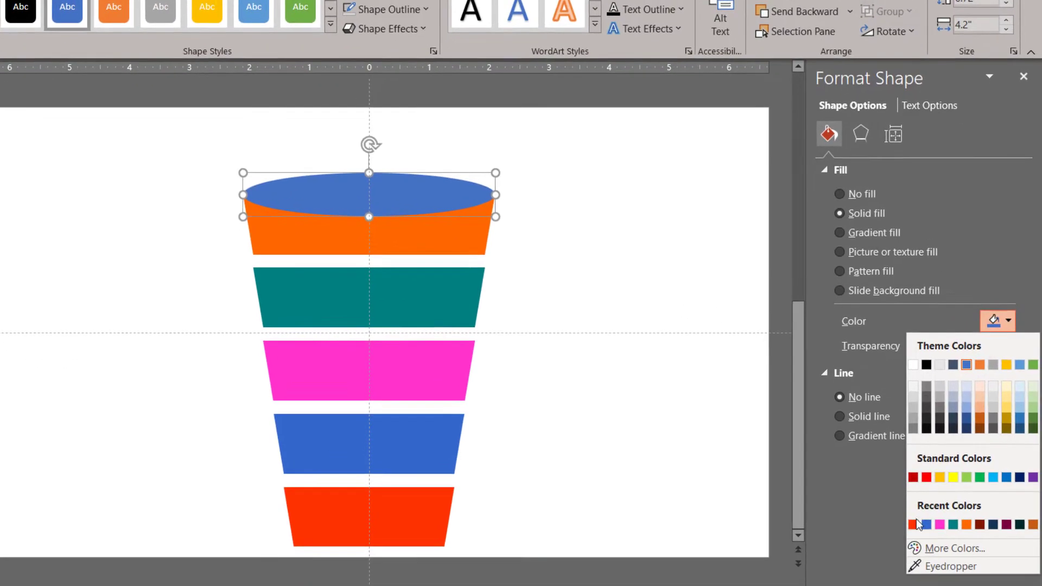
left_click(913, 524)
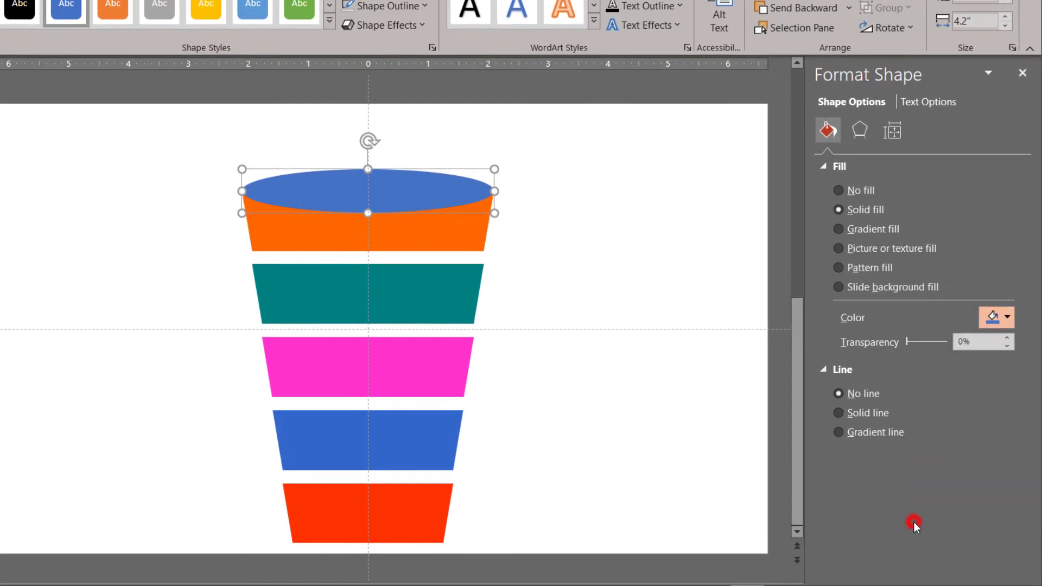
left_click(995, 316)
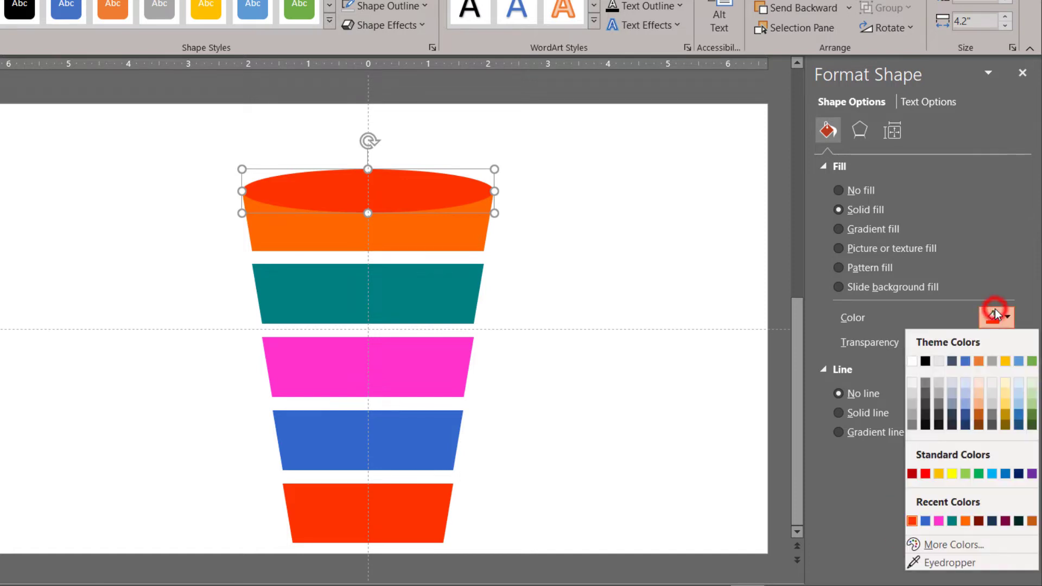
left_click(966, 521)
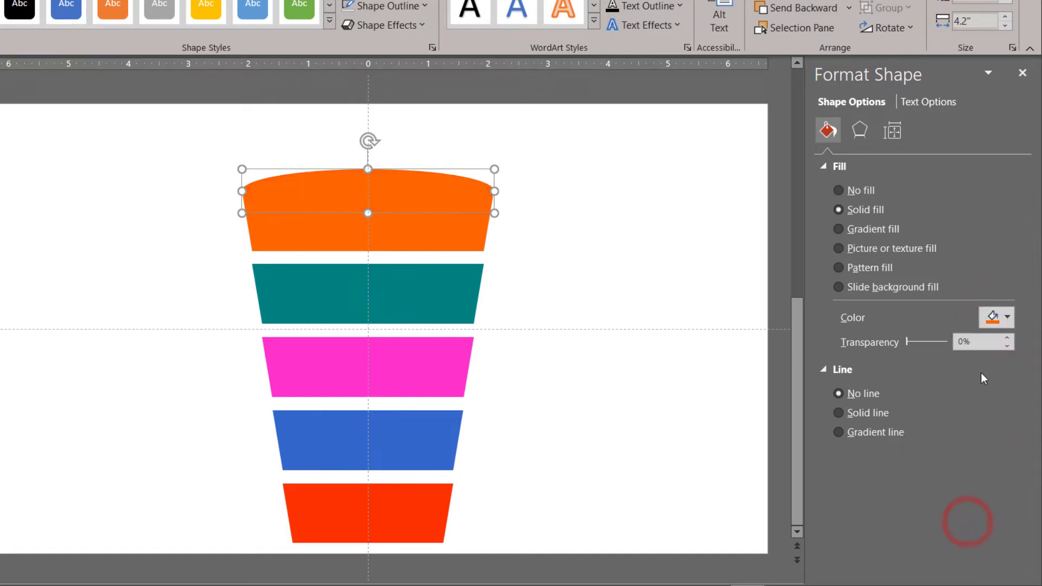
left_click(989, 324)
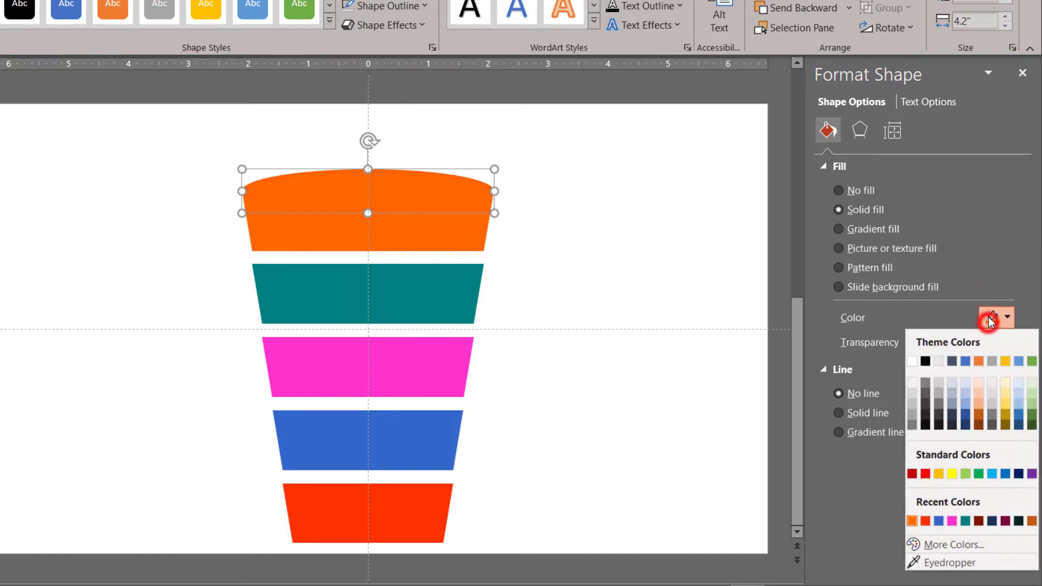
left_click(944, 549)
left_click(50, 121)
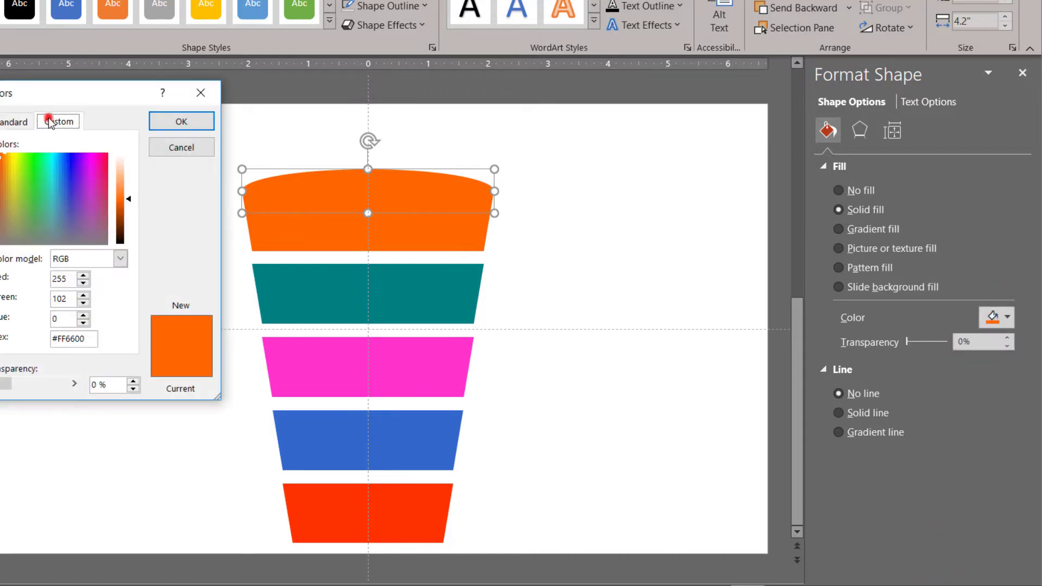
left_click_drag(129, 200, 130, 207)
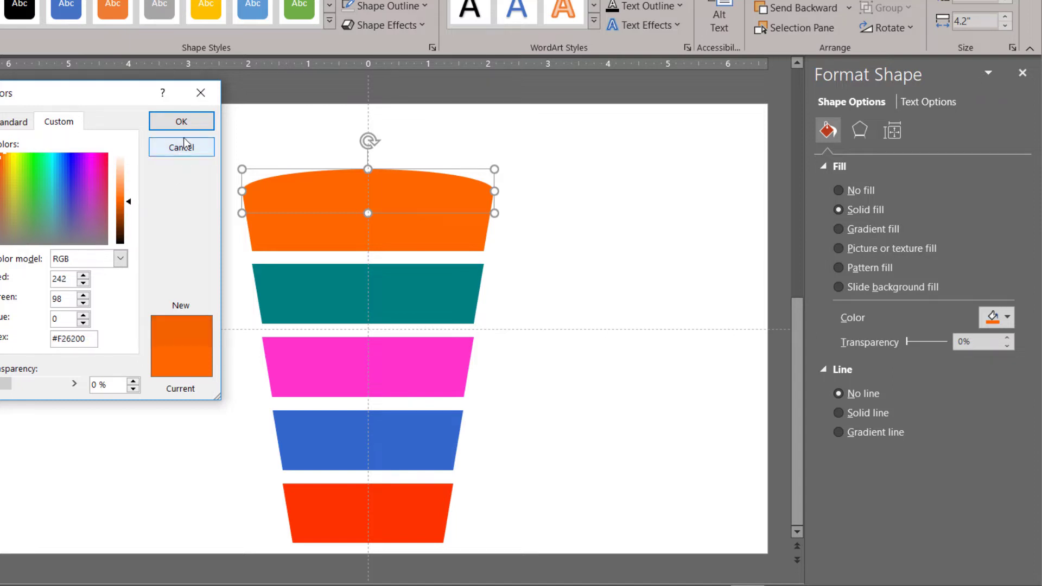
left_click(182, 121)
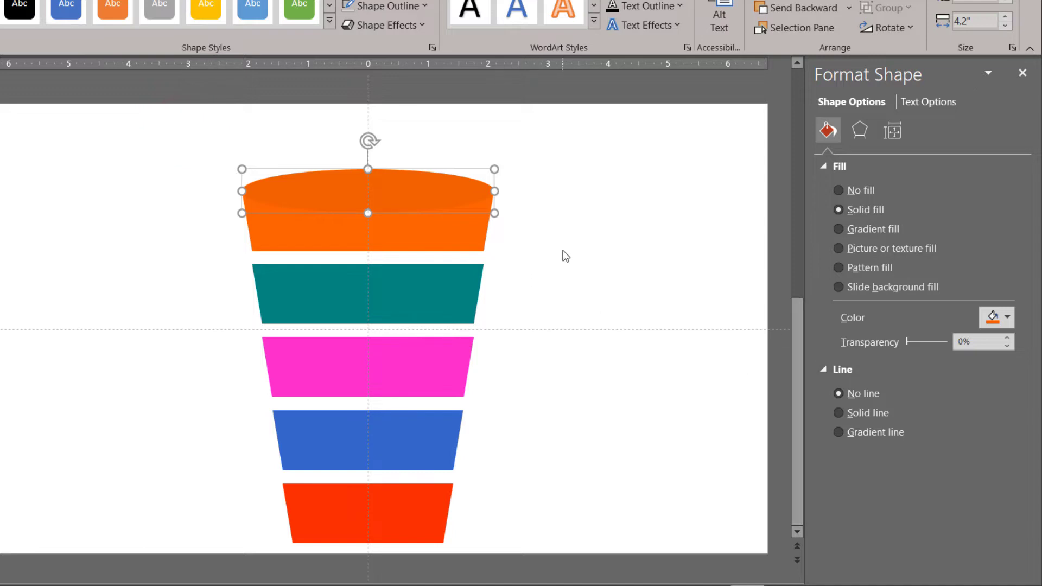
key("ctrl+d")
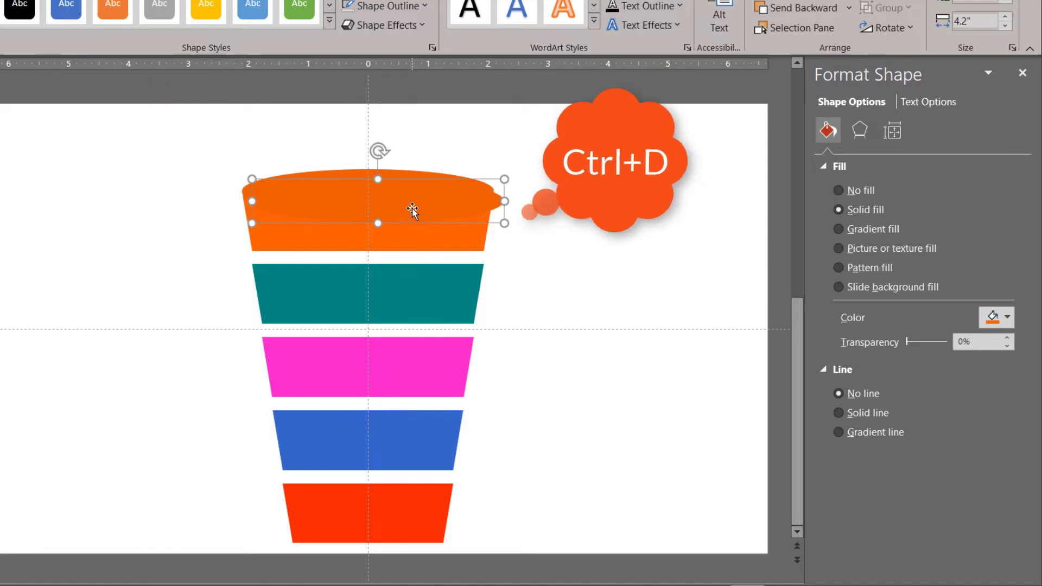
Shrink the duplicate into a smaller centred ellipse with an even darker orange fill.
left_click_drag(413, 211, 402, 196)
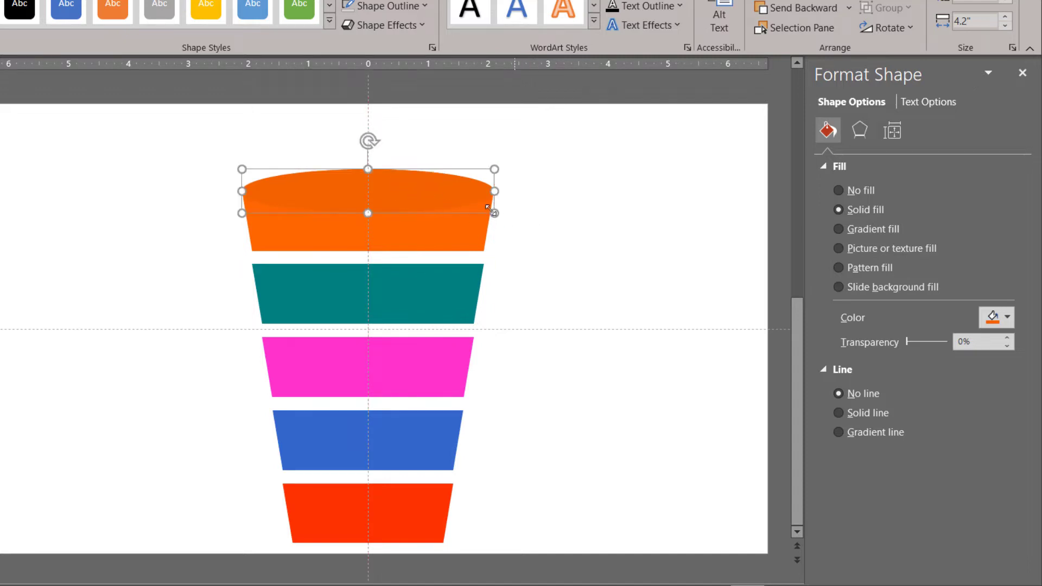
left_click_drag(494, 212, 442, 204)
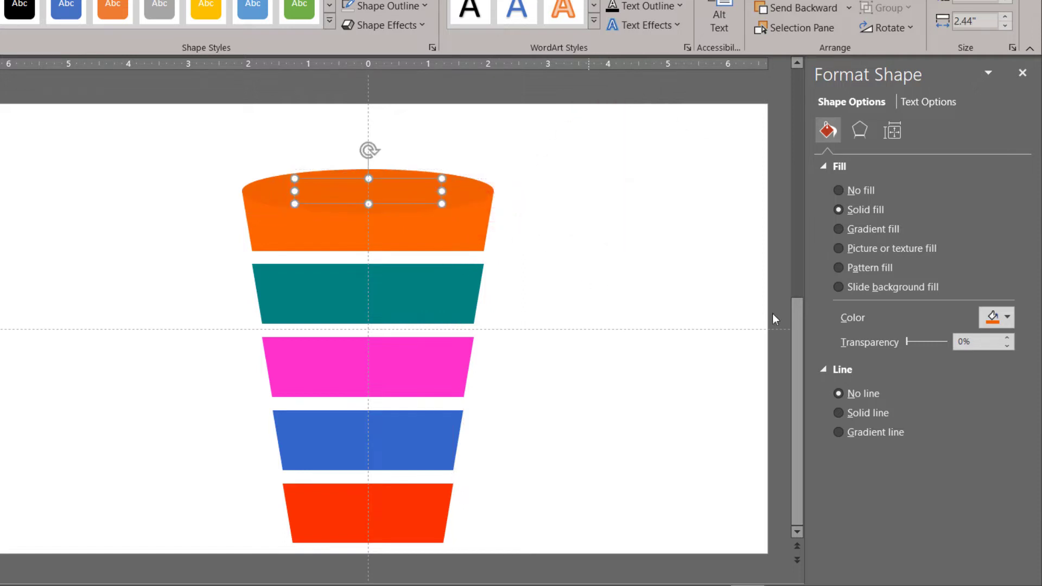
left_click(994, 319)
left_click(960, 543)
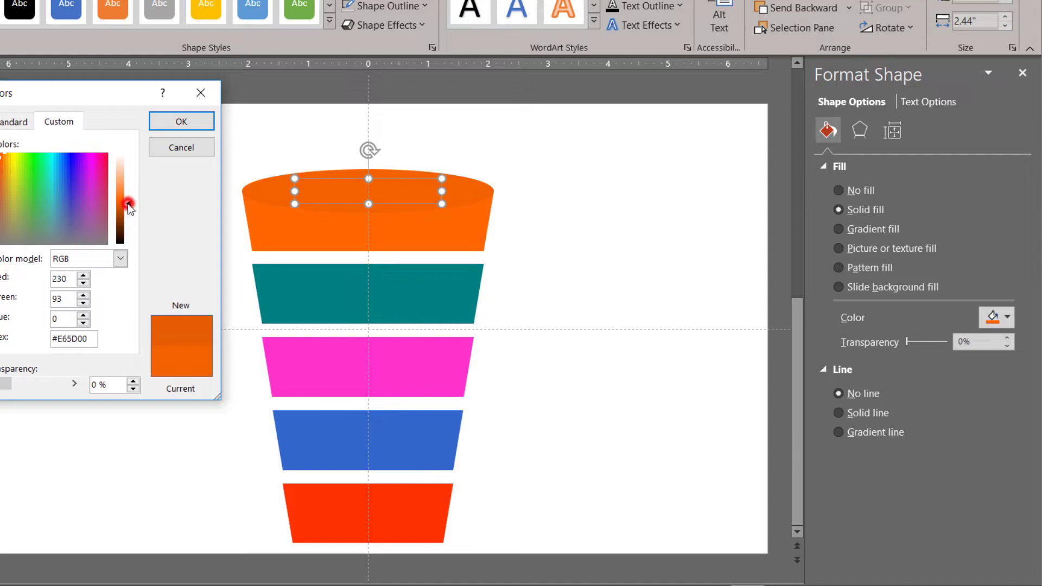
left_click_drag(128, 202, 126, 209)
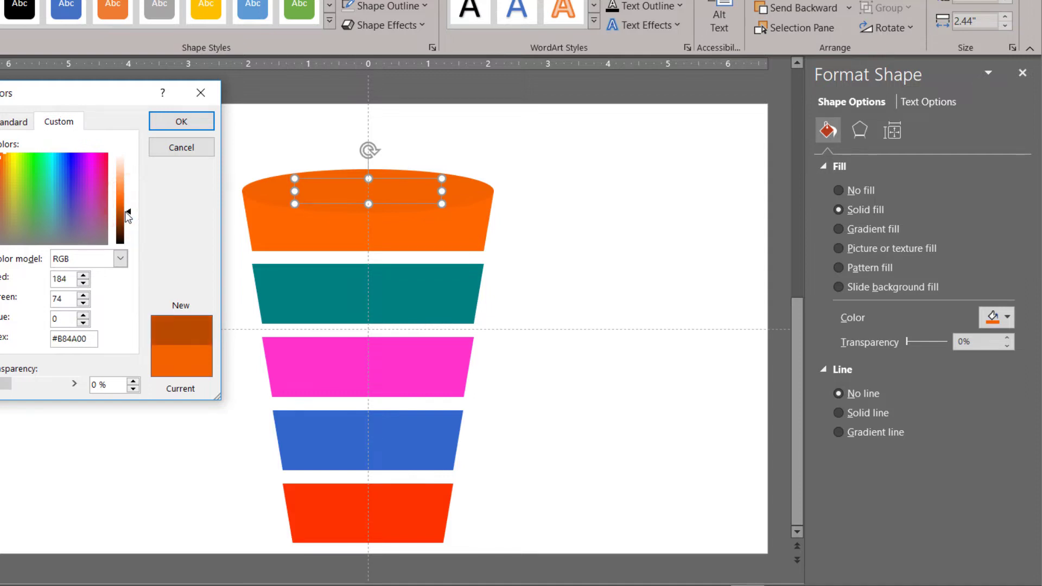
left_click(181, 120)
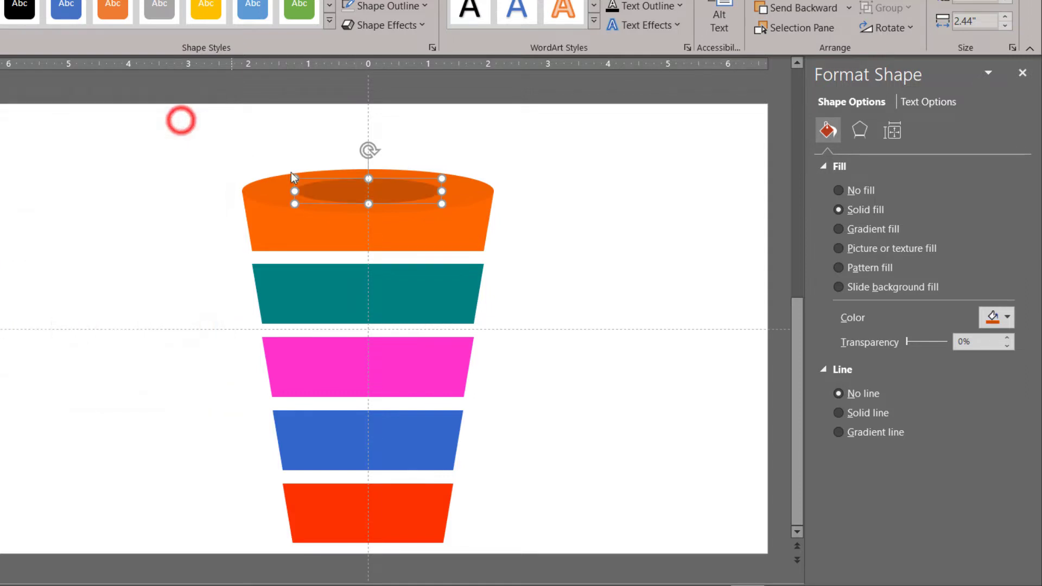
left_click(603, 300)
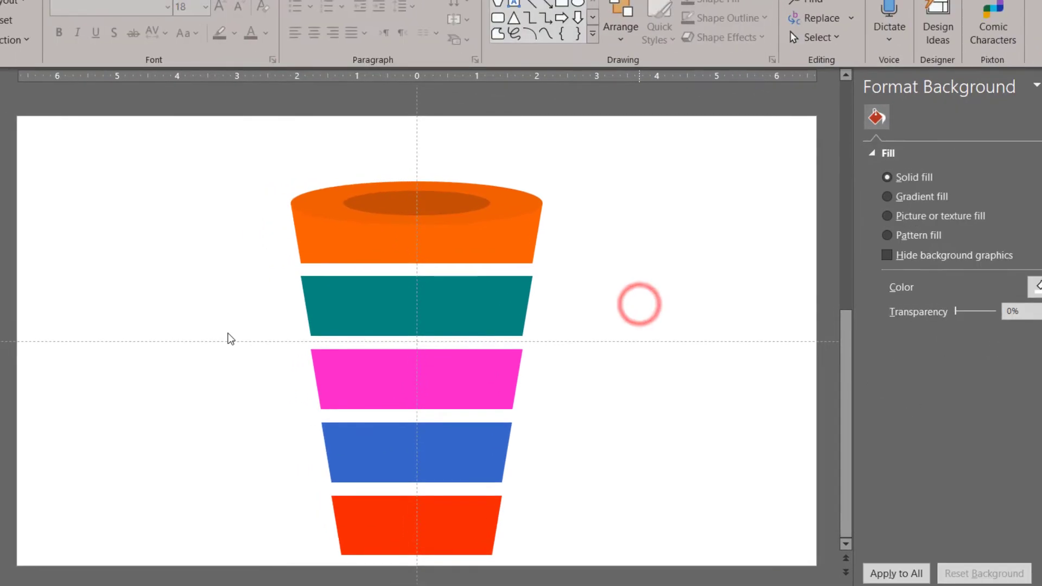
Group the inner ellipse, outer cap and orange top segment.
left_click(456, 209)
left_click(522, 213, "shift")
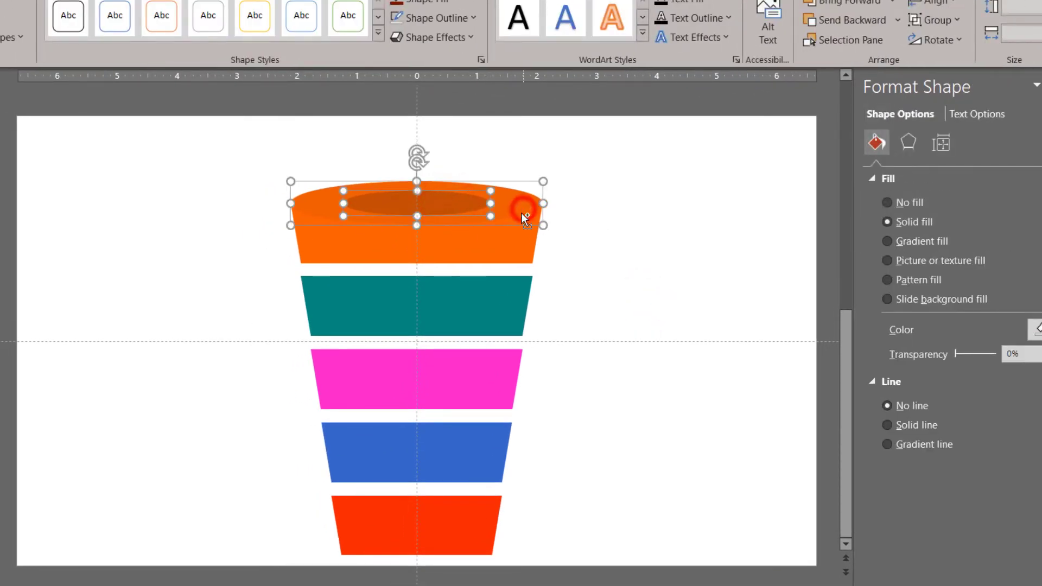
left_click(514, 233, "shift")
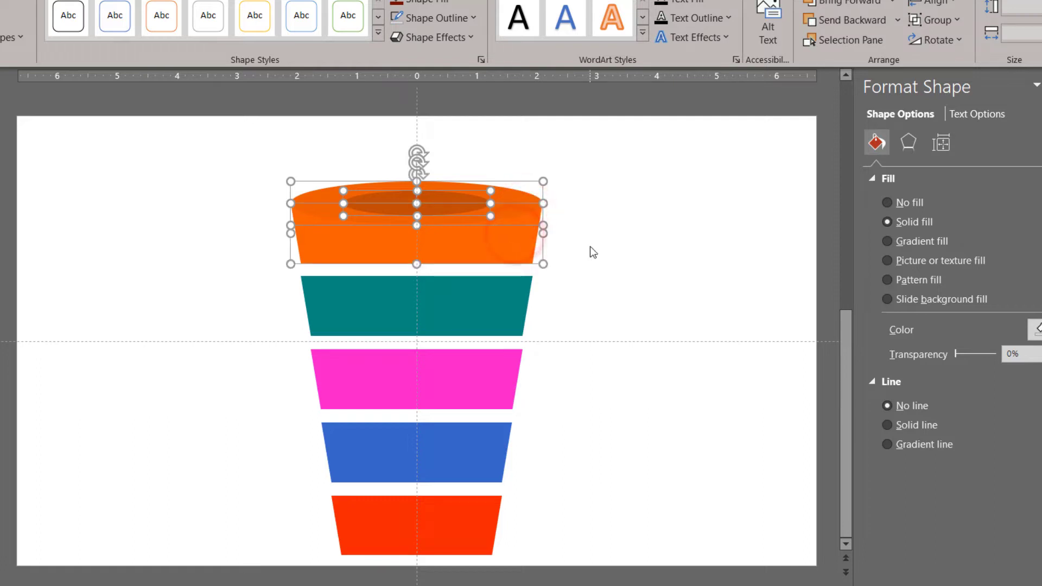
key("ctrl+g")
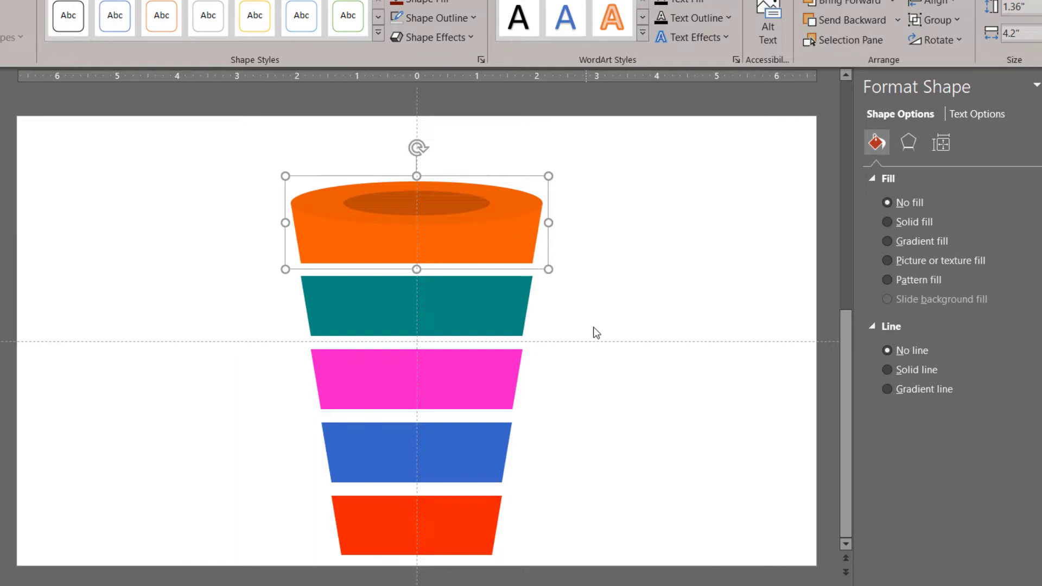
left_click(660, 183)
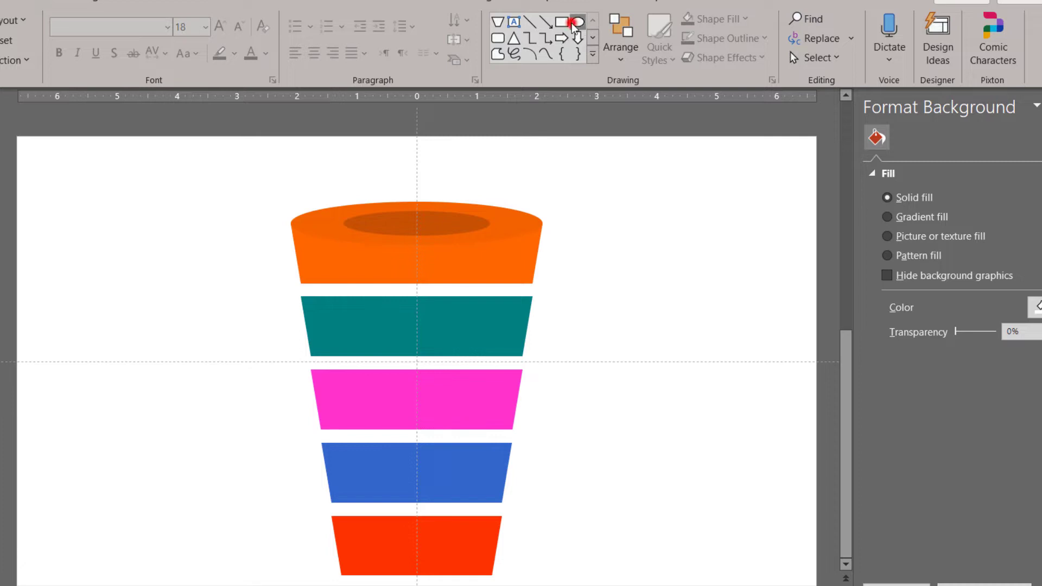
Draw an ellipse below the red bottom segment and set its fill to 32% transparency.
left_click(572, 22)
left_click_drag(298, 554, 510, 585)
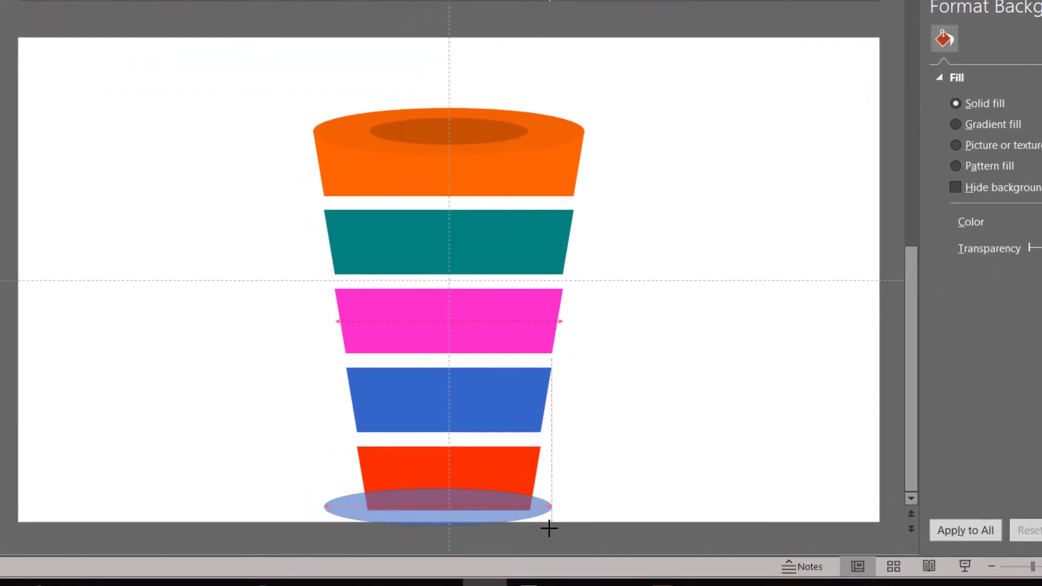
left_click_drag(549, 529, 550, 533)
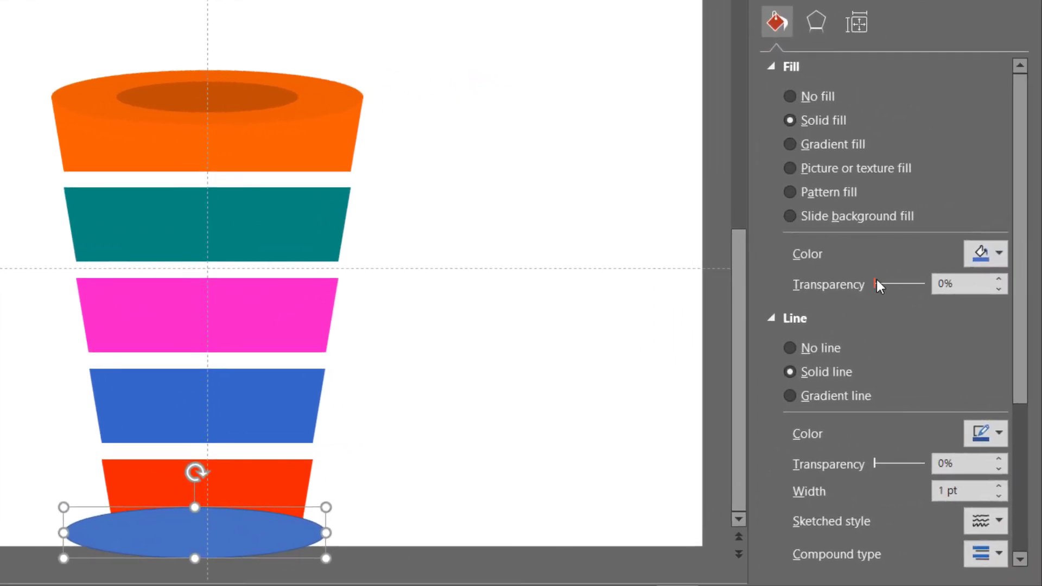
left_click_drag(877, 283, 893, 284)
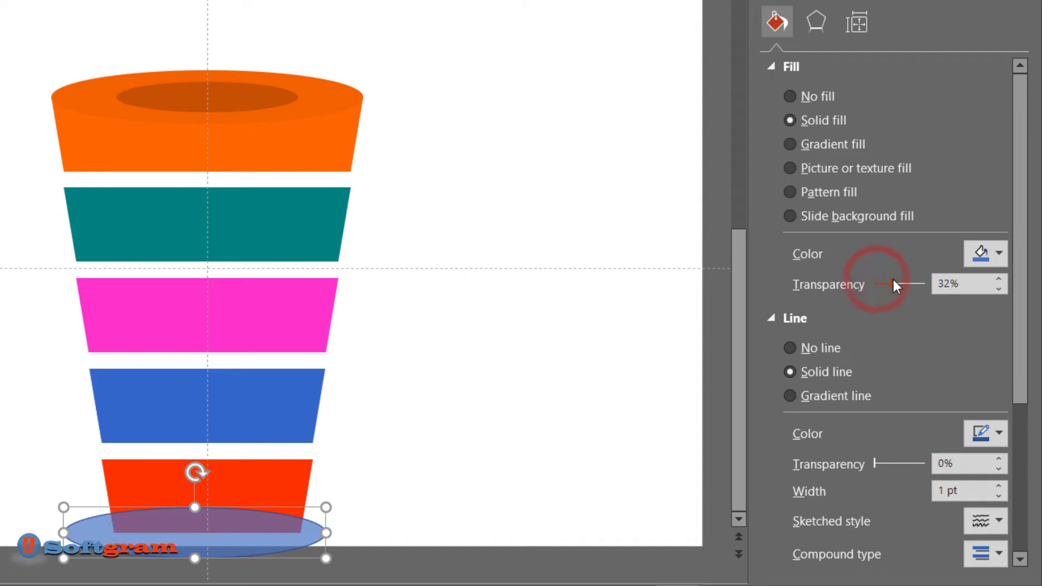
Narrow the ellipse and centre it under the red bottom segment.
left_click_drag(239, 524, 252, 522)
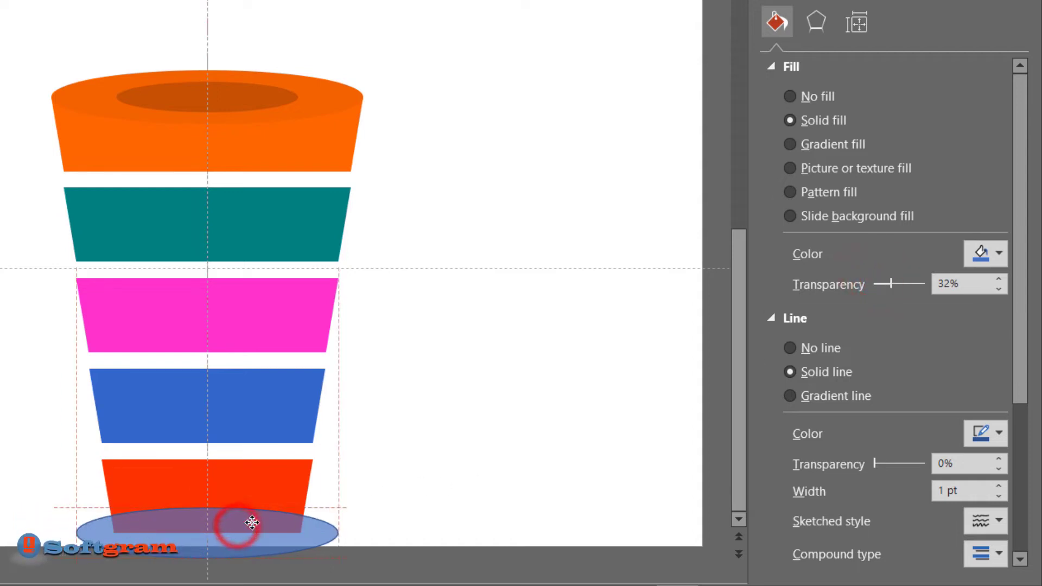
left_click_drag(339, 533, 296, 530)
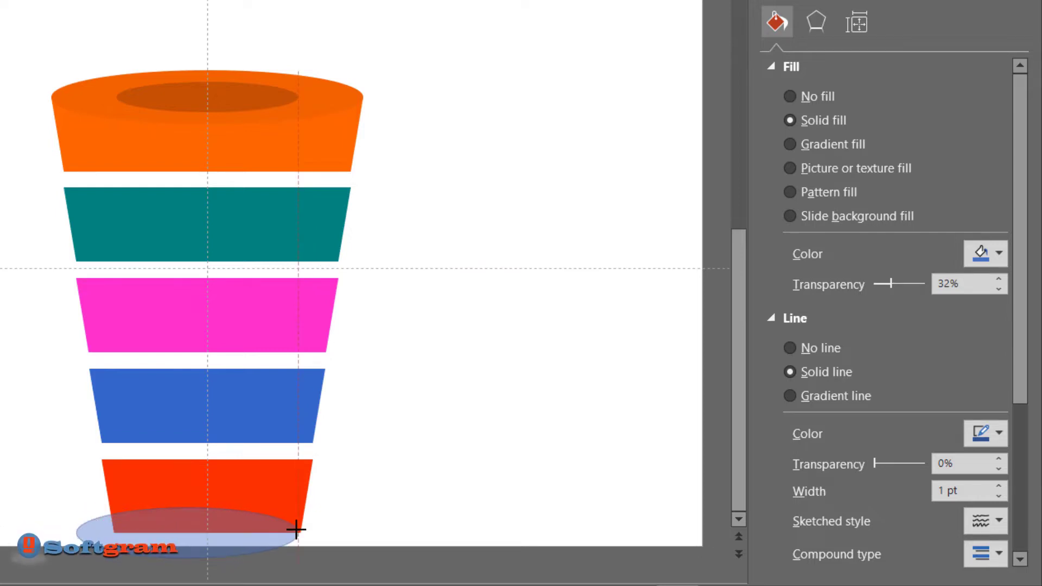
left_click_drag(296, 529, 299, 529)
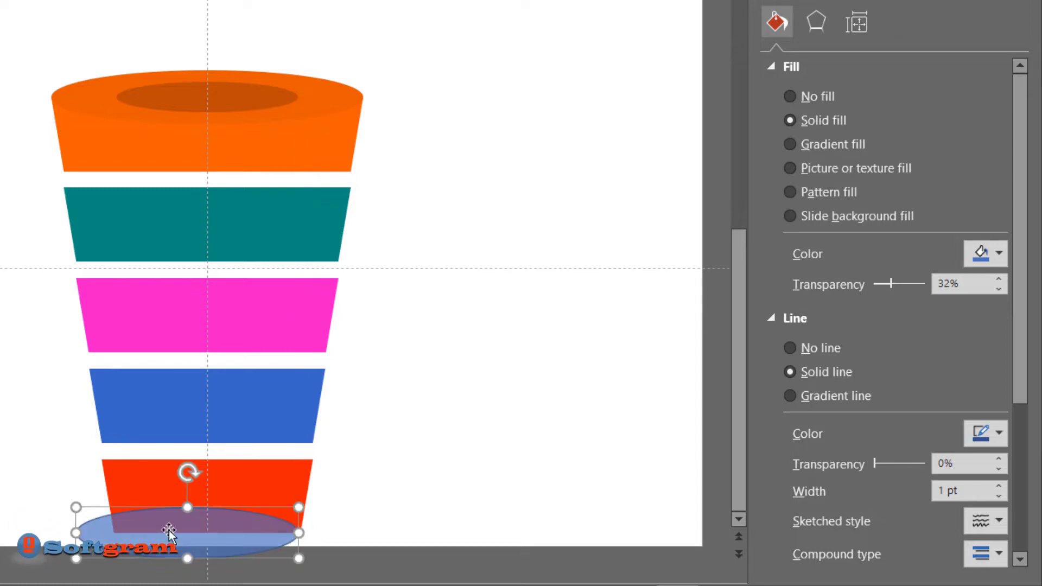
left_click_drag(116, 531, 113, 530)
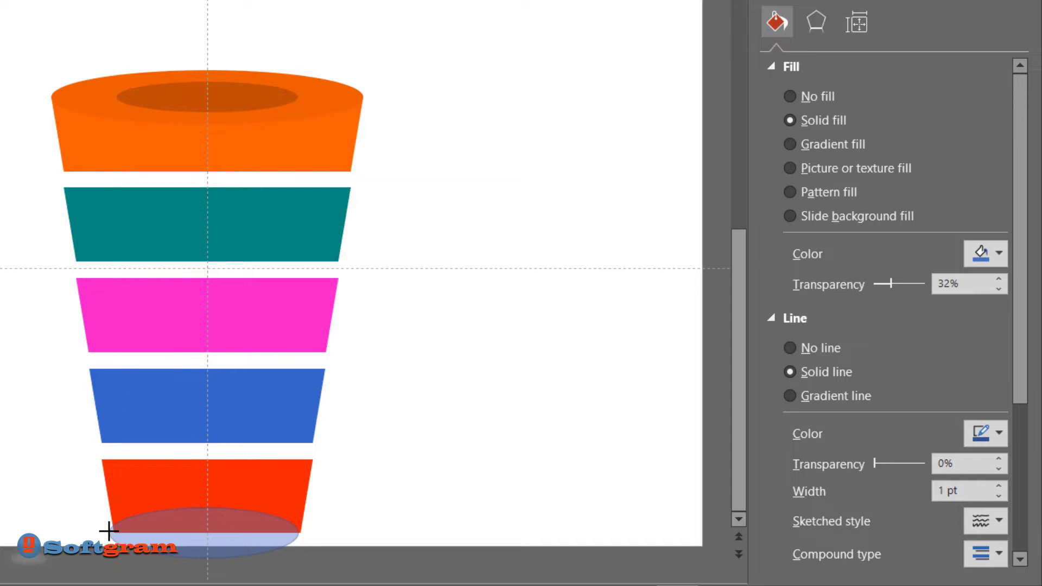
left_click_drag(109, 531, 110, 530)
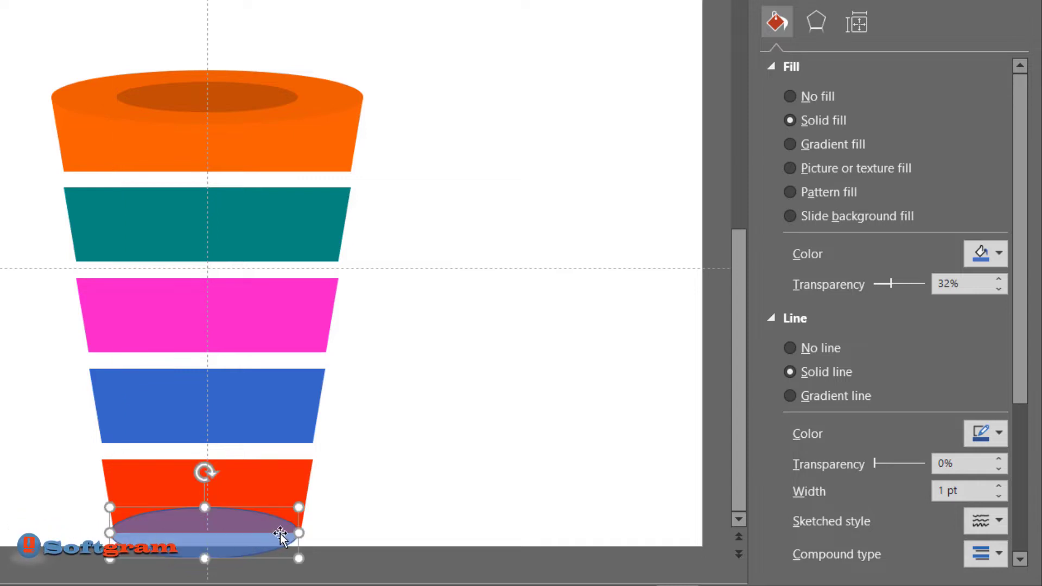
left_click_drag(298, 534, 302, 535)
left_click(365, 533)
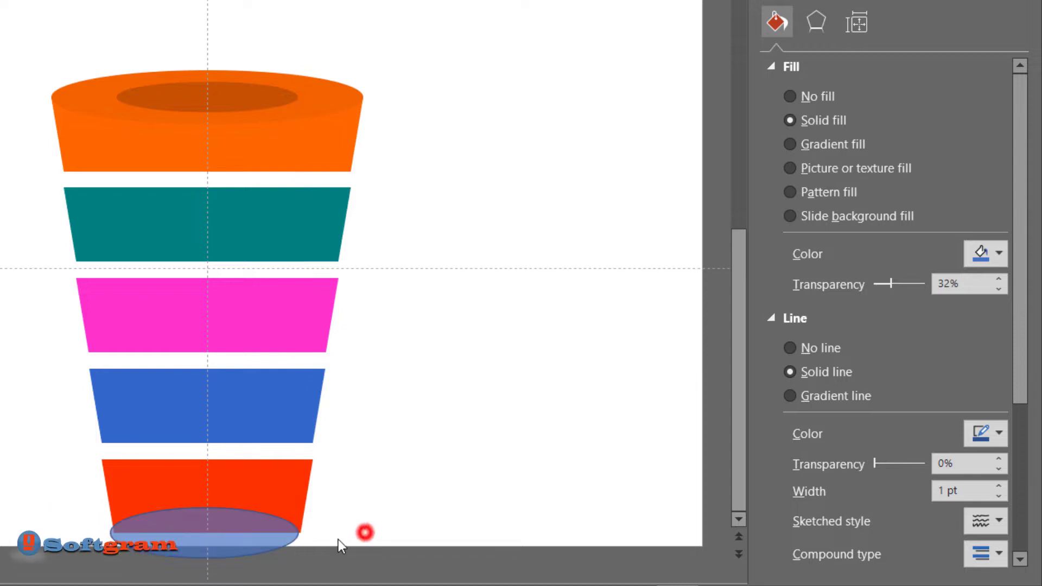
left_click(242, 540)
left_click_drag(210, 533, 214, 537)
Send the oval behind the red segment, flatten it, and match its width to the base.
right_click(219, 537)
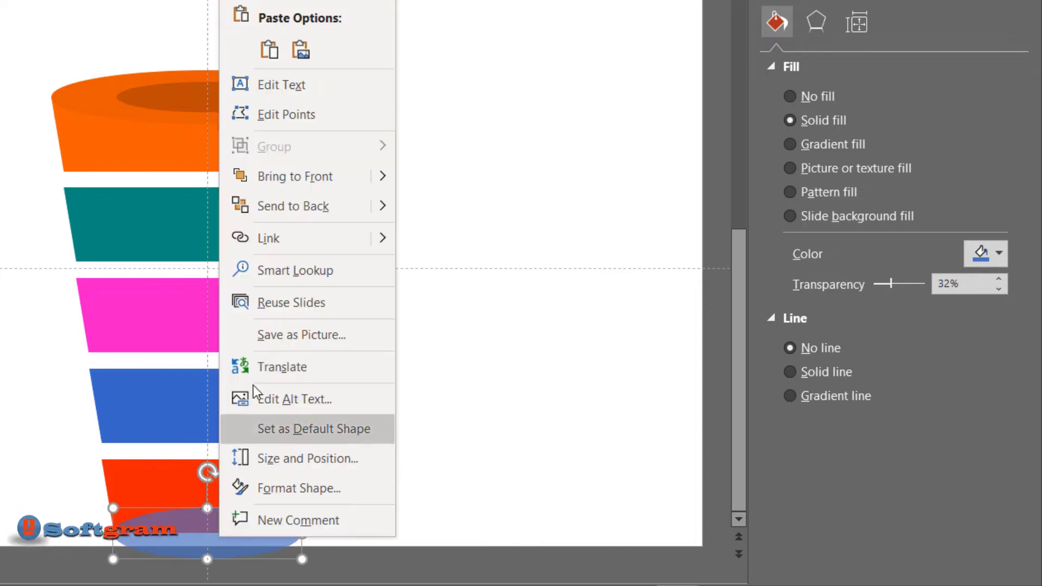
left_click(280, 221)
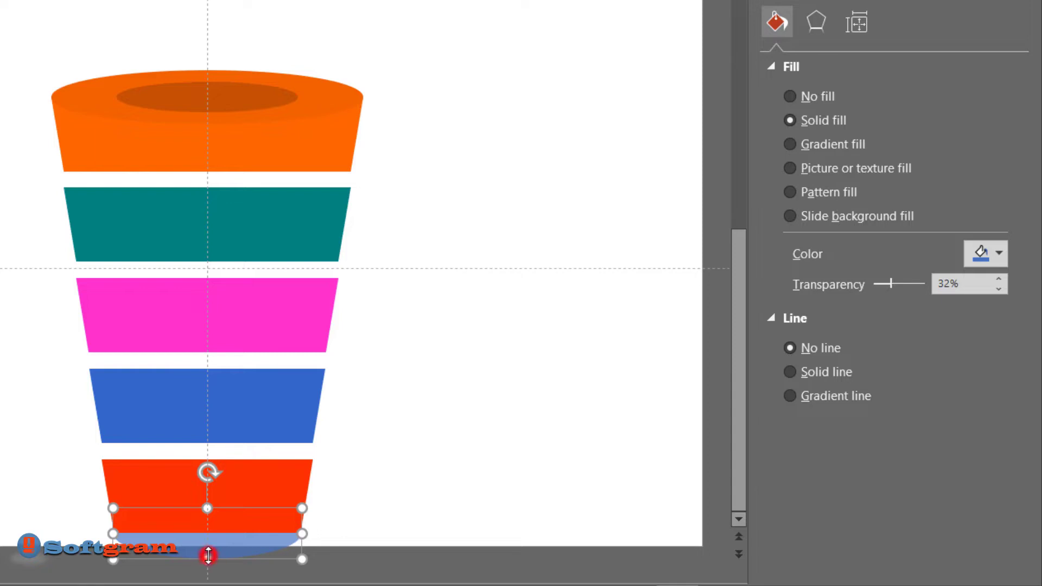
left_click_drag(208, 556, 208, 544)
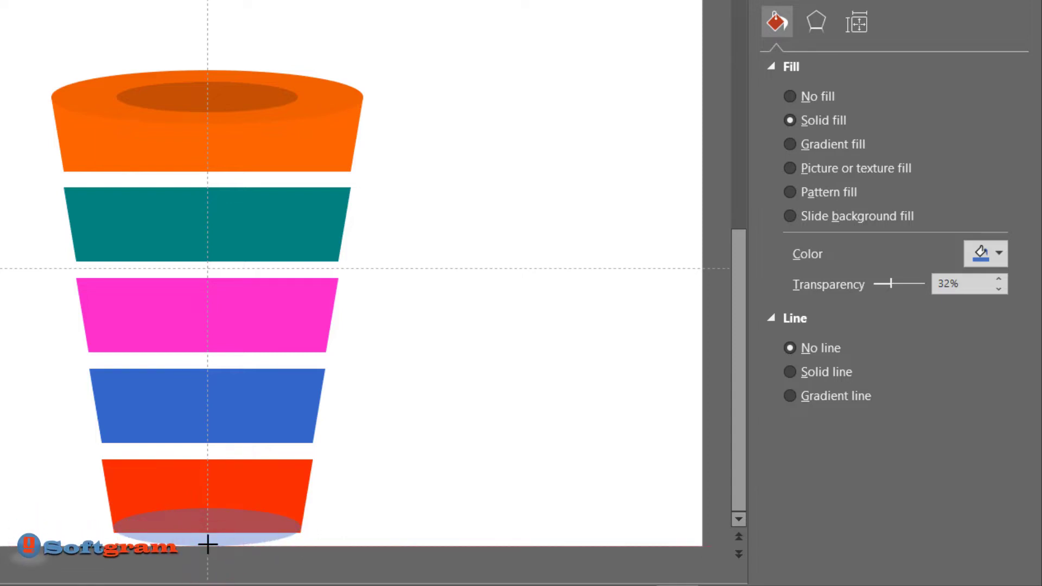
left_click(208, 545)
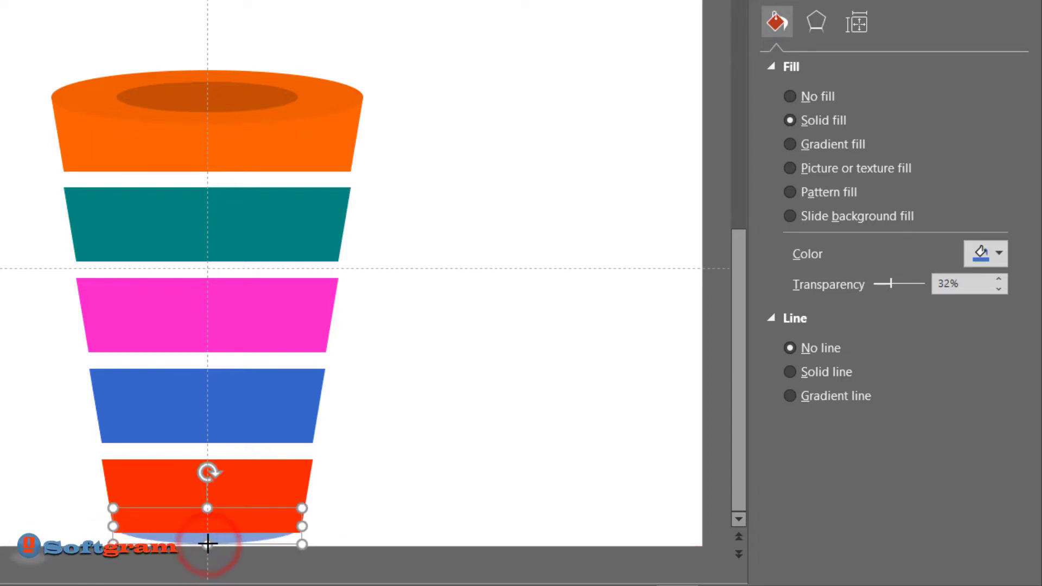
left_click(205, 540)
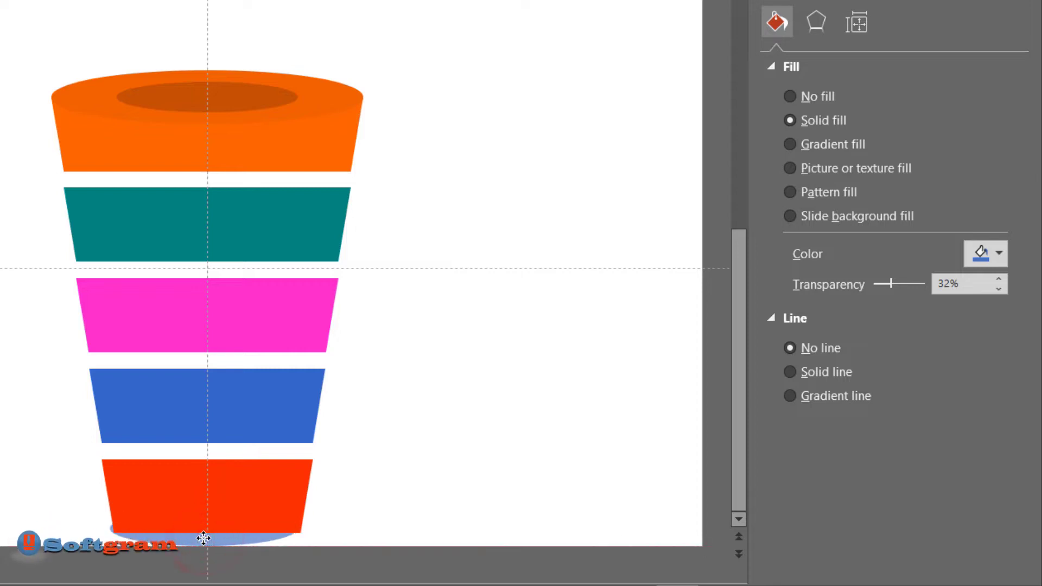
left_click_drag(203, 538, 207, 541)
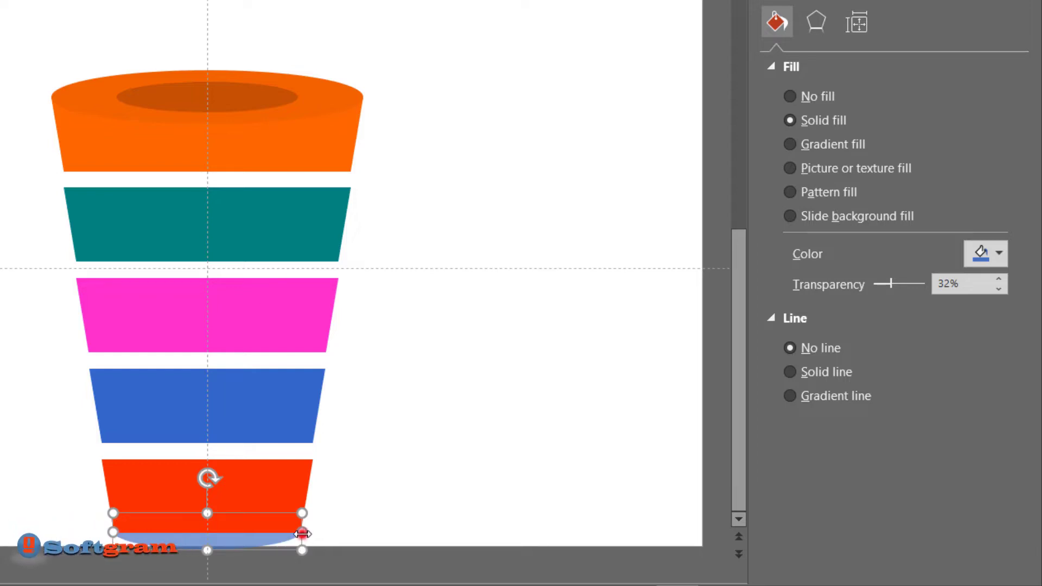
left_click_drag(303, 534, 299, 534)
left_click_drag(112, 532, 114, 535)
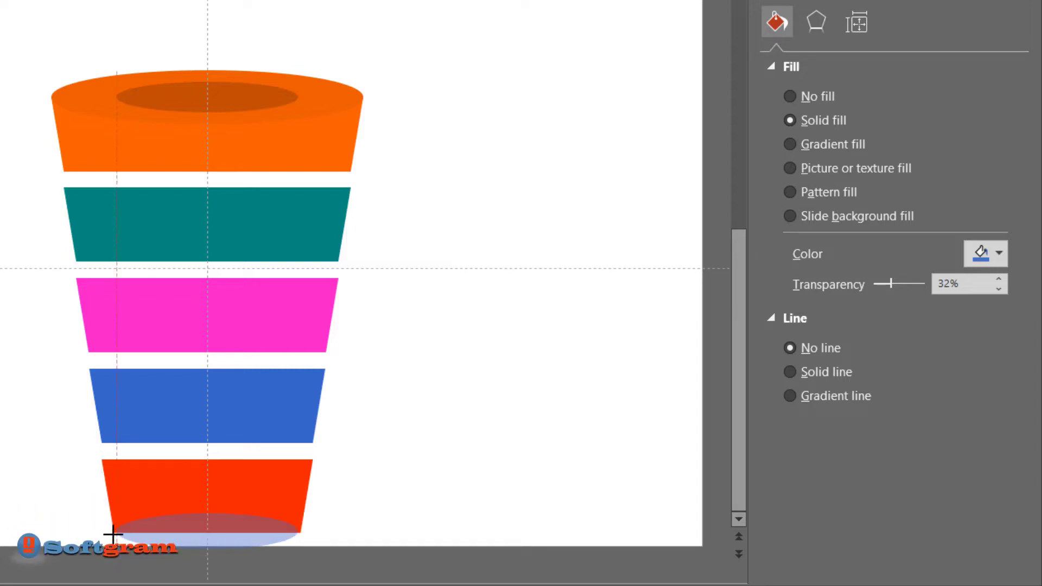
left_click_drag(113, 534, 113, 535)
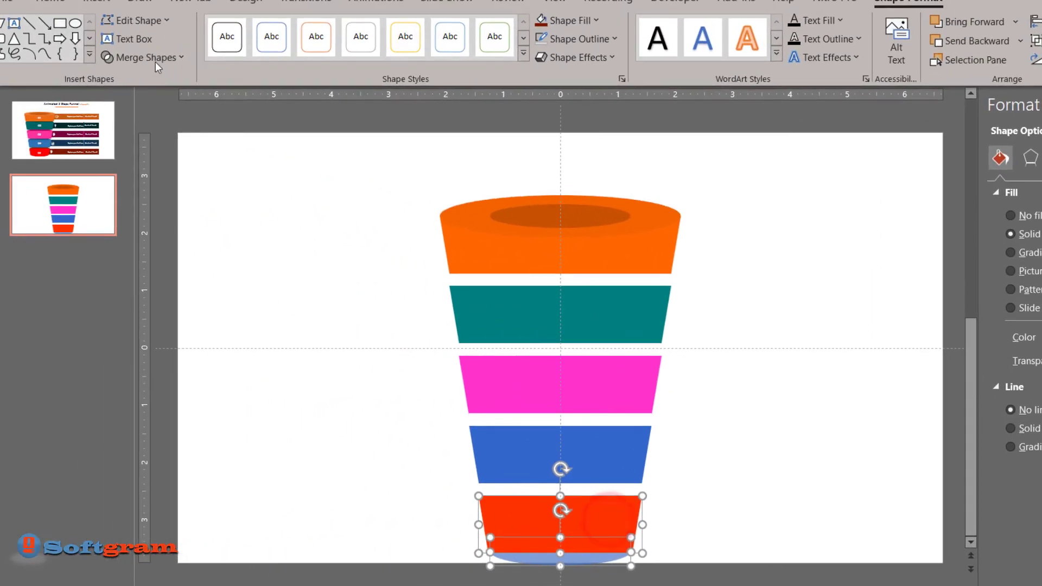
Try a Merge Shapes Union of the oval and red segment, then dismiss the menu.
left_click(155, 61)
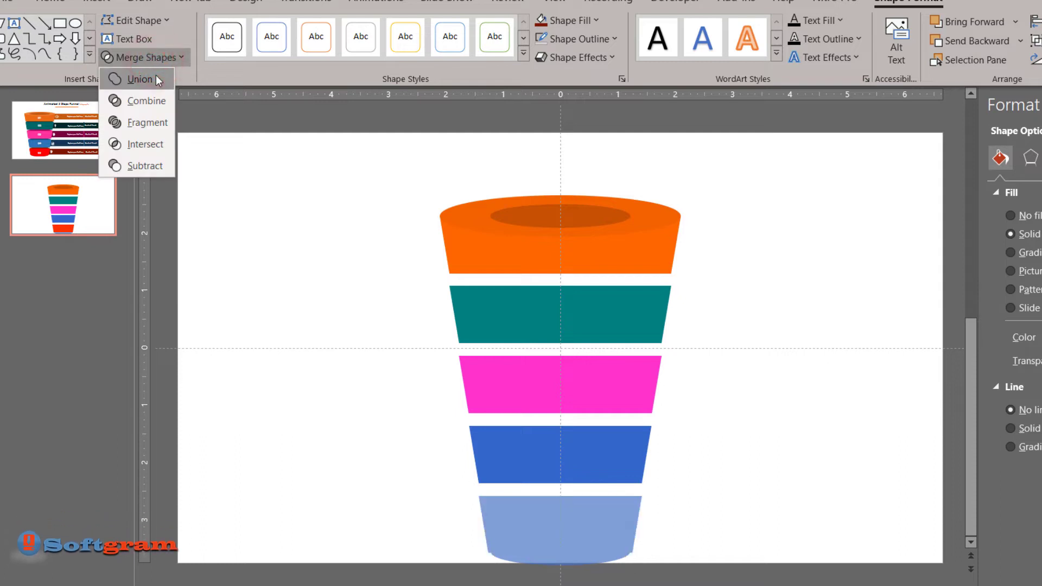
left_click(156, 77)
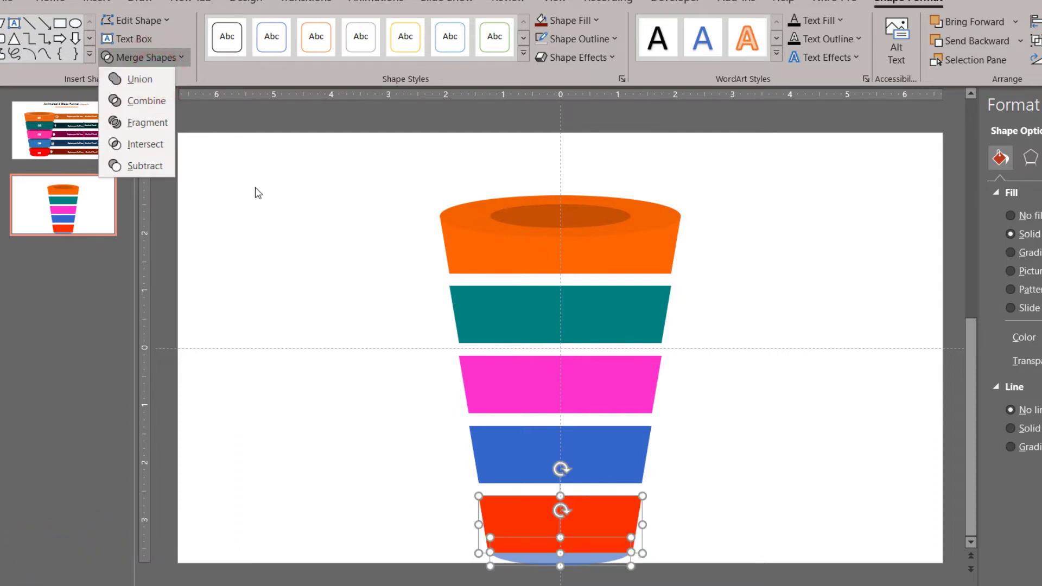
scroll(747, 499, "up", 1)
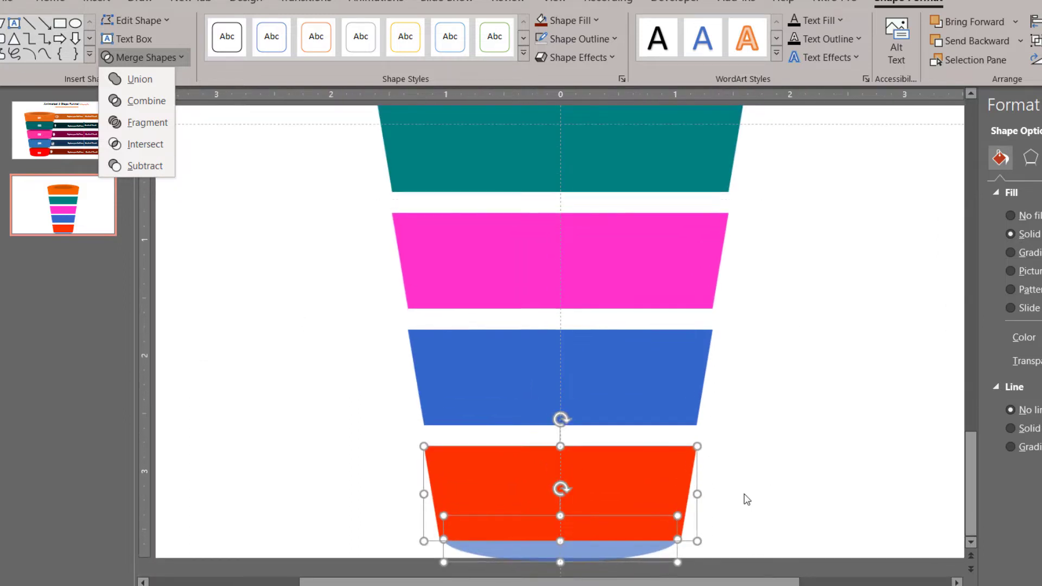
scroll(745, 495, "up", 1)
left_click(785, 526)
left_click(829, 496)
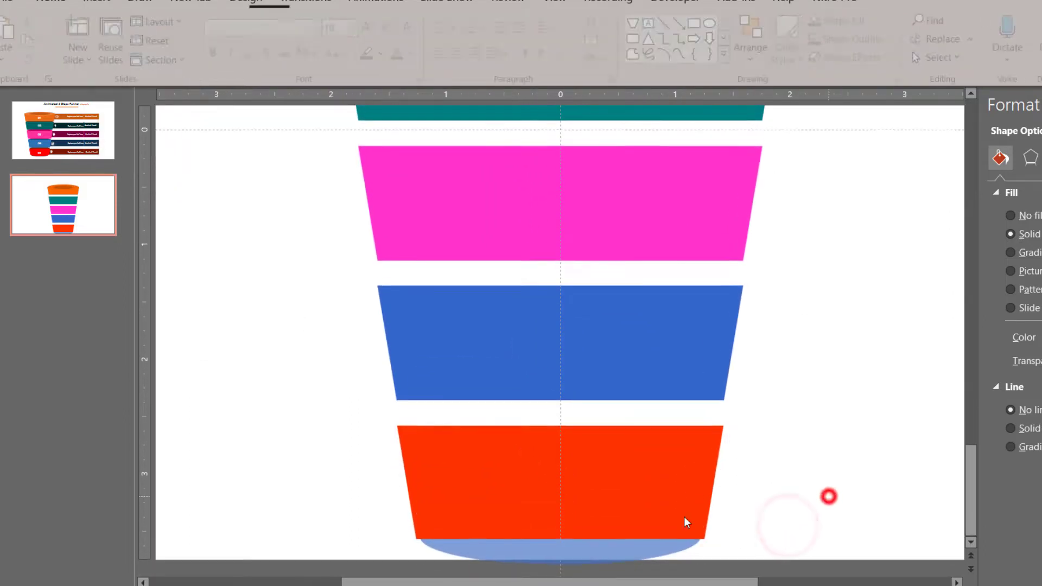
Centre the light-blue oval under the red segment and stretch it to the segment's right corner.
left_click_drag(572, 553, 555, 553)
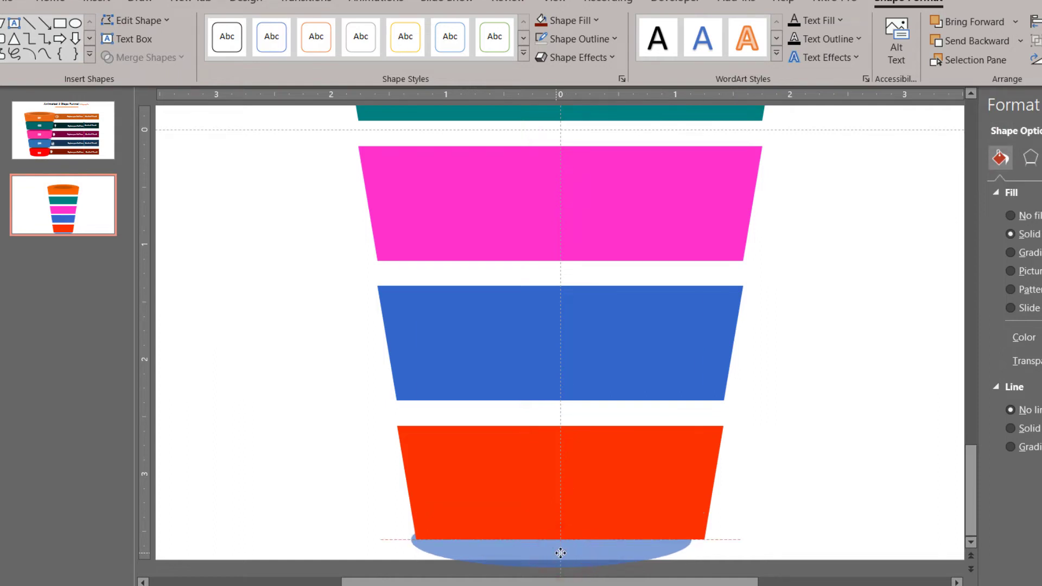
left_click_drag(561, 553, 560, 553)
left_click_drag(695, 541, 706, 543)
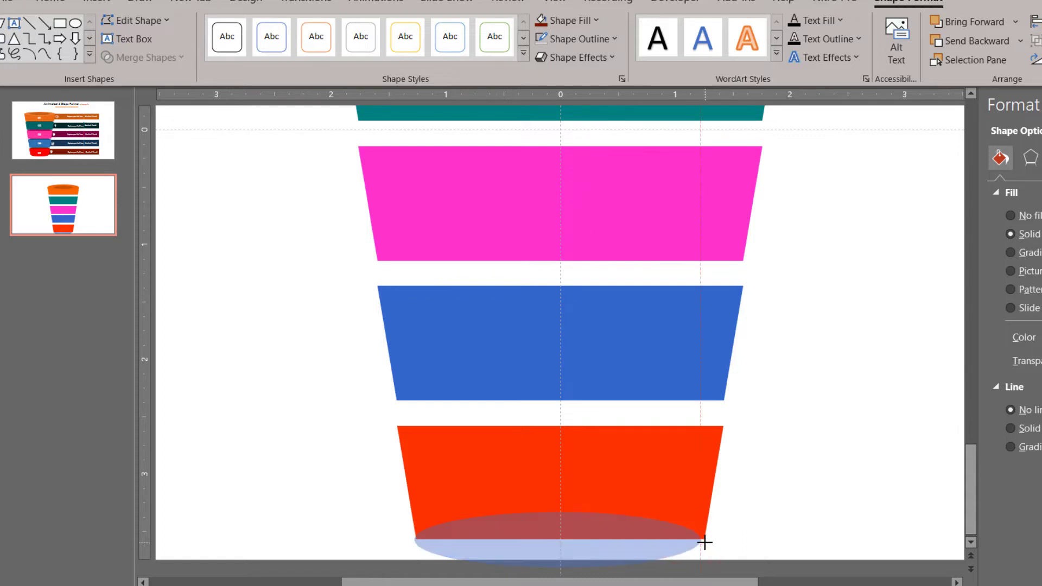
left_click_drag(703, 542, 706, 543)
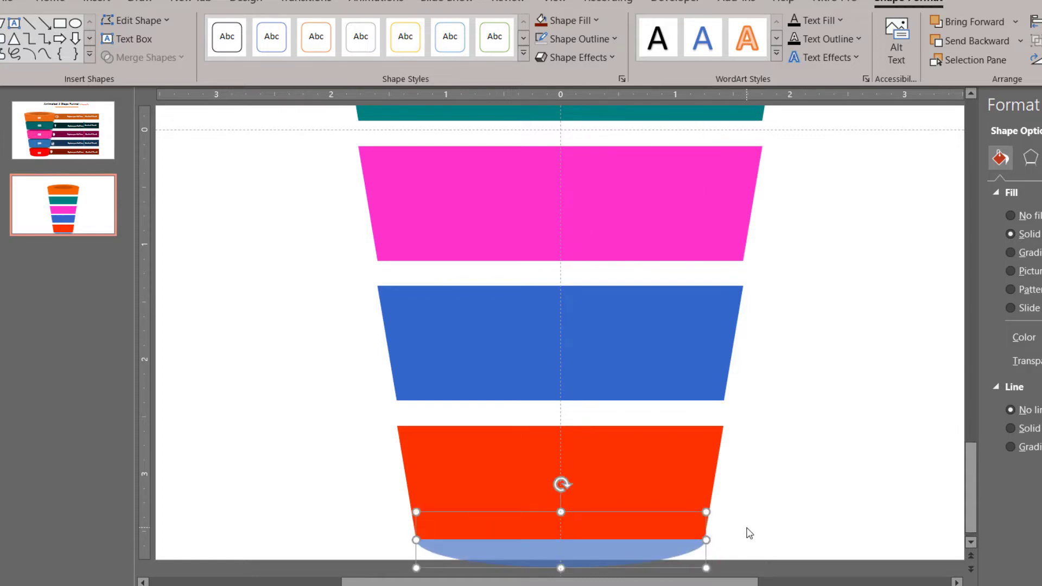
Unite the red trapezoid and the oval into one shape with Merge Shapes > Union.
left_click(669, 477, "shift")
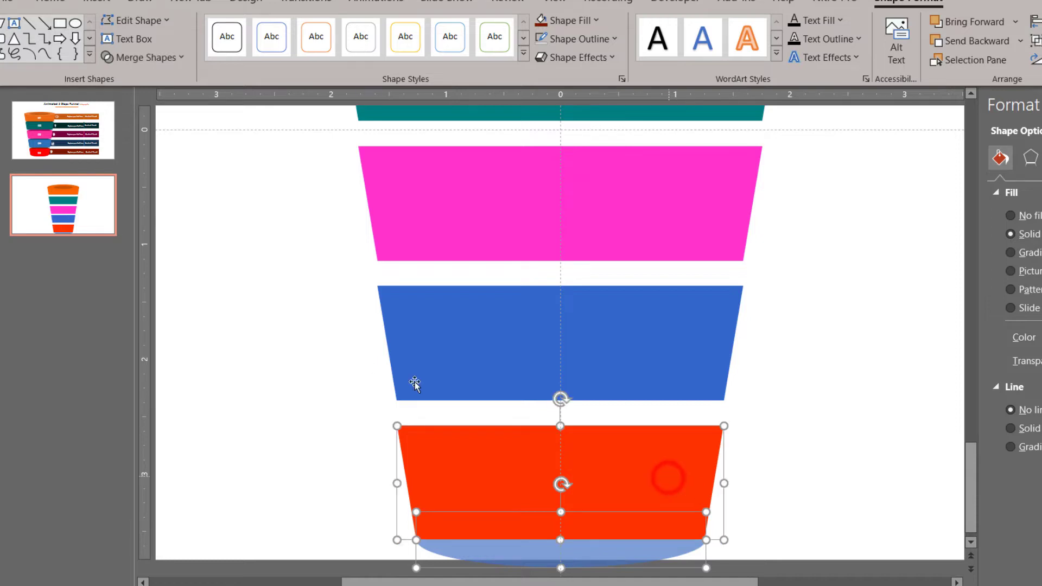
left_click(117, 57)
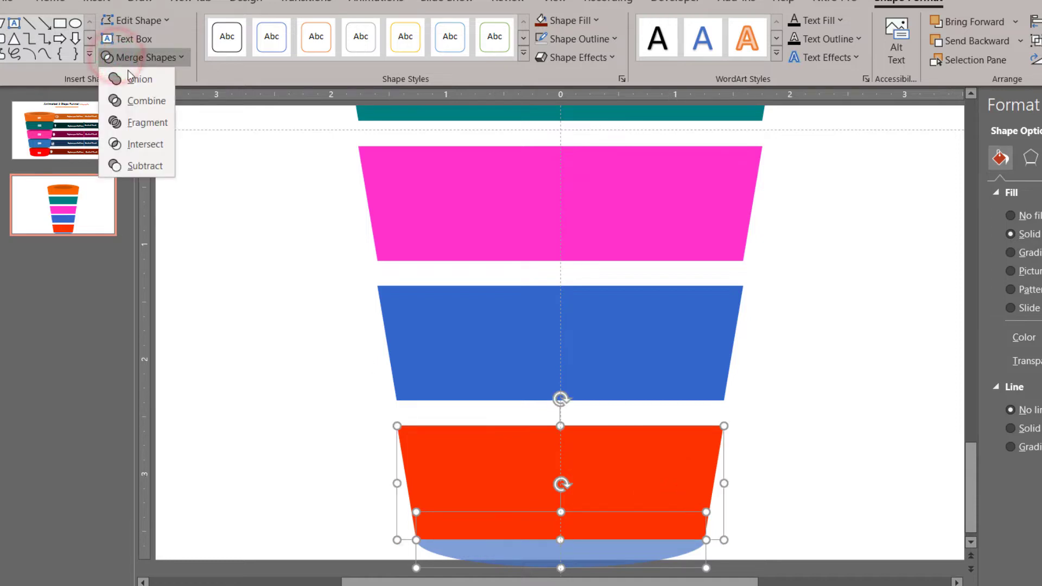
left_click(140, 79)
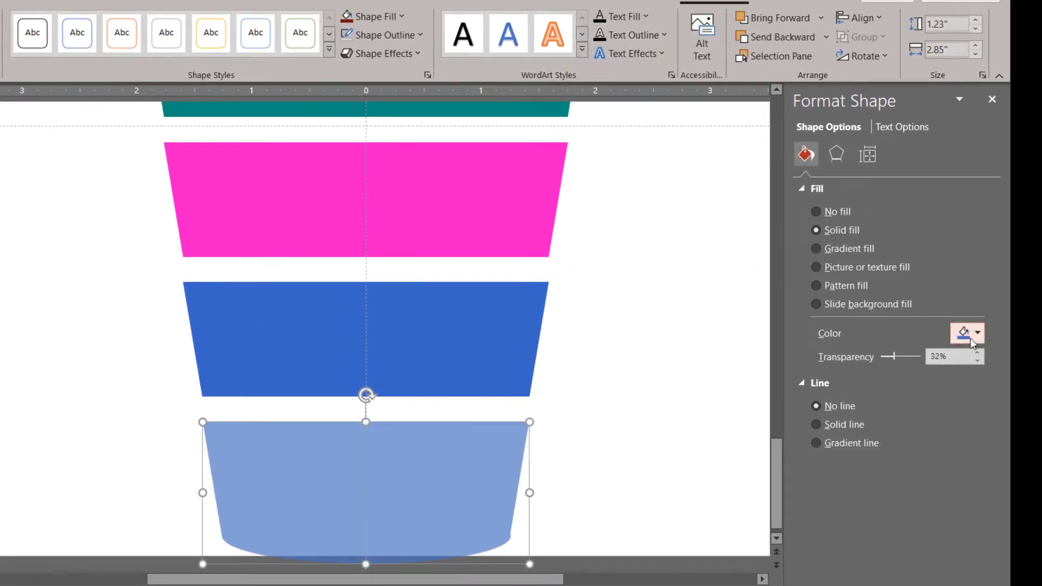
Fill the merged shape red, briefly trying orange before settling on red.
left_click(971, 342)
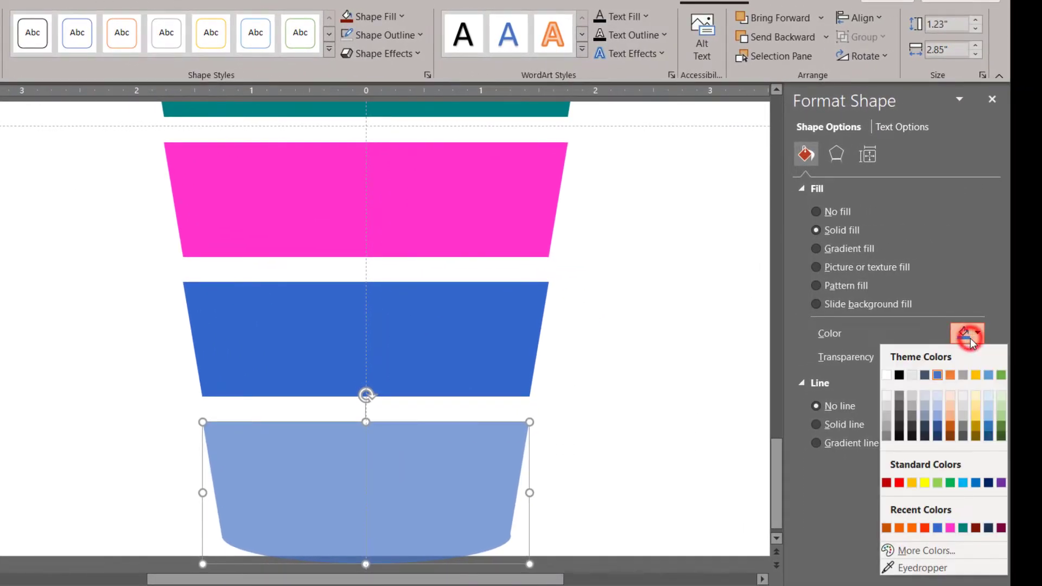
left_click(900, 485)
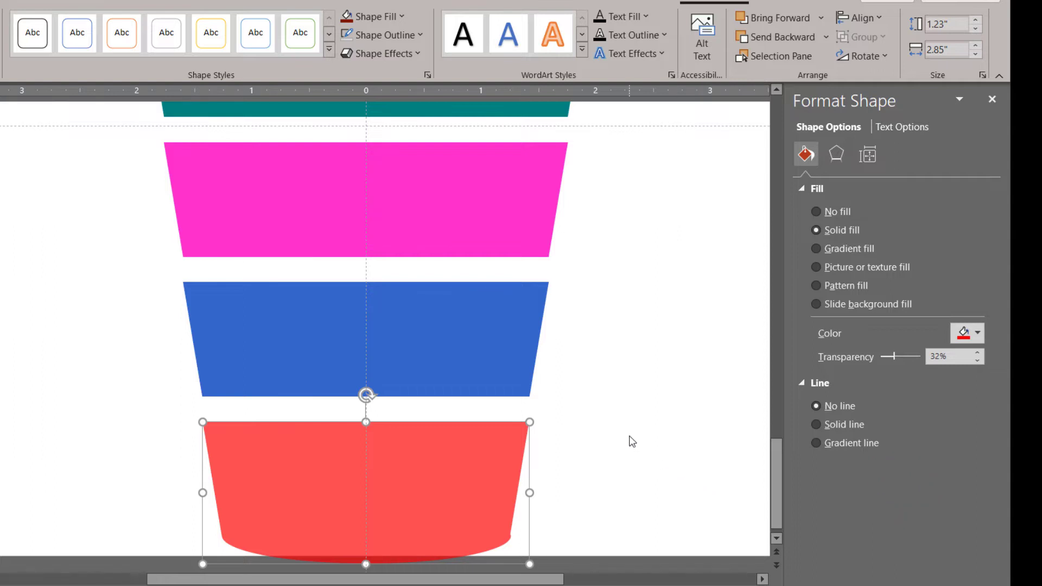
left_click(961, 341)
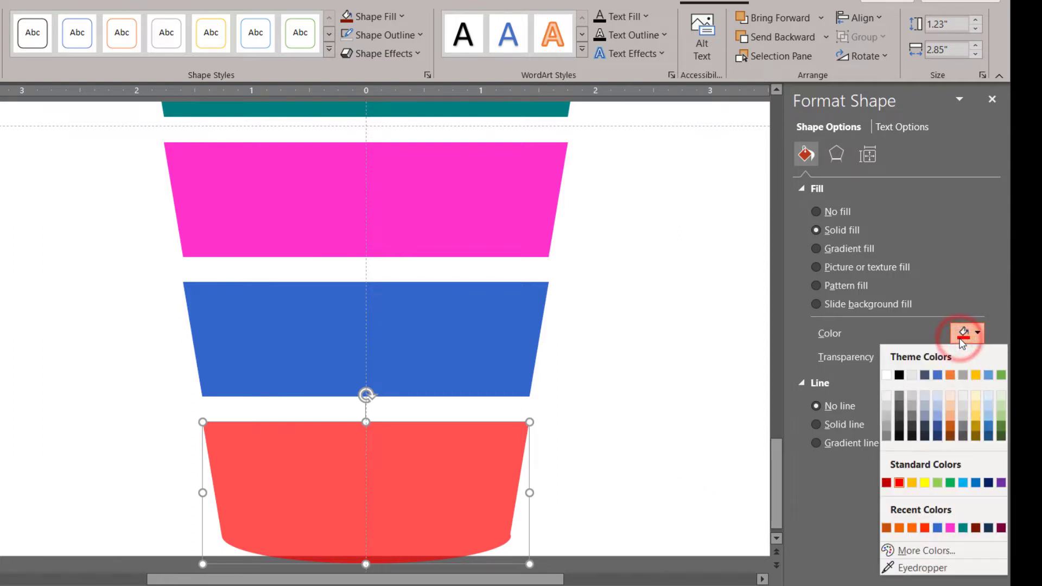
left_click(926, 528)
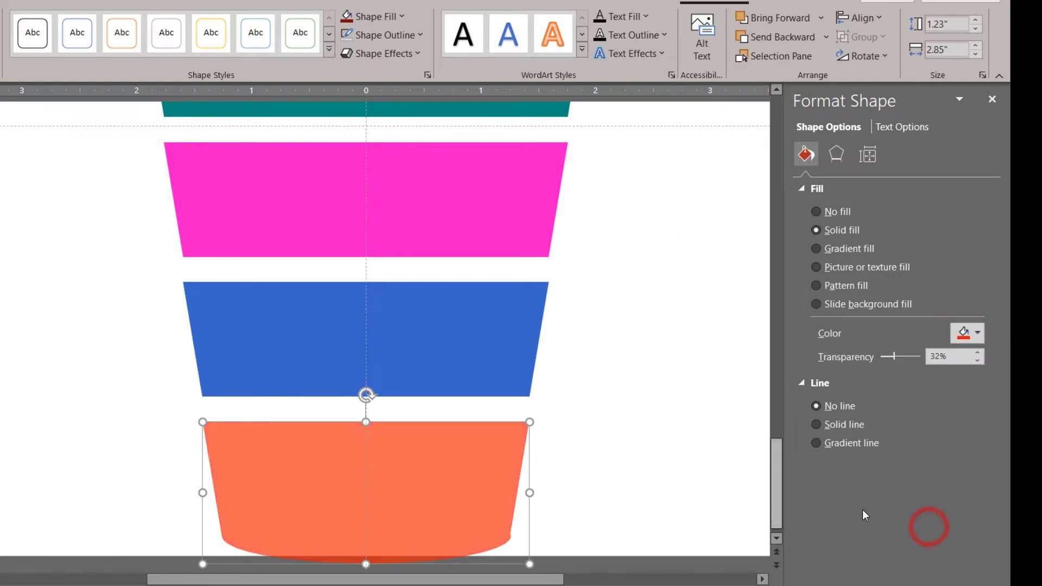
left_click(964, 334)
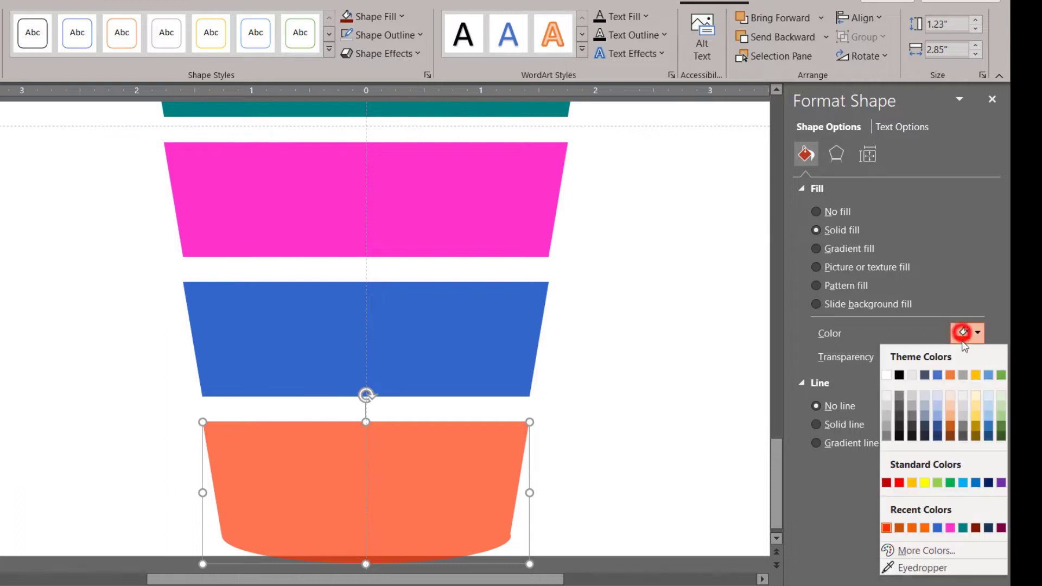
left_click(900, 483)
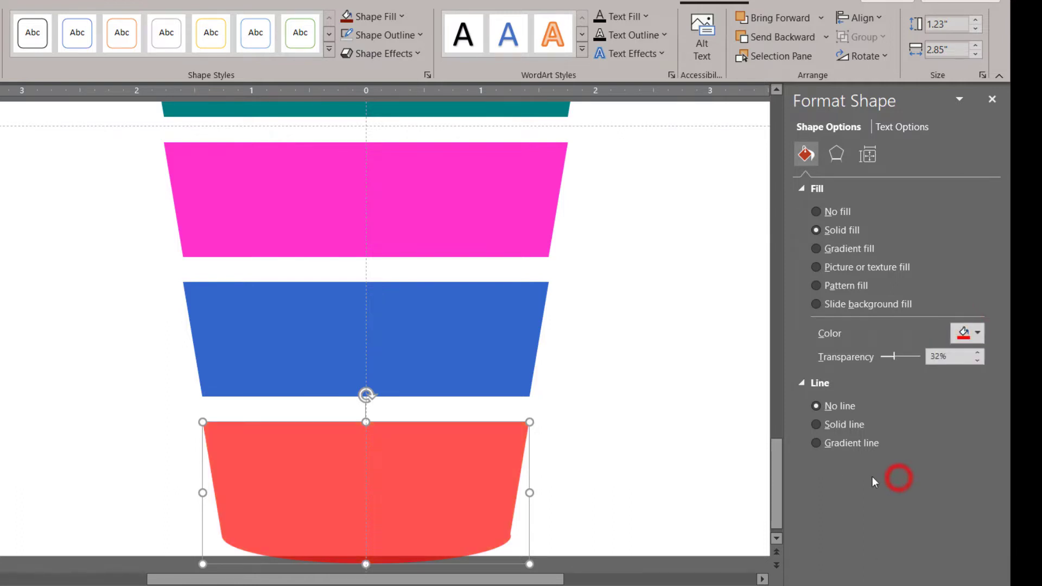
left_click(717, 469)
scroll(690, 455, "down", 1)
Shift the whole five-part funnel left and draw a flat oval across the teal segment's top.
scroll(688, 453, "down", 1)
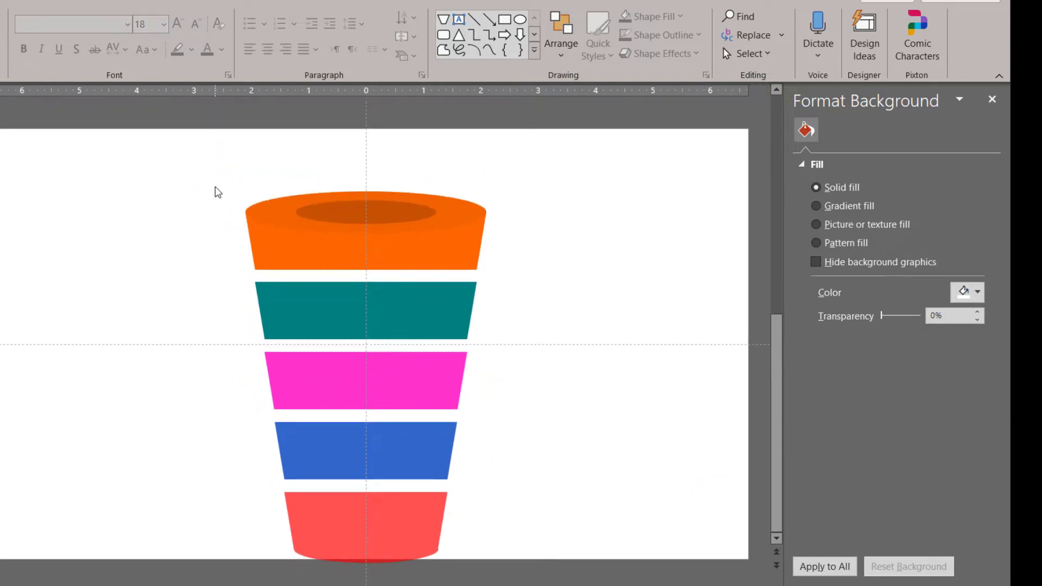
left_click_drag(215, 186, 521, 573)
mouse_move(394, 527)
left_mouse_down()
mouse_move(387, 514)
mouse_move(342, 507)
left_mouse_up()
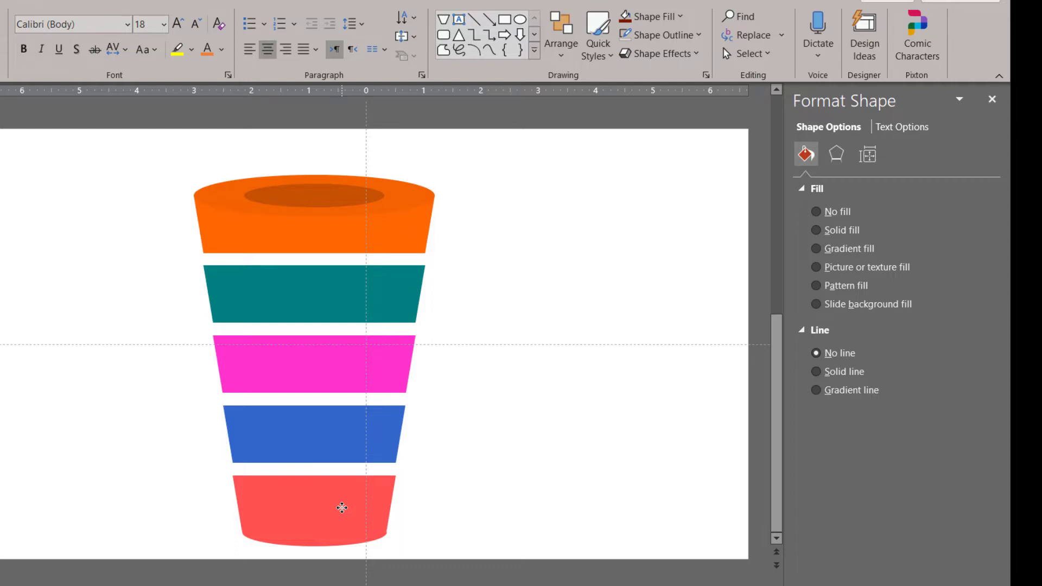
mouse_move(342, 507)
left_mouse_down()
mouse_move(302, 502)
mouse_move(284, 521)
mouse_move(277, 515)
left_mouse_up()
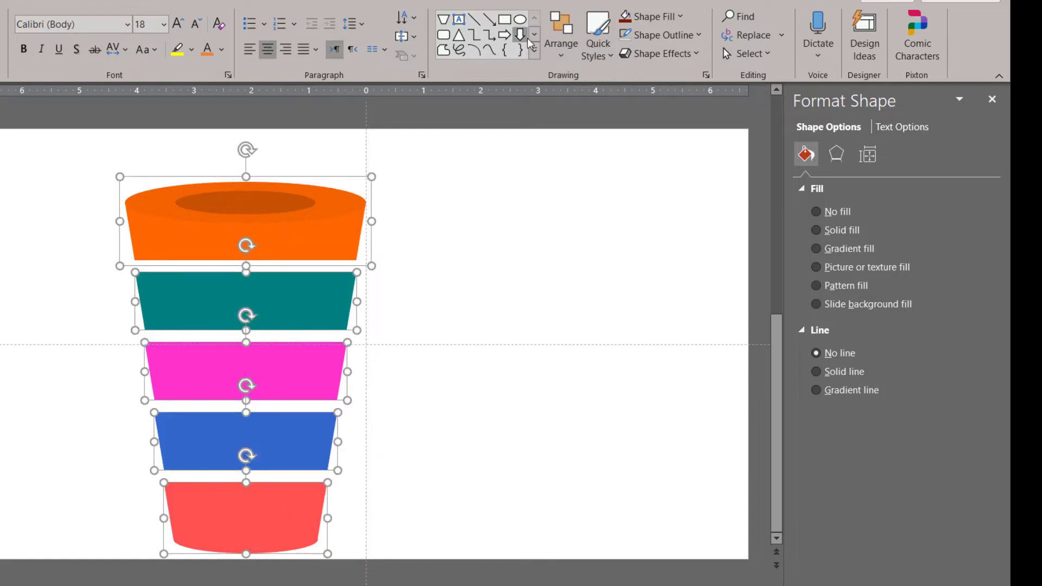
left_click(520, 19)
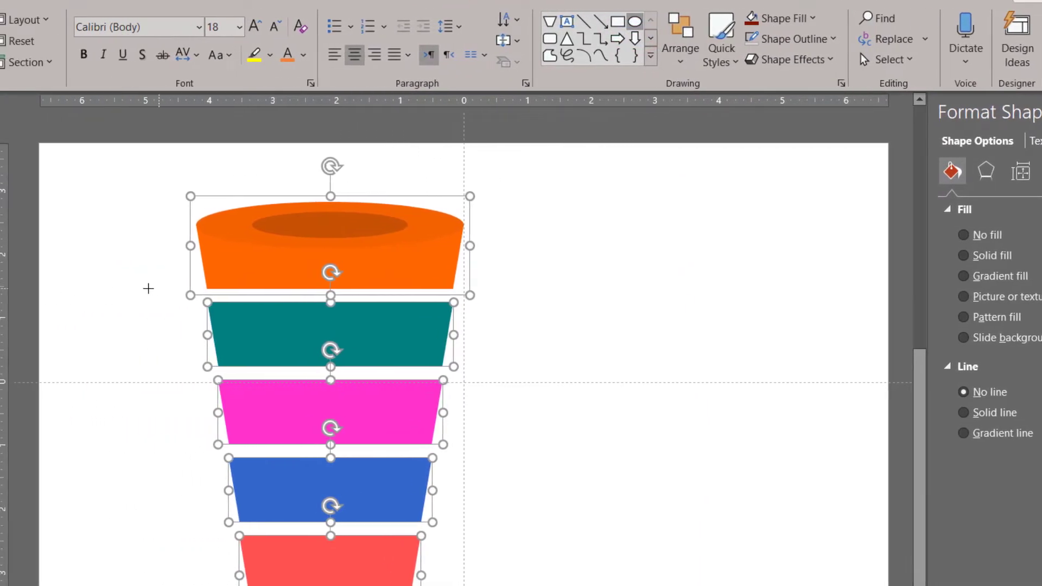
left_click_drag(148, 289, 464, 304)
Move the blue oval onto the teal segment's top and narrow it to that segment's width.
left_click(523, 316)
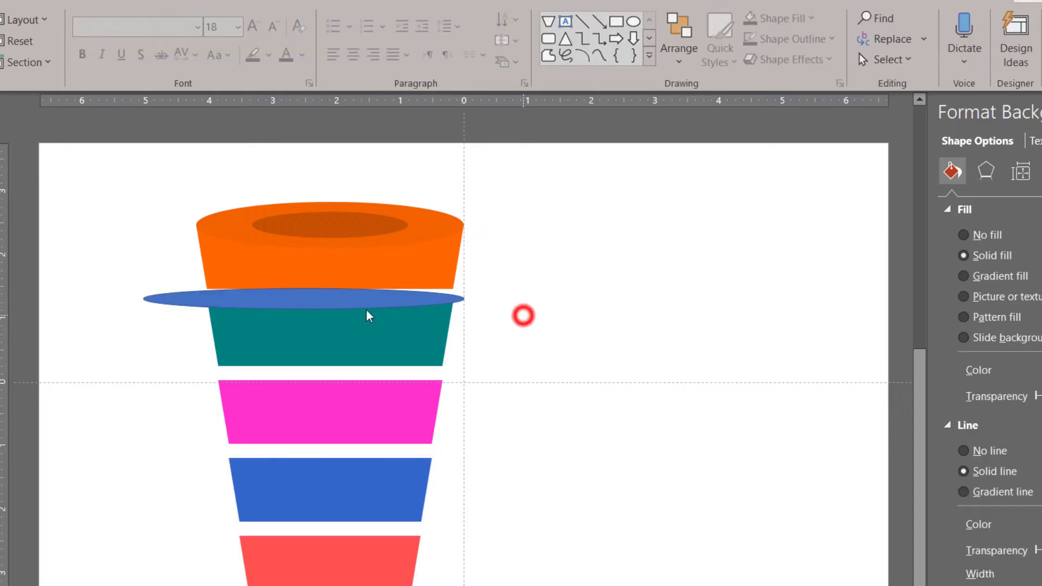
left_click(337, 298)
left_click_drag(334, 298, 298, 302)
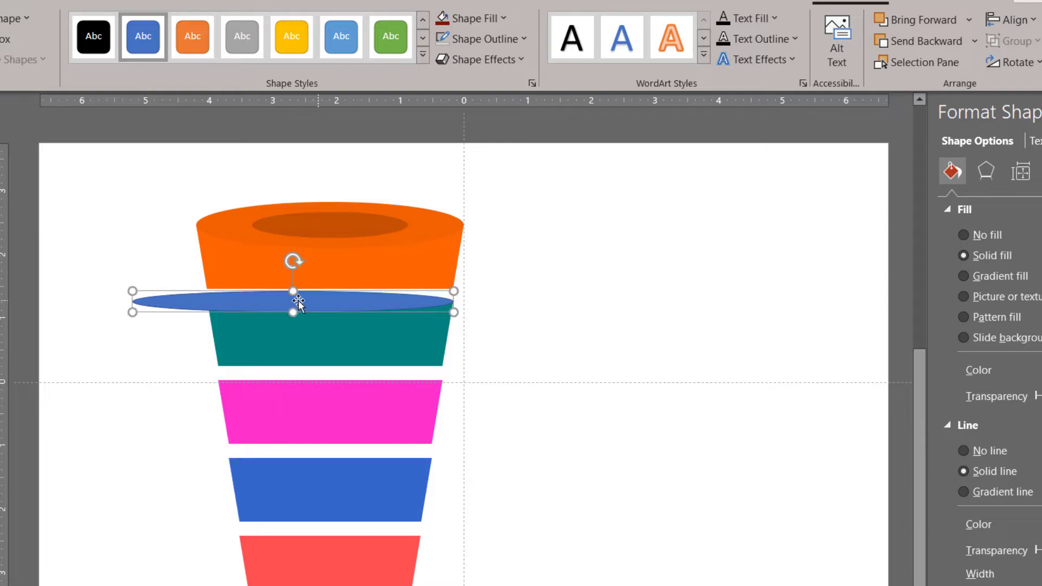
left_click_drag(131, 312, 215, 302)
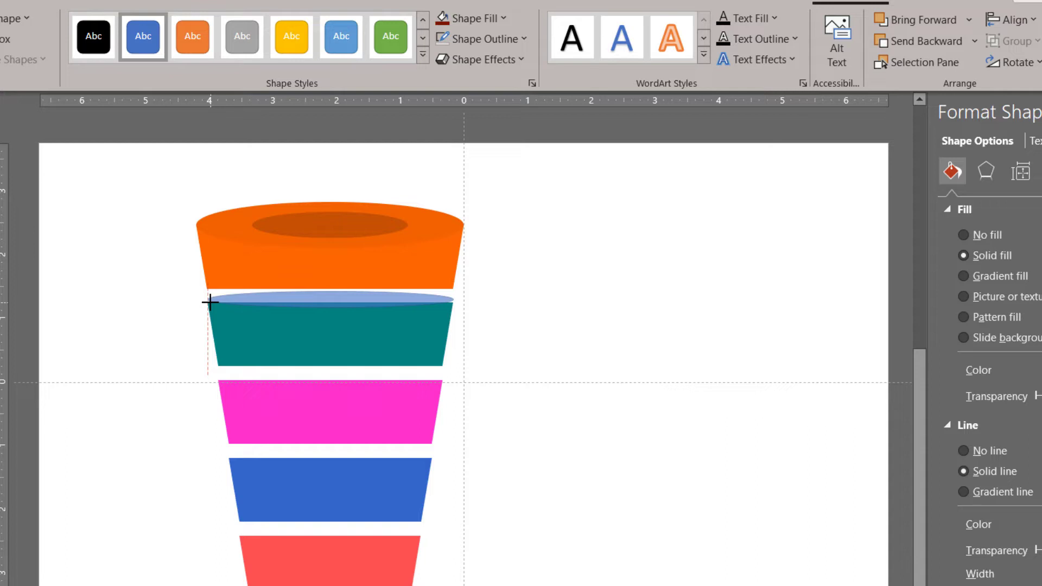
left_click_drag(210, 302, 208, 301)
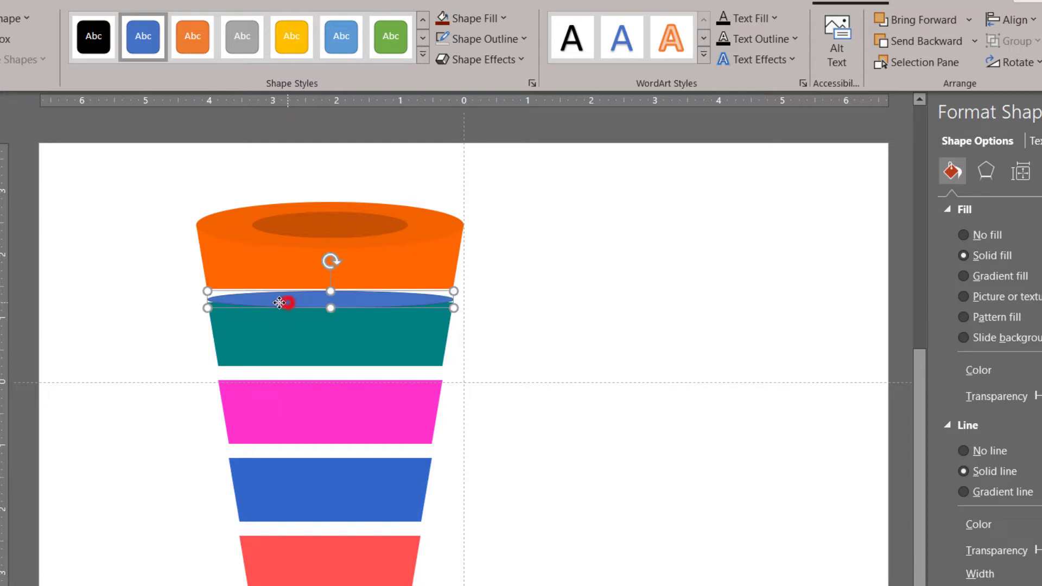
mouse_move(280, 302)
left_mouse_down()
mouse_move(331, 289)
mouse_move(332, 304)
left_mouse_up()
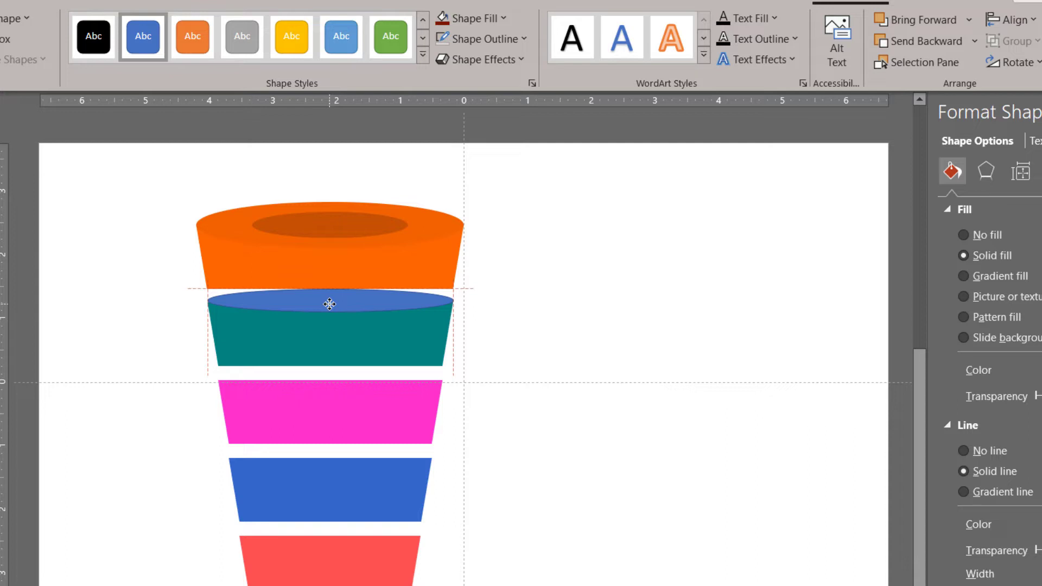
Set the blue oval to No Outline and nudge it down onto the teal top edge.
left_click(497, 41)
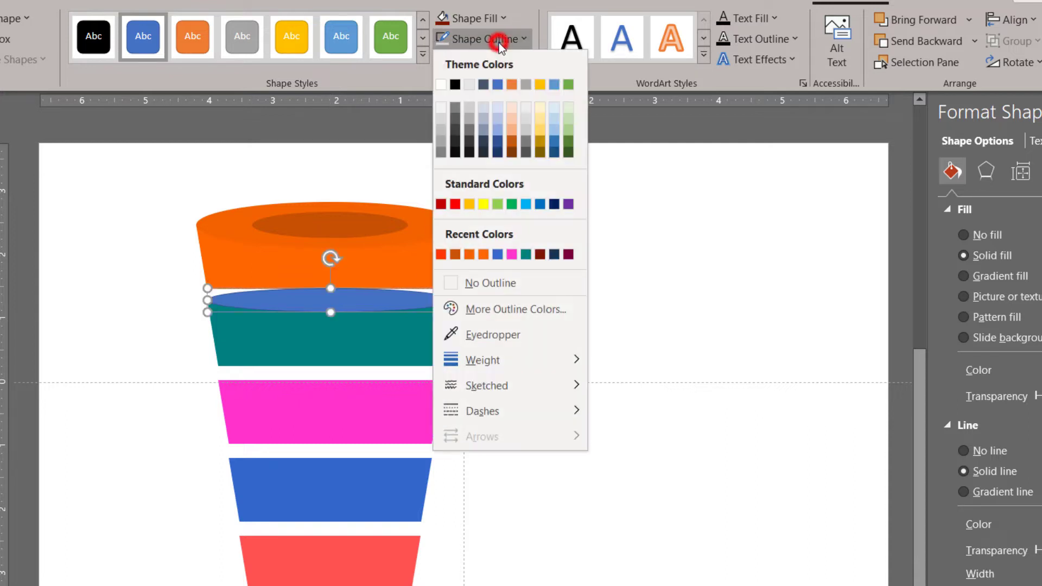
left_click(548, 286)
scroll(526, 333, "up", 4, "ctrl")
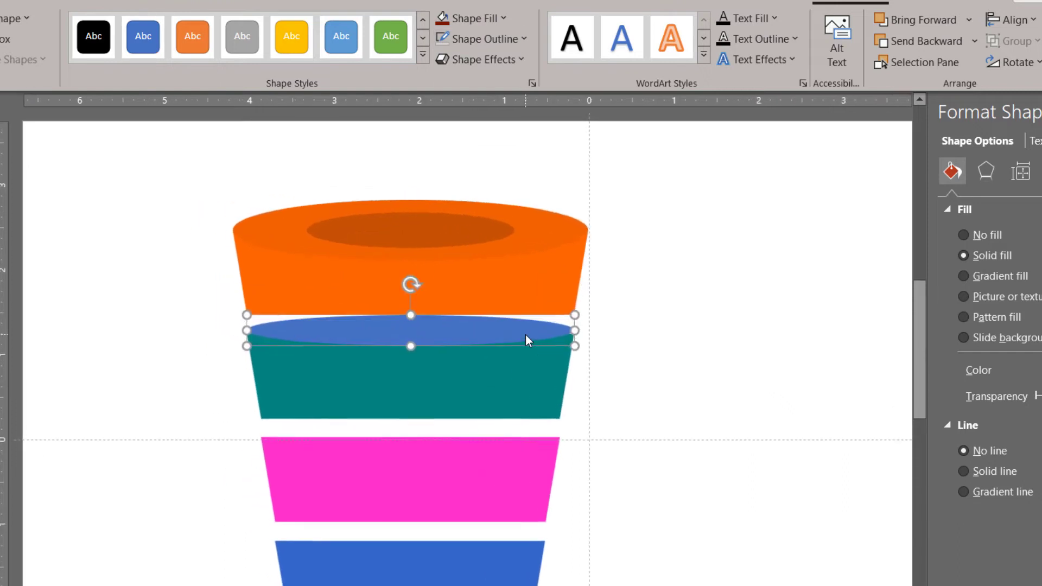
left_click_drag(355, 377, 355, 384)
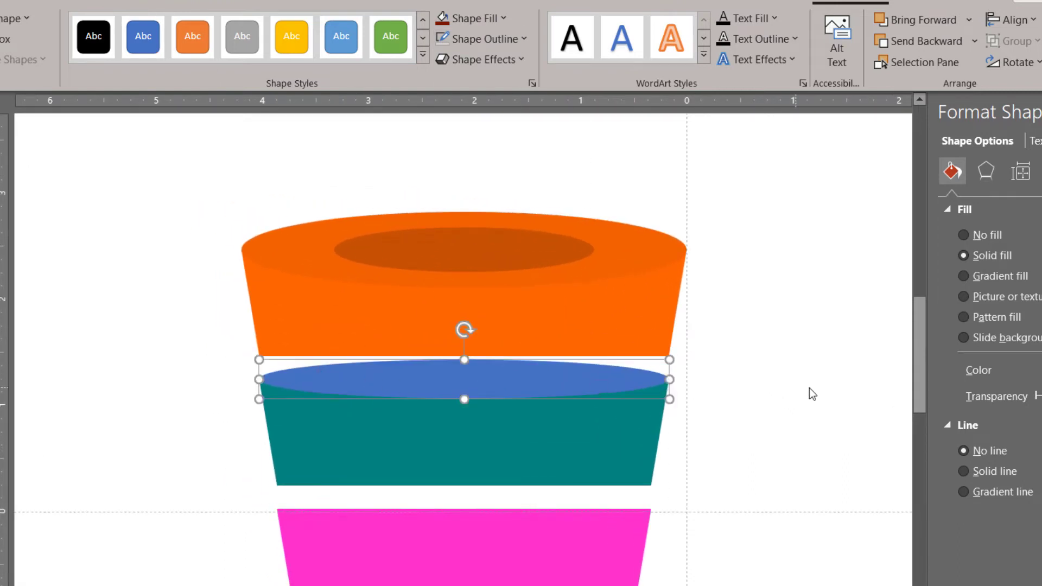
scroll(770, 350, "down", 4, "ctrl")
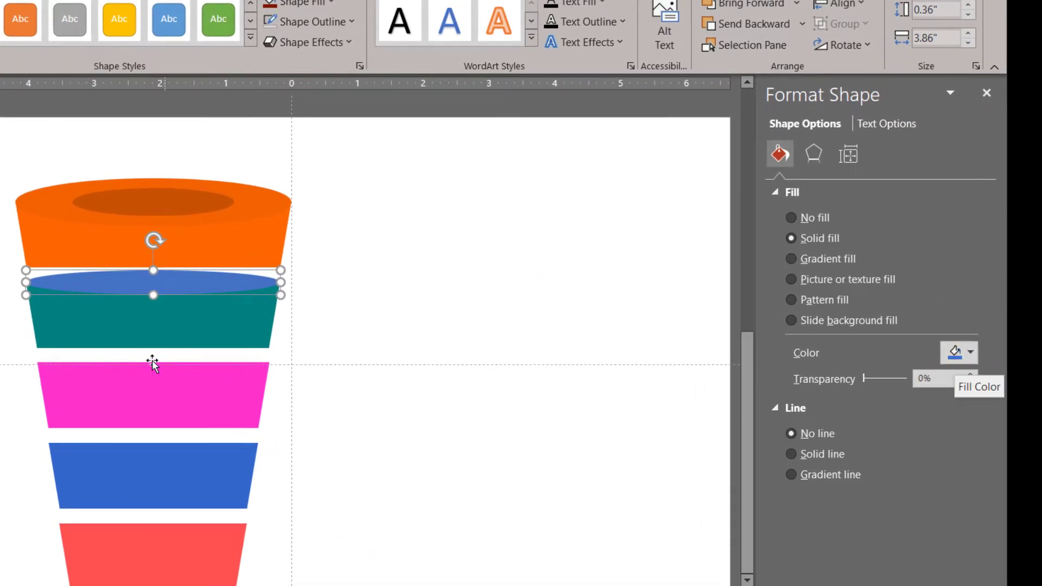
Group the oval with the teal section using Ctrl+G, then select just the oval.
left_click(233, 332, "shift")
key("ctrl+g")
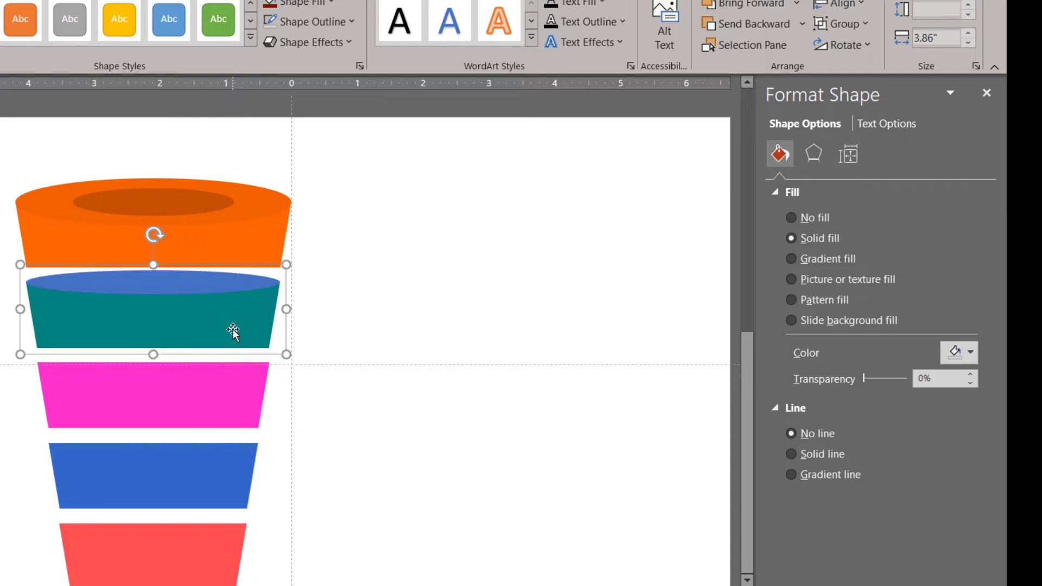
left_click(173, 286)
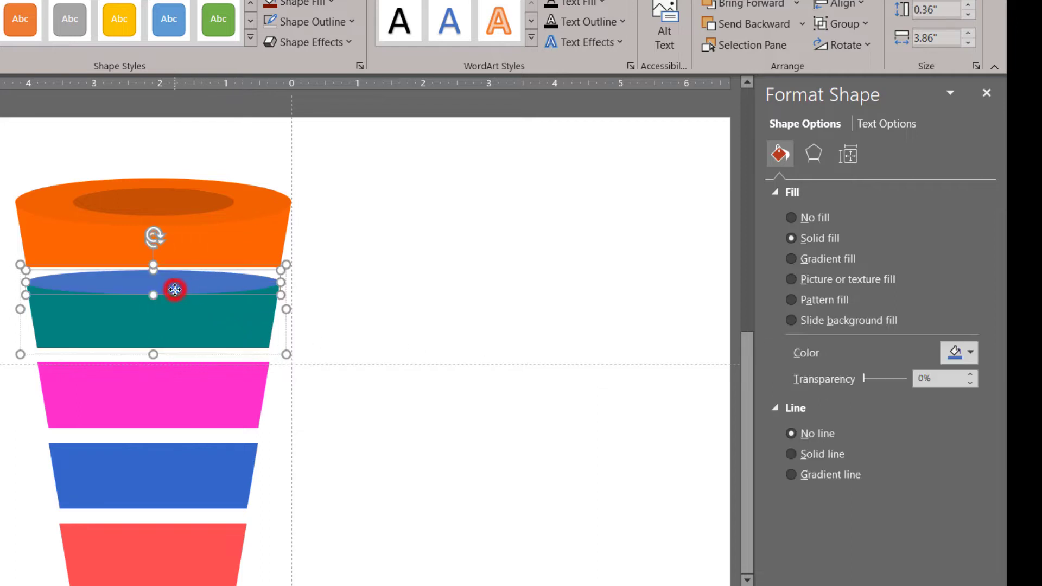
Fill the oval with a darker custom teal, #006664.
left_click(967, 357)
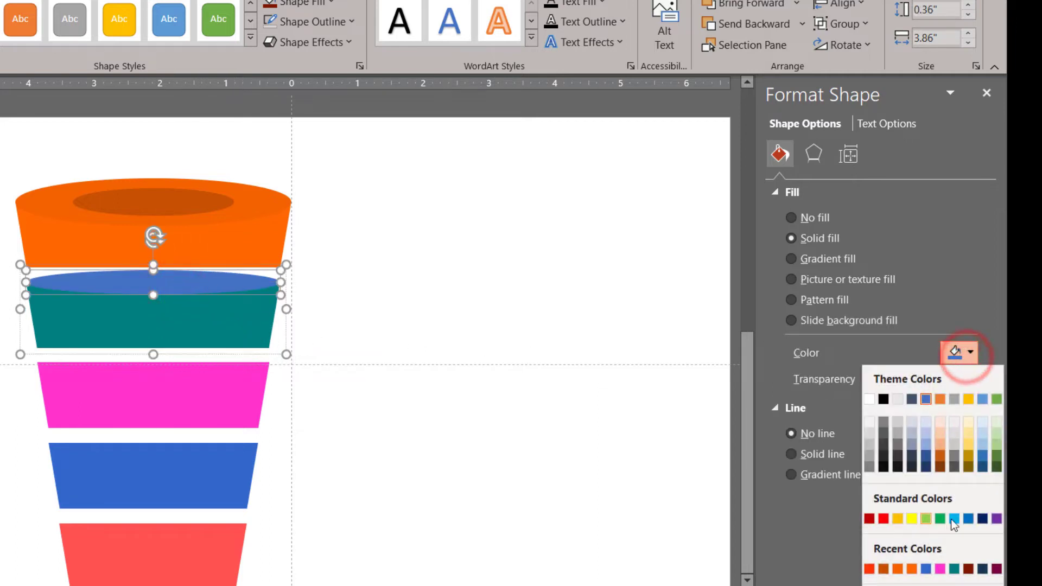
left_click(955, 569)
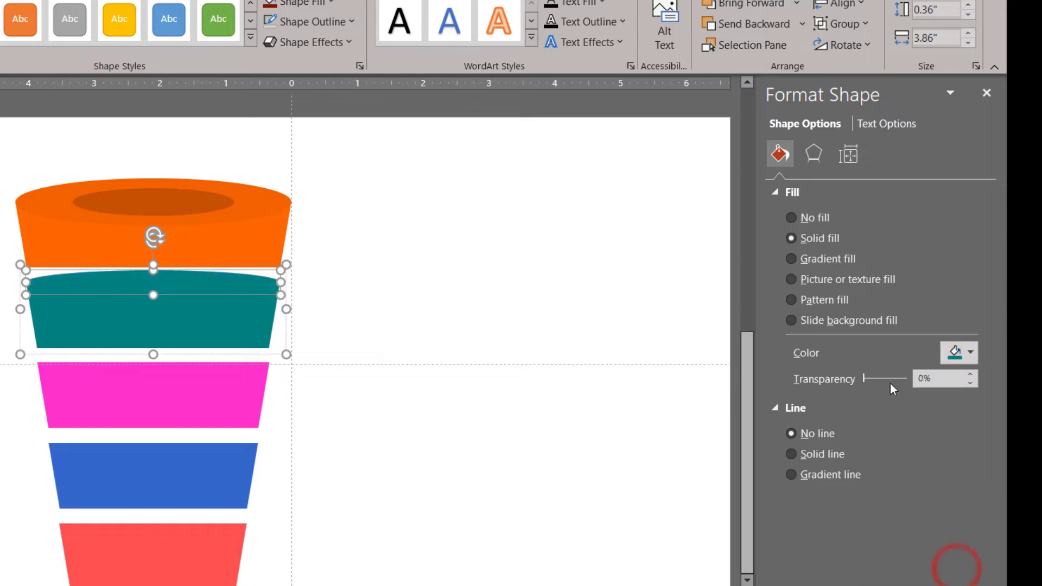
left_click(951, 360)
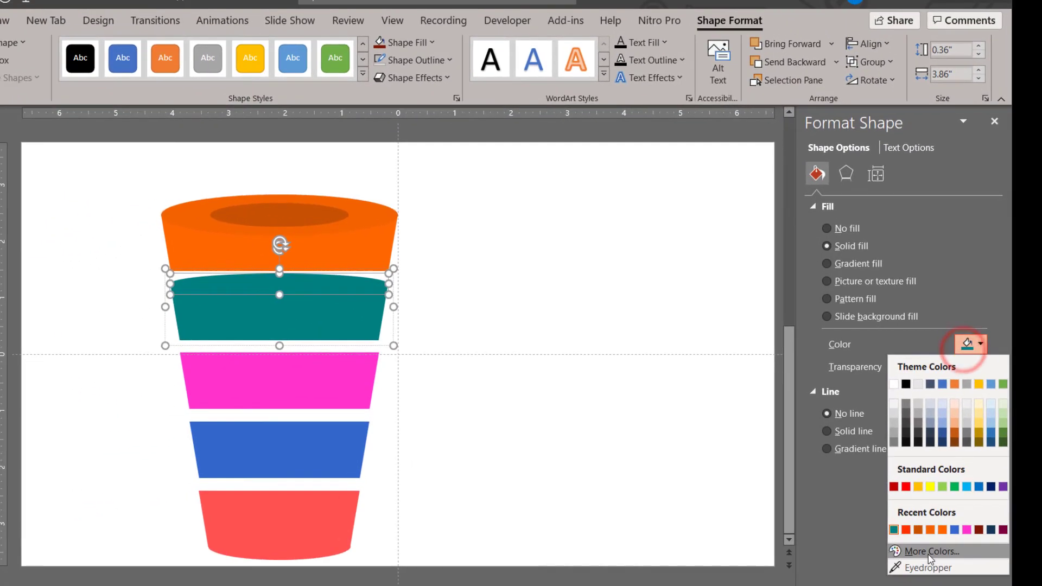
left_click(914, 563)
left_click(115, 166)
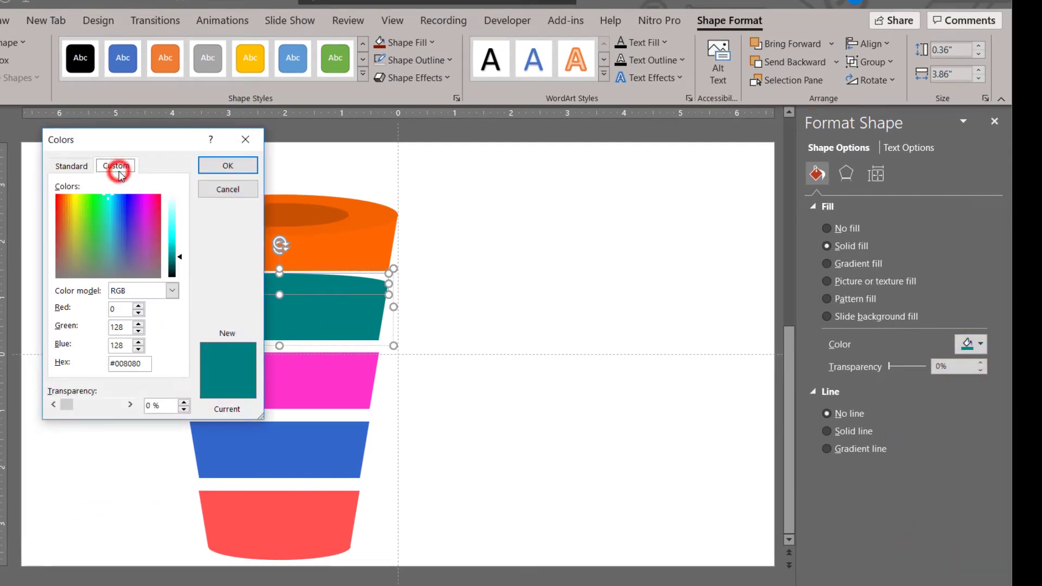
left_click_drag(180, 259, 182, 267)
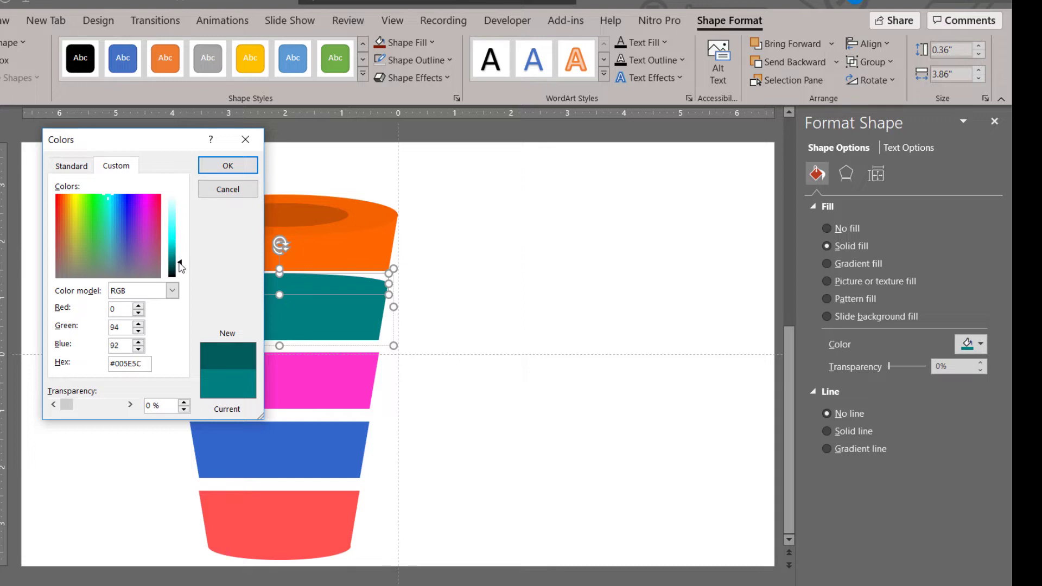
left_click_drag(182, 266, 182, 265)
left_click(228, 165)
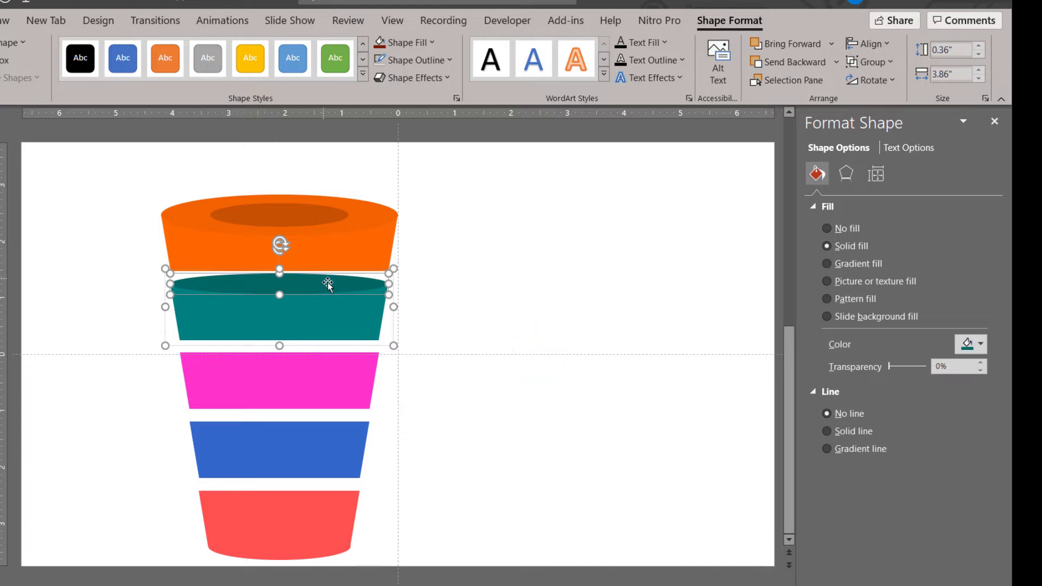
Draw an ellipse over the pink section, flatten it to 0.36" high, and place it on the top edge.
left_click(561, 331)
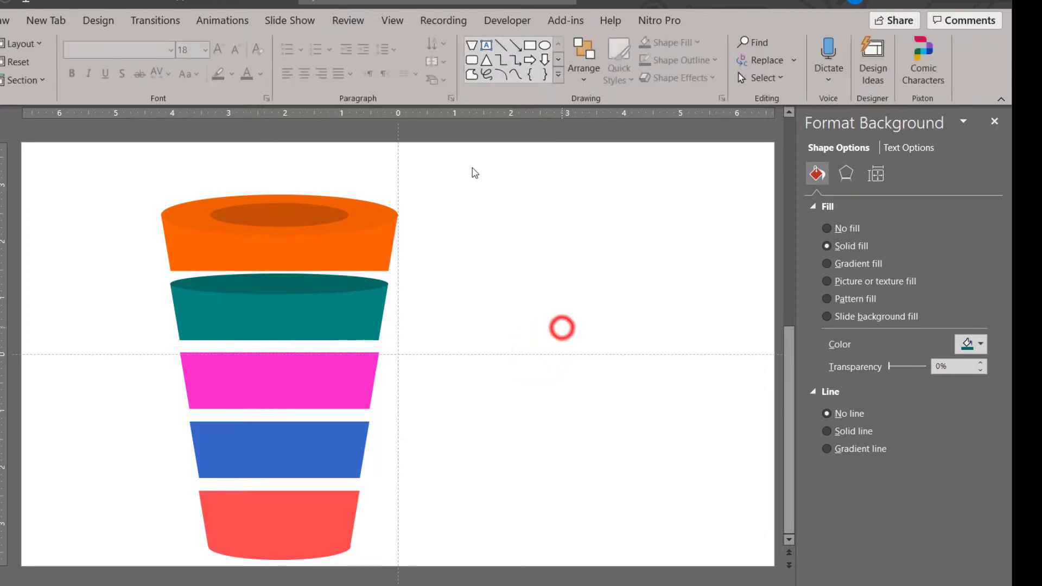
left_click(328, 286)
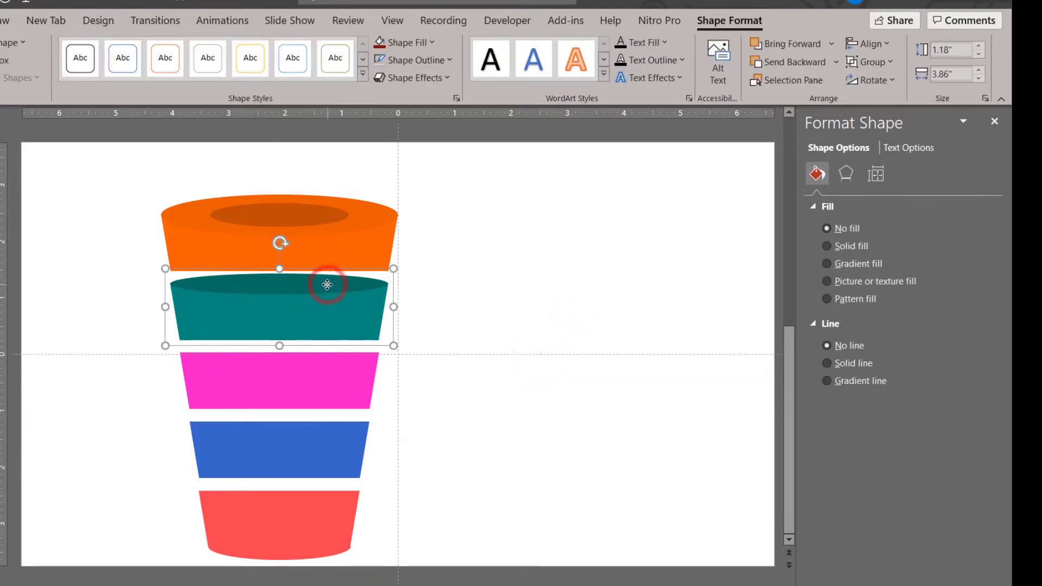
left_click(517, 265)
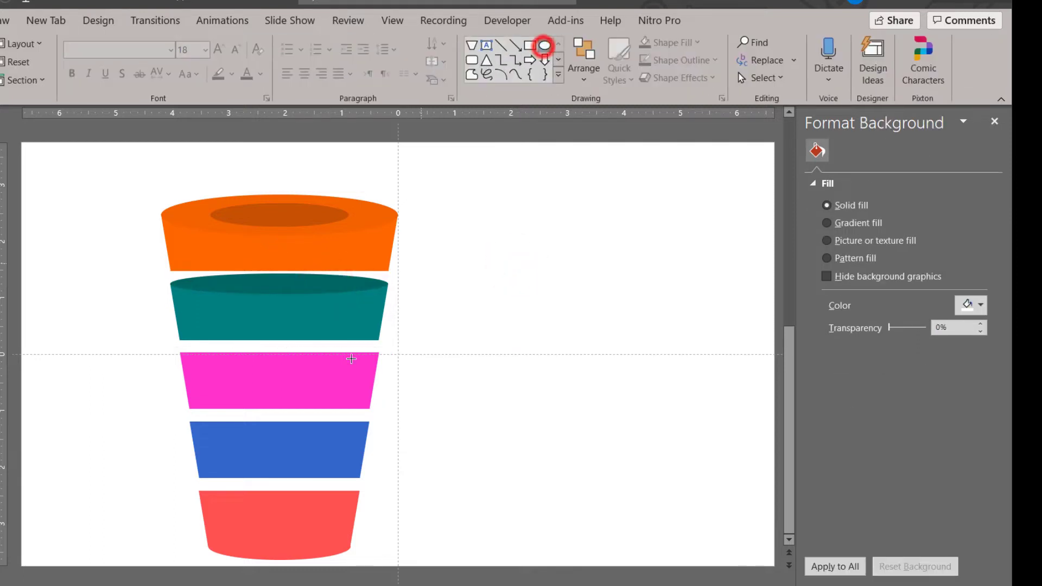
left_click(544, 45)
left_click_drag(179, 349, 380, 375)
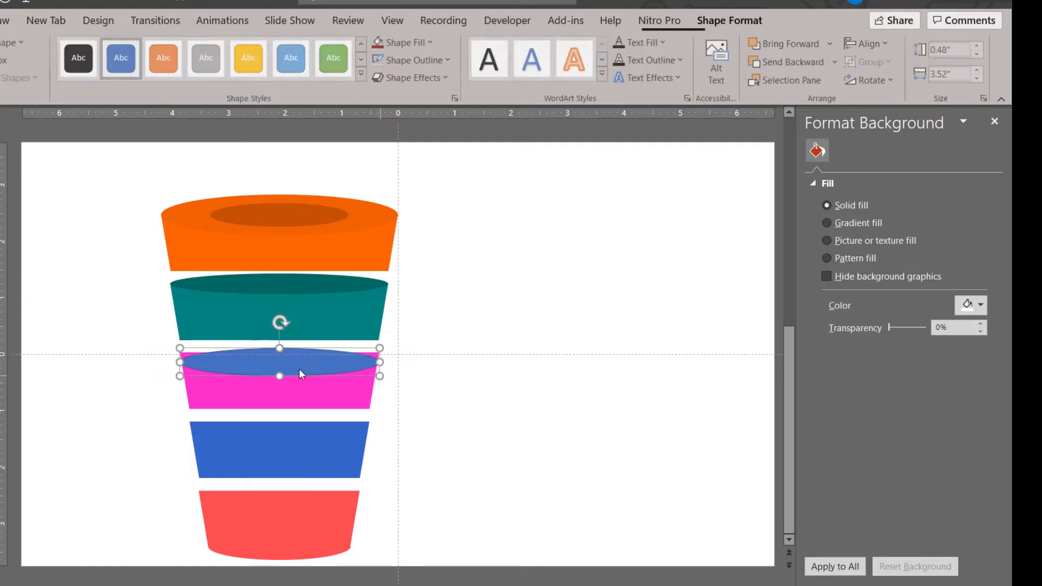
left_click_drag(296, 364, 296, 355)
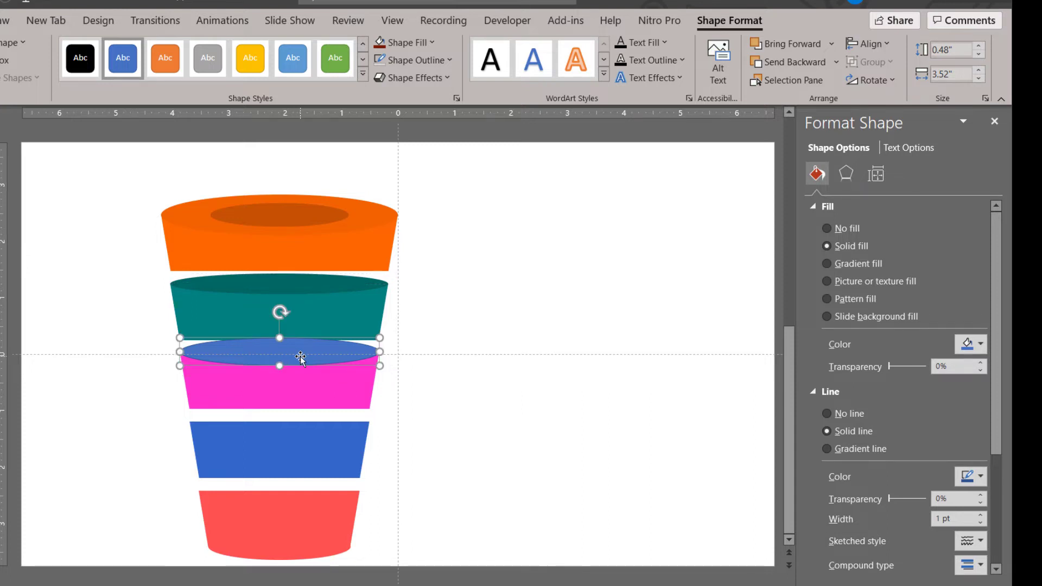
mouse_move(279, 365)
left_mouse_down()
mouse_move(296, 355)
mouse_move(278, 343)
left_mouse_up()
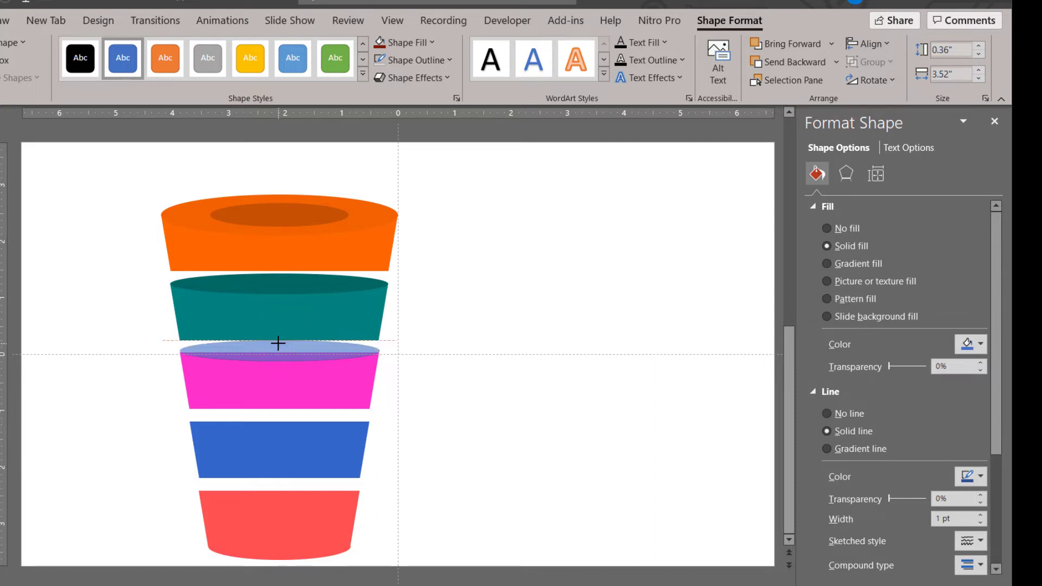
left_click_drag(278, 343, 289, 356)
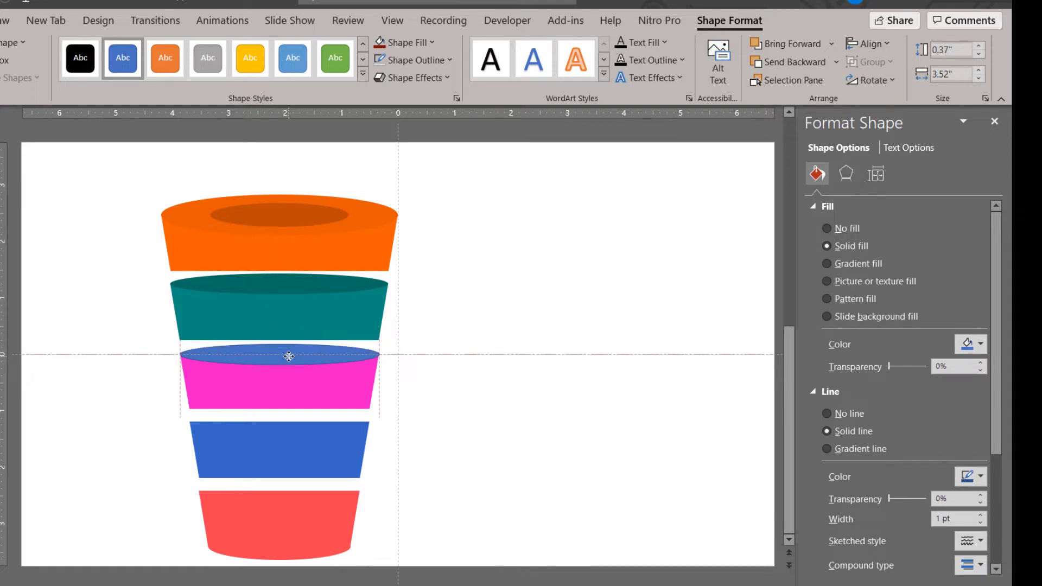
Duplicate the ellipse onto the blue section's top and narrow it to 3.19" wide.
left_click_drag(288, 356, 289, 356)
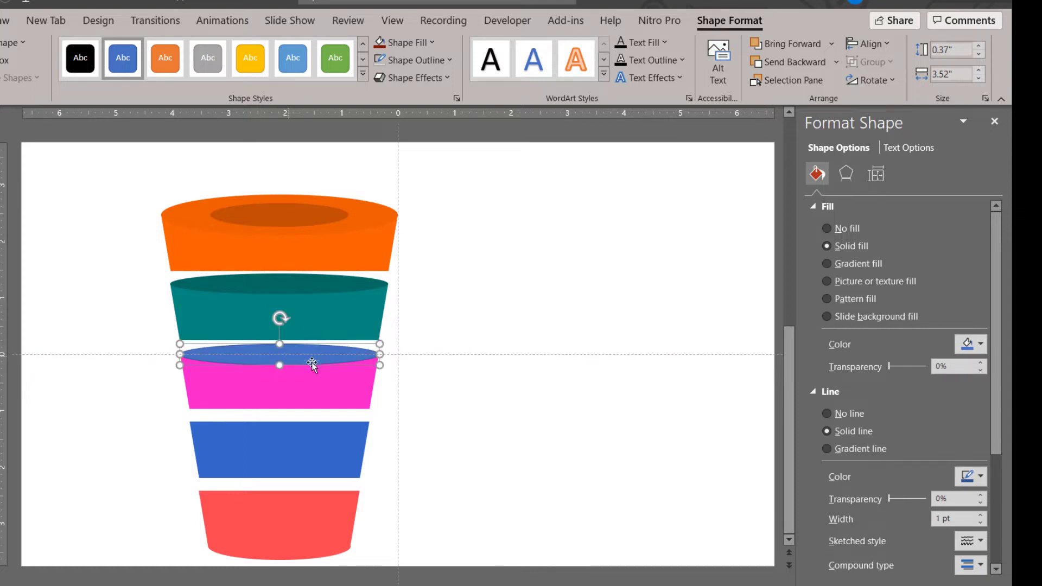
key("ctrl+d")
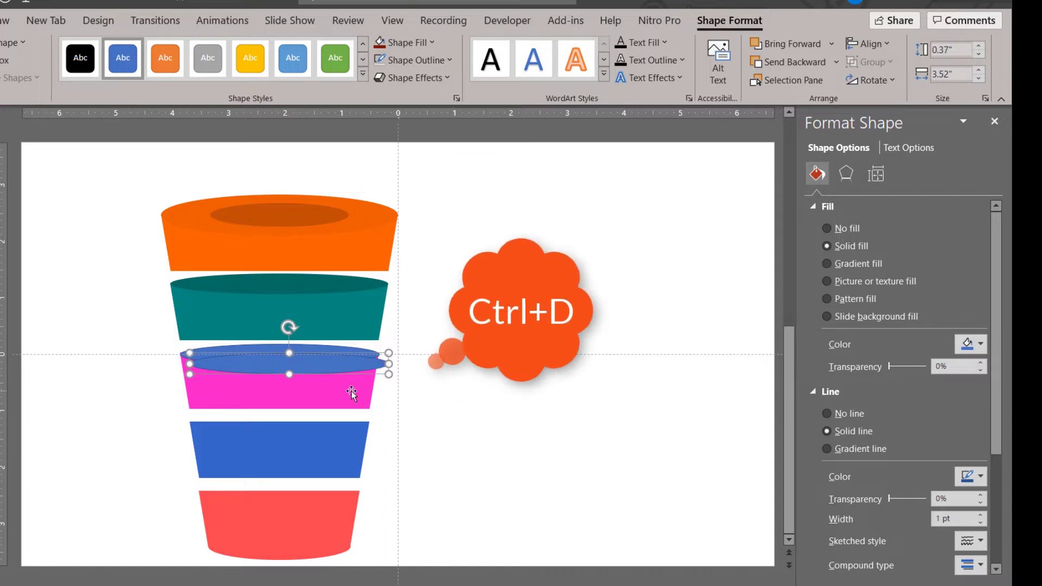
left_click_drag(308, 368, 303, 427)
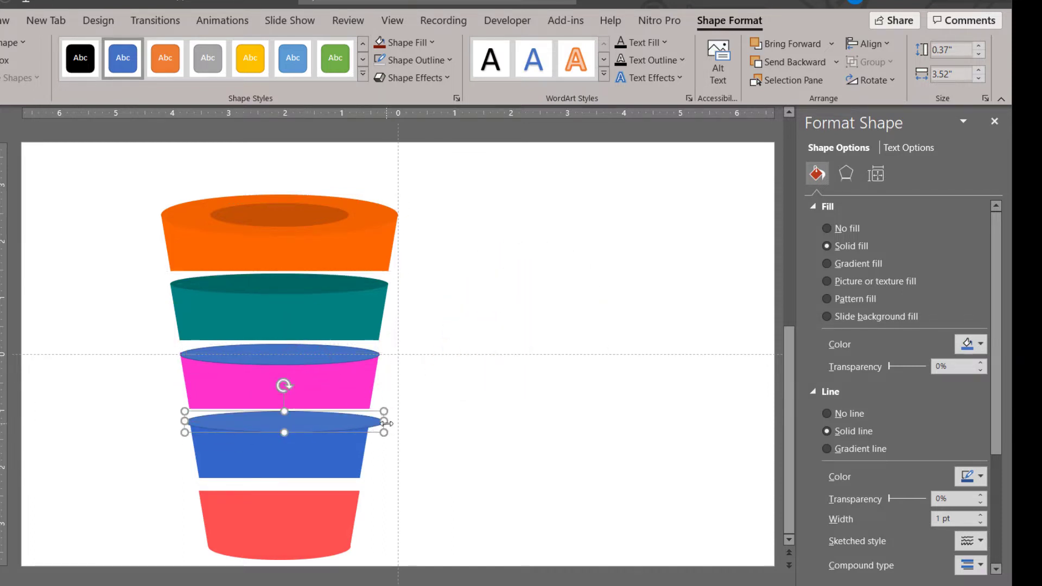
left_click_drag(384, 423, 370, 422)
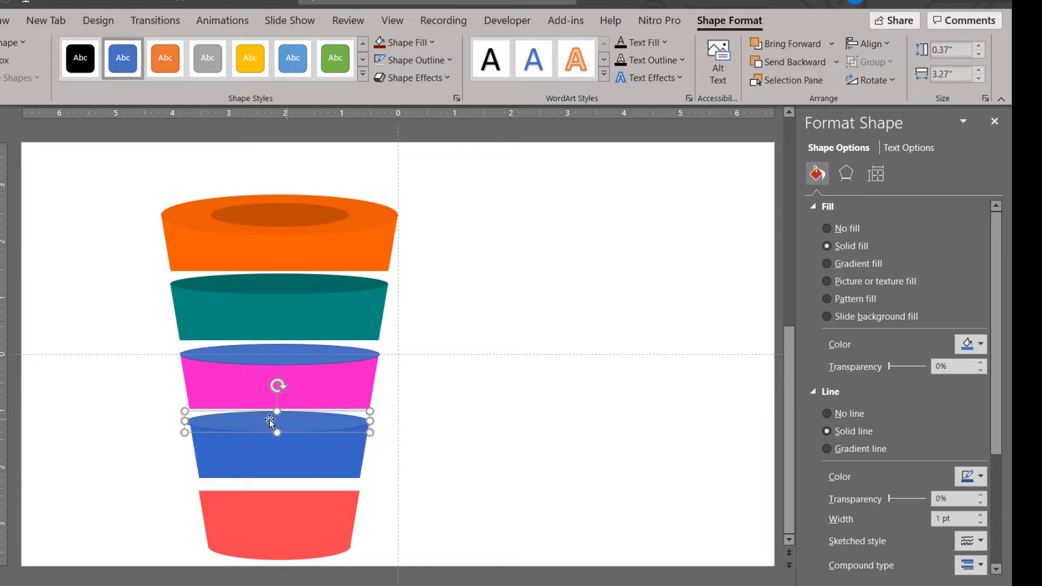
left_click_drag(185, 421, 189, 421)
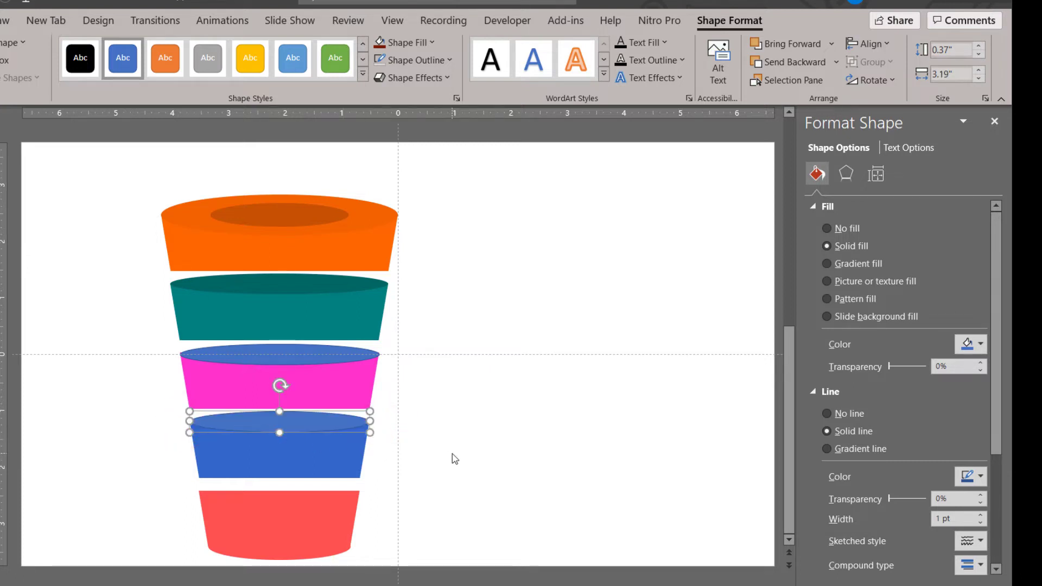
left_click(452, 454)
left_click(293, 423)
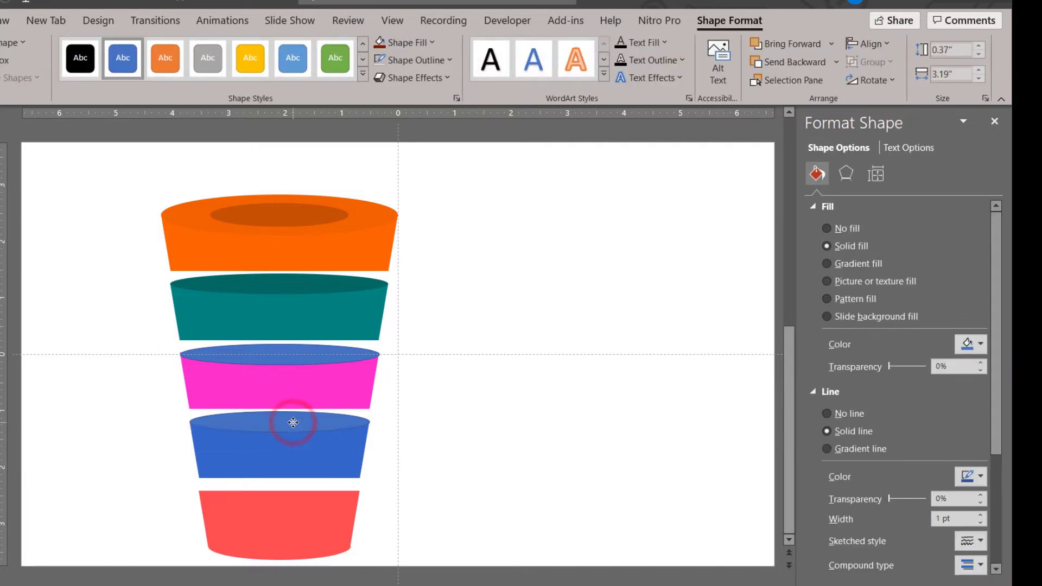
Add another ellipse copy on the red section's top, narrowed to 2.85" wide.
mouse_move(294, 422)
left_mouse_down()
mouse_move(322, 438)
mouse_move(317, 492)
left_mouse_up()
key("ctrl+d")
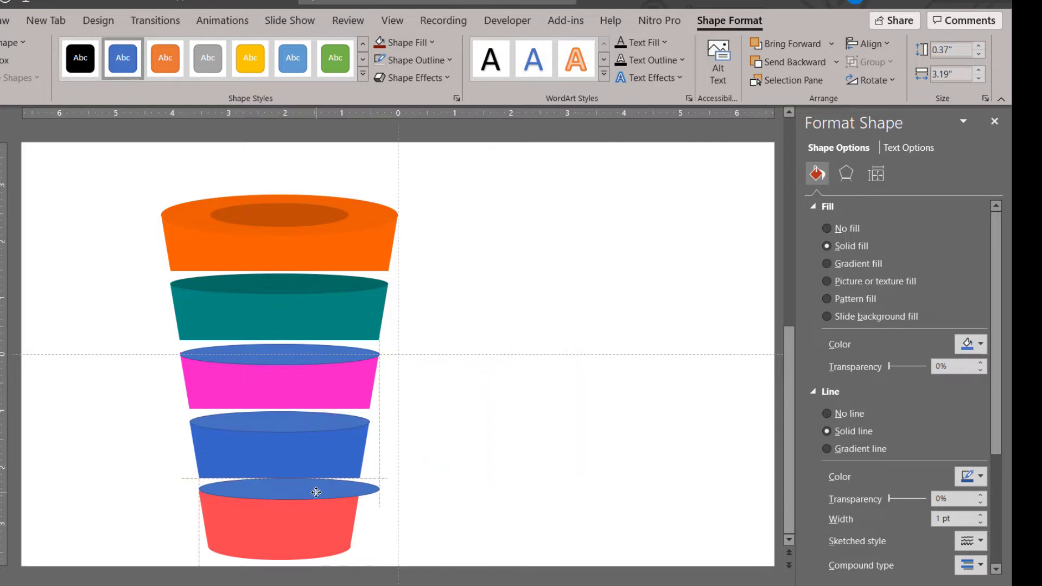
left_click_drag(316, 493, 360, 491)
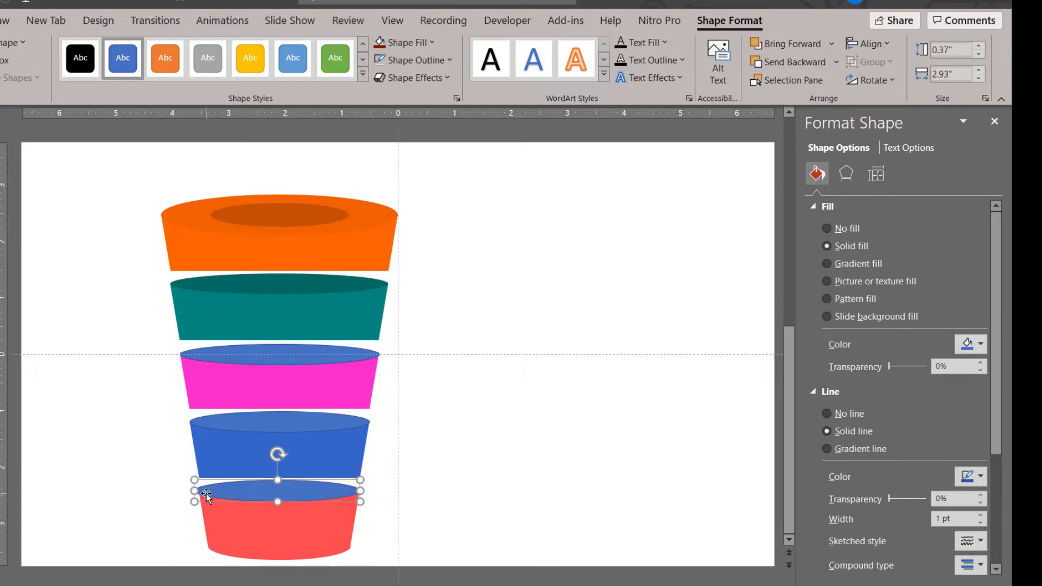
left_click_drag(197, 492, 202, 492)
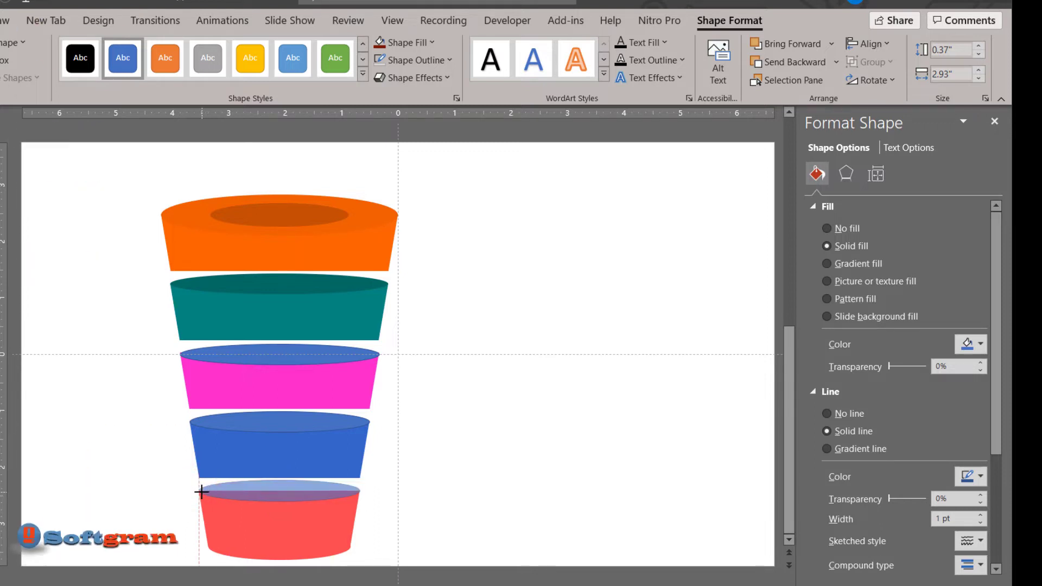
left_click_drag(201, 492, 199, 492)
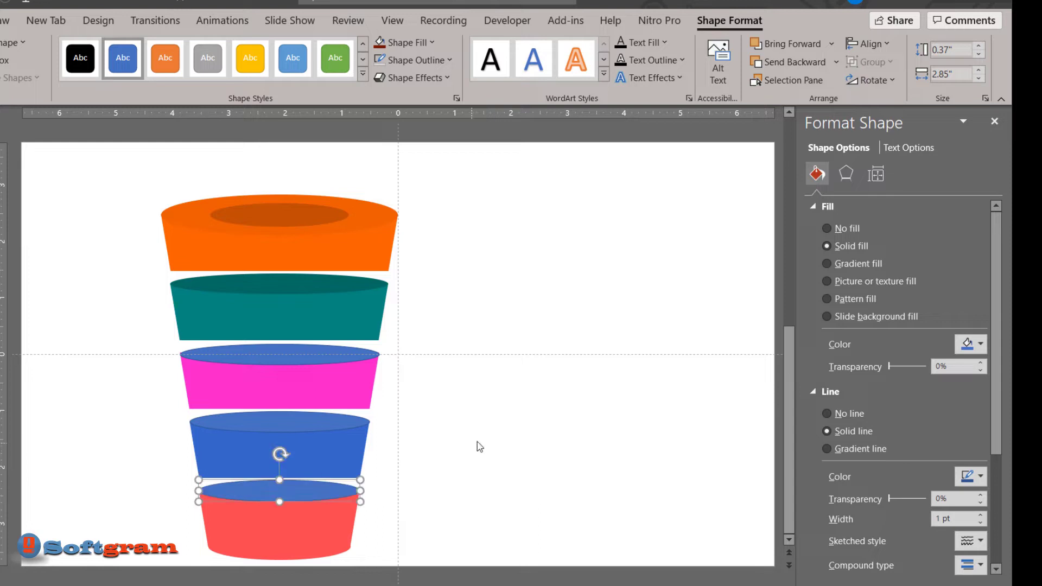
left_click(492, 457)
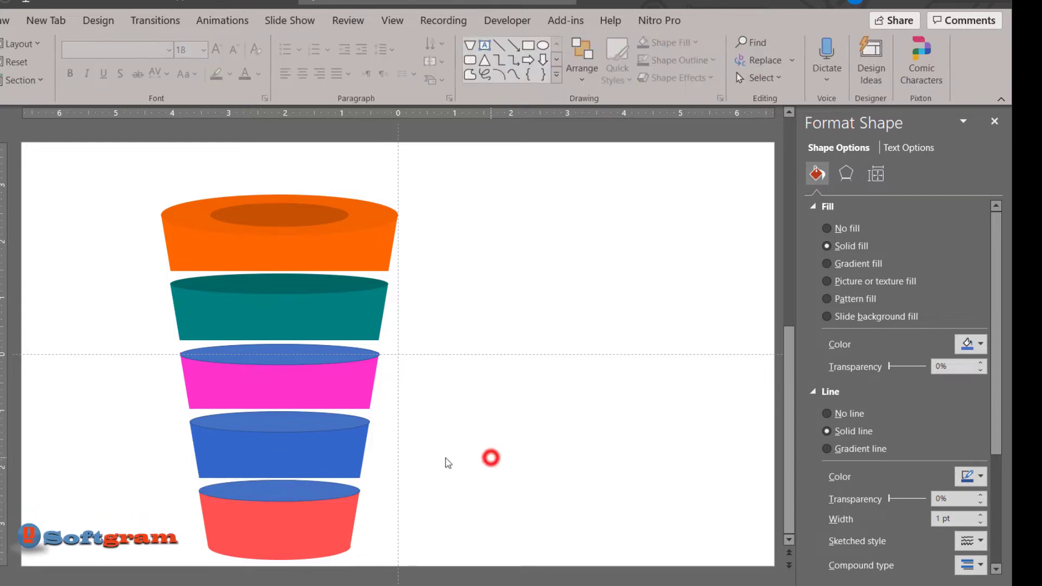
left_click(318, 492)
left_click(316, 490)
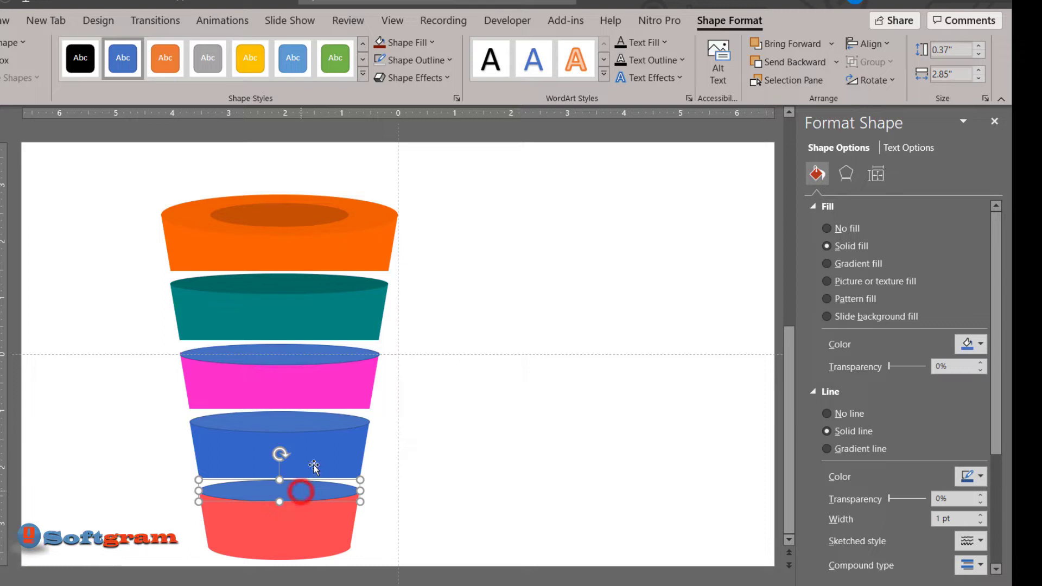
Remove the outlines from the three ellipse caps on the pink, blue and red segments.
left_click(307, 421, "shift")
left_click(307, 348, "shift")
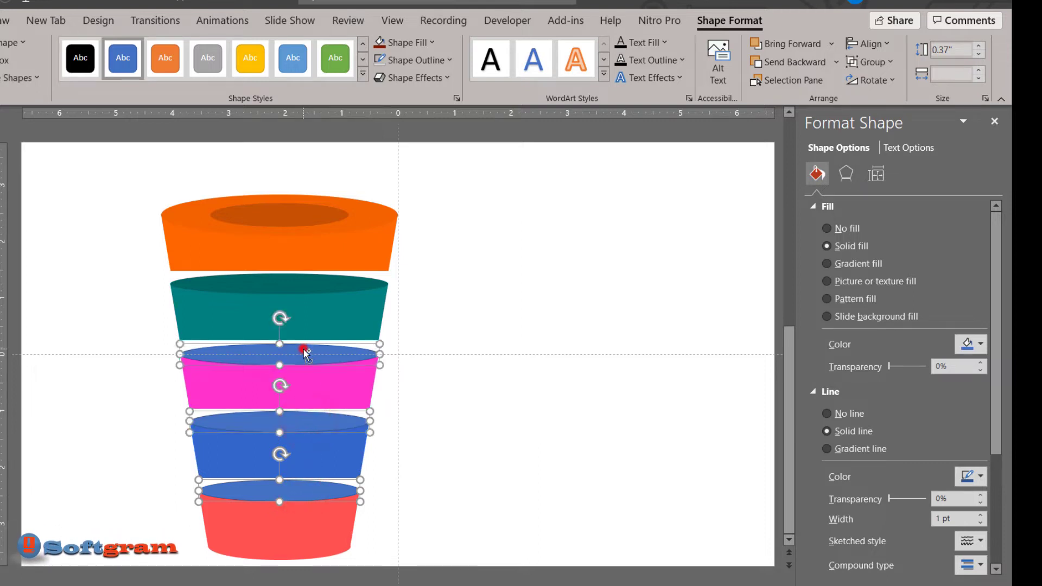
left_click(415, 59)
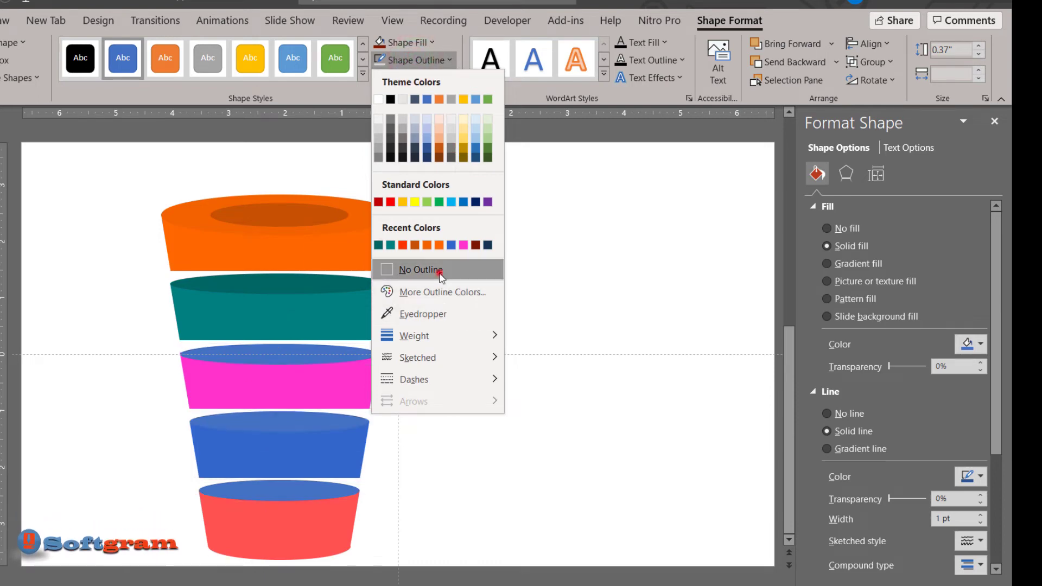
left_click(435, 270)
left_click(519, 394)
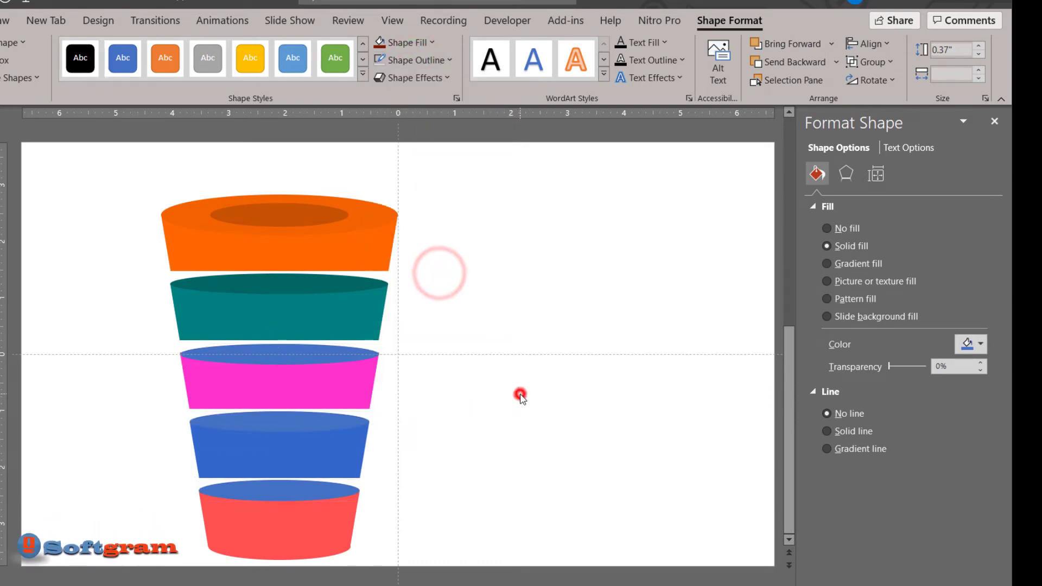
Fill the pink segment's cap with a darker custom magenta, #D2009B.
left_click(341, 356)
left_click(977, 348)
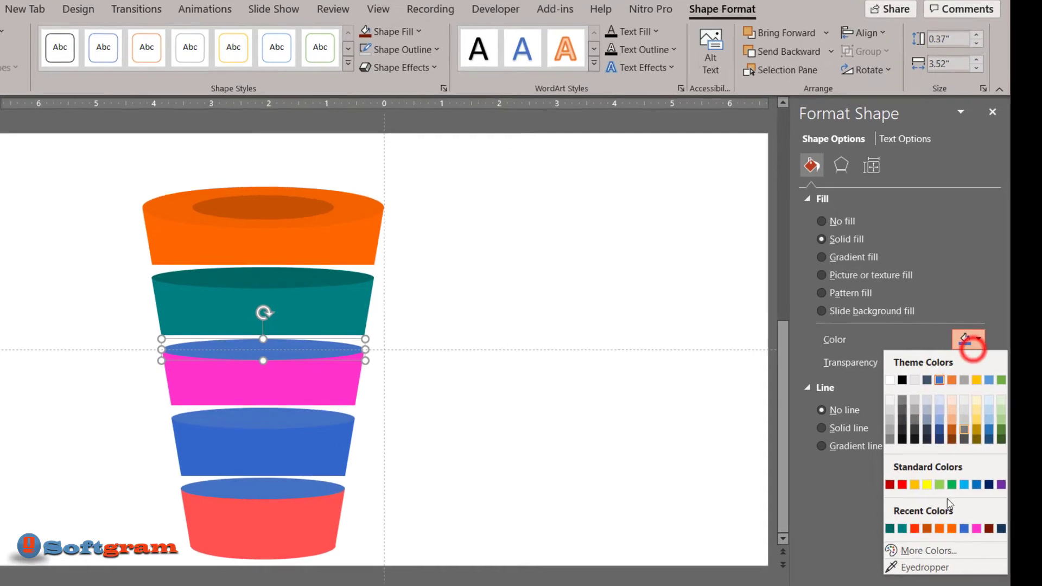
left_click(959, 521)
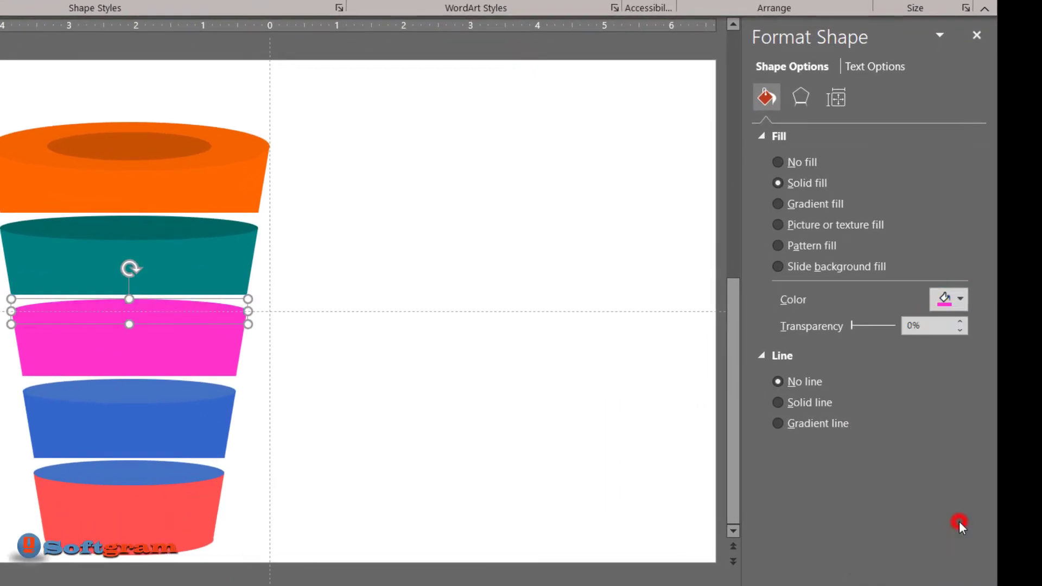
left_click(938, 305)
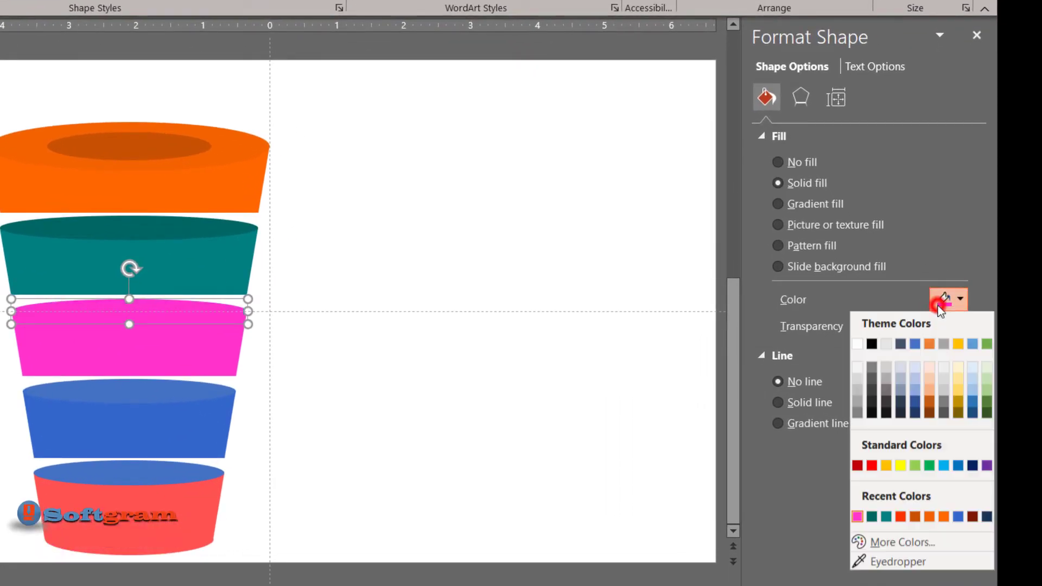
left_click(929, 542)
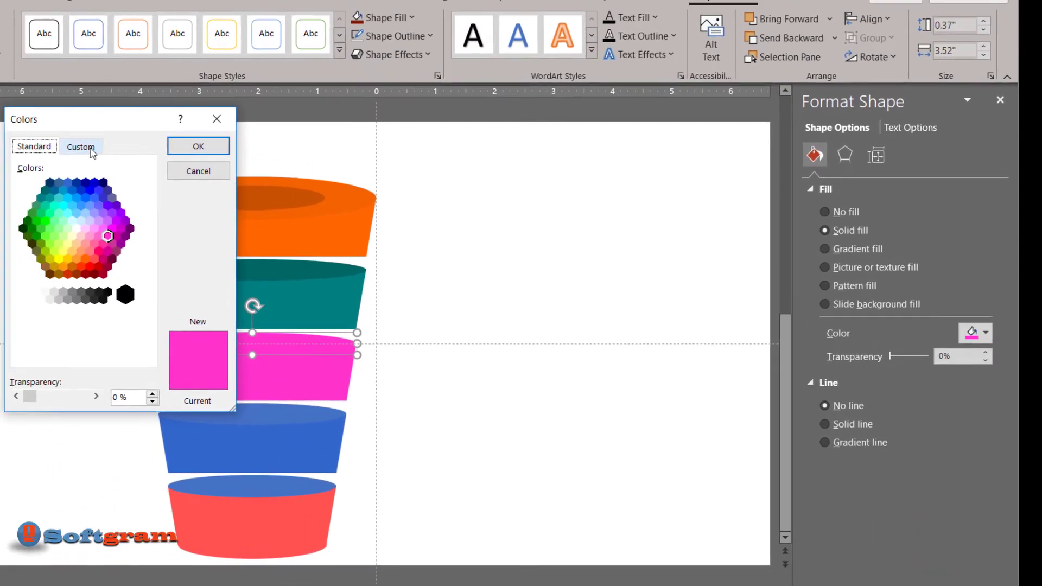
left_click(83, 146)
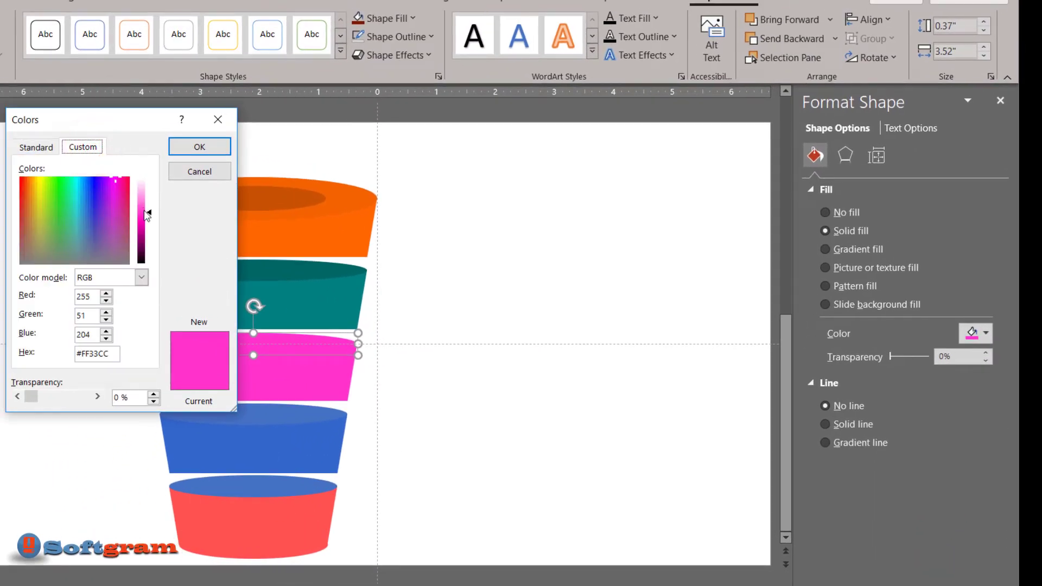
left_click_drag(153, 216, 151, 229)
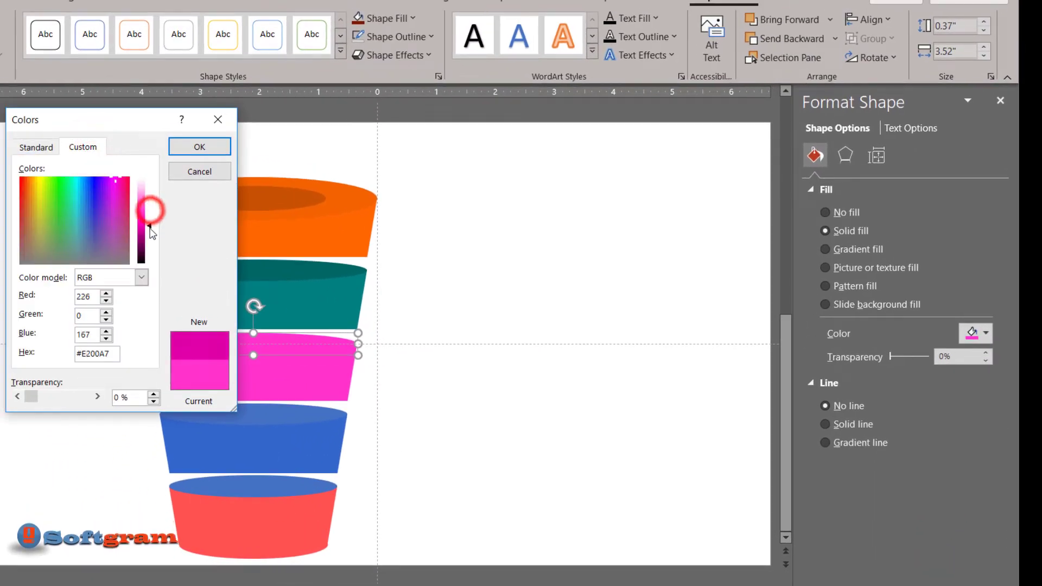
left_click(190, 148)
Fill the blue segment's cap with its body blue, then darken it to custom #2B56AB.
left_click(279, 418)
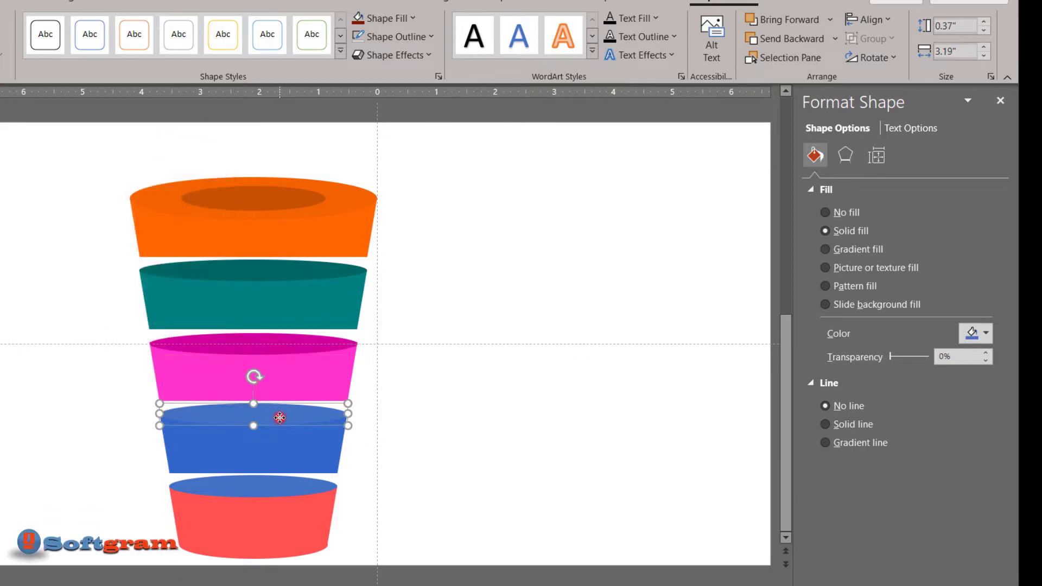
left_click(974, 335)
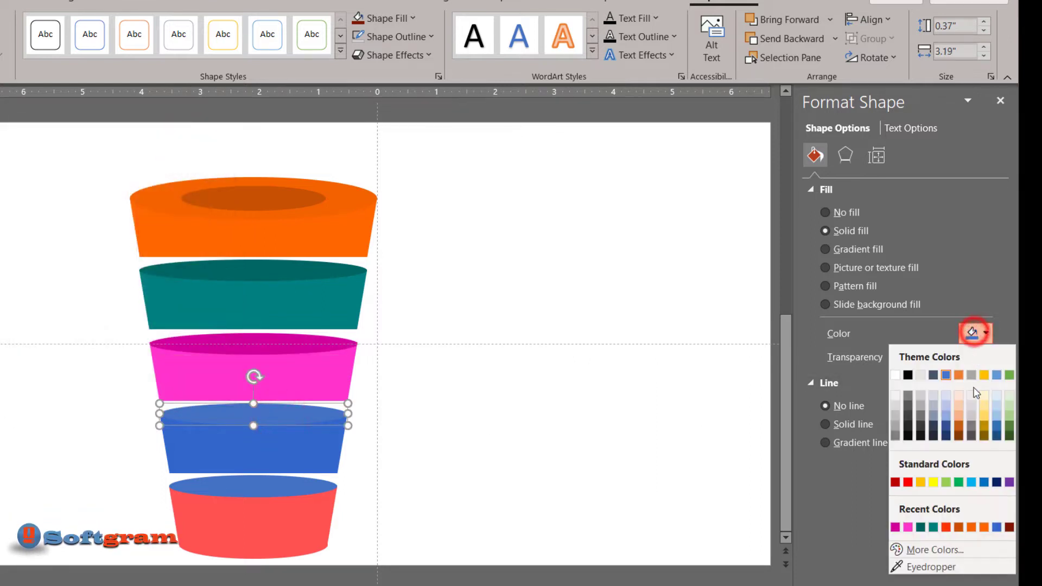
left_click(996, 527)
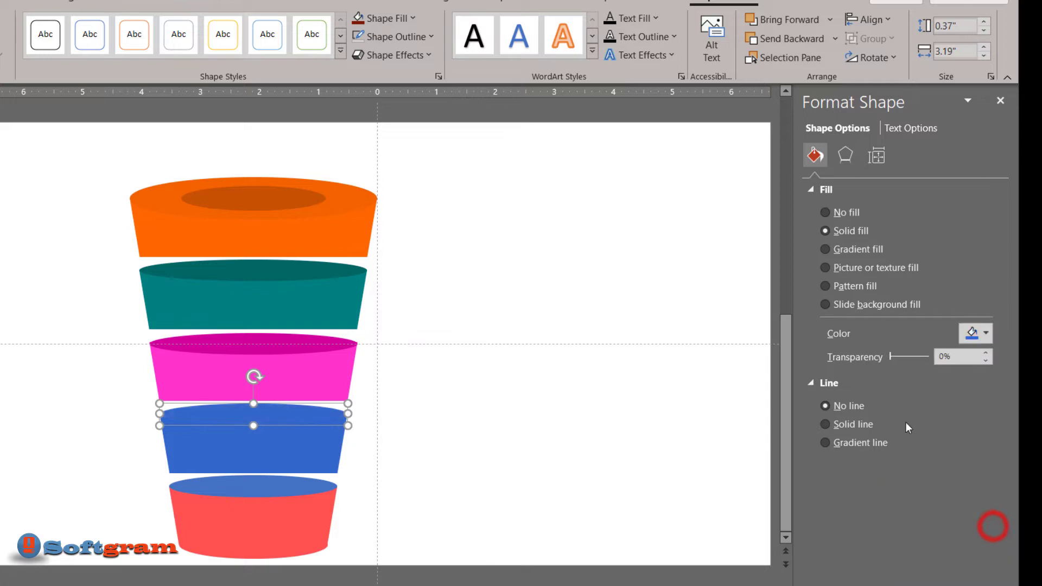
left_click(974, 332)
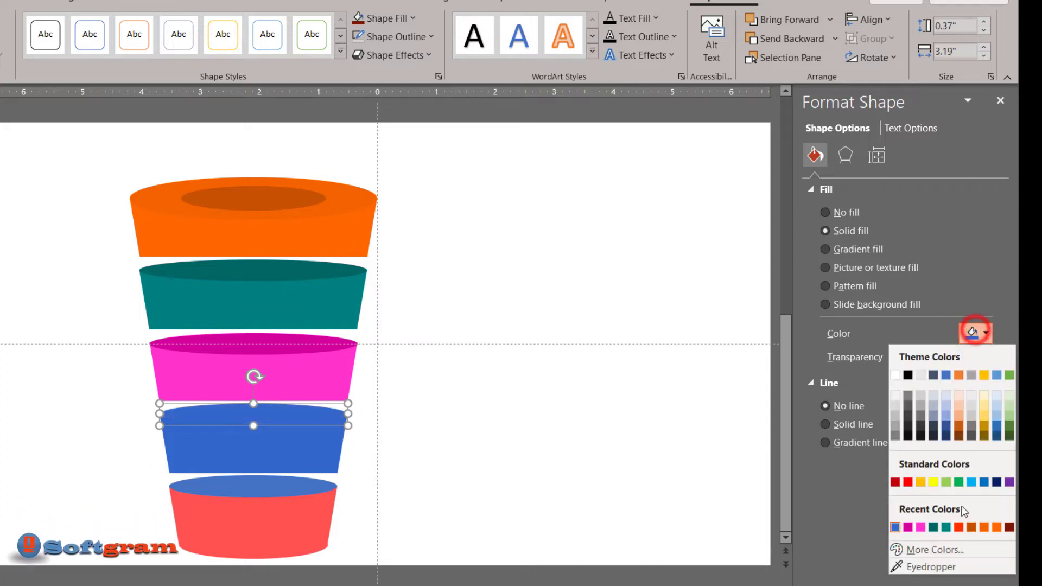
left_click(945, 550)
left_click(82, 147)
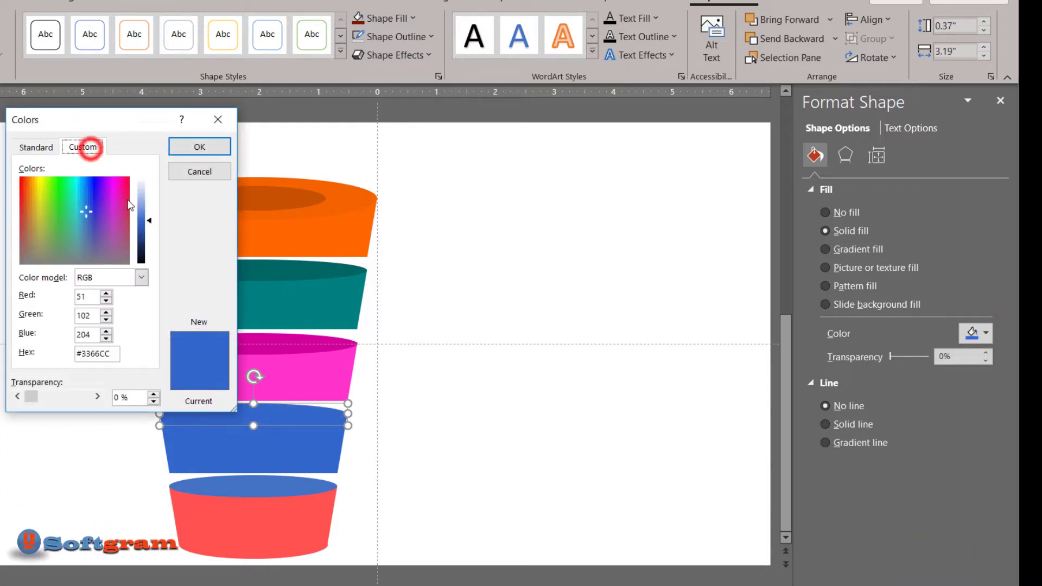
left_click_drag(149, 218, 151, 231)
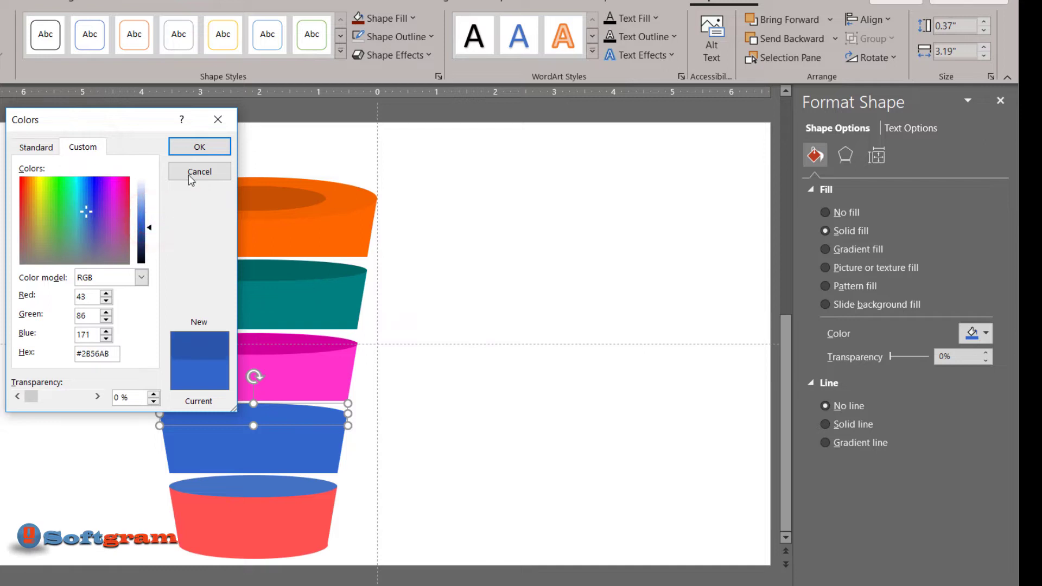
left_click(199, 145)
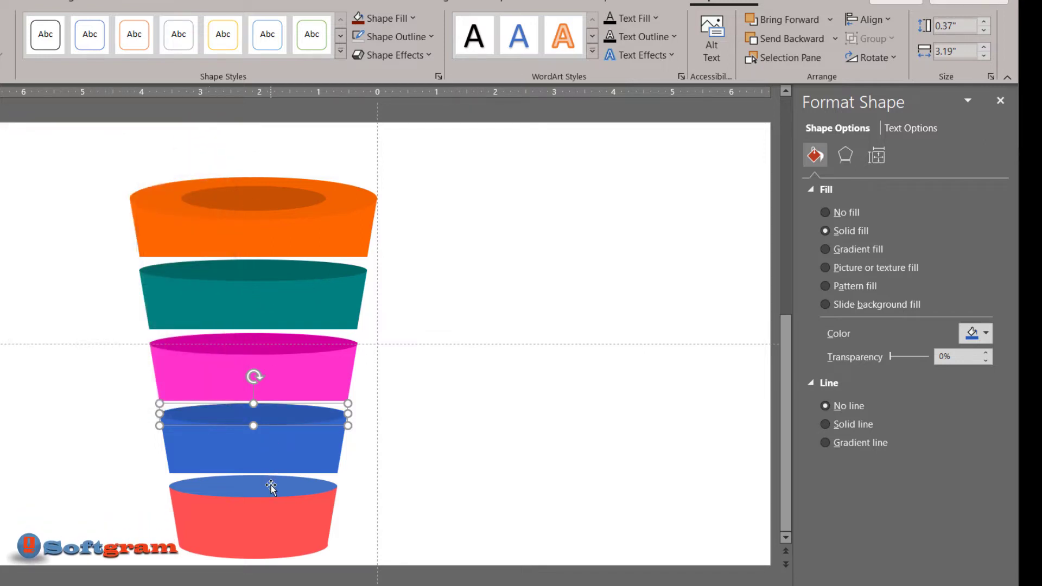
left_click(271, 487)
Colour the bottom cap standard red, then darken it to custom #CC0000.
left_click(972, 333)
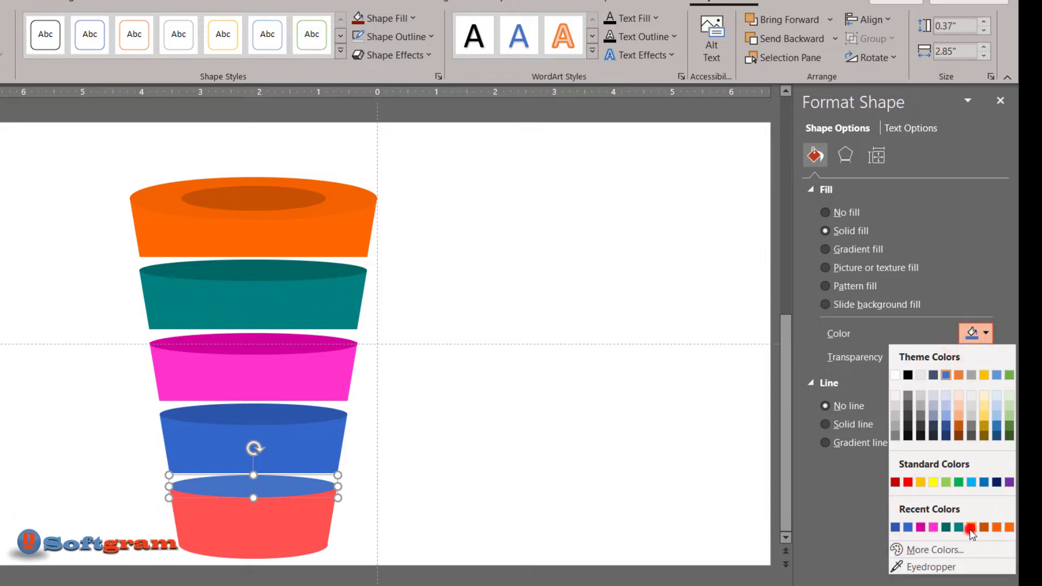
left_click(971, 527)
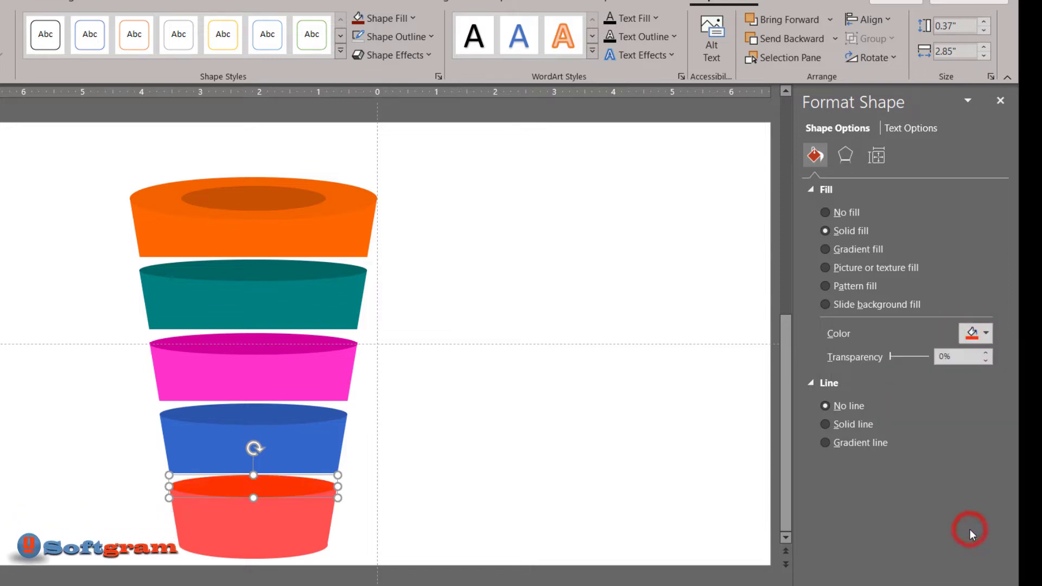
left_click(972, 333)
left_click(908, 480)
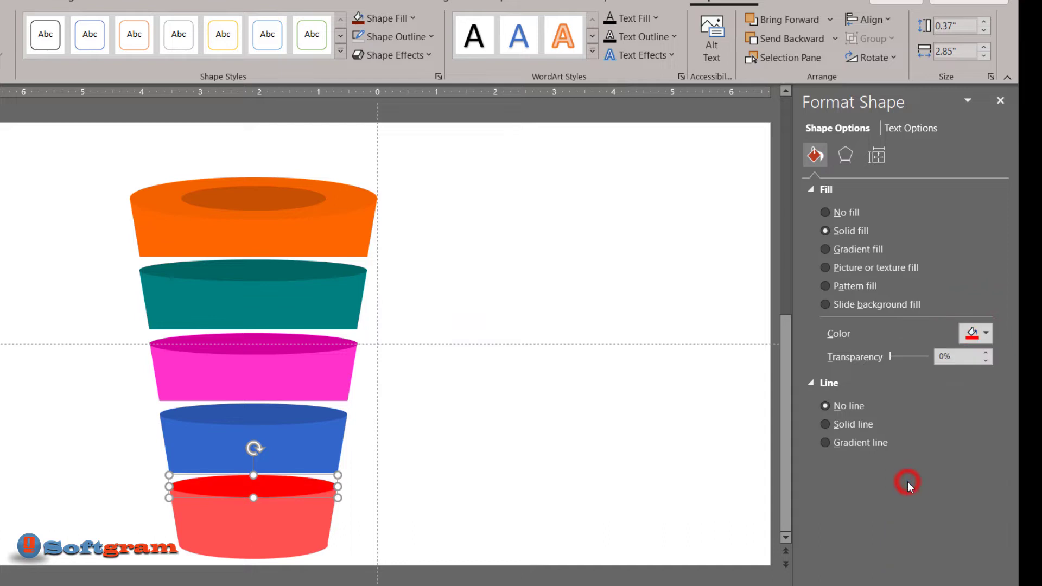
left_click(972, 334)
left_click(961, 550)
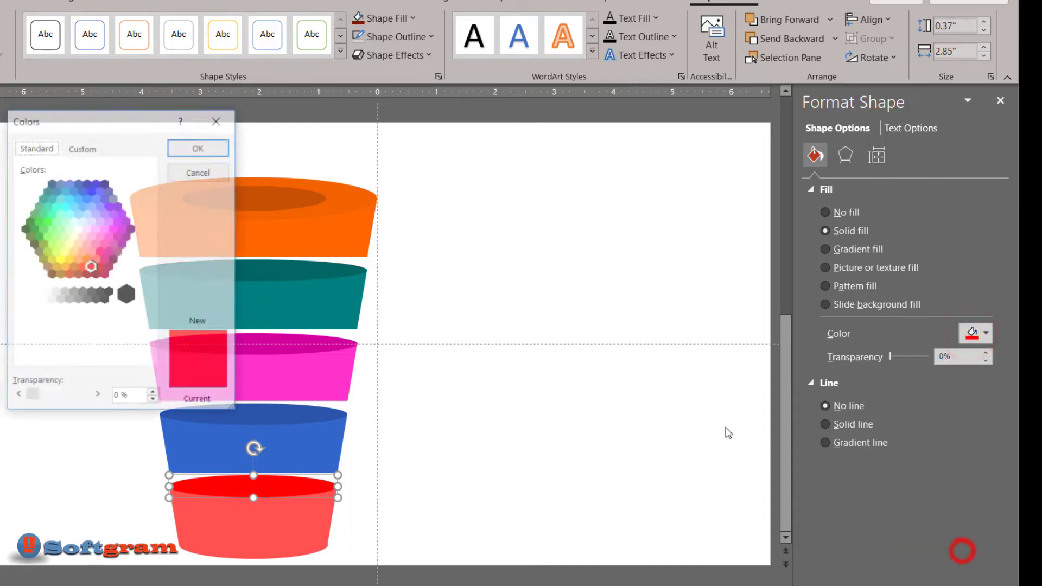
left_click(82, 151)
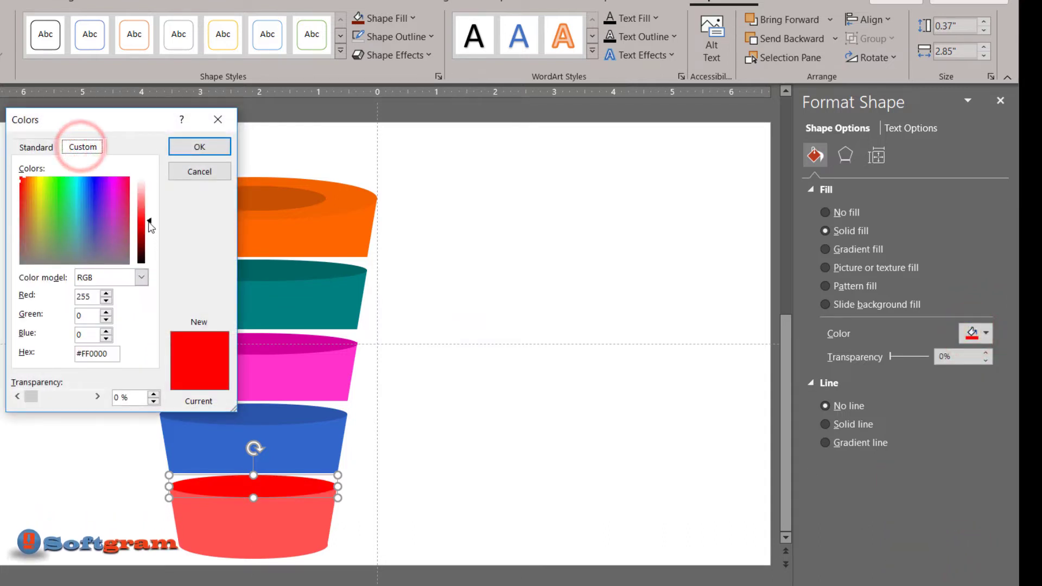
left_click(149, 232)
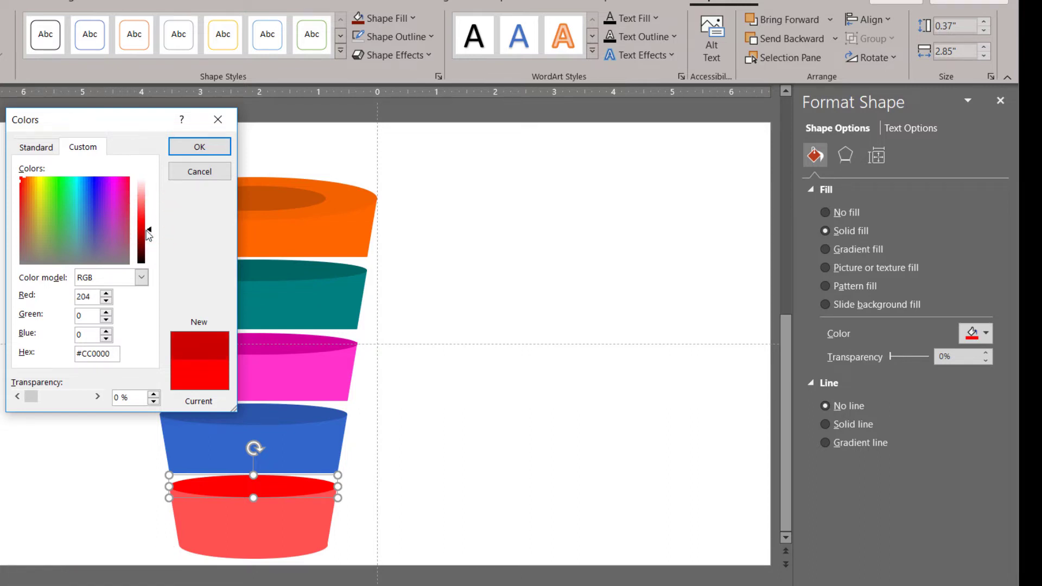
left_click(211, 152)
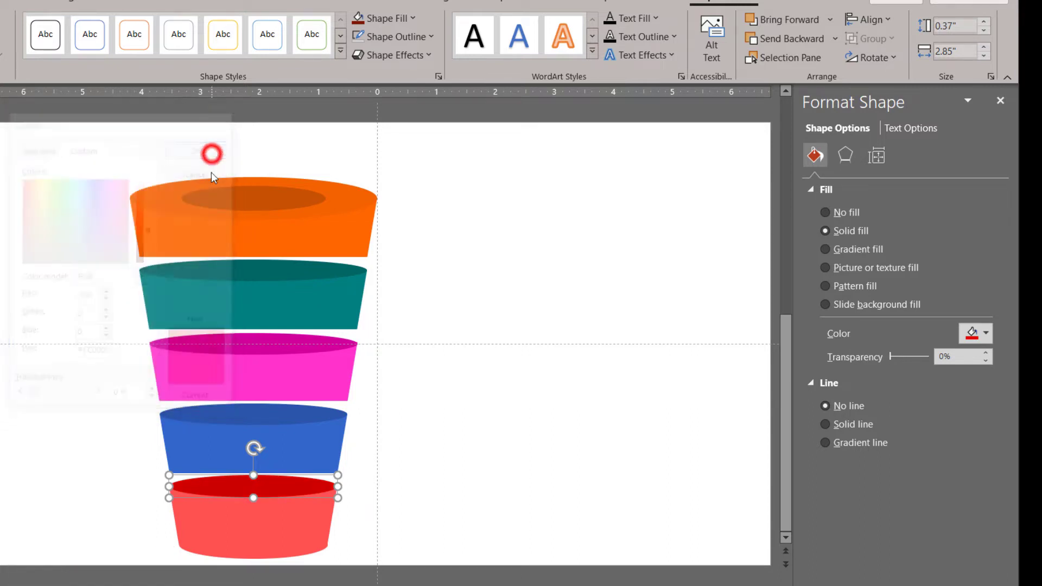
left_click(264, 417)
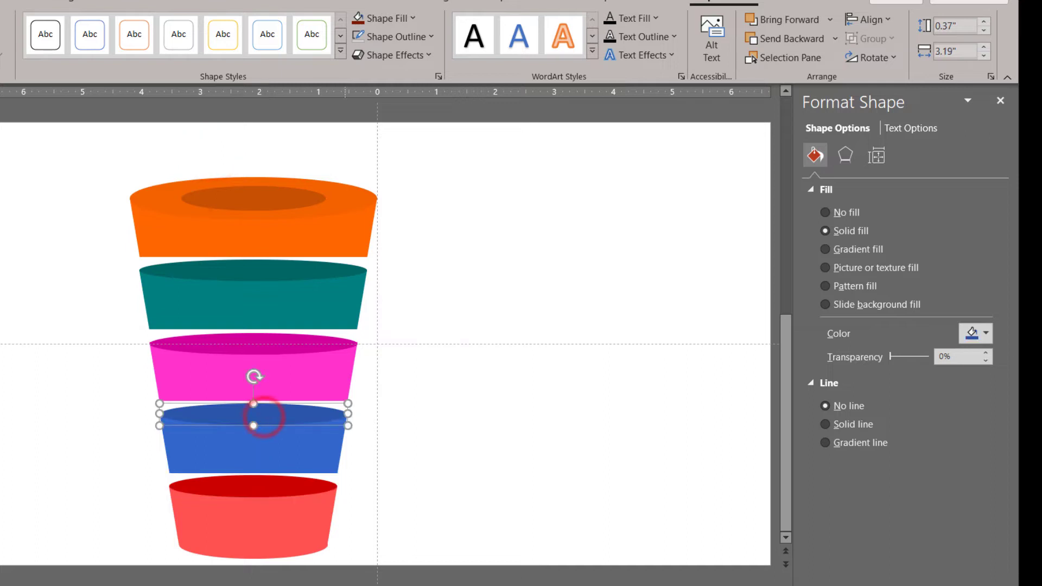
Recolor the blue fourth-segment cap ellipse to the slightly darker #2A54A8, then deselect it.
left_click(961, 338)
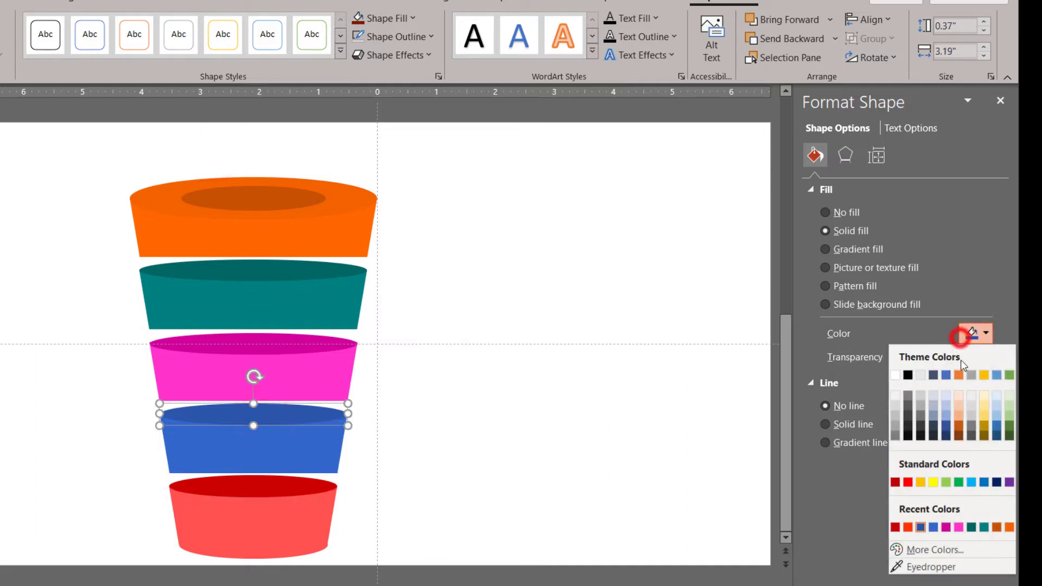
left_click(941, 548)
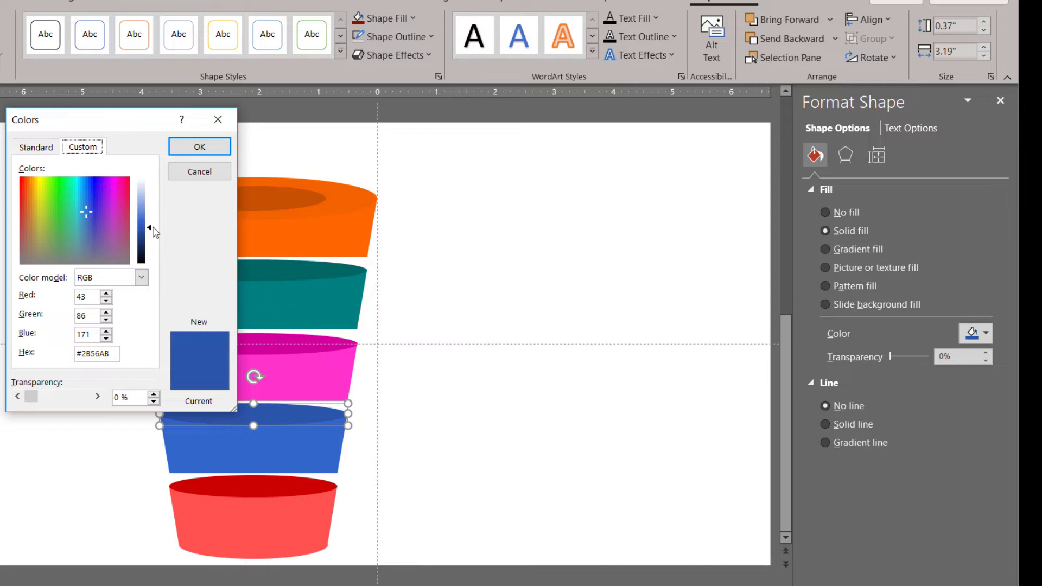
left_click_drag(150, 226, 151, 229)
left_click(220, 145)
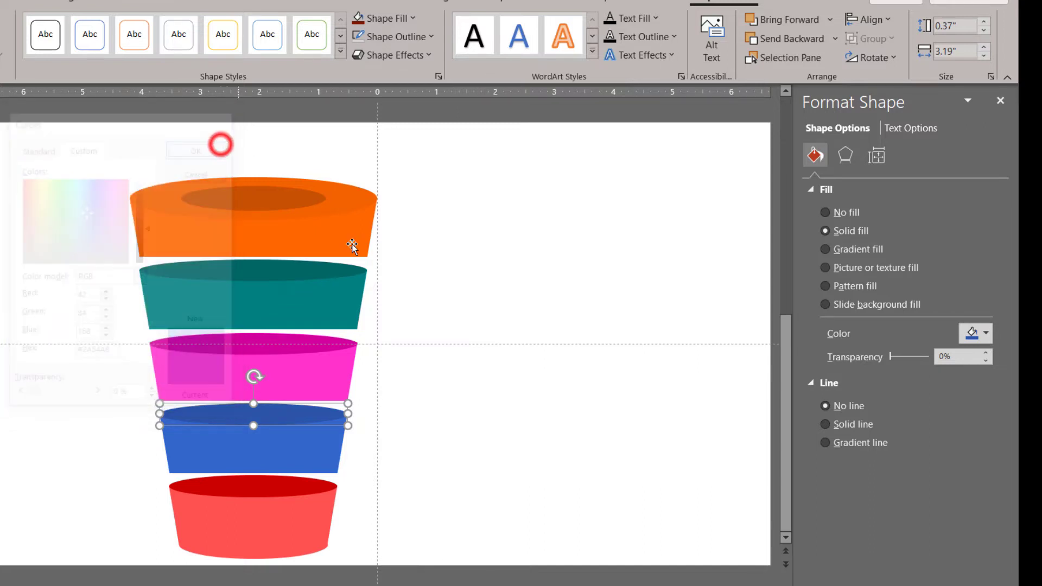
left_click(478, 392)
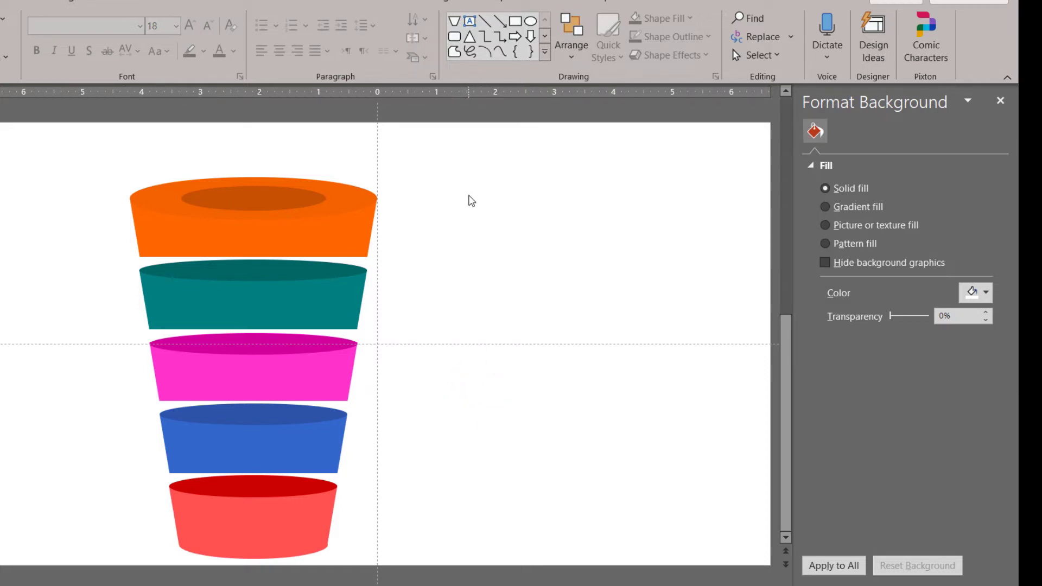
Group the top ellipse and body of the pink, blue and red tiers into single shapes.
left_click(270, 276)
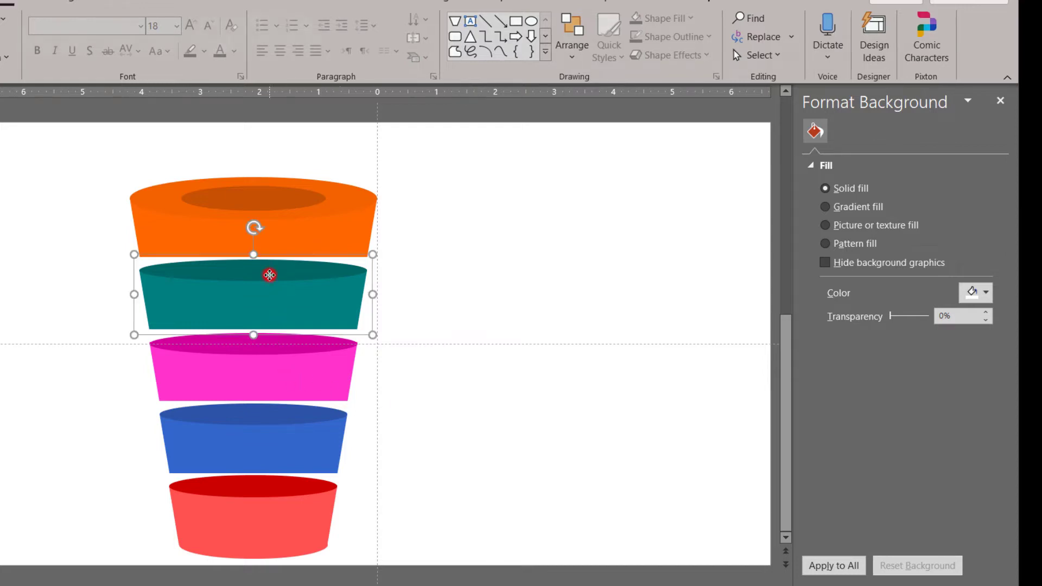
left_click(283, 352)
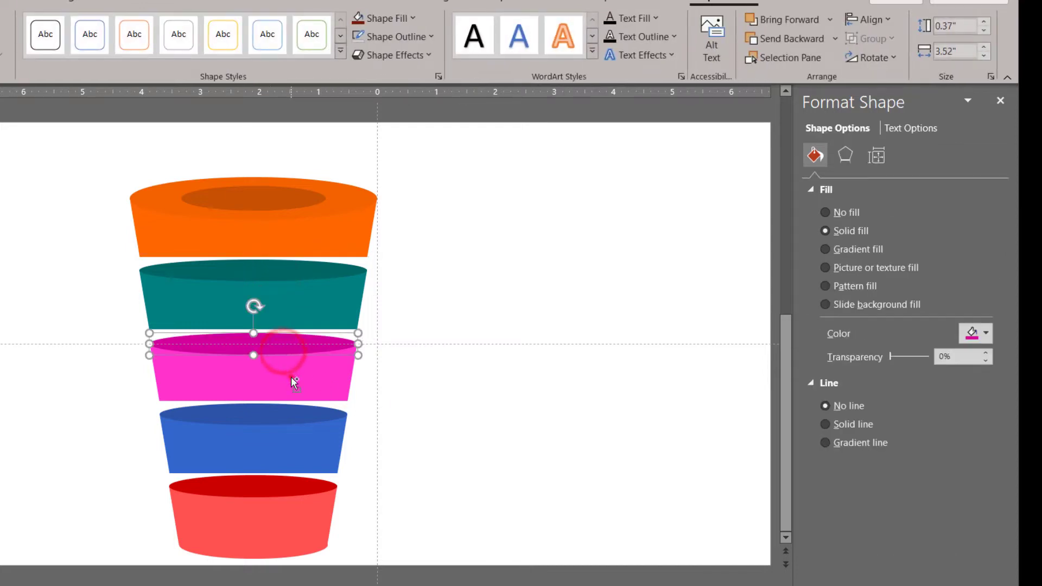
left_click(291, 375, "shift")
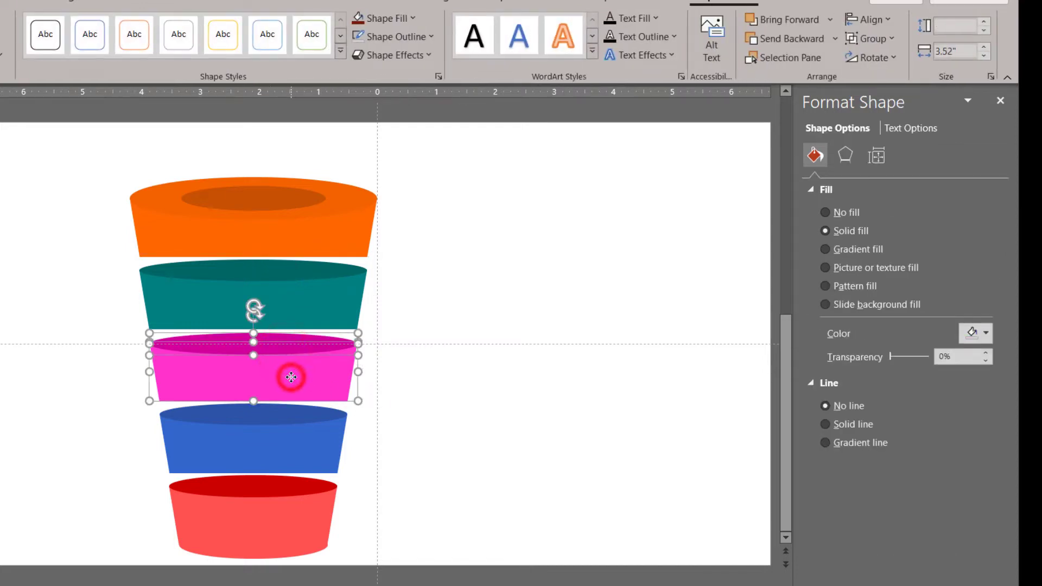
left_click(283, 415)
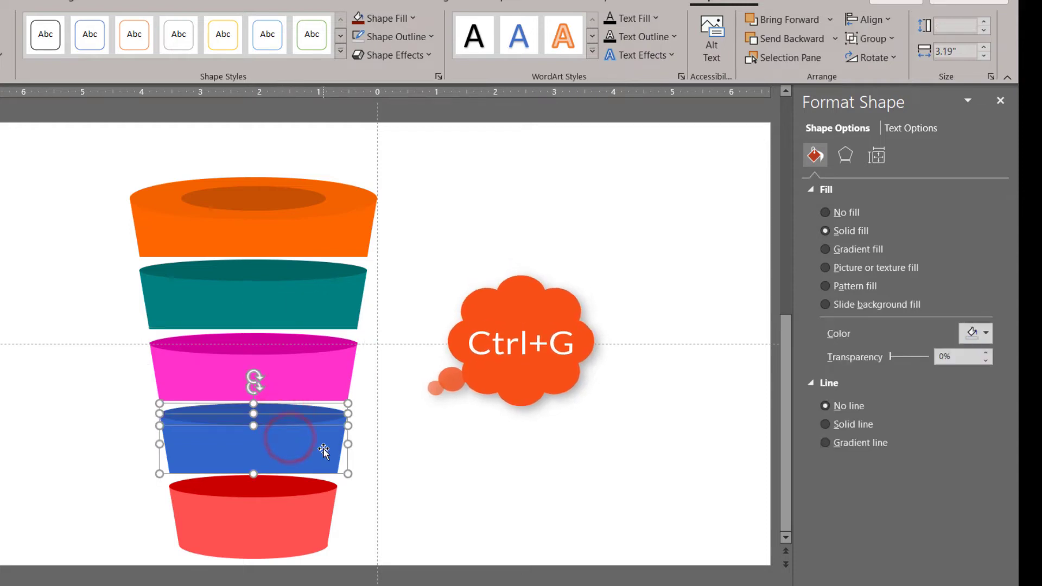
left_click(296, 453, "shift")
left_click(288, 494)
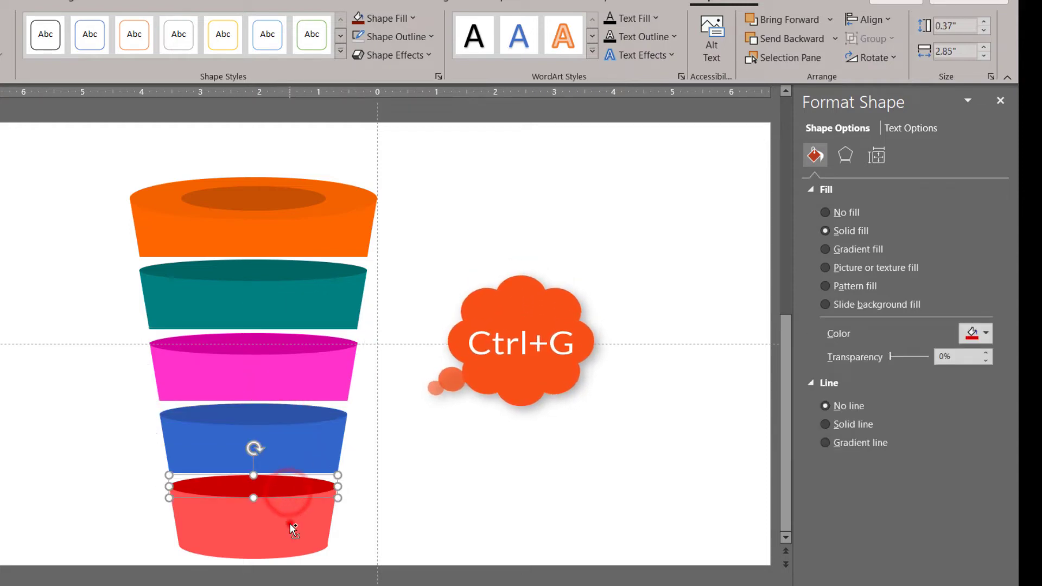
left_click(290, 523, "shift")
key("ctrl+g")
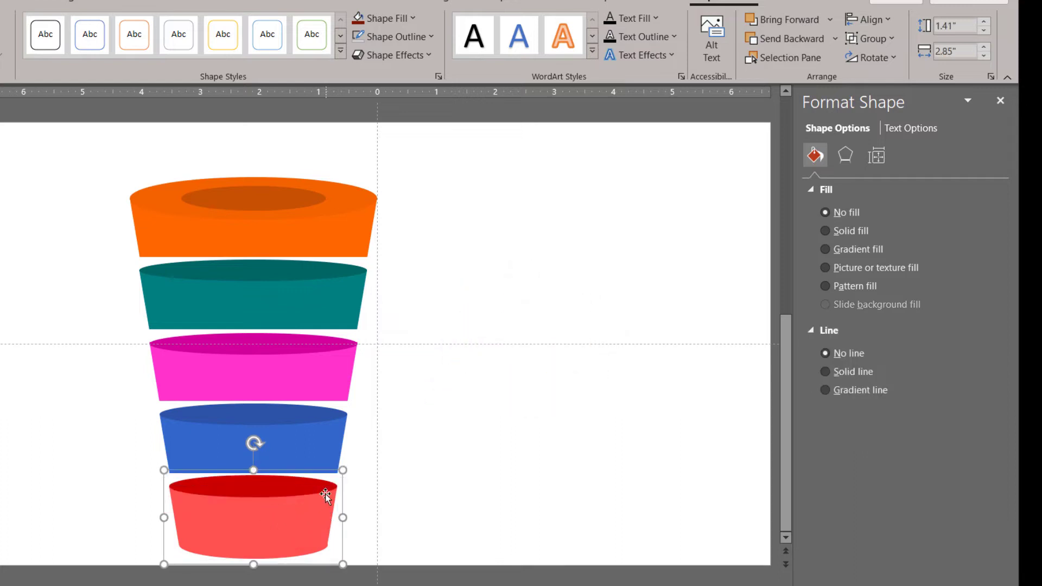
Draw a 0.8"-tall rectangle bar from the orange tier and send it behind the funnel.
left_click(505, 220)
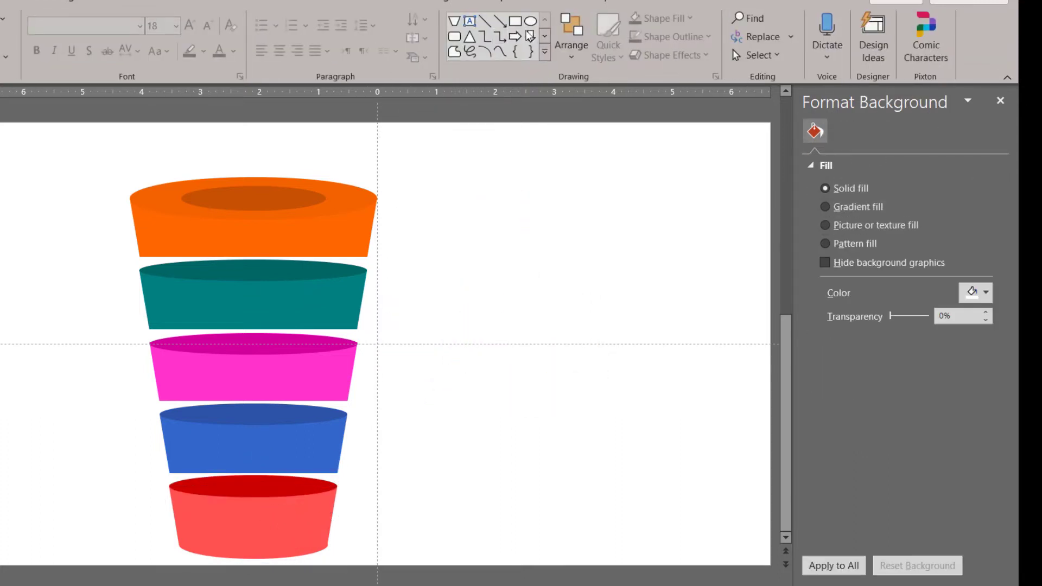
left_click(515, 22)
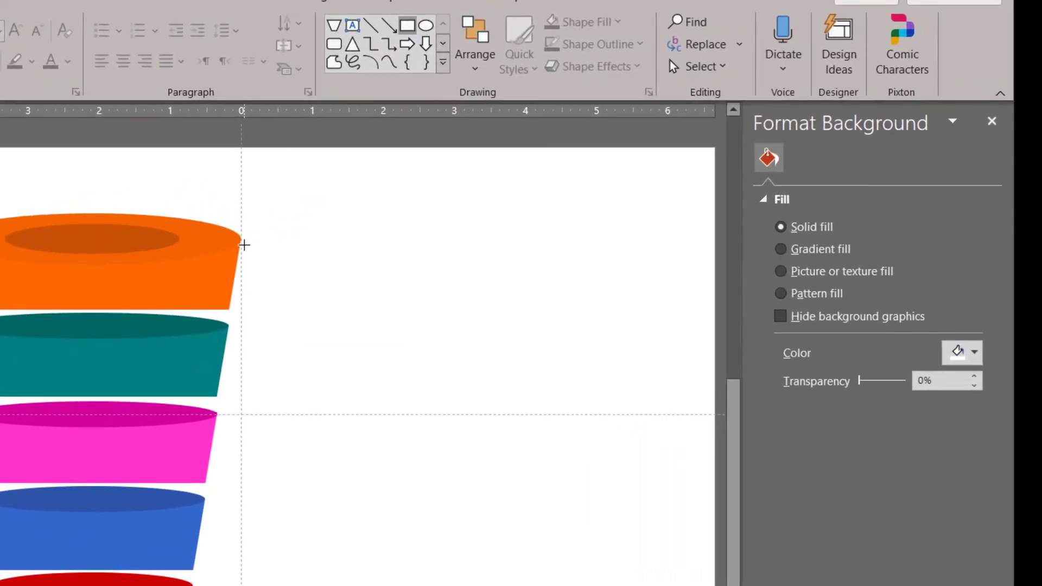
left_click_drag(243, 245, 661, 297)
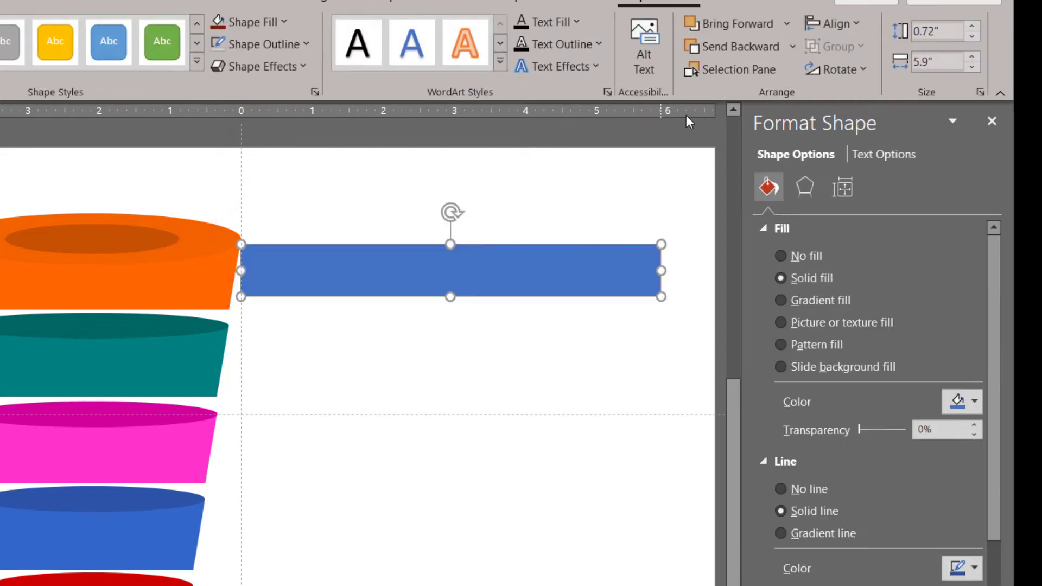
left_click(973, 26)
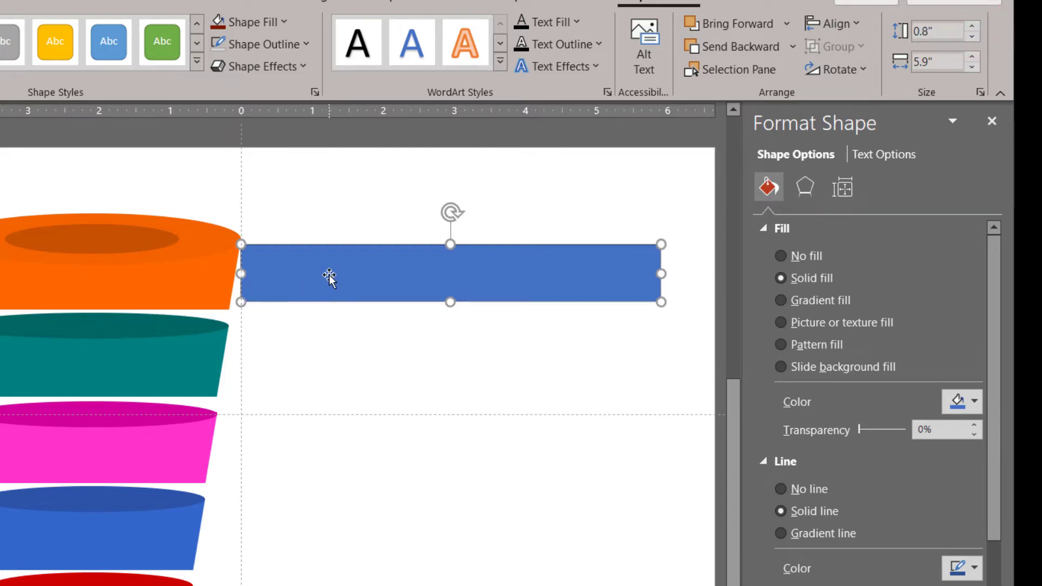
left_click_drag(330, 277, 314, 276)
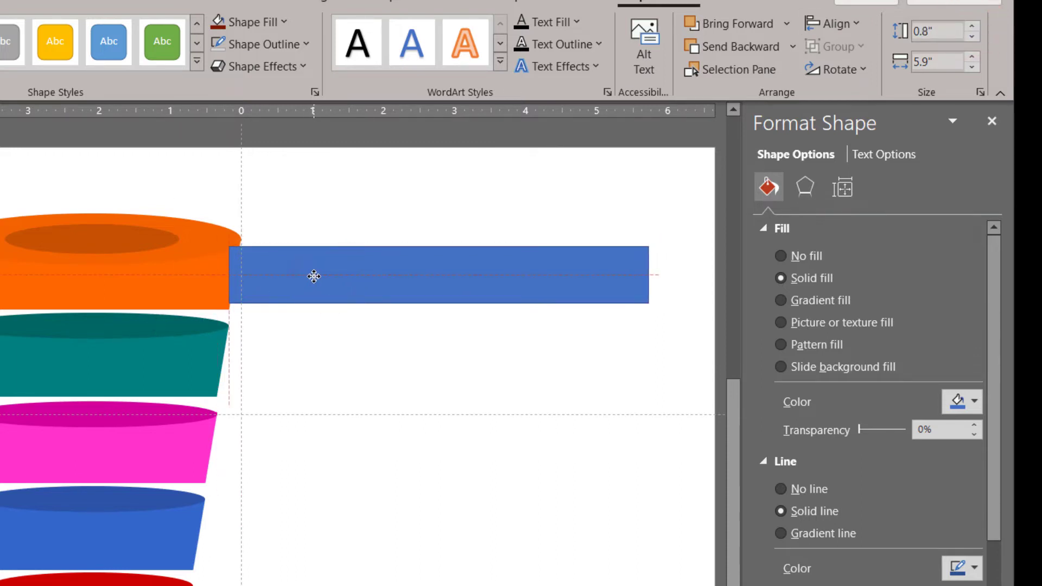
right_click(314, 276)
left_click(386, 417)
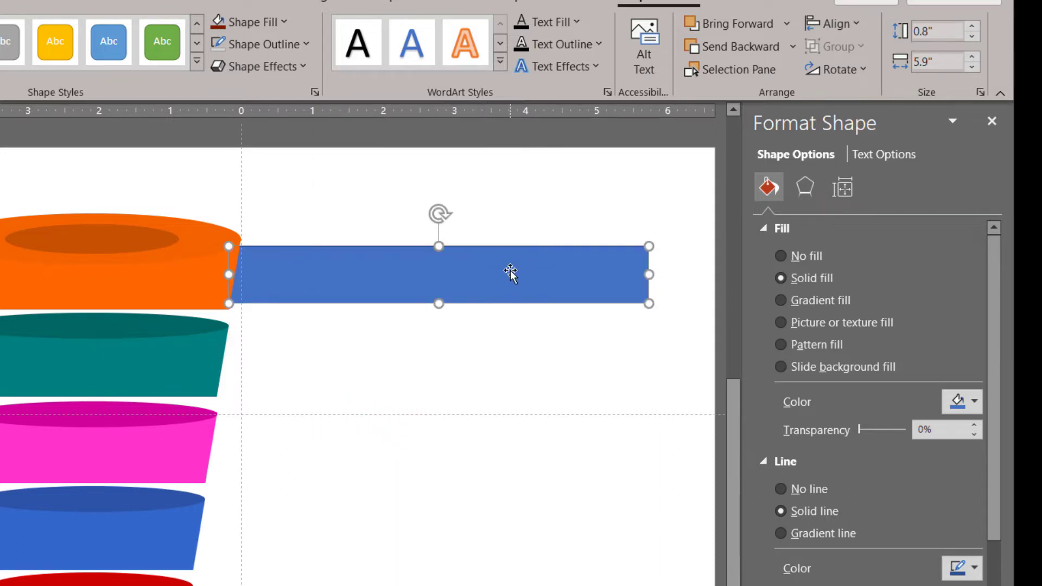
Remove the bar's outline and eyedropper its fill from the orange tier.
left_click(266, 44)
left_click(327, 305)
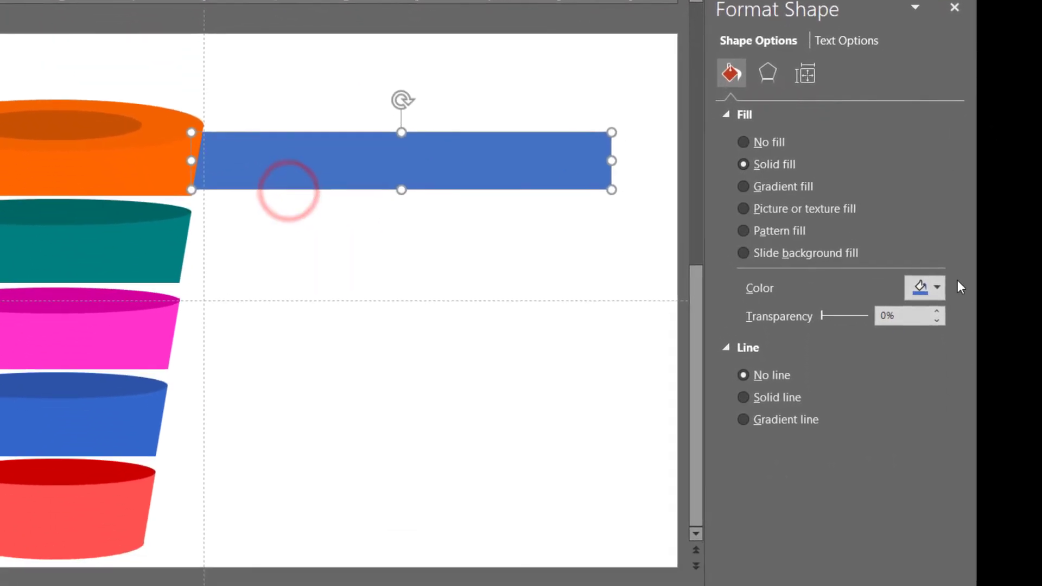
left_click(944, 345)
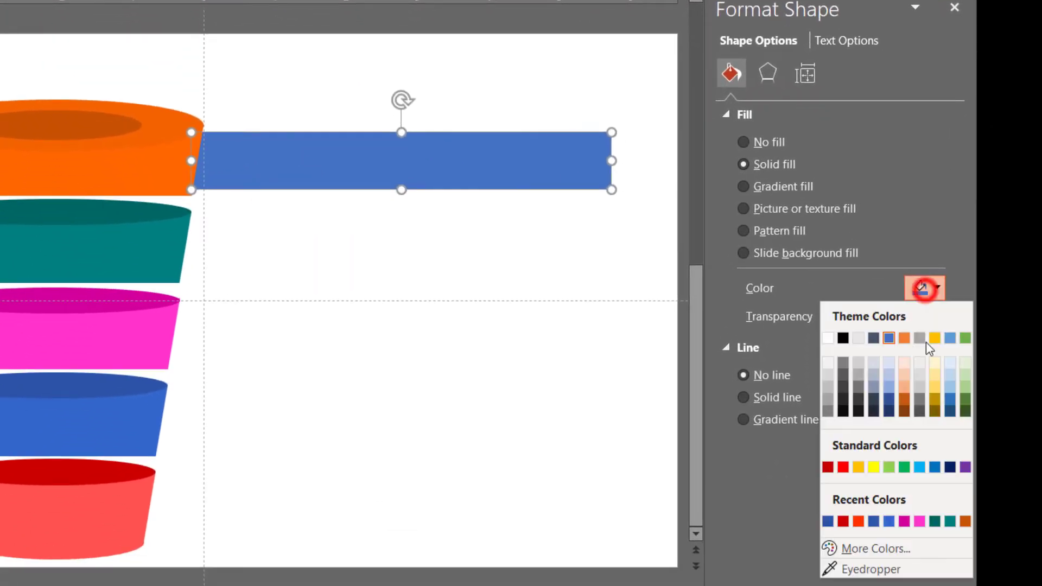
left_click(847, 569)
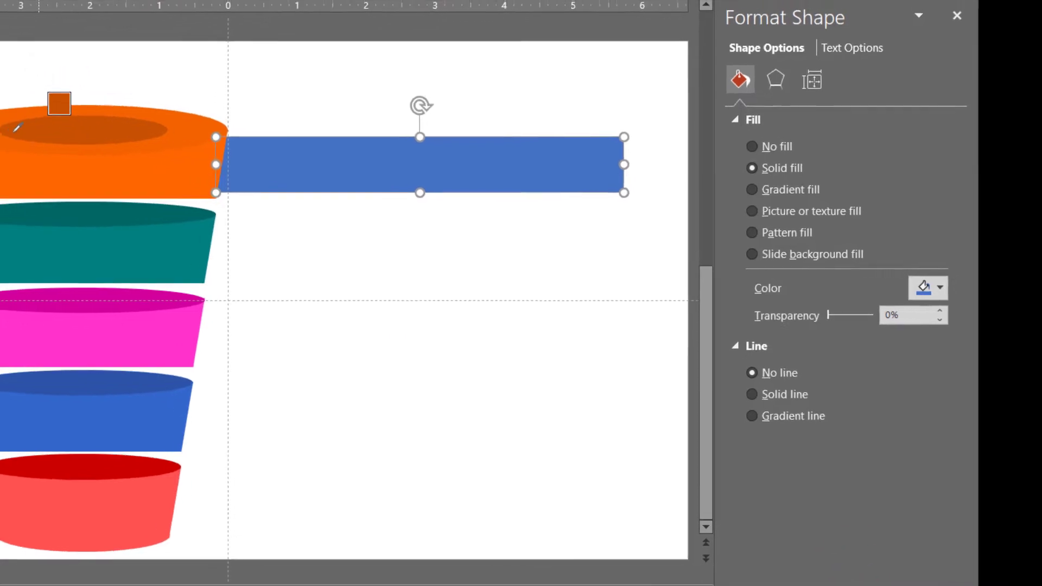
left_click(97, 143)
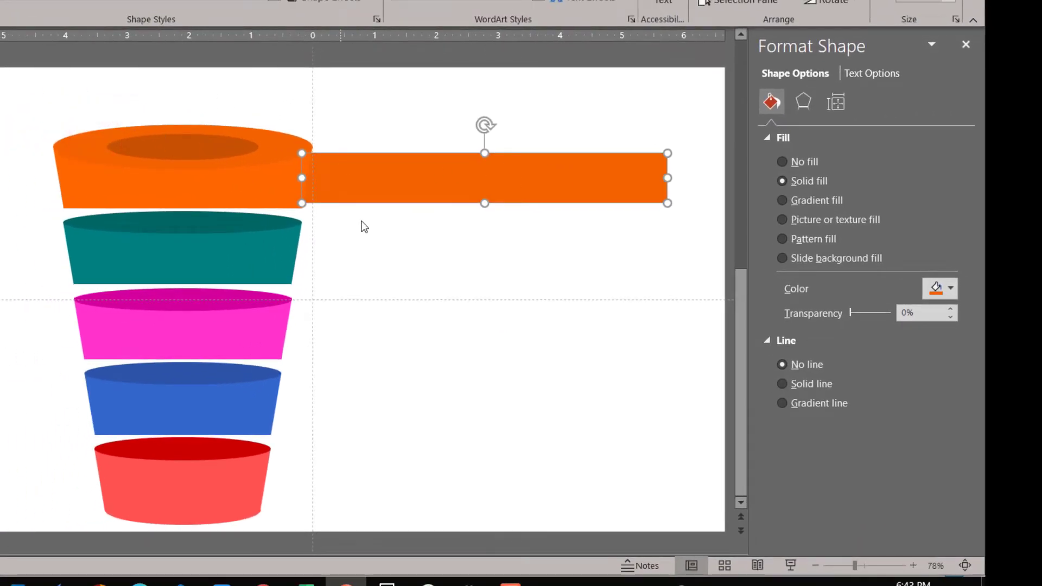
Duplicate the orange bar beside the teal tier, send it behind, and eyedropper it teal.
key("ctrl+d")
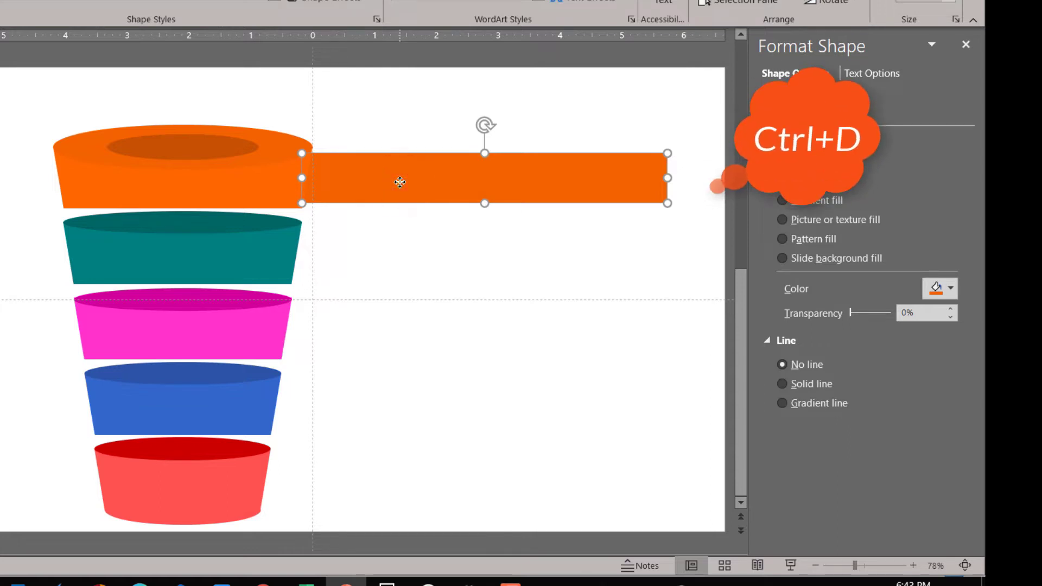
left_click_drag(417, 184, 408, 250)
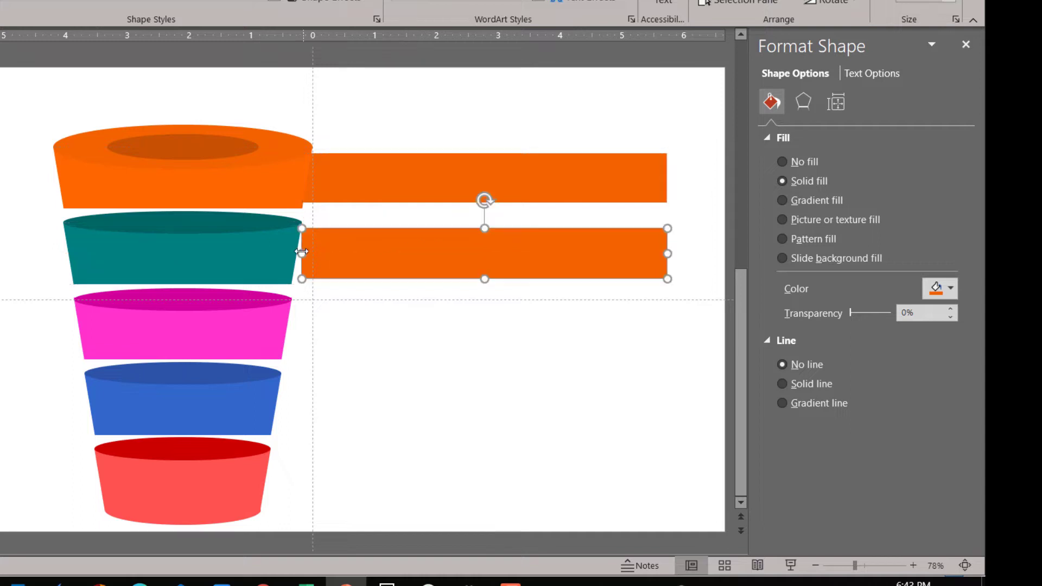
left_click_drag(293, 251, 291, 251)
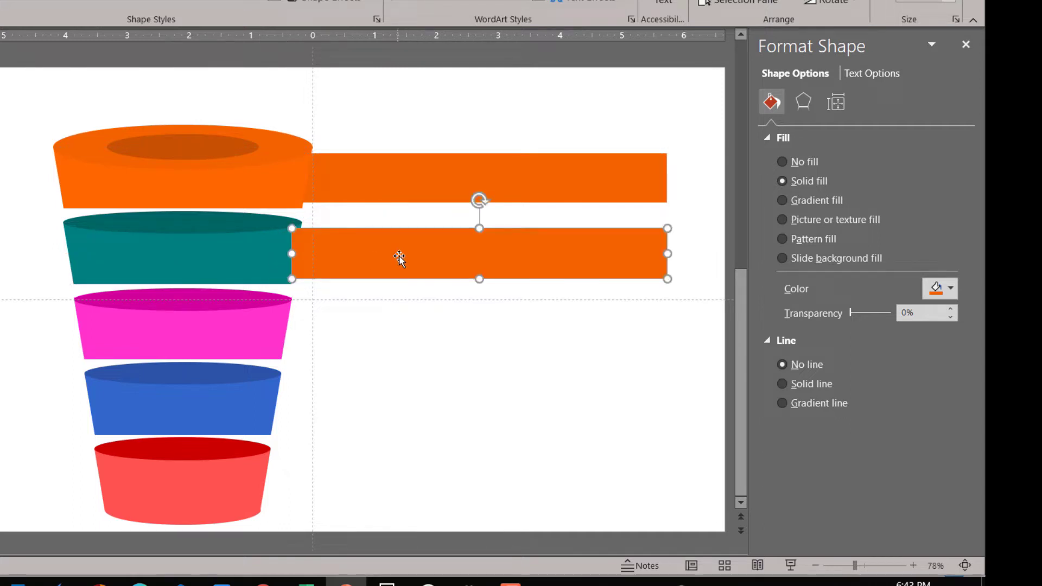
right_click(567, 253)
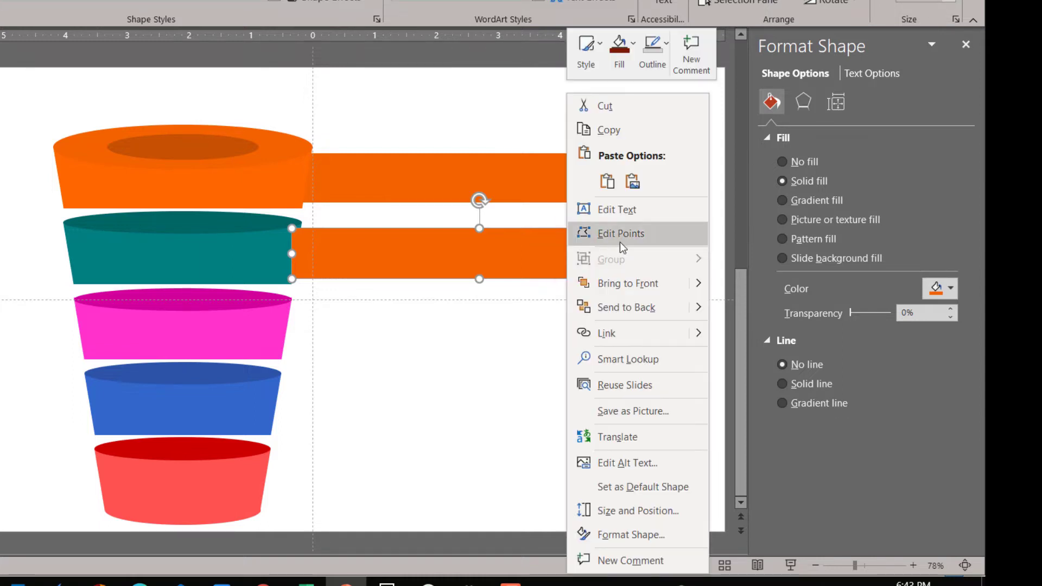
left_click(622, 302)
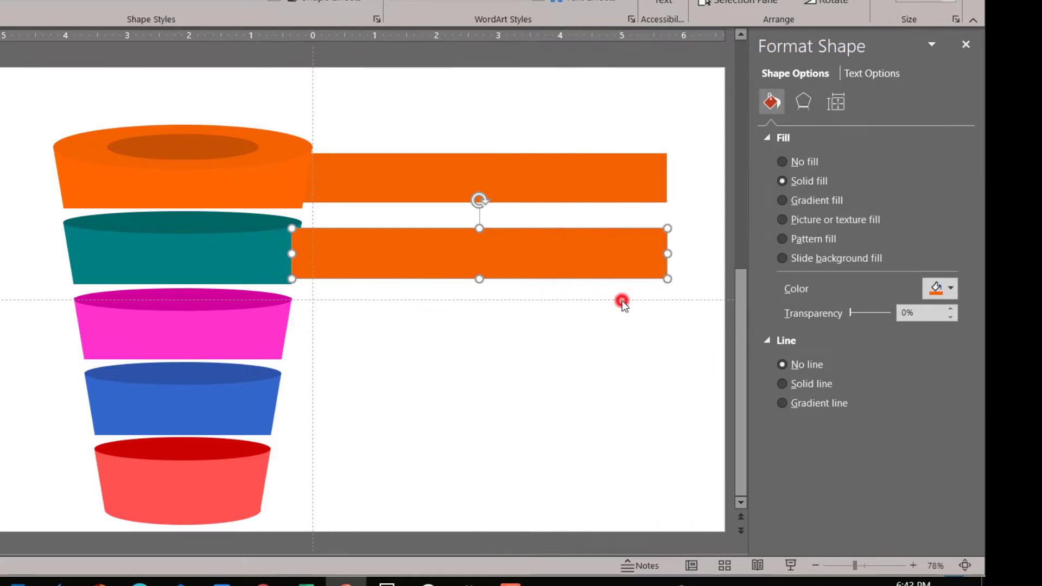
left_click(934, 289)
left_click(887, 532)
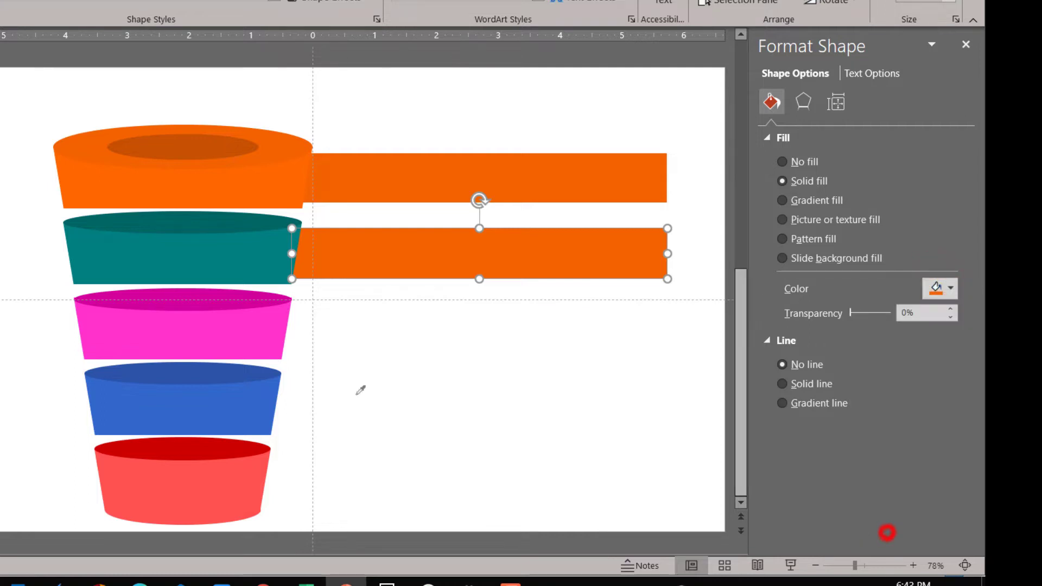
left_click(231, 222)
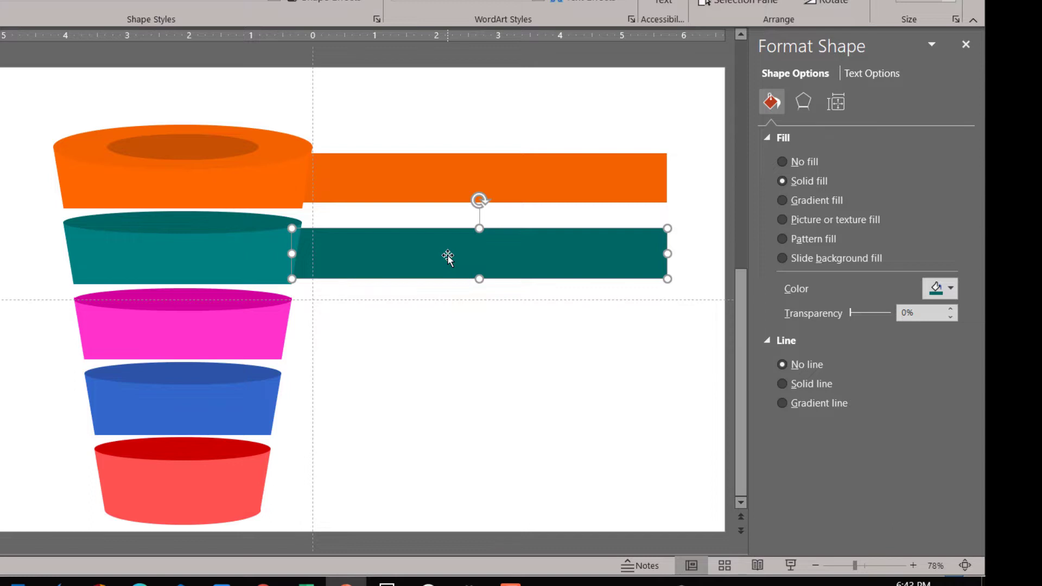
Make two more bar copies and tuck the third-row bar behind the pink tier.
key("ctrl+d")
key("ctrl+d")
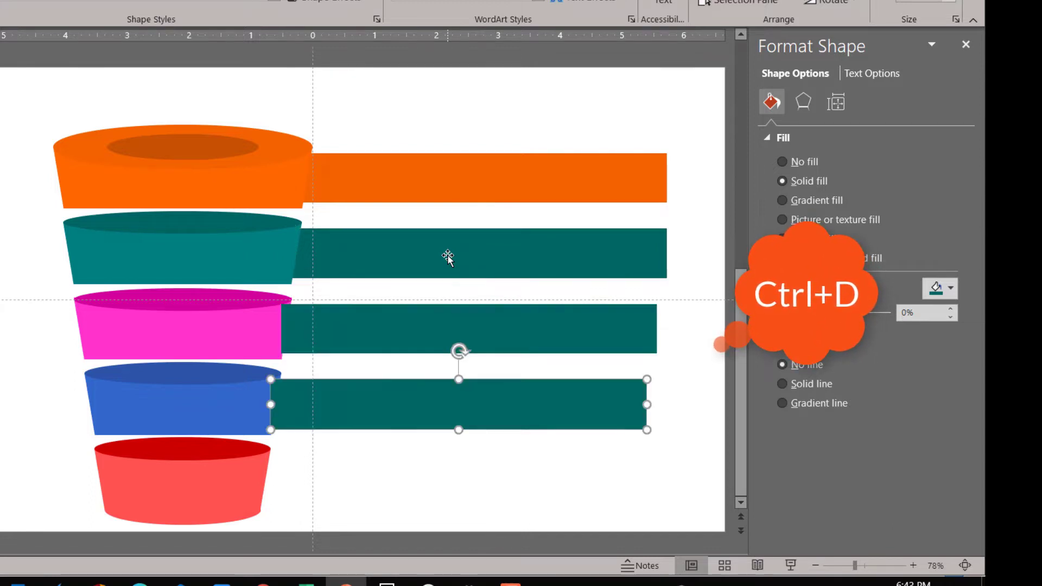
key("ctrl+d")
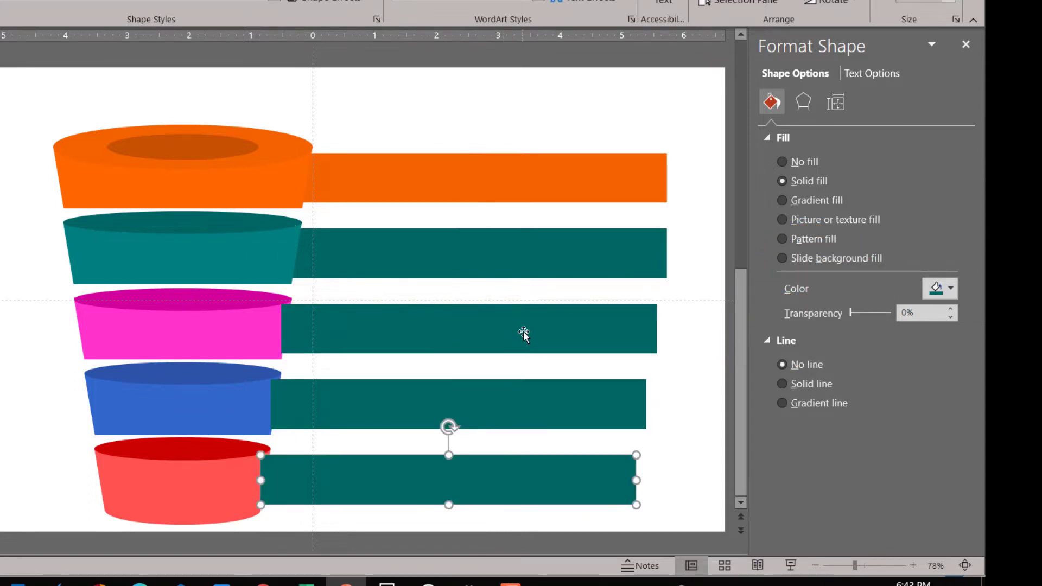
left_click_drag(523, 332, 515, 335)
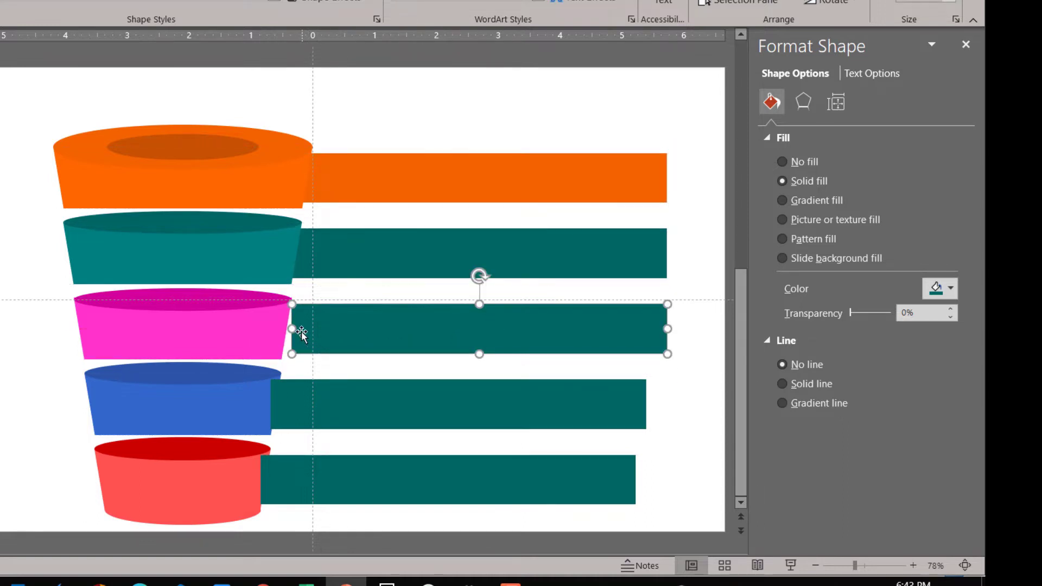
left_click_drag(292, 329, 282, 330)
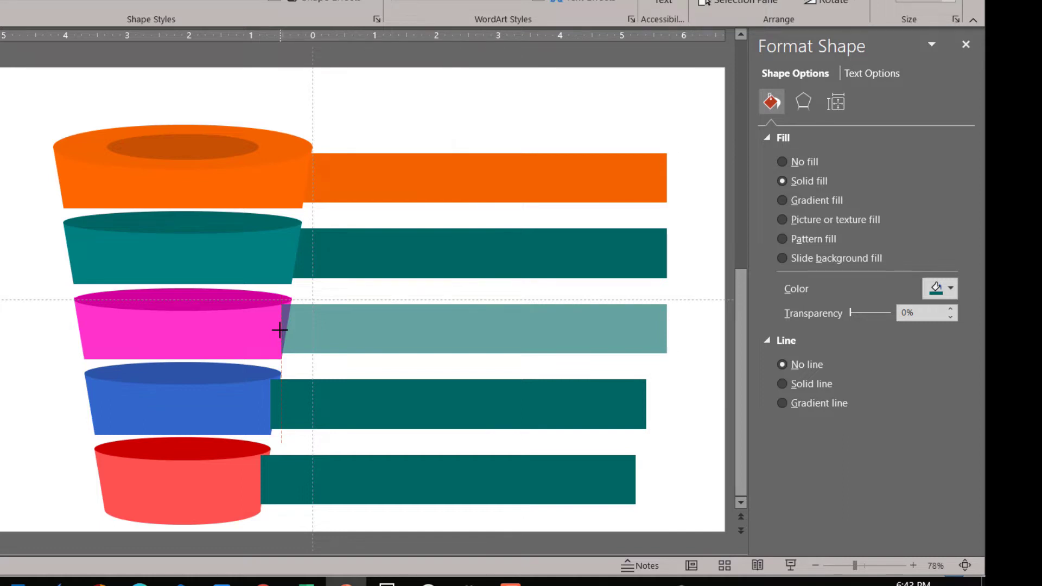
left_click_drag(276, 330, 282, 330)
right_click(353, 333)
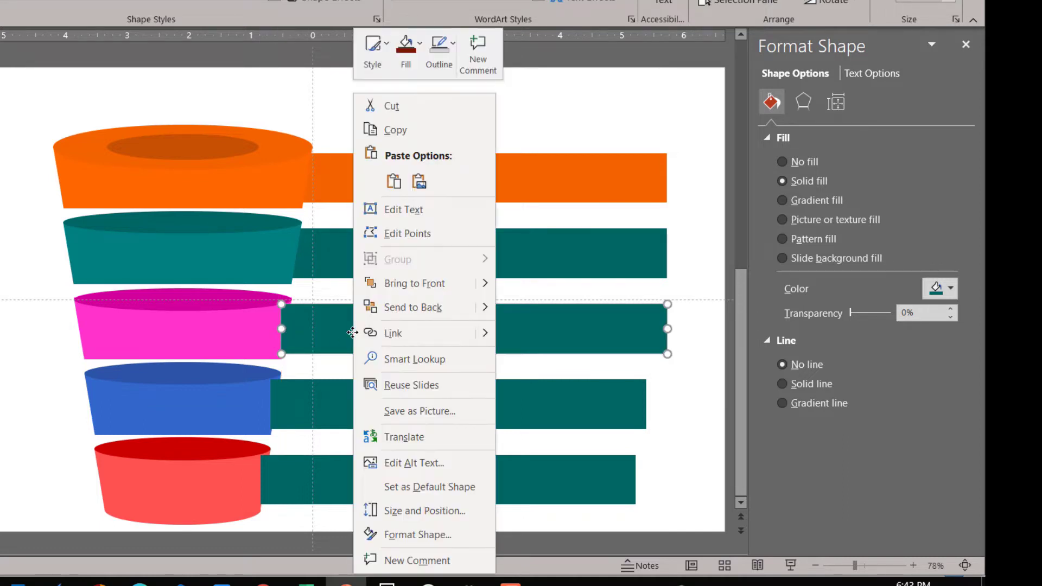
left_click(411, 312)
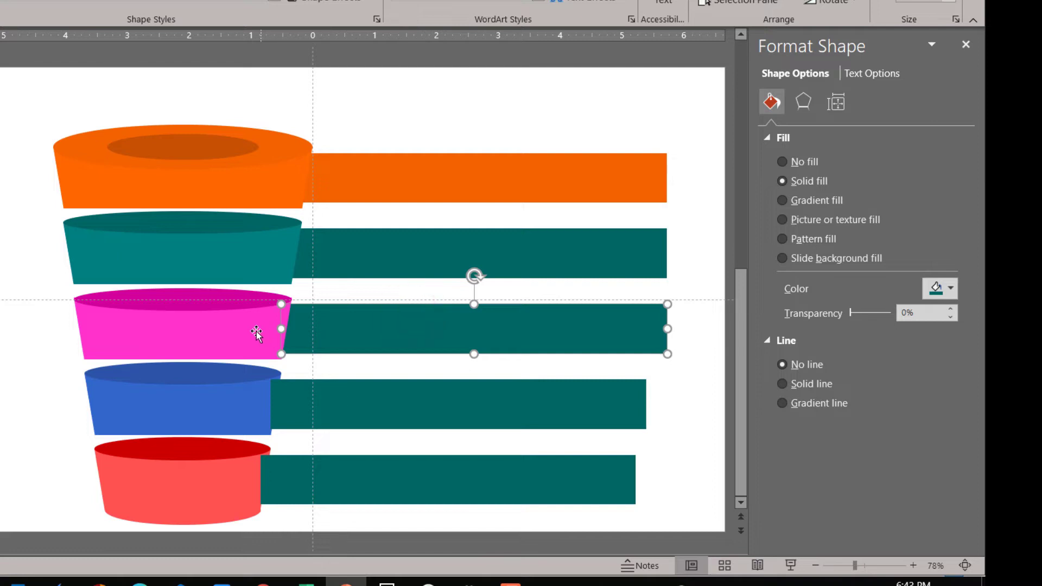
Recolour the third-row bar magenta by sampling the pink tier.
left_click(937, 288)
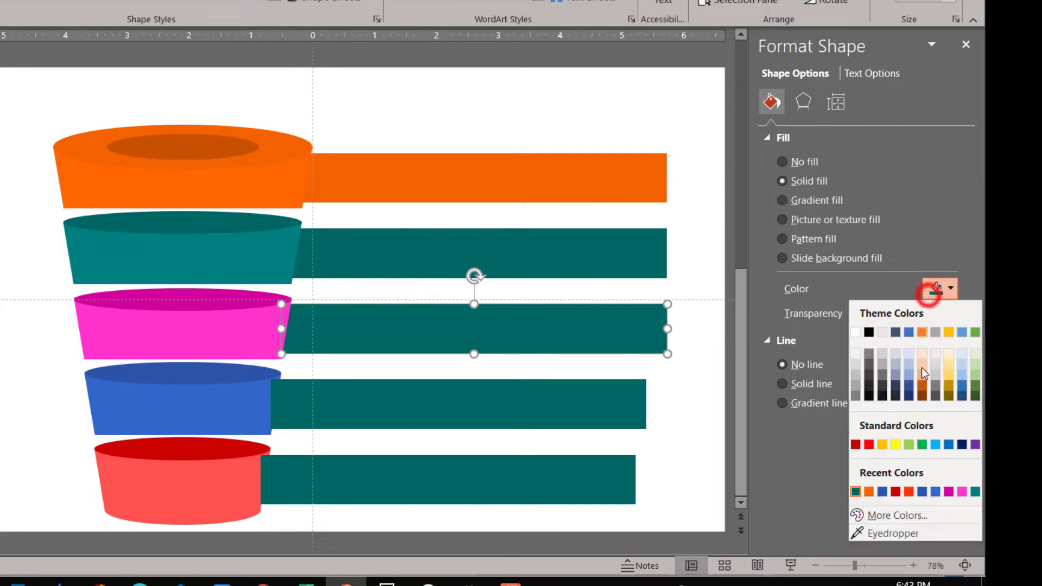
left_click(895, 535)
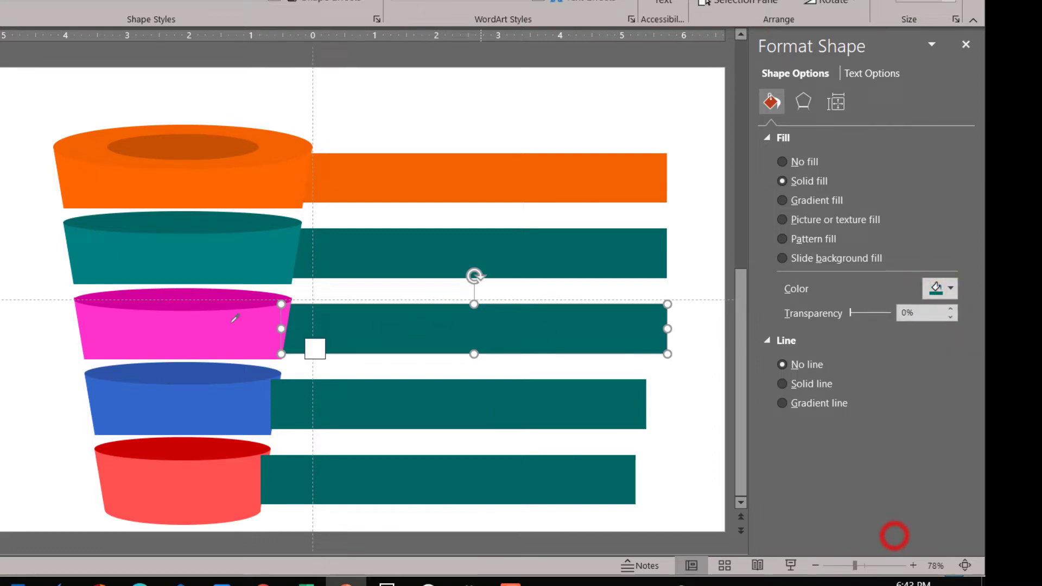
left_click(191, 299)
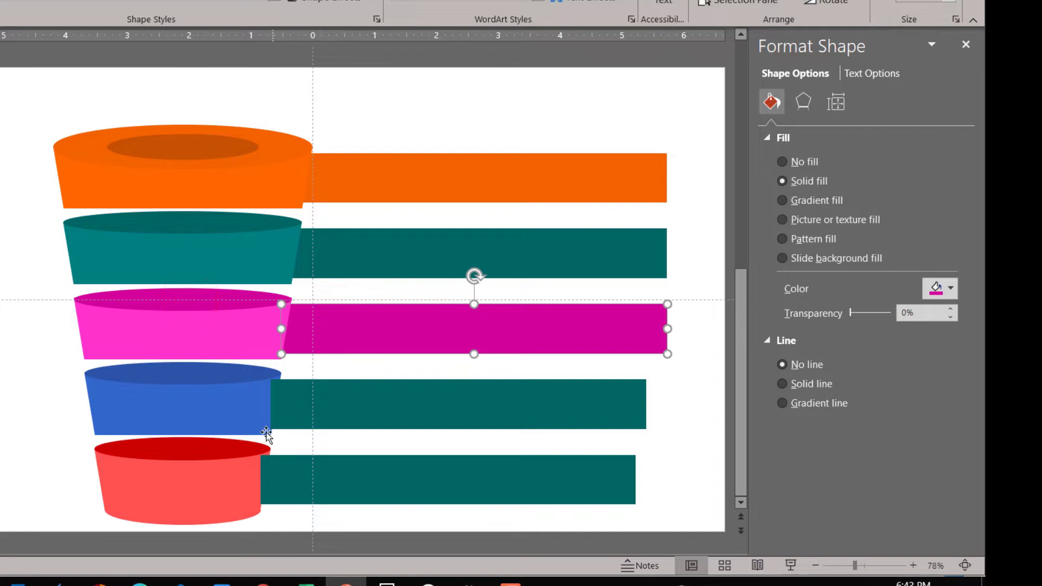
left_click(292, 408)
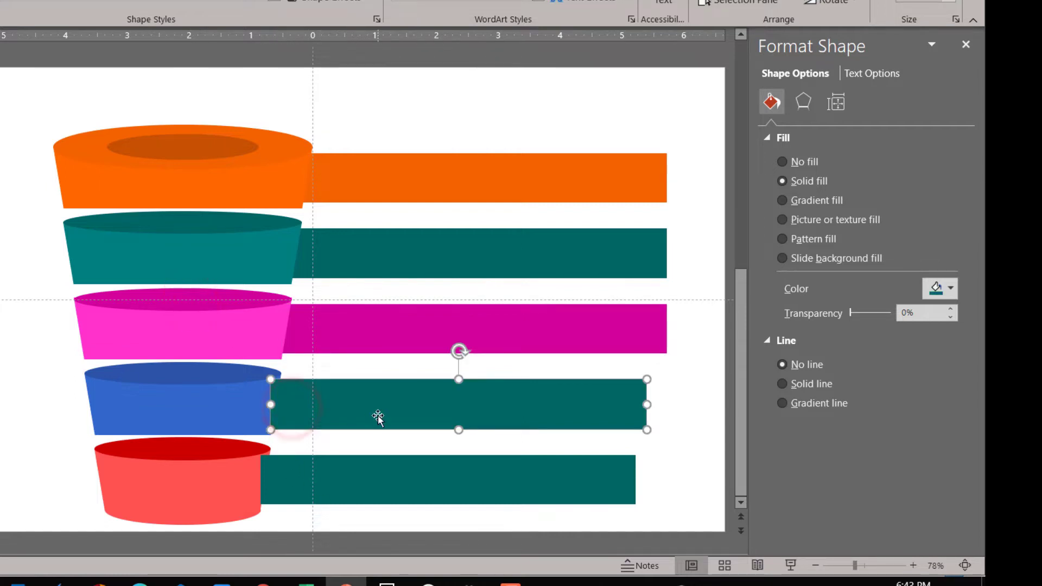
Align the fourth bar, extend it under the blue tier, send it back and colour it blue.
left_click_drag(378, 417, 395, 418)
mouse_move(551, 411)
left_mouse_down()
mouse_move(542, 410)
mouse_move(551, 410)
left_mouse_up()
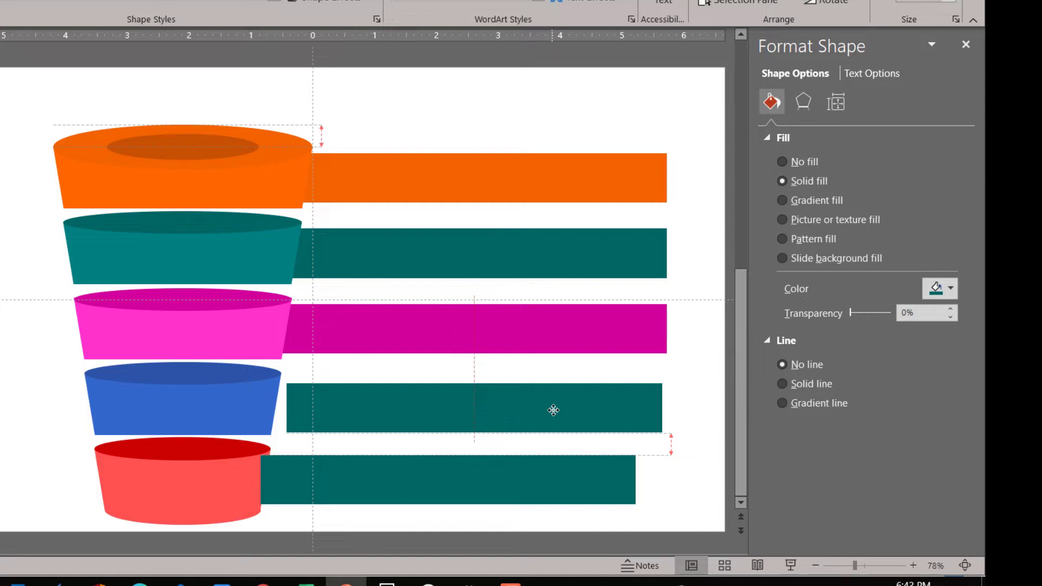
left_click_drag(553, 410, 555, 410)
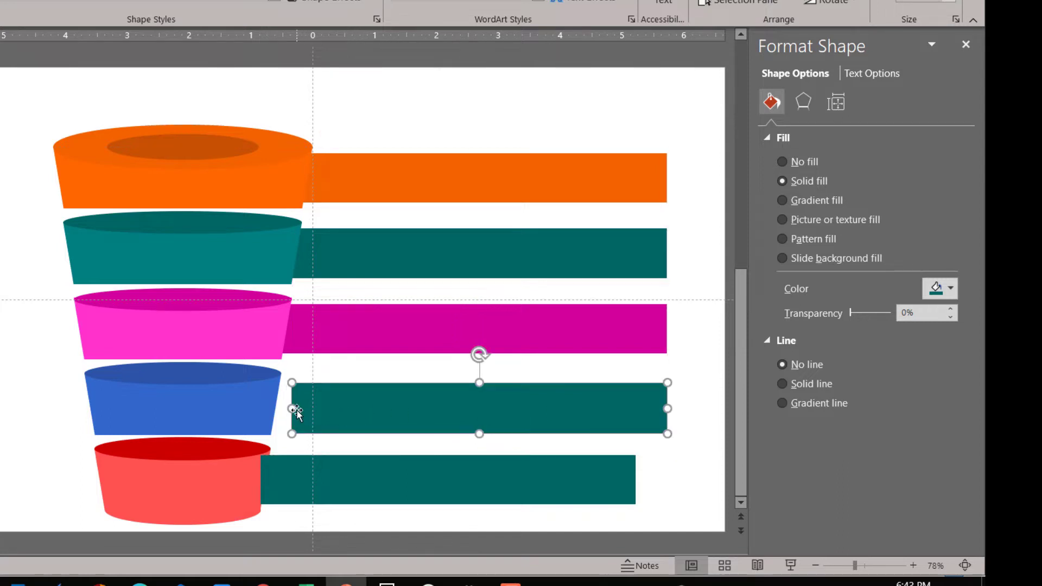
left_click_drag(407, 412, 408, 407)
left_click_drag(292, 408, 268, 408)
right_click(349, 414)
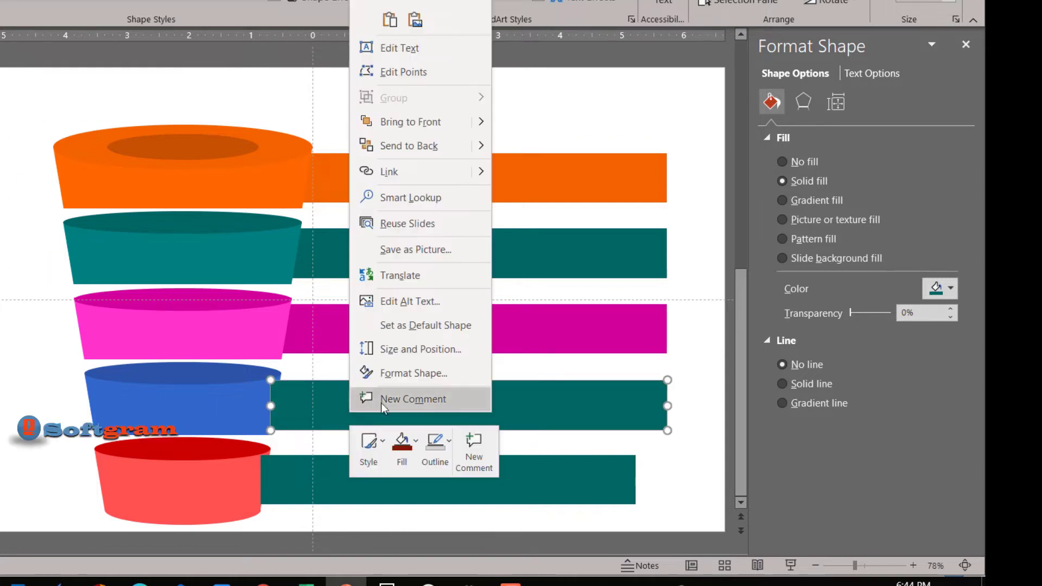
left_click(426, 147)
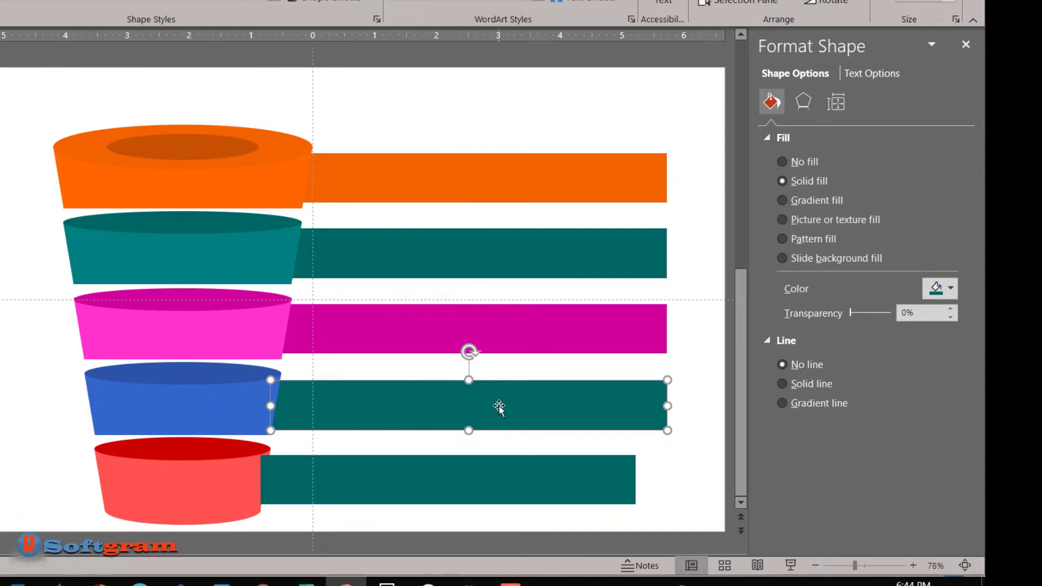
left_click(927, 291)
left_click(893, 532)
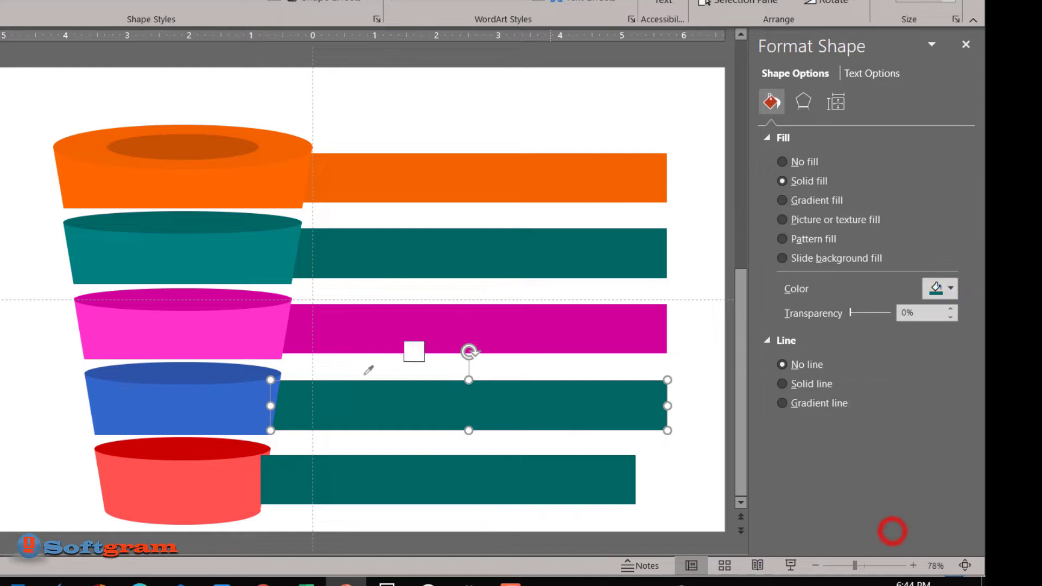
left_click(256, 370)
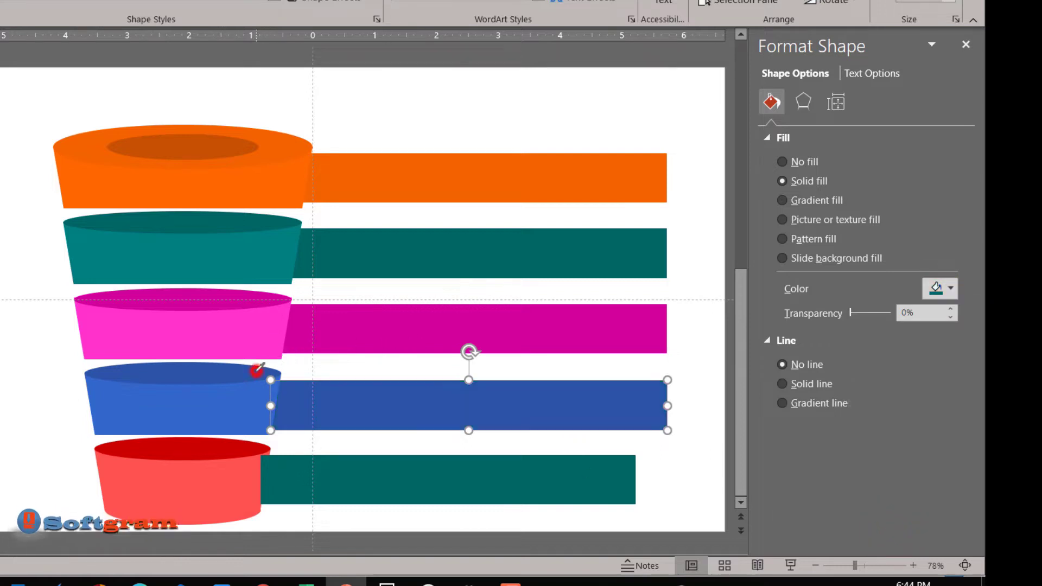
Align the bottom bar, stretch it under the red tier and send it behind.
left_click(498, 481)
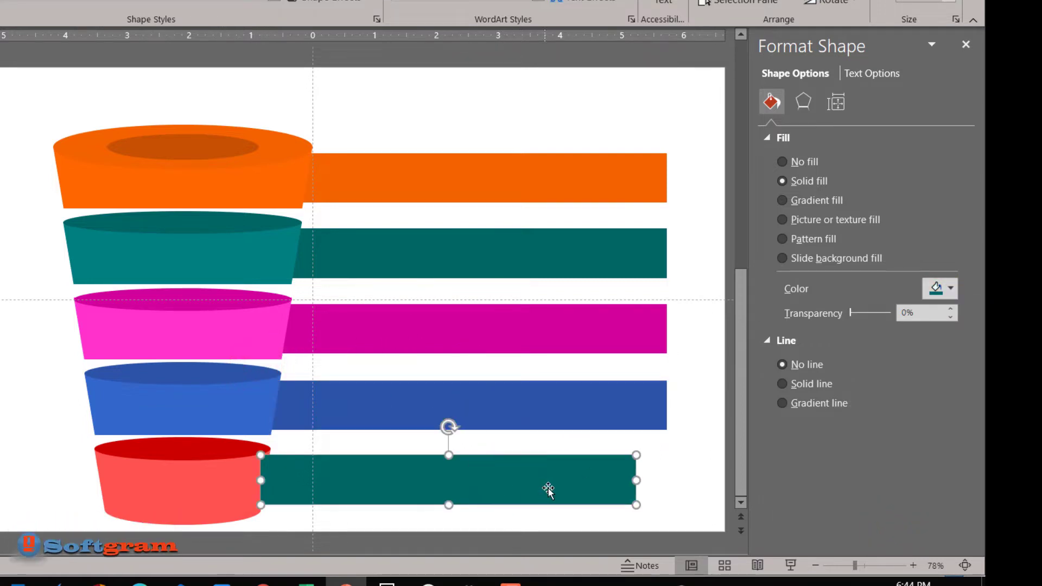
left_click_drag(523, 487, 554, 486)
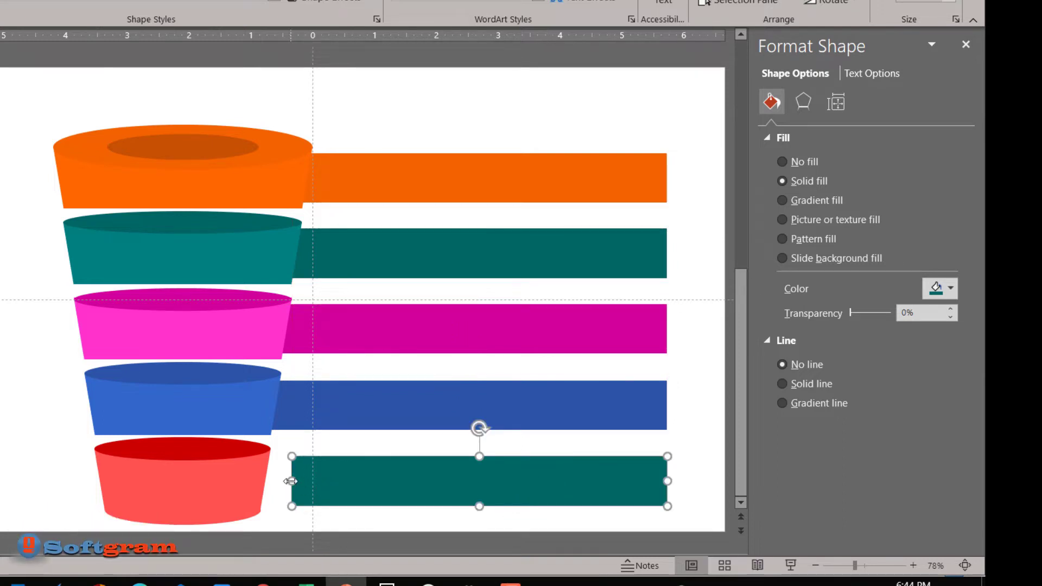
left_click_drag(291, 482, 265, 485)
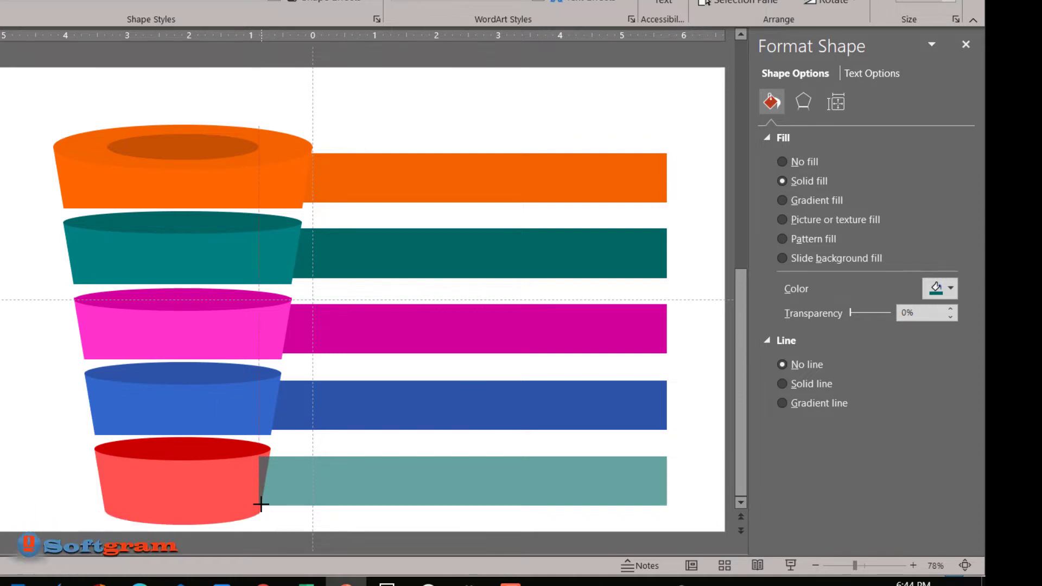
left_click_drag(265, 485, 260, 500)
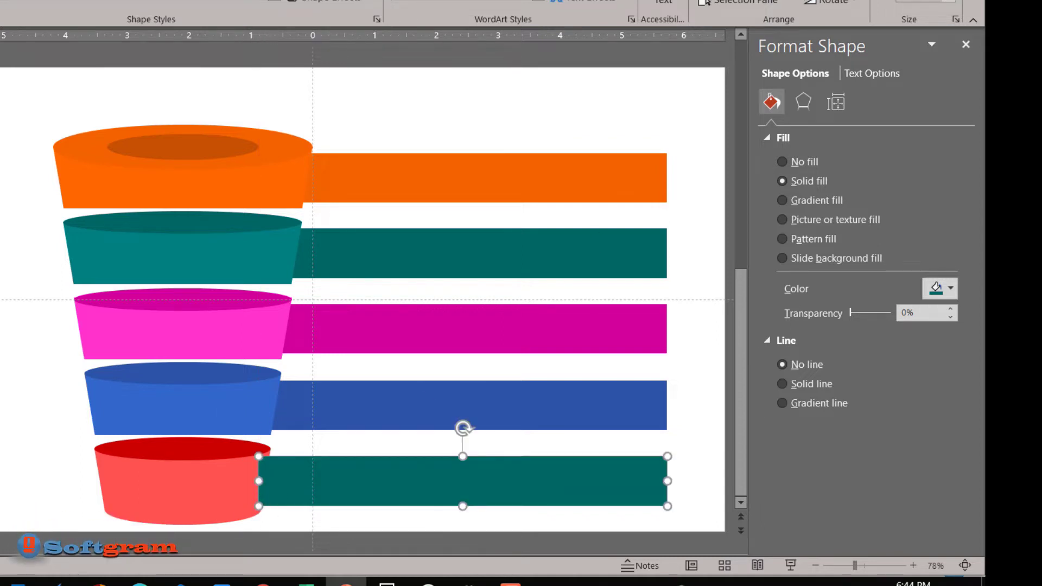
right_click(535, 486)
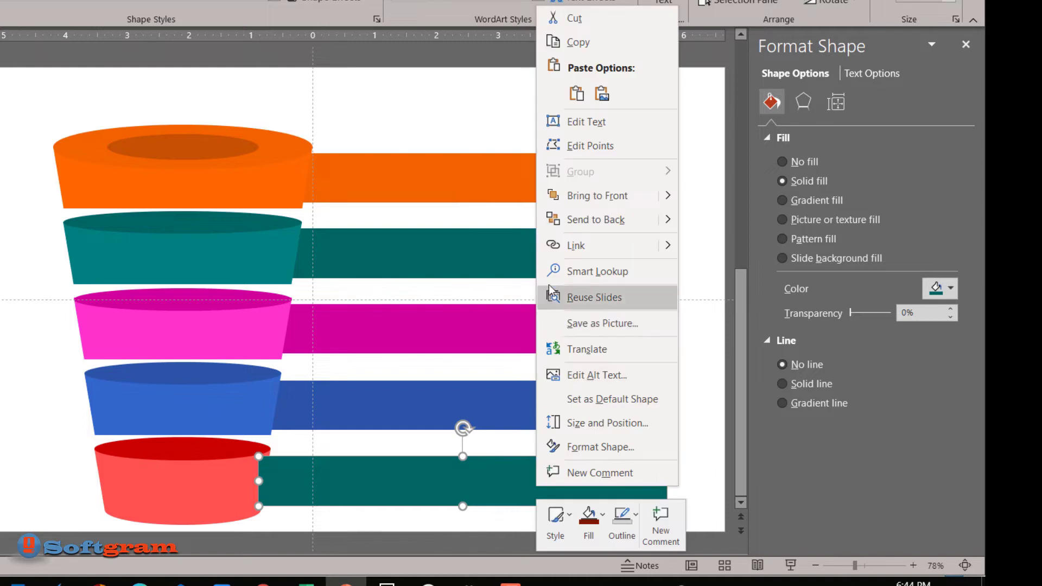
left_click(578, 221)
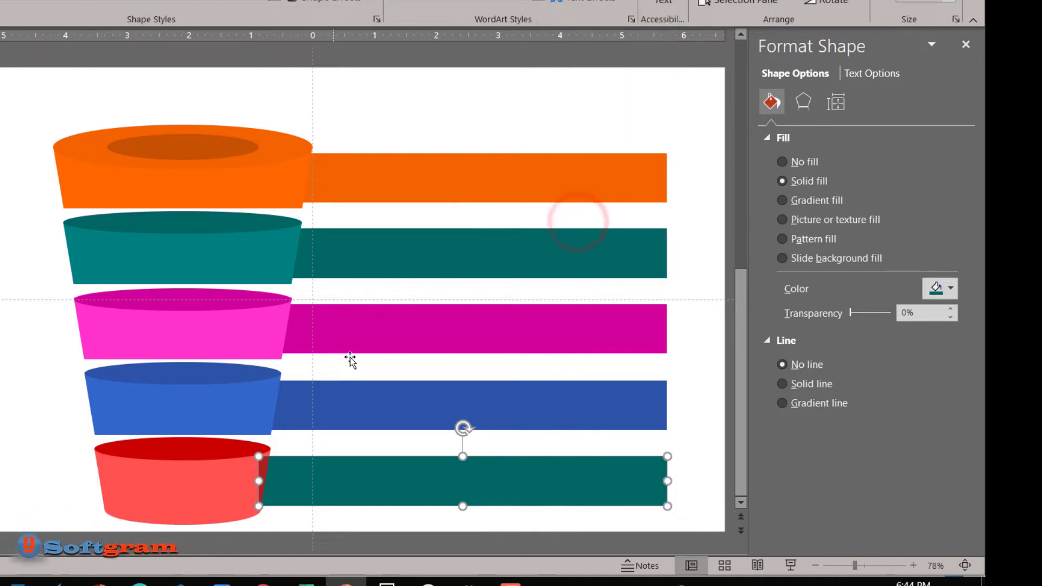
right_click(434, 476)
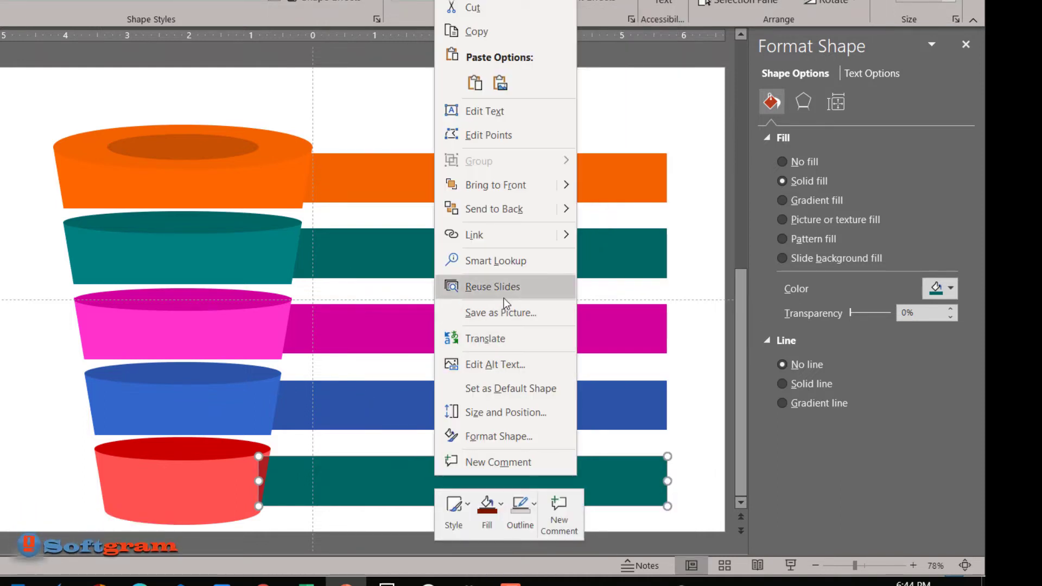
left_click(503, 214)
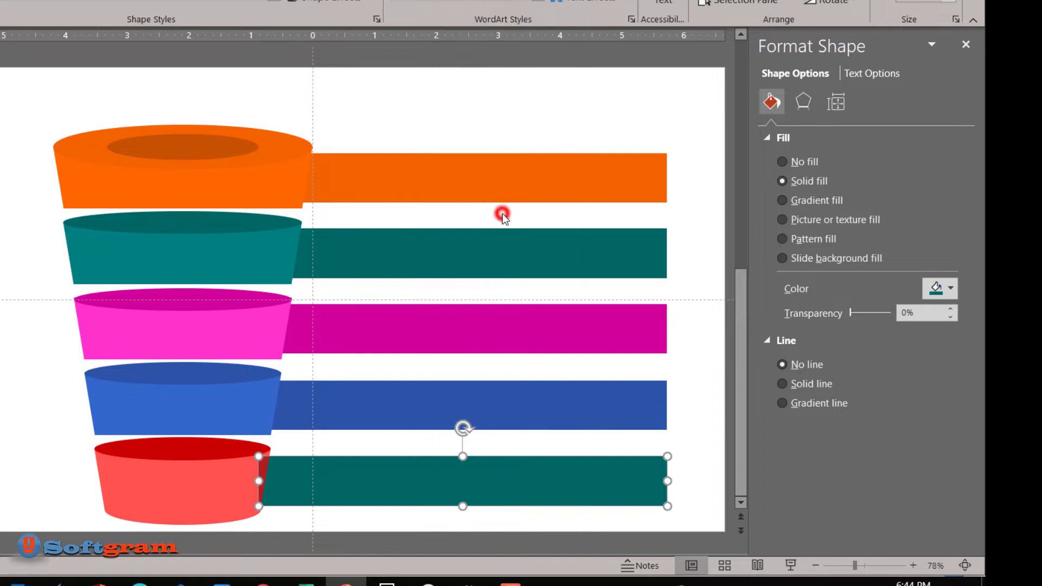
left_click(432, 521)
left_click(347, 486)
Colour the bottom bar red from the red tier and set that tier's transparency to 0%.
left_click(230, 477)
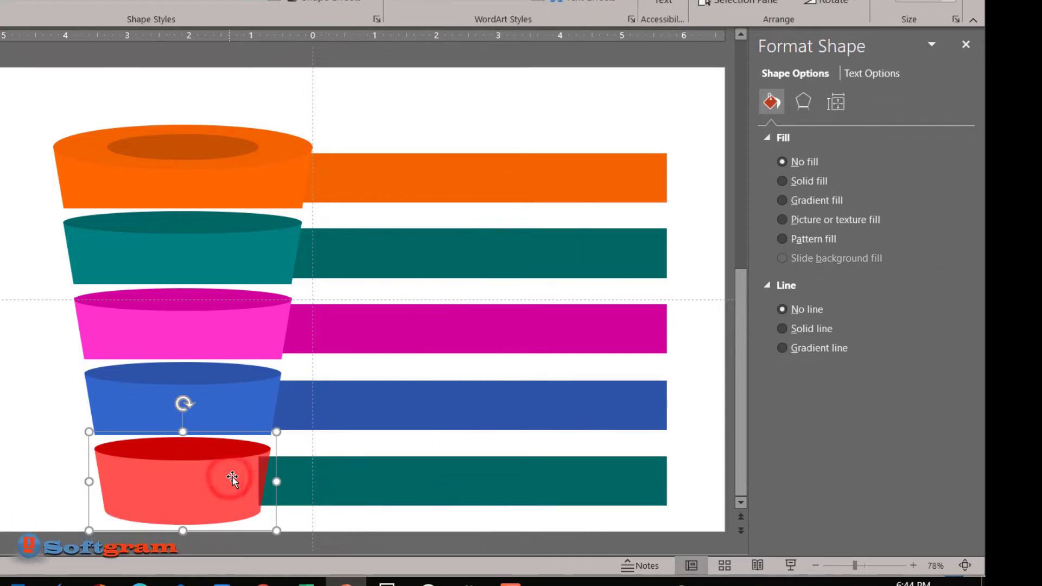
left_click(409, 479)
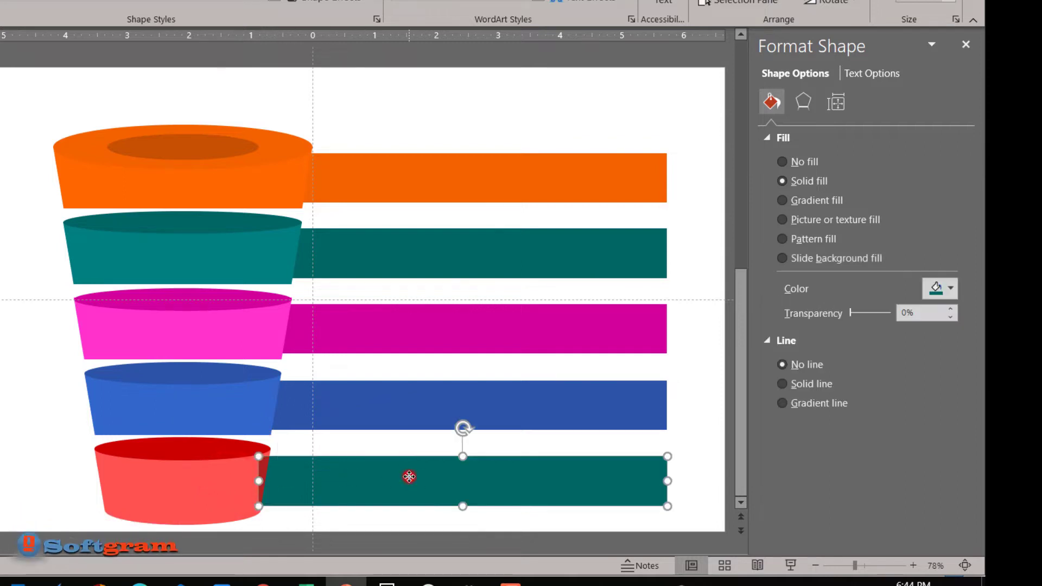
left_click(930, 291)
left_click(878, 535)
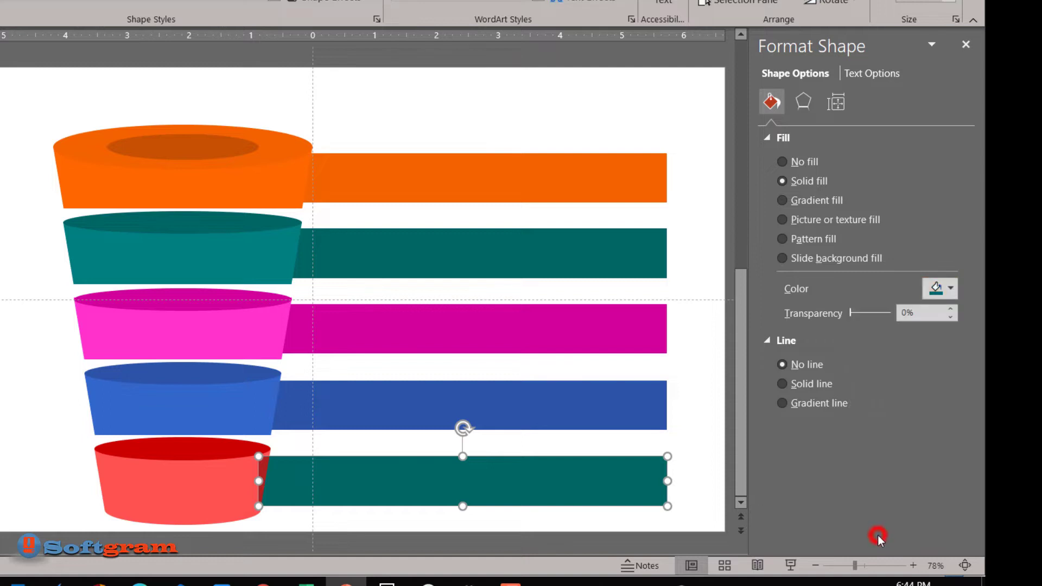
left_click(231, 455)
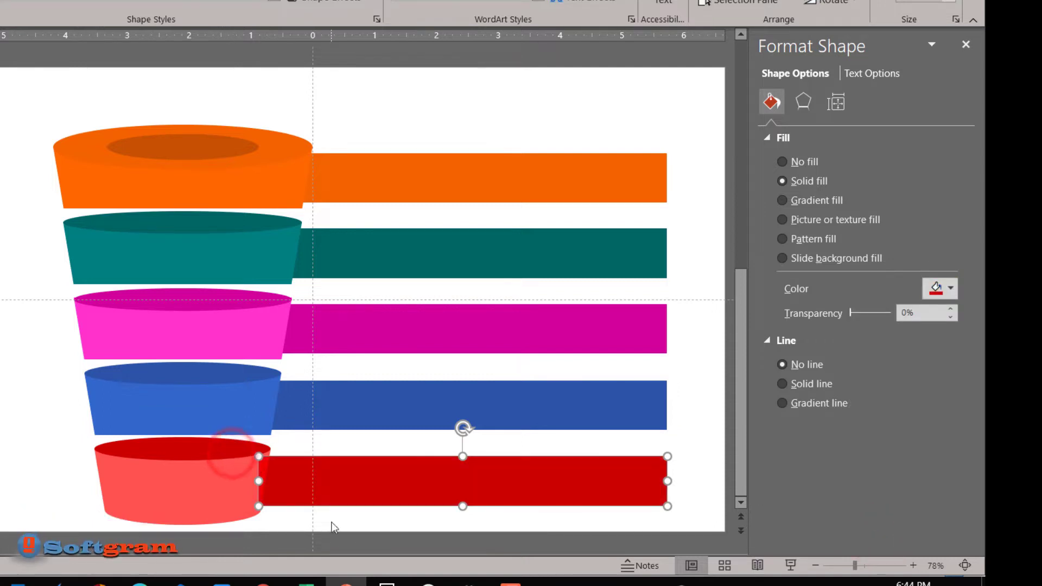
left_click_drag(259, 481, 259, 481)
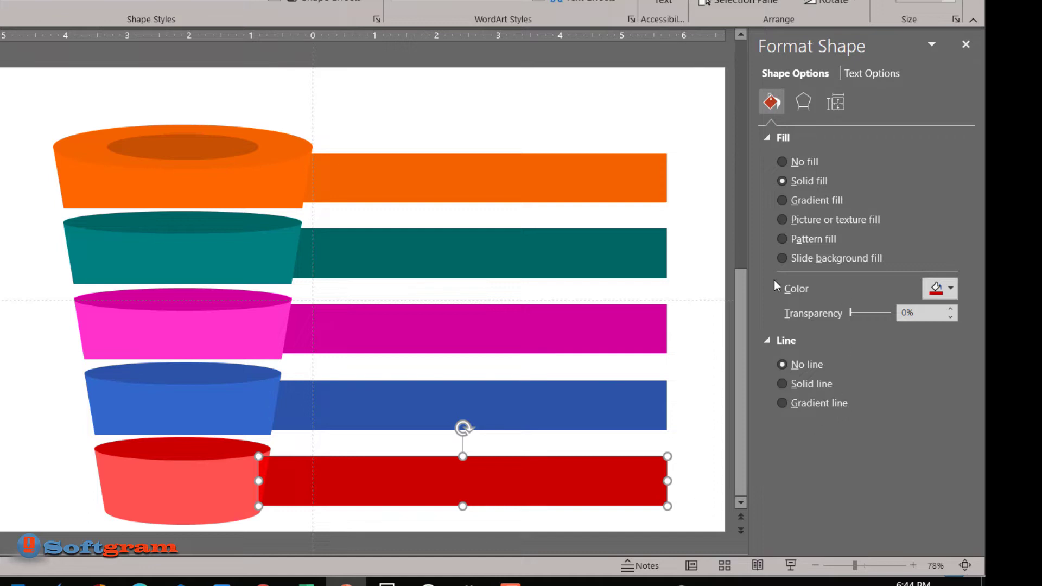
left_click(190, 481)
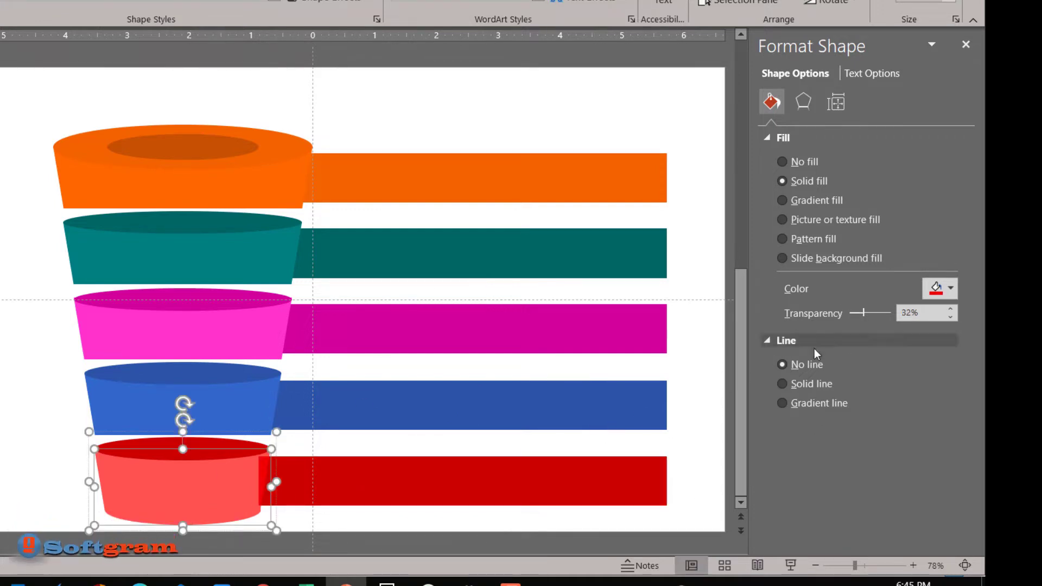
left_click_drag(869, 314, 844, 314)
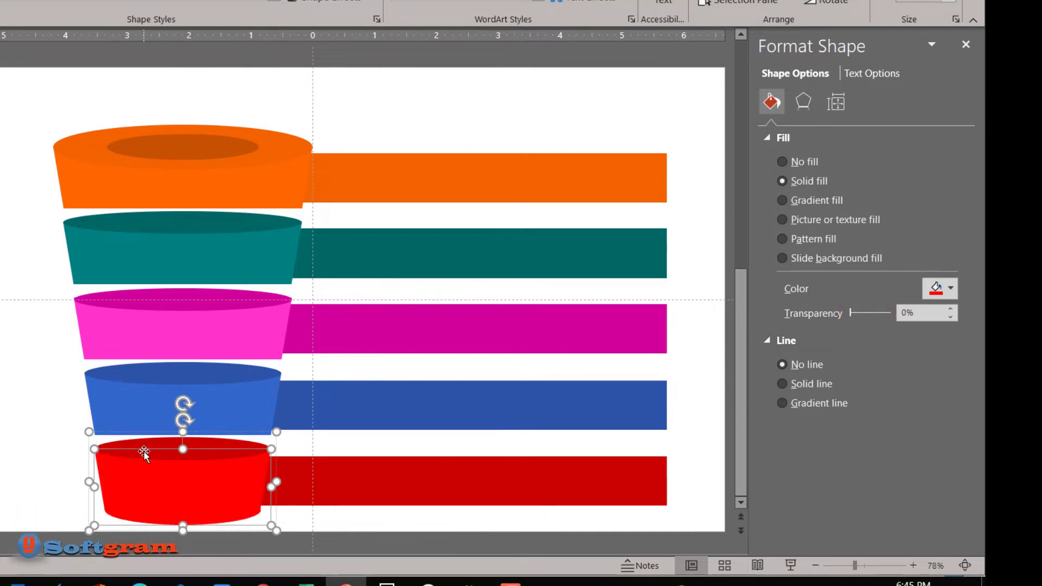
left_click(44, 474)
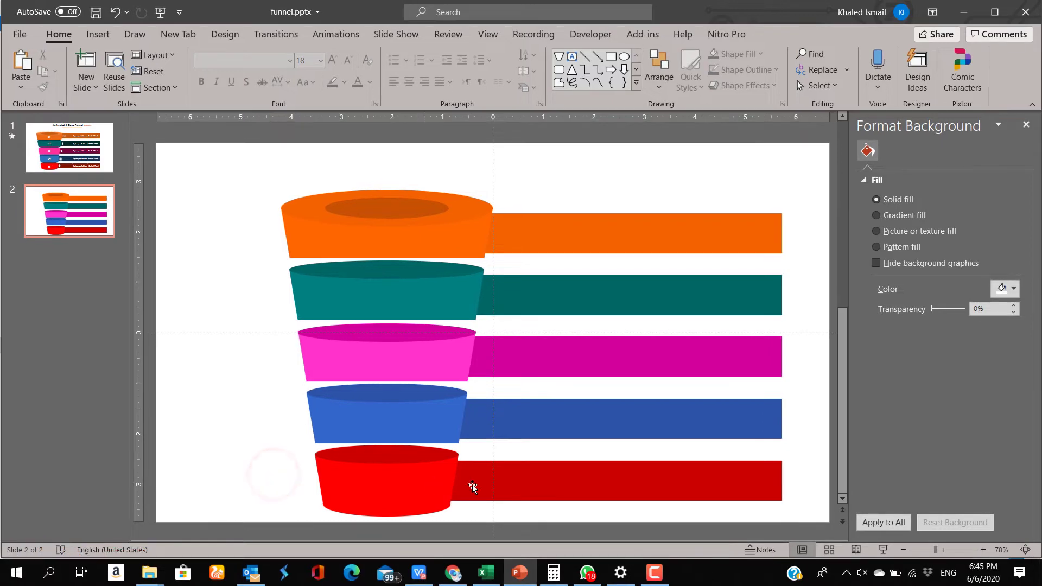
Nudge the orange top bar and red bottom bar slightly upward.
left_click(512, 483)
left_click(608, 427, "shift")
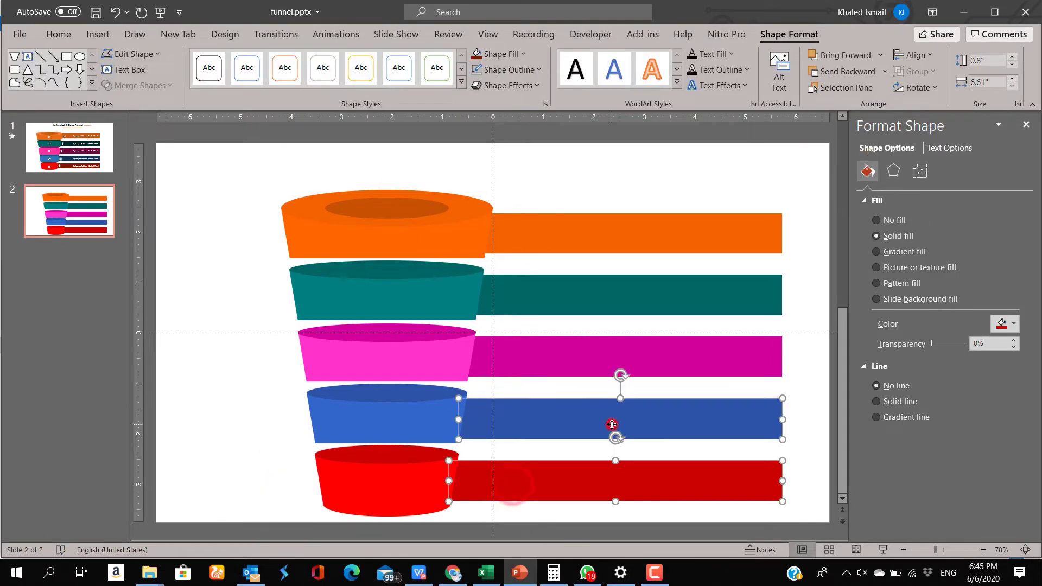
left_click(631, 361, "shift")
left_click(632, 288, "shift")
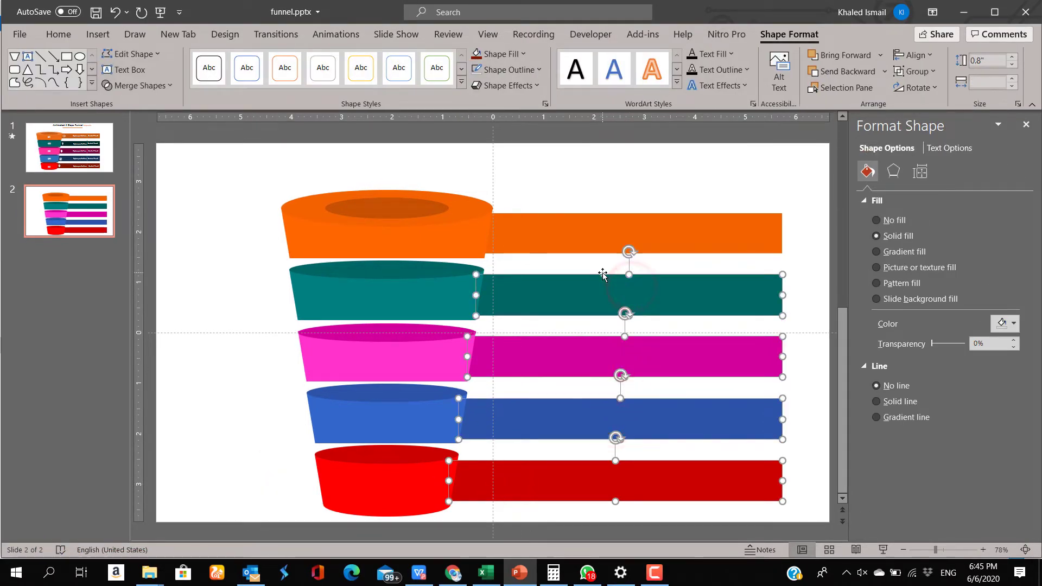
left_click(595, 238)
left_click_drag(549, 234, 548, 231)
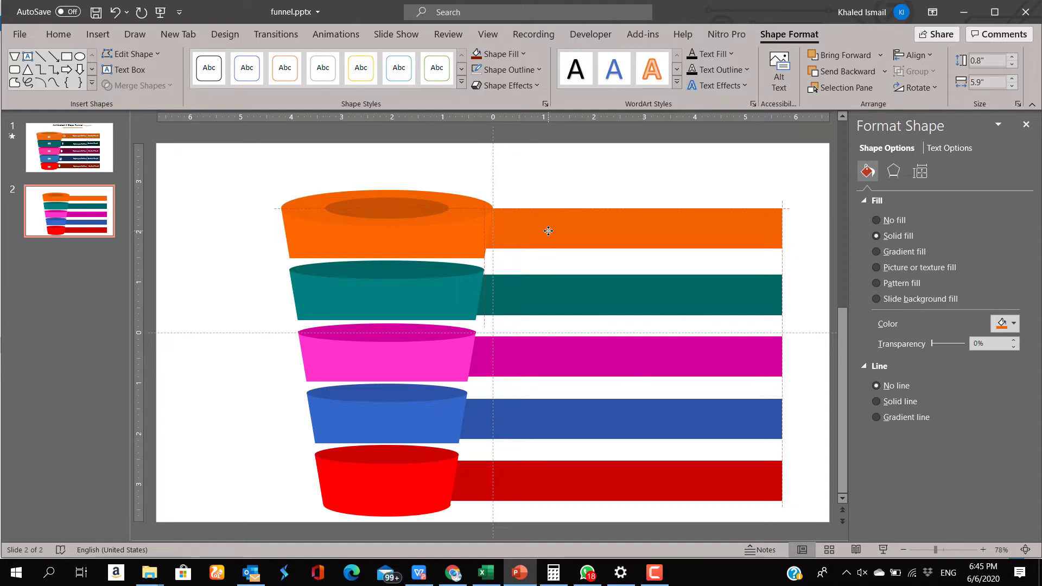
left_click_drag(490, 480, 490, 473)
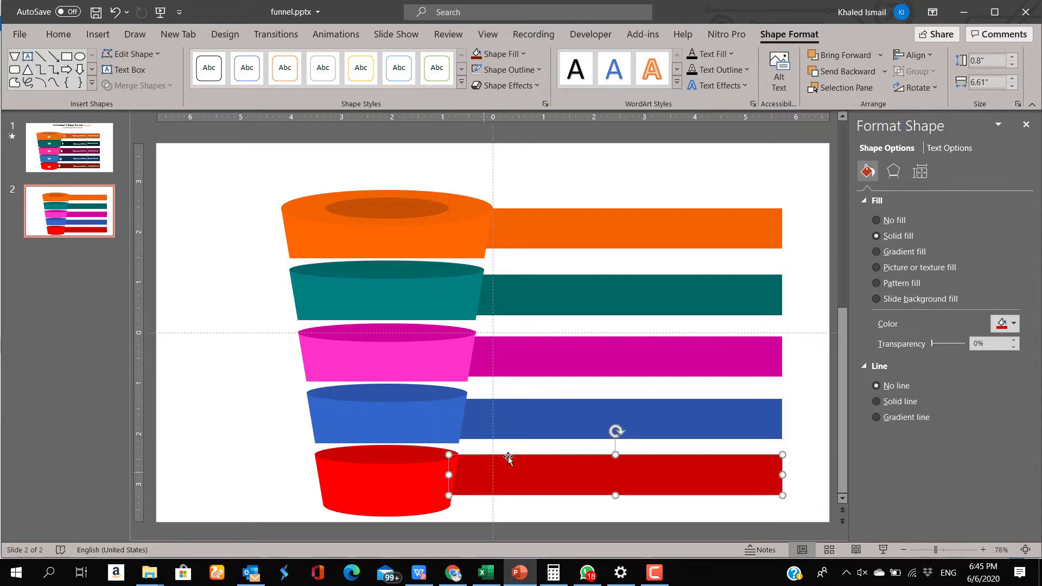
Select all five bars and apply Distribute Vertically.
left_click(568, 426, "shift")
left_click(596, 350, "shift")
left_click(594, 296, "shift")
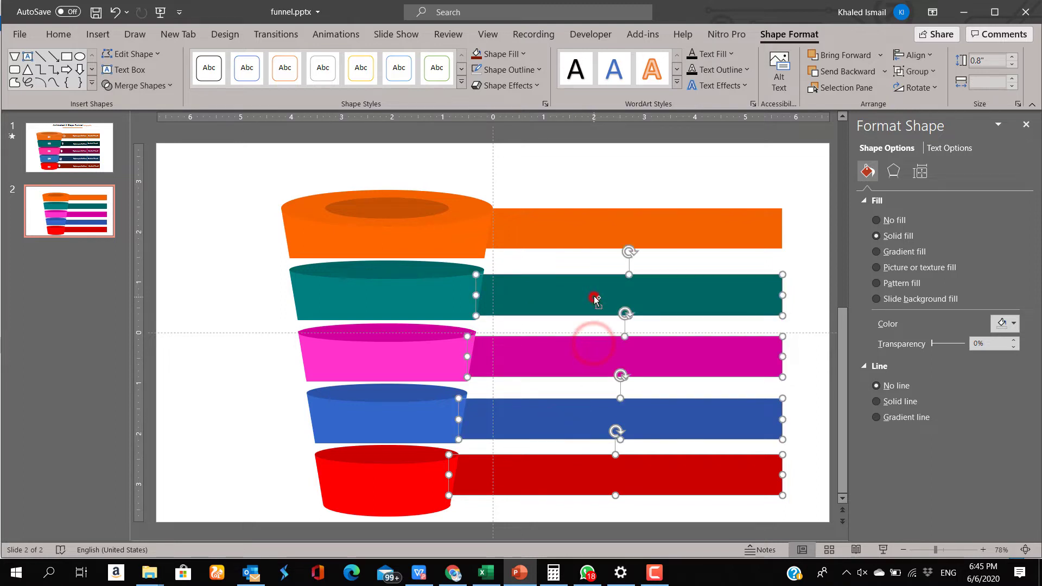
left_click(609, 228, "shift")
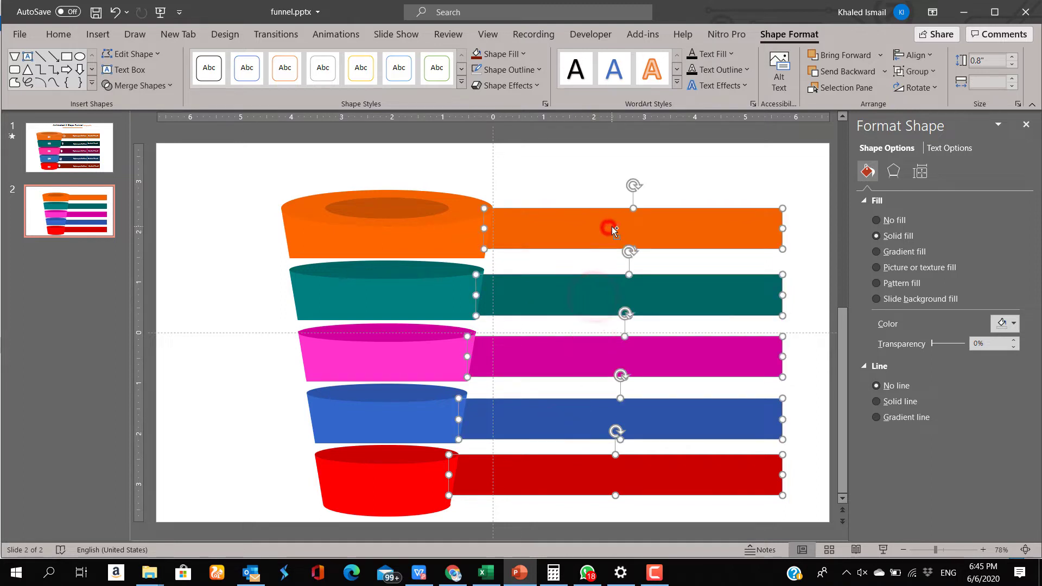
left_click(914, 55)
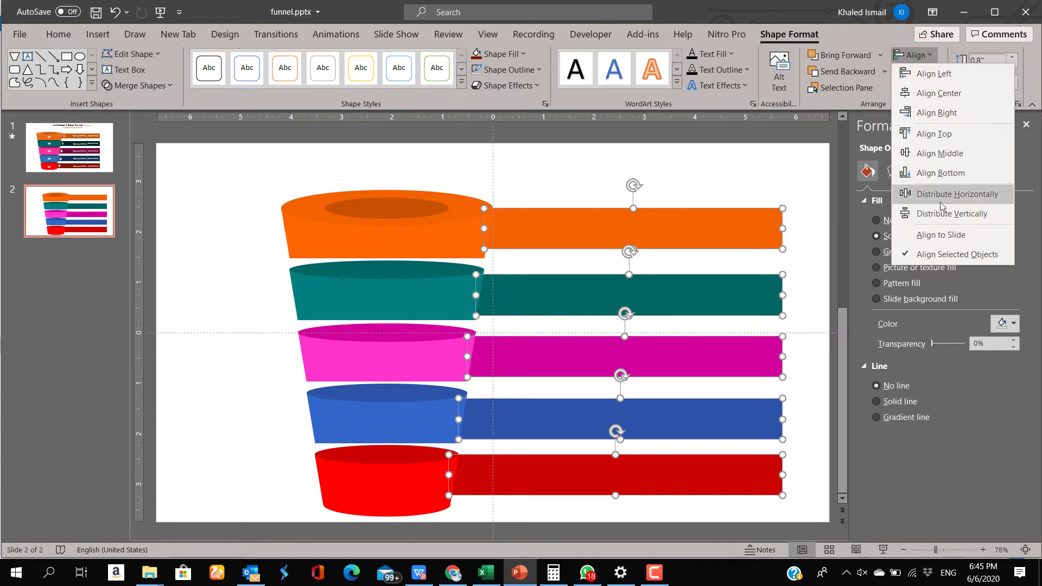
left_click(944, 211)
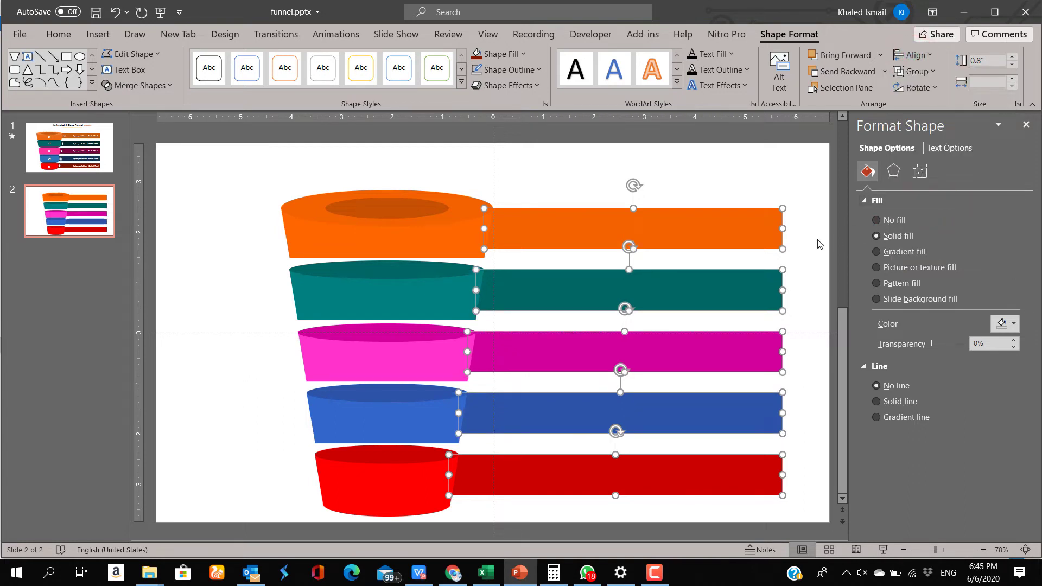
left_click(818, 202)
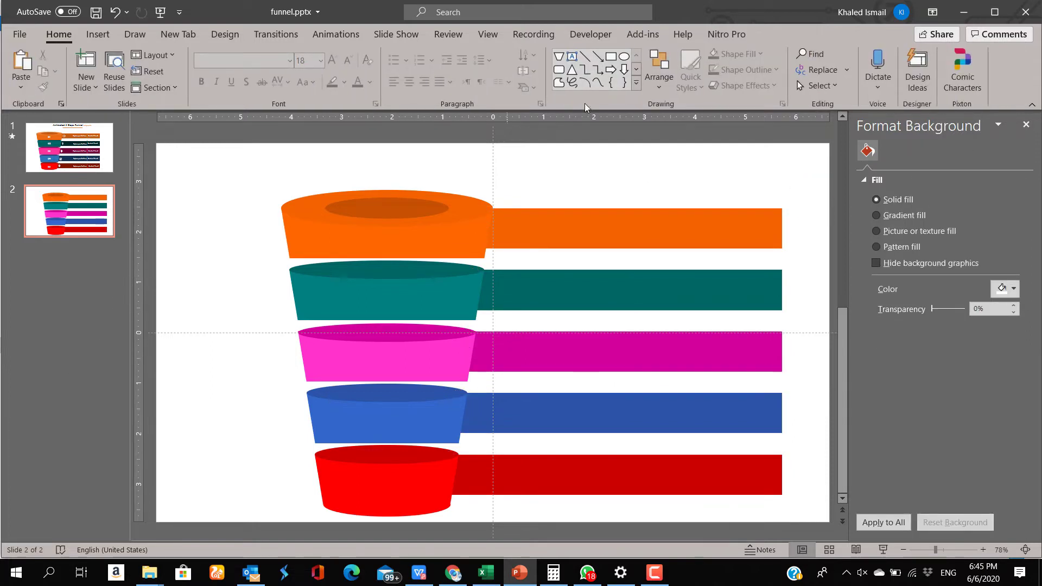
Add a text box reading "01" on the orange tier.
left_click(574, 56)
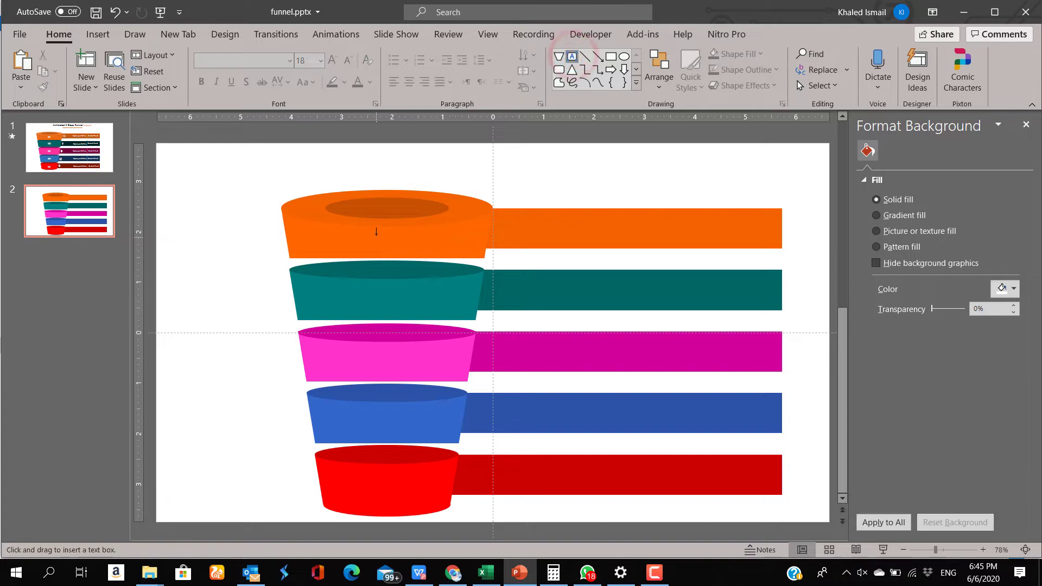
left_click_drag(374, 228, 420, 258)
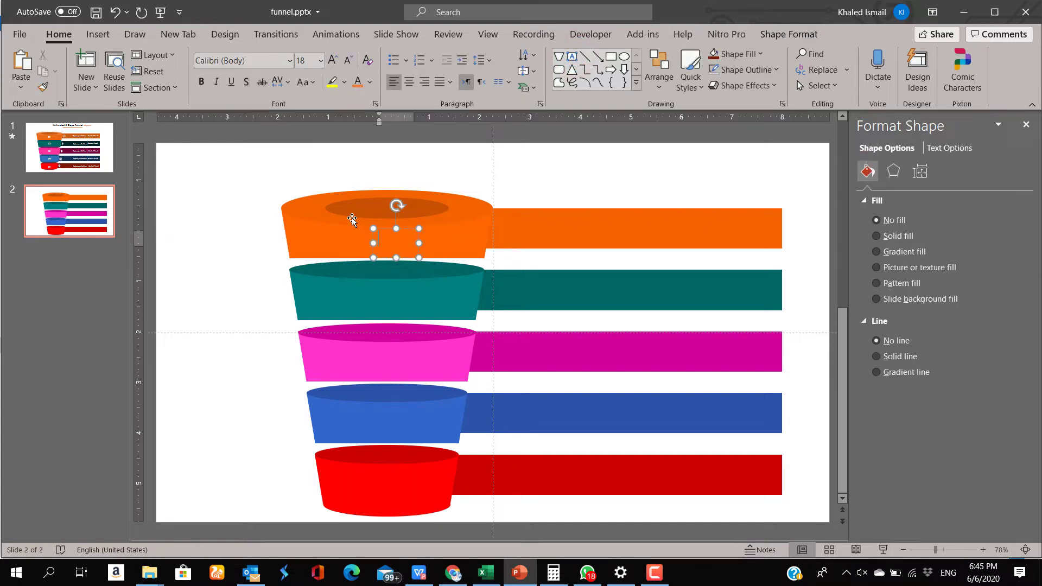
type("01")
left_click_drag(405, 251, 413, 243)
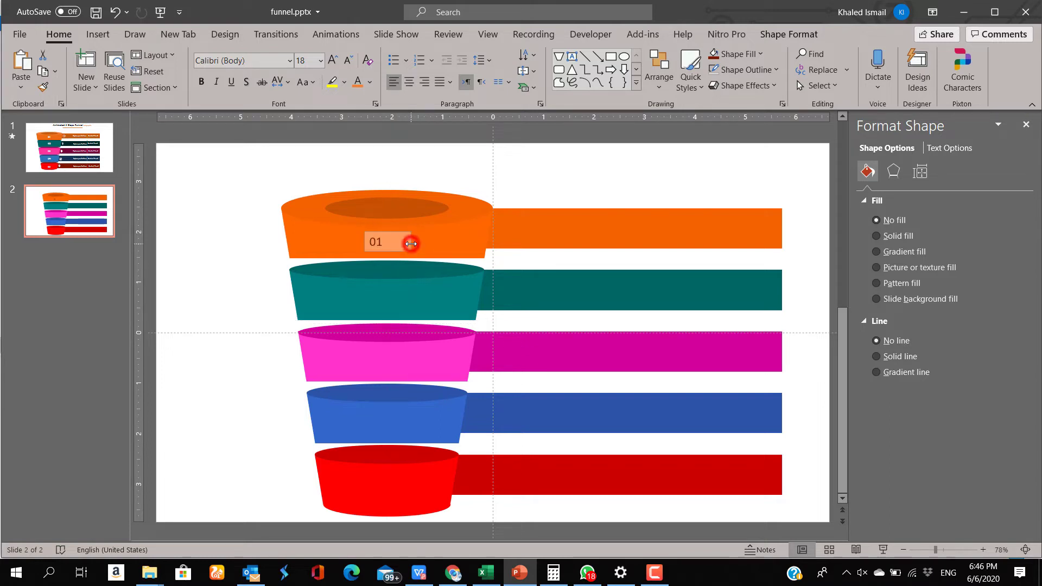
Format "01" as centred, bold, white Tw Cen MT at 28 pt.
left_click(410, 80)
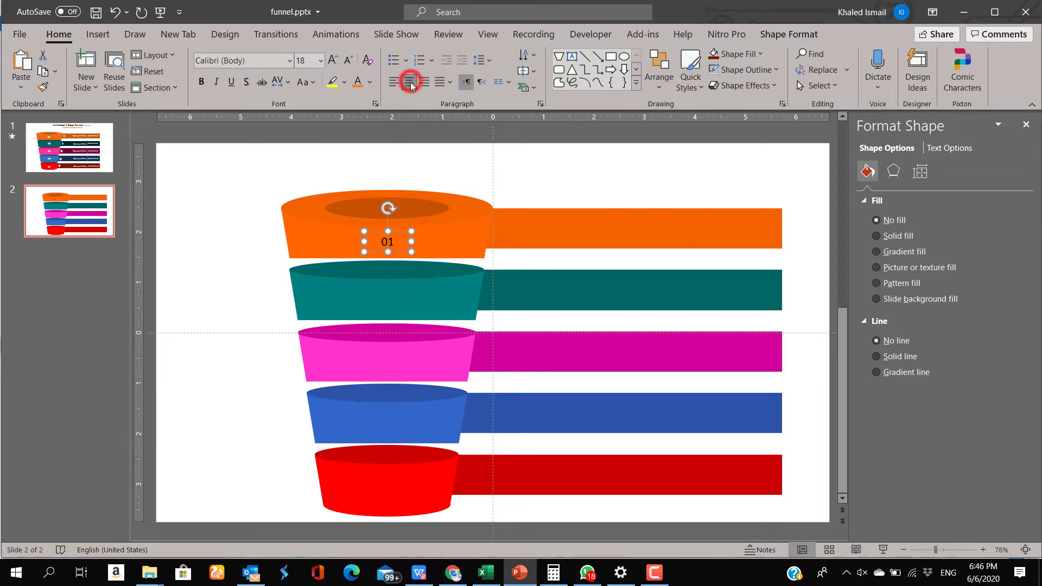
left_click(201, 83)
left_click(369, 84)
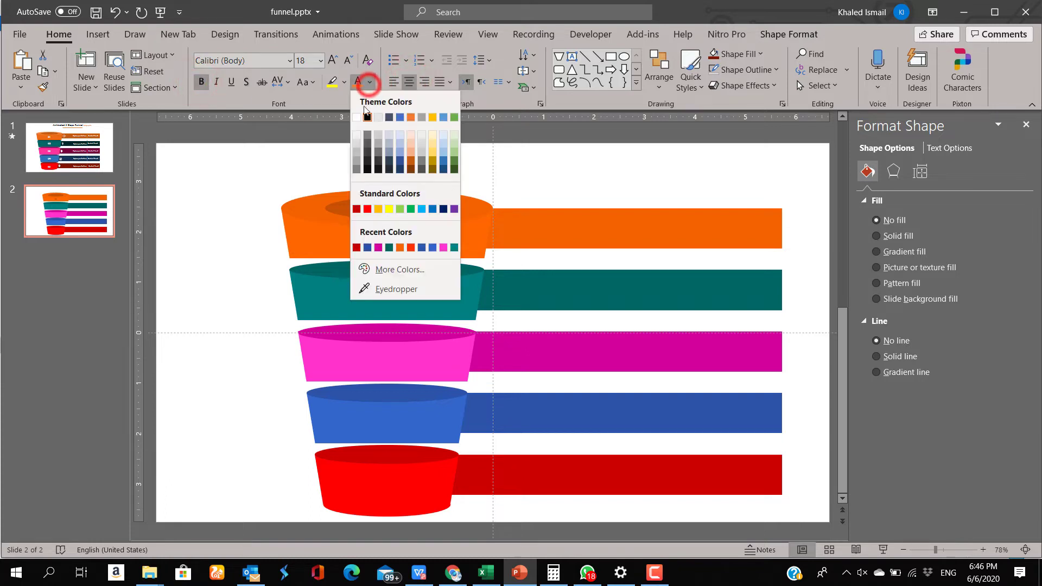
left_click(356, 117)
left_click(251, 64)
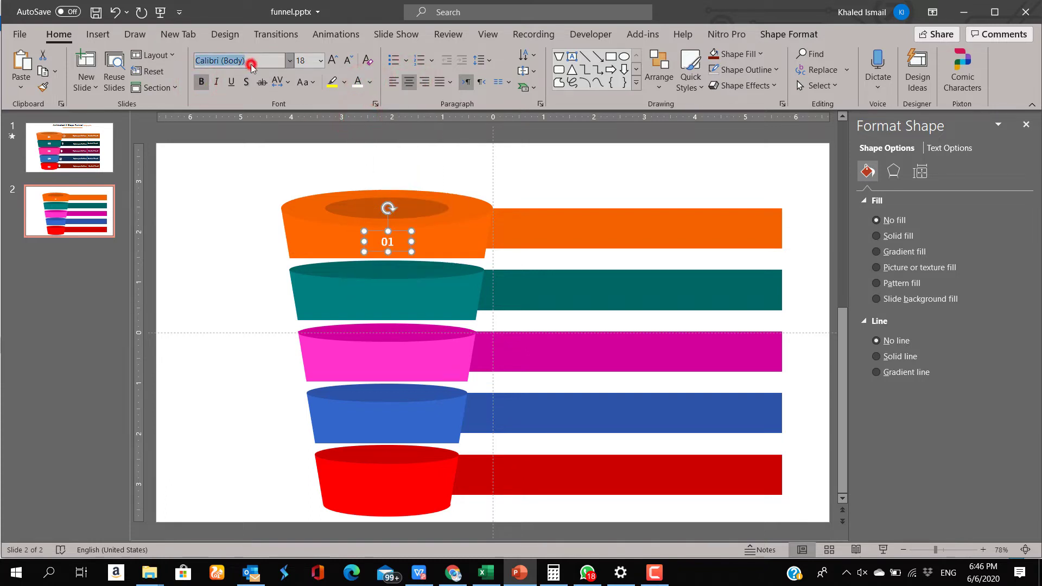
type("Tw Cen MT")
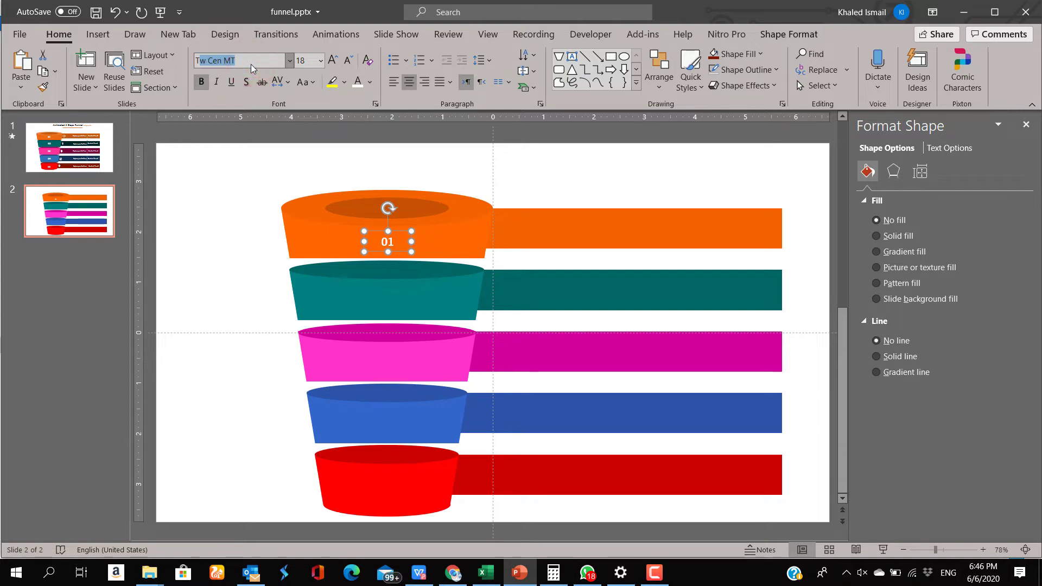
key("Return")
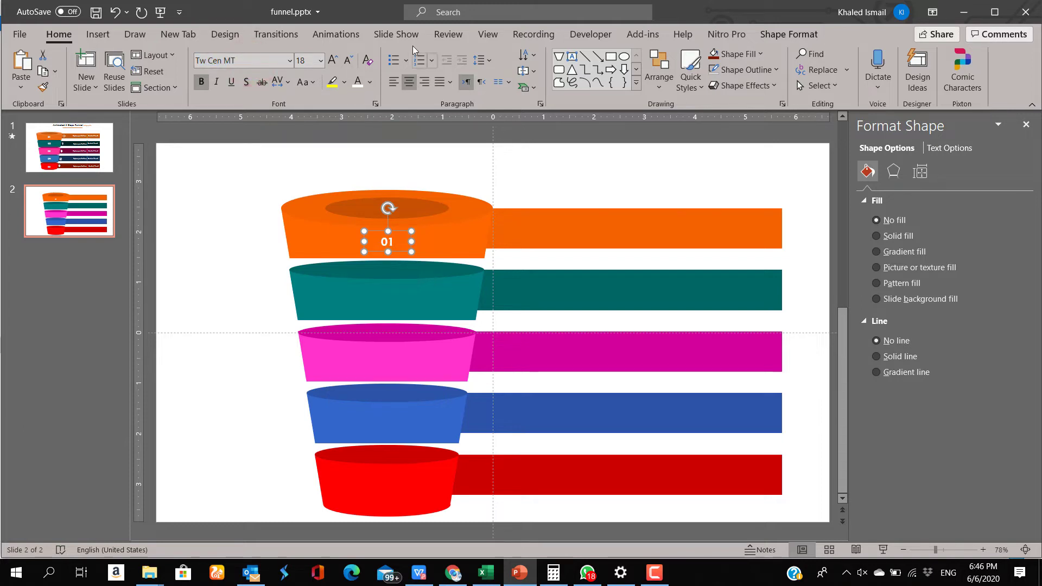
left_click(333, 60)
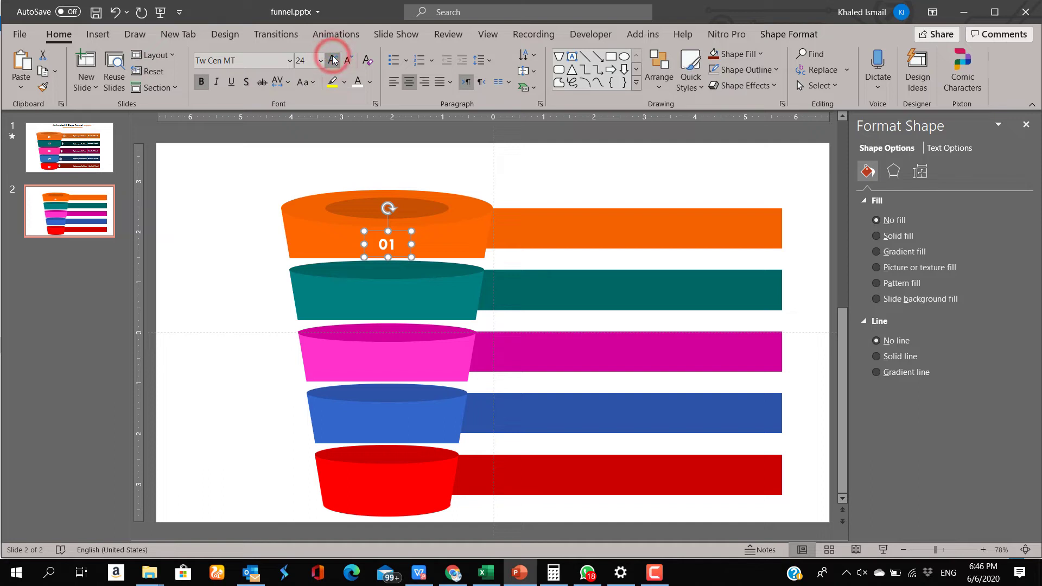
left_click(333, 60)
left_click(333, 60)
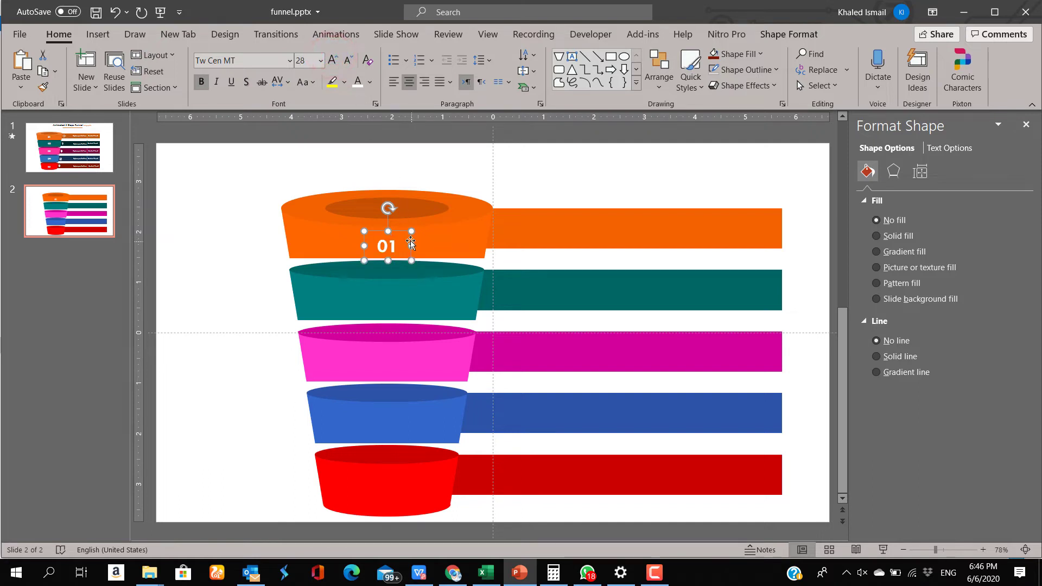
Centre the 01 label on the orange tier and place a copy on the teal tier.
left_click_drag(411, 243, 411, 238)
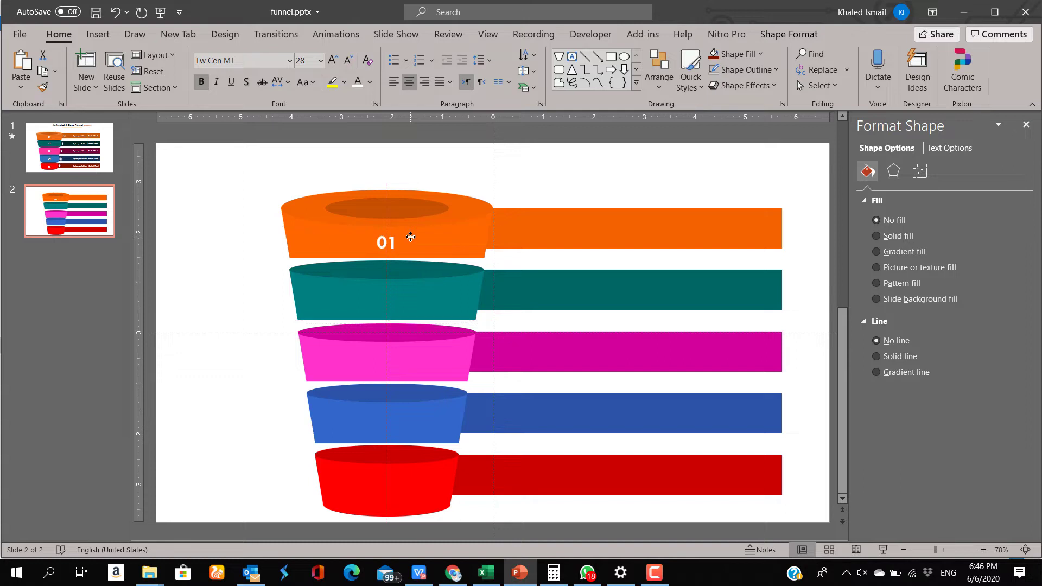
left_click_drag(411, 237, 408, 247)
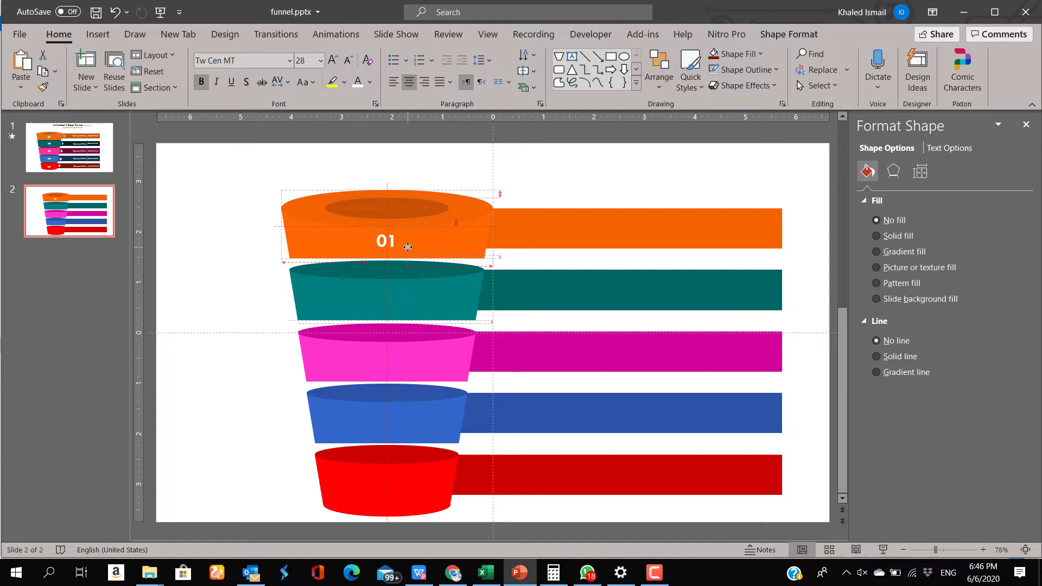
left_click_drag(408, 247, 408, 247)
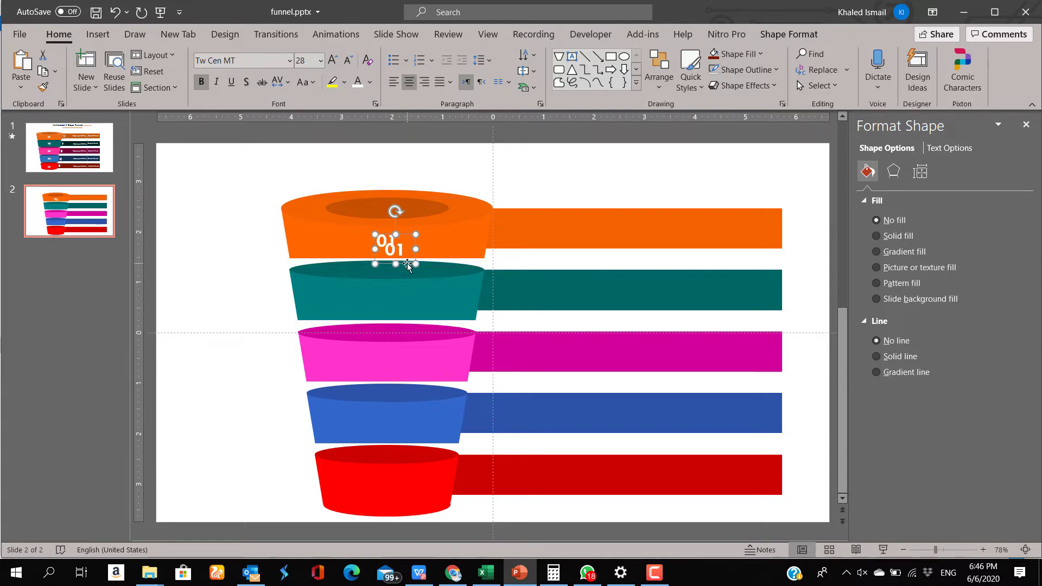
key("ctrl+d")
mouse_move(407, 265)
left_mouse_down()
mouse_move(398, 310)
mouse_move(387, 297)
left_mouse_up()
Change the teal tier's copied label to 02 and duplicate it.
left_click(396, 297)
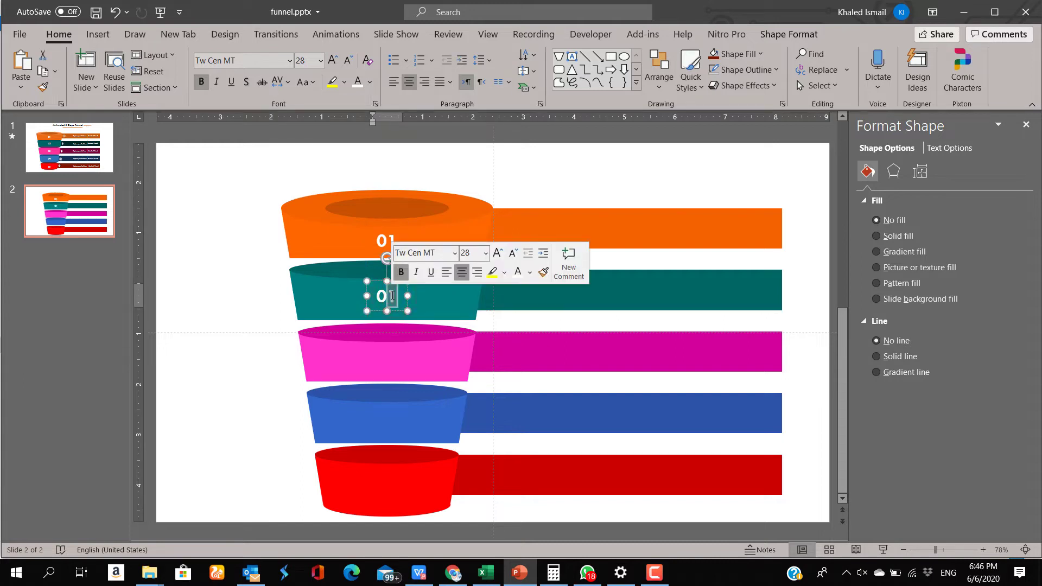
type("2")
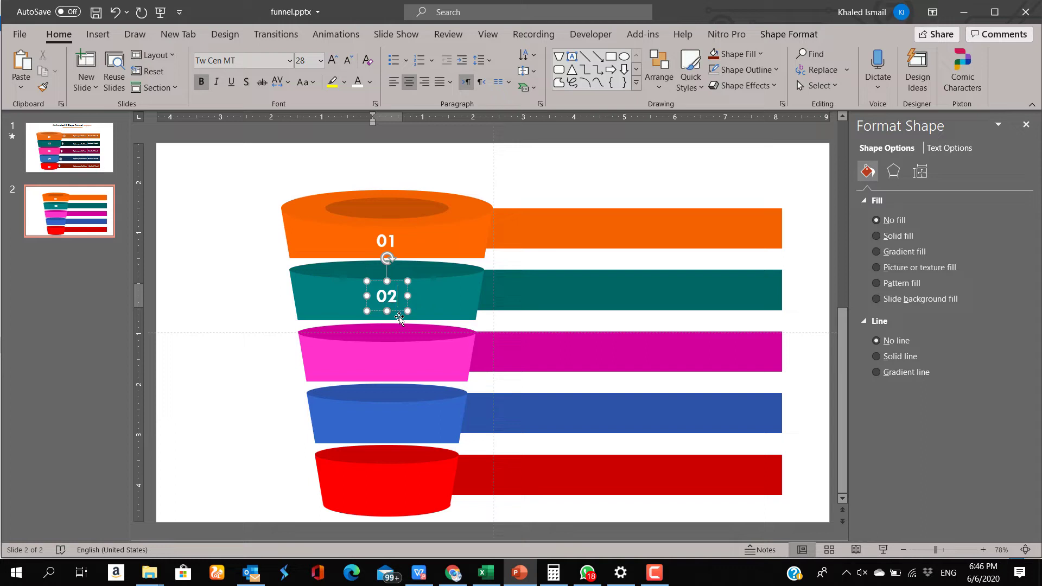
left_click(402, 314)
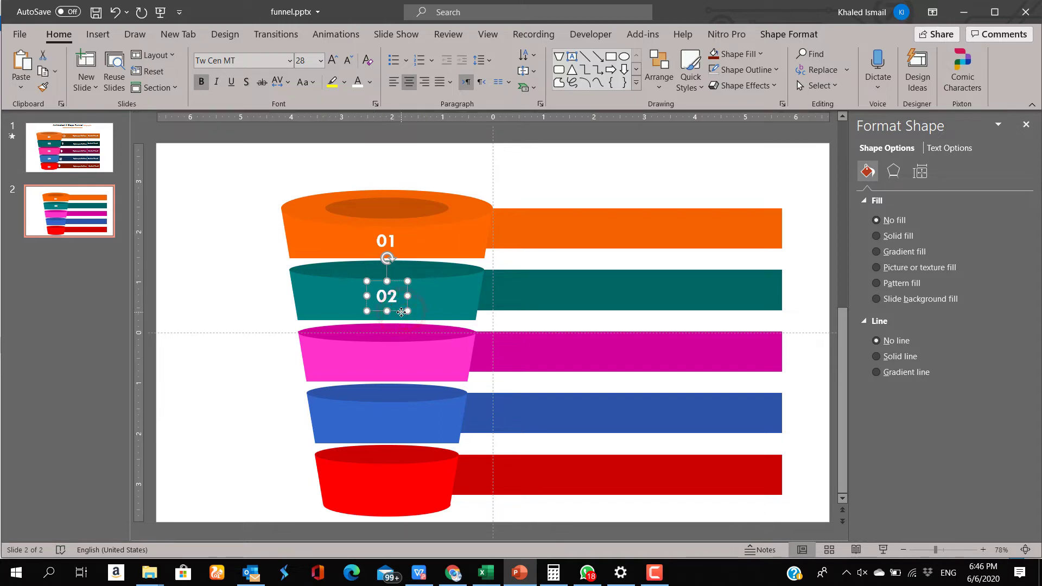
key("ctrl+d")
key("ctrl+d")
key("ctrl+d")
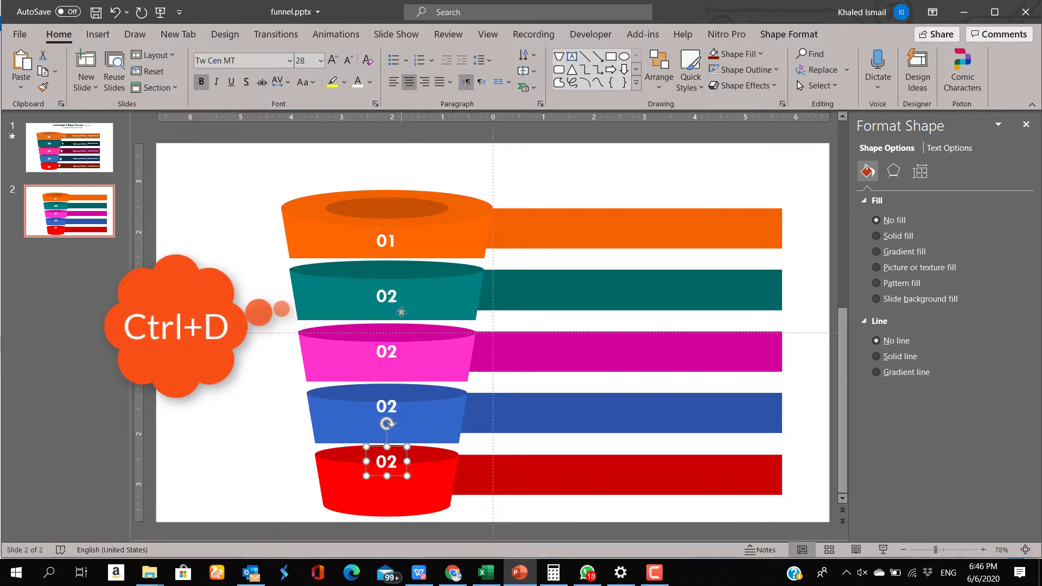
Retype the duplicate as 03 and line it up on the pink tier.
left_click(392, 352)
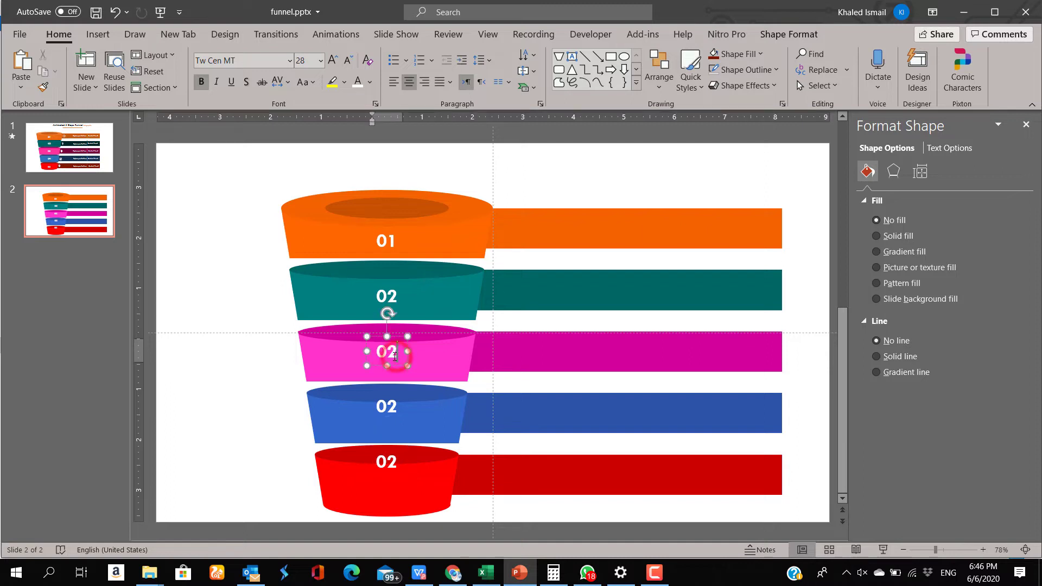
left_click_drag(399, 353, 392, 356)
type("3")
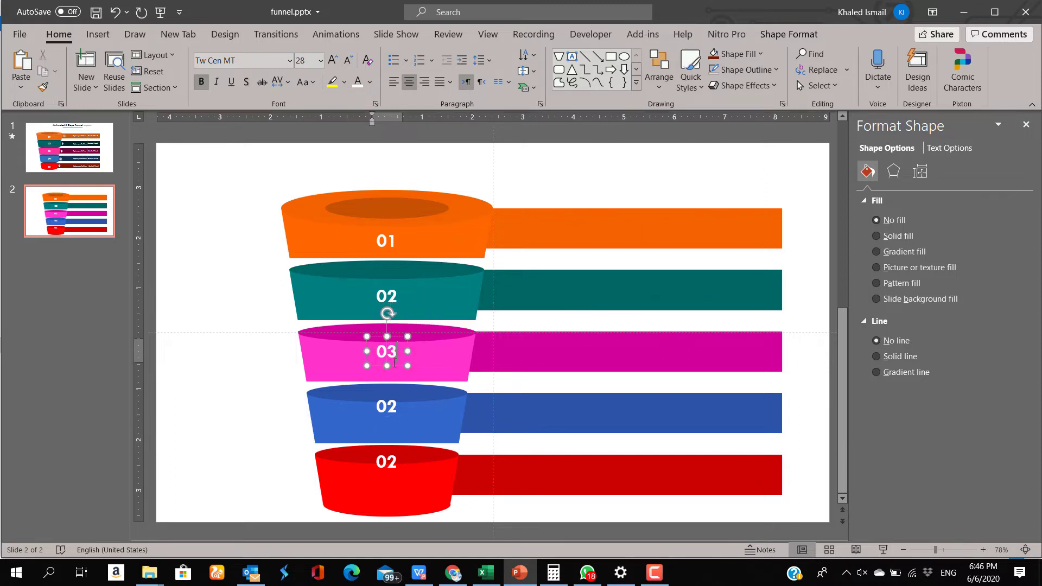
key("Escape")
left_click_drag(395, 362, 394, 370)
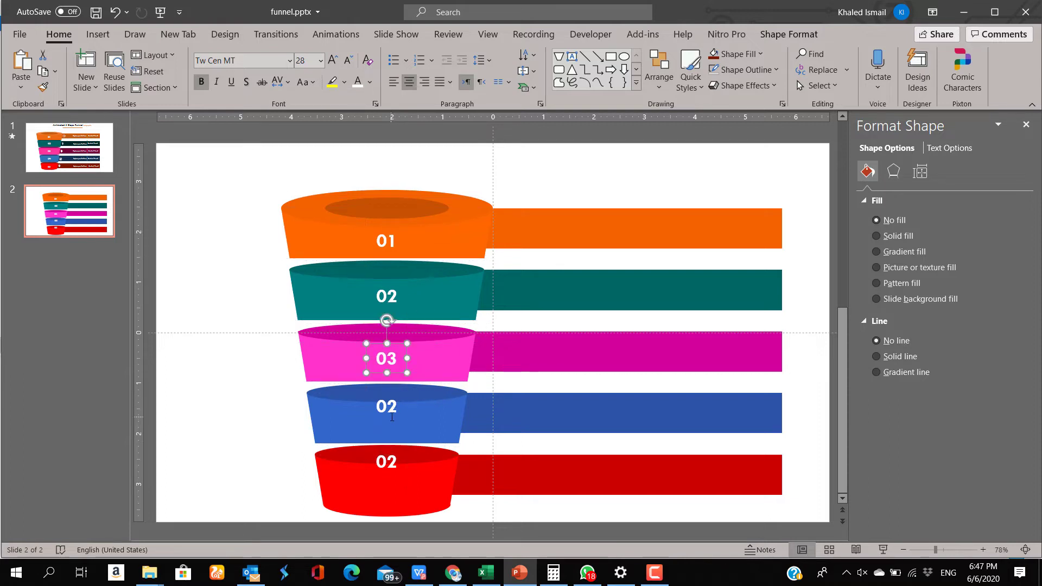
Move copies onto the blue and red tiers and retype them as 04 and 05.
left_click(392, 418)
left_click_drag(392, 421, 393, 431)
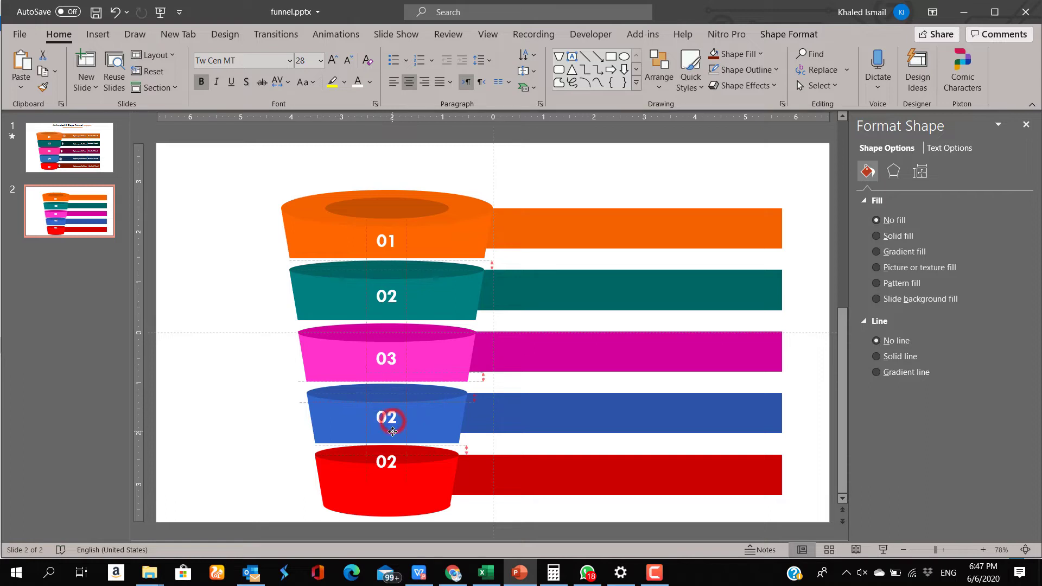
left_click(392, 418)
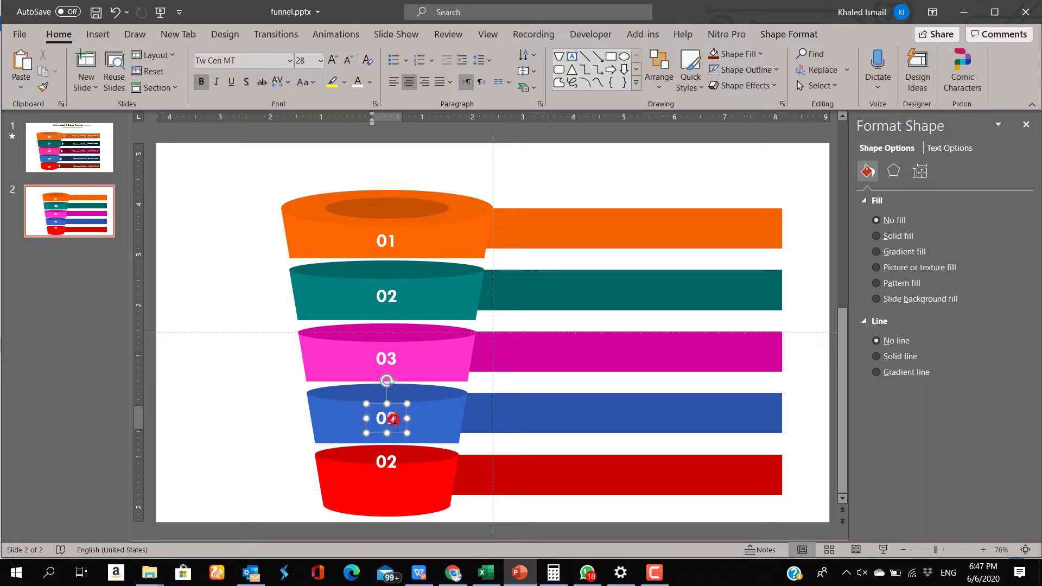
key("shift+Right")
type("4")
left_click(392, 467)
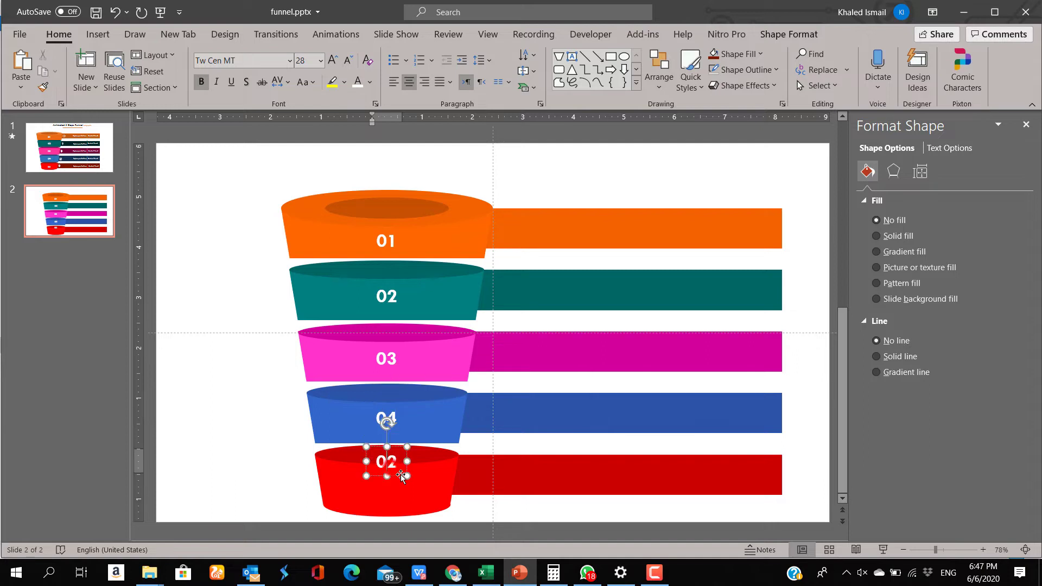
left_click_drag(396, 483, 396, 500)
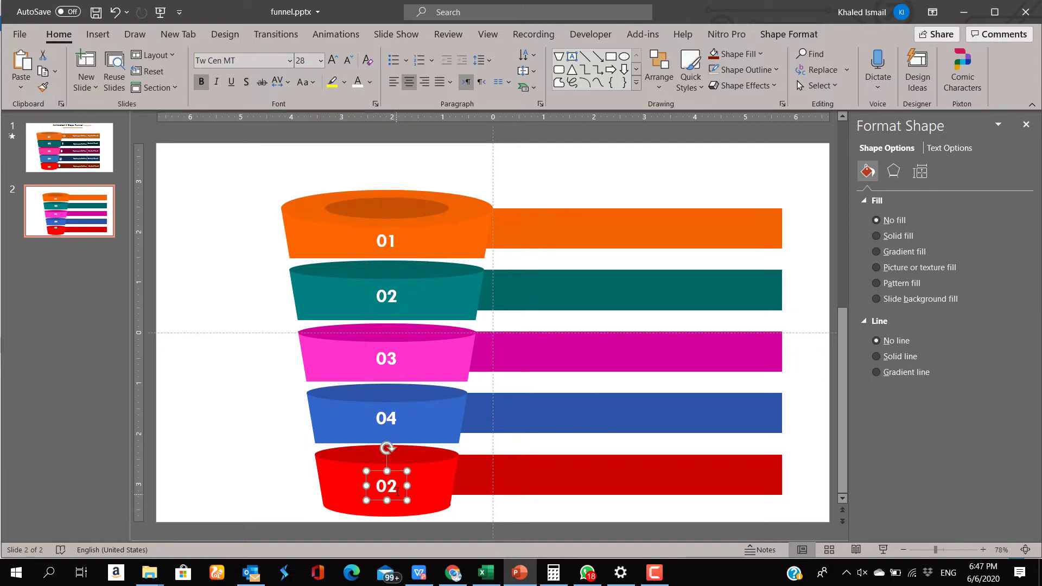
left_click(394, 487)
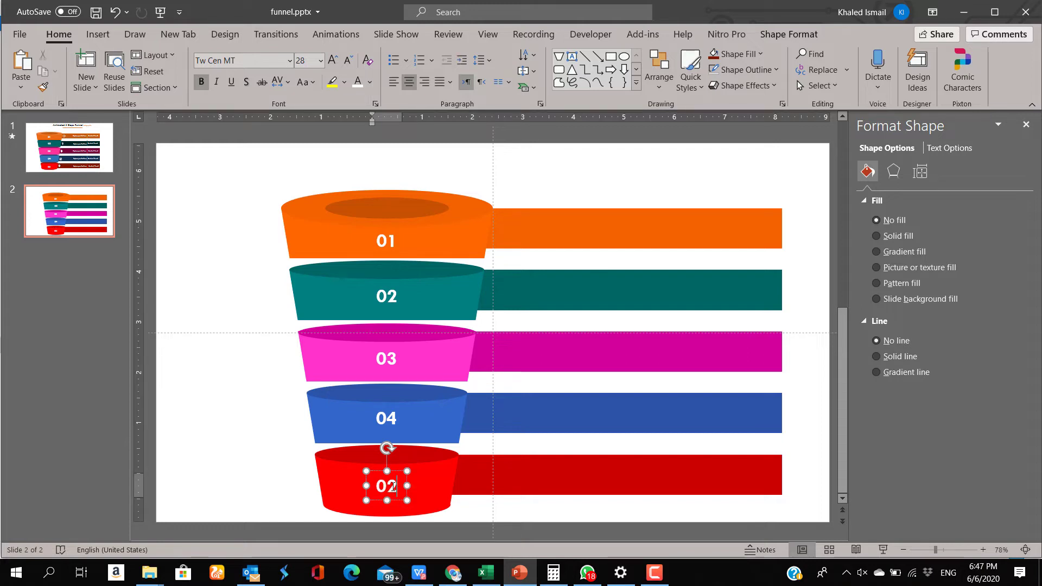
left_click_drag(394, 487, 392, 482)
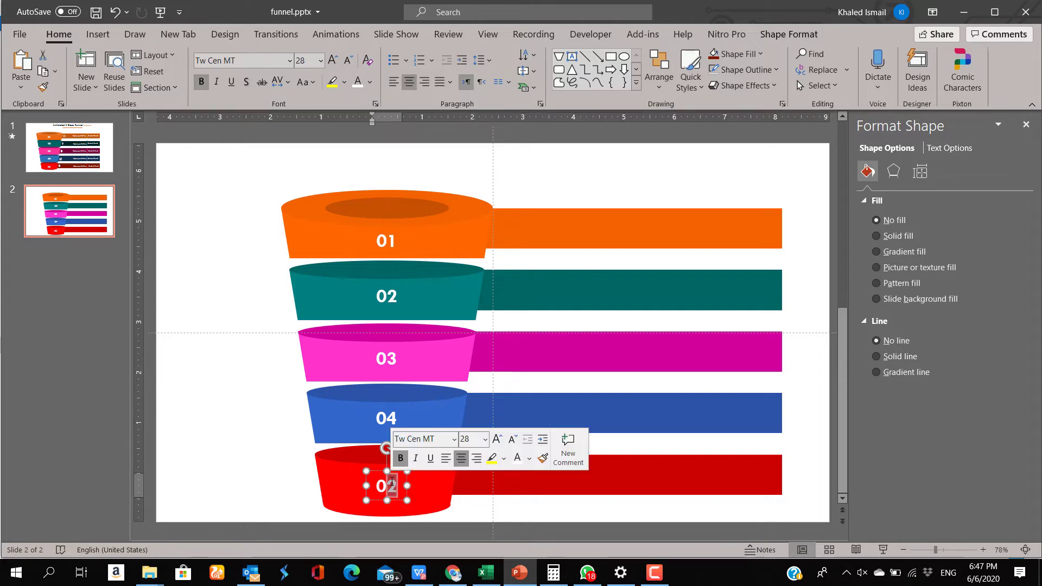
type("5")
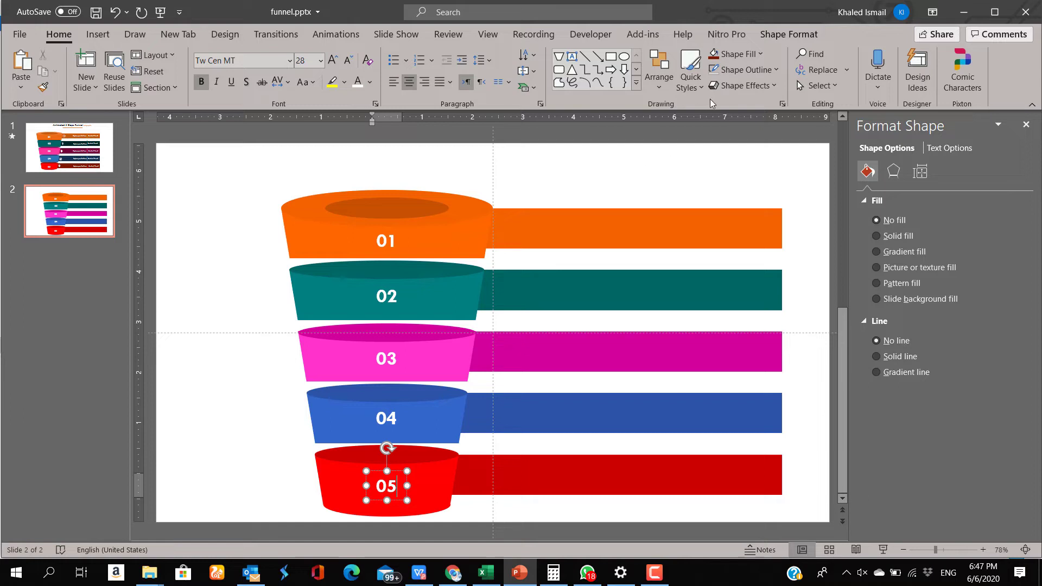
left_click(574, 58)
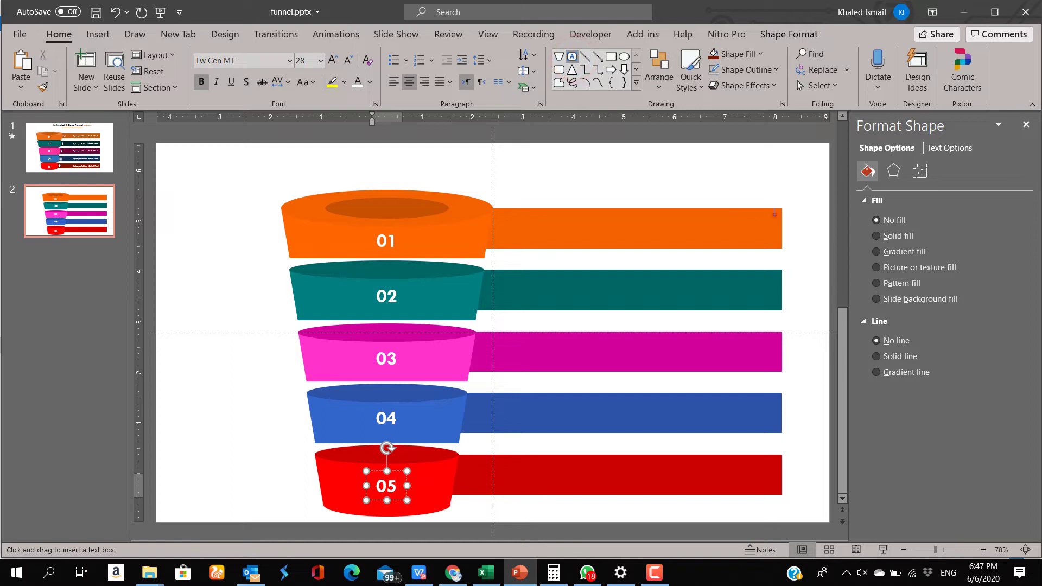
Add a text box reading "Content Head" on the orange bar's right end.
mouse_move(775, 215)
left_mouse_down()
mouse_move(676, 244)
mouse_move(706, 214)
left_mouse_up()
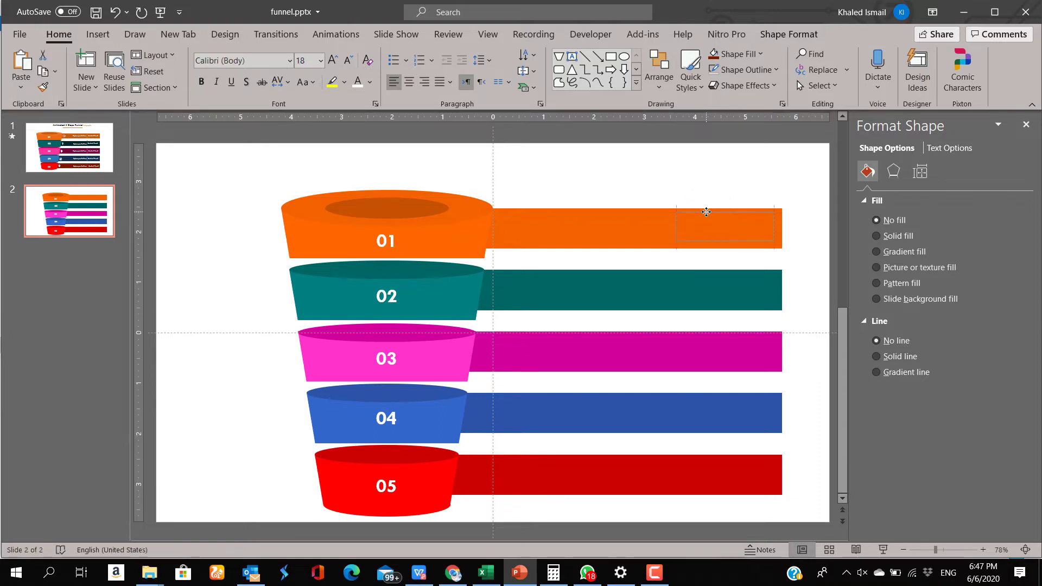
left_click_drag(706, 214, 706, 214)
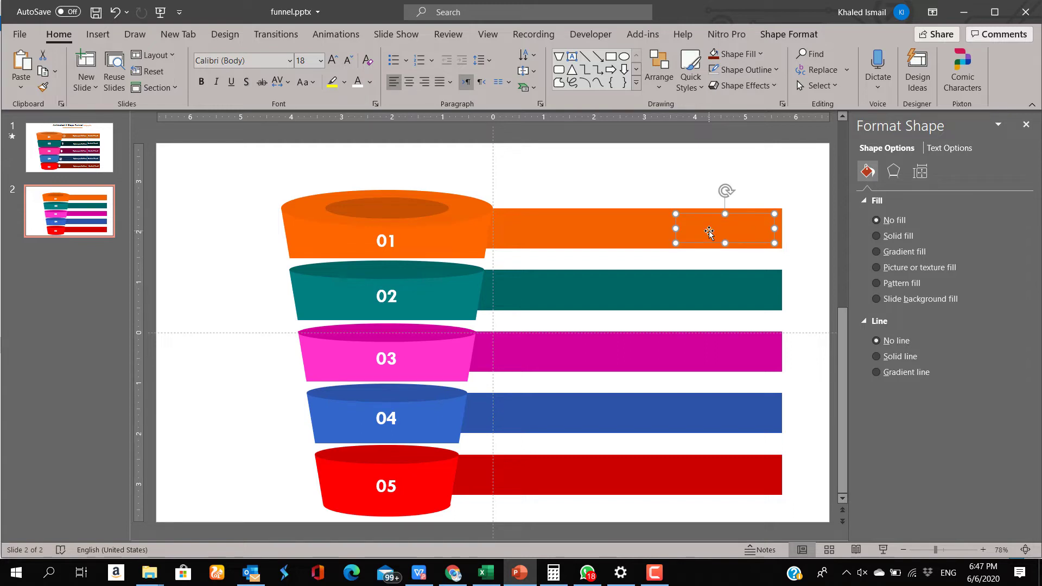
type("He")
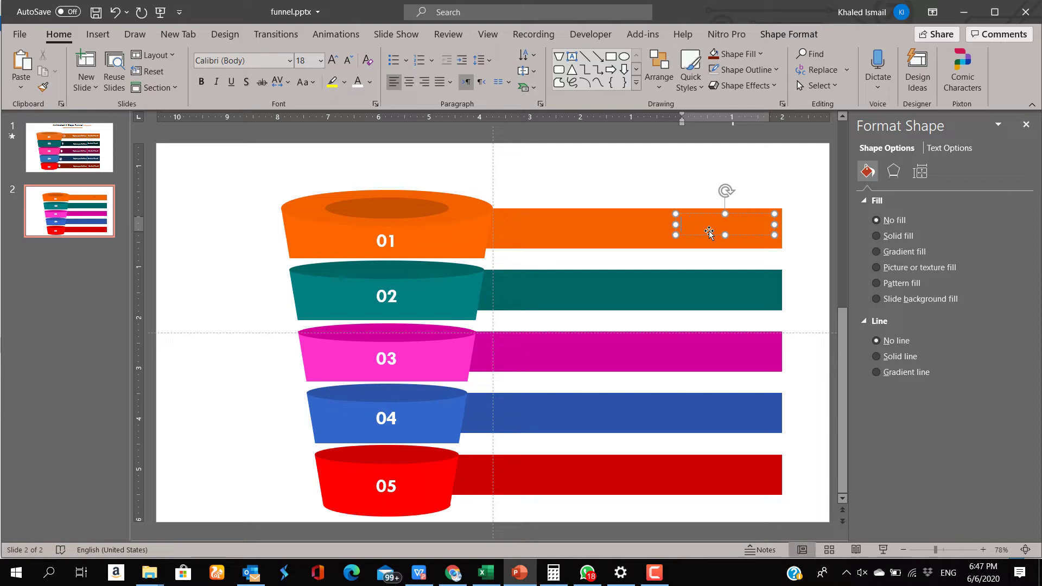
type("Con")
type(" H")
key("BackSpace")
type("e")
type("ad")
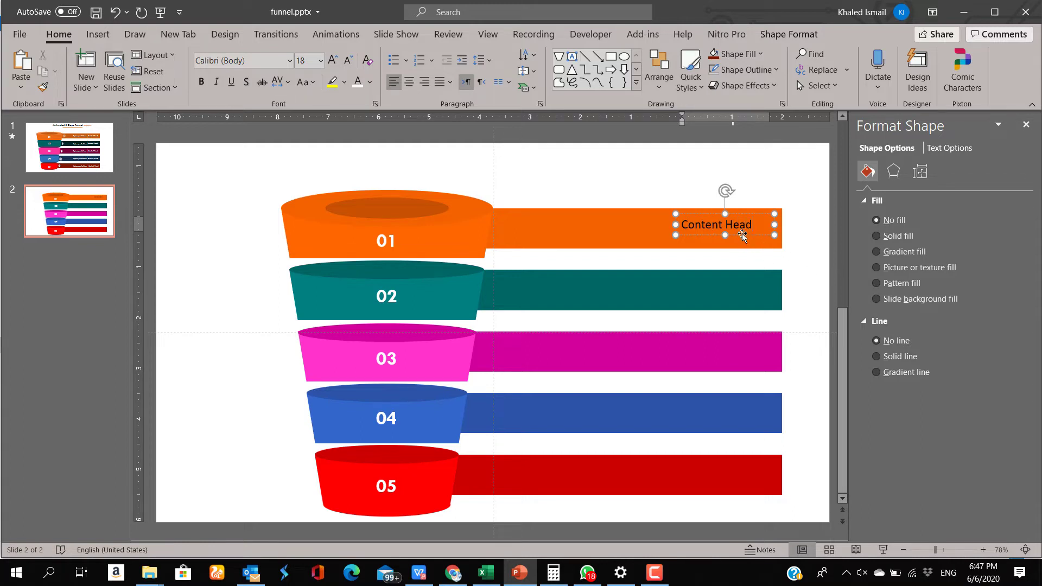
left_click_drag(742, 235, 742, 235)
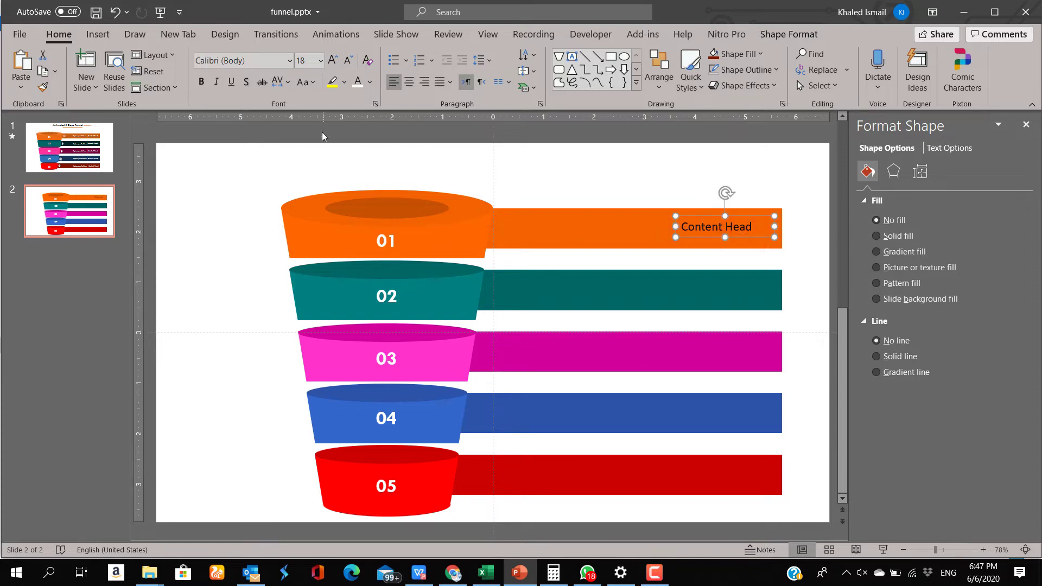
Make the heading white, left-aligned Tw Cen MT 24 pt and fit its box to the bar.
left_click(357, 86)
left_click(262, 61)
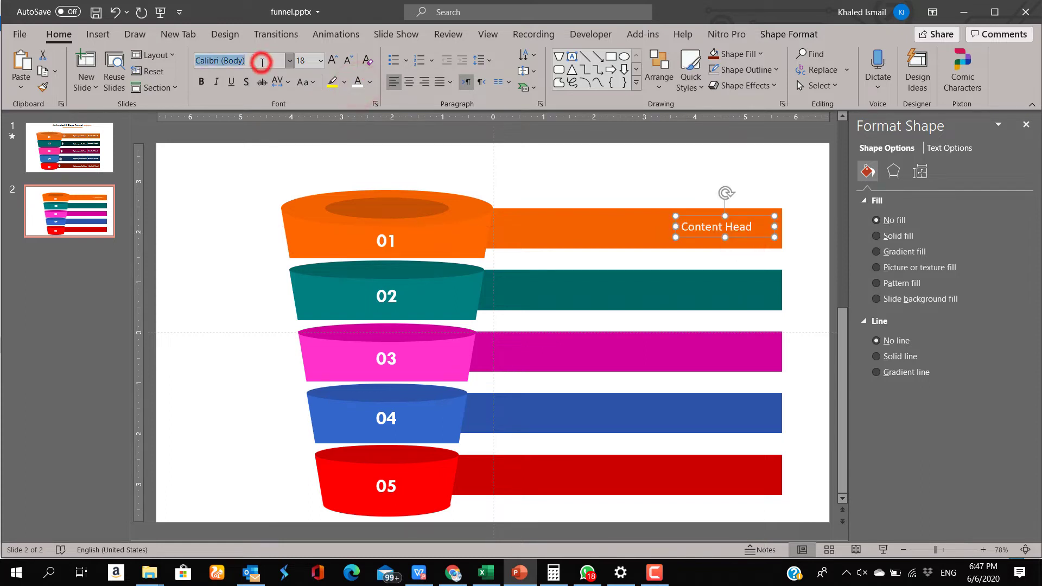
type("Tw Cen MT")
key("Return")
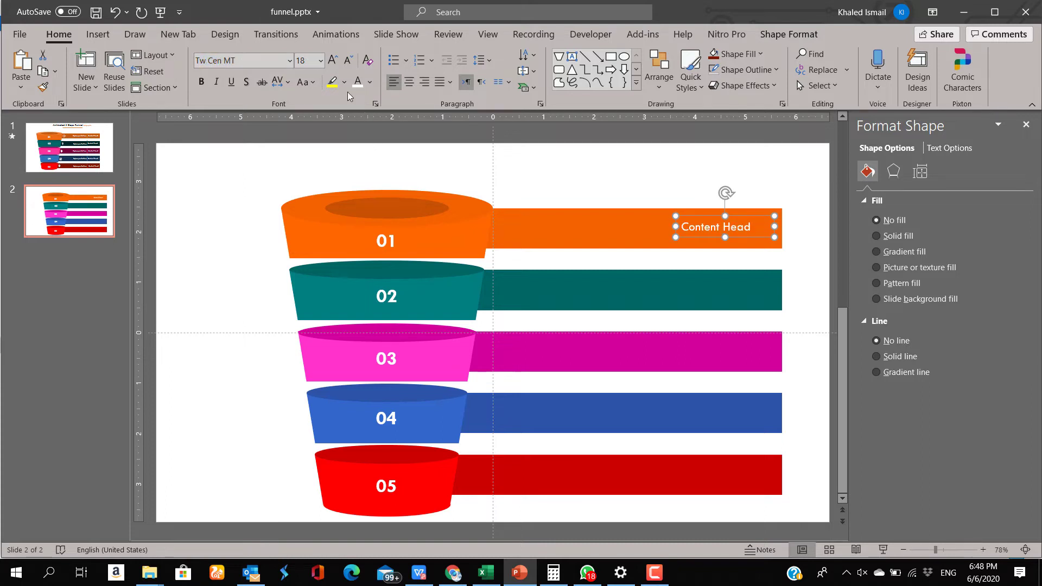
left_click(333, 60)
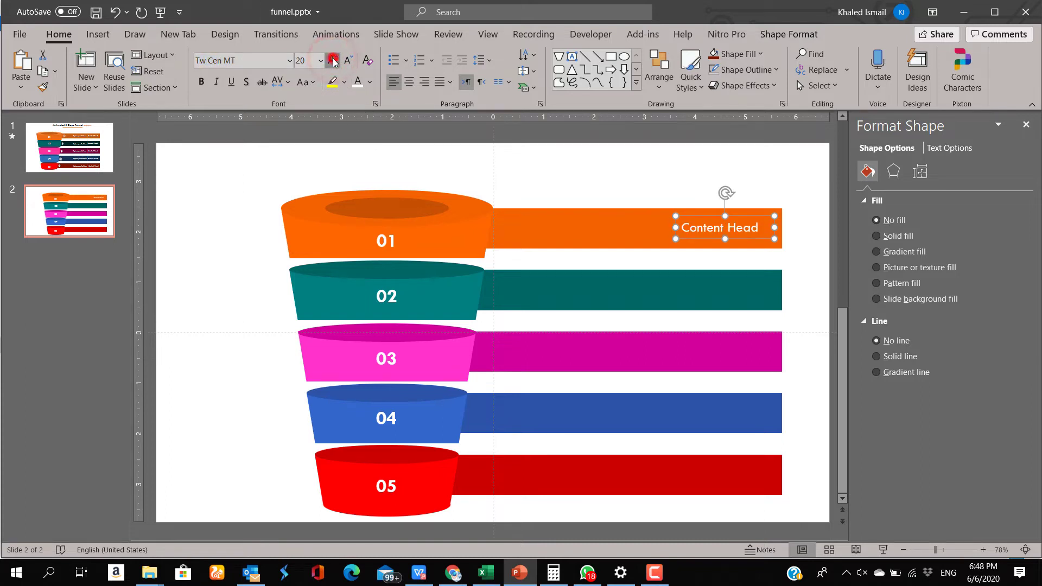
left_click(333, 60)
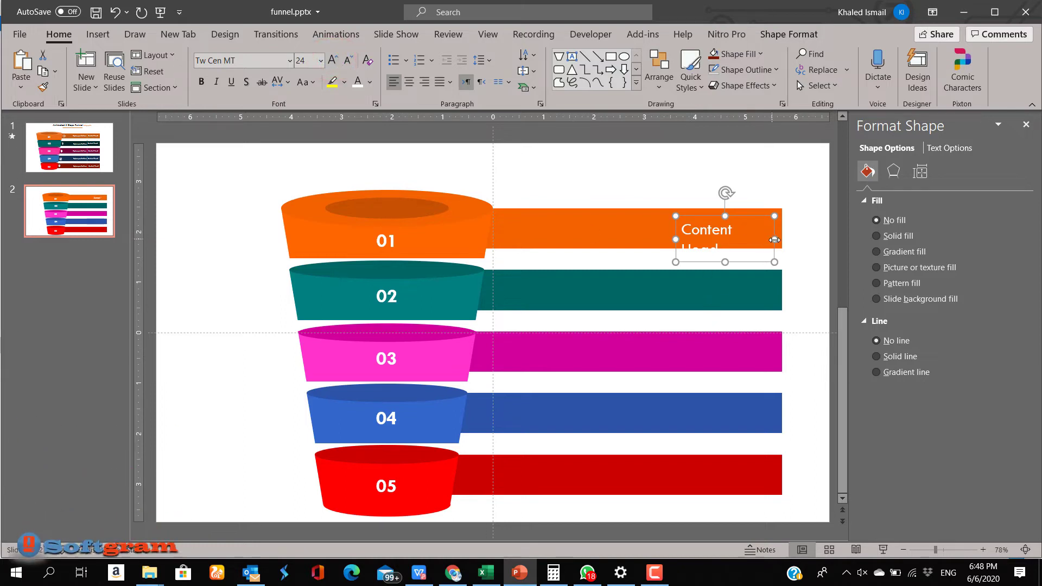
left_click_drag(775, 240, 782, 239)
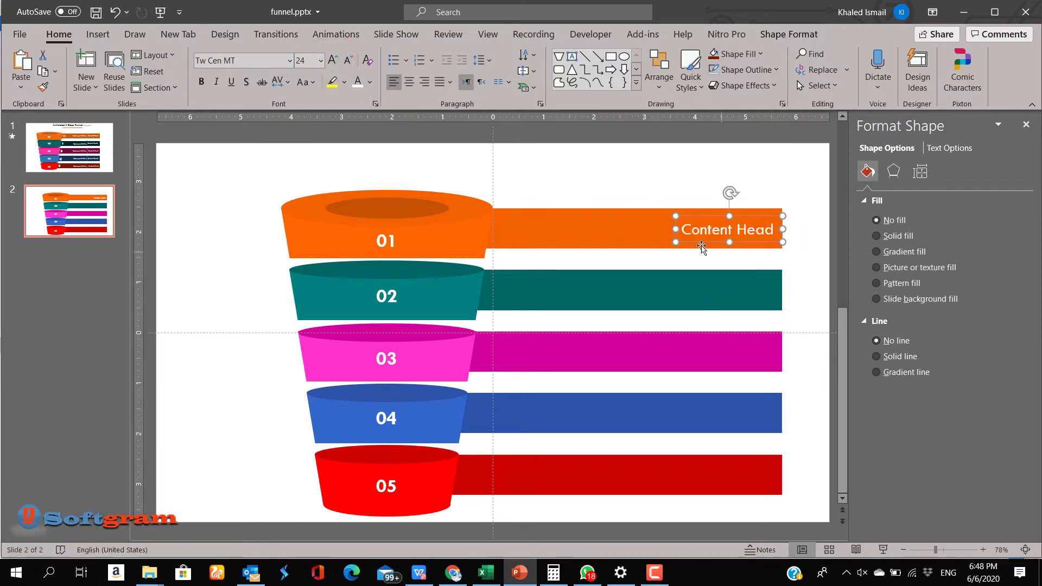
left_click(391, 83)
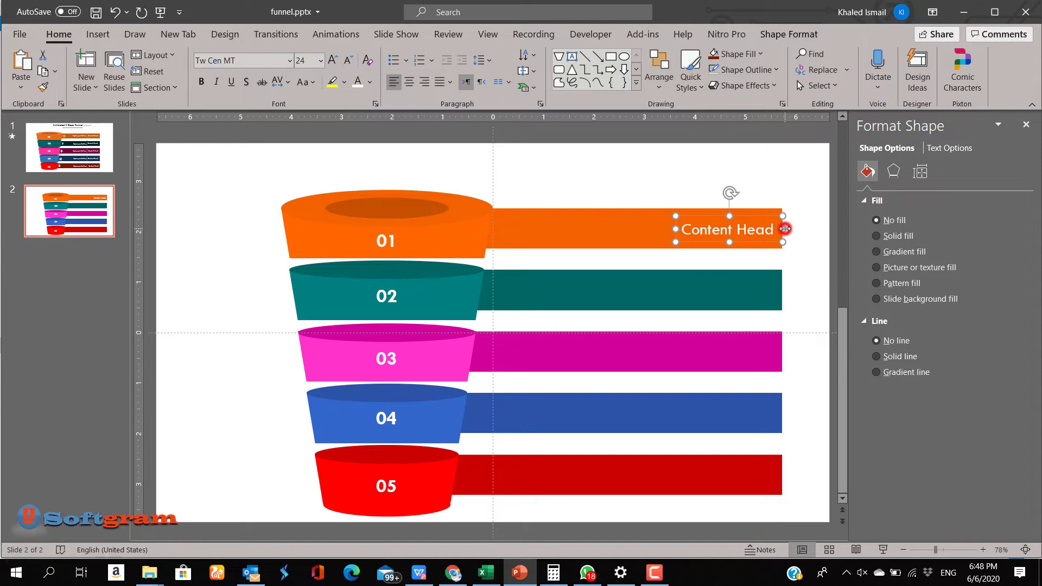
left_click_drag(785, 228, 783, 228)
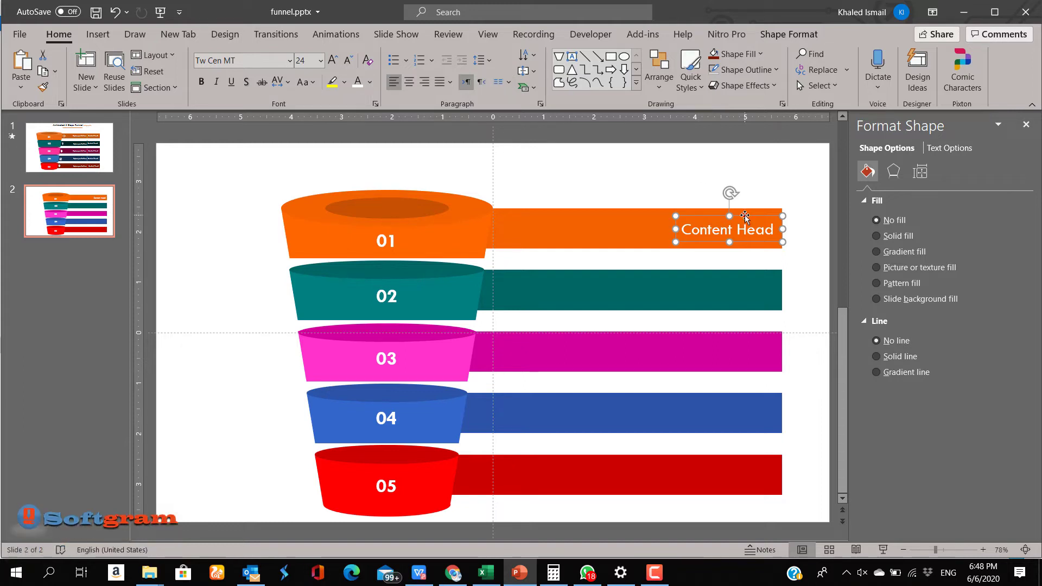
left_click_drag(745, 214, 744, 213)
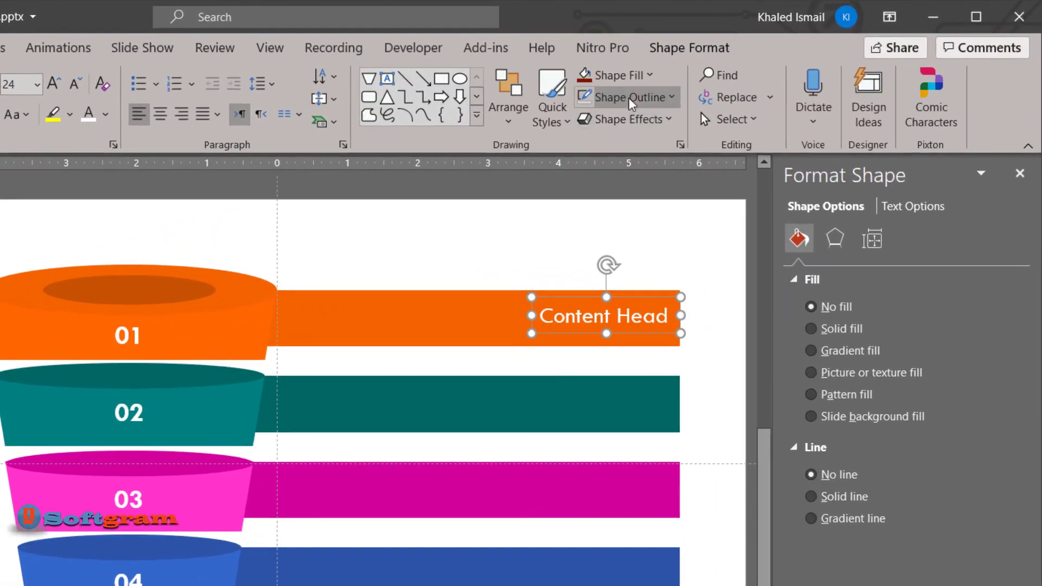
Fill the heading's box with the orange bar's colour via the eyedropper.
left_click(630, 86)
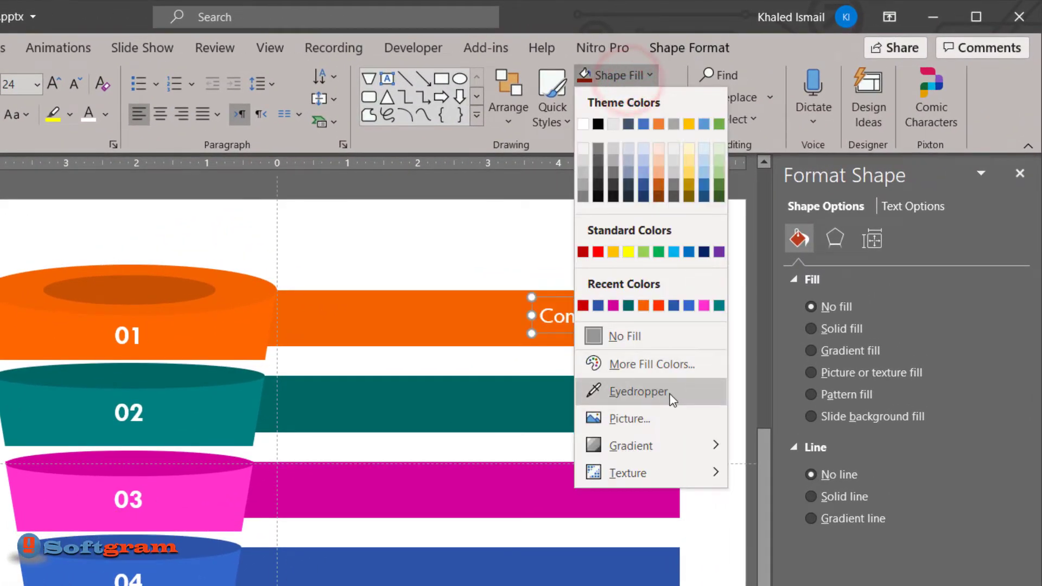
left_click(641, 388)
left_click(496, 324)
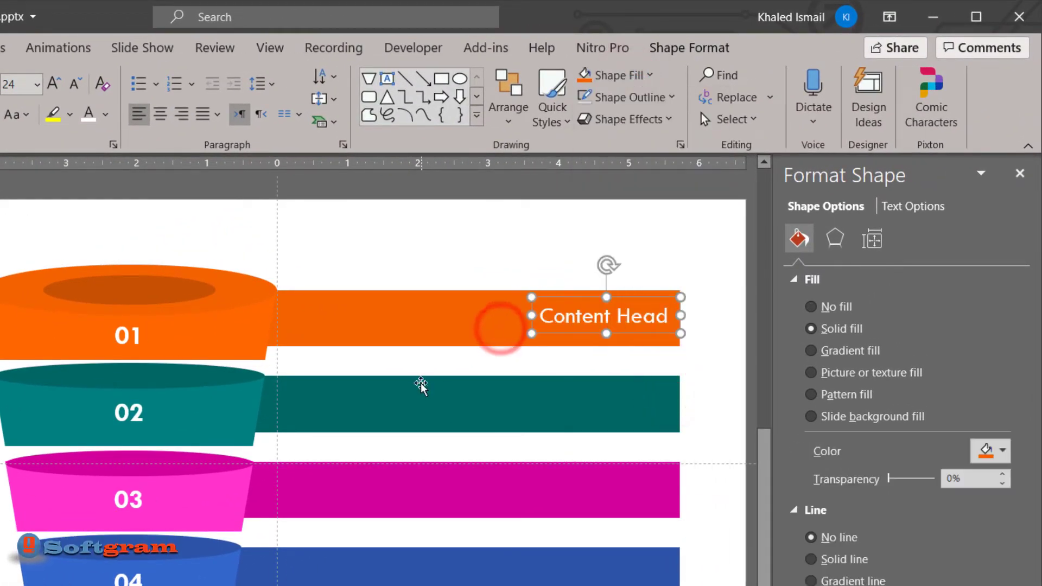
left_click(574, 254)
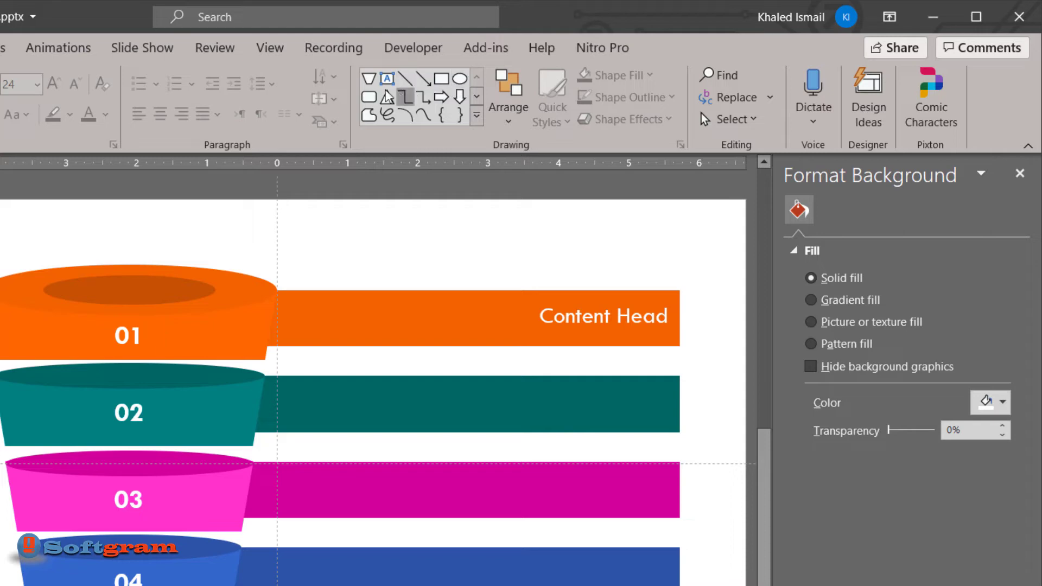
Draw a narrow blue rounded pill with no outline and move it onto the orange bar beside Content Head.
left_click(370, 98)
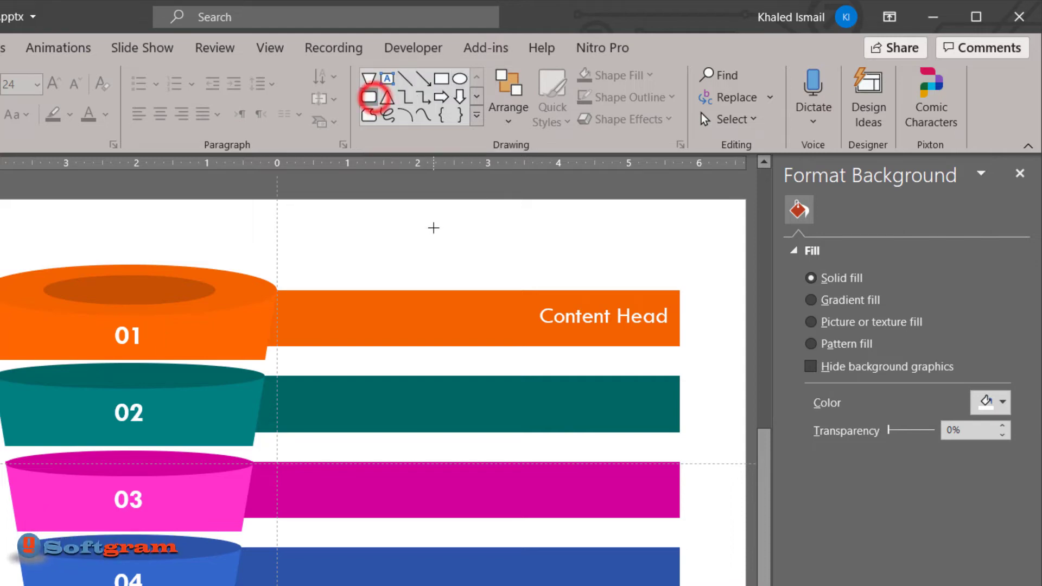
mouse_move(433, 221)
left_mouse_down()
mouse_move(433, 271)
mouse_move(409, 284)
left_mouse_up()
mouse_move(411, 226)
left_mouse_down()
mouse_move(444, 260)
mouse_move(427, 256)
left_mouse_up()
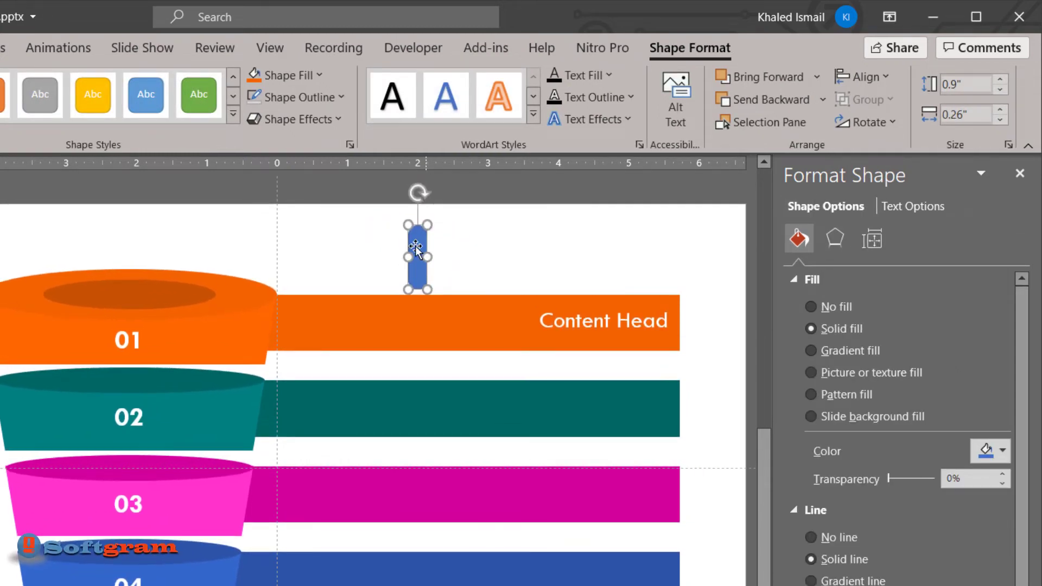
left_click_drag(427, 259, 415, 255)
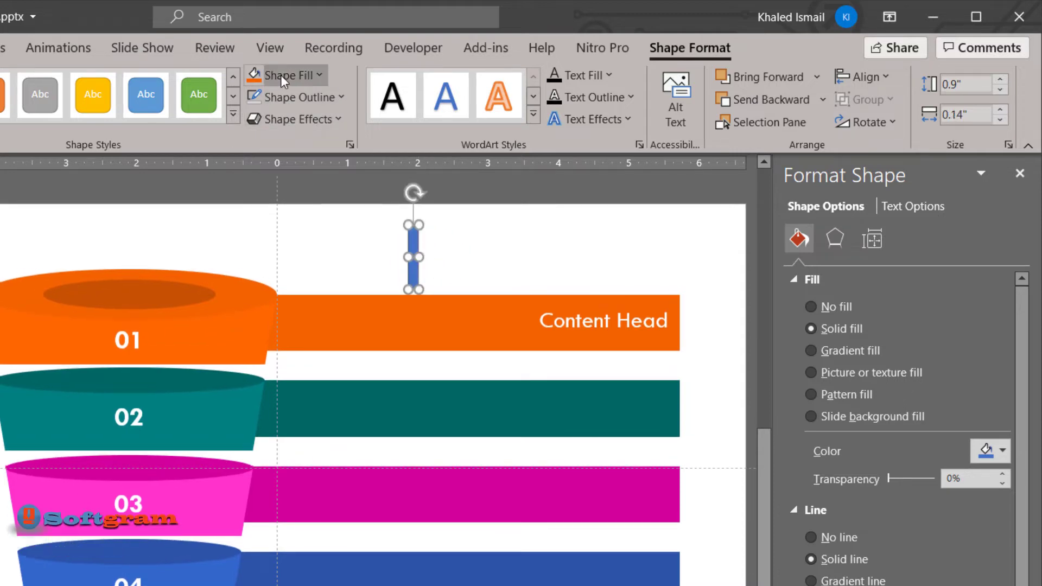
left_click(286, 92)
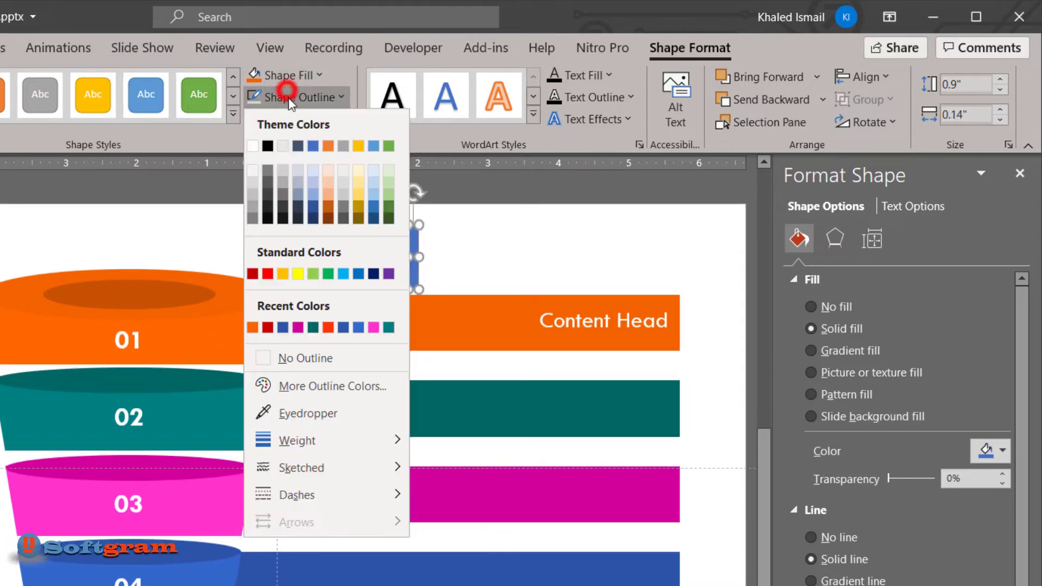
left_click(328, 357)
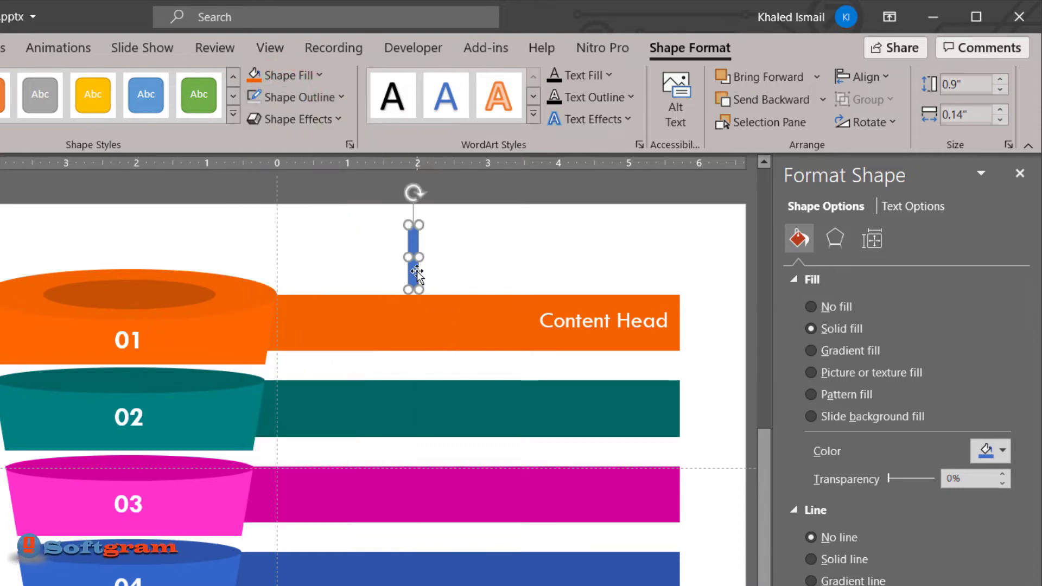
left_click_drag(417, 271, 534, 335)
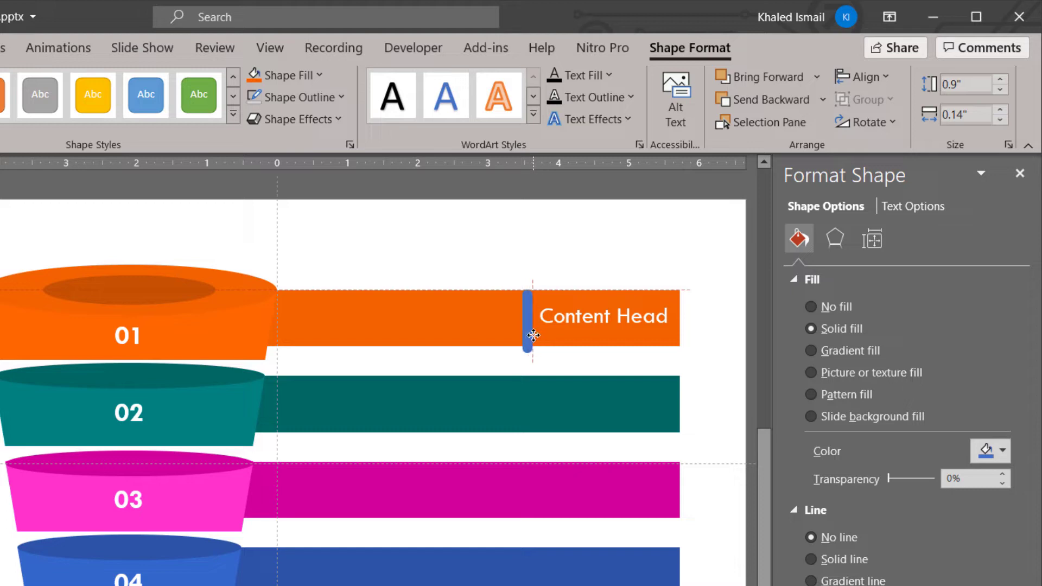
Bring the Content Head label in front of the pill and position the pill just left of it.
left_click(555, 320)
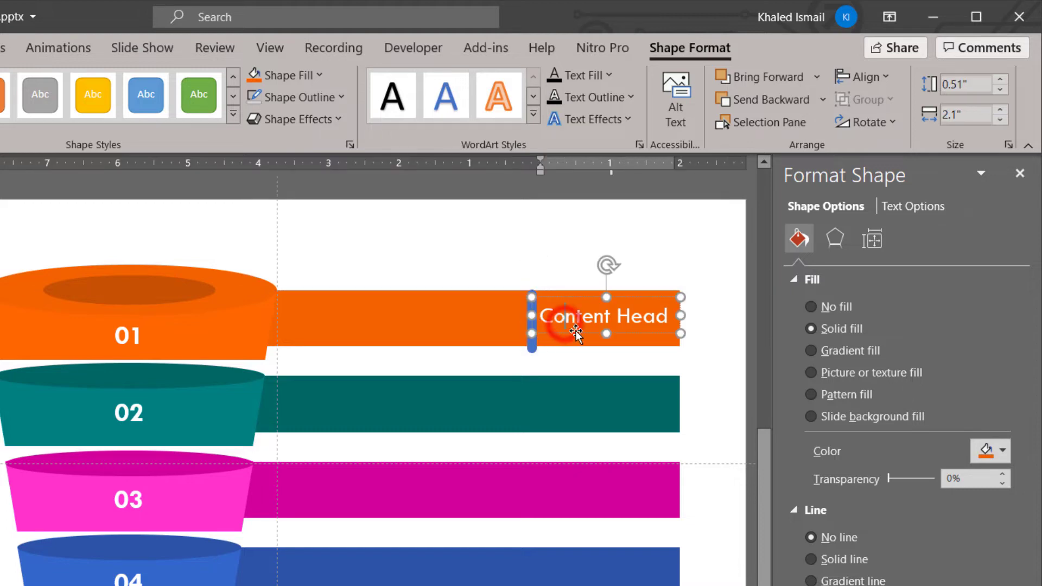
right_click(576, 334)
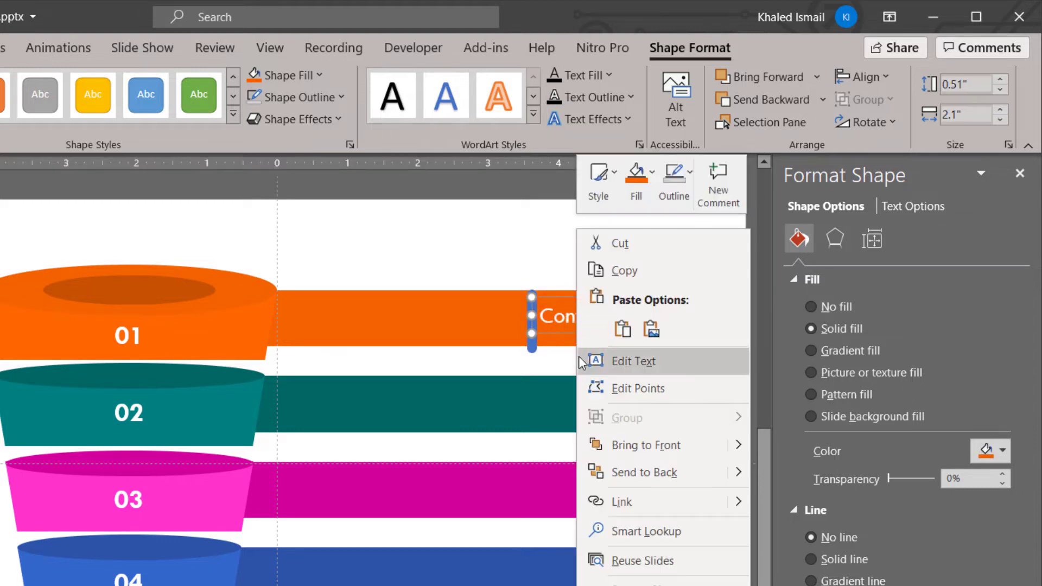
left_click(635, 443)
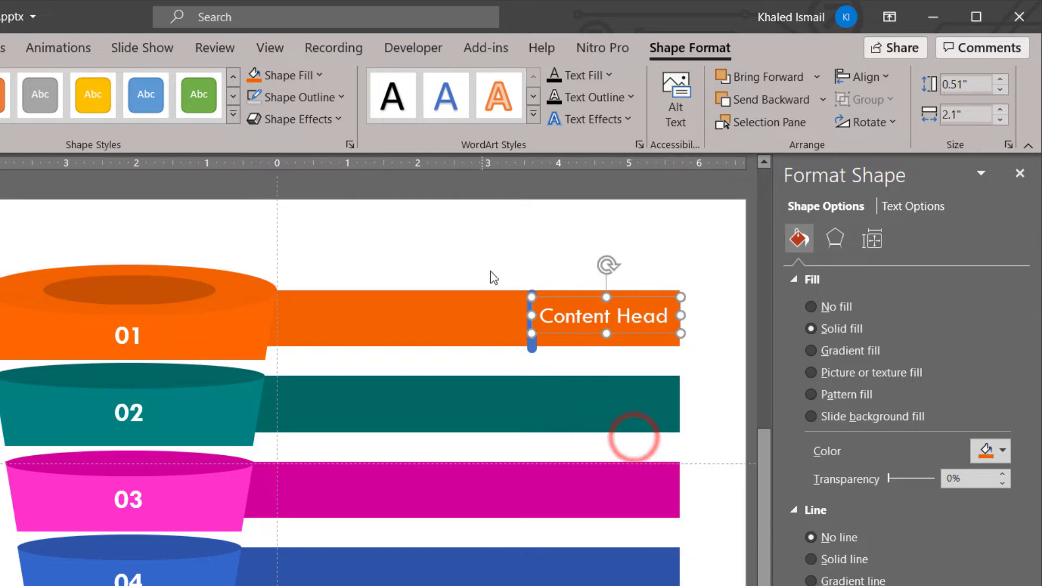
left_click(491, 260)
left_click(532, 345)
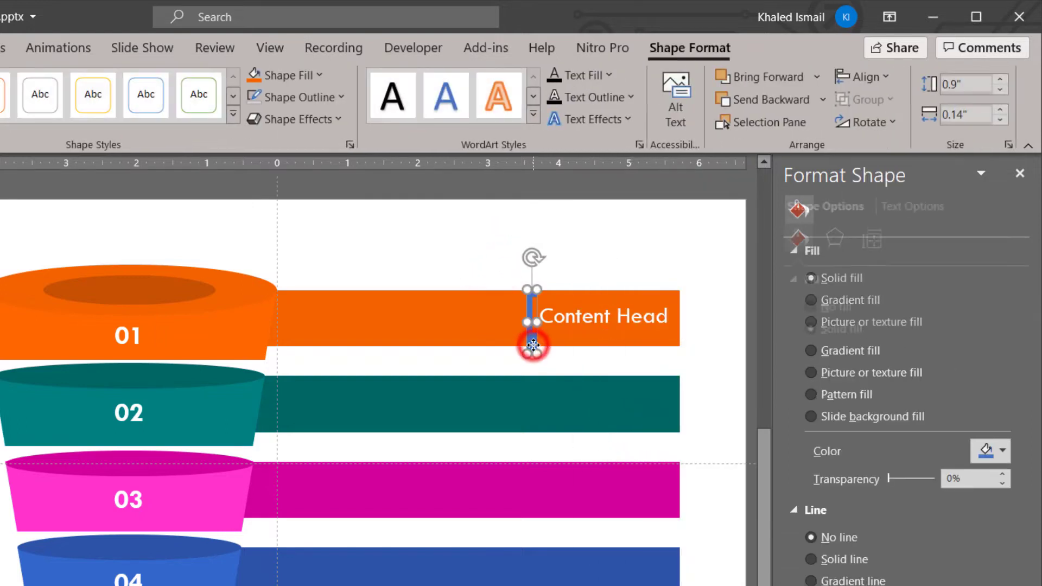
mouse_move(522, 346)
left_mouse_down()
mouse_move(536, 345)
mouse_move(516, 348)
left_mouse_up()
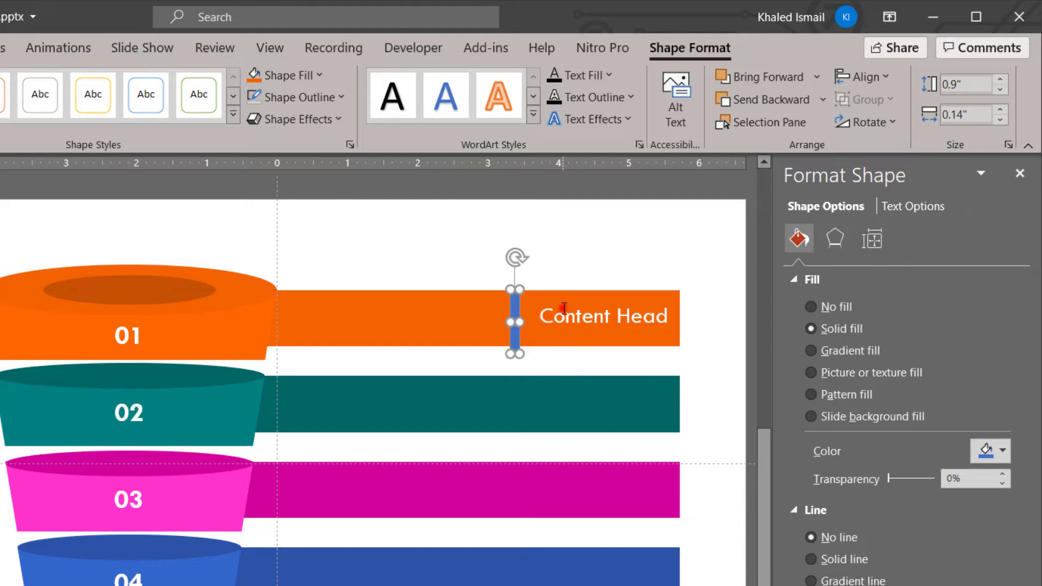
left_click(551, 298)
left_click_drag(551, 297, 530, 332)
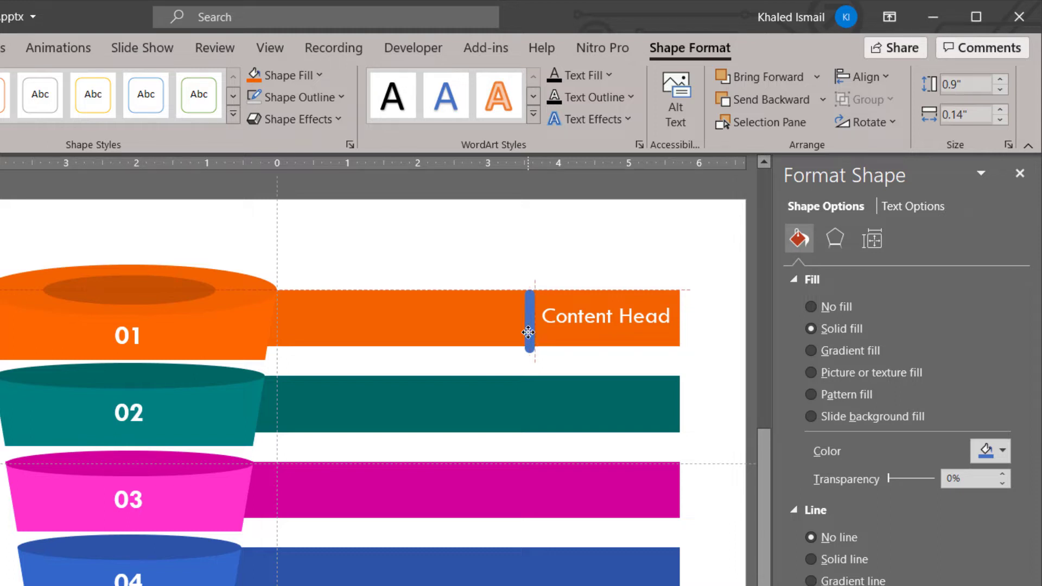
left_click_drag(528, 333, 536, 345)
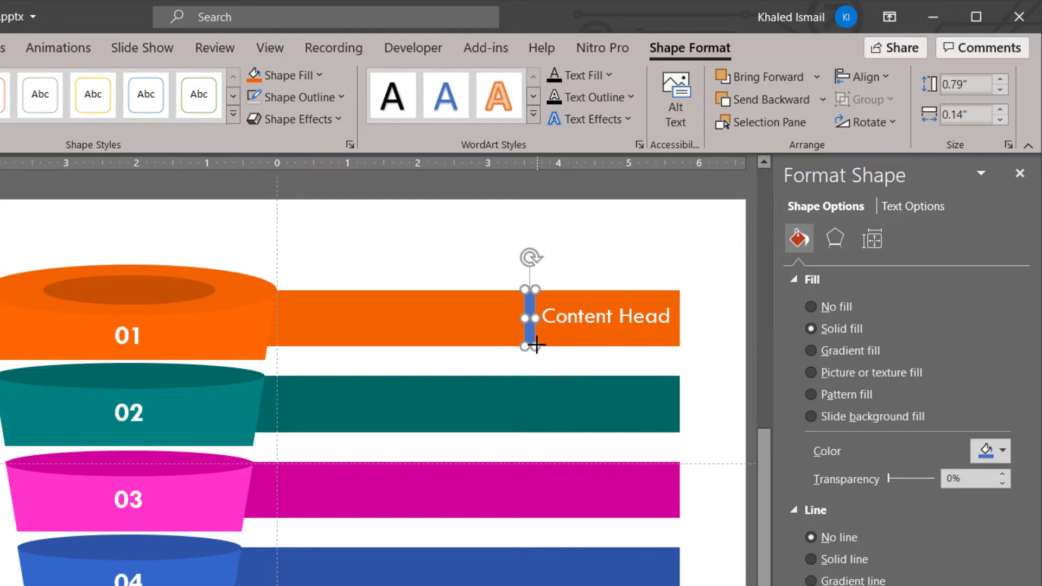
left_click(491, 279)
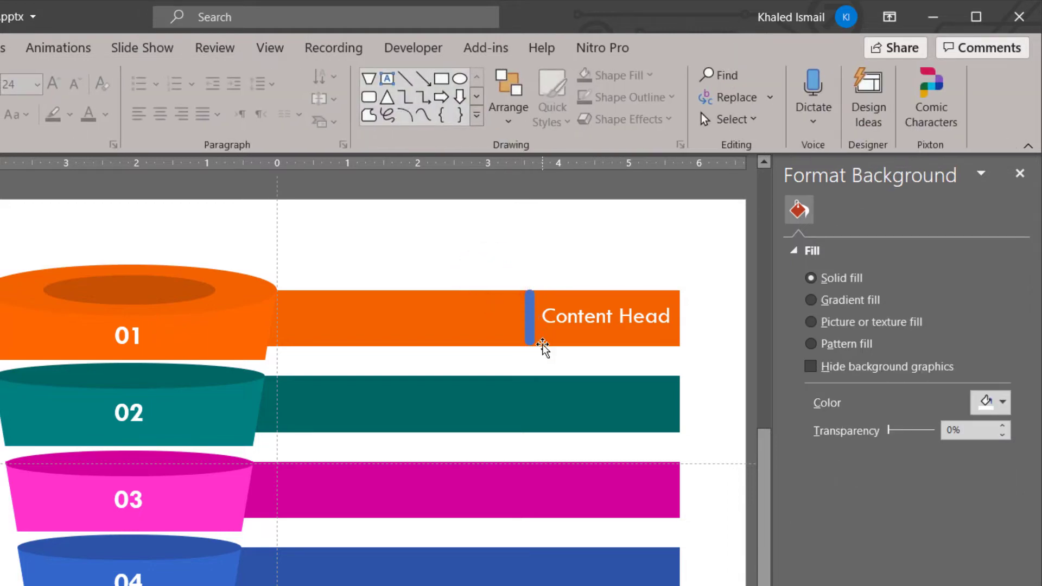
Nudge the blue strip slightly right so it sits snug against Content Head.
scroll(546, 350, "up", 3)
scroll(559, 342, "down", 3)
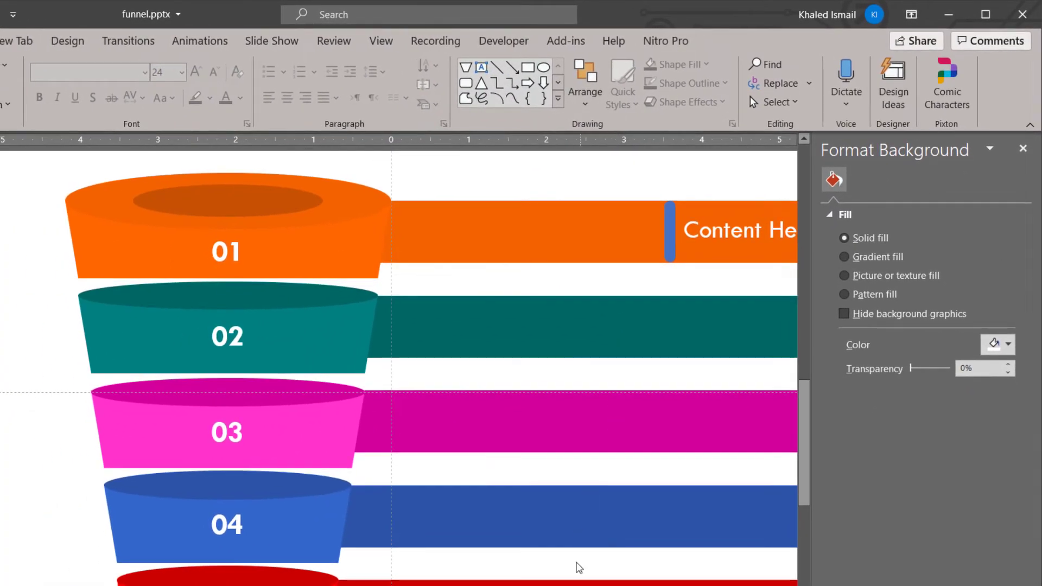
scroll(568, 289, "right", 3)
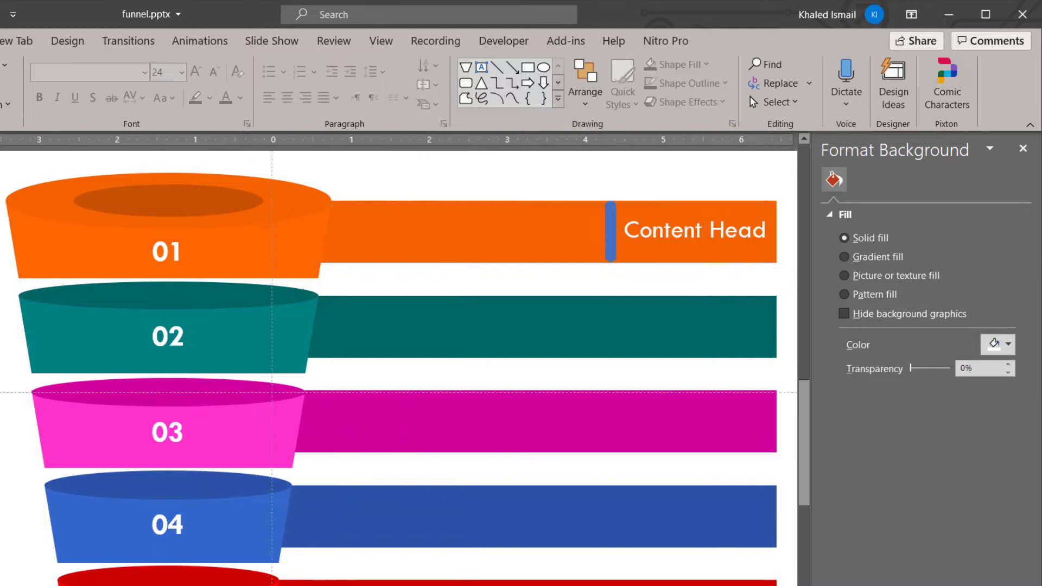
left_click(553, 242)
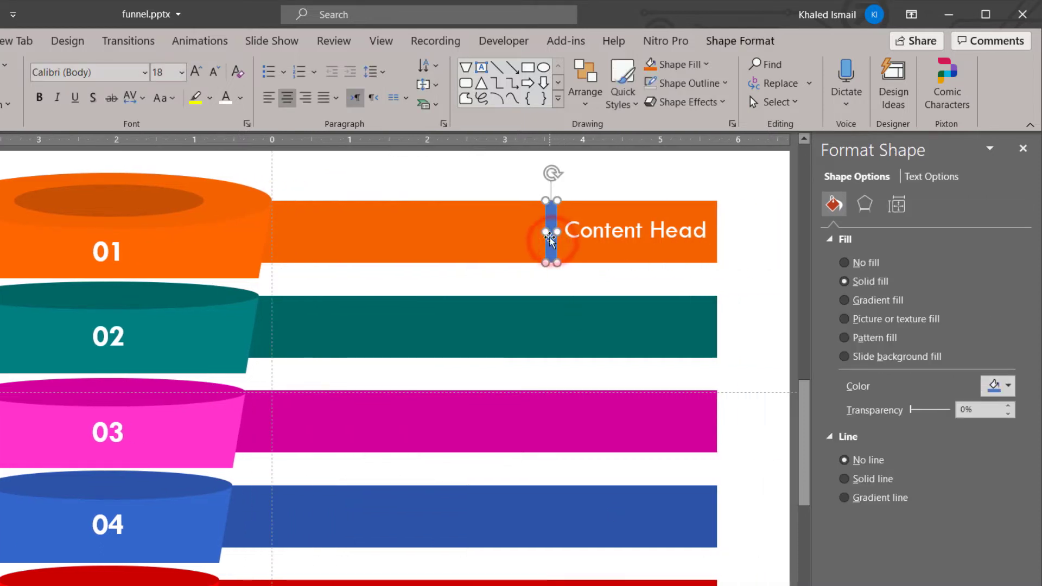
left_click_drag(551, 247, 555, 245)
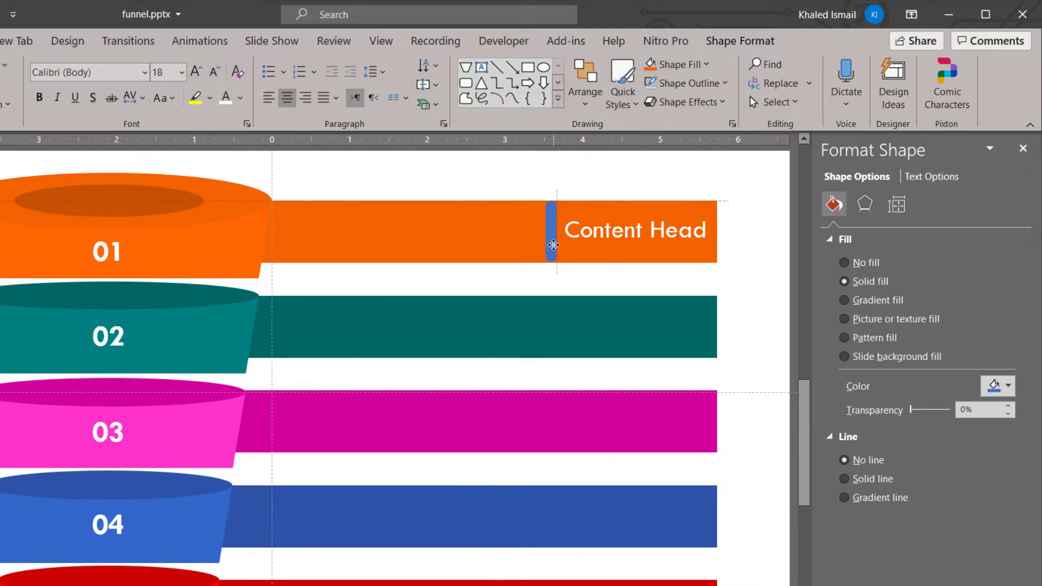
left_click_drag(553, 245, 553, 245)
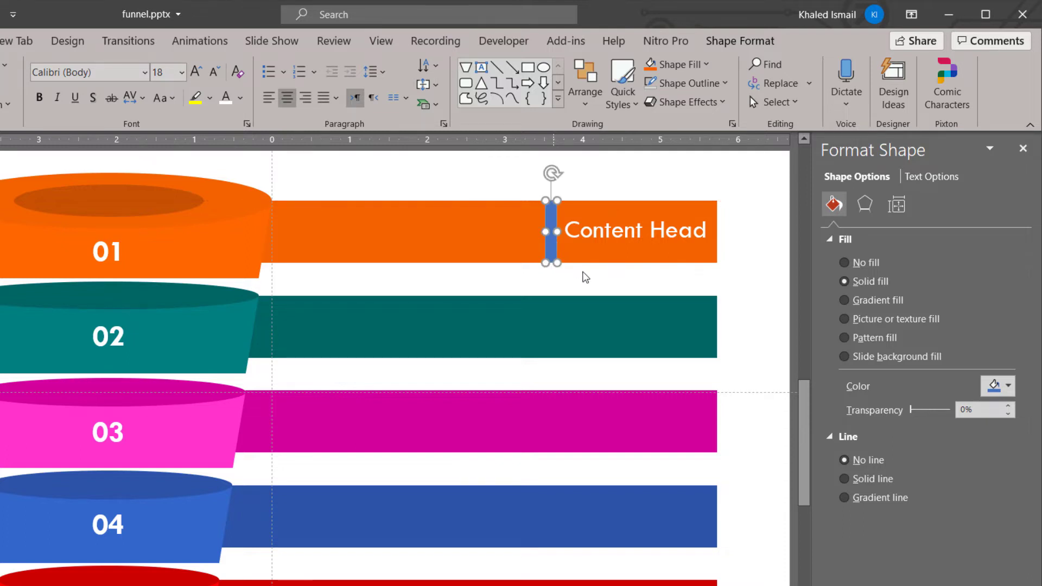
Stretch the blue strip to the full height of the orange bar.
scroll(591, 275, "up", 2, "ctrl")
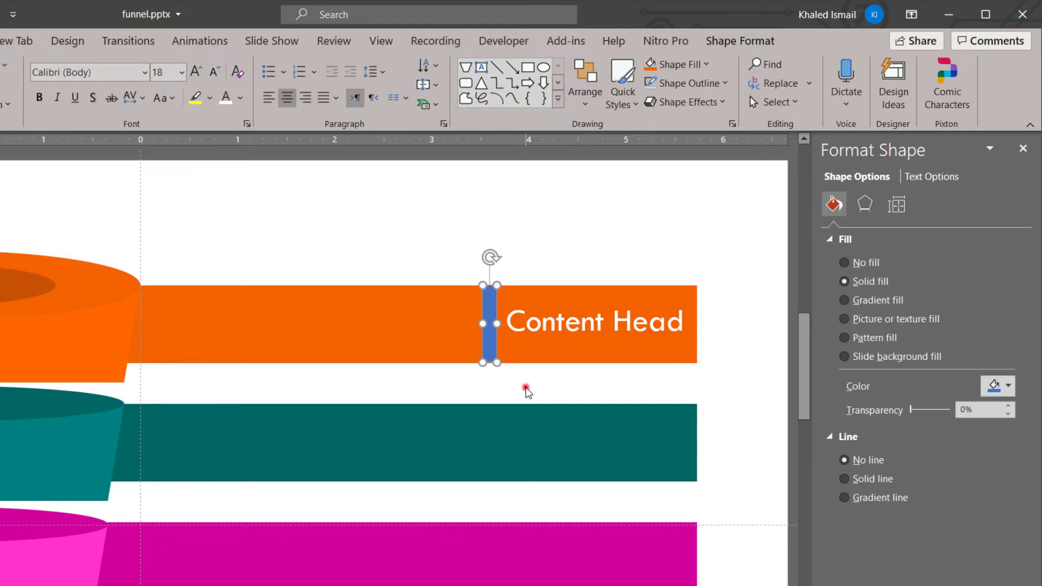
left_click(526, 390)
left_click(490, 347)
left_click_drag(499, 367, 499, 366)
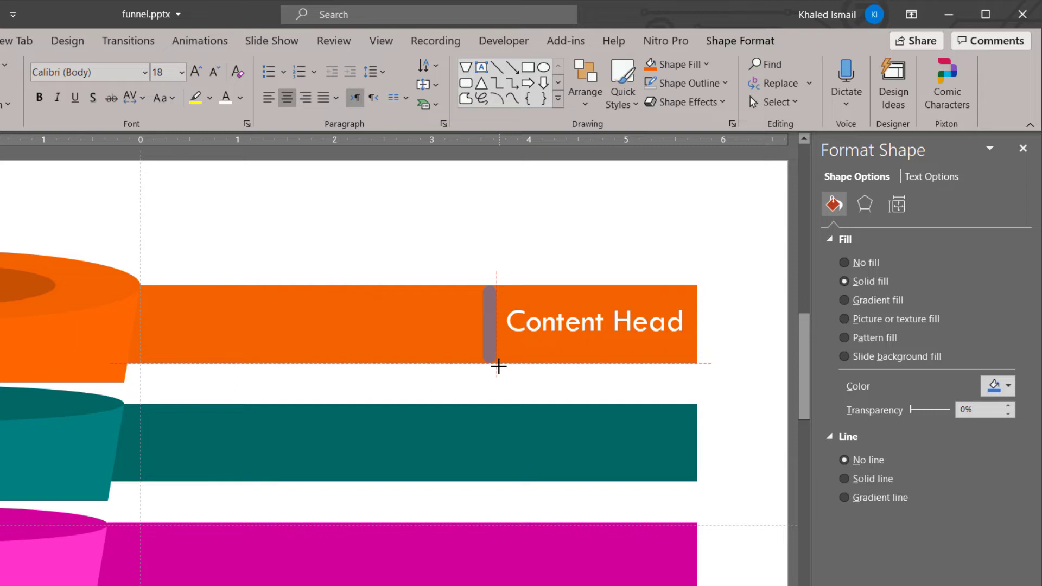
left_click_drag(499, 365, 499, 366)
left_click(442, 337)
key("Tab")
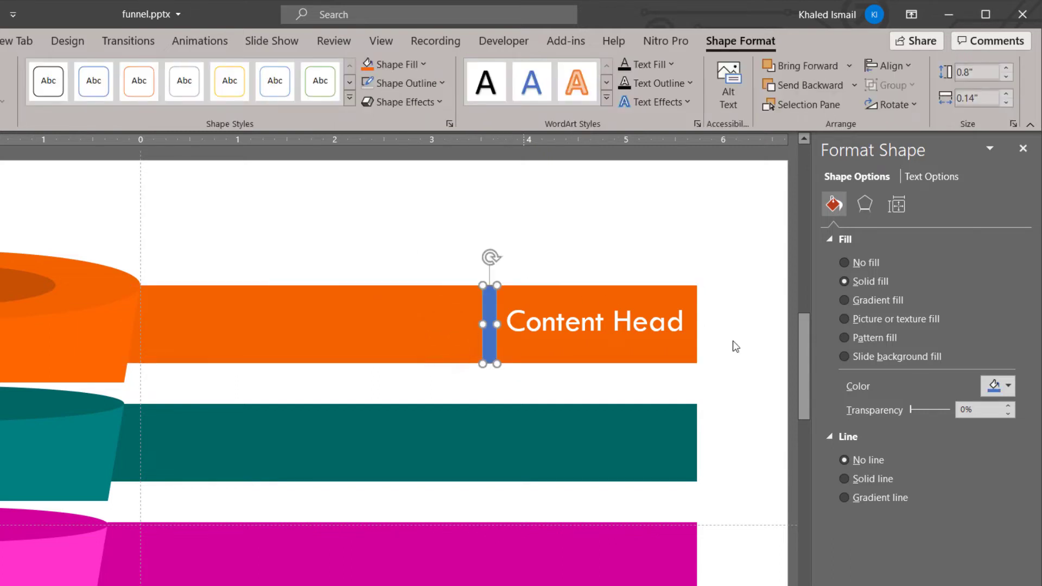
Switch the strip to a gradient fill and eyedropper the funnel orange into the first and middle stops.
left_click(882, 303)
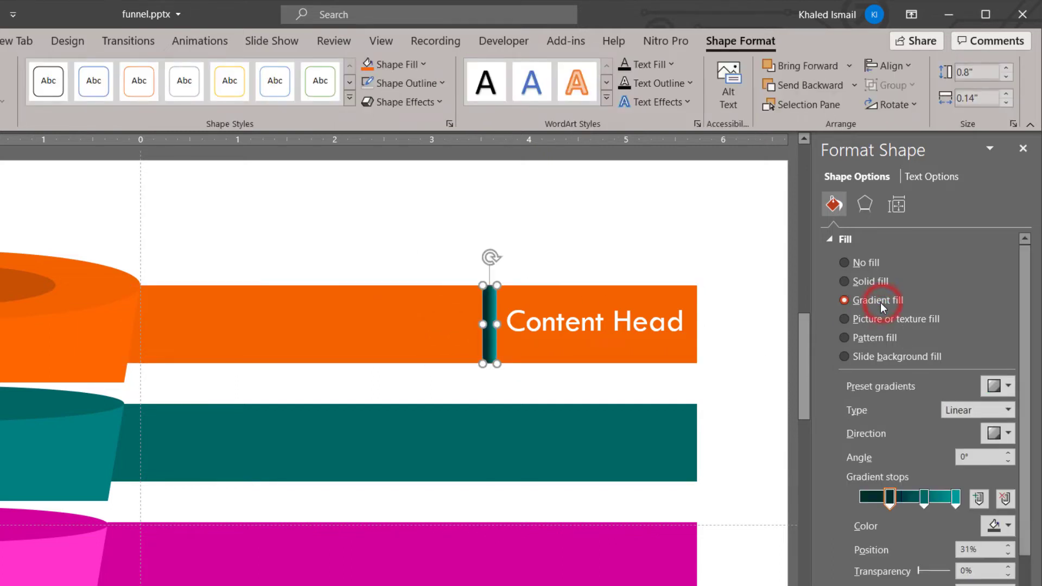
scroll(619, 391, "down", 2, "ctrl")
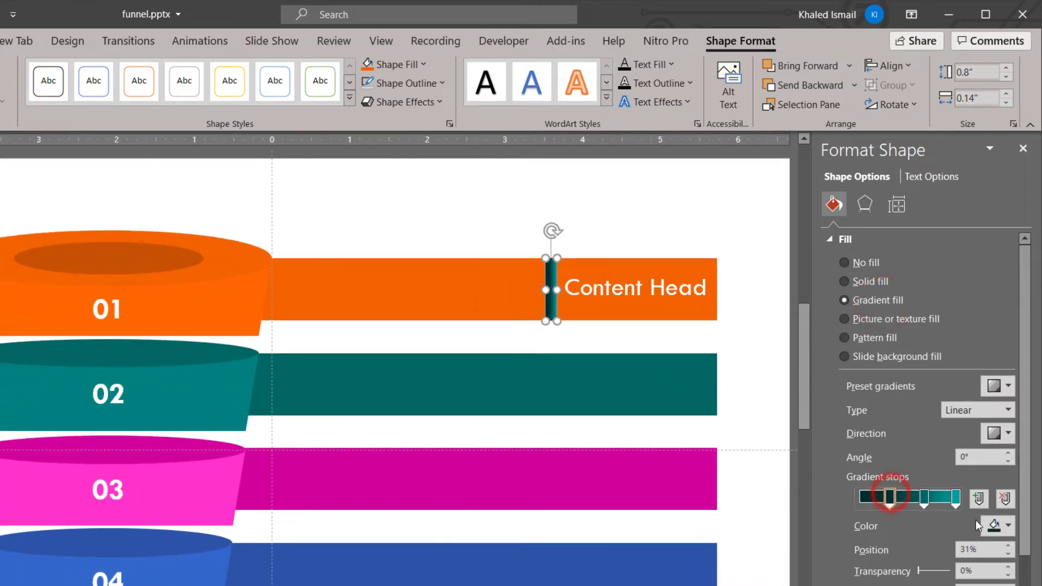
left_click(998, 526)
left_click(951, 507)
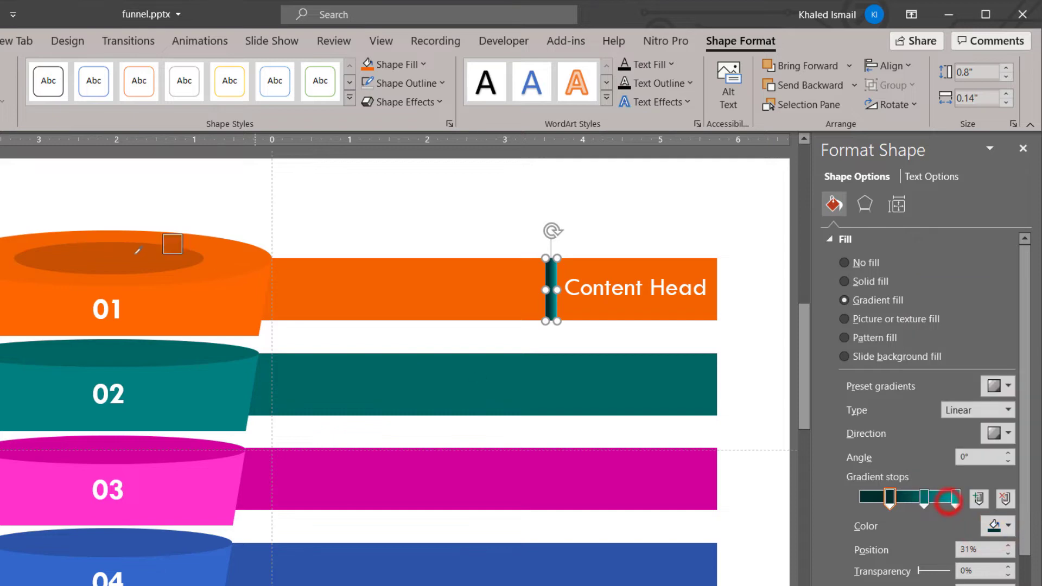
left_click(132, 257)
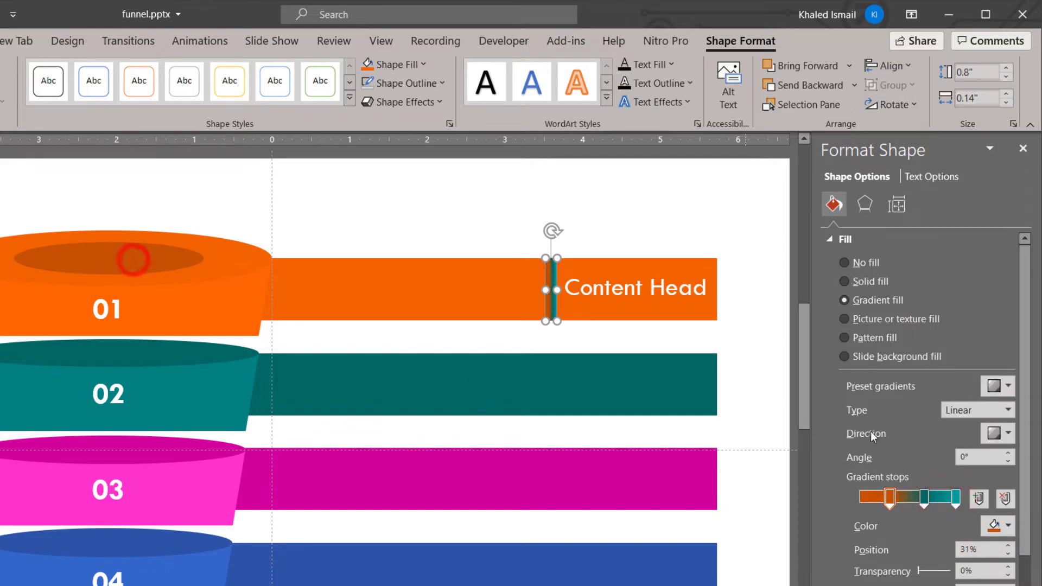
left_click(929, 498)
left_click(998, 525)
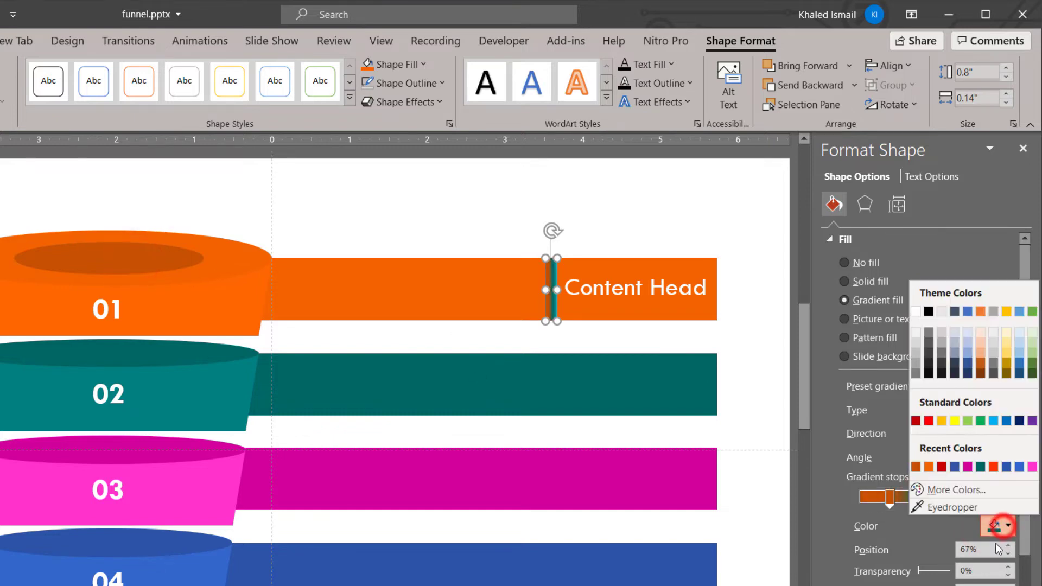
left_click(951, 507)
left_click(210, 268)
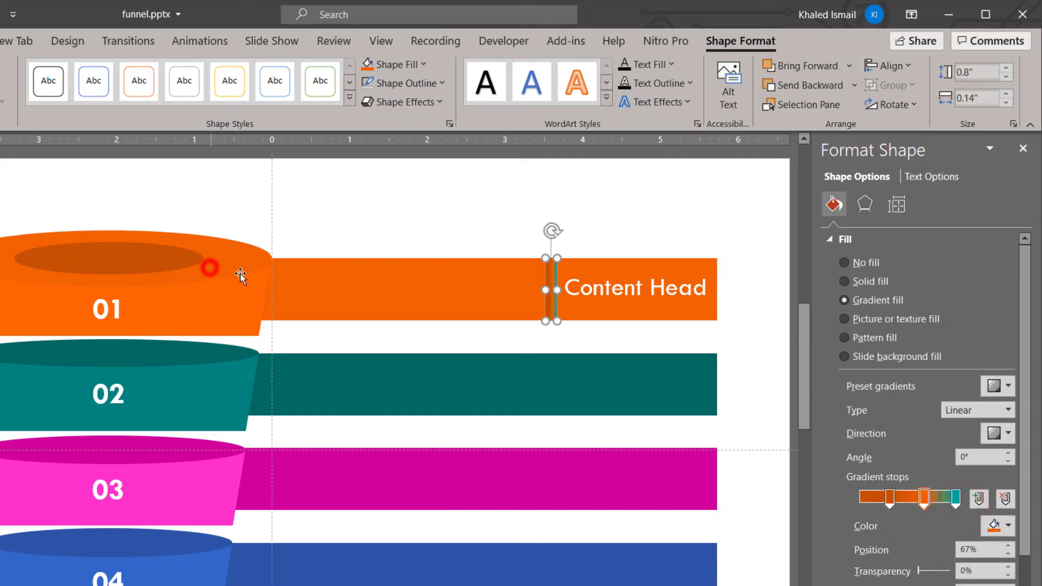
Set the last gradient stop to a lighter, paler orange through More Colors.
left_click(956, 499)
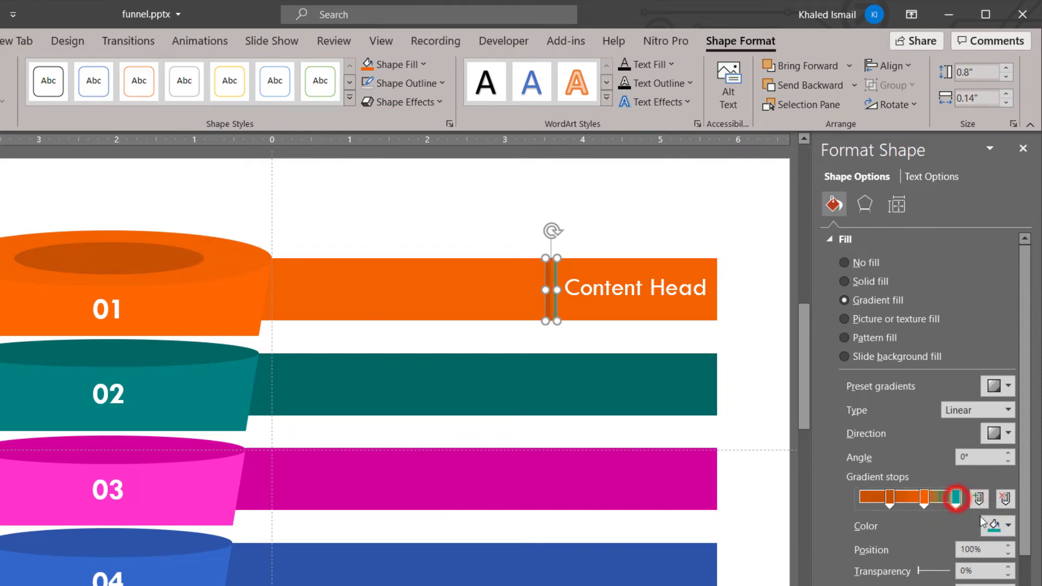
left_click(998, 526)
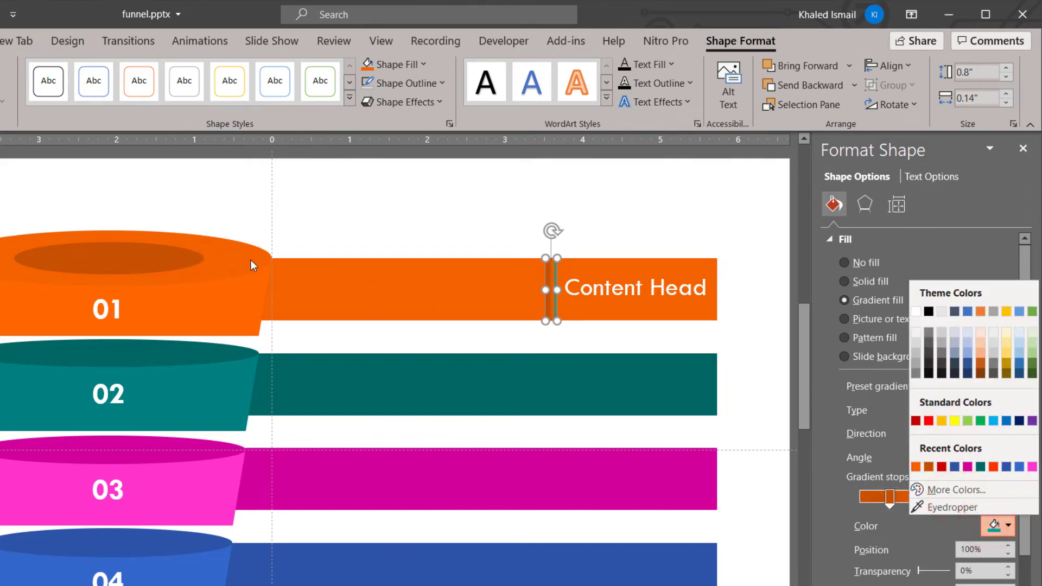
left_click(945, 507)
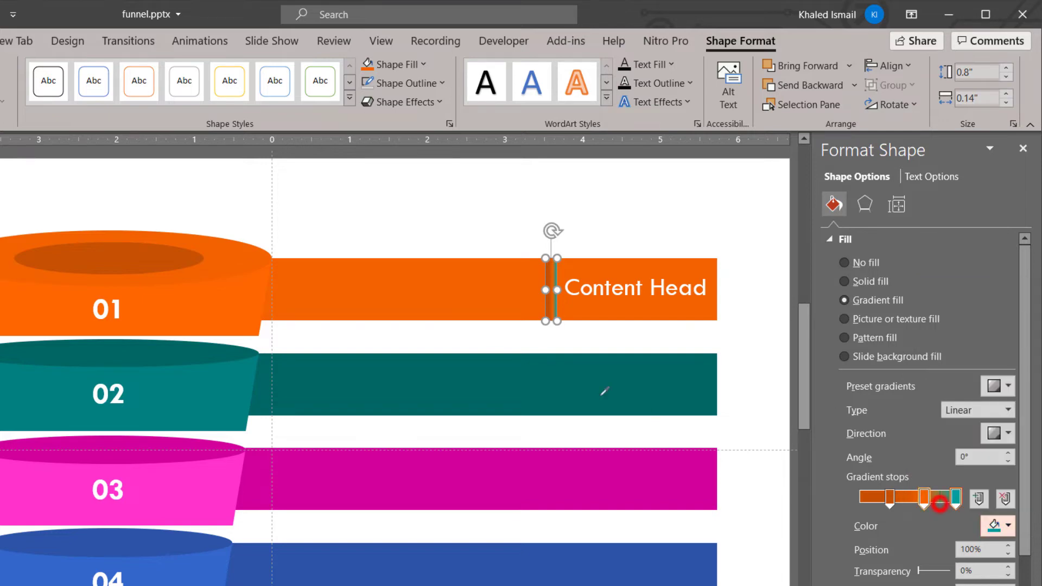
left_click(227, 255)
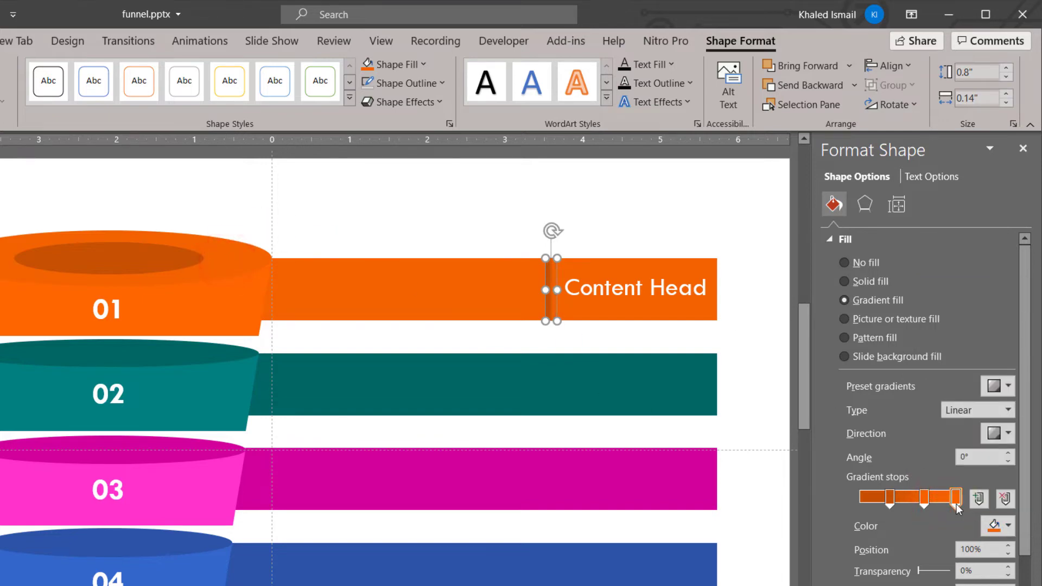
left_click(991, 526)
left_click(971, 485)
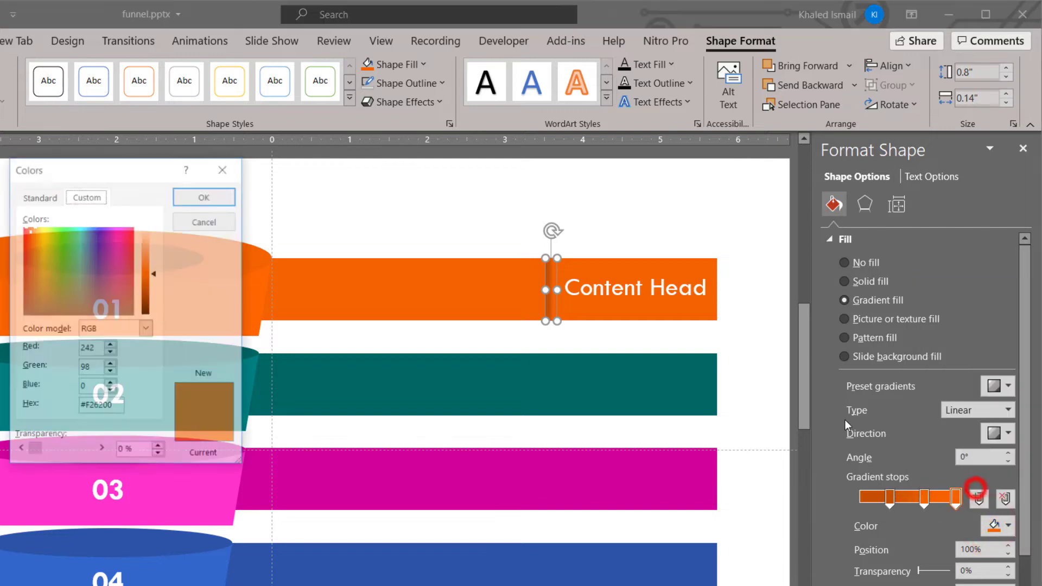
left_click_drag(157, 277, 155, 253)
left_click(206, 198)
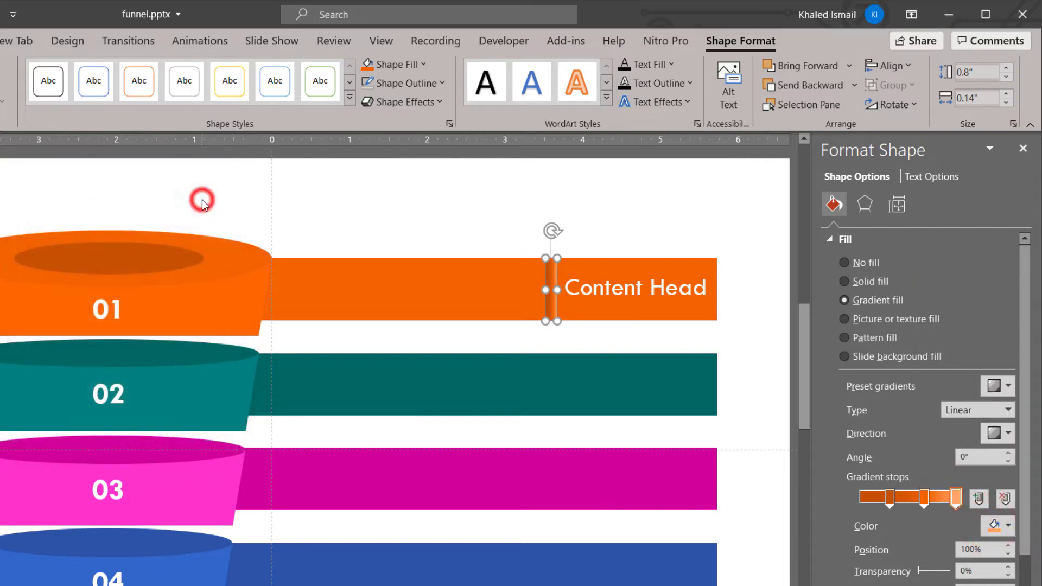
Slide the middle and left gradient stops further left to adjust the orange fade.
left_click(770, 380)
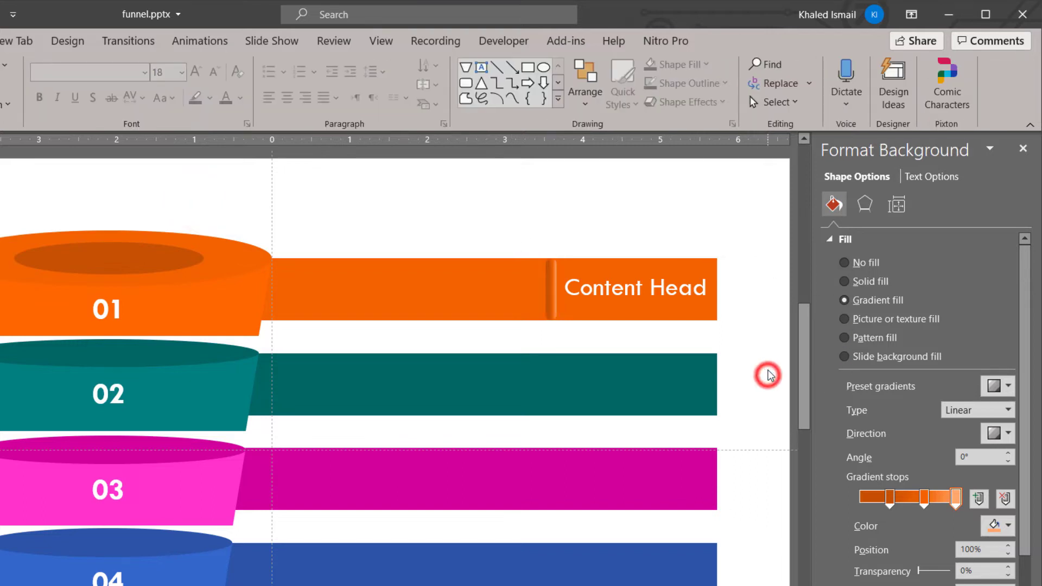
left_click(557, 298)
left_click(554, 293)
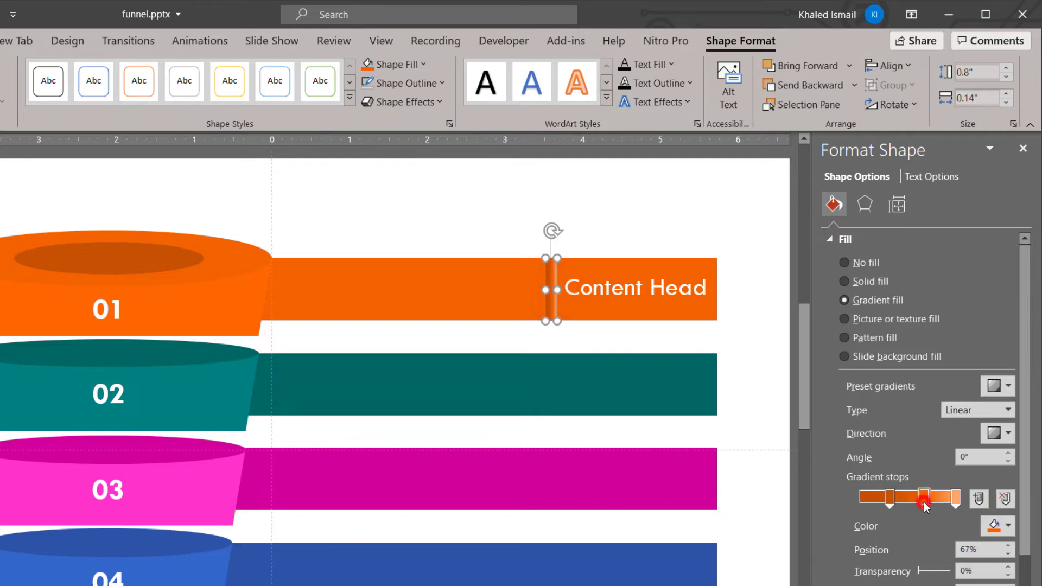
left_click_drag(926, 506, 918, 508)
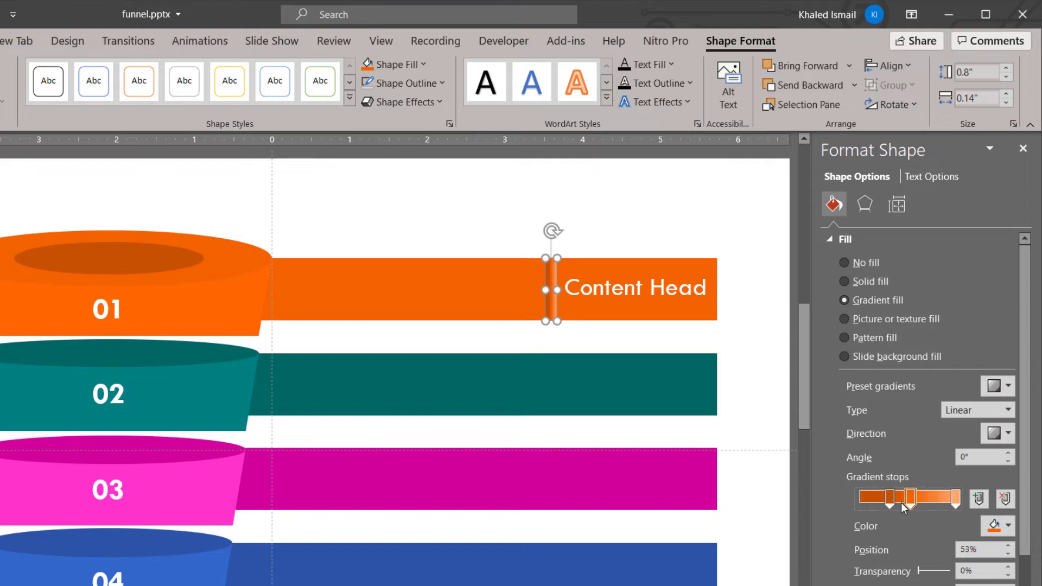
left_click_drag(891, 499, 873, 500)
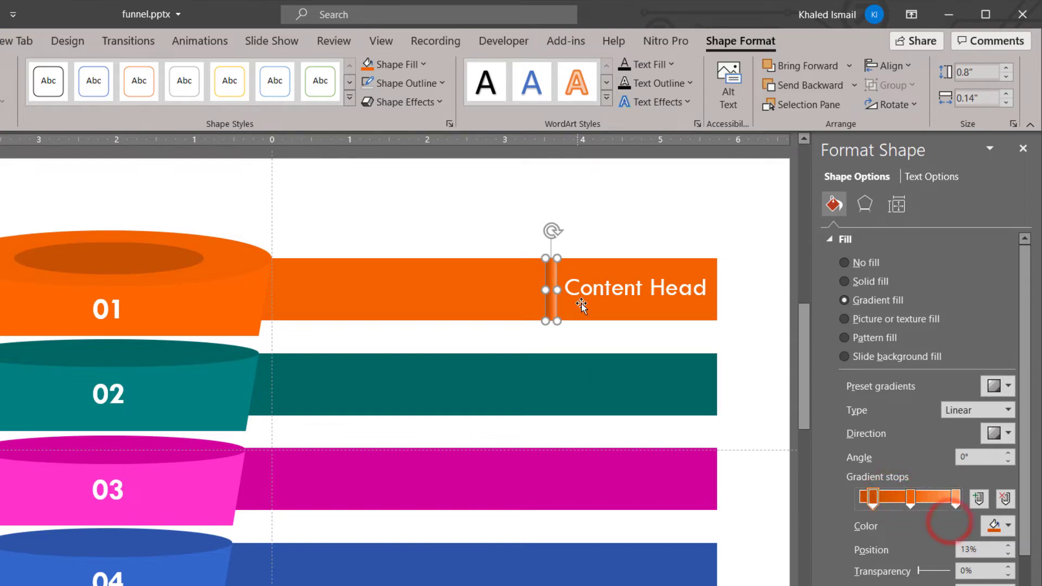
scroll(717, 327, "down", 3)
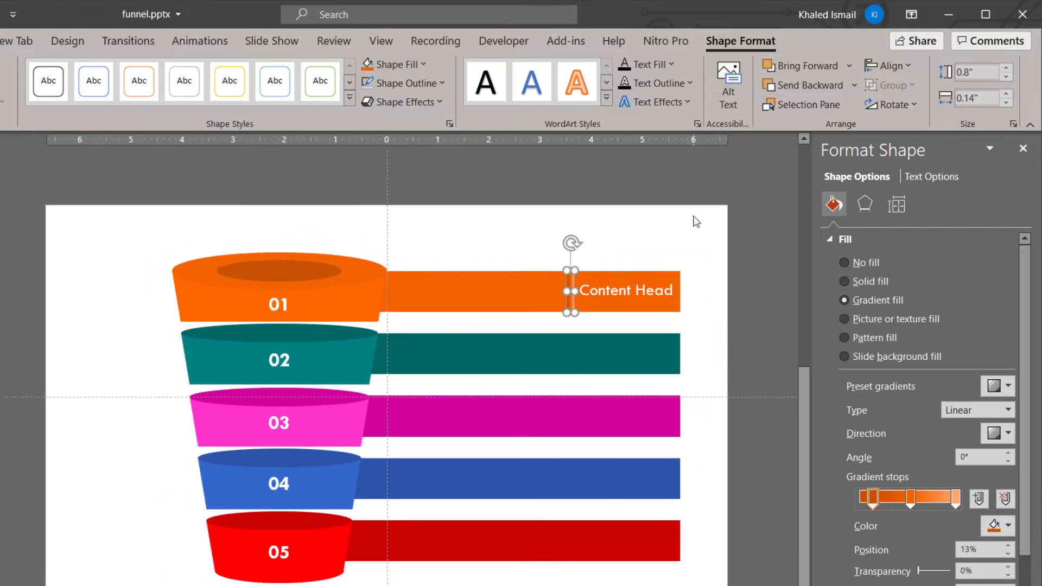
Draw a text box on the orange bar, left of the accent strip.
left_click(702, 240)
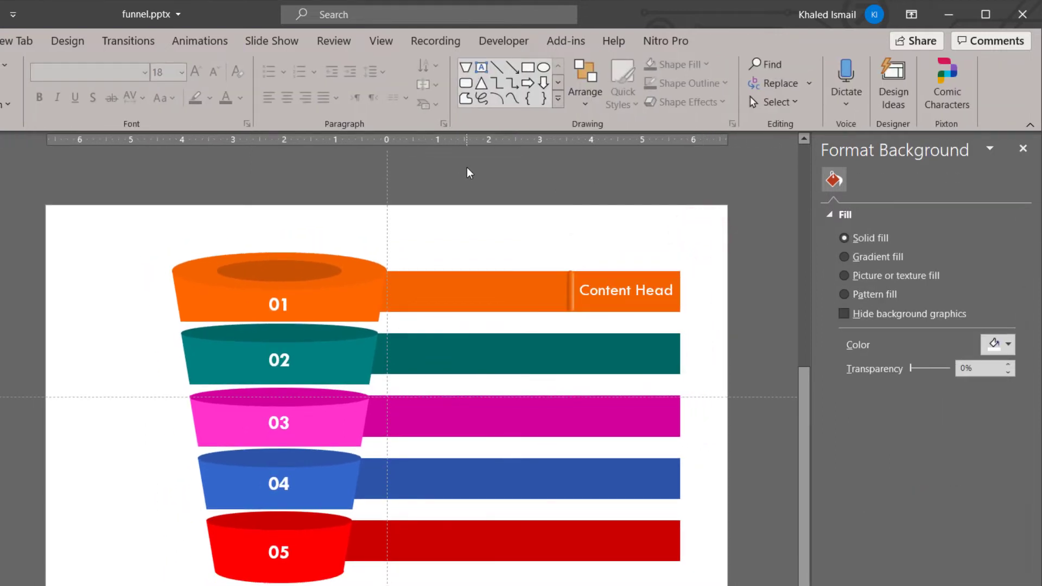
left_click(483, 67)
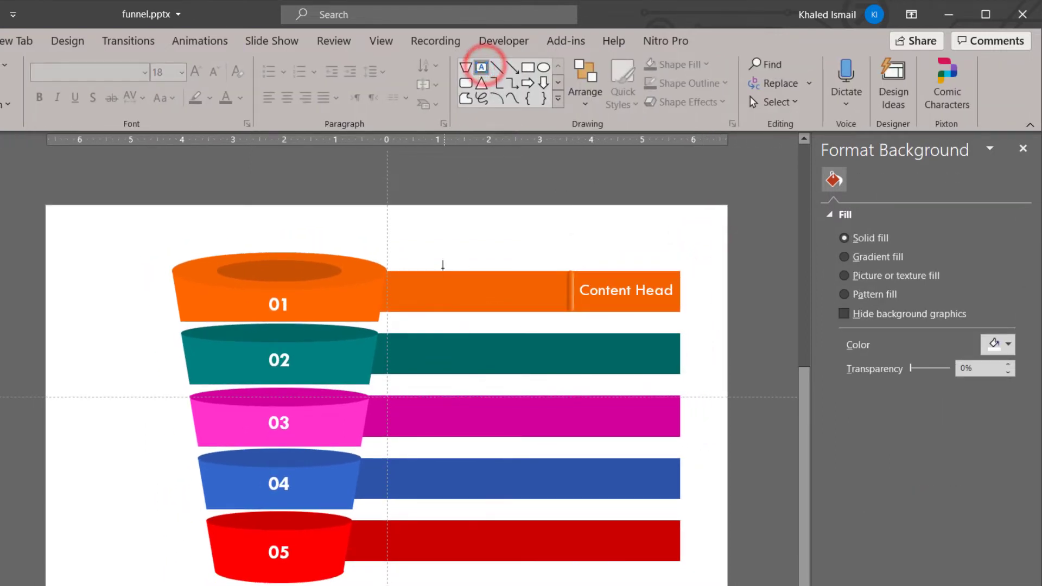
left_click_drag(474, 295, 561, 303)
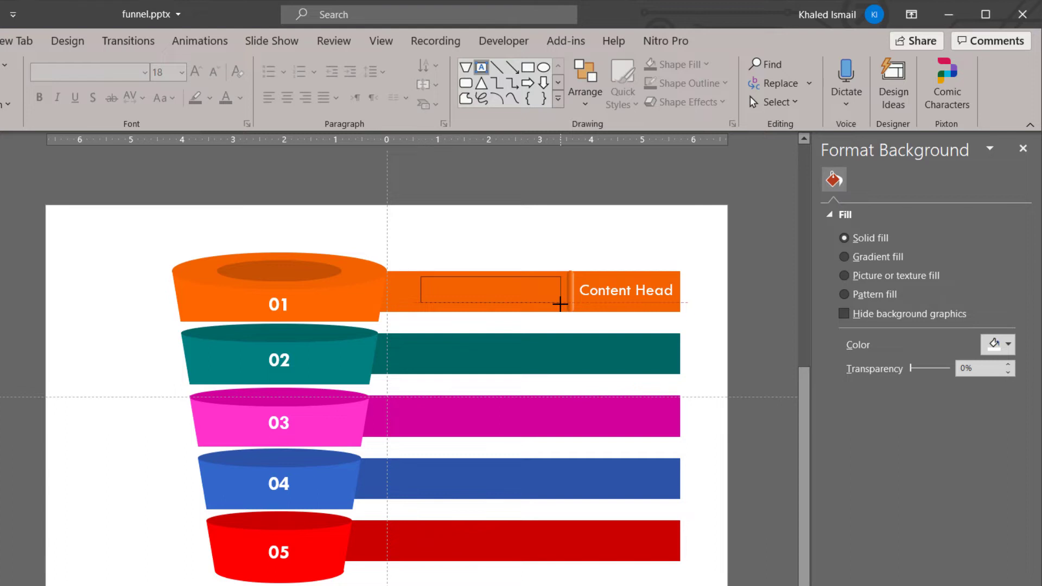
left_click_drag(560, 303, 561, 302)
left_click_drag(493, 305, 492, 307)
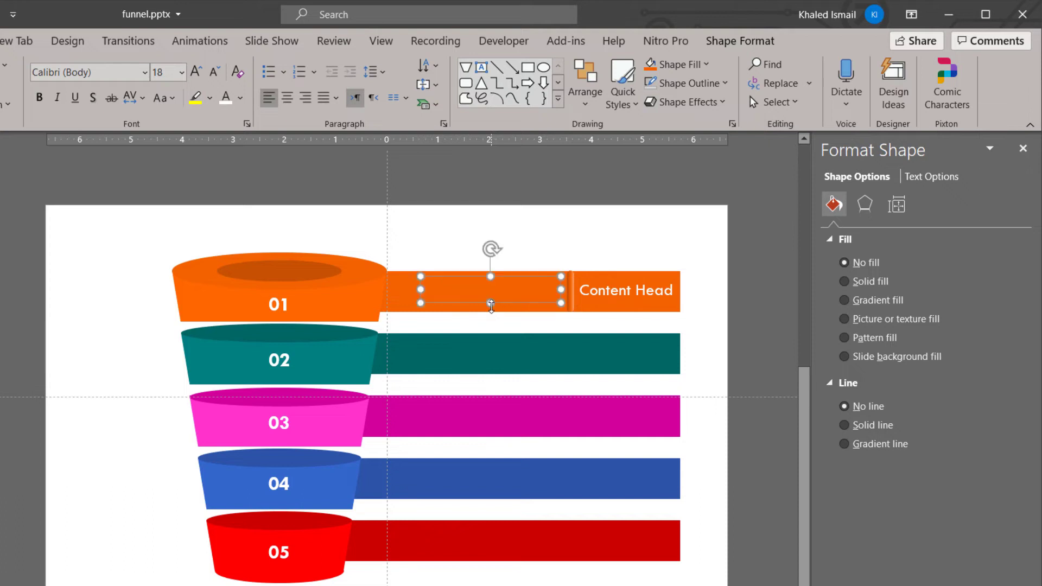
Set the new text box's font to Tw Cen MT.
left_click(445, 293)
left_click(225, 109)
left_click(119, 75)
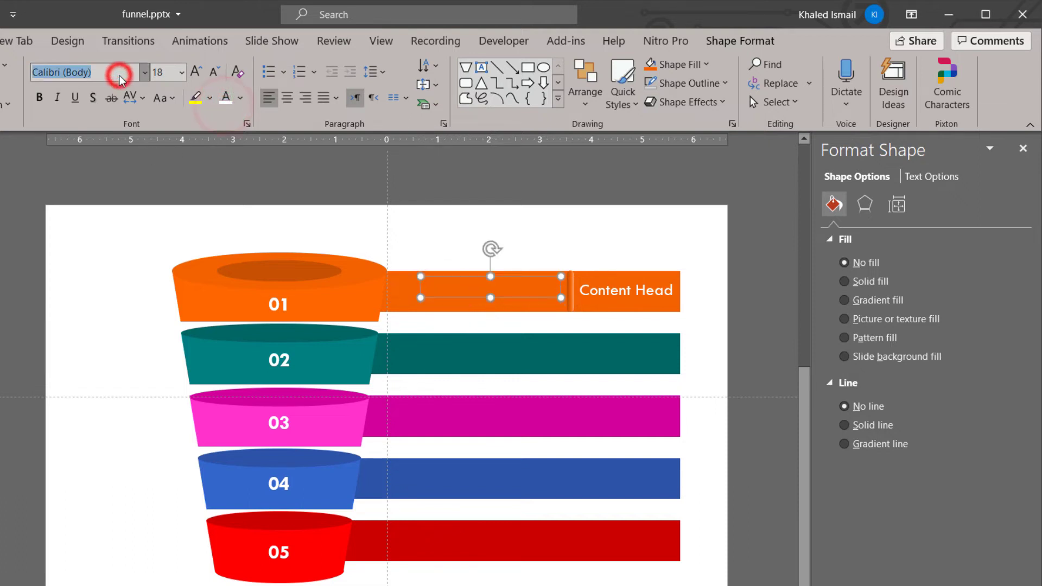
type("Tw Cen MT")
key("Return")
type("Replace your Text here")
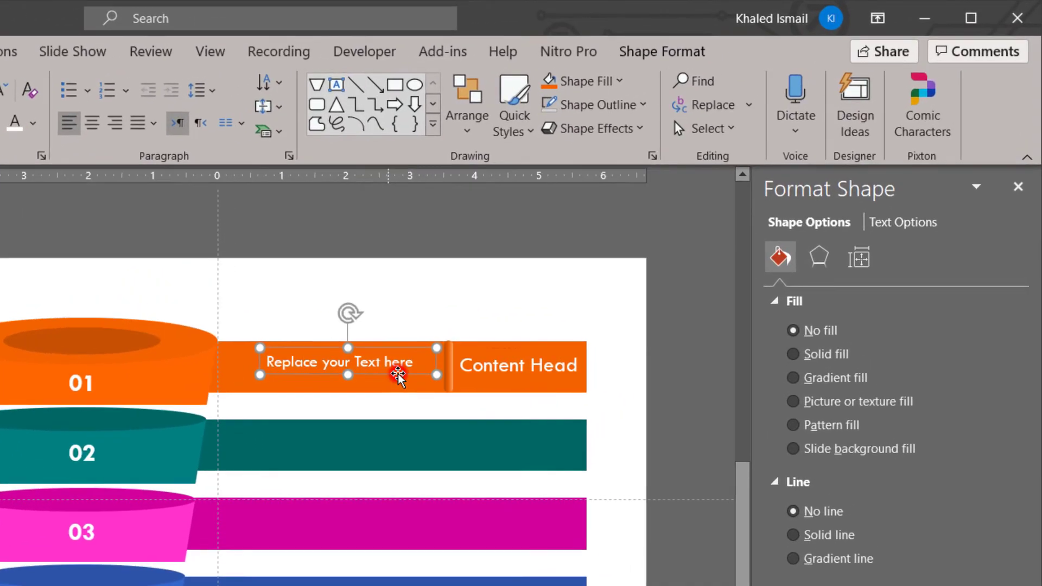
Right-align the 'Replace your Text here' text, enlarge it to 20 pt, and slide it against the accent strip.
left_click(530, 299)
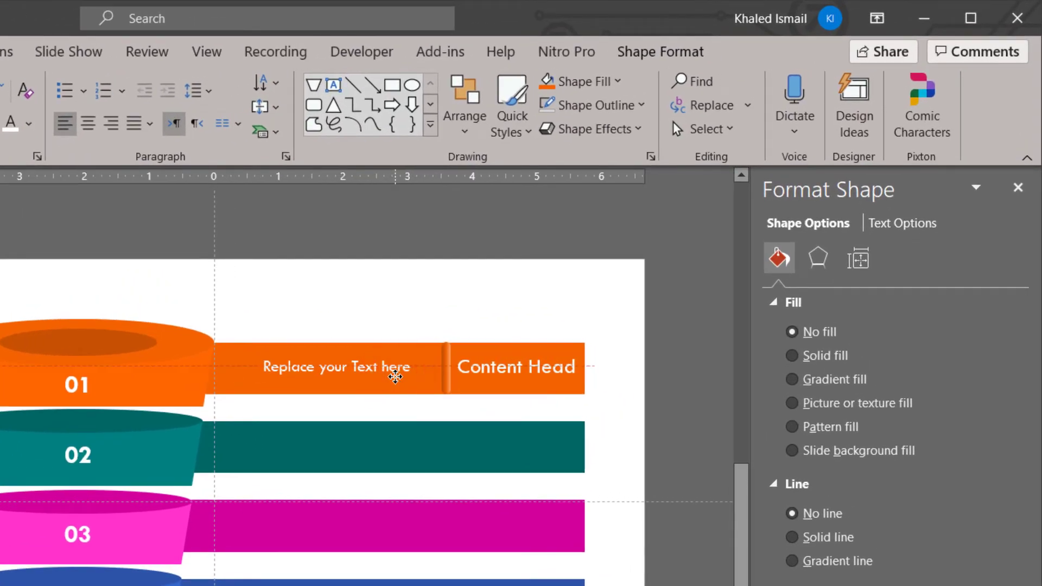
left_click(396, 377)
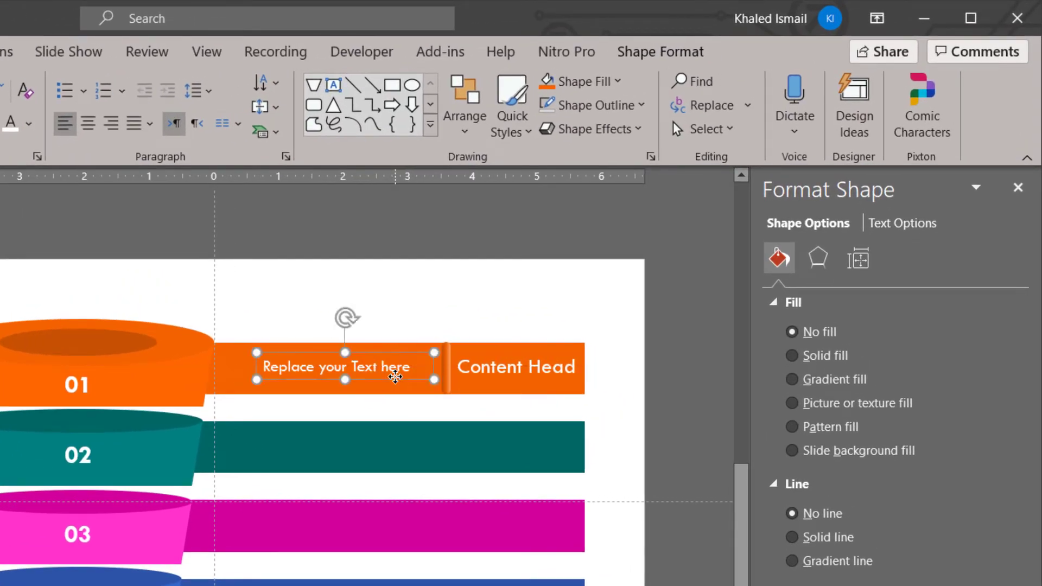
left_click(114, 127)
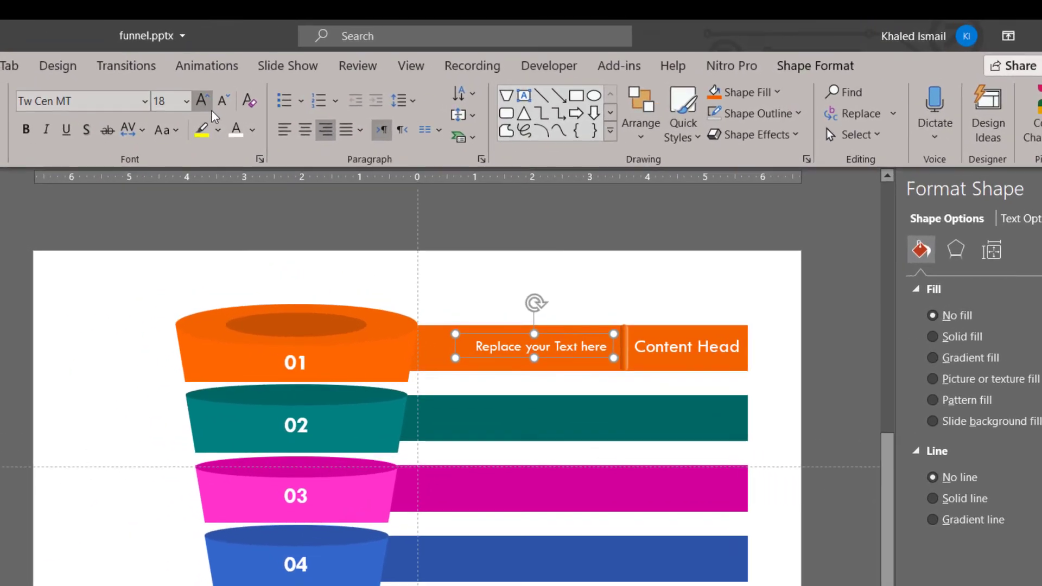
left_click(222, 101)
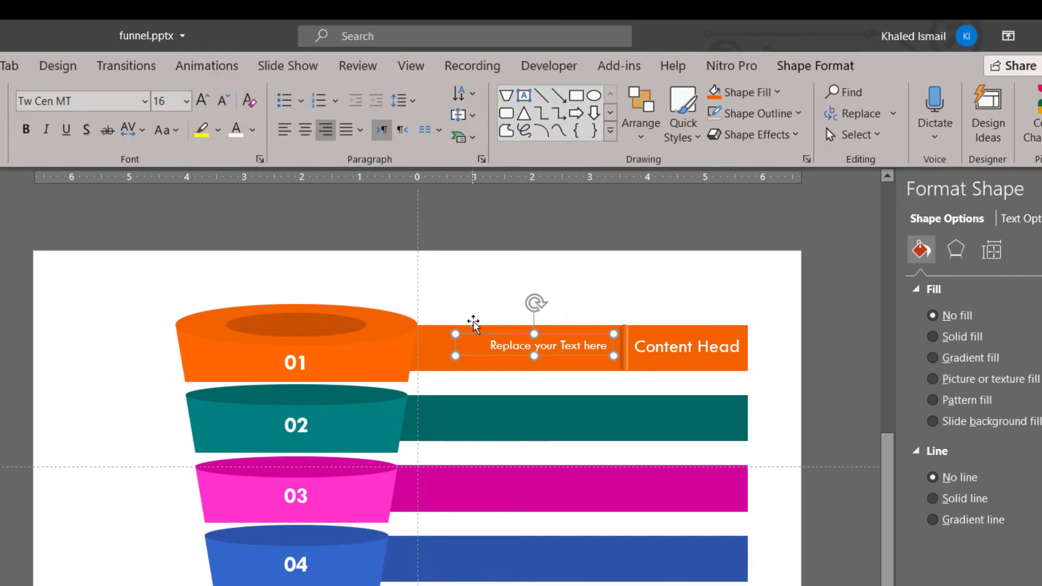
left_click(202, 101)
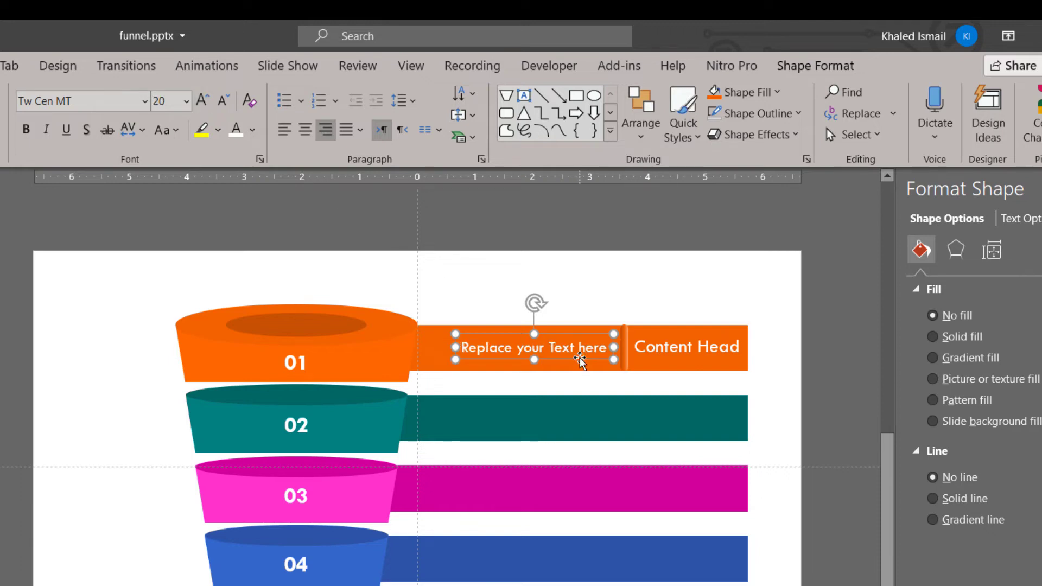
left_click_drag(580, 359, 588, 359)
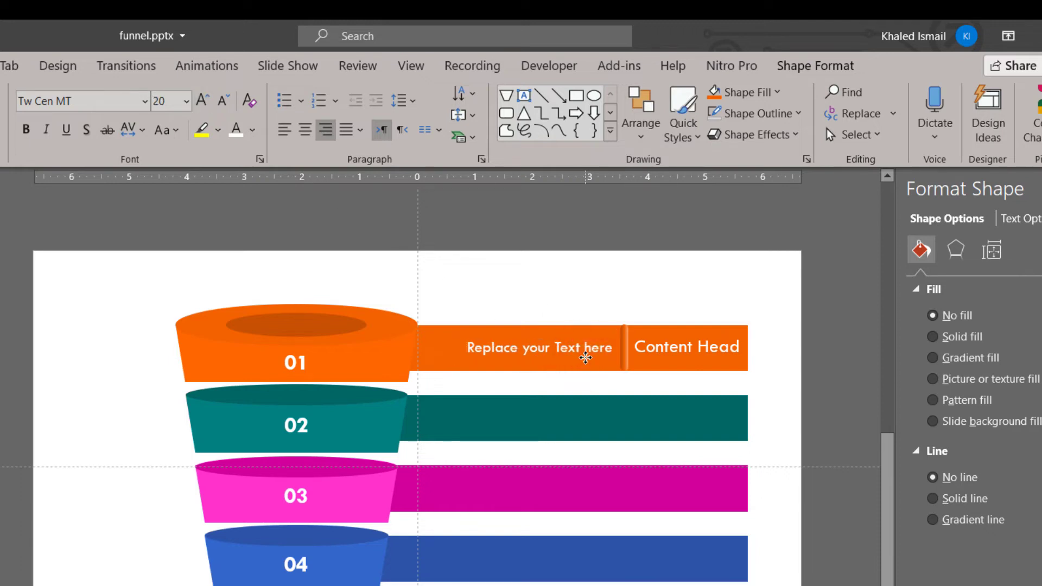
left_click_drag(588, 359, 593, 359)
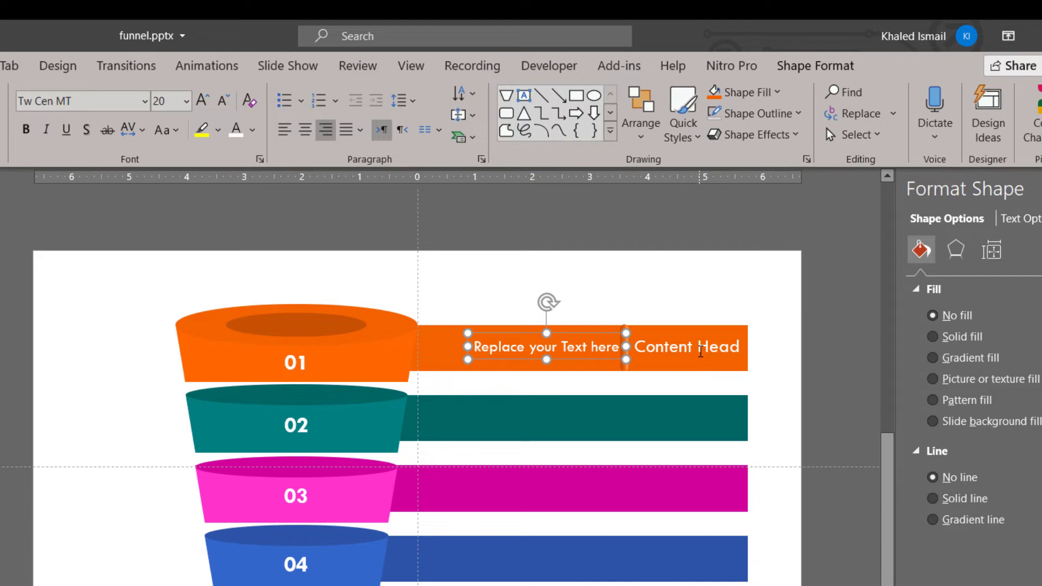
left_click(701, 352)
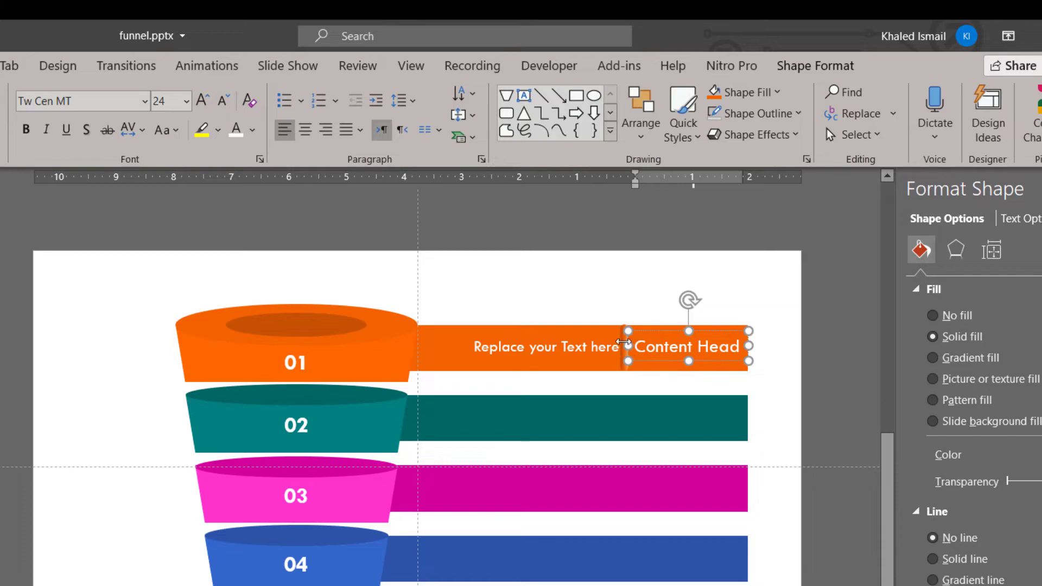
Duplicate both label boxes onto the teal bar, then repeat Ctrl+D for the magenta, blue and red bars.
left_click(792, 356)
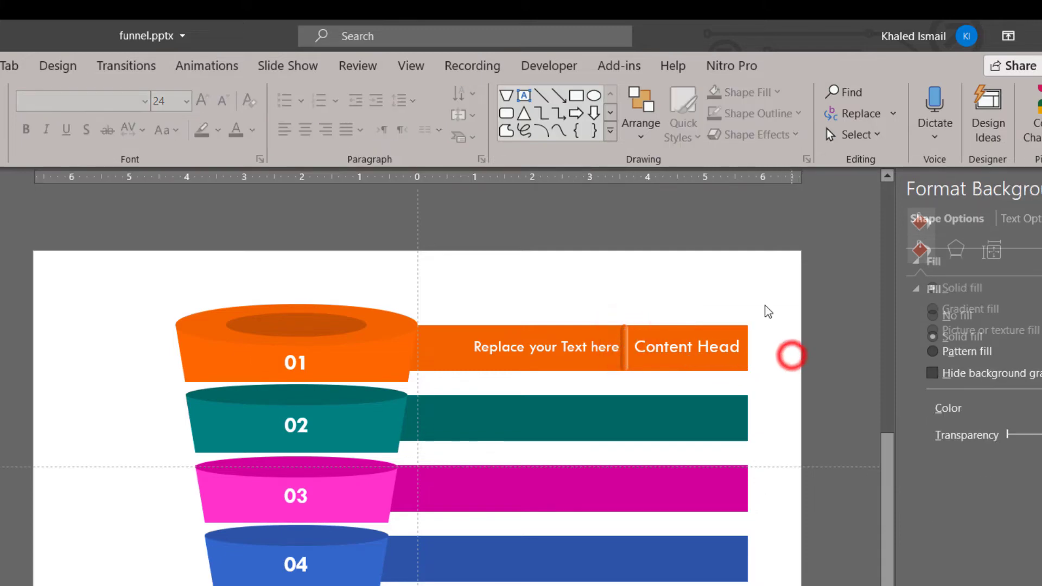
left_click_drag(766, 304, 454, 384)
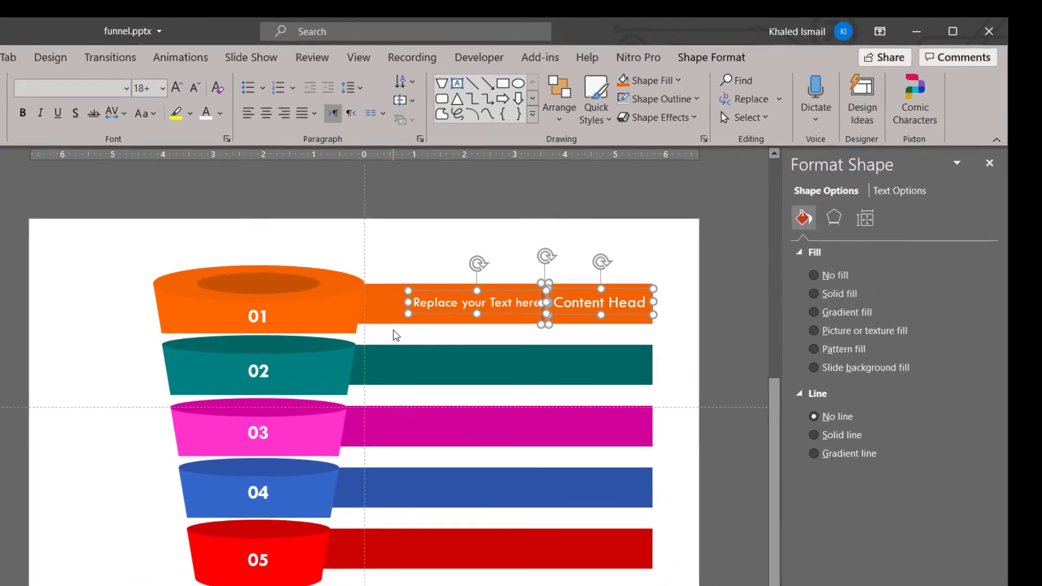
key("ctrl+d")
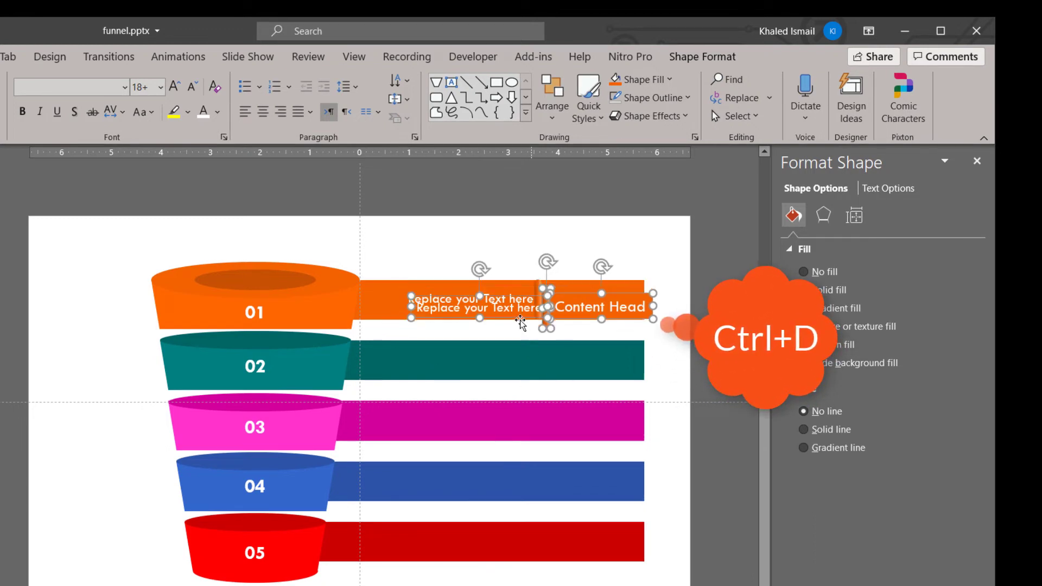
left_click_drag(519, 317, 509, 371)
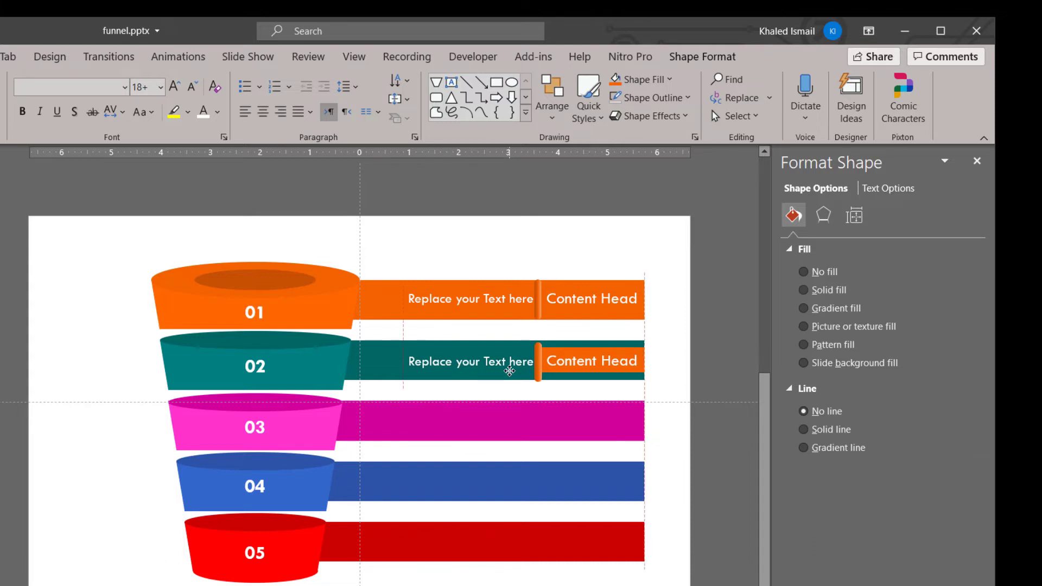
left_click_drag(510, 371, 510, 371)
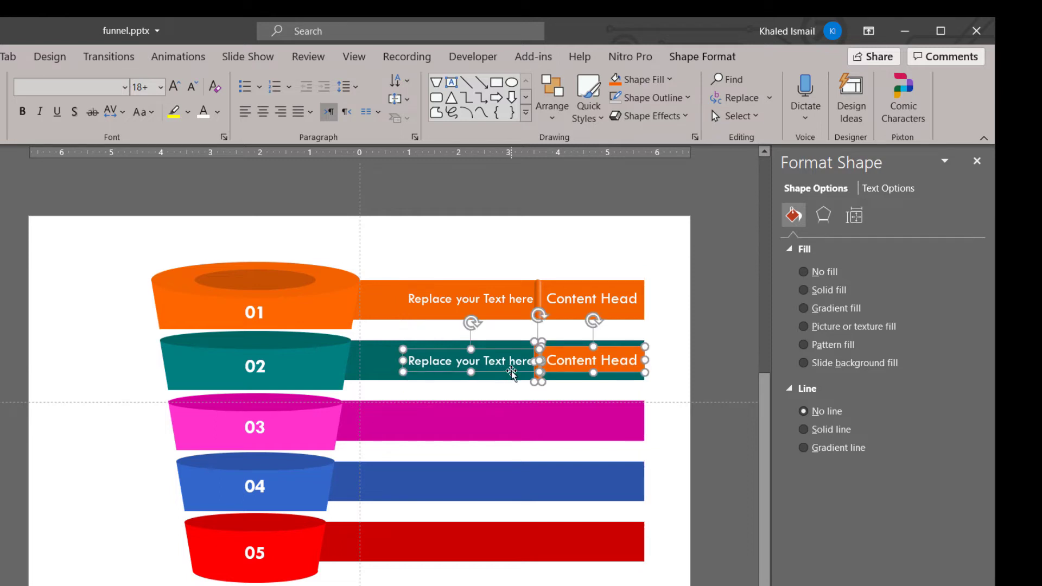
left_click_drag(511, 373, 512, 370)
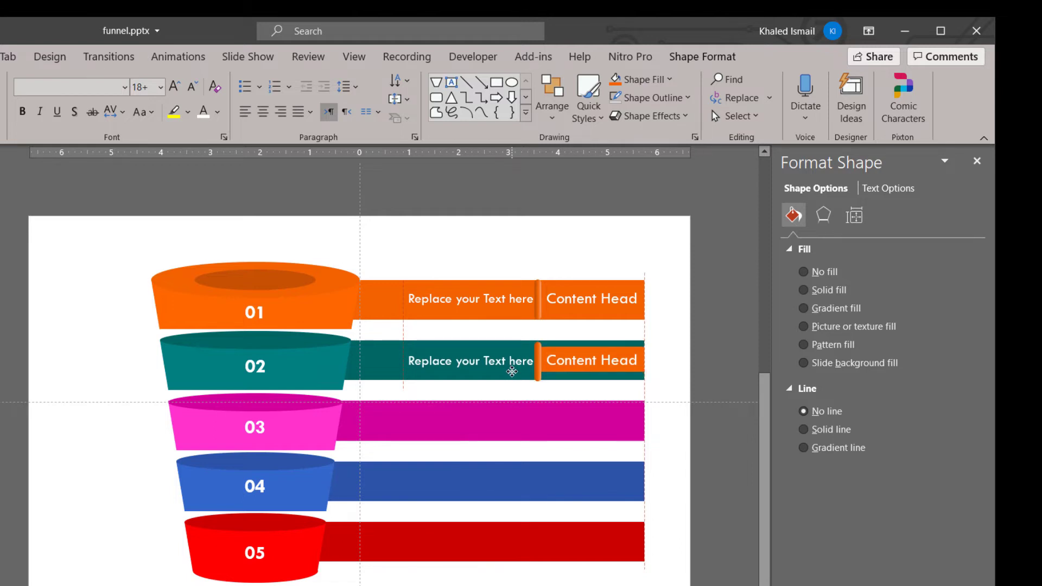
left_click_drag(512, 369, 512, 368)
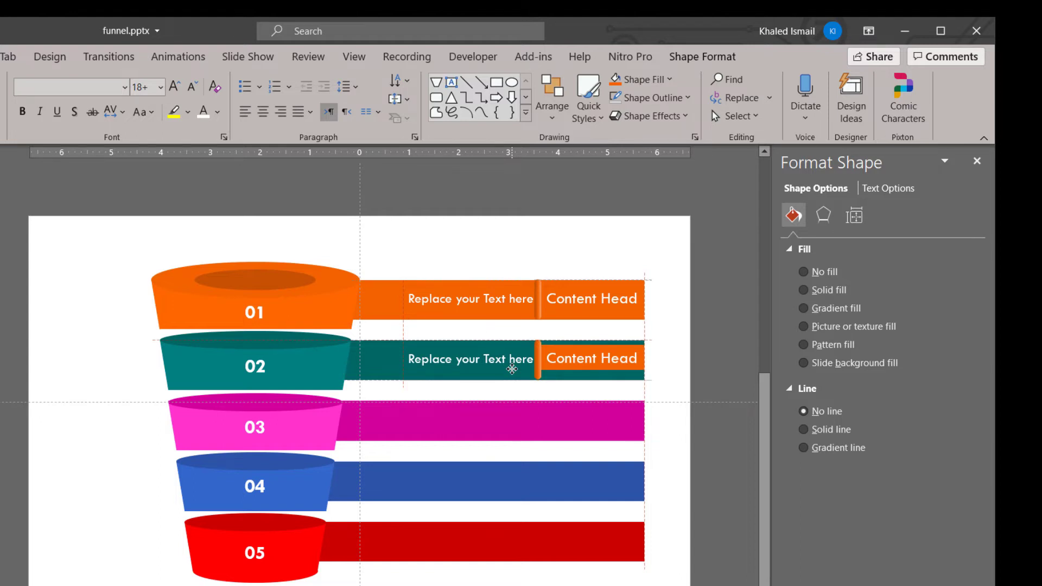
left_click_drag(512, 369, 512, 369)
key("ctrl+d")
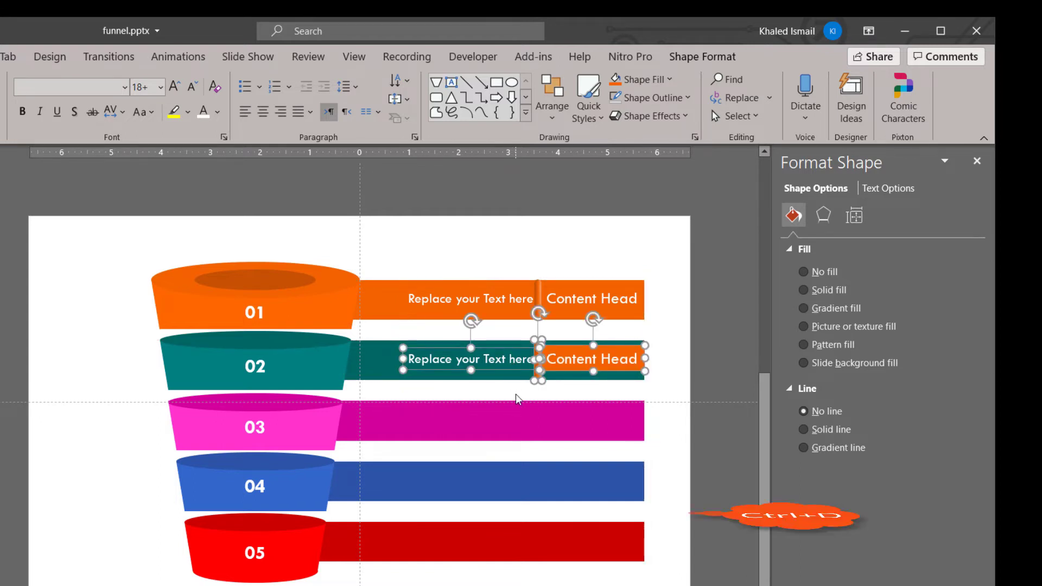
key("ctrl+d")
key("ctrl+d")
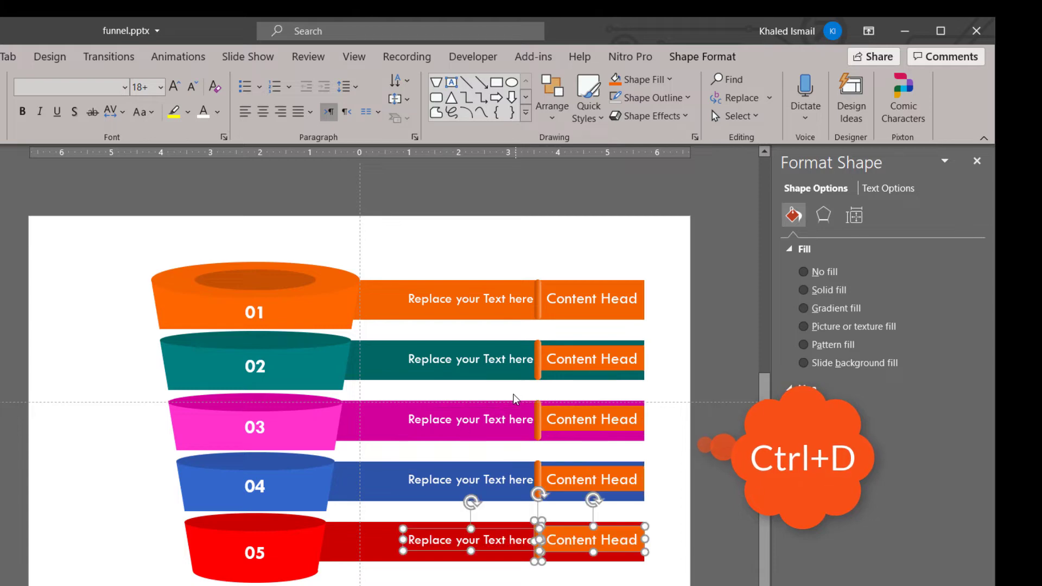
left_click(666, 397)
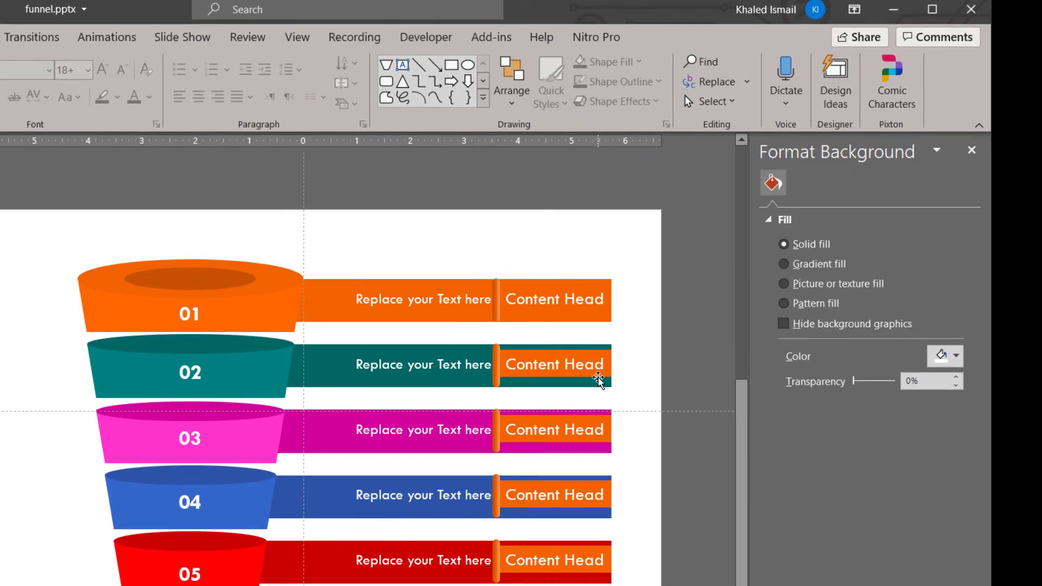
Eyedropper-fill the 02 and 03 Content Head boxes with their teal and pink bar colours.
left_click(598, 379)
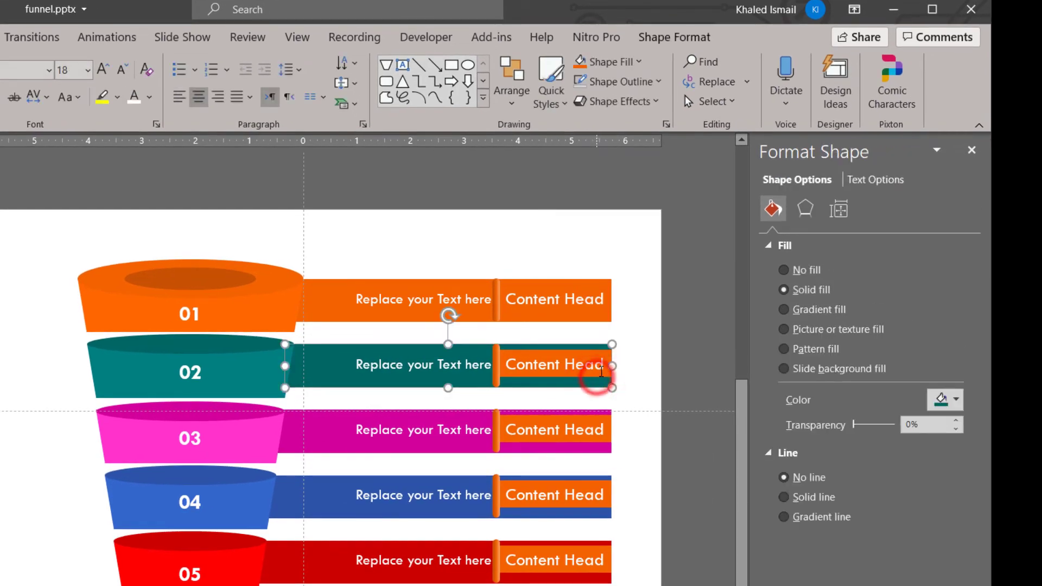
left_click(601, 372)
left_click(935, 402)
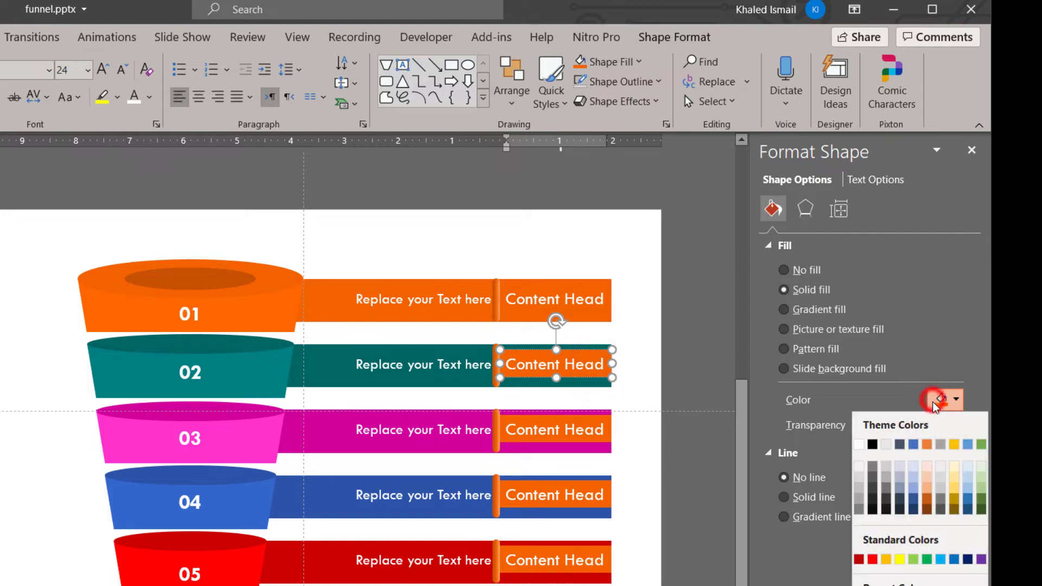
left_click(890, 584)
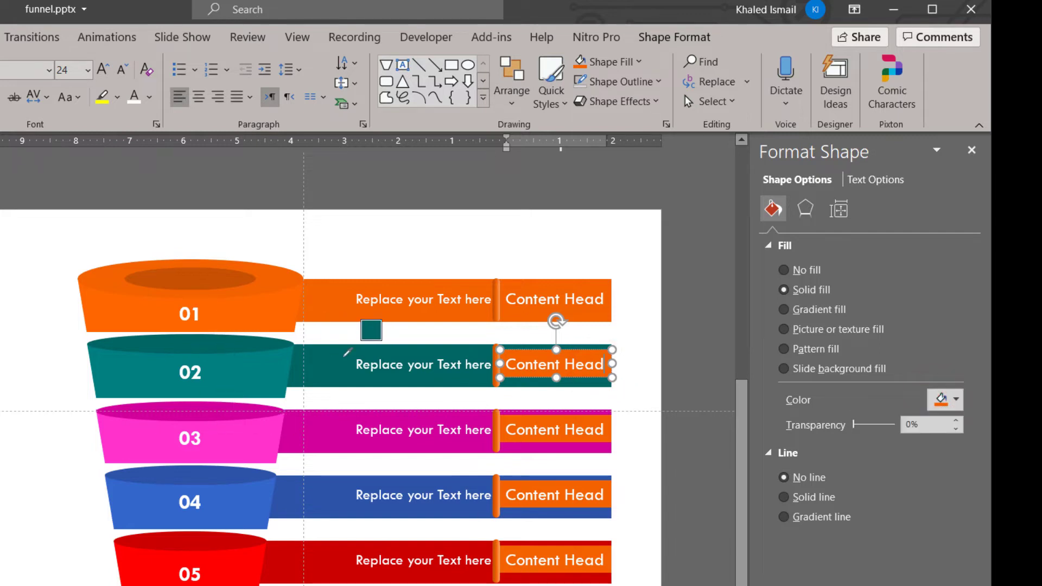
left_click(343, 353)
left_click(543, 439)
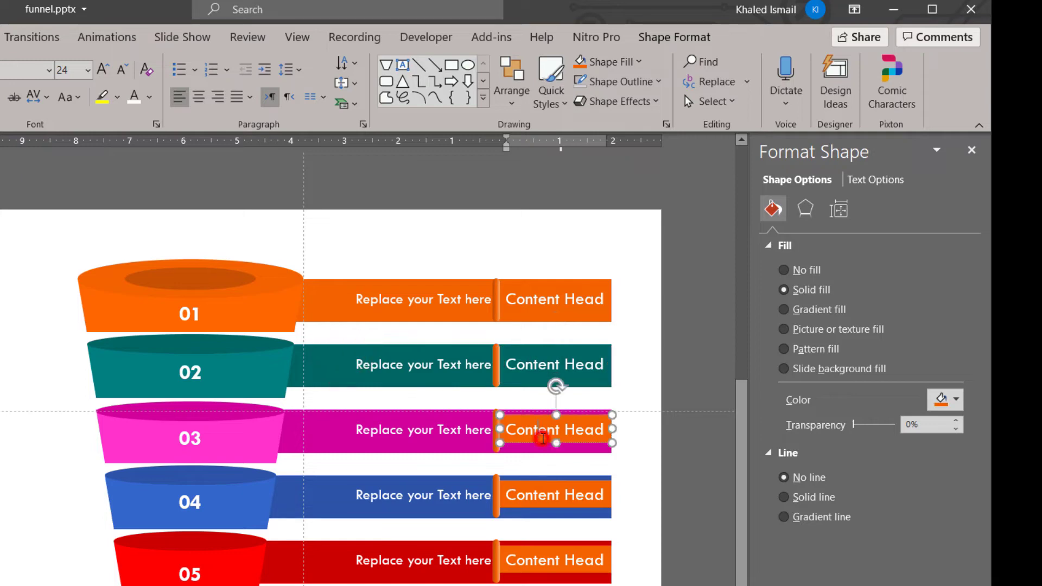
left_click(952, 402)
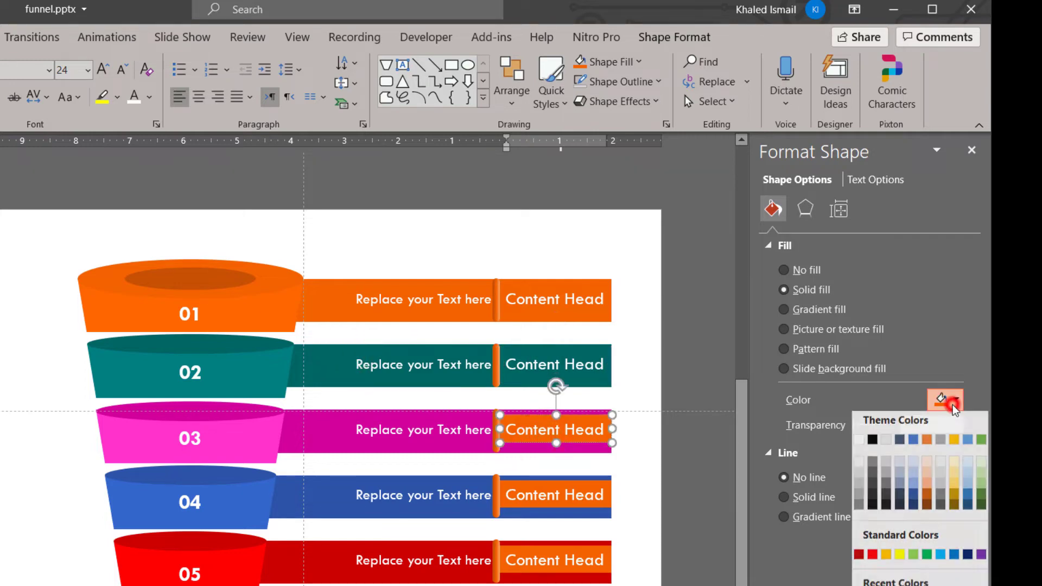
left_click(890, 584)
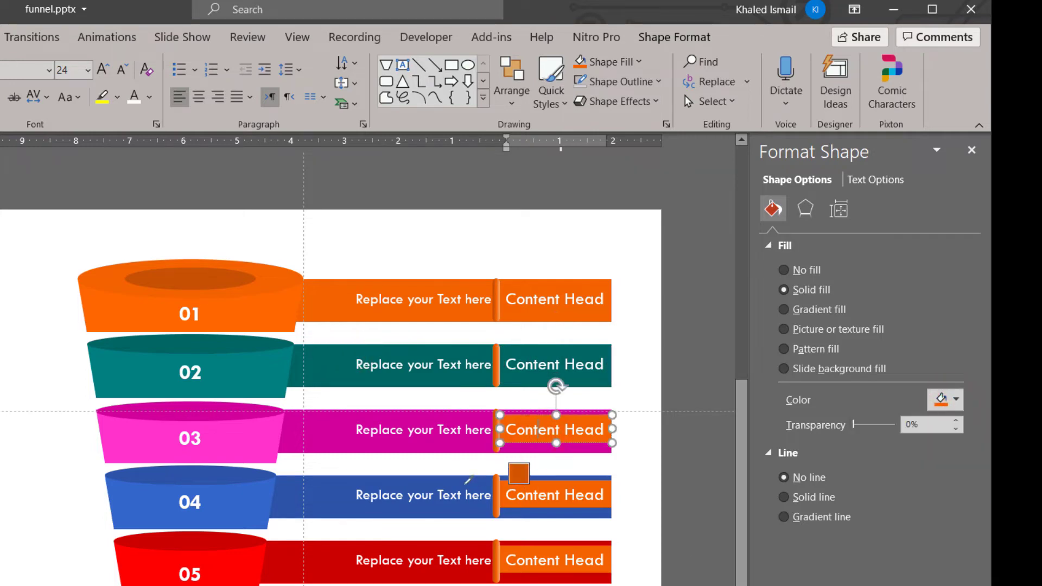
left_click(462, 442)
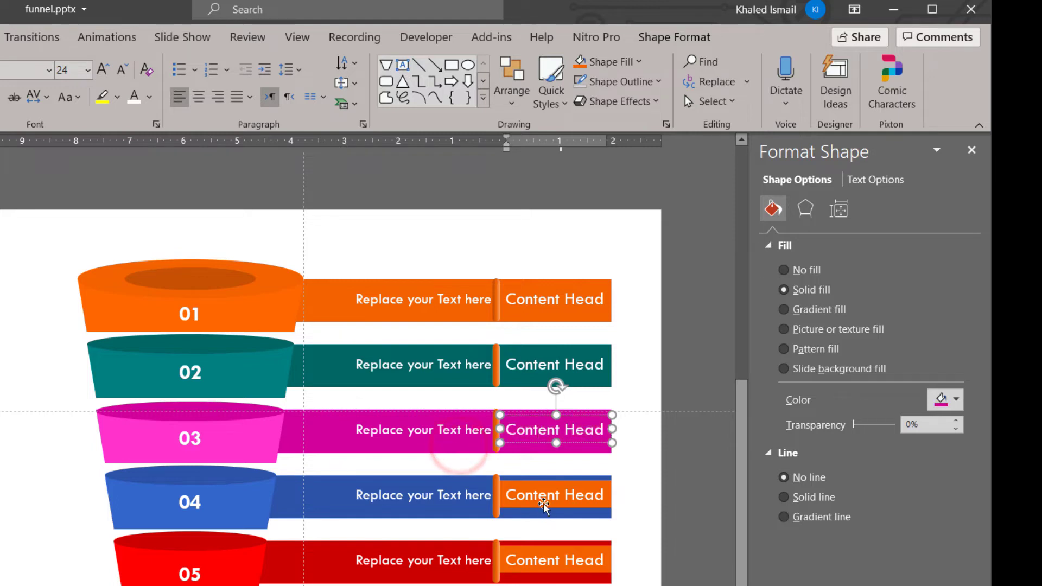
Eyedropper-fill the 04 and 05 Content Head boxes with their blue and red bar colours.
left_click(543, 502)
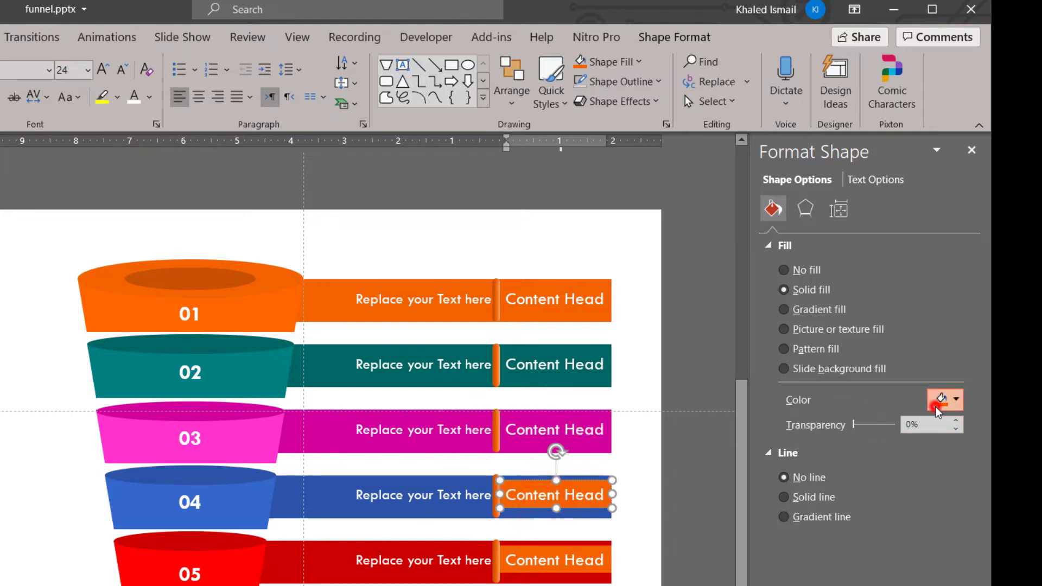
left_click(948, 400)
left_click(890, 584)
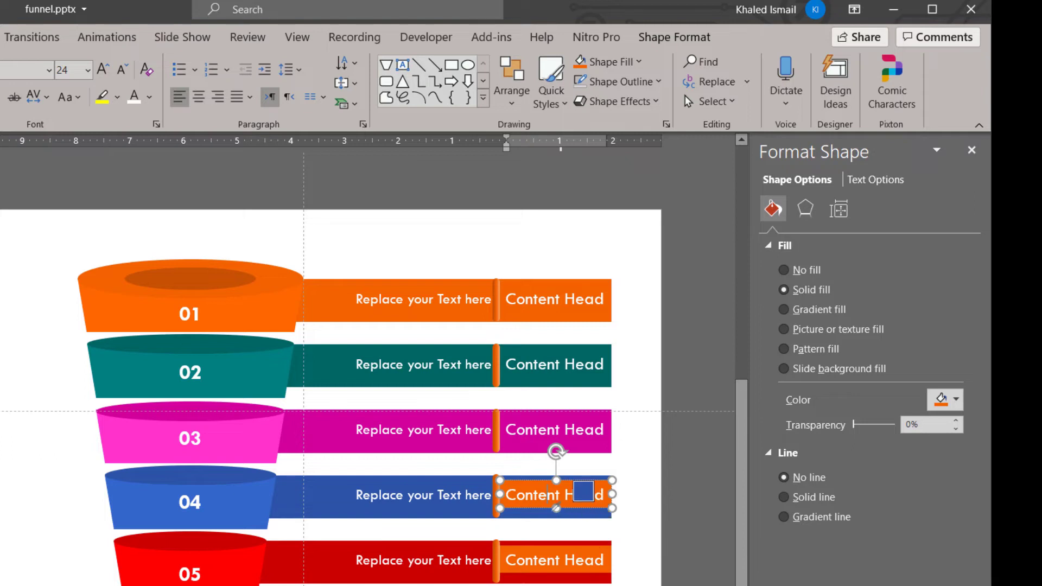
left_click(555, 508)
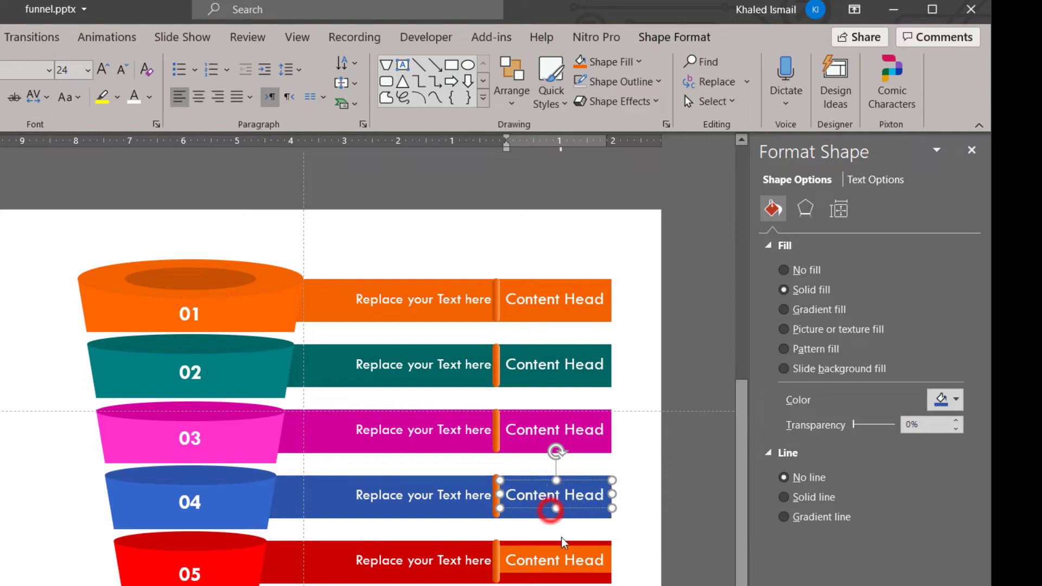
left_click(560, 568)
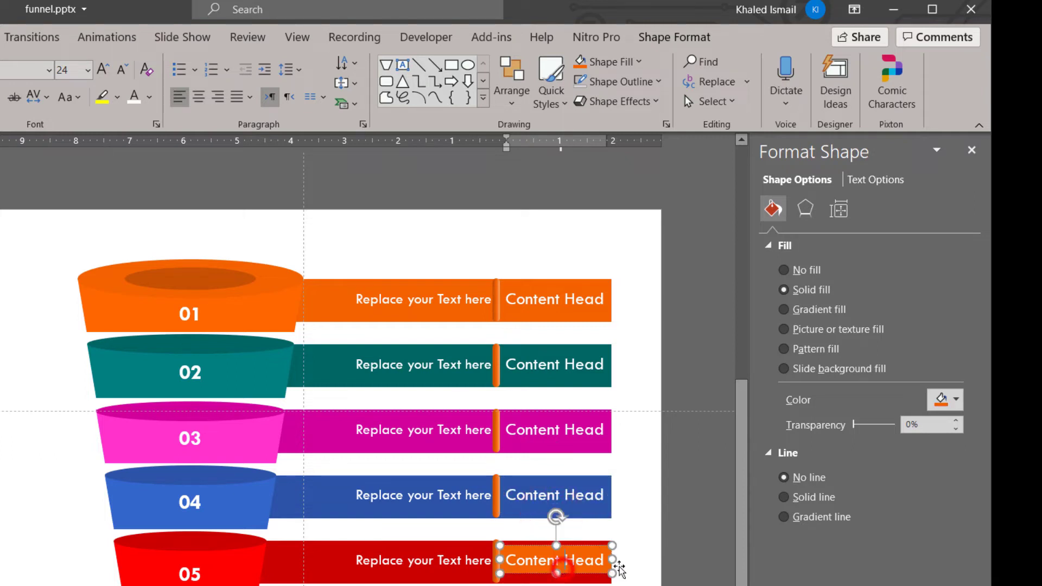
left_click(942, 400)
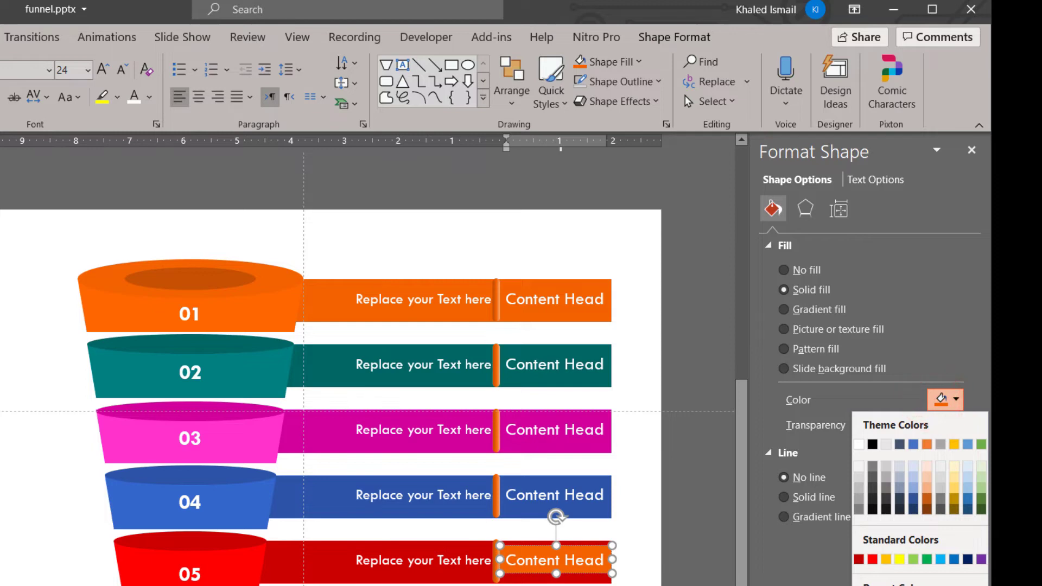
left_click(890, 584)
left_click(461, 574)
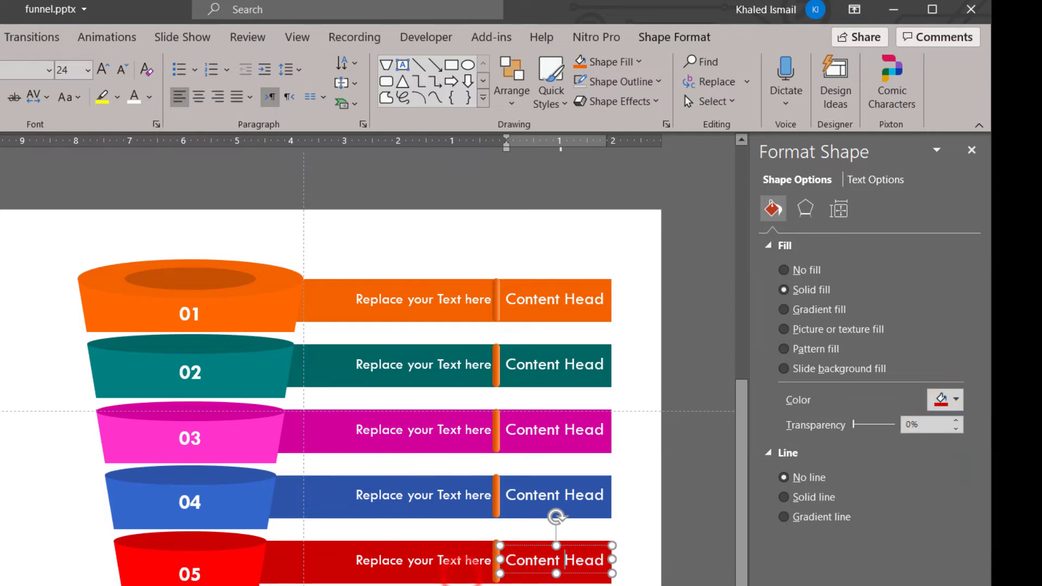
key("Escape")
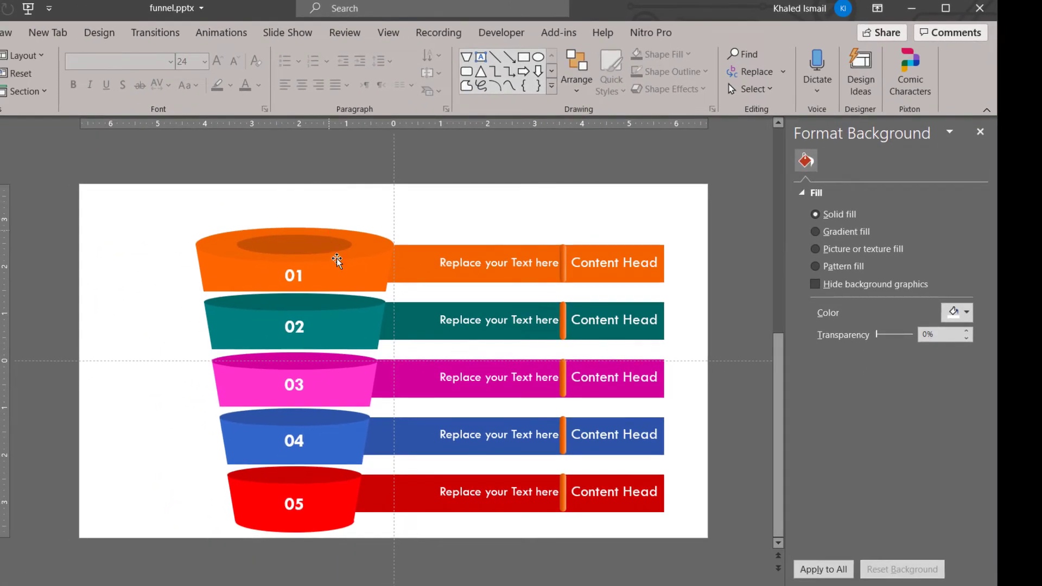
left_click(343, 263)
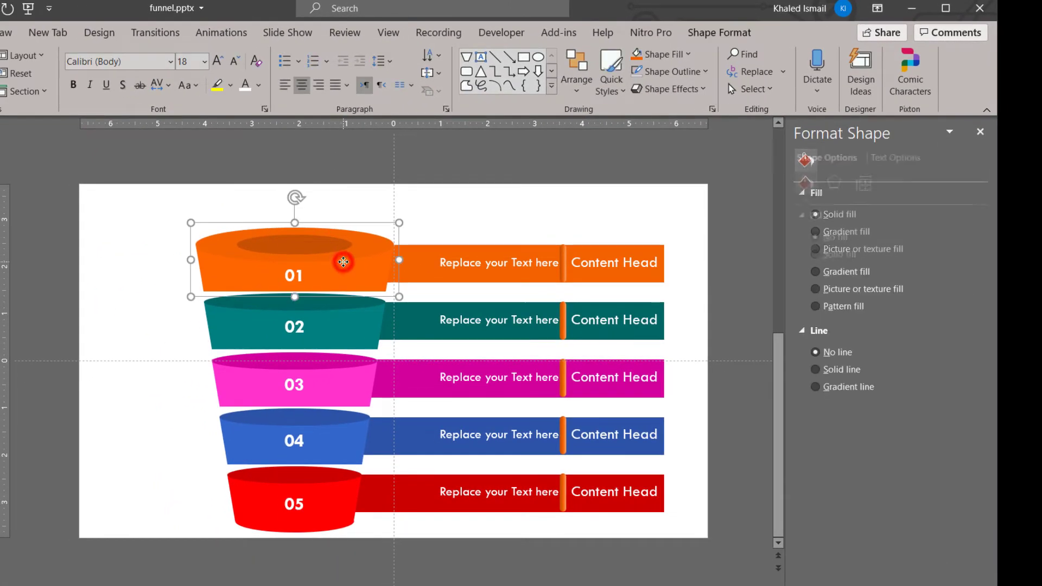
Select all five funnel tiers and apply an outer drop shadow preset.
left_click(337, 321, "shift")
left_click(337, 379, "shift")
left_click(337, 436, "shift")
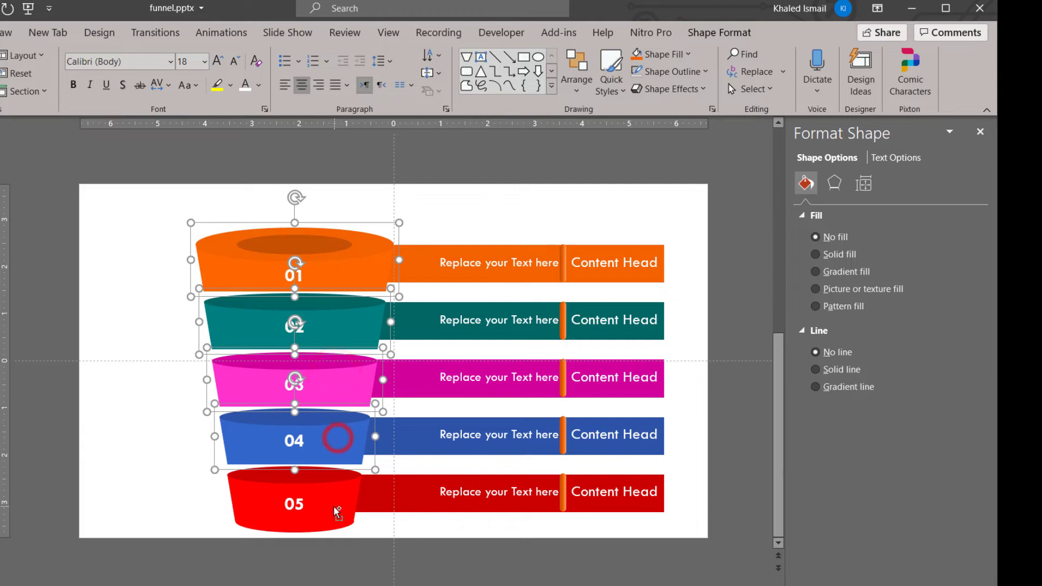
left_click(339, 510, "shift")
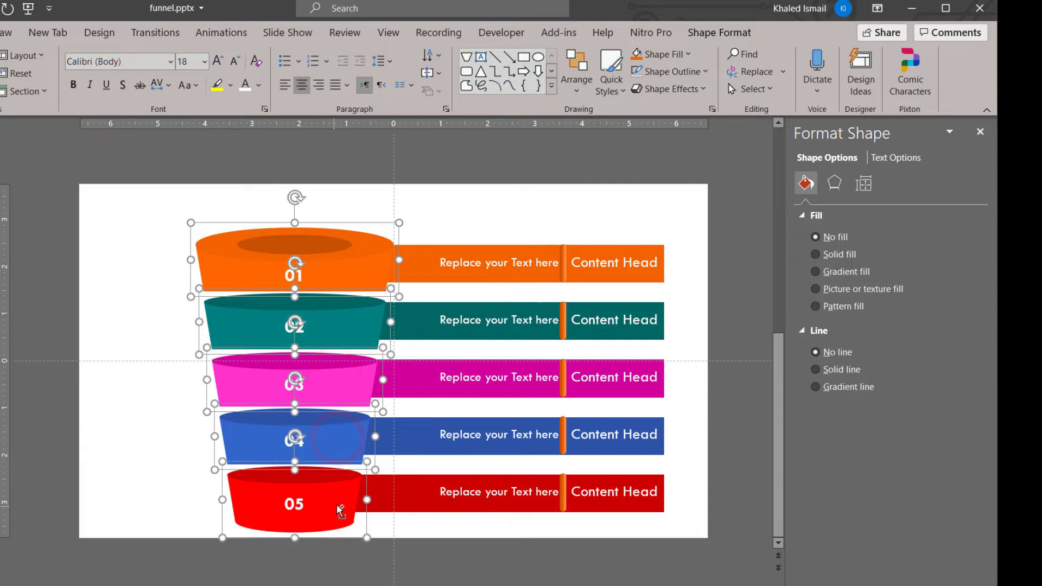
left_click(836, 183)
left_click(954, 234)
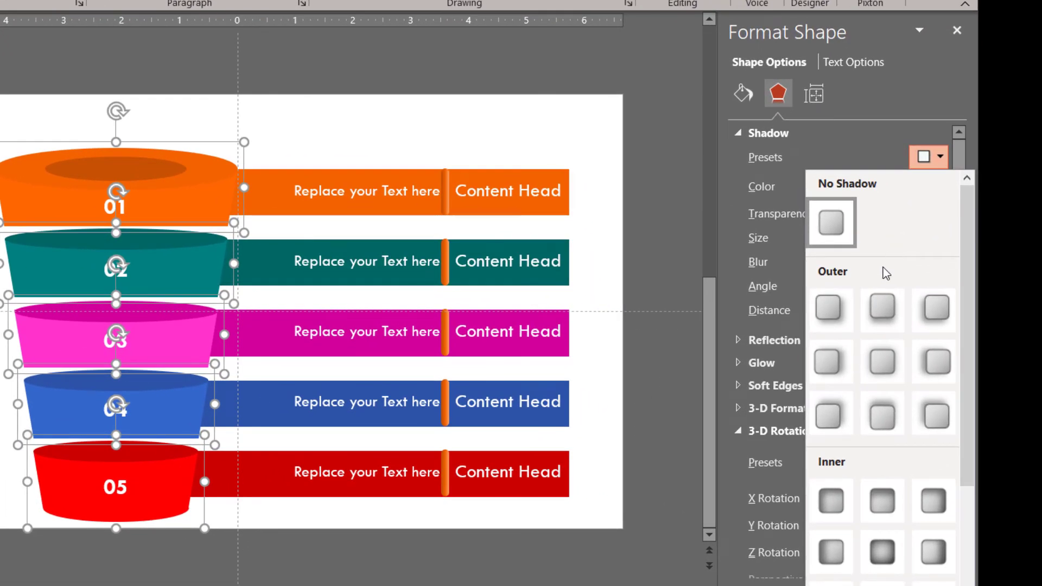
left_click(827, 318)
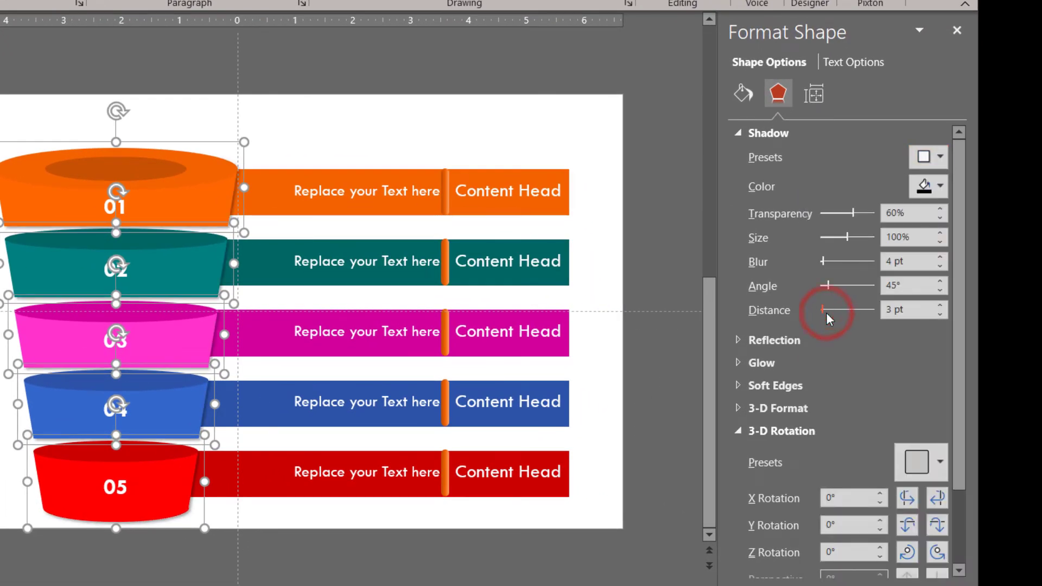
Set the tiers' shadow distance to 6 pt and blur to 7 pt.
left_click(940, 306)
left_click(939, 306)
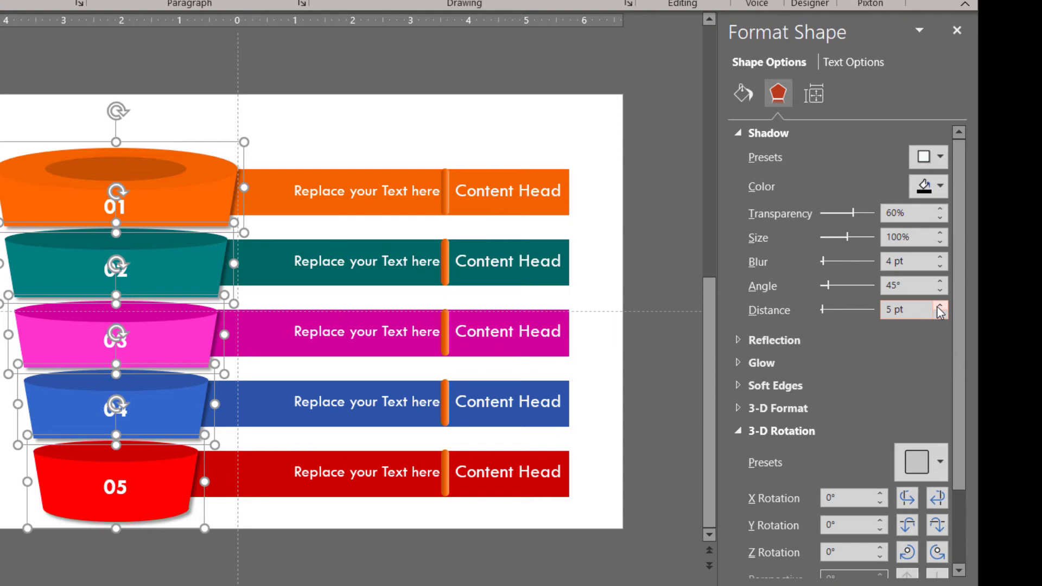
left_click(939, 306)
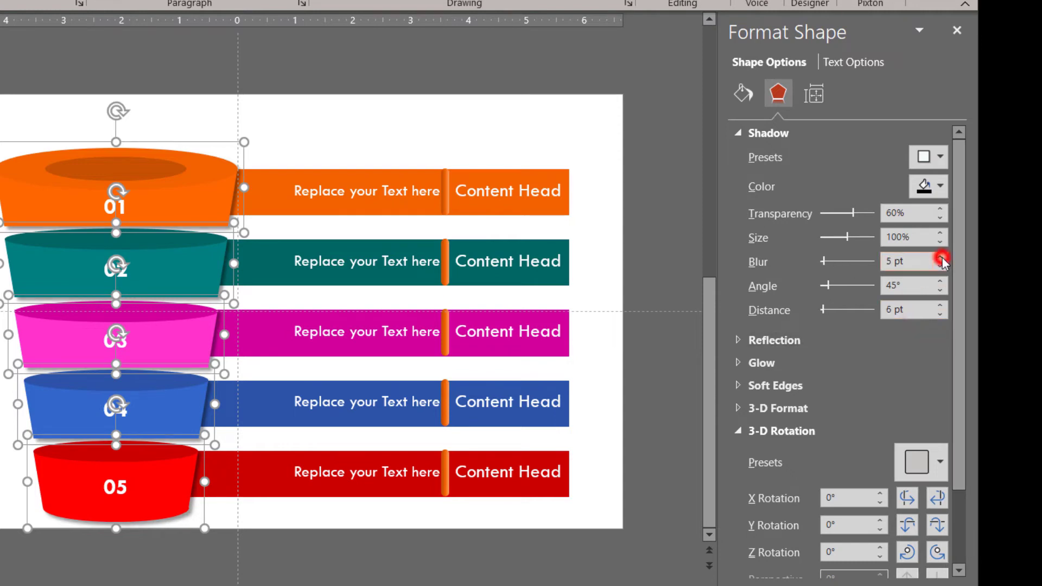
left_click(942, 259)
left_click(942, 258)
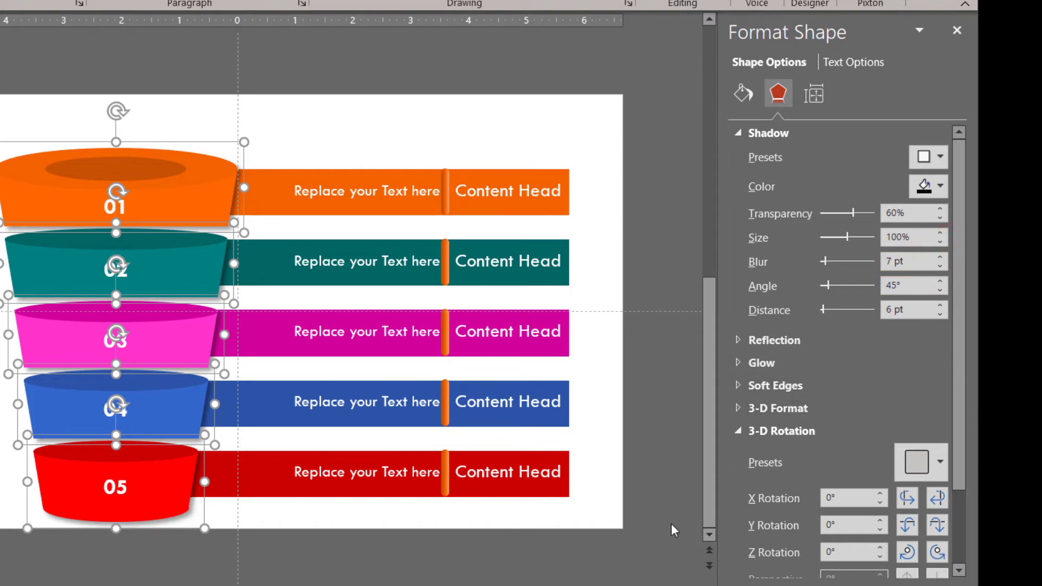
left_click(614, 538)
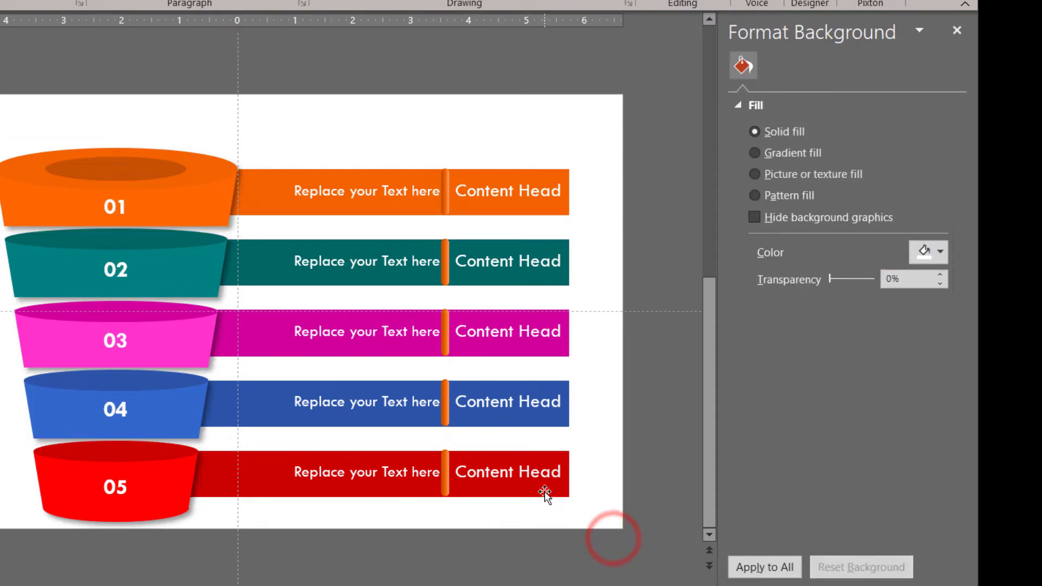
Select the red, blue, magenta, teal and orange bars and apply an outer drop shadow preset.
left_click(543, 491)
left_click(529, 418, "shift")
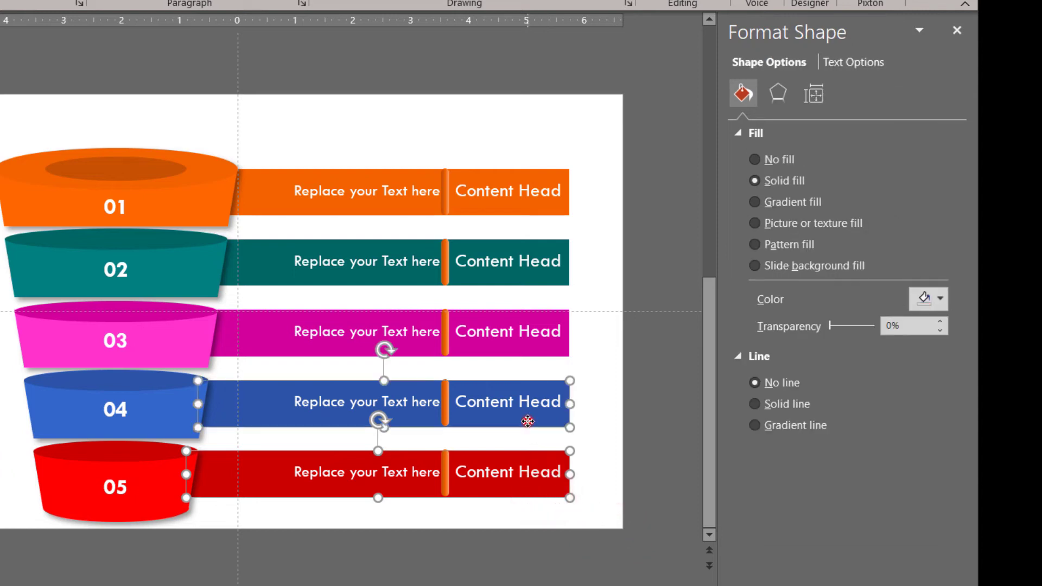
left_click(529, 348, "shift")
left_click(534, 271, "shift")
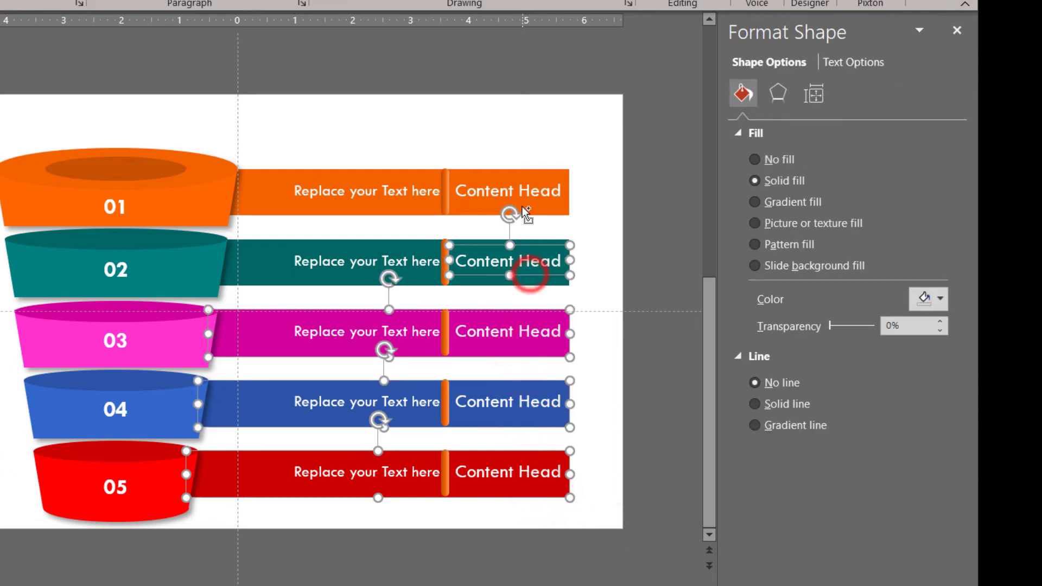
left_click(468, 278, "shift")
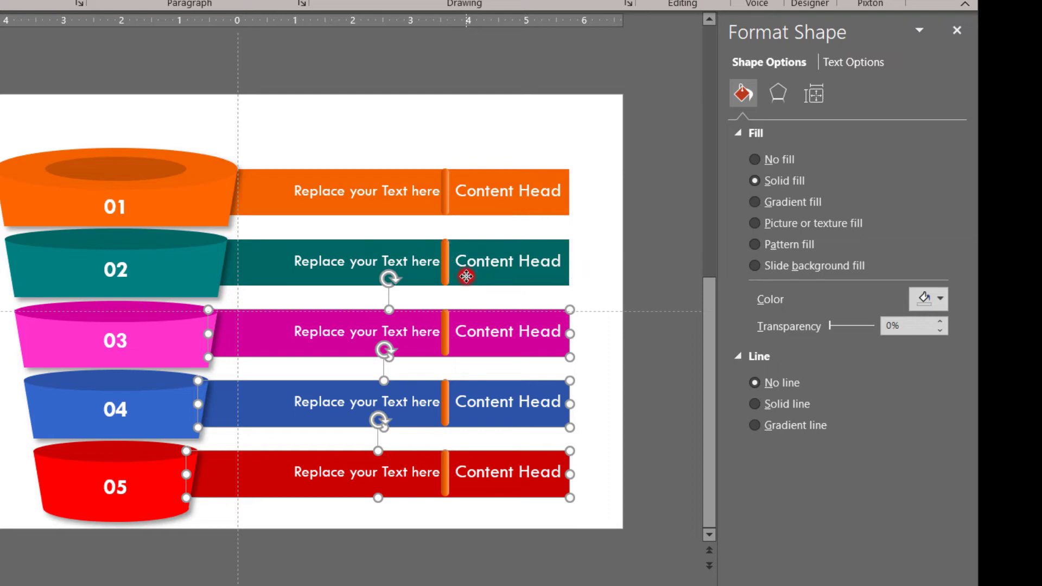
left_click(279, 273, "shift")
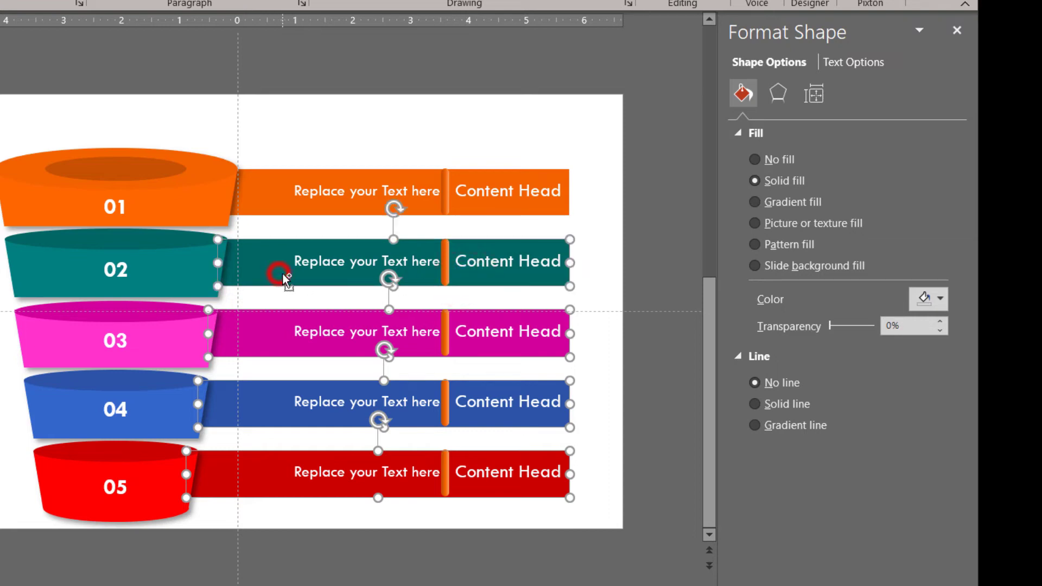
left_click(256, 206, "shift")
left_click(776, 96)
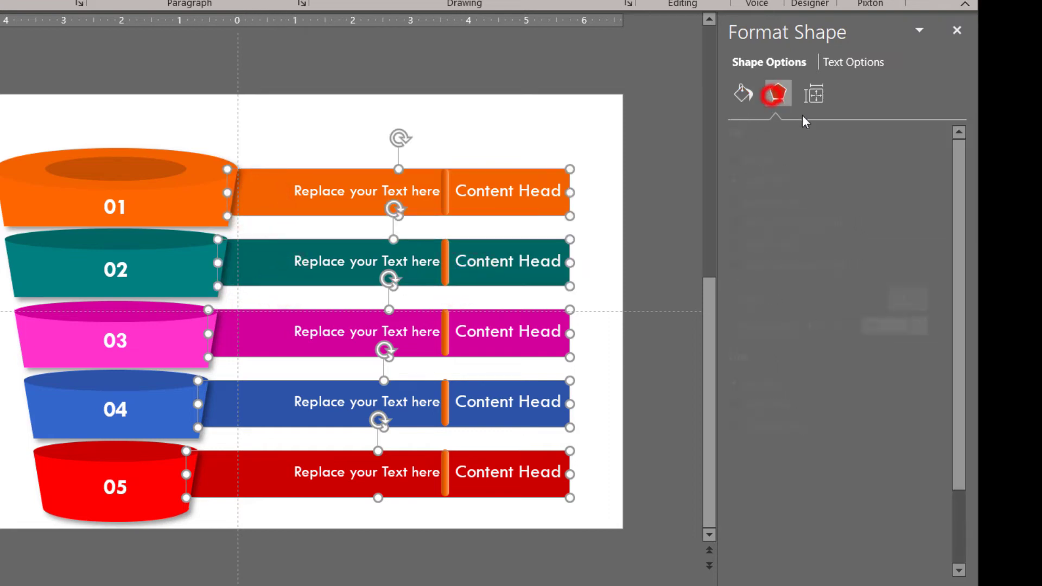
left_click(926, 158)
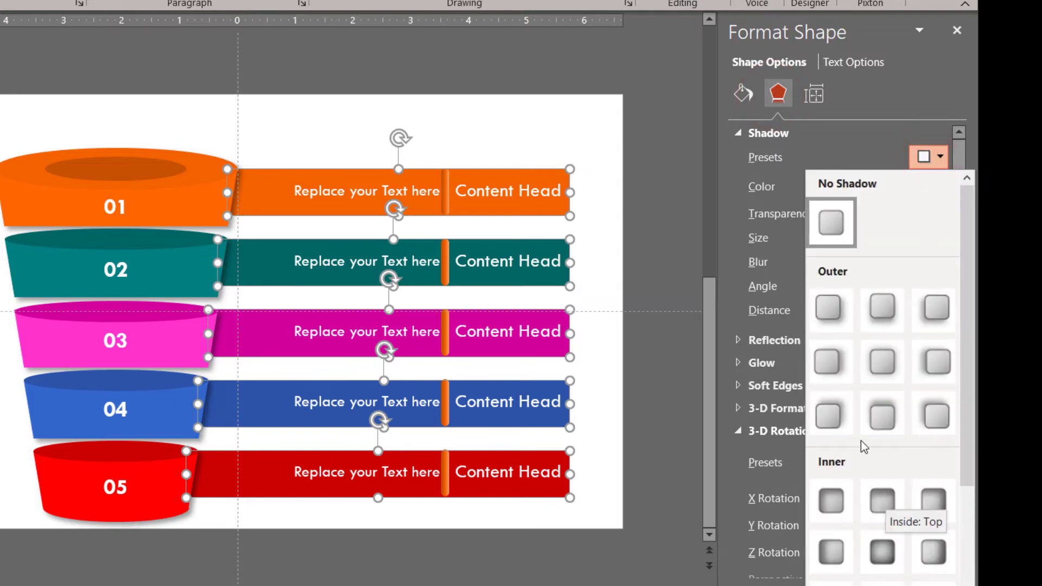
left_click(836, 418)
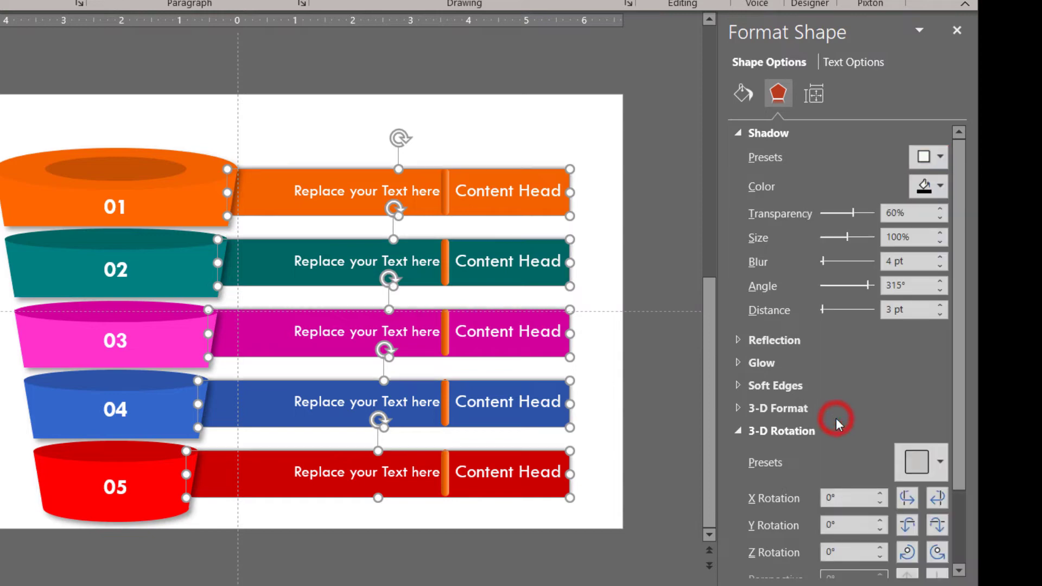
Set the bars' shadow distance to 6 pt and blur to 6 pt.
left_click(942, 306)
left_click(942, 307)
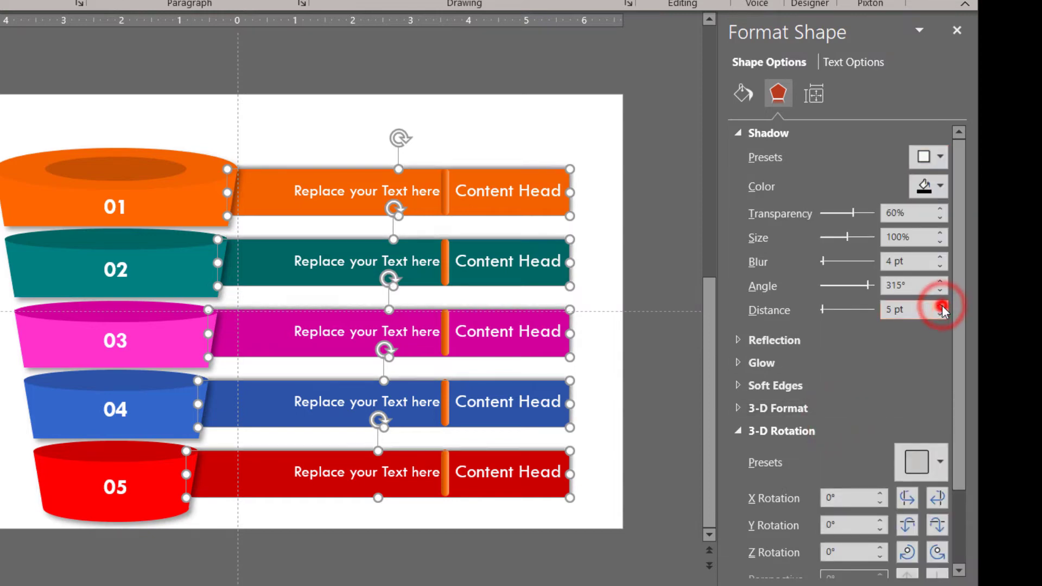
left_click(941, 307)
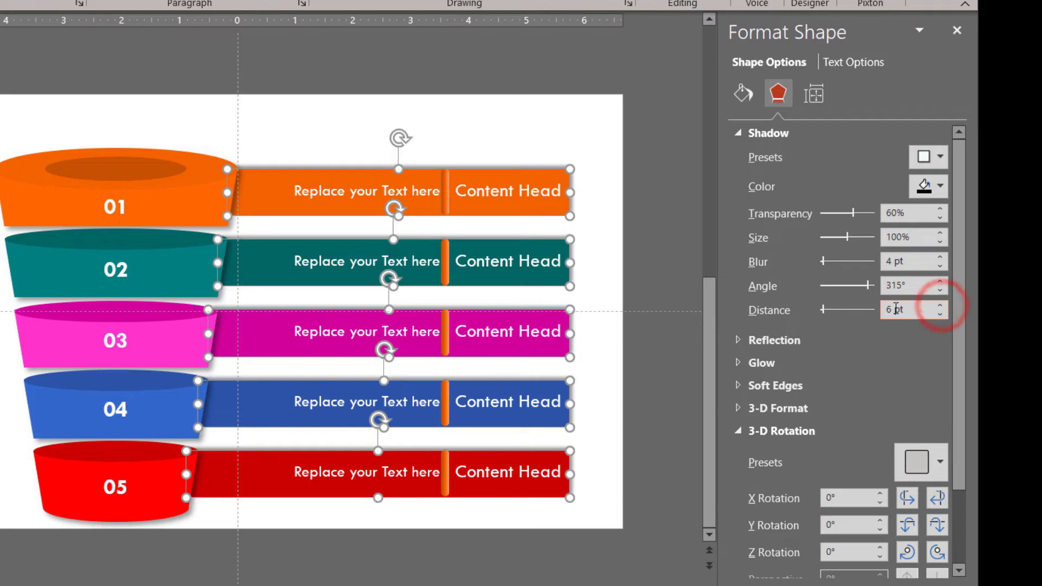
left_click(941, 258)
left_click(944, 258)
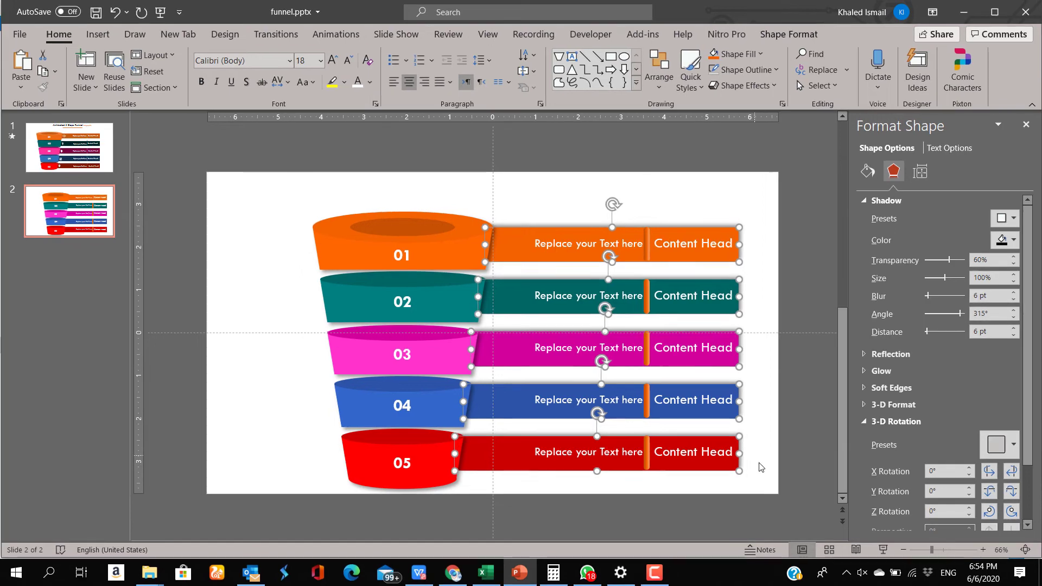
left_click(761, 467)
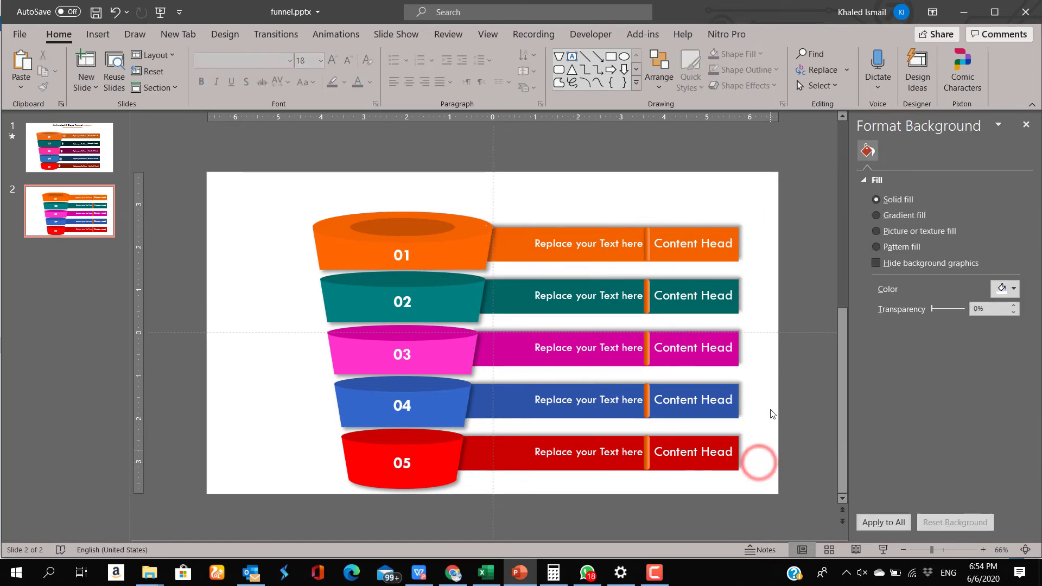
Make the row 02 accent strip's first and middle gradient stops teal, sampled from tier 02.
left_click(648, 298)
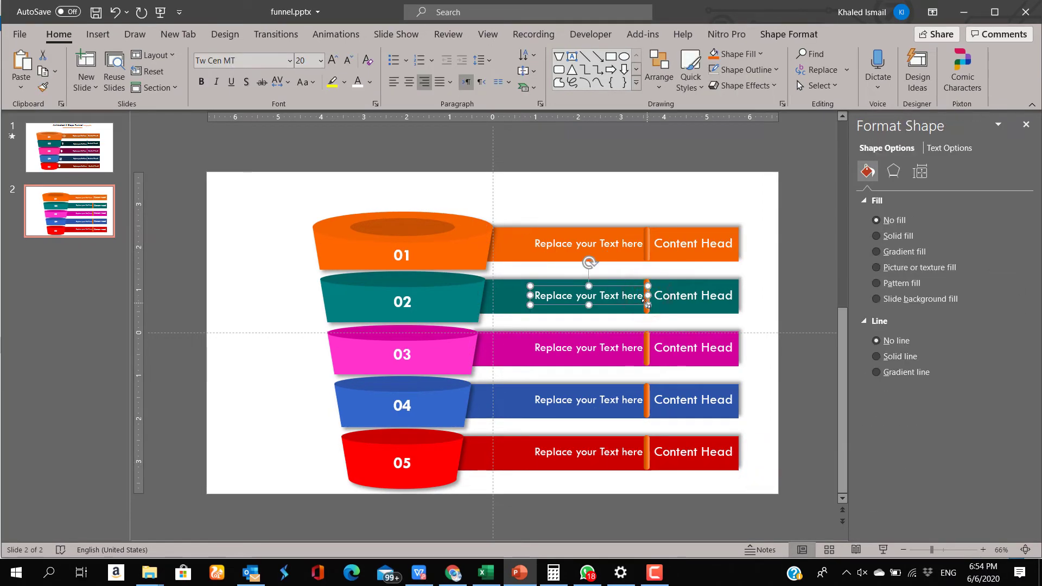
left_click(647, 310)
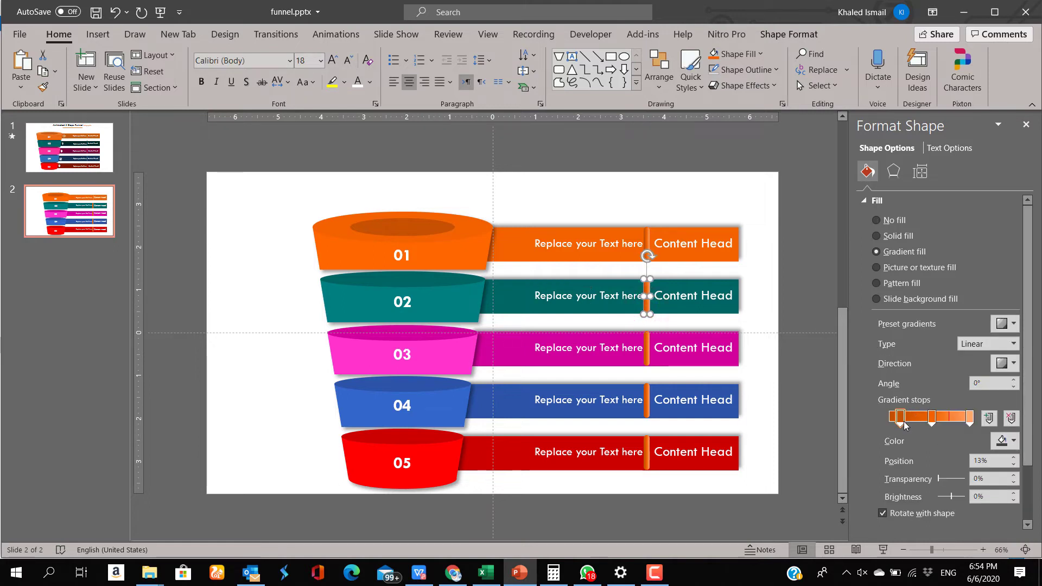
left_click(998, 441)
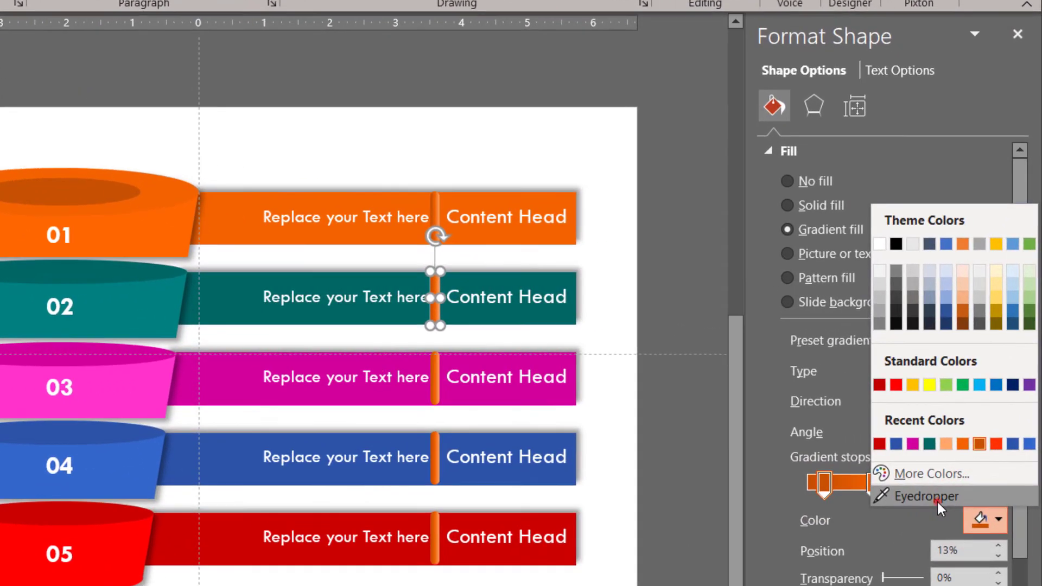
left_click(965, 425)
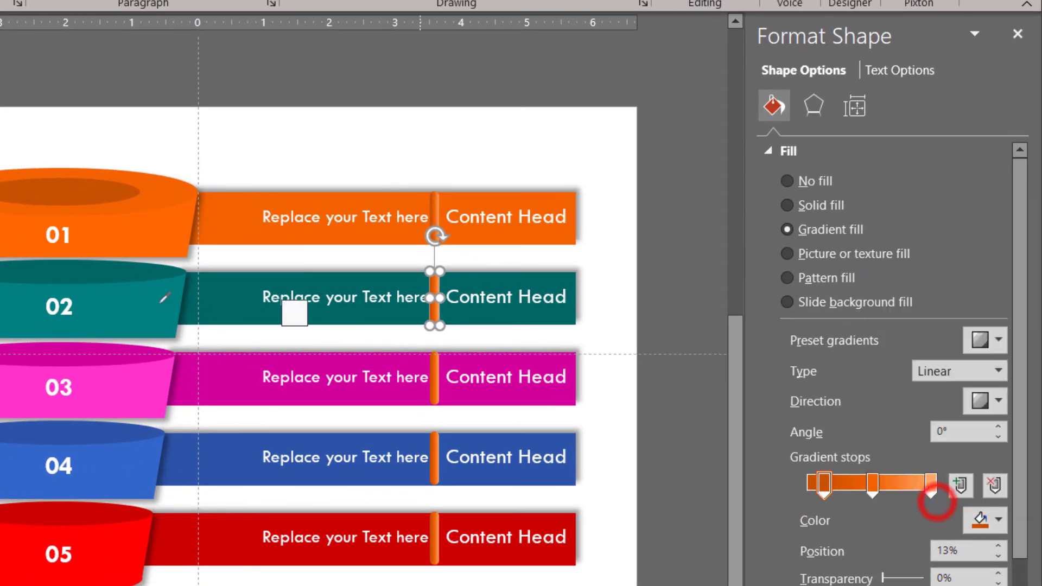
left_click(108, 271)
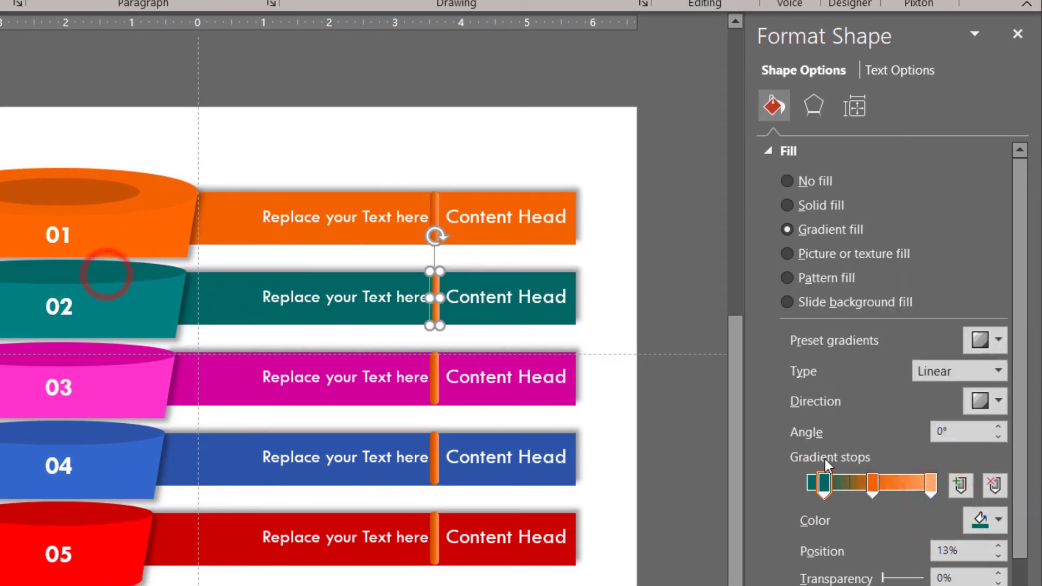
left_click(871, 480)
left_click(980, 520)
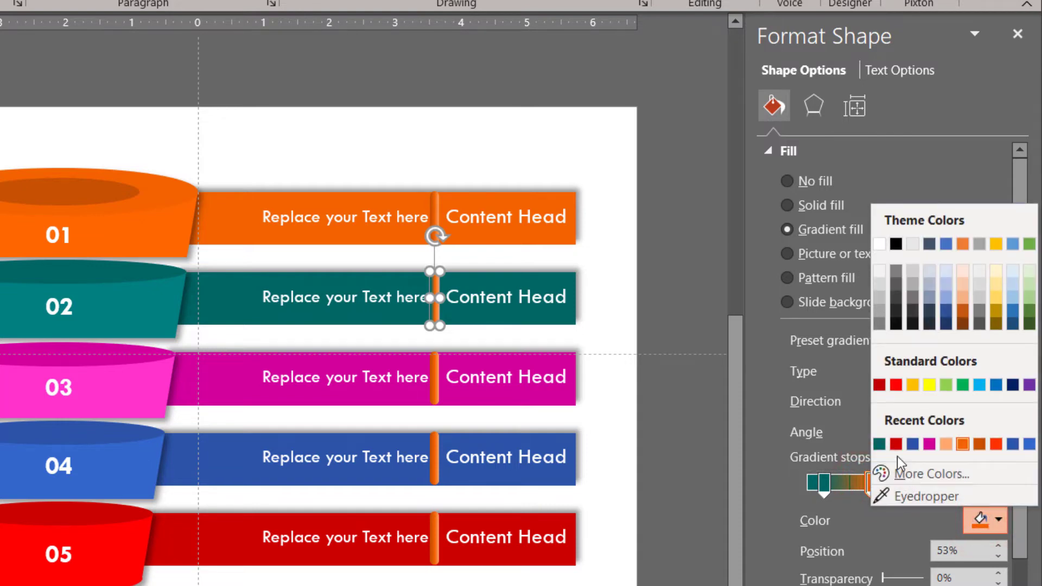
left_click(882, 445)
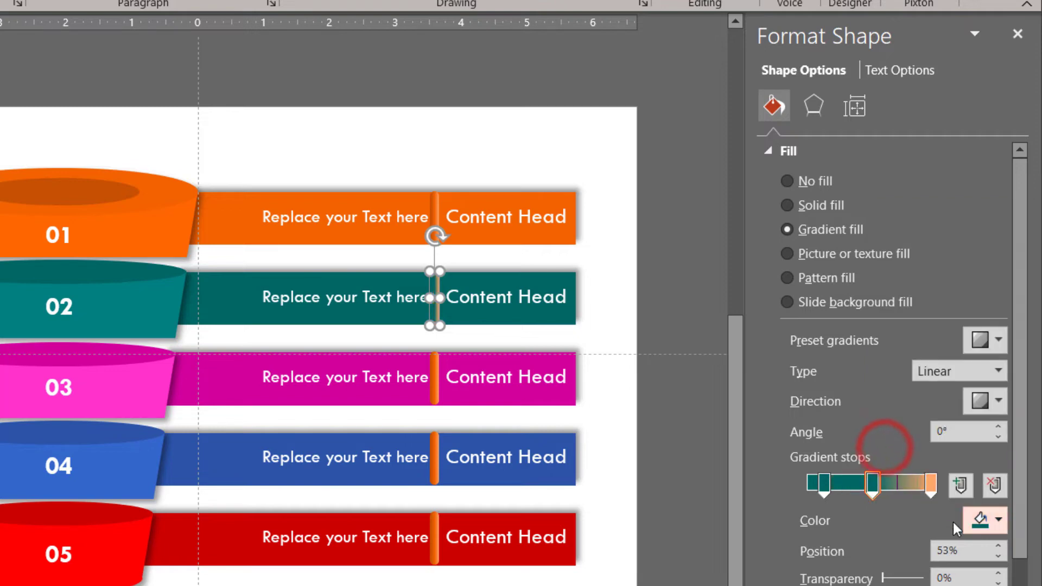
left_click(975, 518)
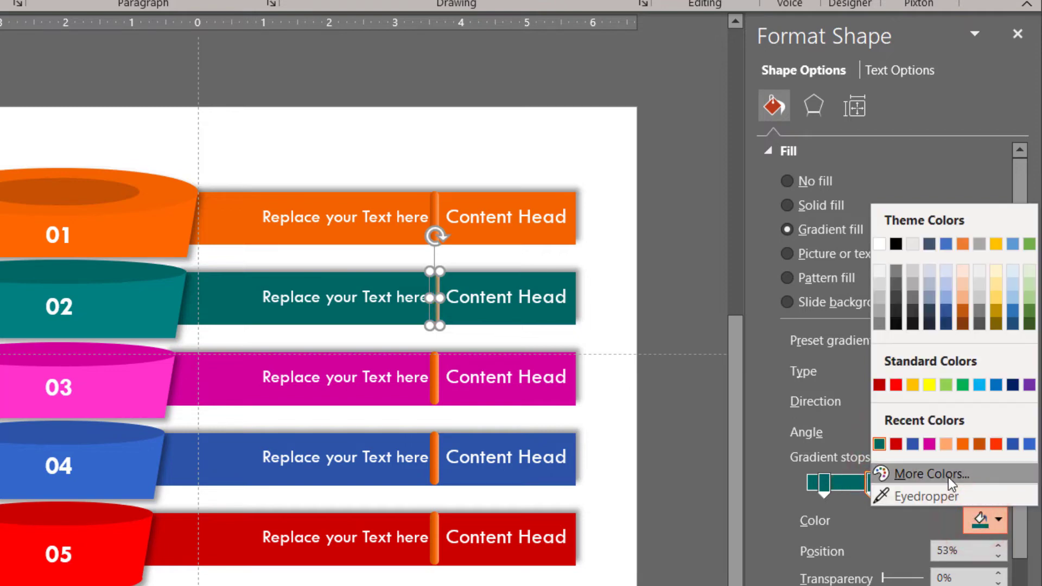
left_click(934, 497)
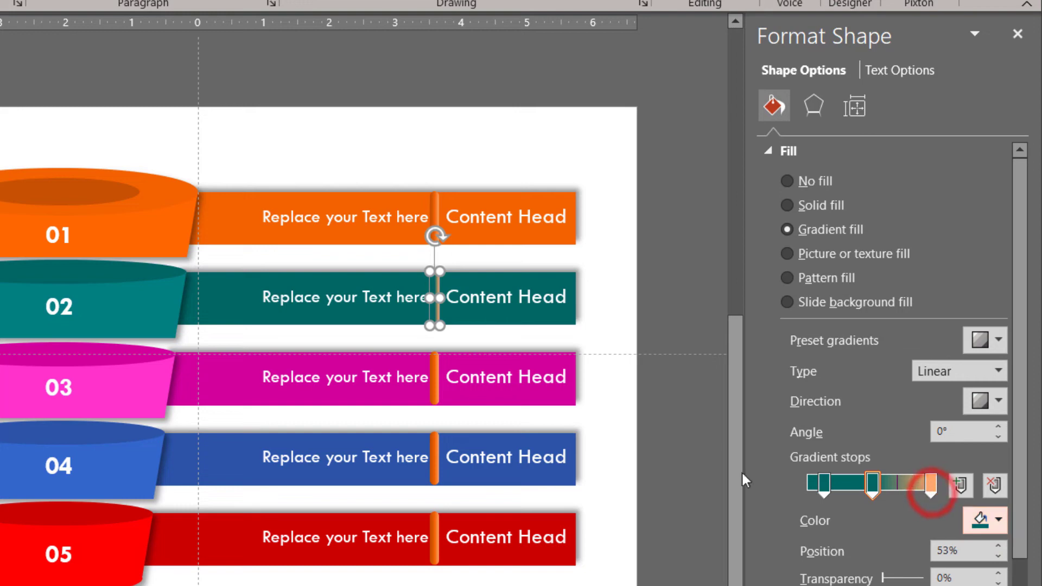
left_click(121, 301)
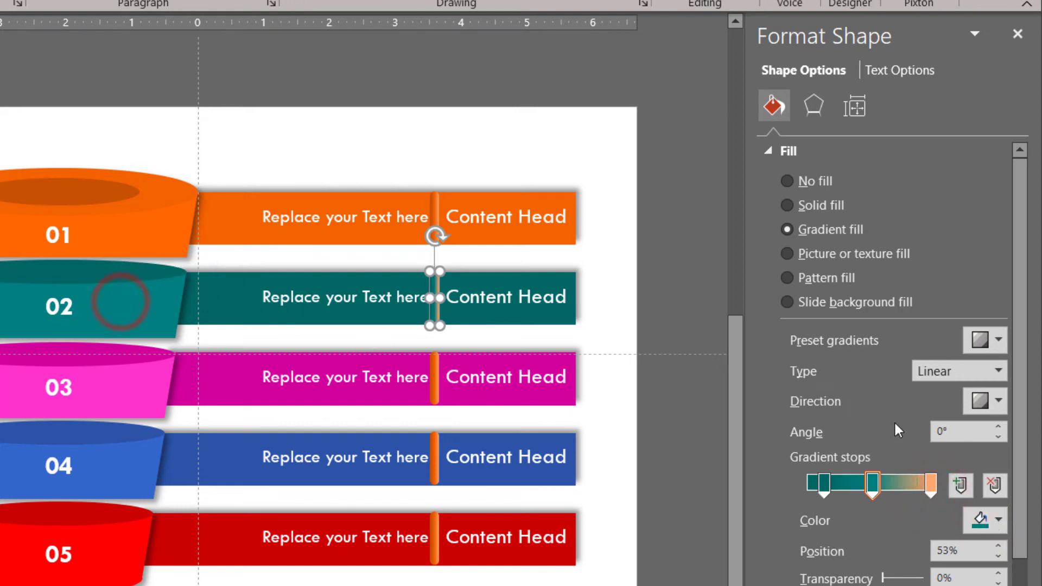
Set the last gradient stop to a bright cyan #00E3DE as a custom colour.
left_click(982, 518)
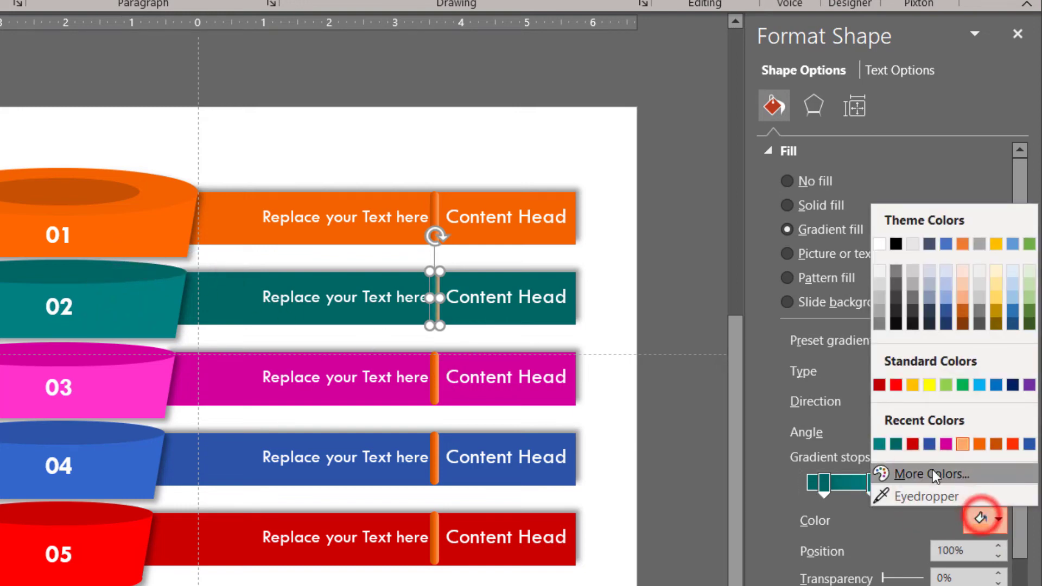
left_click(878, 447)
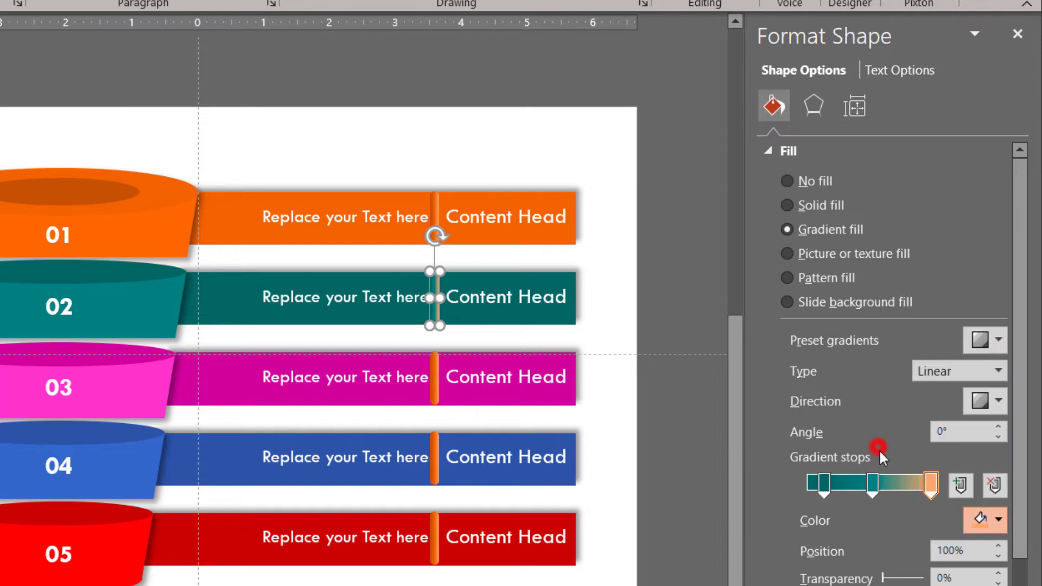
left_click(983, 519)
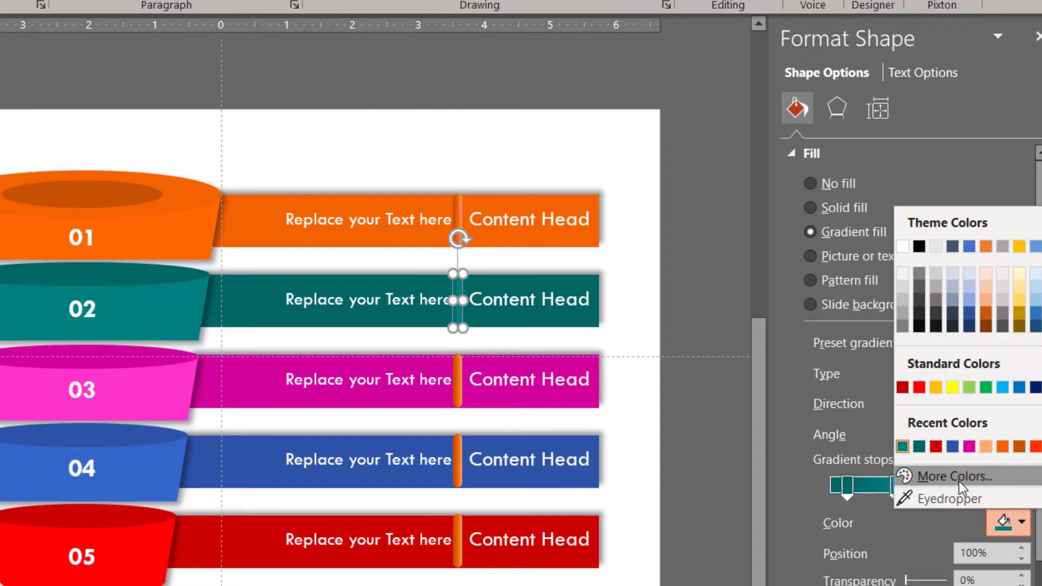
left_click(936, 479)
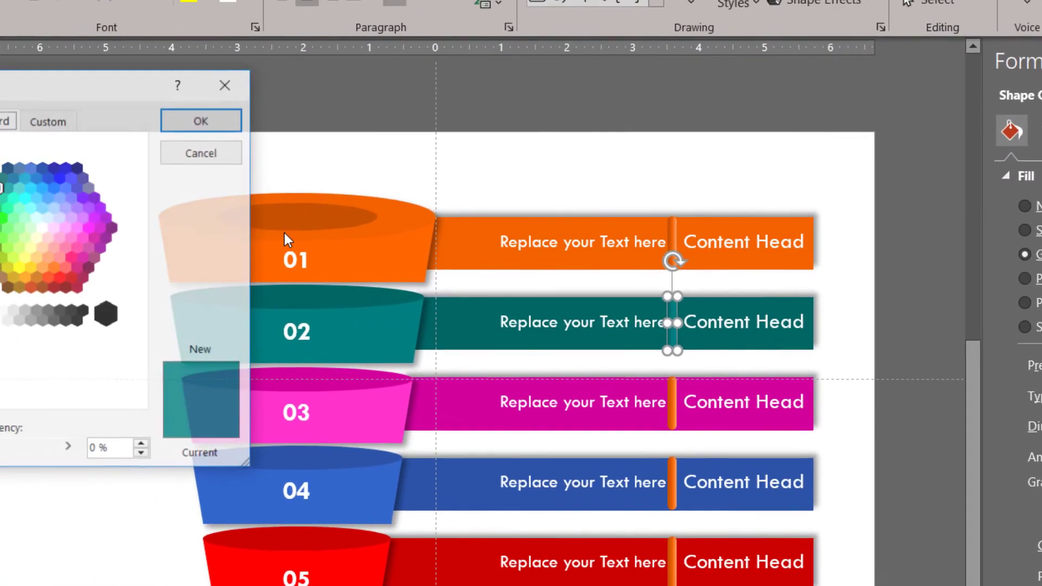
left_click(101, 126)
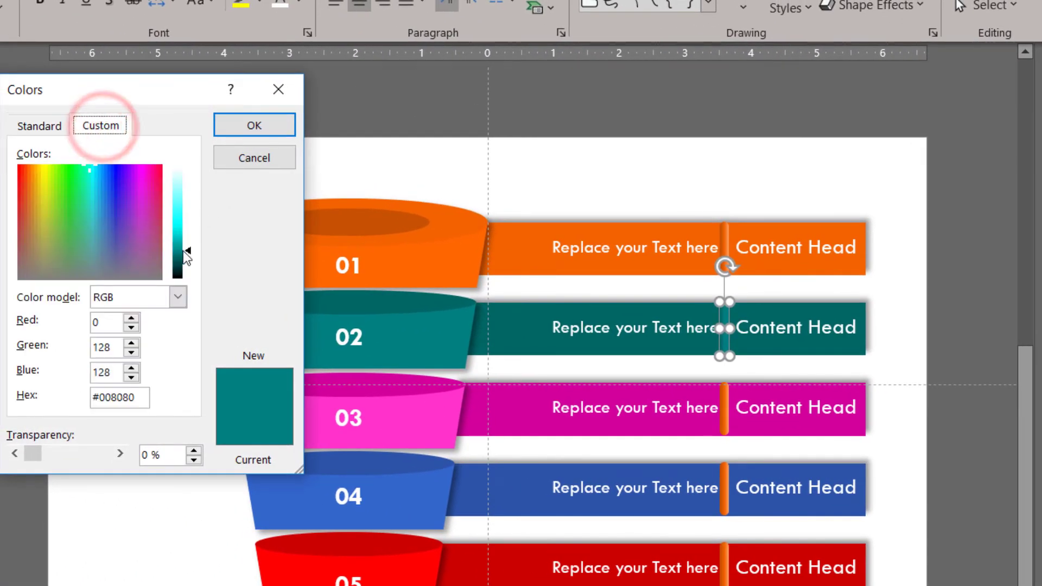
left_click_drag(185, 251, 185, 230)
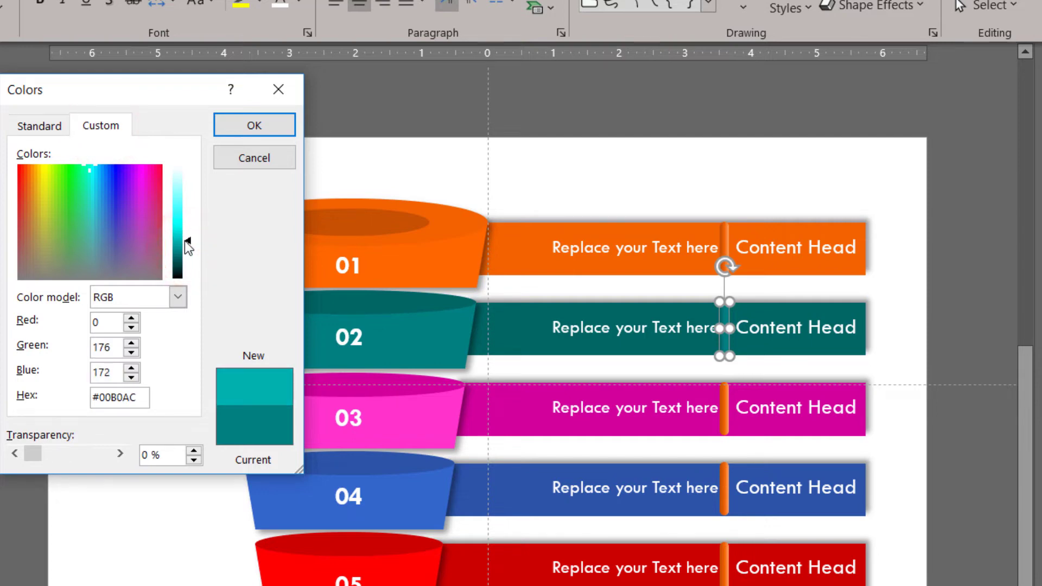
left_click(235, 124)
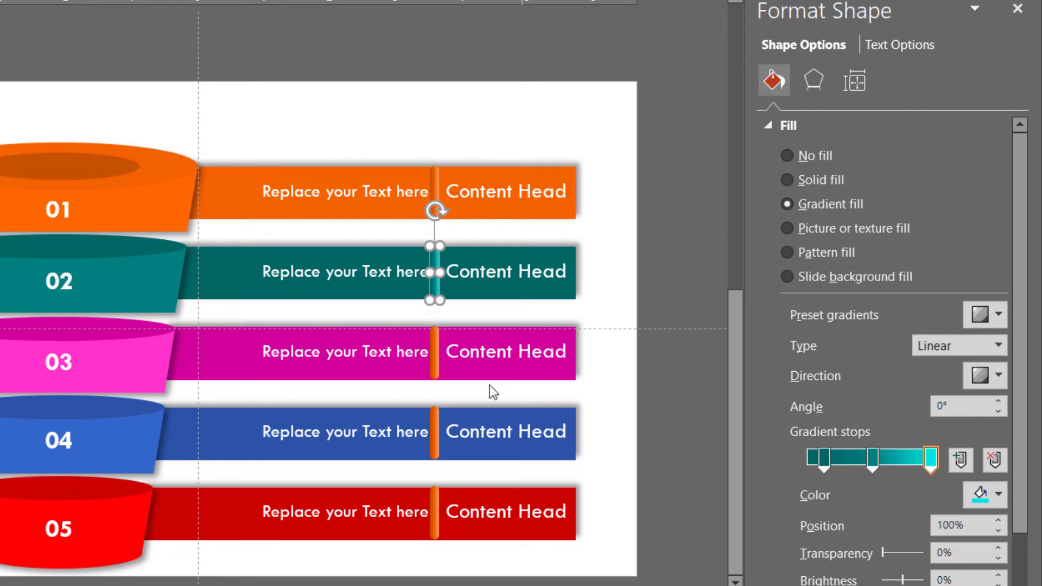
Make the row 03 strip's first stop magenta and its middle stop the 03 cylinder's pink.
left_click(439, 373)
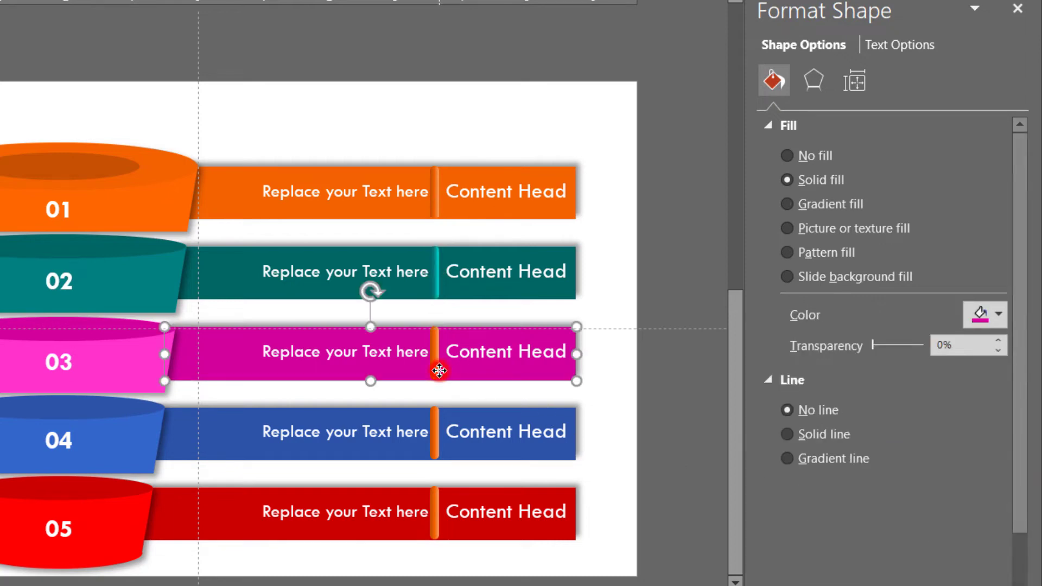
left_click(433, 365)
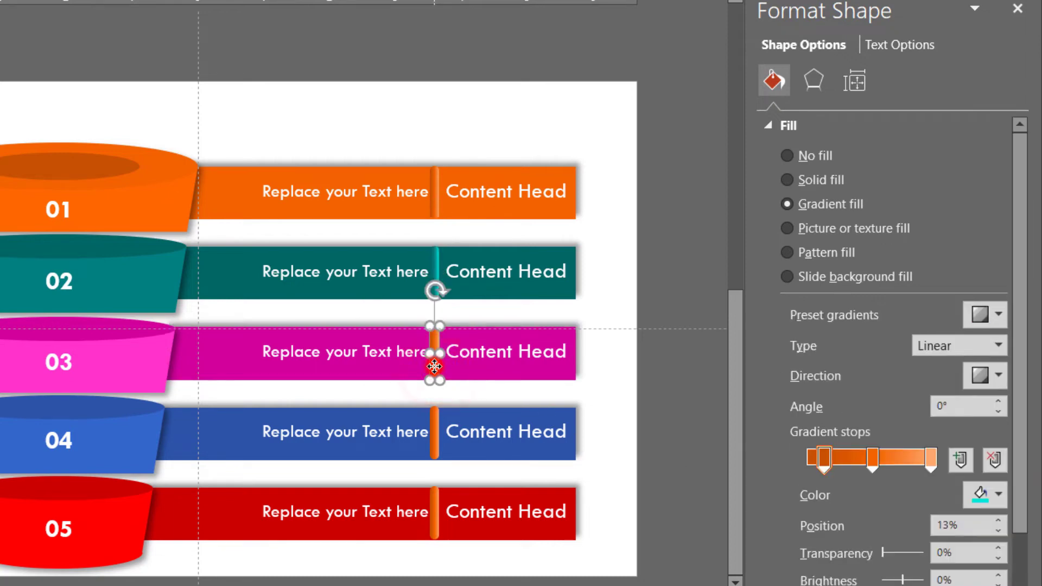
left_click(824, 459)
left_click(969, 494)
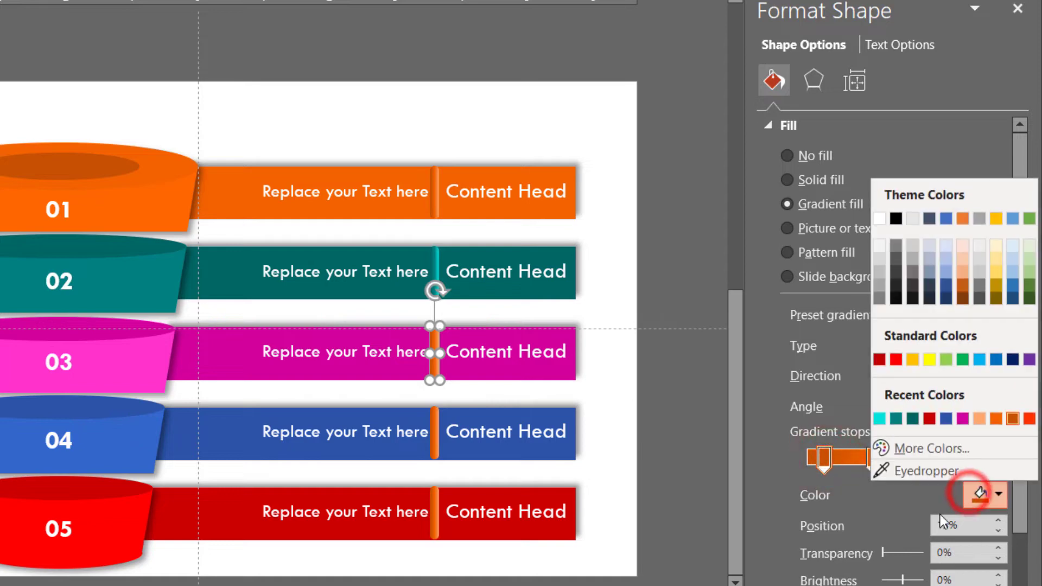
left_click(964, 418)
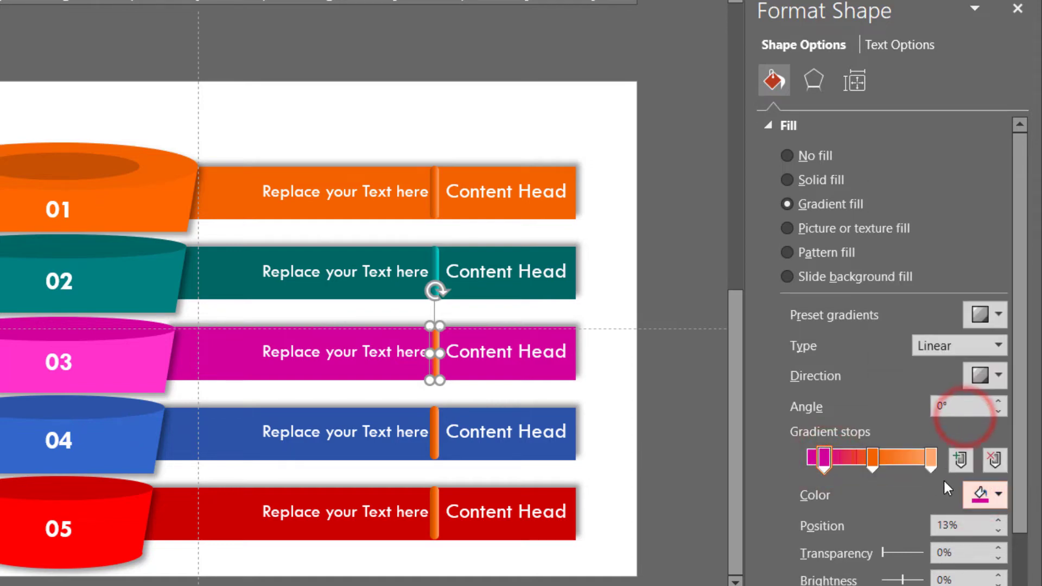
left_click(872, 464)
left_click(986, 494)
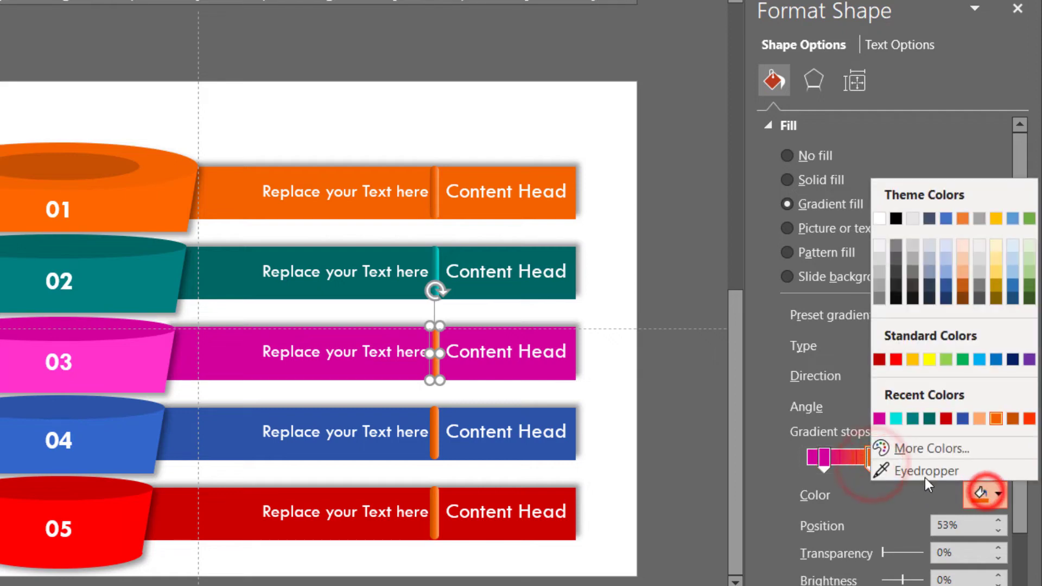
left_click(923, 472)
left_click(141, 355)
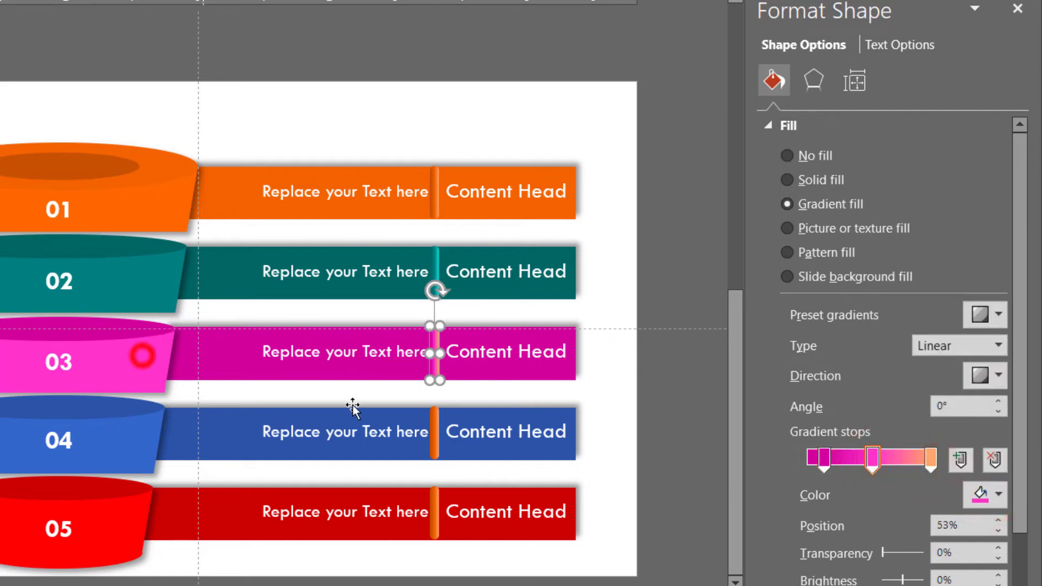
Set the last gradient stop to a lighter custom pink, #FF75DB.
left_click(932, 462)
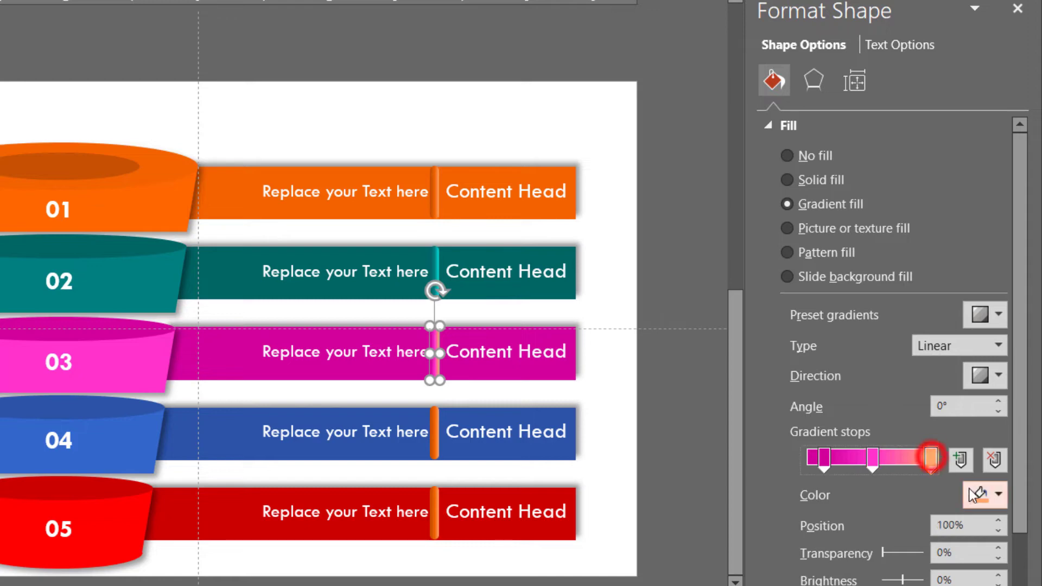
left_click(987, 494)
left_click(885, 420)
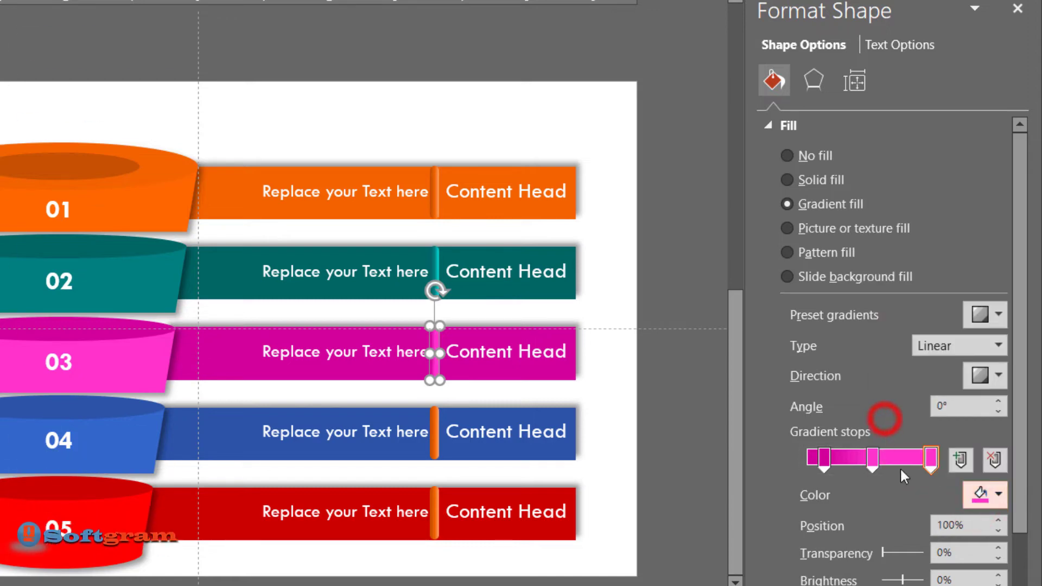
left_click(977, 495)
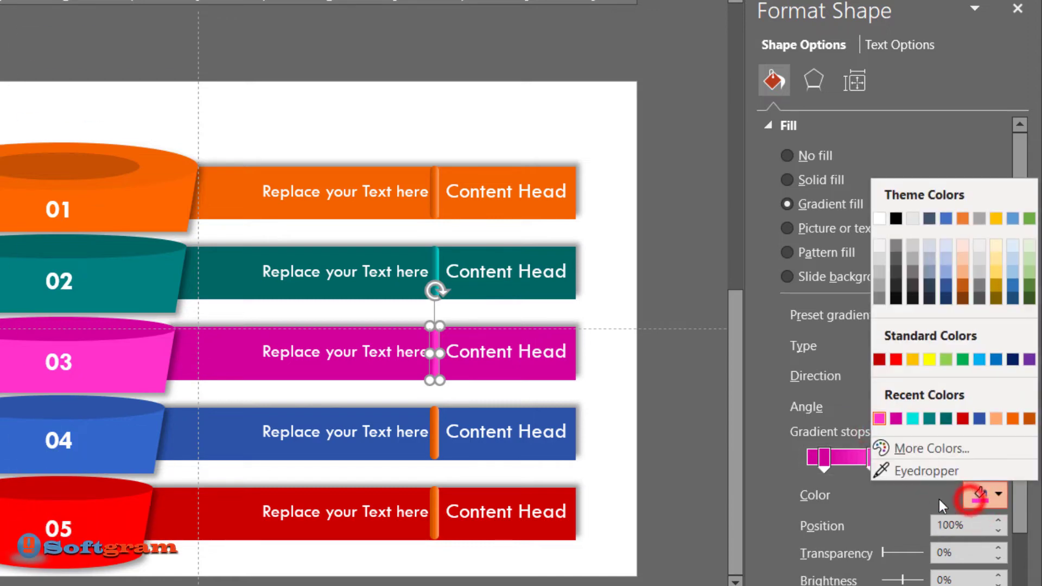
left_click(921, 450)
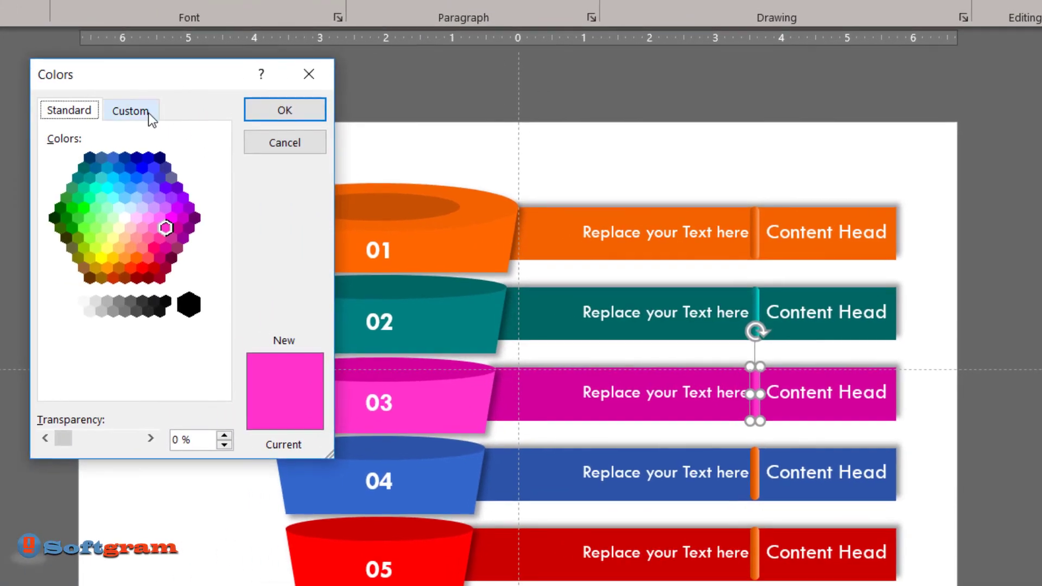
left_click(147, 113)
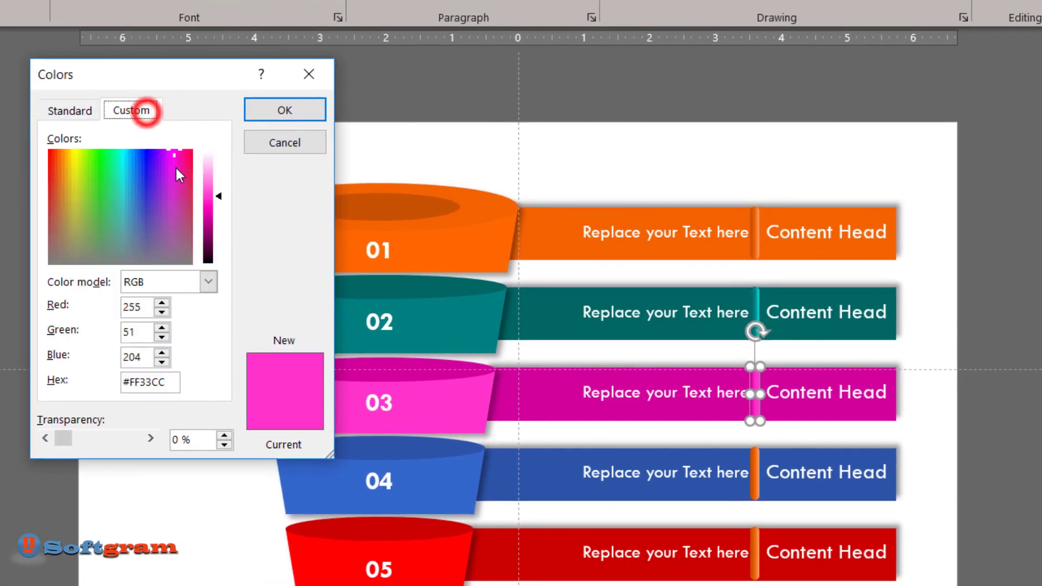
left_click(221, 193)
left_click_drag(222, 194, 222, 181)
left_click(283, 114)
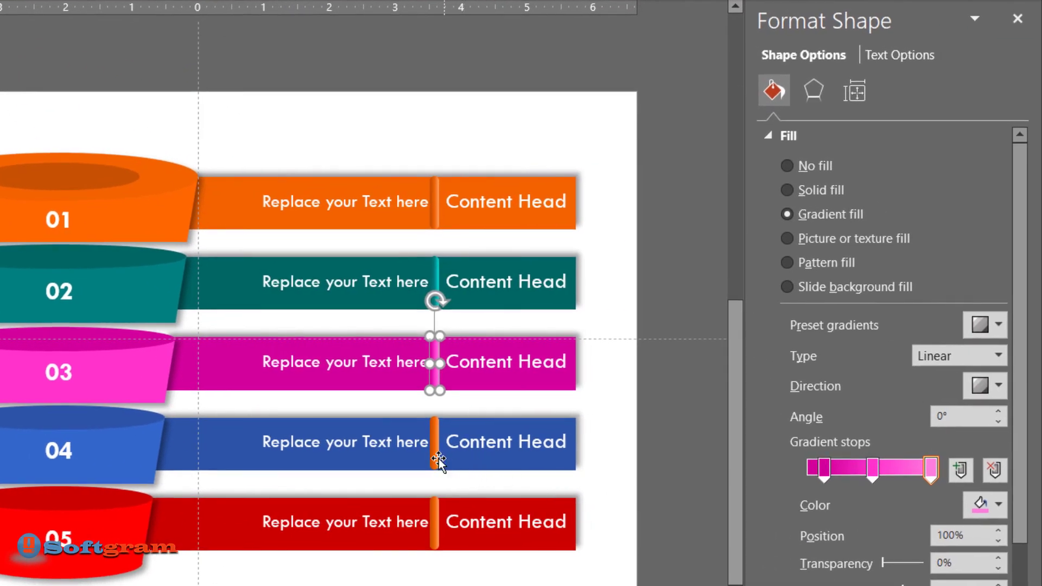
Make the row 04 strip's first and middle gradient stops the 04 cylinder's blue.
left_click(436, 457)
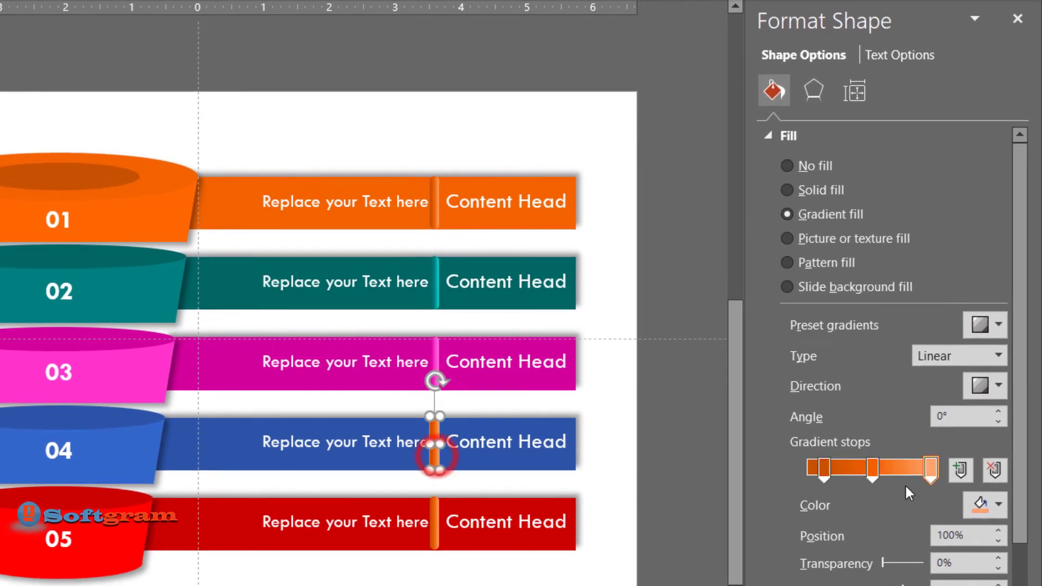
left_click(825, 468)
left_click(984, 506)
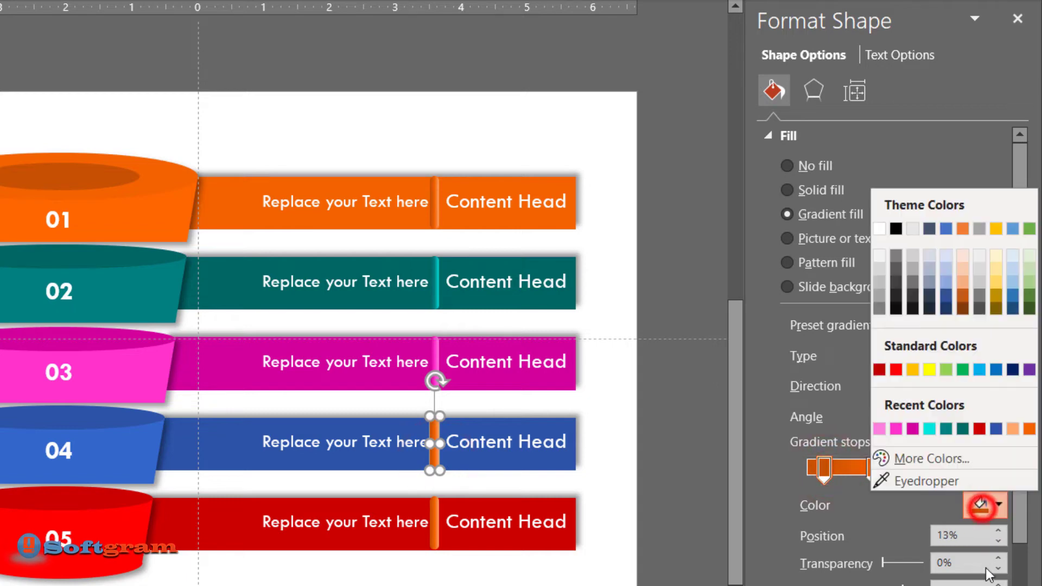
left_click(933, 482)
left_click(77, 422)
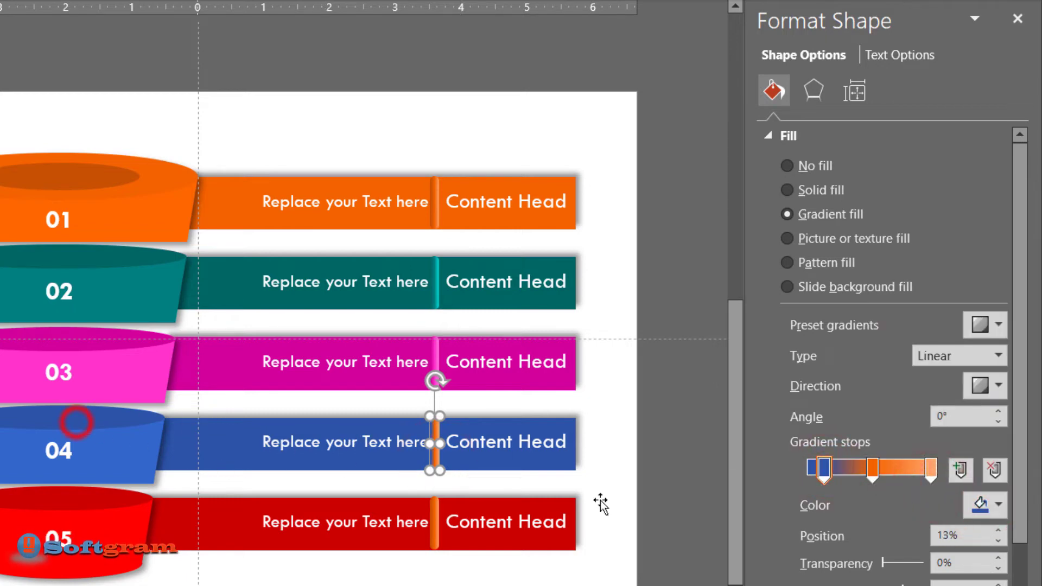
left_click(872, 478)
left_click(983, 504)
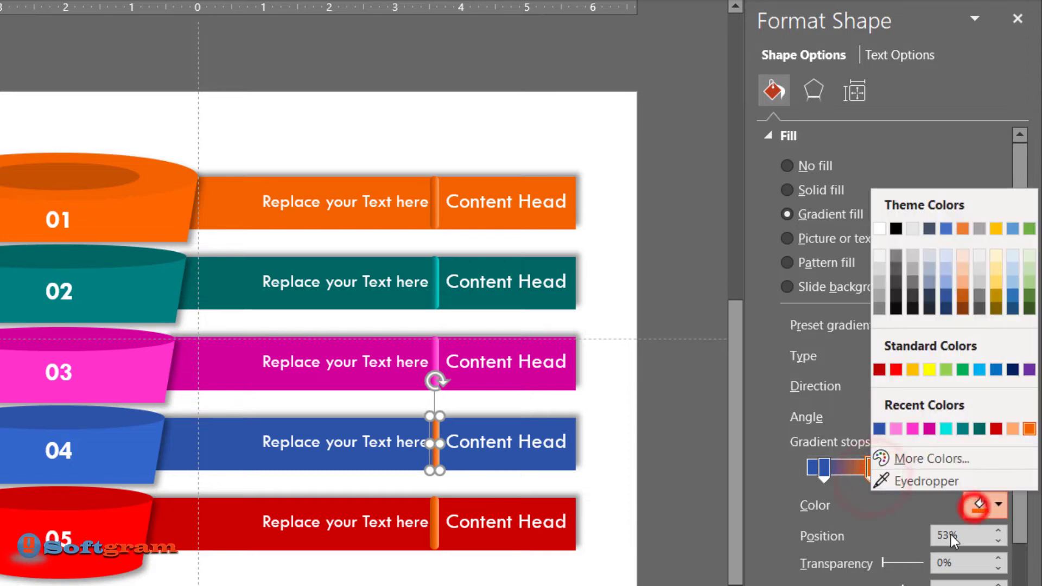
left_click(913, 479)
left_click(147, 447)
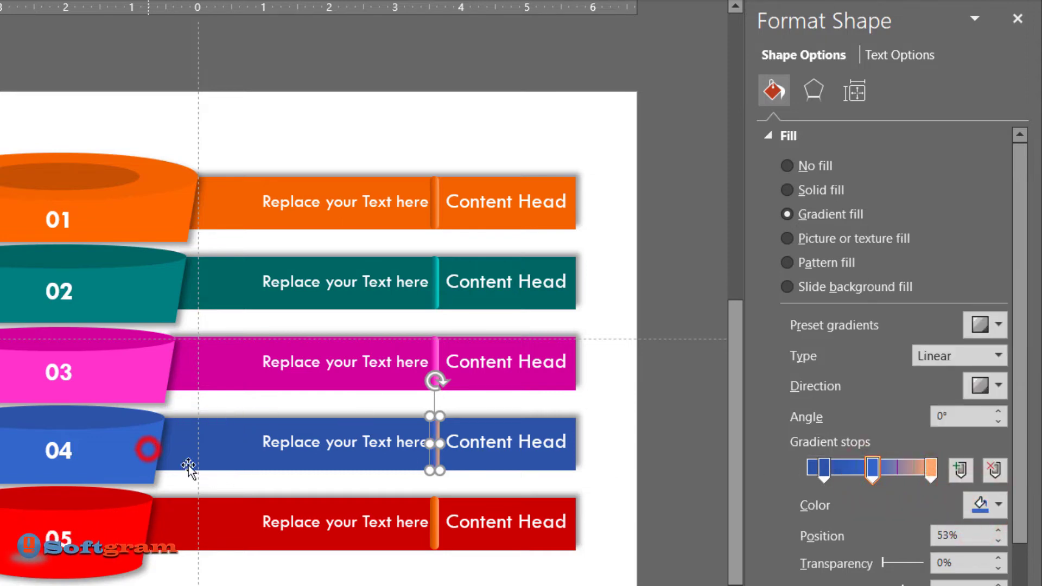
Set the last gradient stop to a lighter custom blue, #6F93DB.
left_click(933, 470)
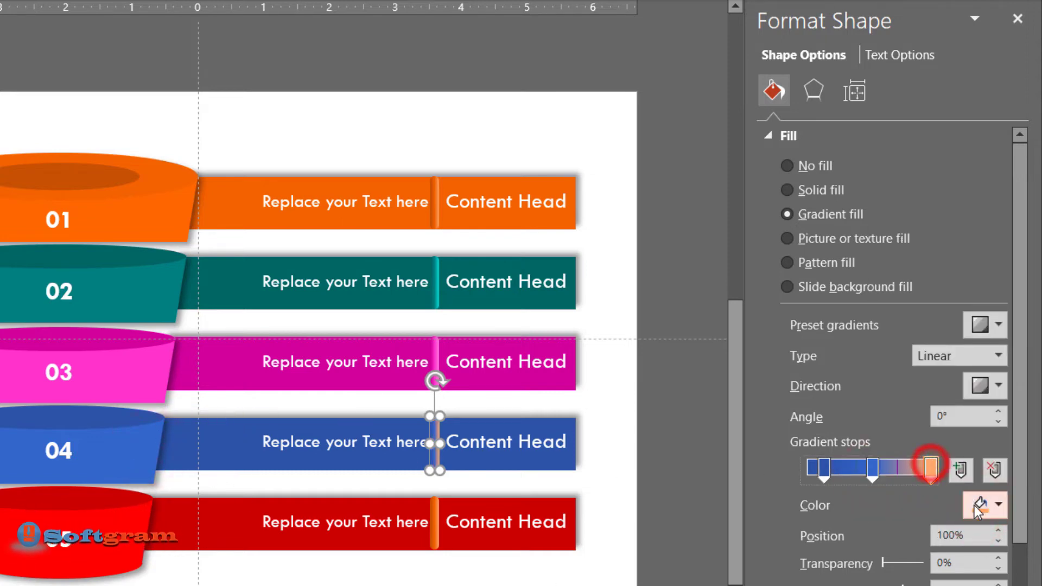
left_click(975, 506)
left_click(880, 428)
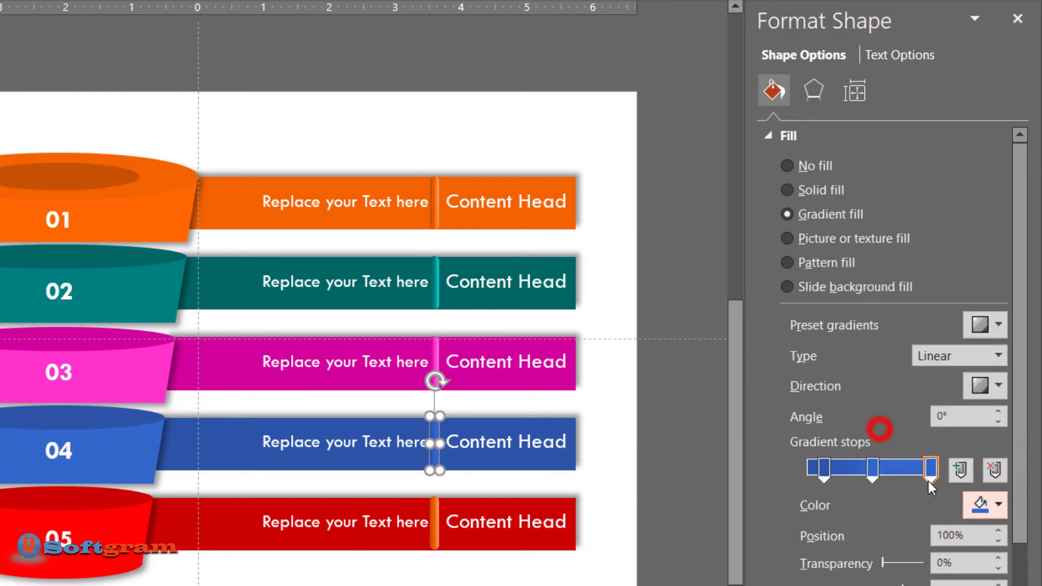
left_click(972, 503)
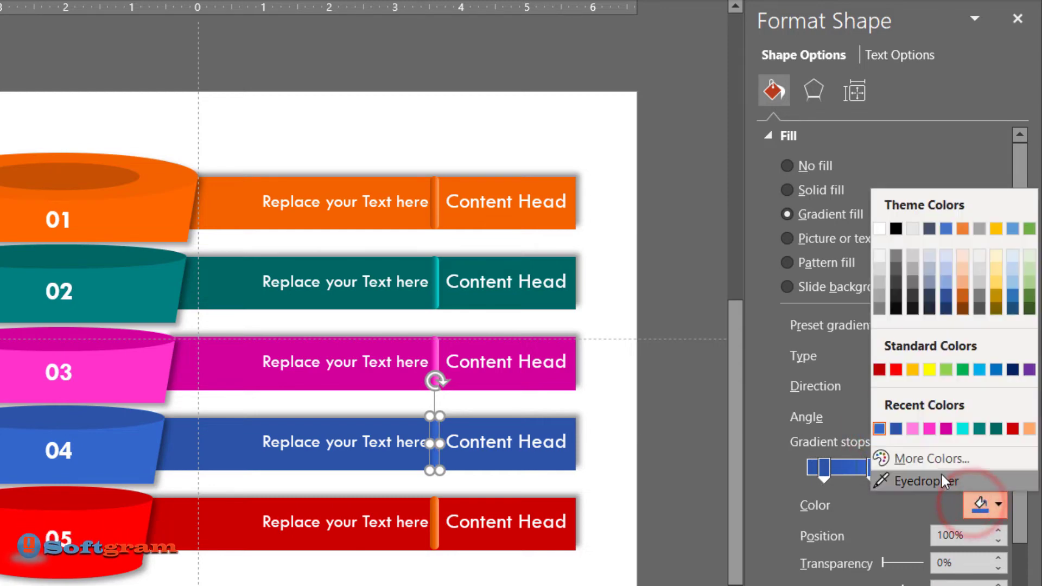
left_click(929, 459)
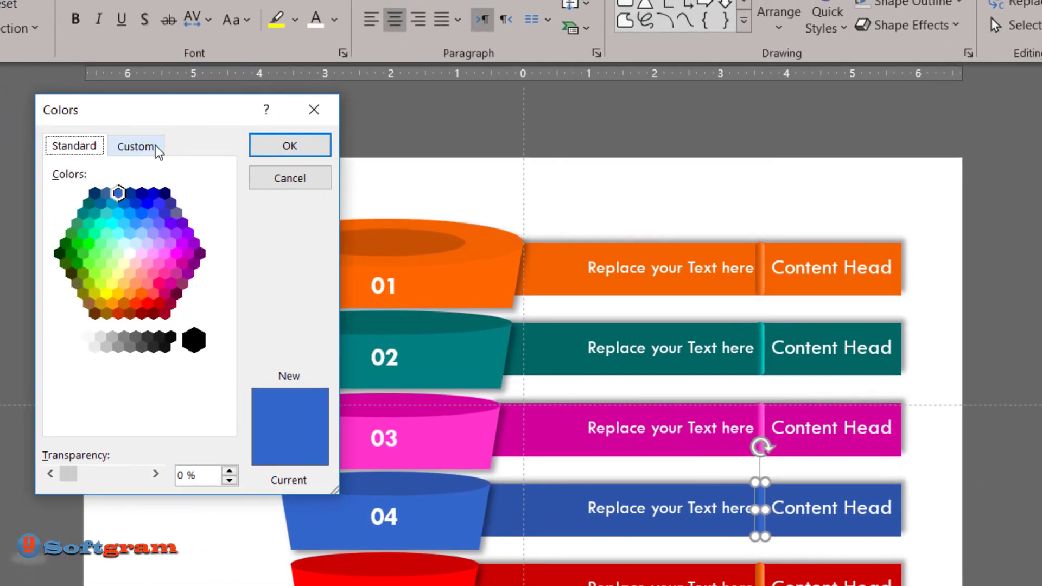
left_click(136, 145)
left_click_drag(229, 246, 226, 227)
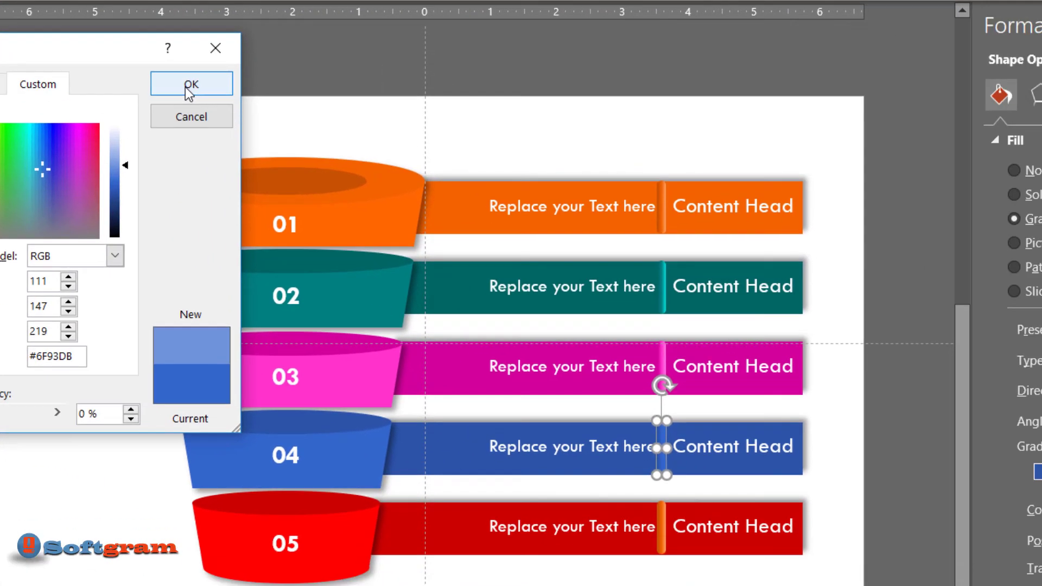
left_click(188, 86)
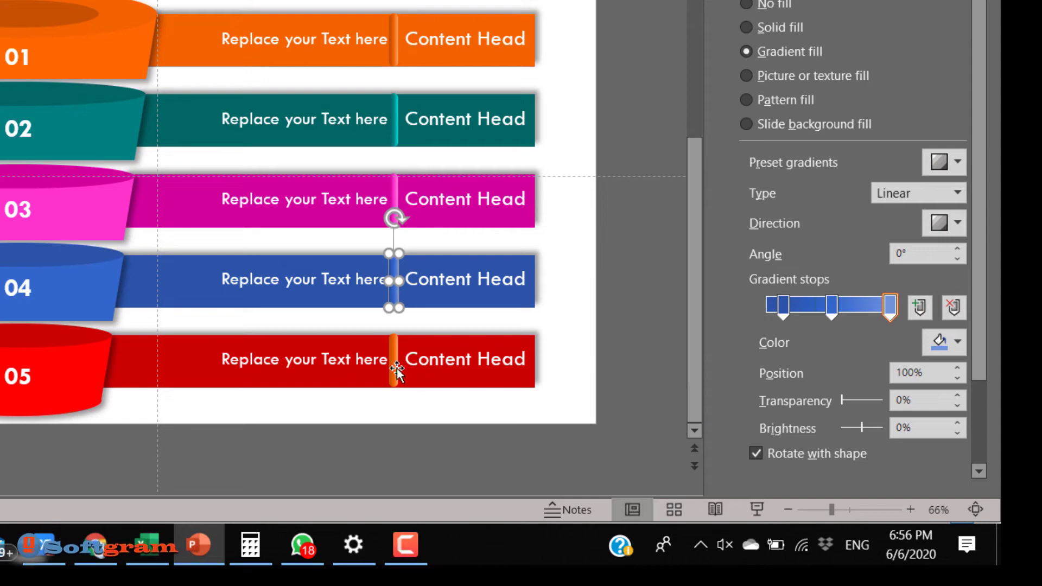
left_click(397, 372)
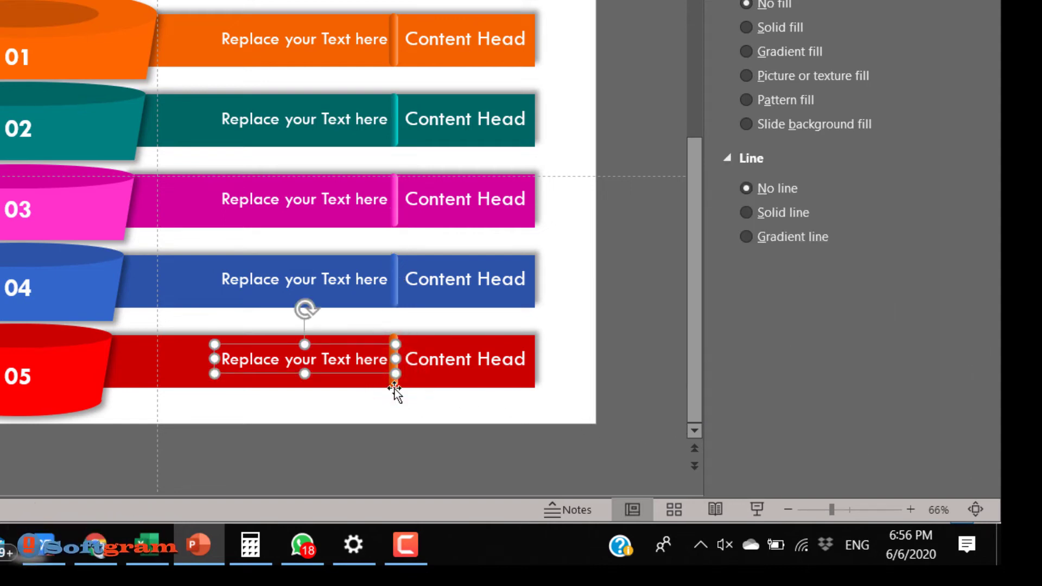
Make the row 05 strip's first and middle gradient stops the red sampled from the slide.
left_click(396, 388)
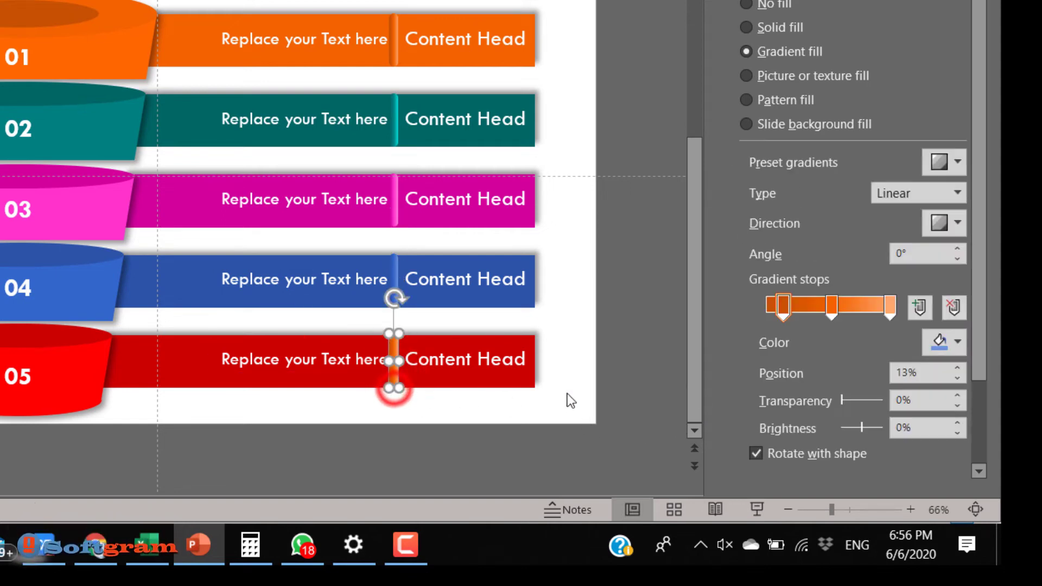
left_click(783, 306)
left_click(928, 343)
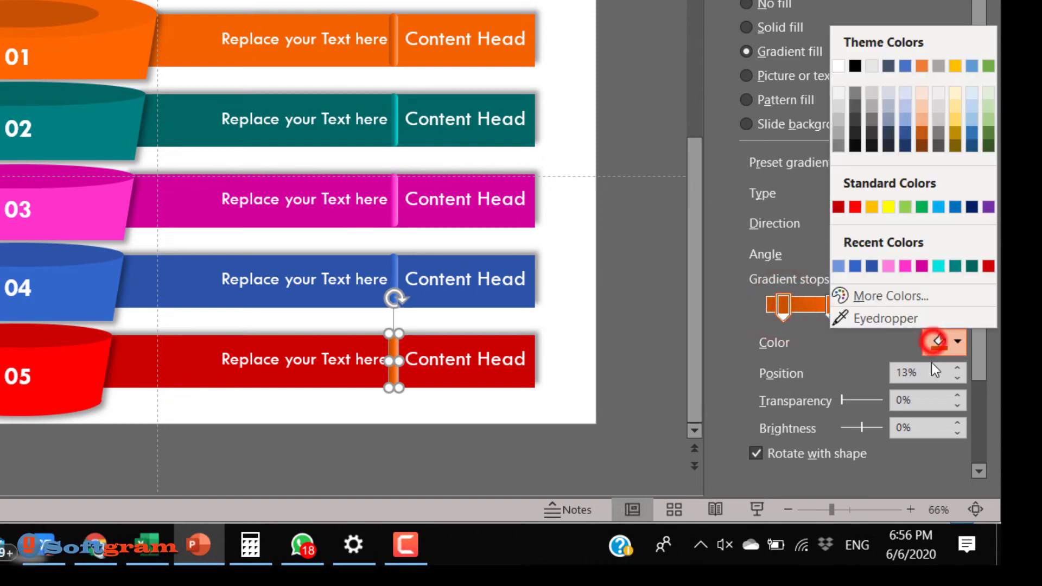
left_click(874, 316)
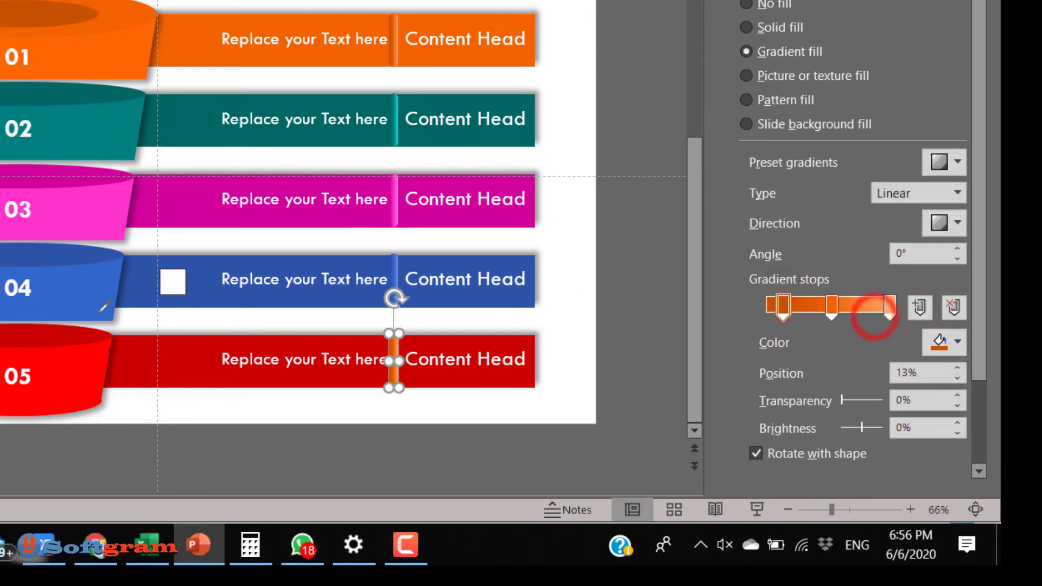
left_click(47, 331)
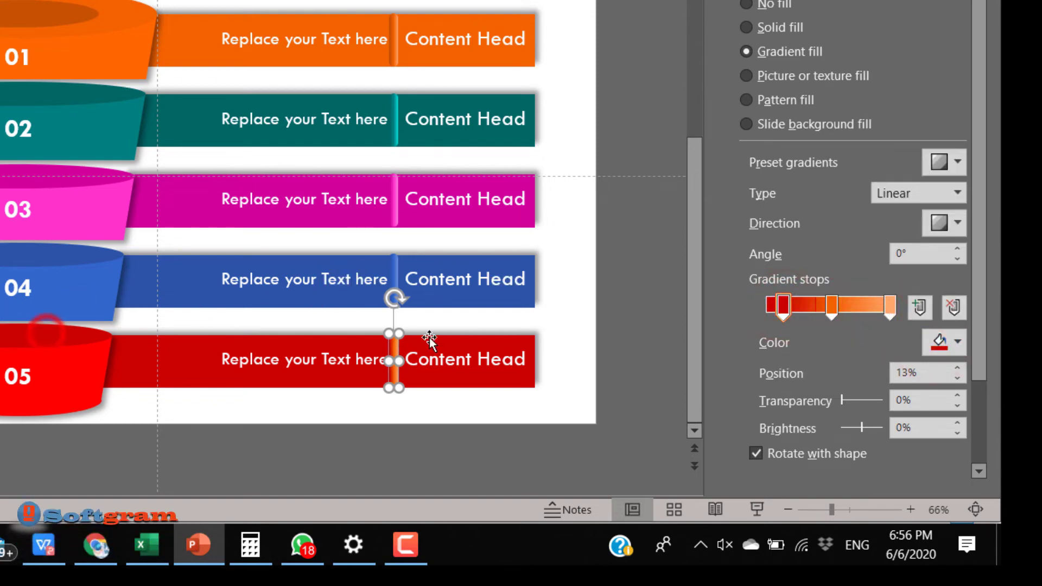
left_click(828, 307)
left_click(942, 342)
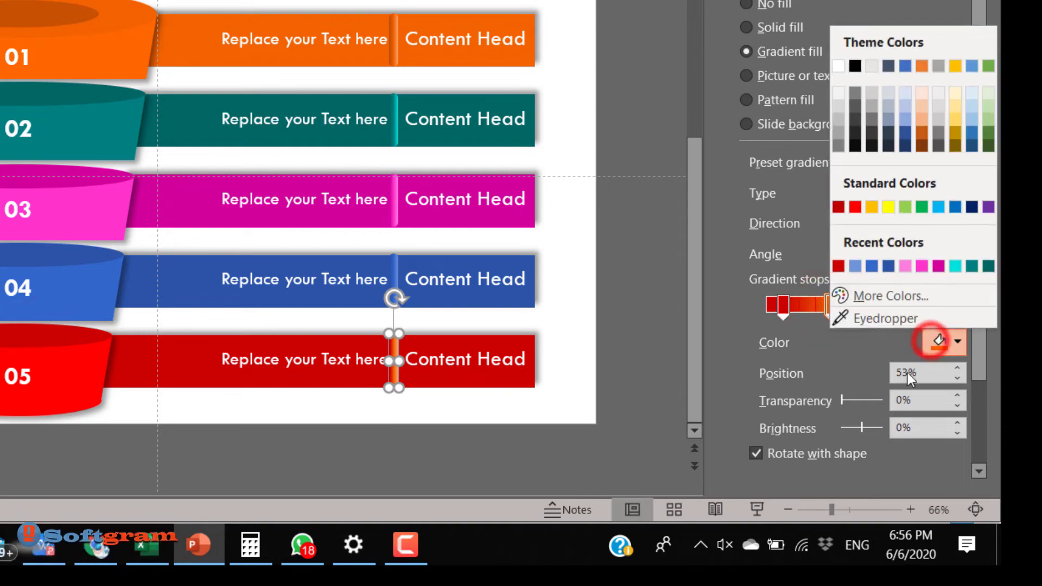
left_click(887, 321)
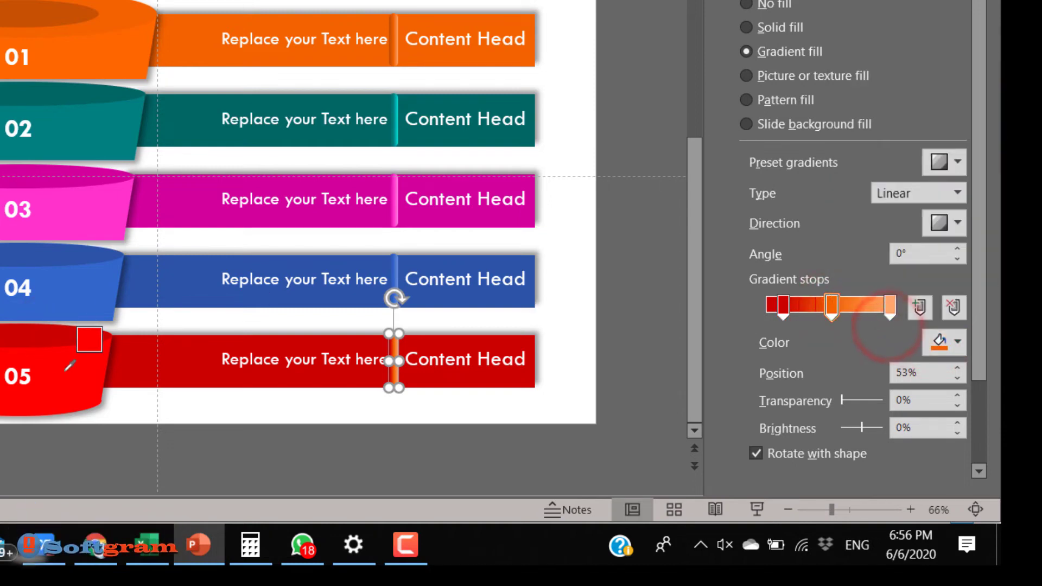
left_click(82, 353)
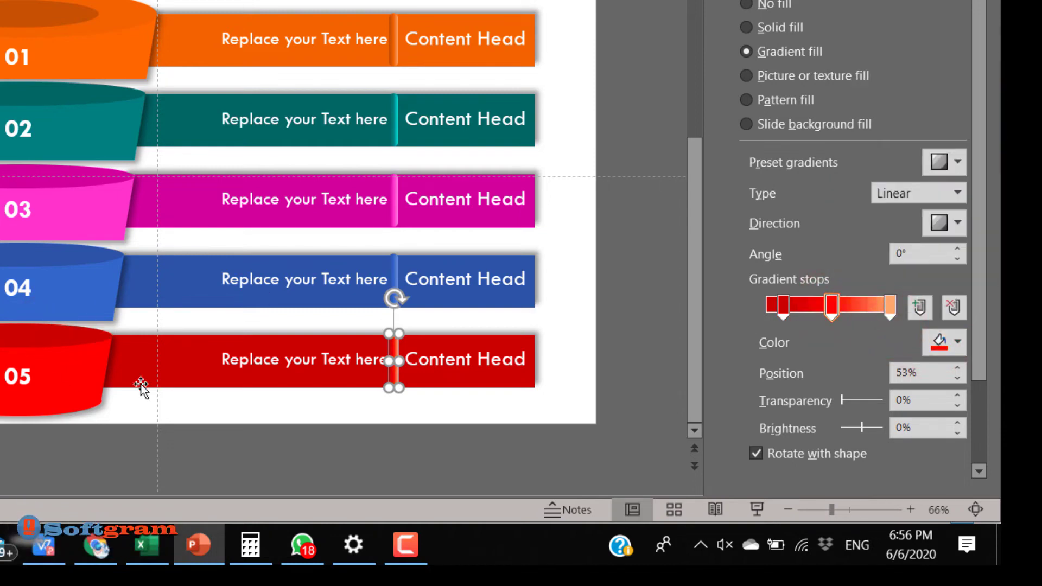
Set the last gradient stop to a light custom red, #FF9B9B.
left_click(886, 310)
left_click(927, 348)
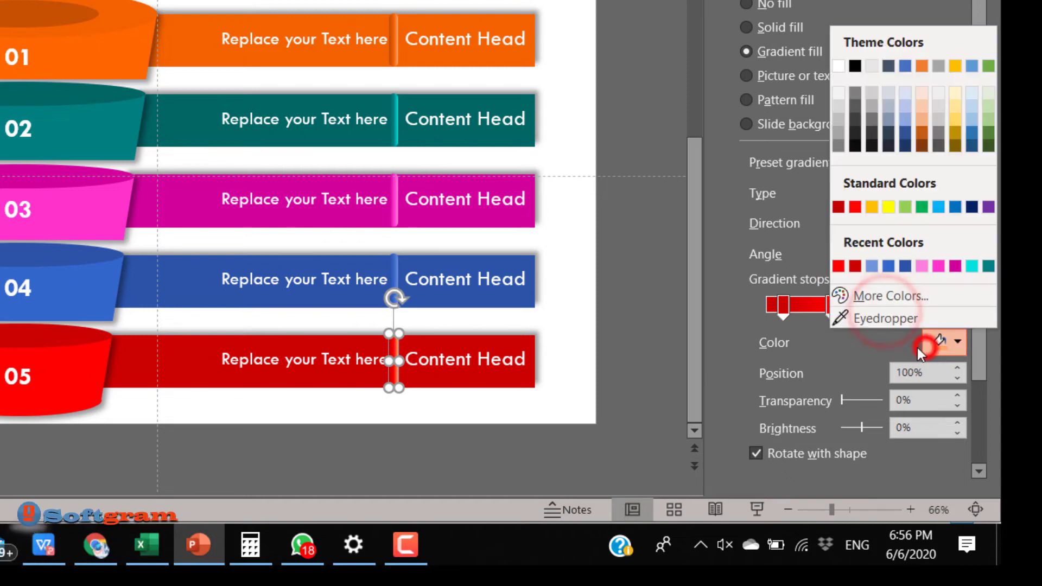
left_click(836, 265)
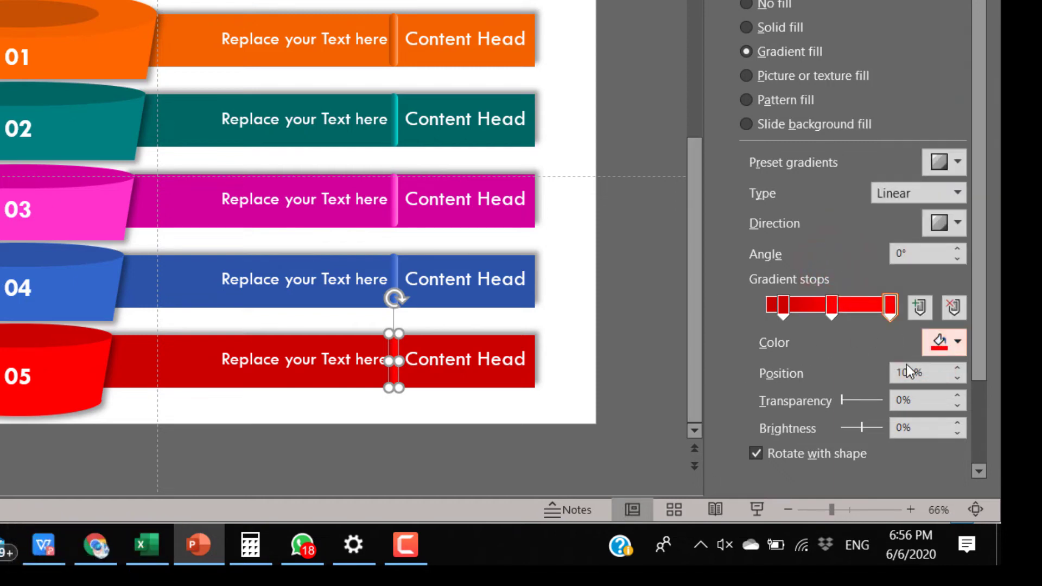
left_click(939, 349)
left_click(874, 301)
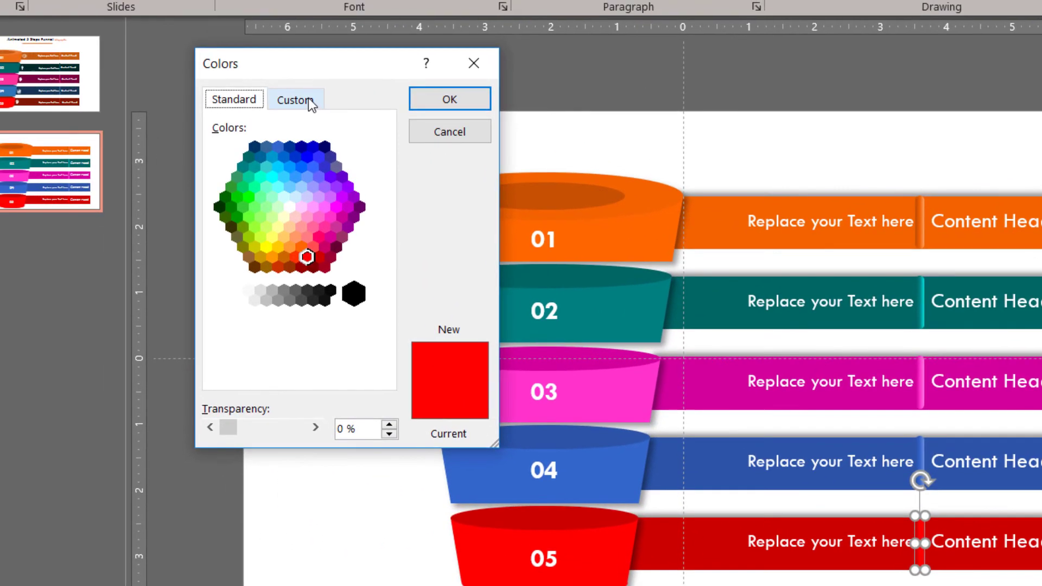
left_click(296, 100)
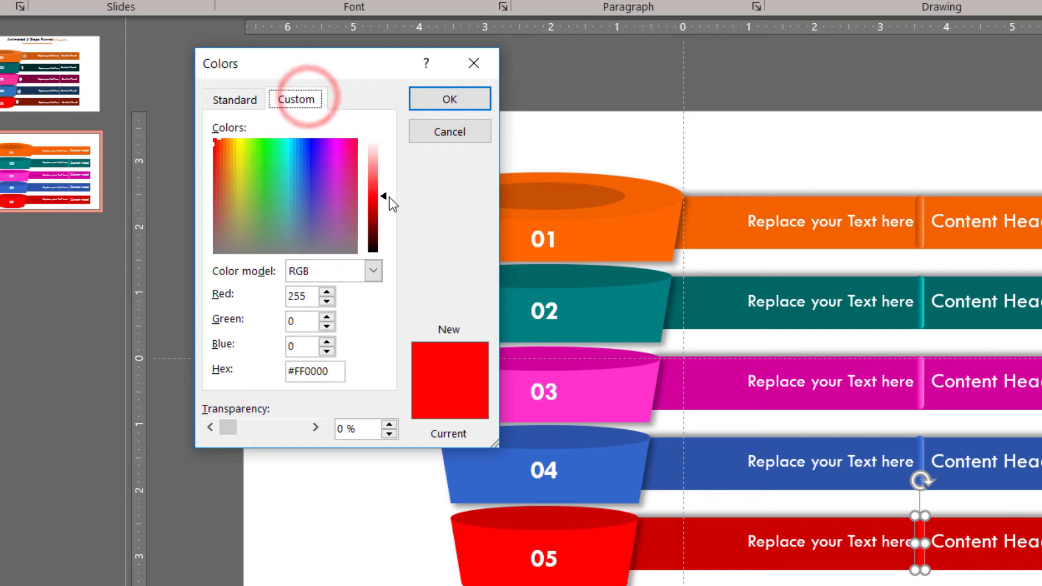
left_click_drag(389, 197, 389, 163)
left_click(462, 99)
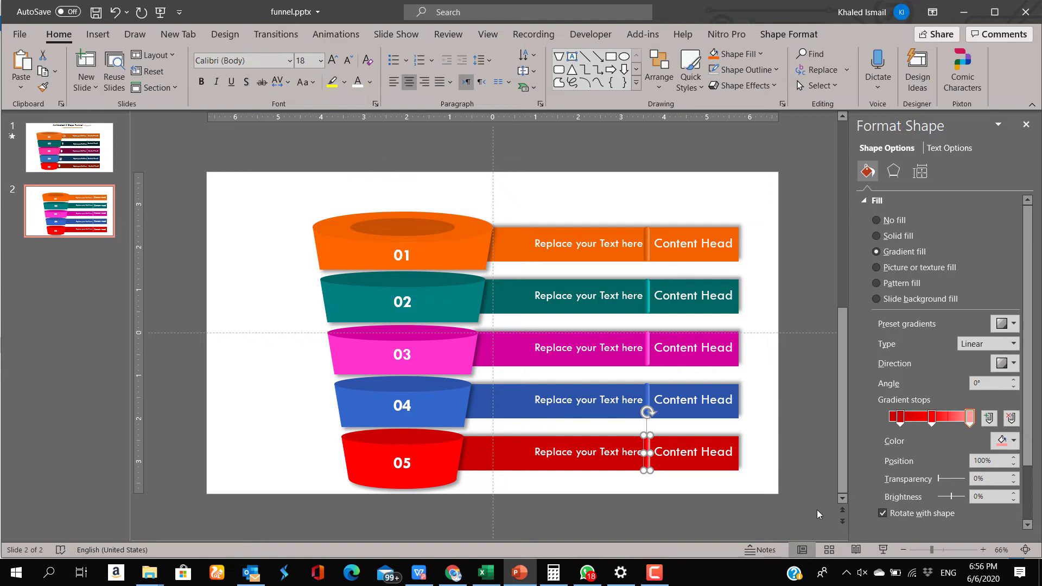
Select the five accent strips and bring them to the front.
left_click(817, 510)
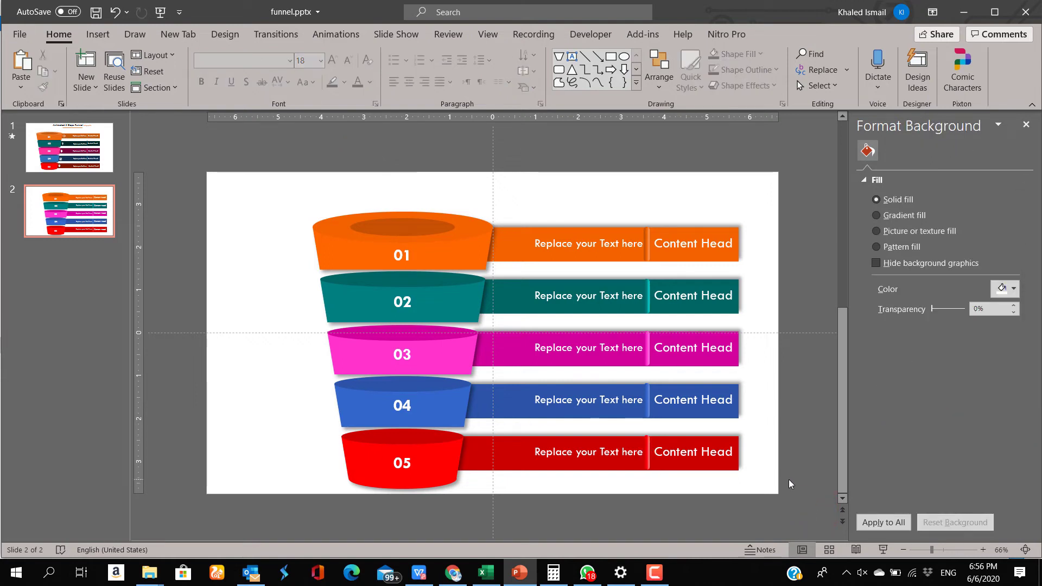
left_click(649, 251)
left_click(648, 296, "shift")
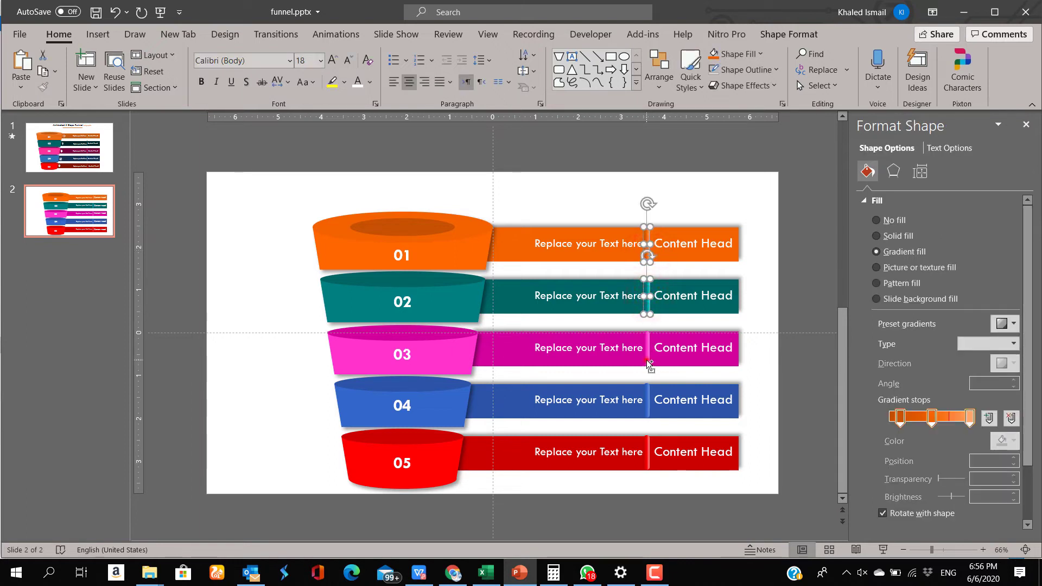
left_click(649, 402, "shift")
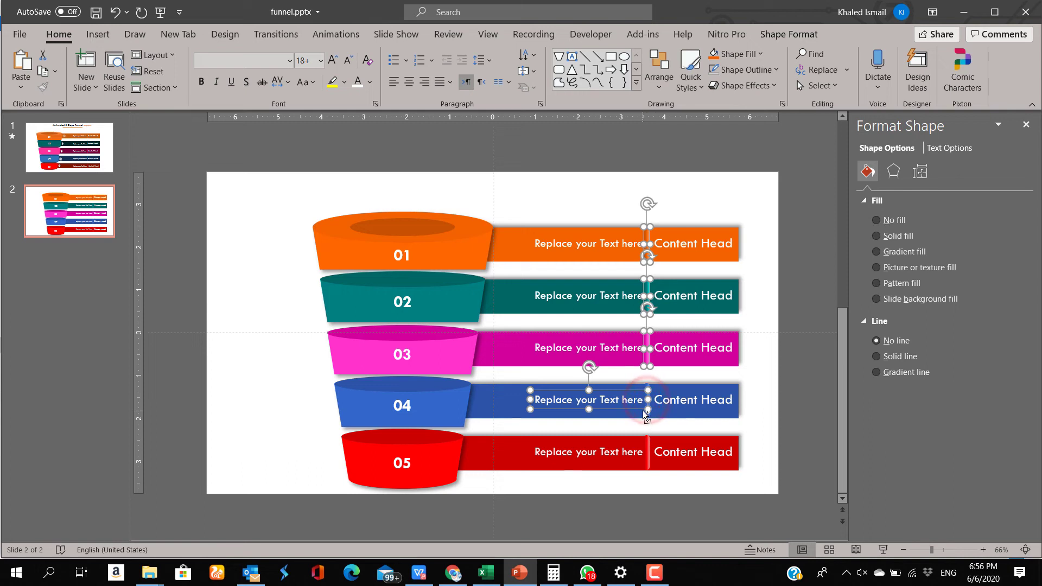
left_click(642, 412, "shift")
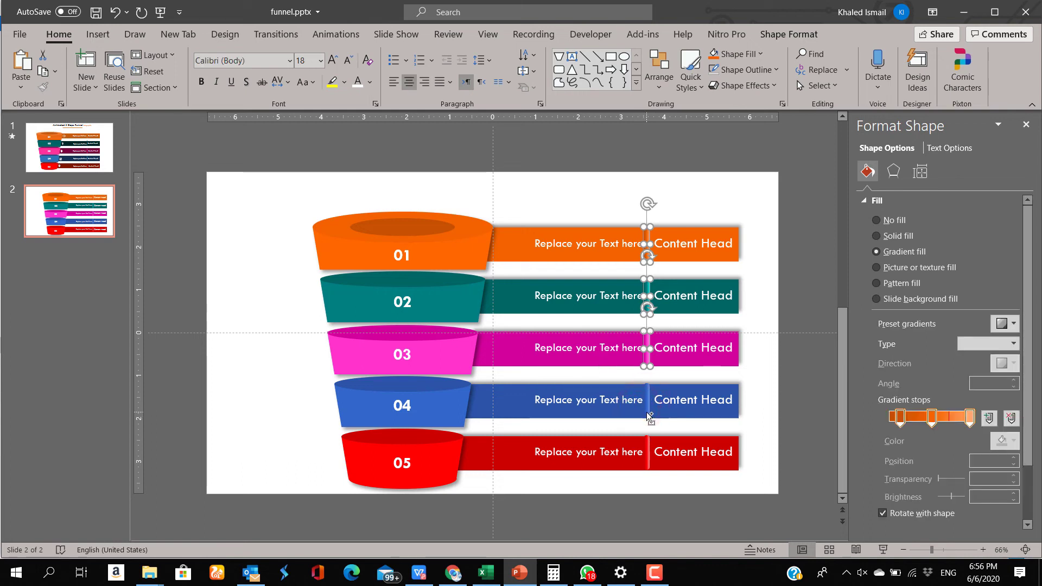
right_click(648, 442)
left_click(692, 292)
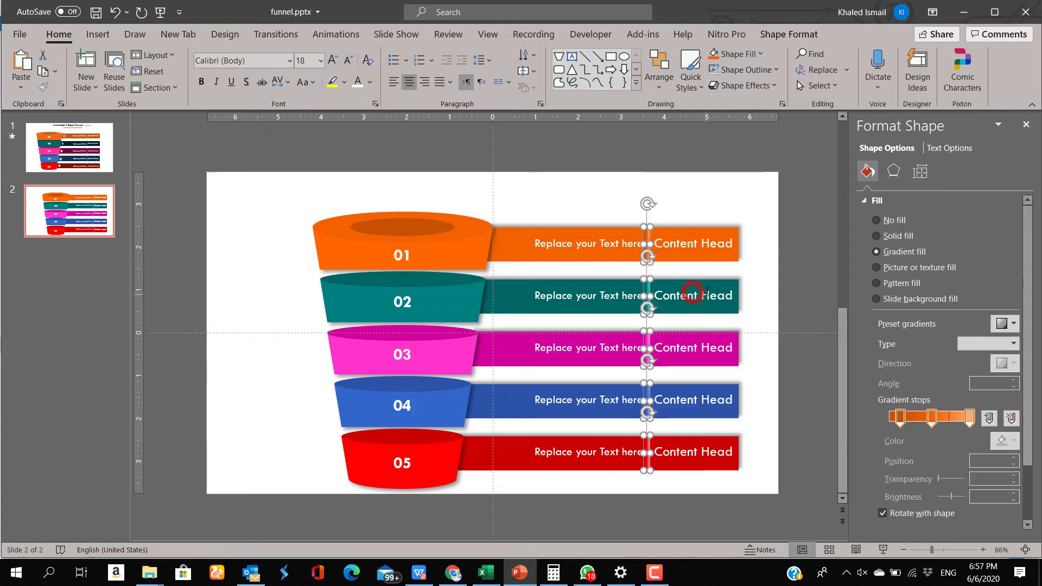
Select the five Content Head boxes and bring them to the front.
left_click(699, 246)
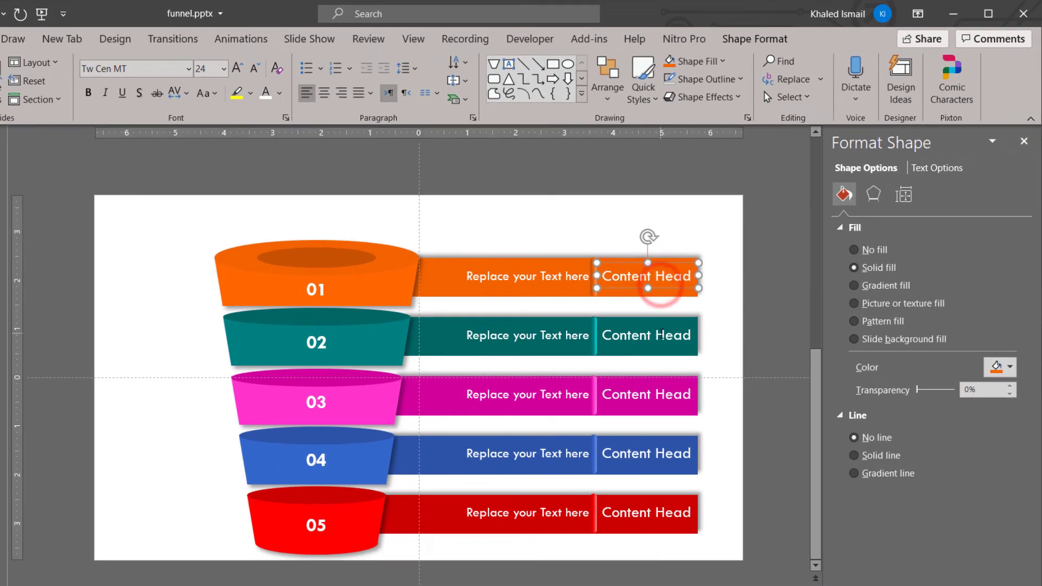
left_click(661, 333, "shift")
left_click(665, 390, "shift")
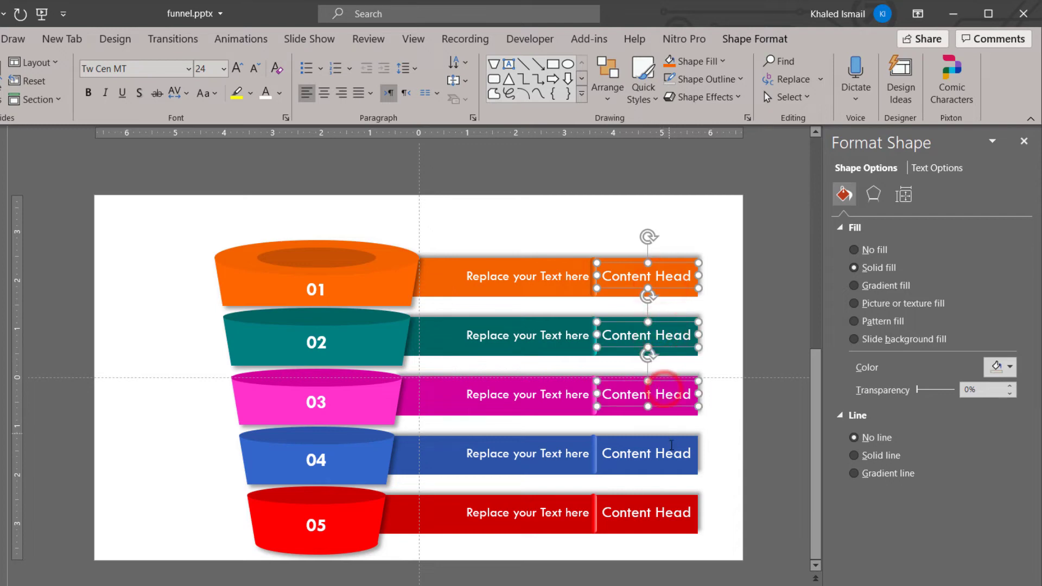
left_click(672, 451, "shift")
left_click(681, 511, "shift")
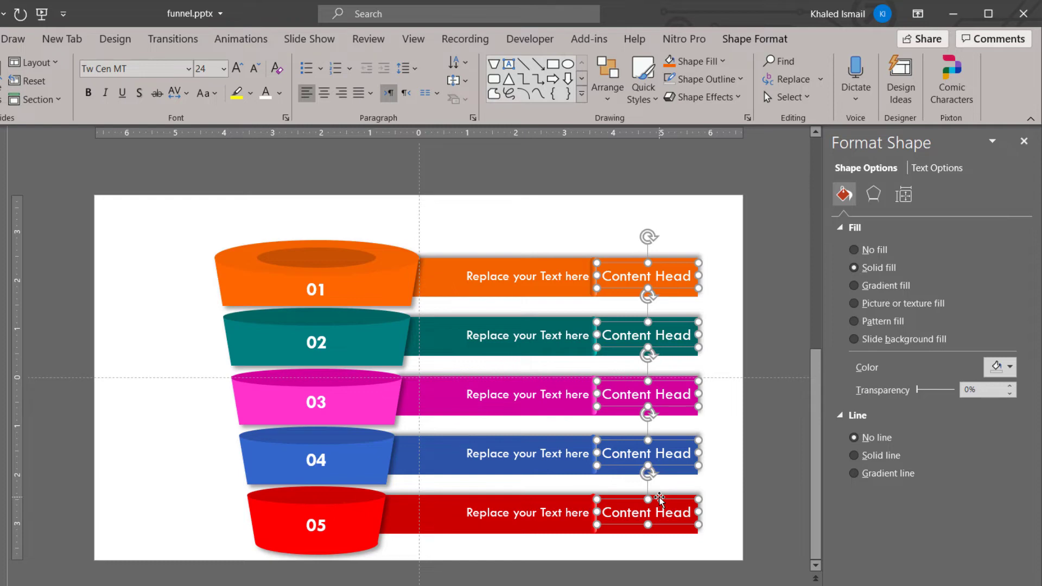
right_click(660, 500)
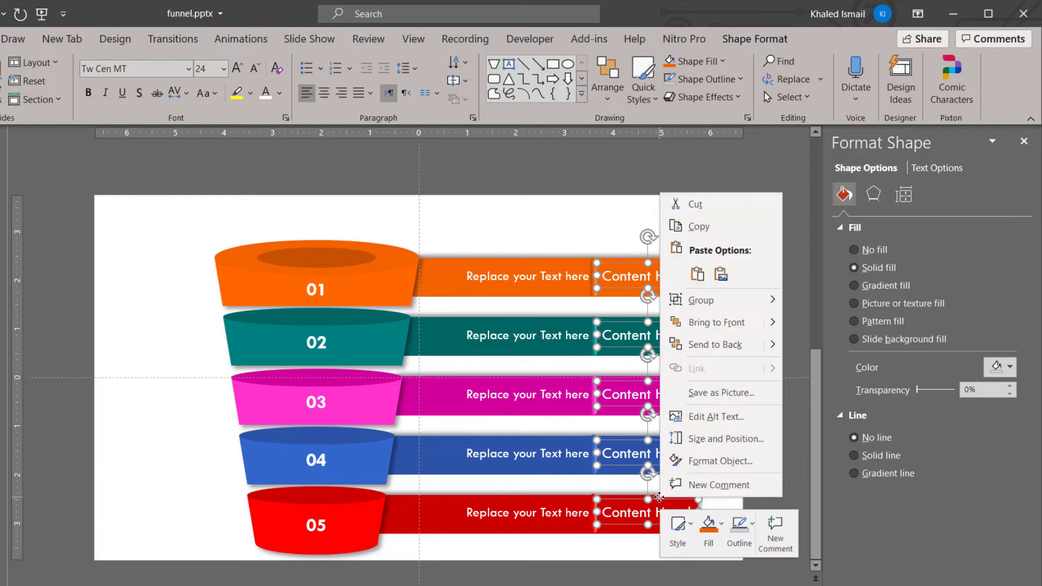
left_click(715, 326)
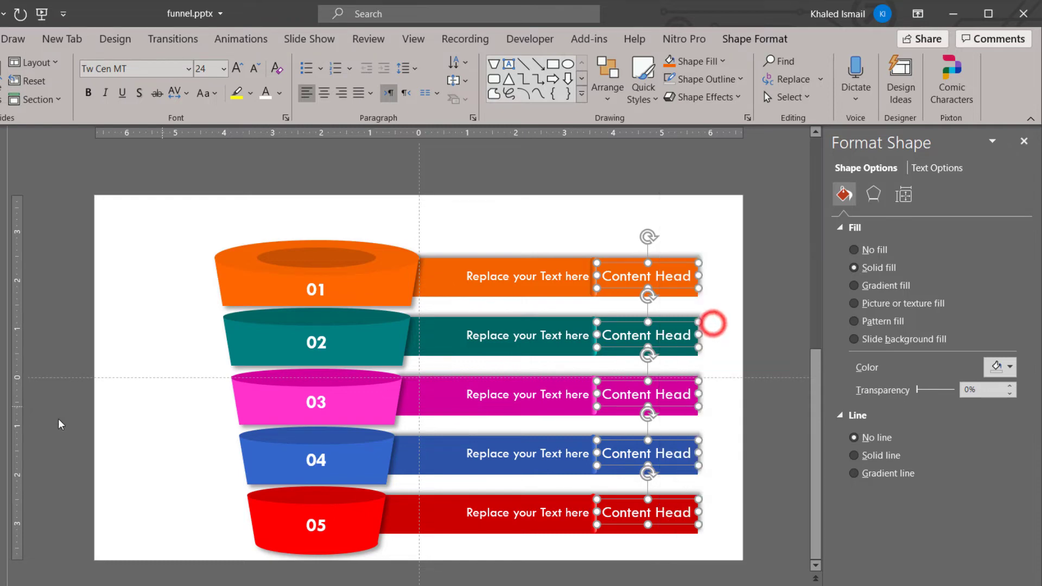
left_click(126, 414)
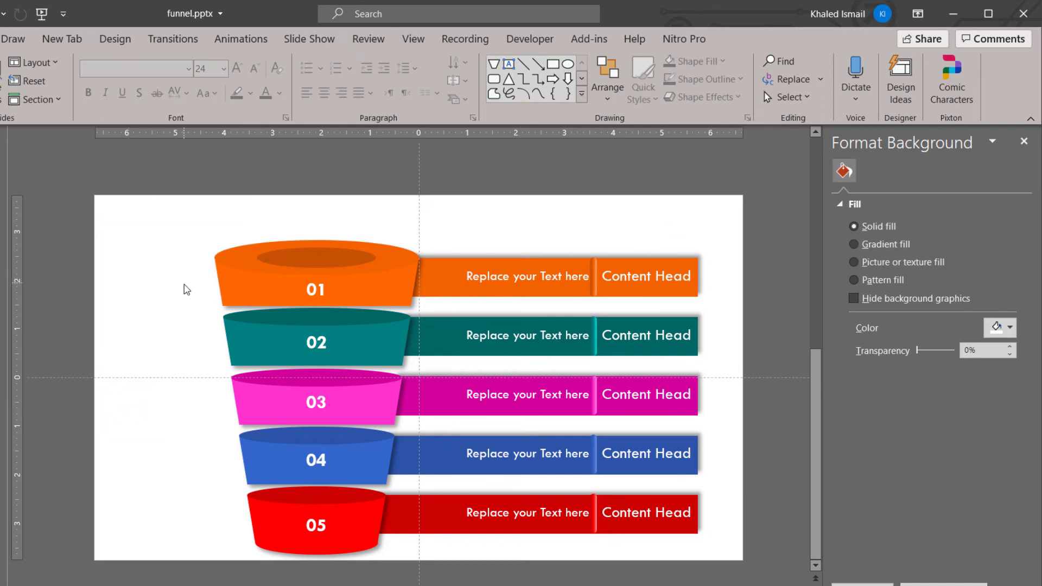
scroll(193, 319, "up", 1)
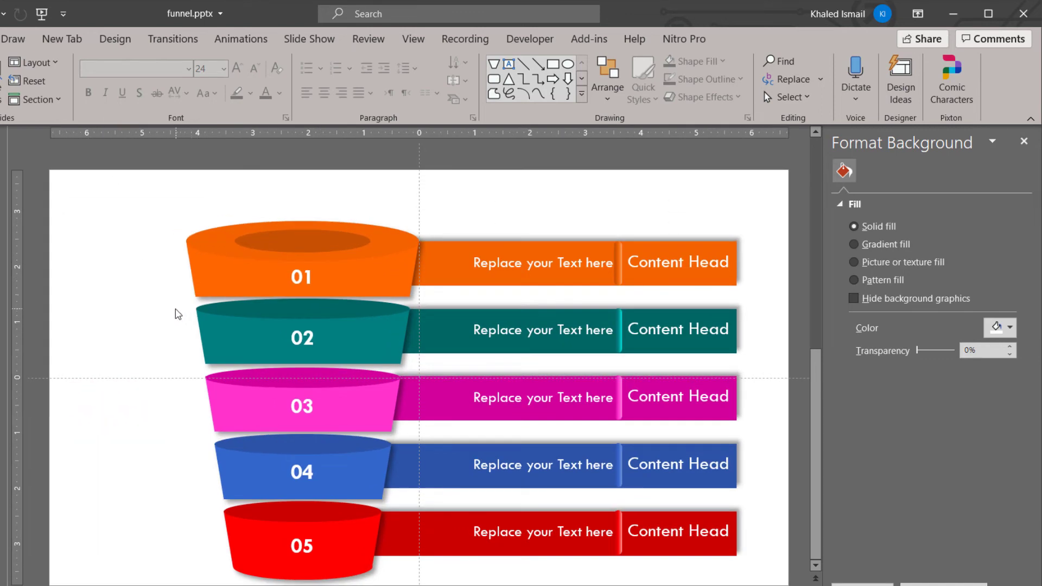
From Insert > Icons, pick the head-with-brain icon and start a new search for time icons.
left_click(0, 38)
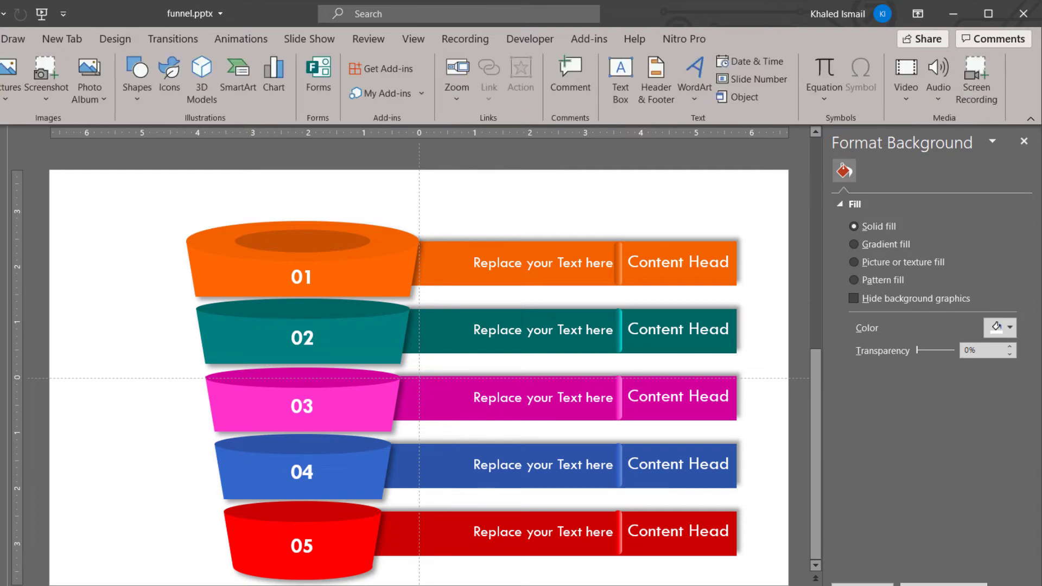
left_click(159, 89)
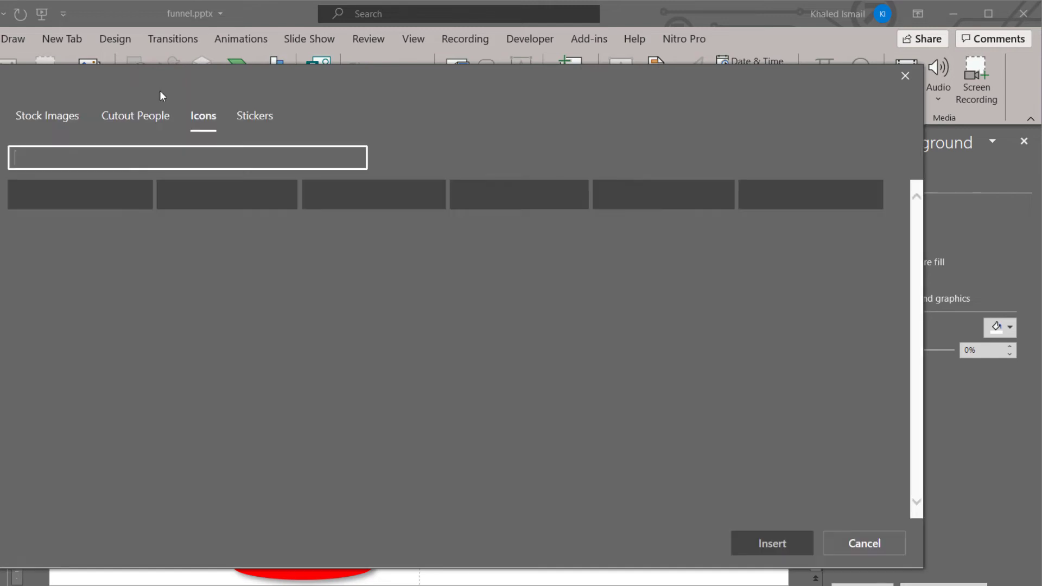
left_click(146, 155)
type("brain")
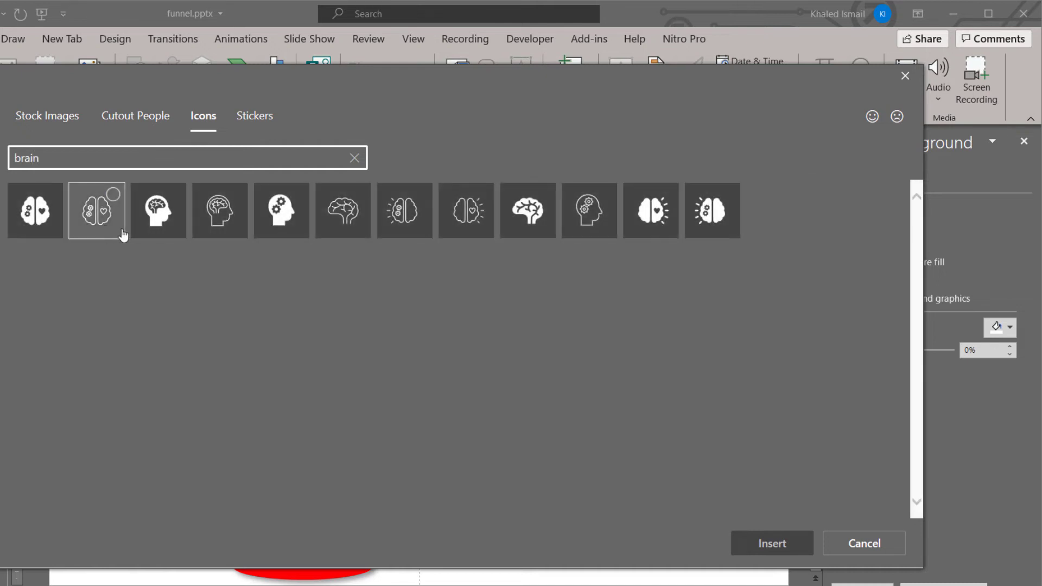
left_click(172, 218)
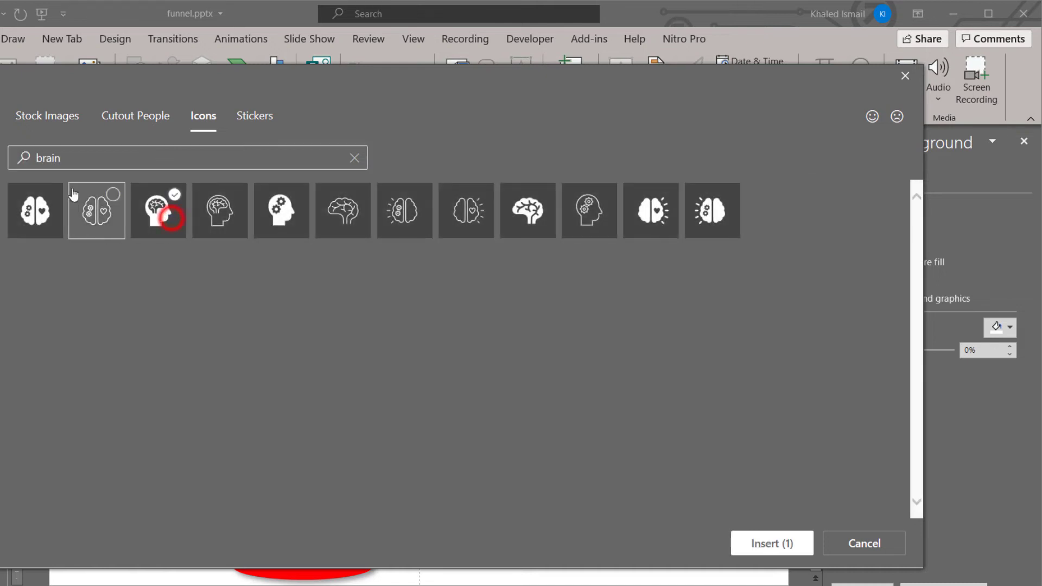
left_click(73, 159)
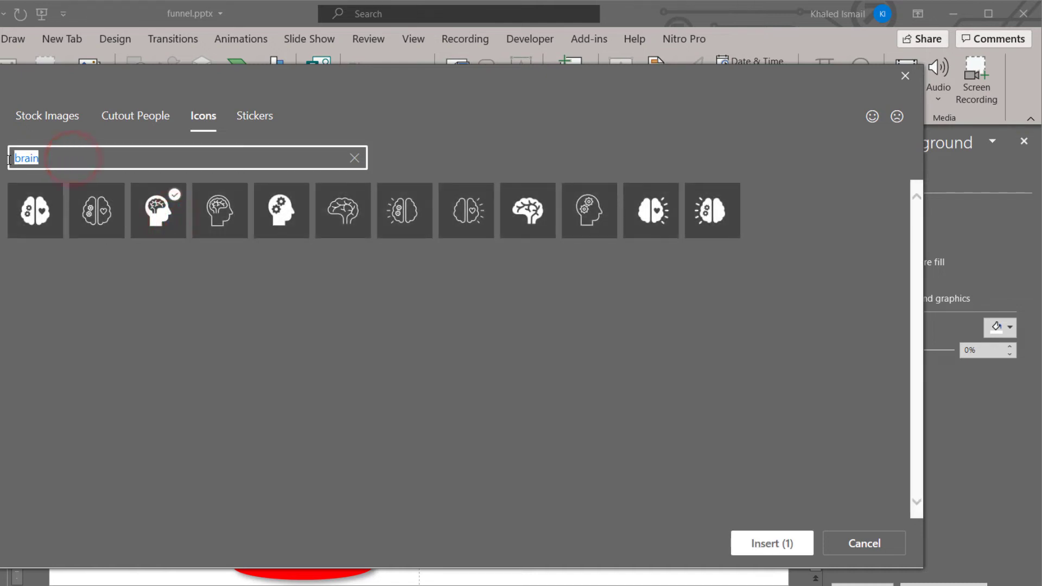
type("time")
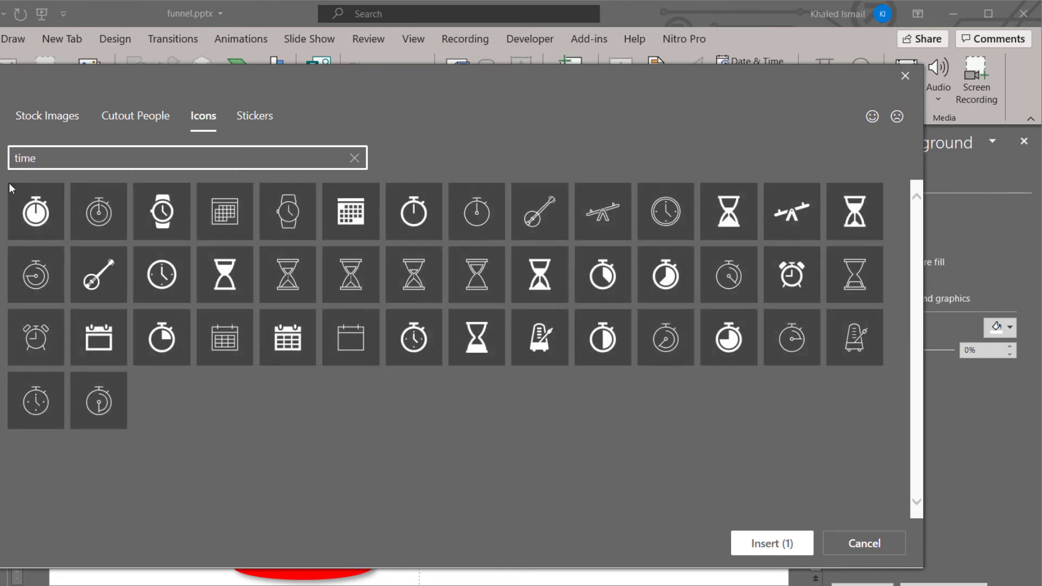
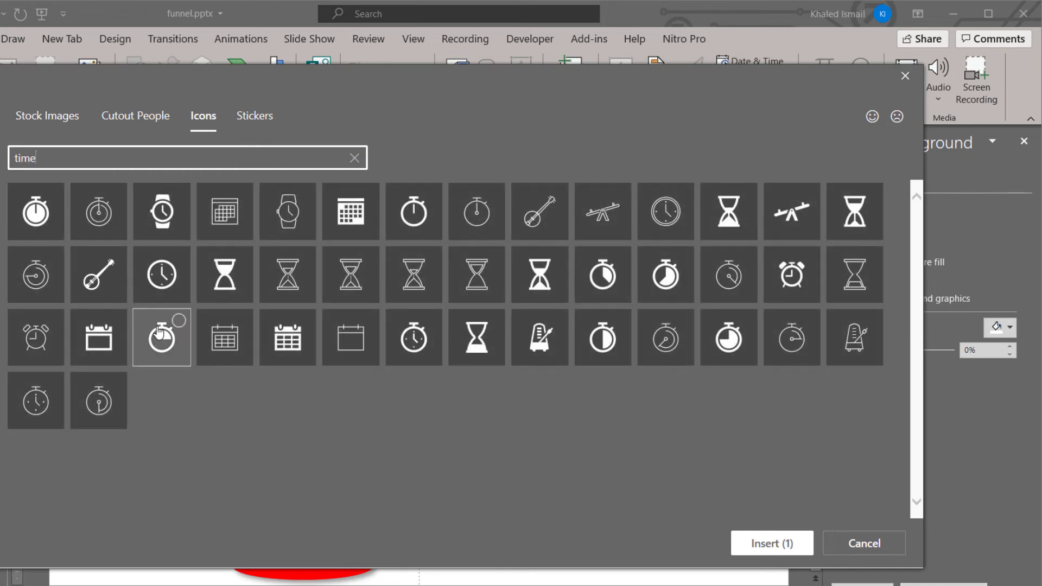
Tick icons from the 'time', 'human', 'chart' and 'Message' searches and insert all five.
left_click(159, 286)
left_click(106, 163)
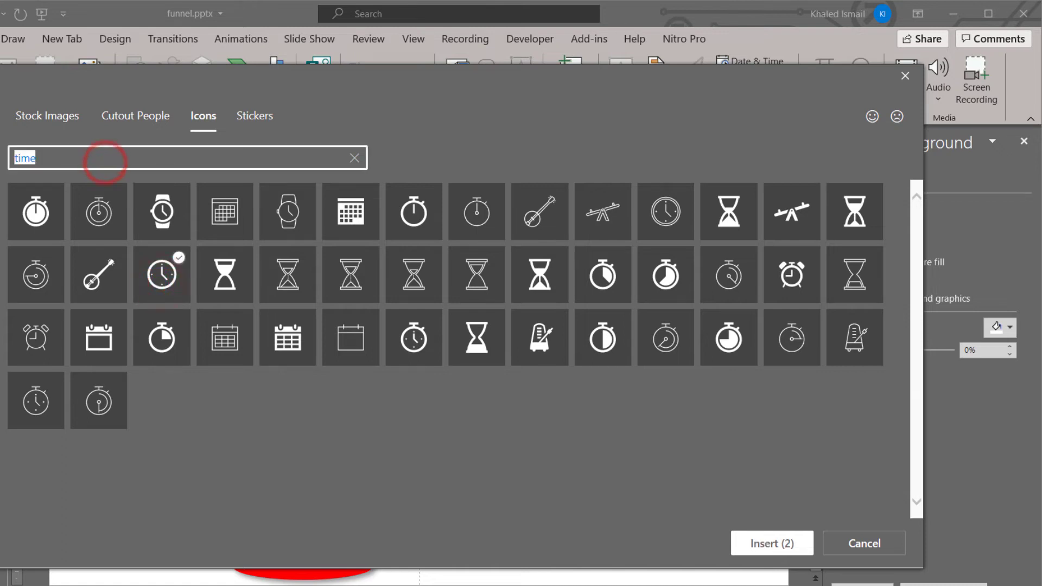
type("human")
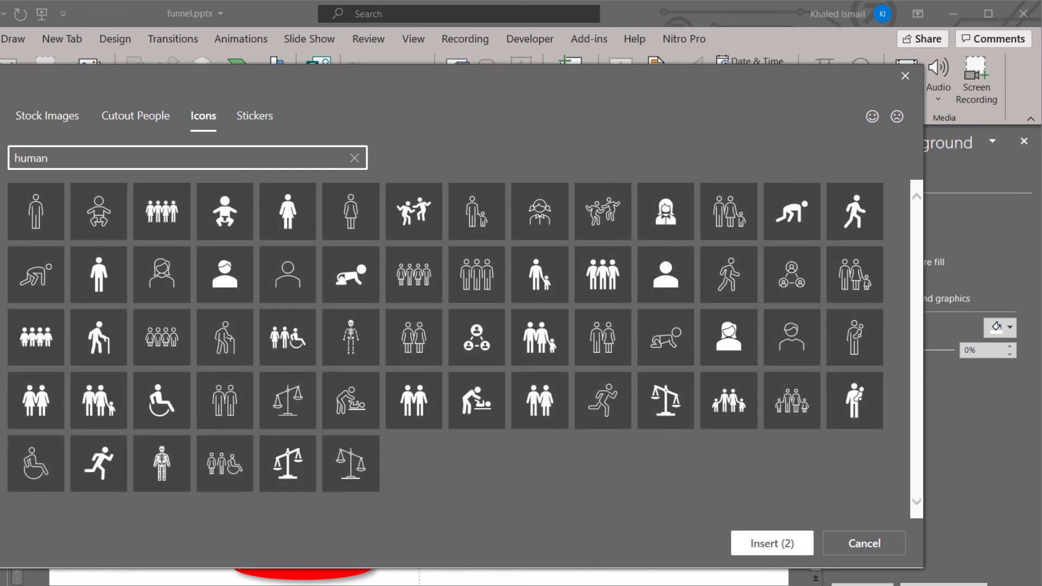
left_click(97, 278)
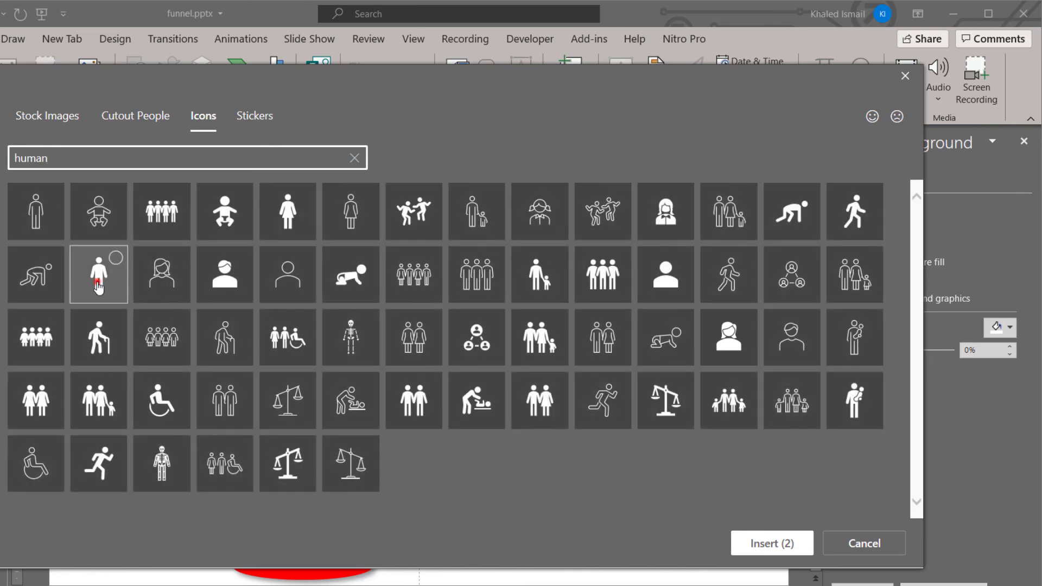
left_click(78, 162)
type("cha")
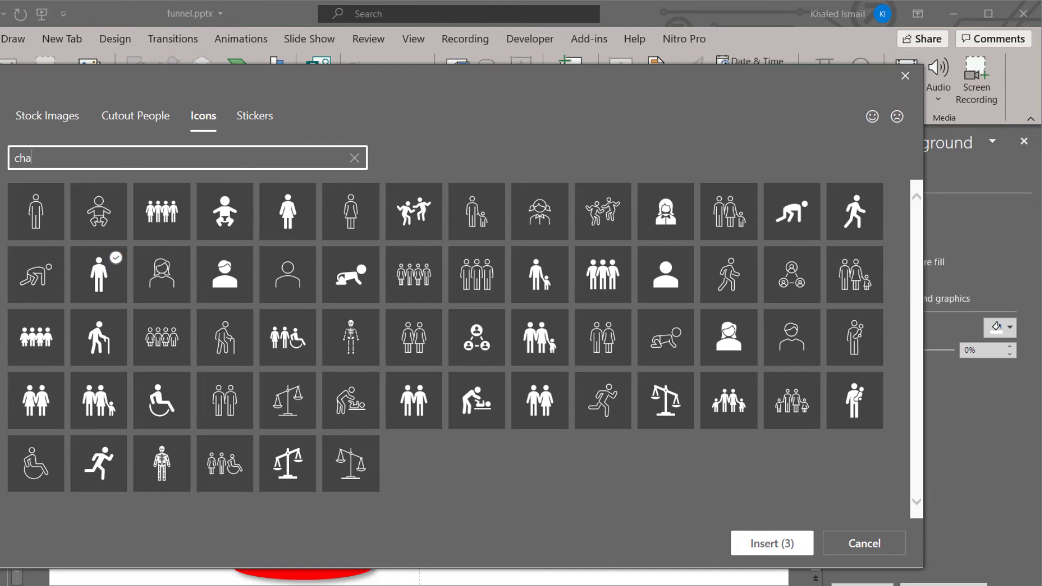
type("rt")
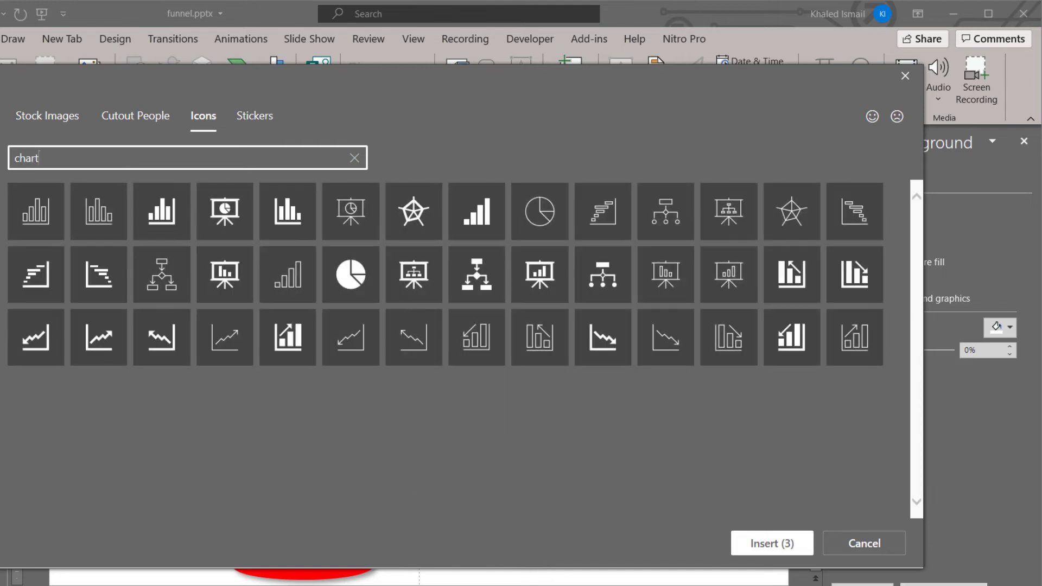
left_click(287, 340)
left_click(121, 155)
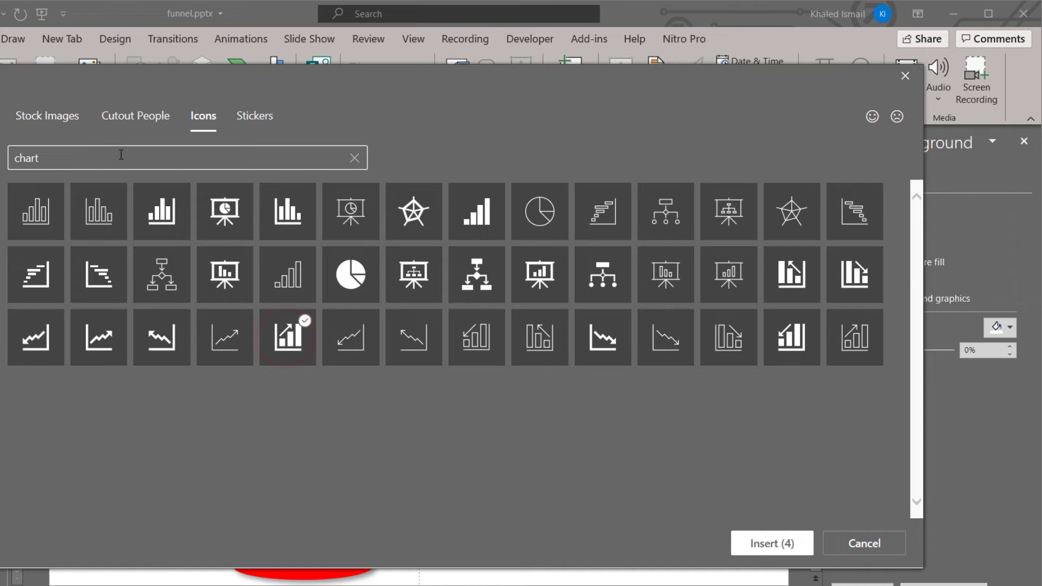
left_click(54, 155)
type("Me")
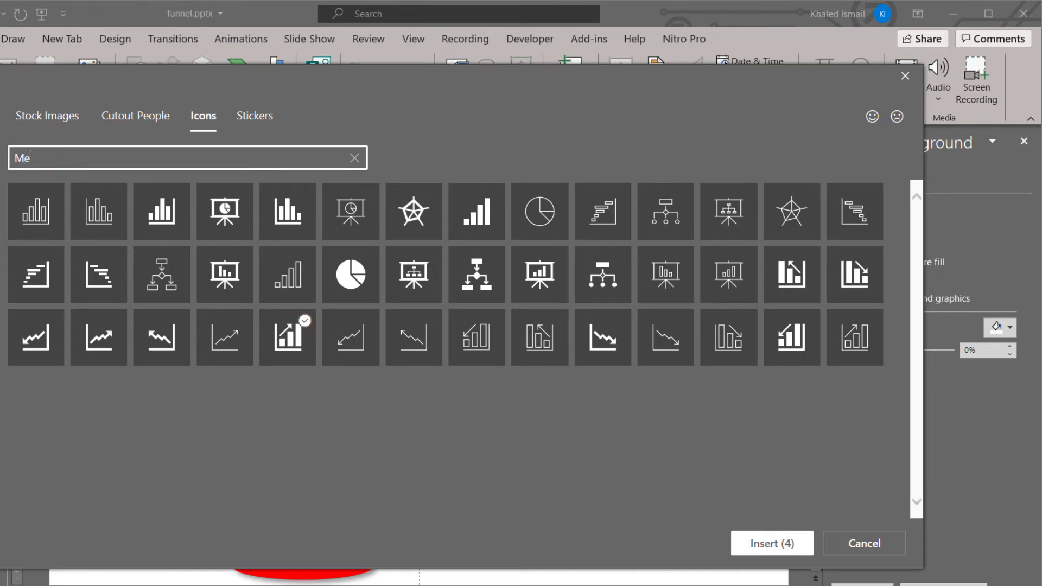
type("ssage")
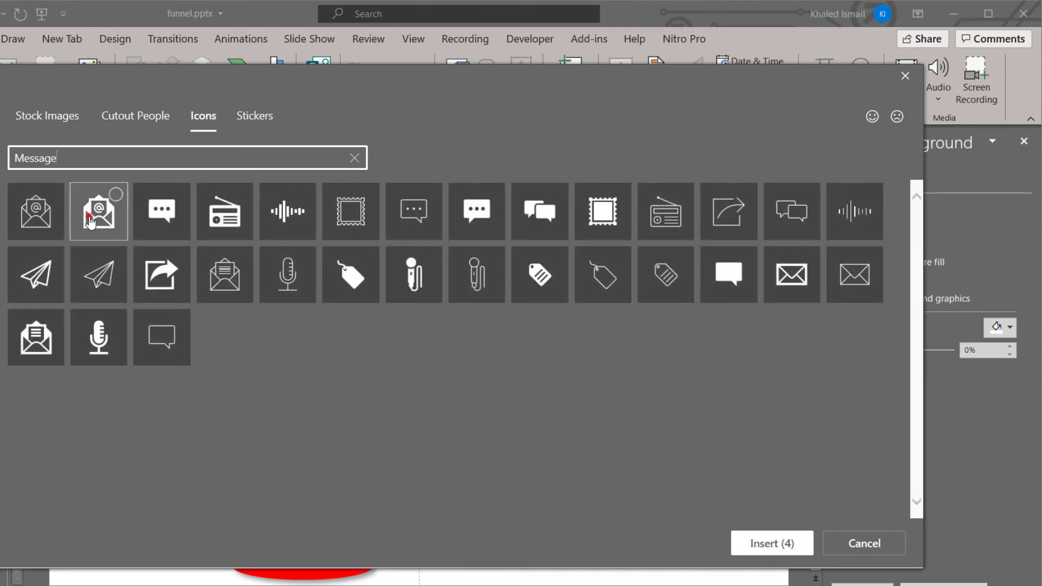
left_click(91, 219)
left_click(794, 549)
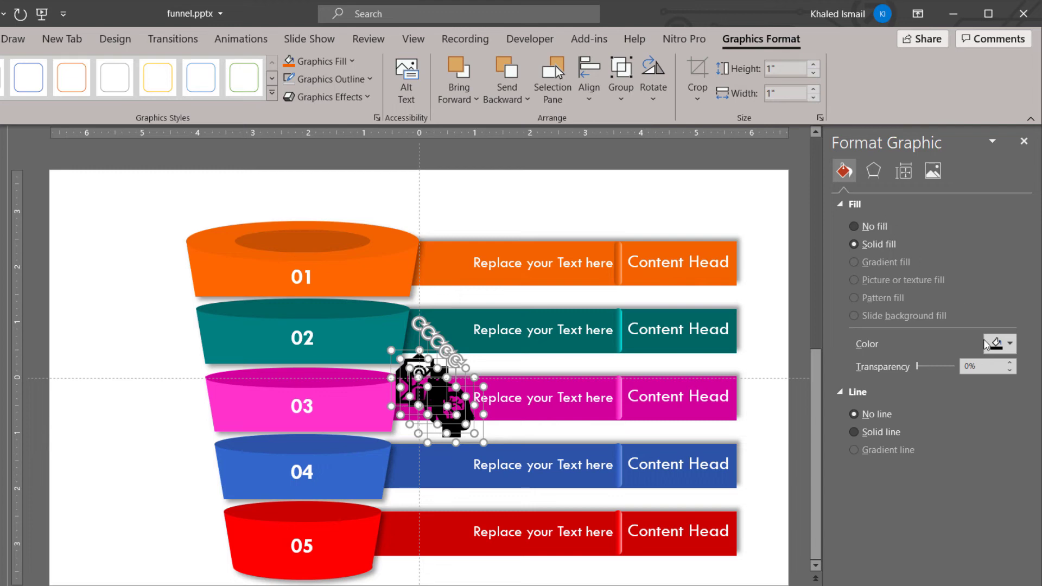
Make the icons white with an outer shadow at 5 pt distance.
left_click(989, 346)
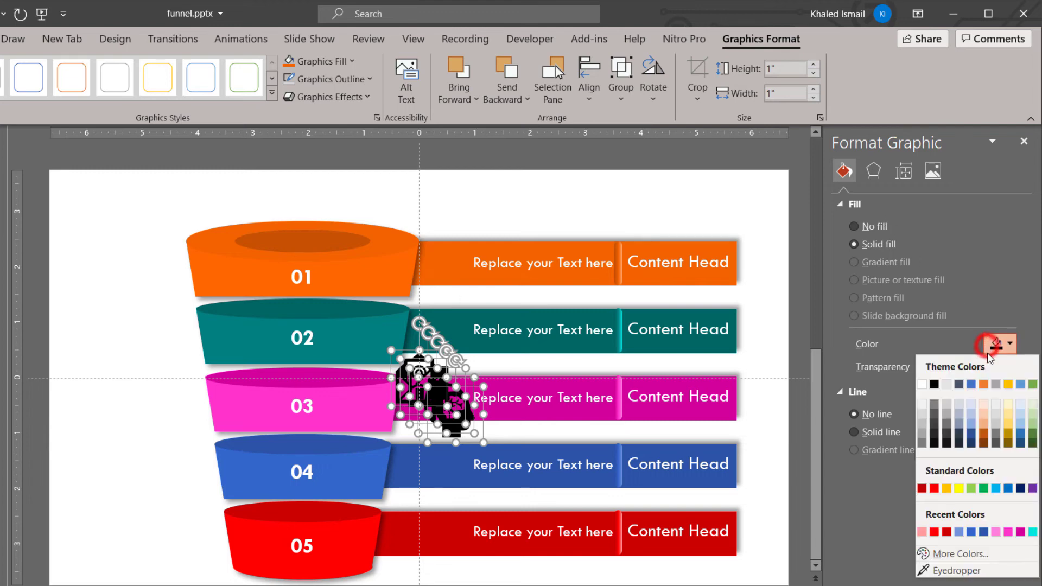
left_click(923, 385)
left_click(875, 175)
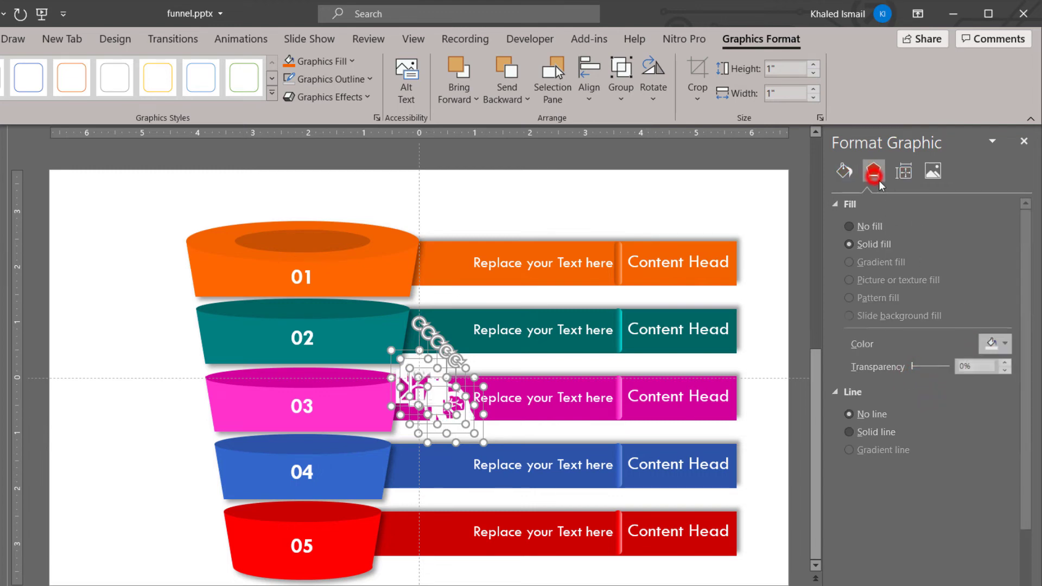
left_click(996, 225)
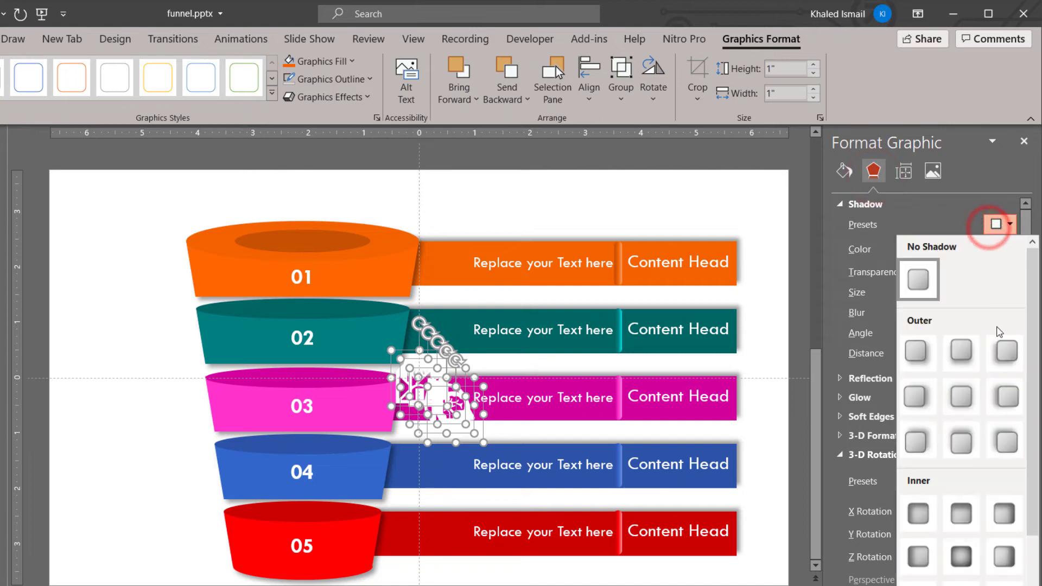
left_click(917, 439)
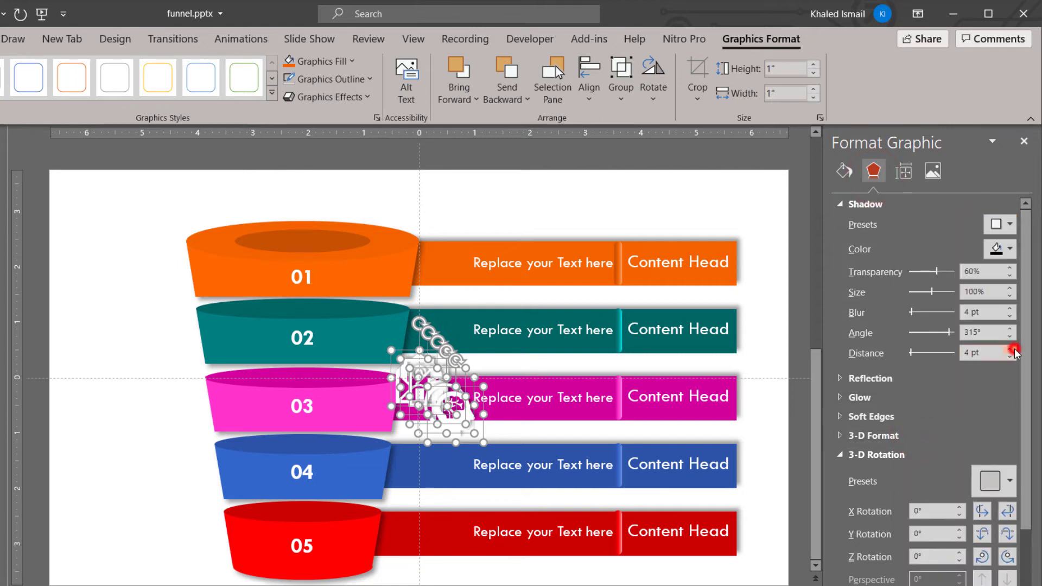
left_click(1011, 349)
Resize the icons to 0.87 inch and move them left of the funnel.
left_click_drag(485, 443, 468, 427)
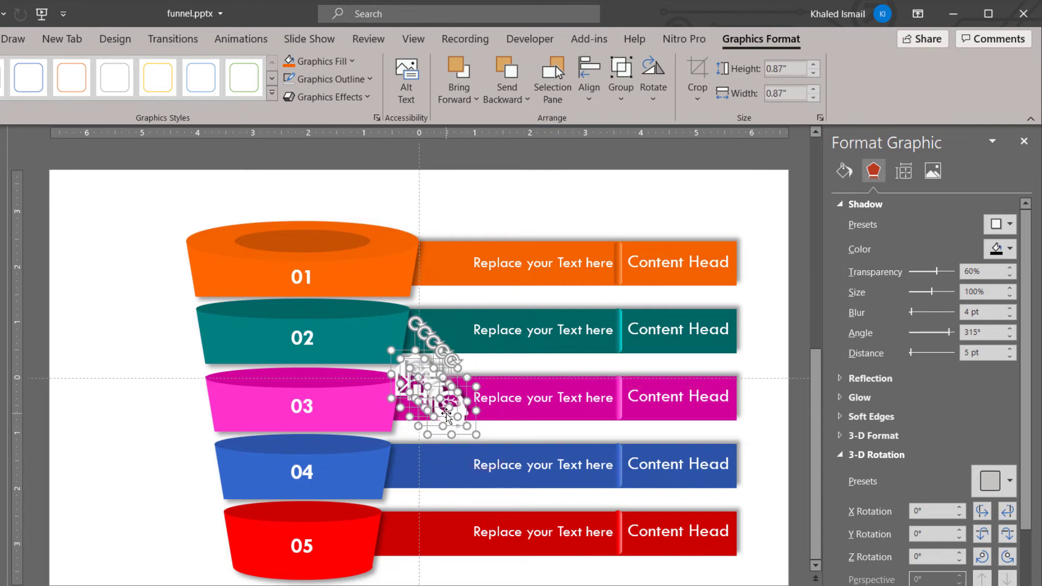
mouse_move(446, 416)
left_mouse_down()
mouse_move(146, 415)
mouse_move(425, 276)
mouse_move(142, 350)
left_mouse_up()
left_click(149, 491)
left_click(144, 401)
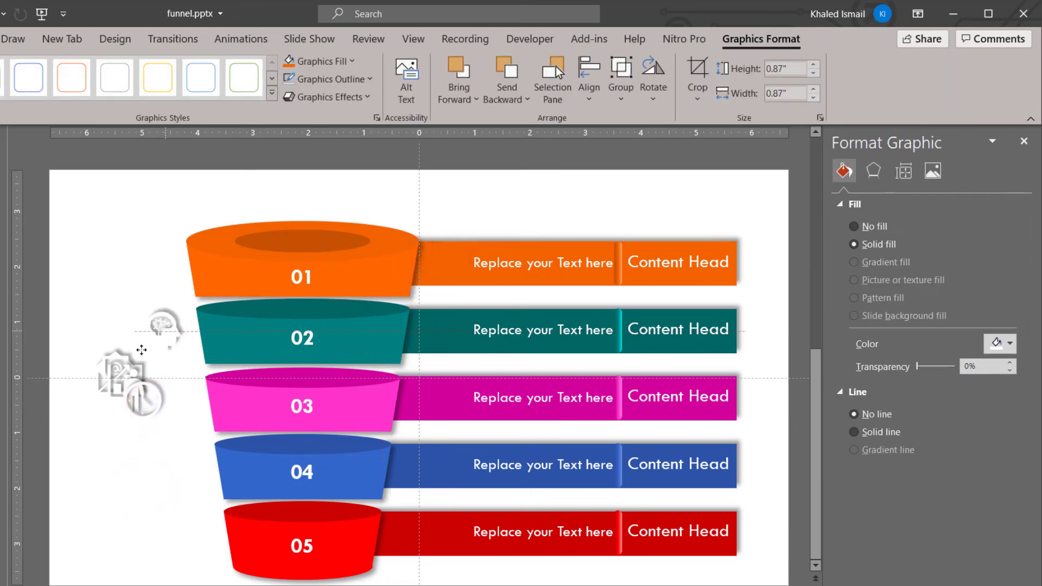
Undo the brain icon move and resize all five icons to 0.62 inch.
key("ctrl+z")
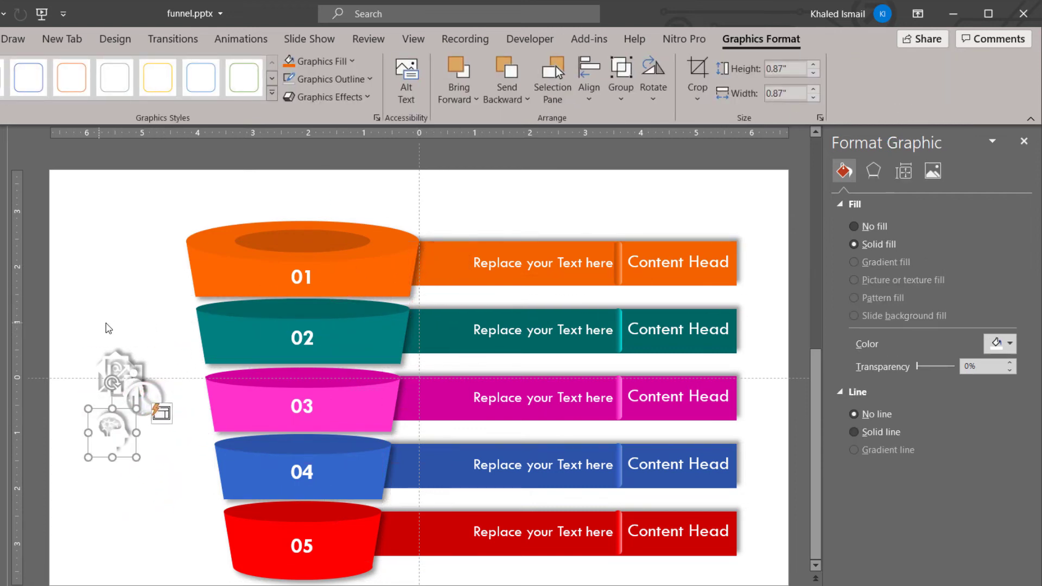
mouse_move(84, 325)
left_mouse_down()
mouse_move(171, 522)
mouse_move(184, 524)
left_mouse_up()
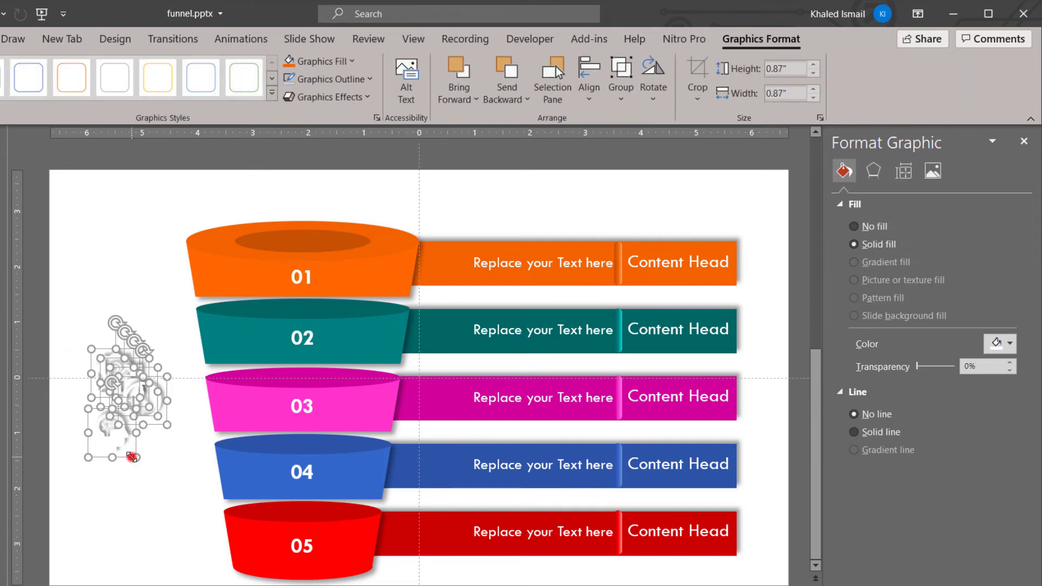
mouse_move(132, 457)
left_mouse_down()
mouse_move(123, 442)
mouse_move(437, 266)
left_mouse_up()
left_click(138, 471)
Place the brain, clock, person, chart and envelope icons on bands 01 through 05.
left_click_drag(427, 265, 435, 267)
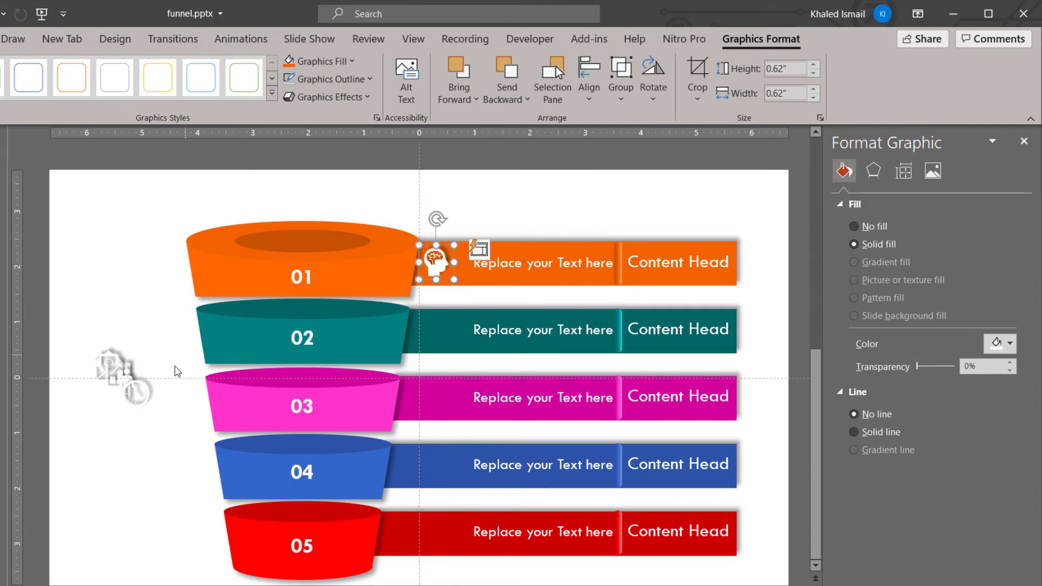
left_click_drag(139, 400, 440, 332)
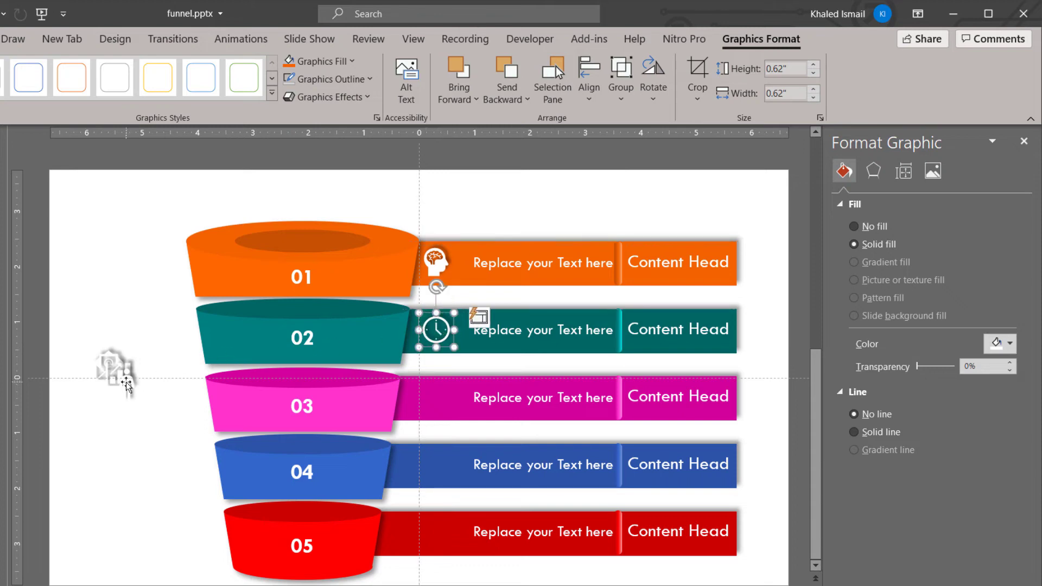
left_click_drag(127, 384, 436, 402)
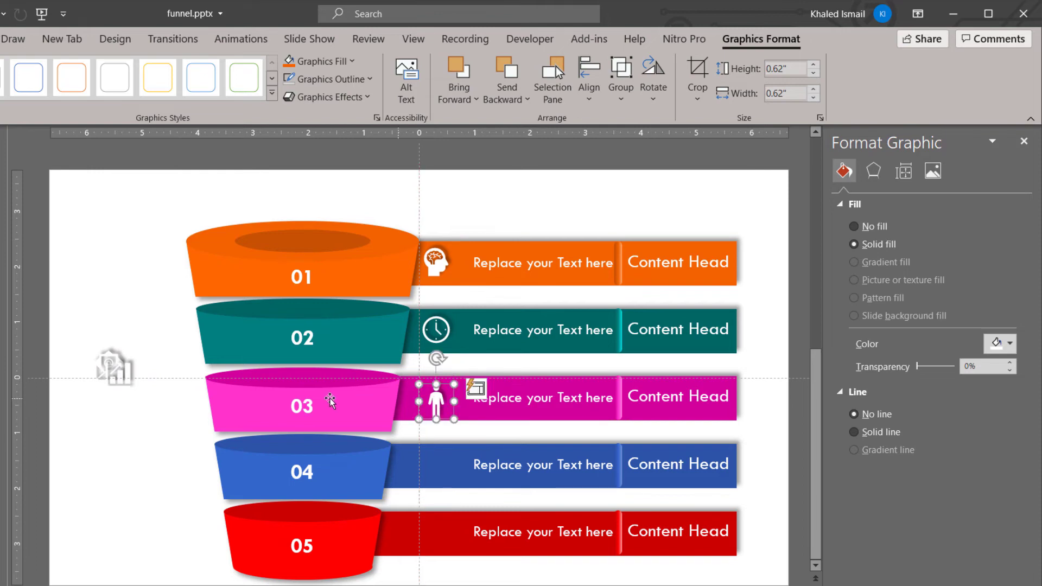
mouse_move(117, 374)
left_mouse_down()
mouse_move(352, 459)
mouse_move(434, 466)
left_mouse_up()
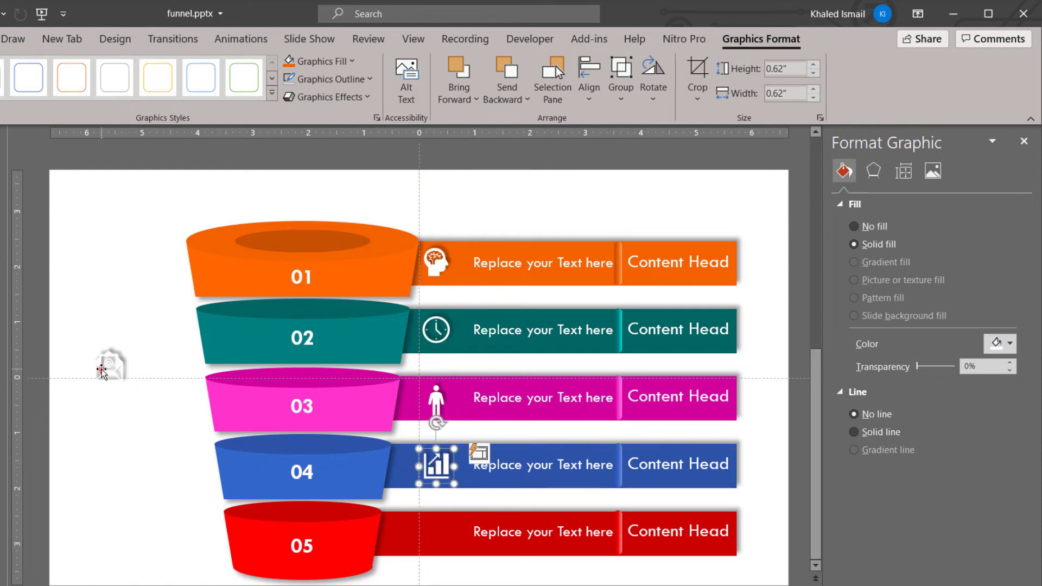
left_click_drag(102, 371, 433, 536)
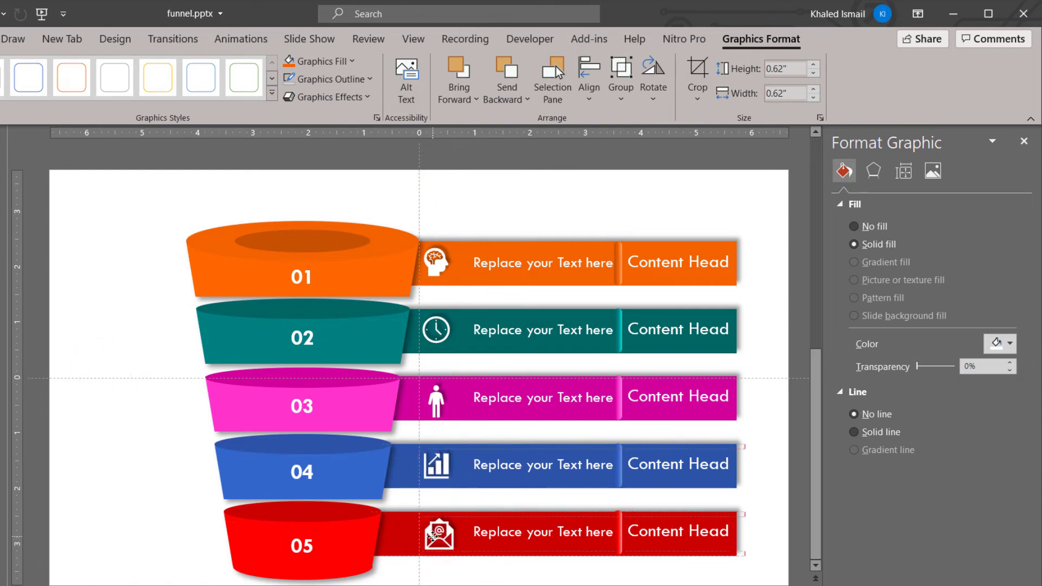
left_click_drag(433, 536, 431, 534)
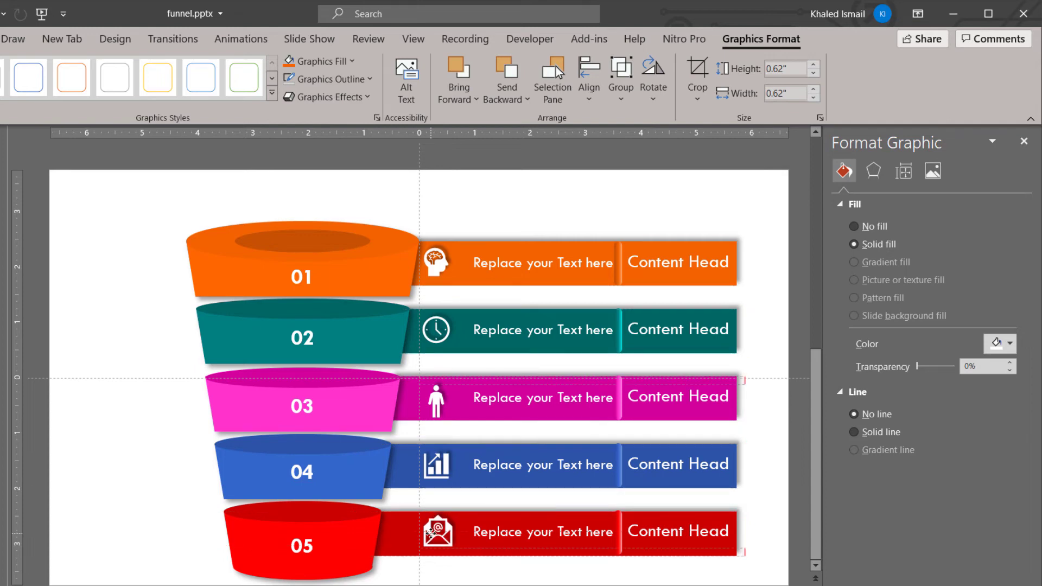
left_click_drag(430, 533, 431, 532)
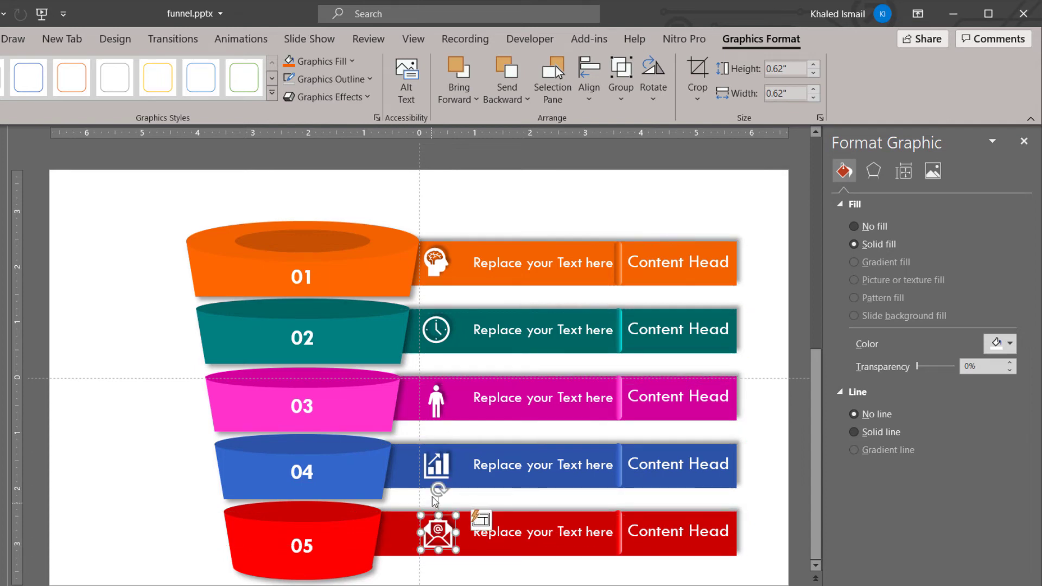
left_click(437, 466, "shift")
Align the clock and head icons at the left ends of bands 02 and 01.
left_click(437, 401, "shift")
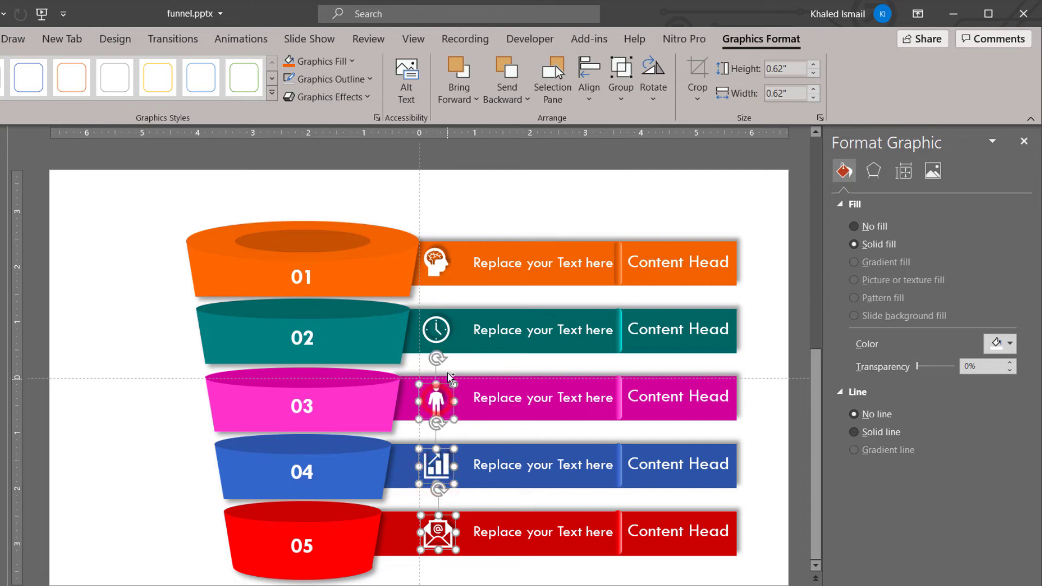
left_click(446, 464)
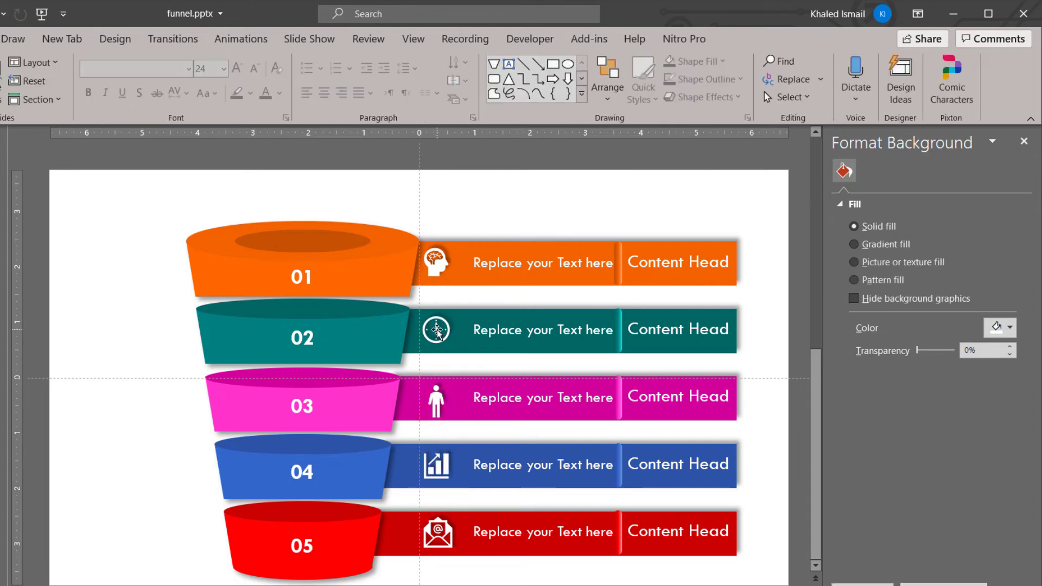
left_click_drag(437, 333, 427, 333)
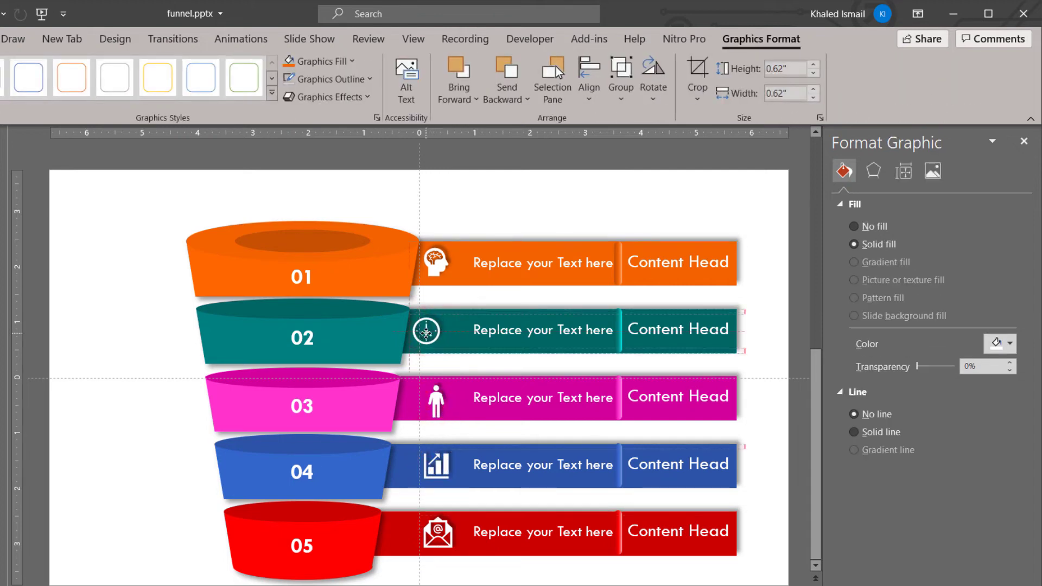
left_click_drag(426, 333, 433, 333)
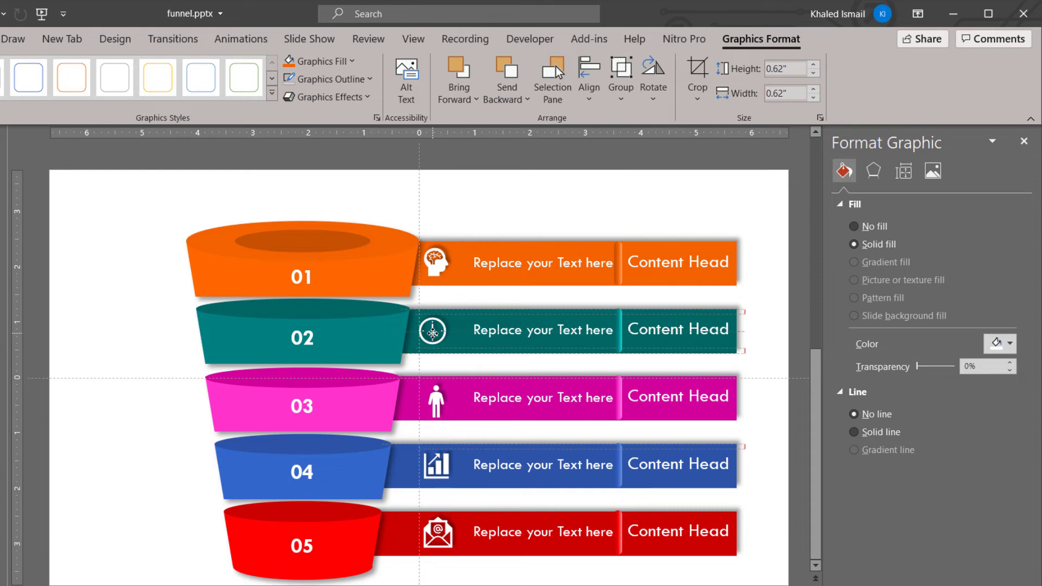
left_click_drag(433, 333, 427, 331)
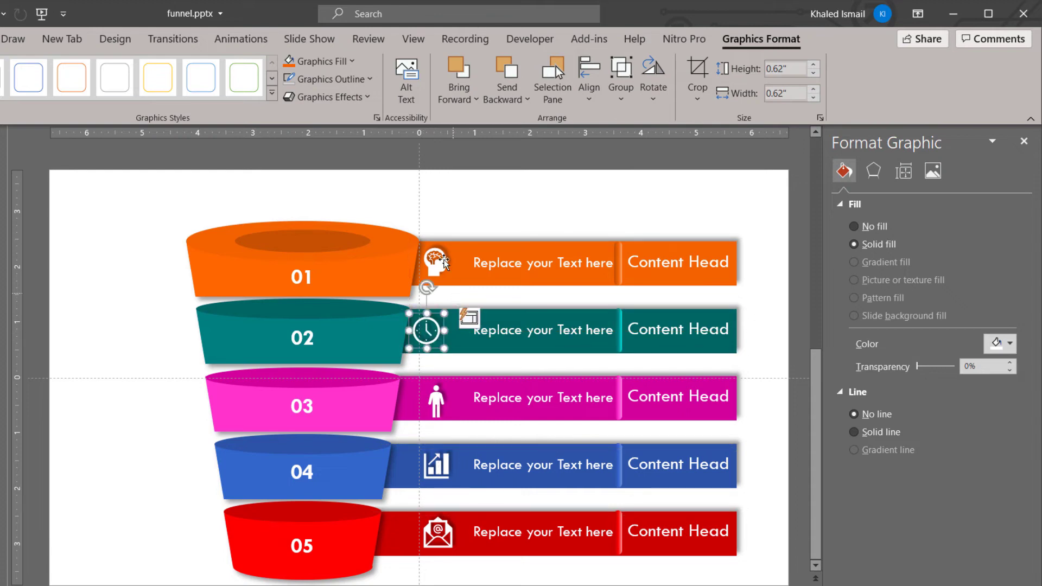
left_click_drag(438, 267, 433, 268)
Shift the person, chart and envelope icons left into the same column beside the funnel.
left_click_drag(438, 413, 424, 404)
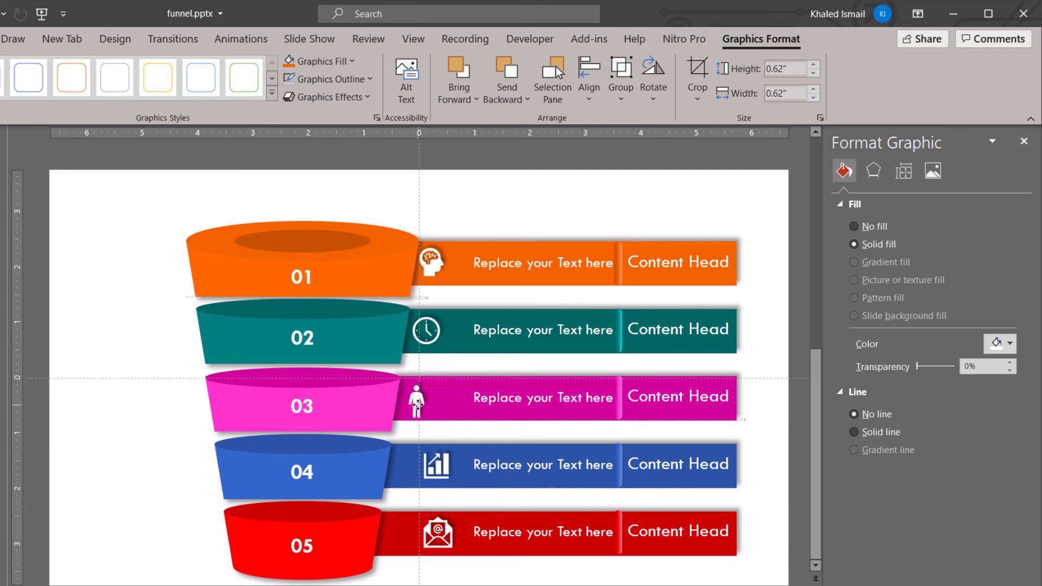
left_click_drag(424, 404, 413, 406)
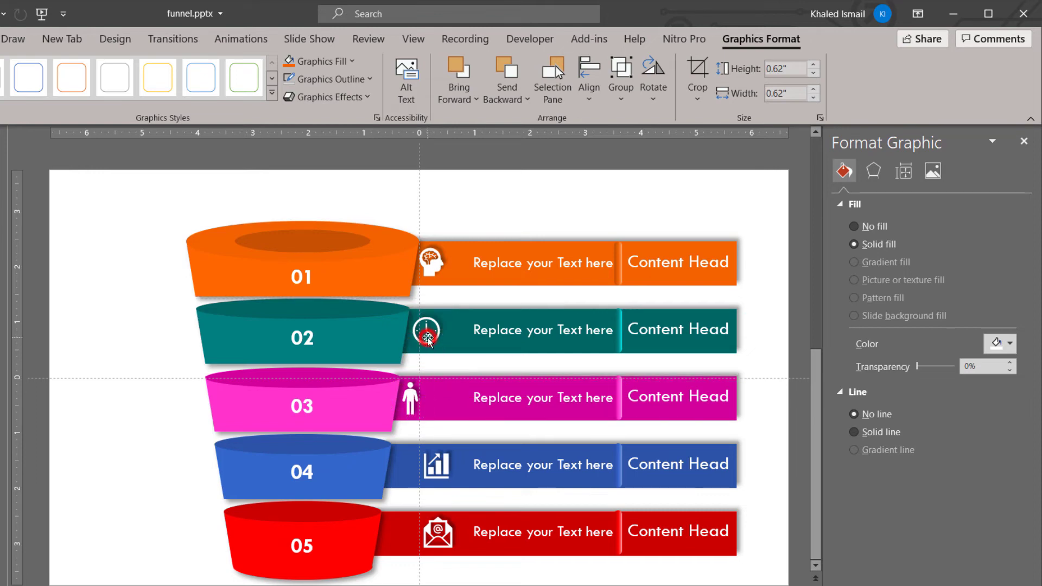
left_click_drag(426, 337, 425, 336)
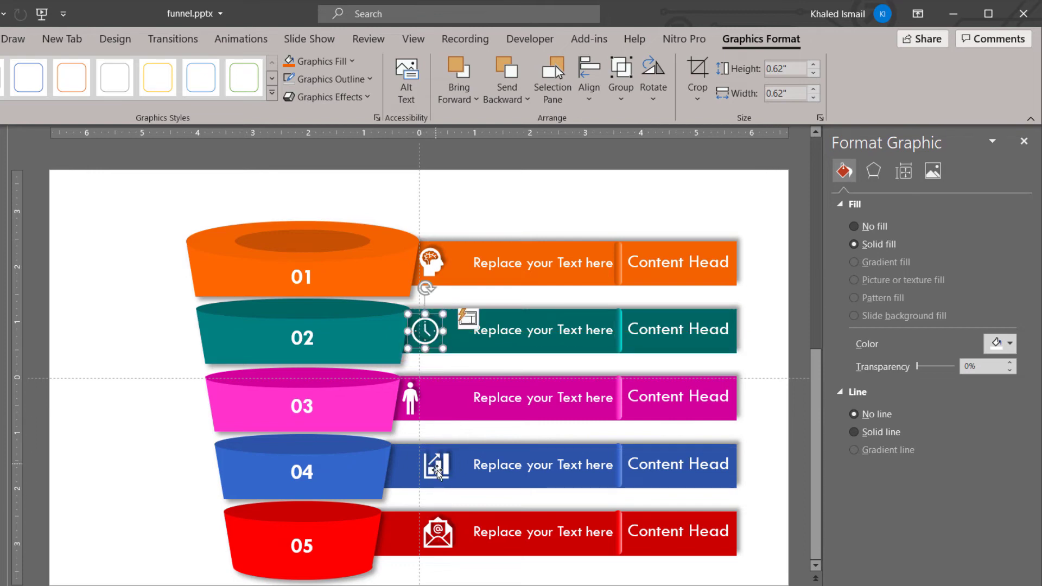
left_click_drag(438, 472, 412, 468)
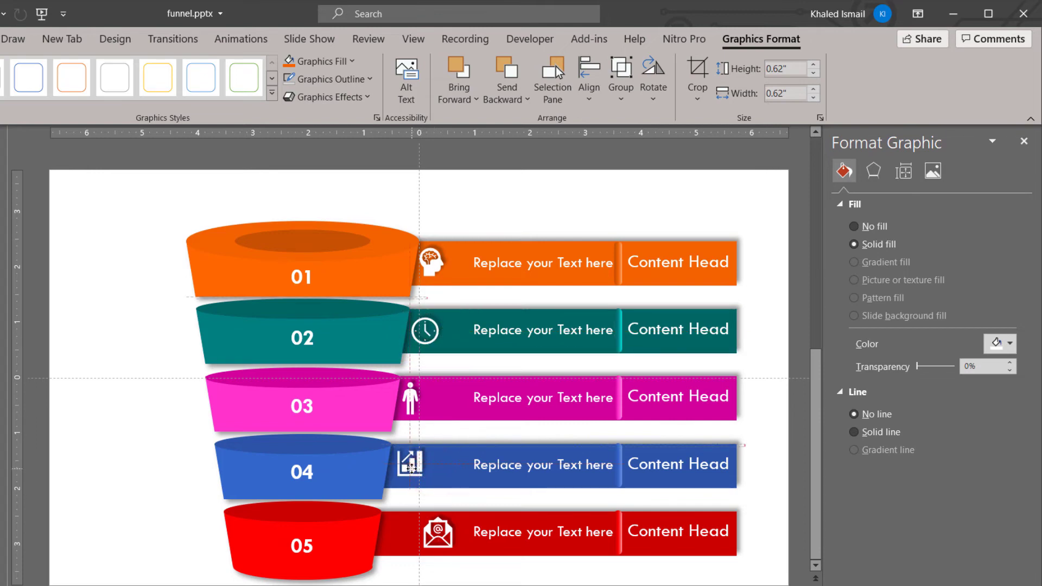
left_click_drag(409, 471, 408, 472)
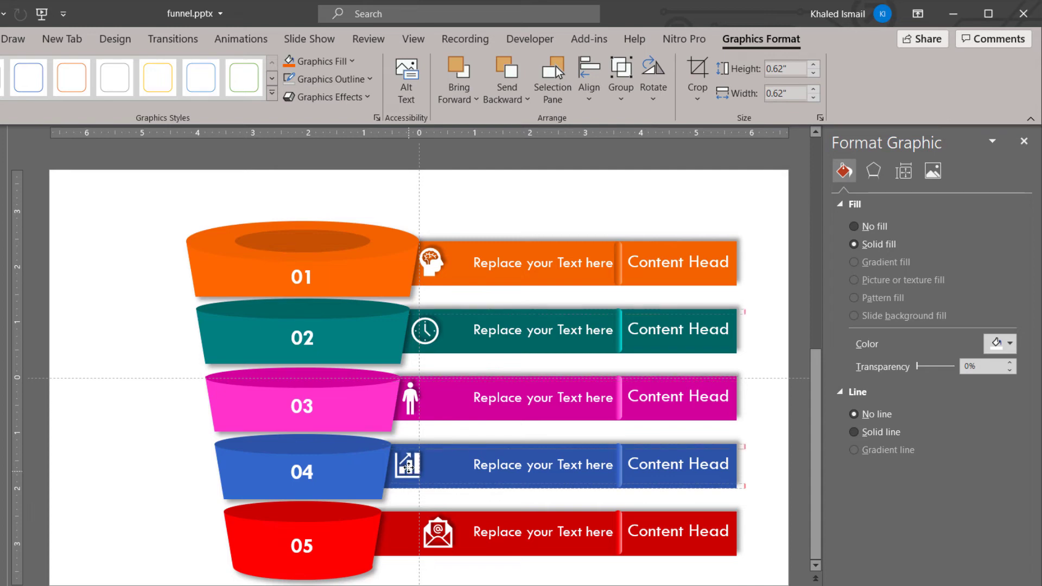
left_click_drag(408, 470, 408, 465)
left_click_drag(441, 549, 403, 538)
Add a text box at the slide top reading 'Animated 5 Steps Funnel infographic'.
left_click(172, 550)
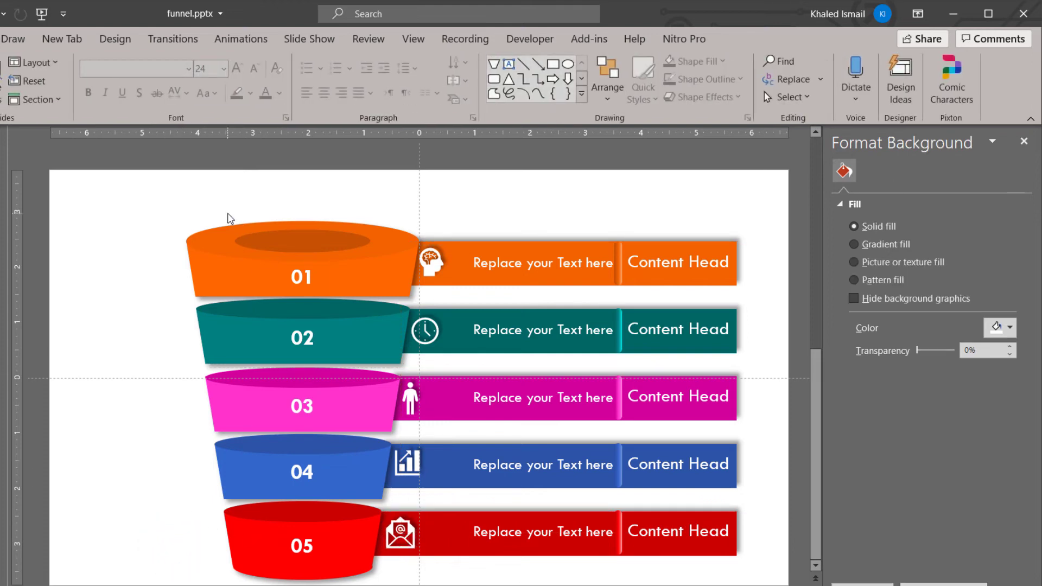
left_click(508, 64)
left_click_drag(294, 171, 630, 211)
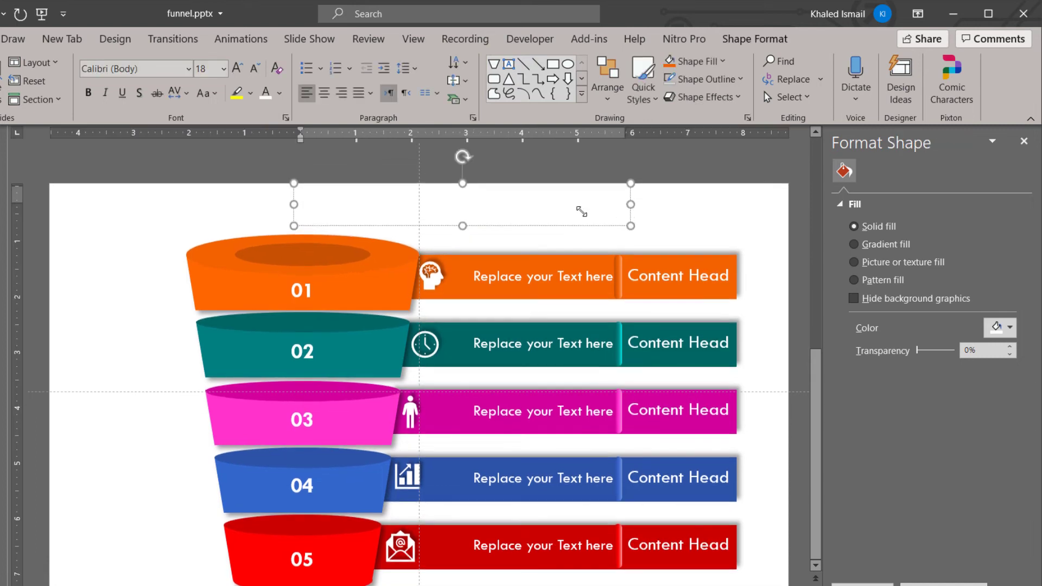
type("A")
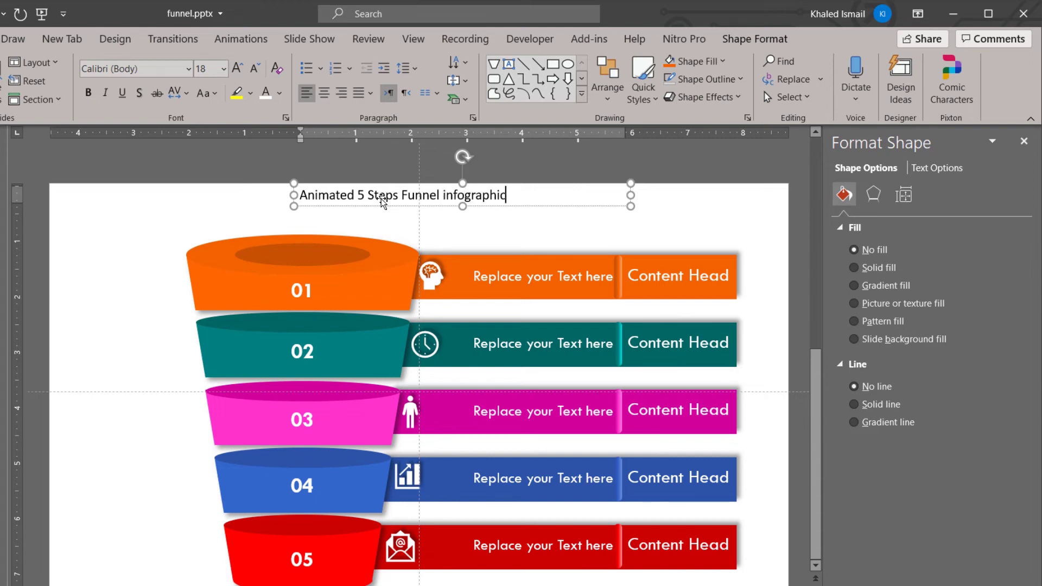
left_click(521, 206)
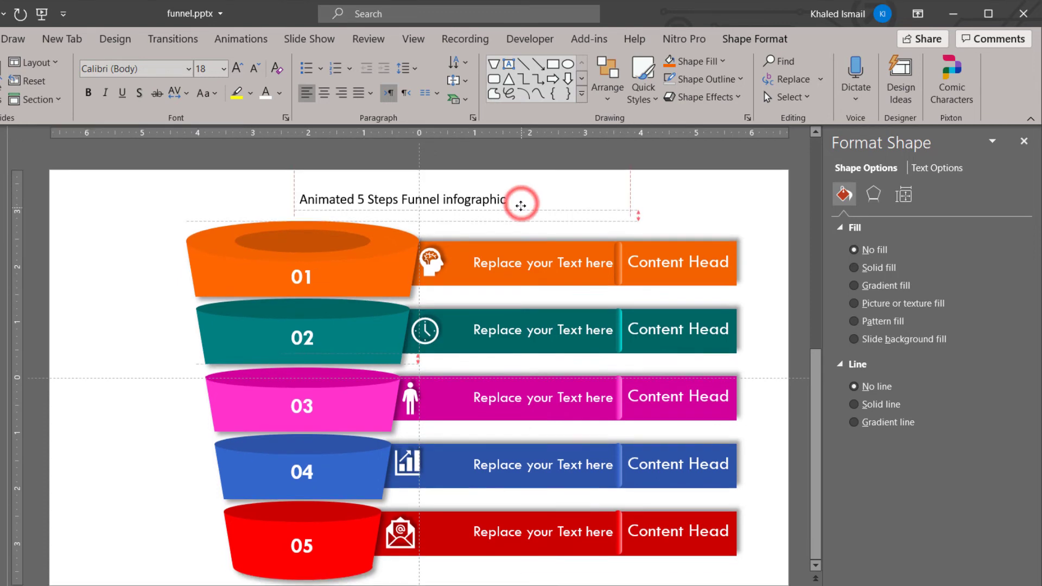
Narrow the title box, centre it horizontally on the slide, and make it bold.
left_click(518, 192)
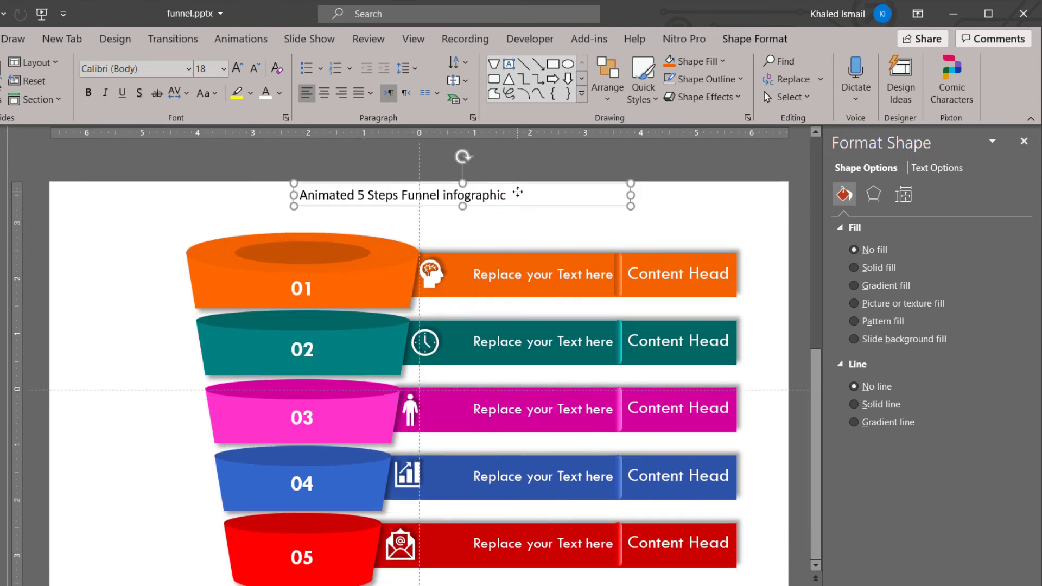
left_click_drag(628, 195, 527, 195)
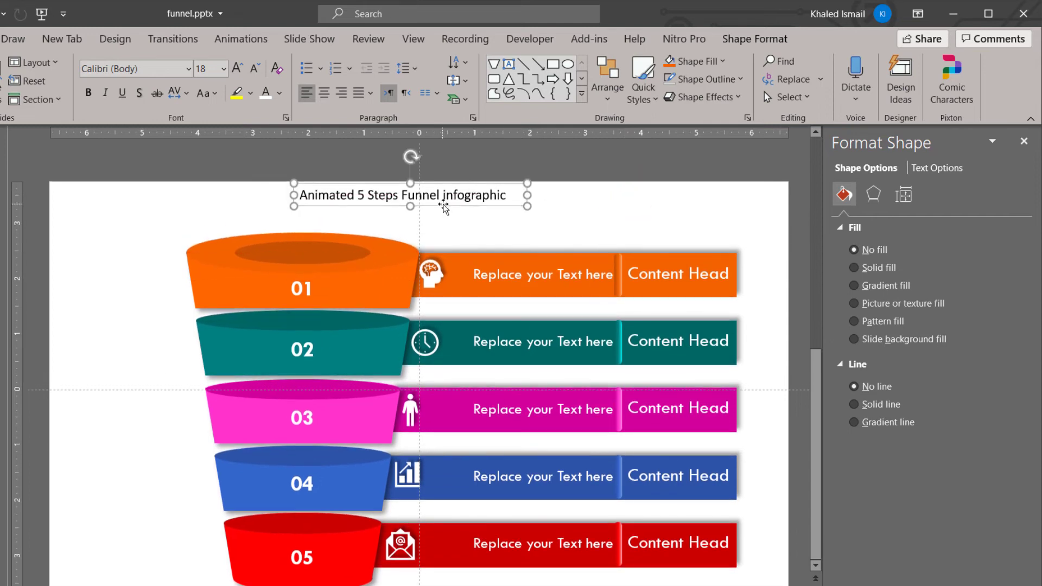
left_click(766, 39)
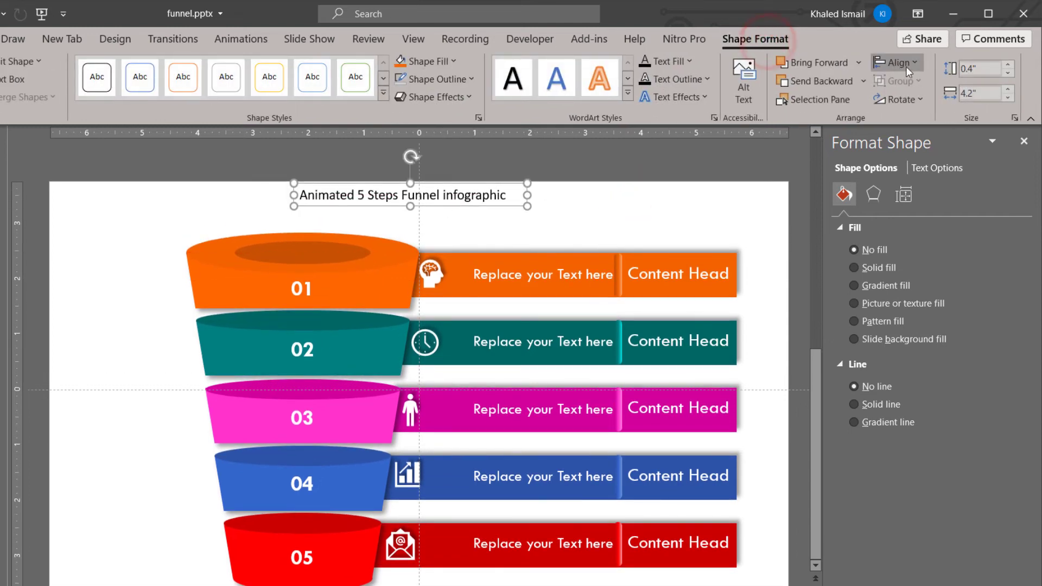
left_click(906, 66)
left_click(917, 105)
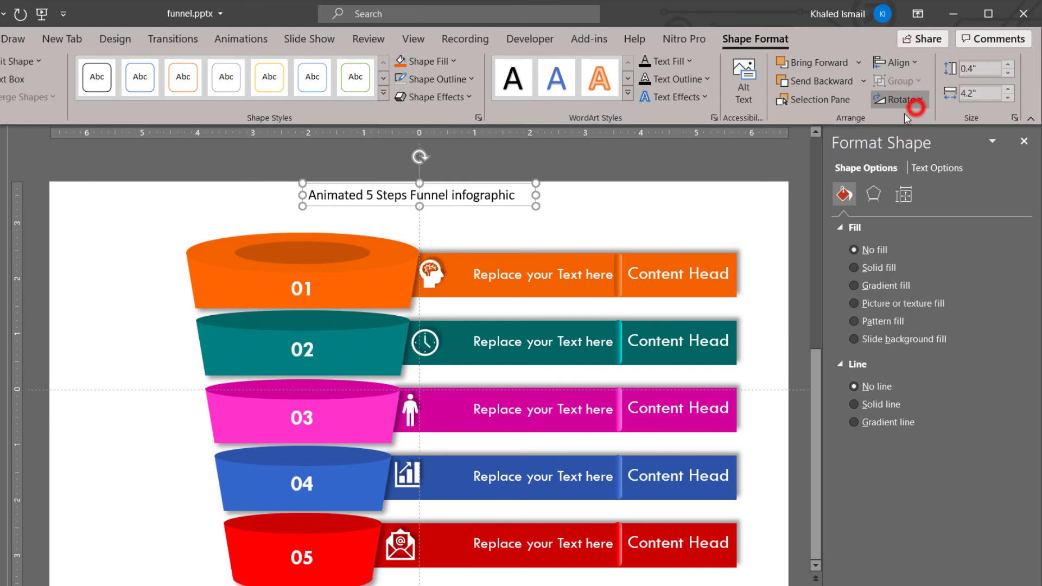
left_click(2, 39)
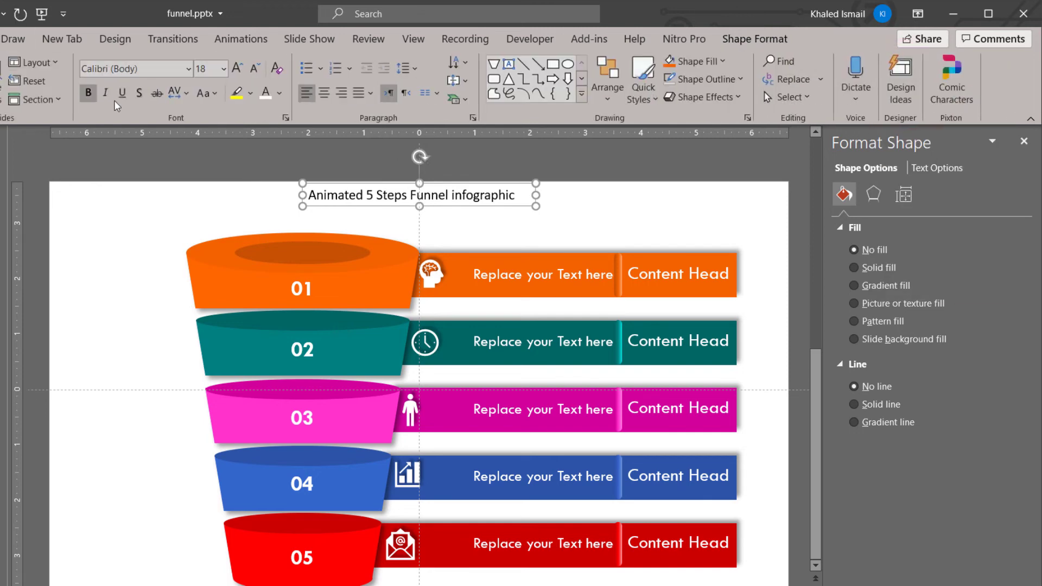
left_click(88, 92)
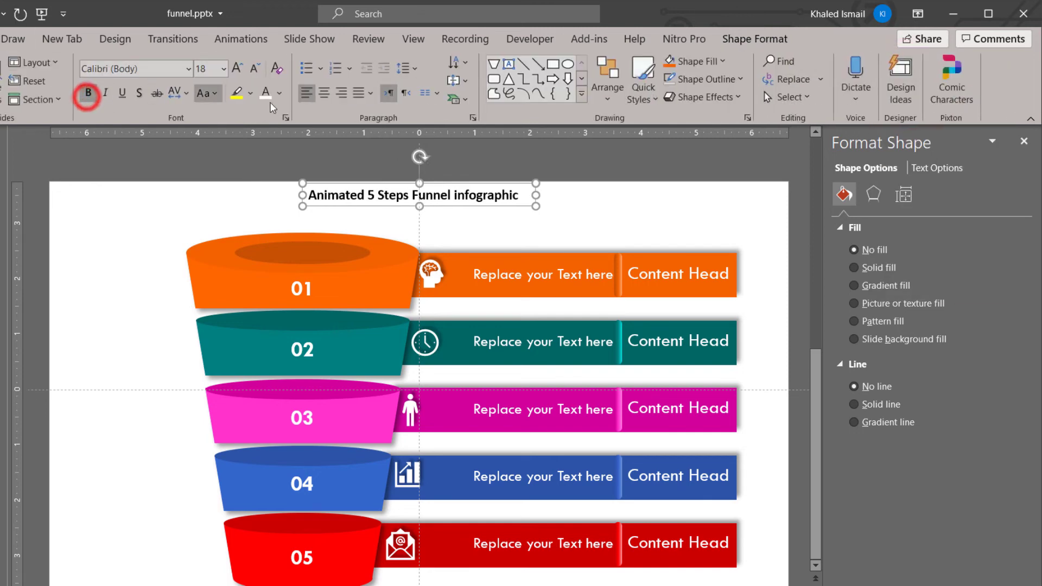
Centre the title text in Tw Cen MT at 28 pt, widen its box, and move it up.
left_click(324, 93)
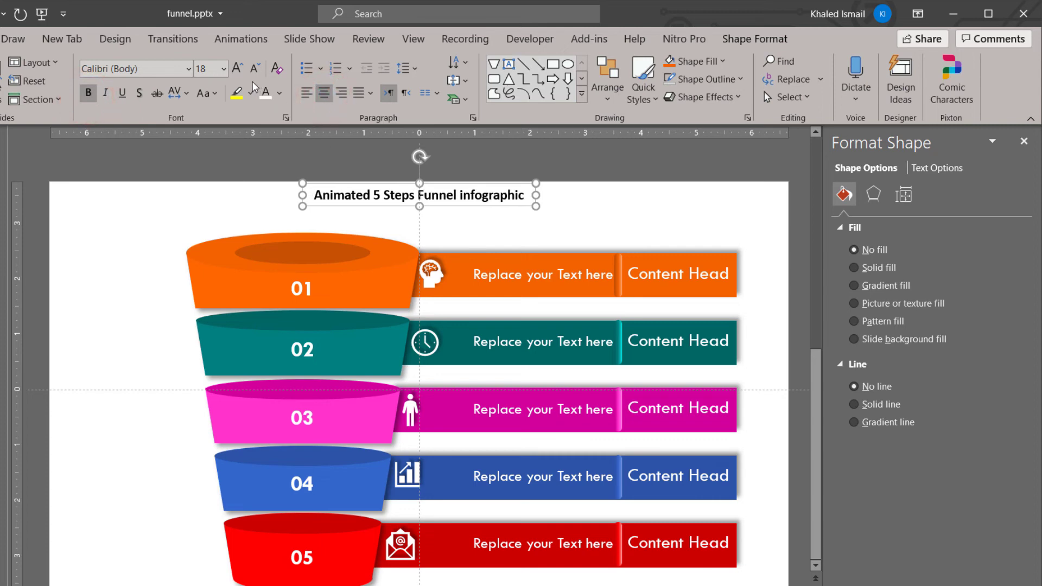
left_click(160, 67)
type("Tw Cen MT")
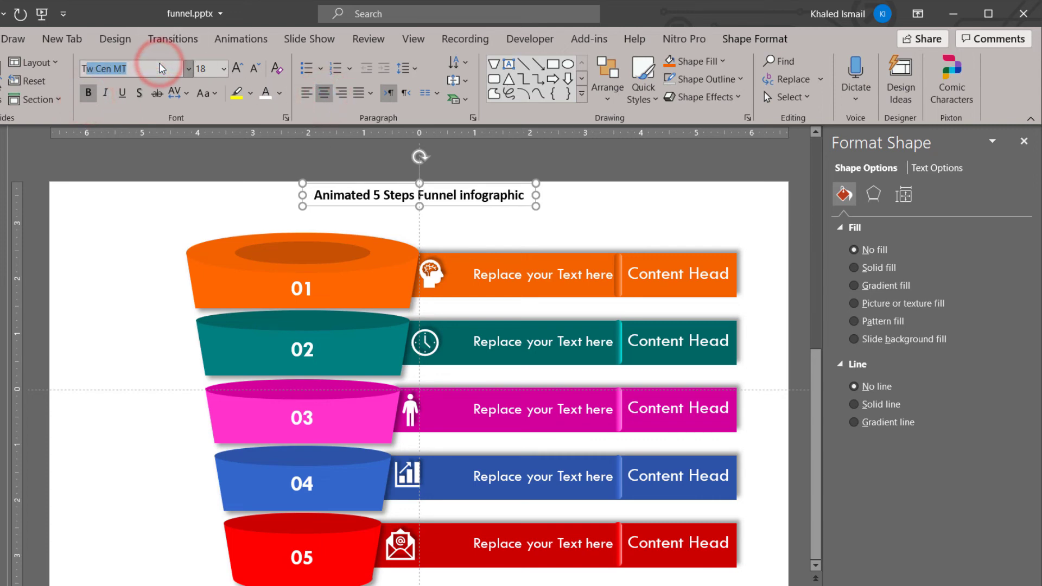
key("Return")
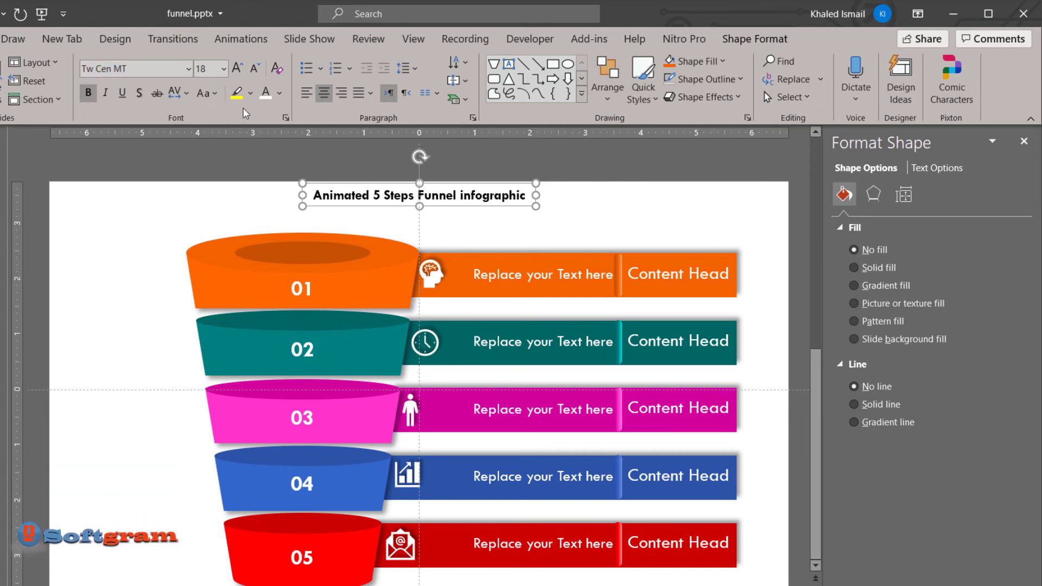
left_click(238, 70)
left_click(238, 69)
left_click(237, 69)
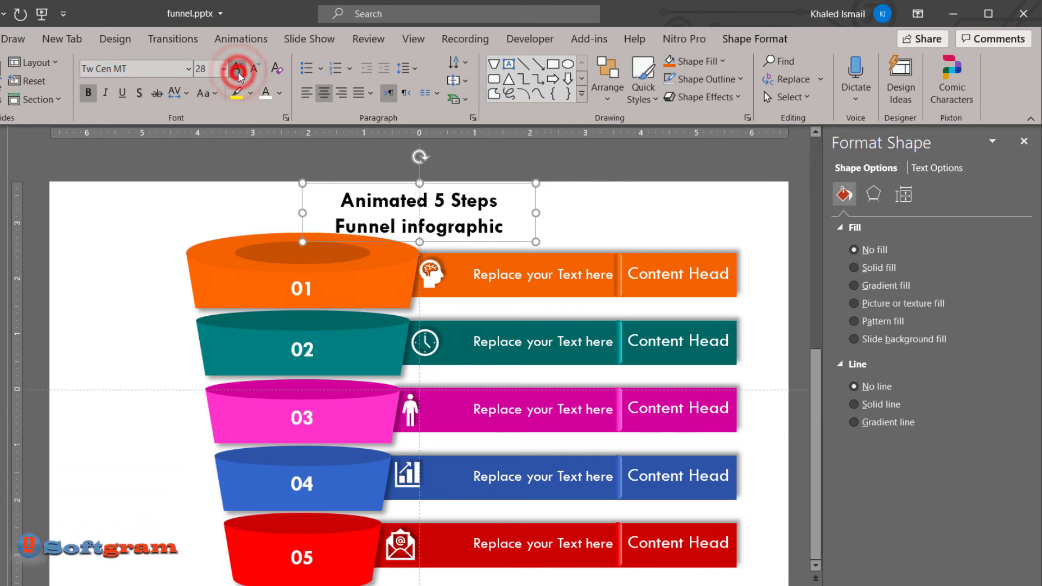
left_click_drag(536, 213, 670, 209)
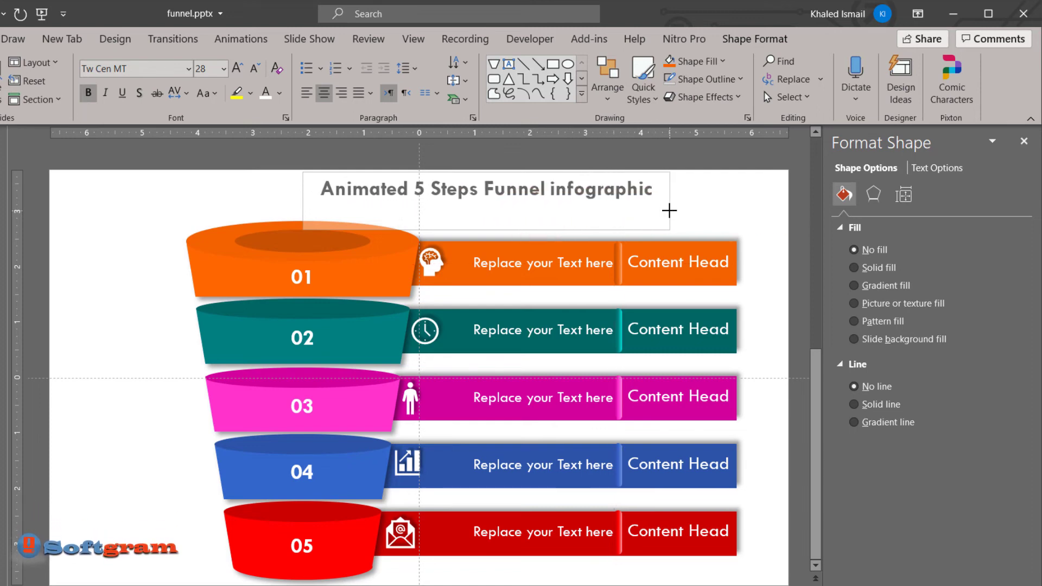
left_click(511, 215)
left_click_drag(511, 215, 459, 198)
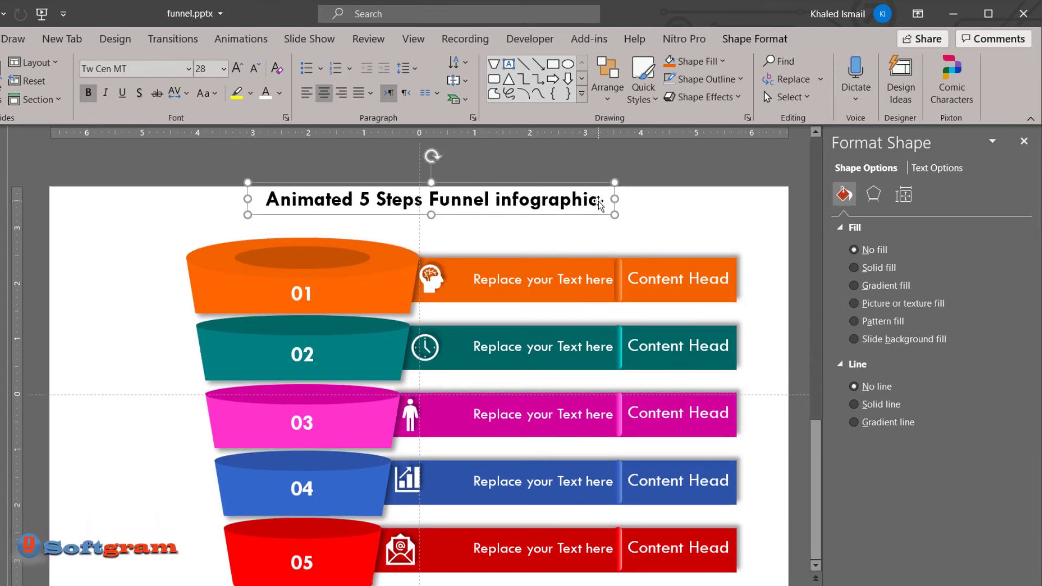
Colour the word 'infographic' with band 01's orange and reduce it to size 18.
double_click(597, 201)
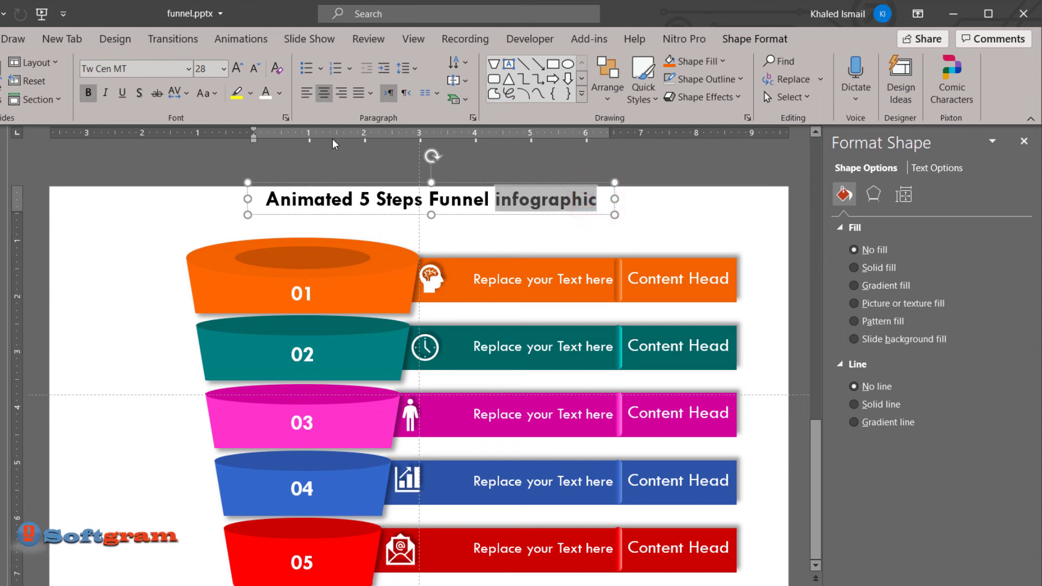
left_click(280, 94)
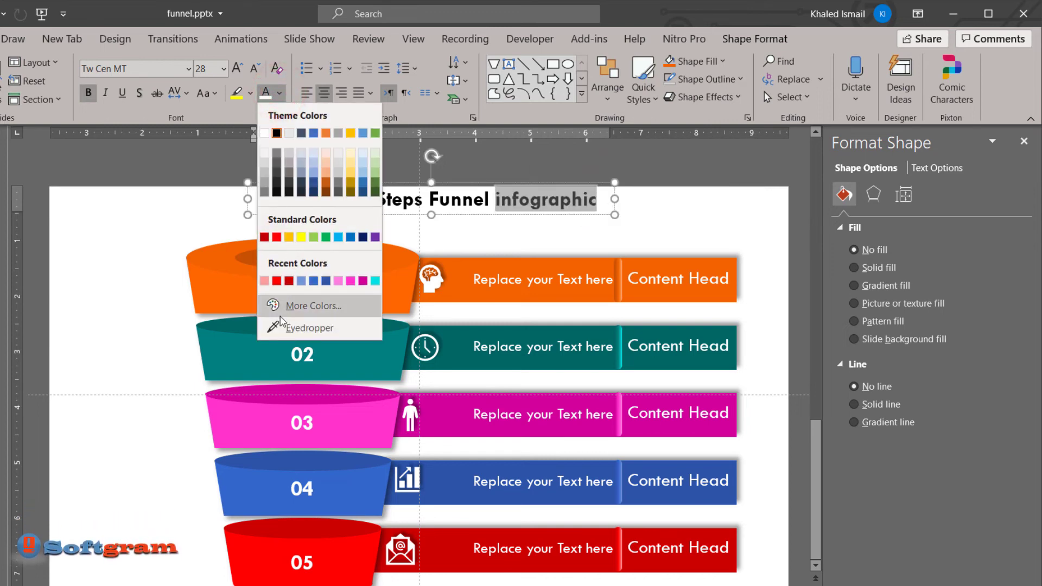
left_click(281, 329)
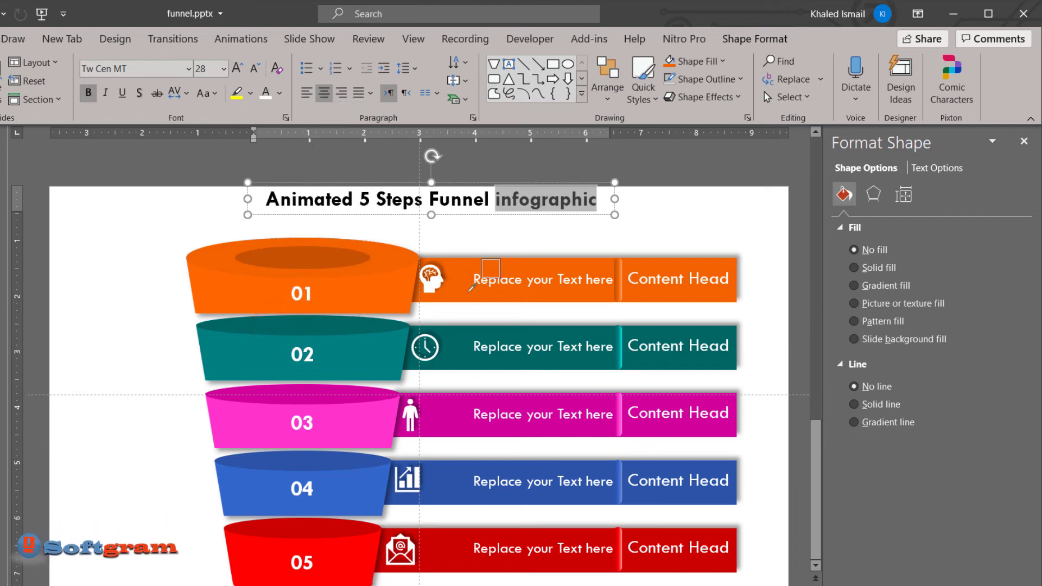
left_click(461, 293)
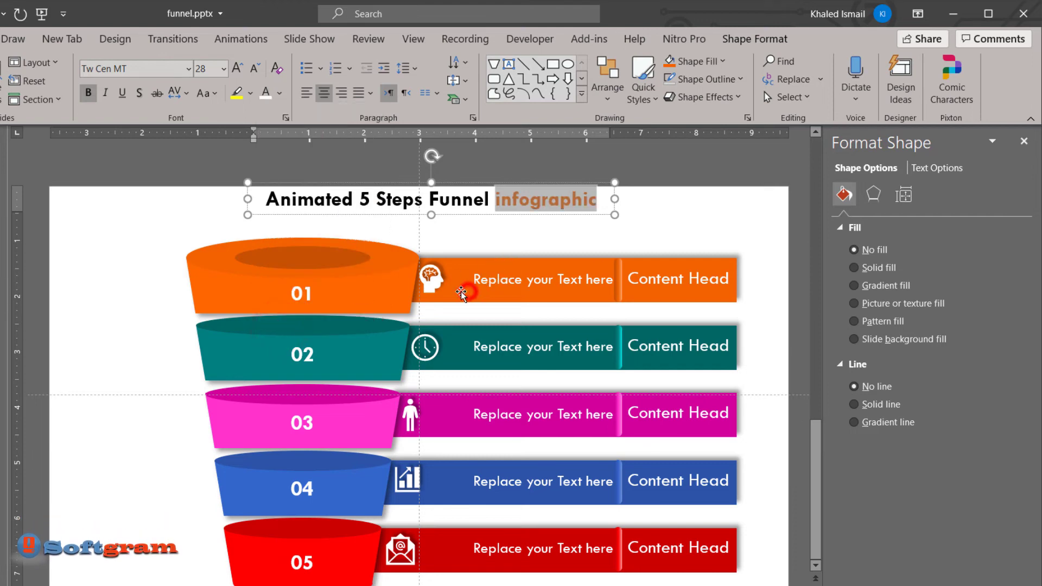
left_click(257, 70)
left_click(257, 70)
left_click(258, 71)
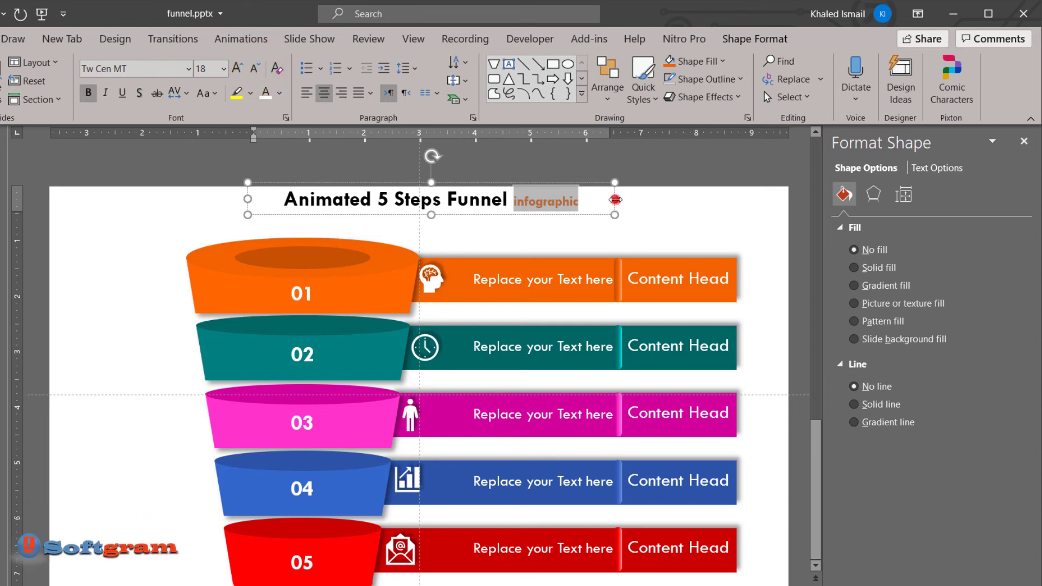
left_click_drag(616, 199, 579, 198)
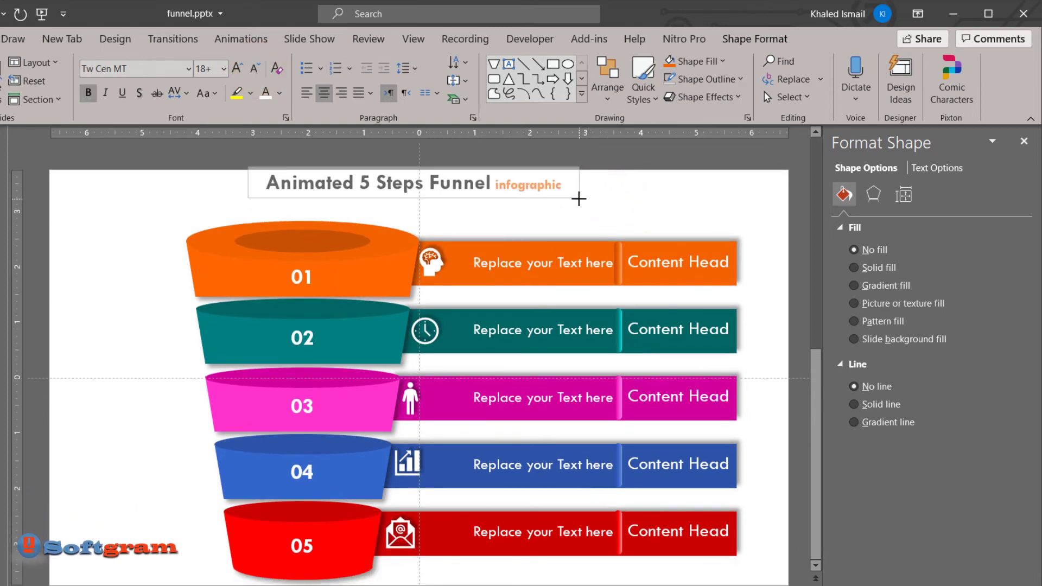
scroll(184, 149, "up", 1)
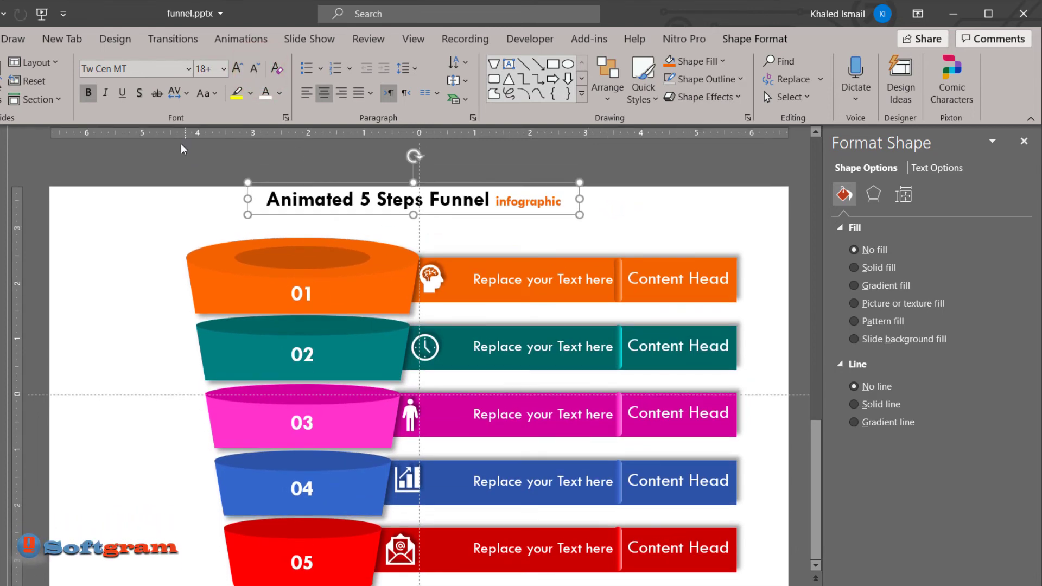
Enlarge the title, widen its box to keep 'infographic' on one line, and centre it horizontally.
left_click(236, 69)
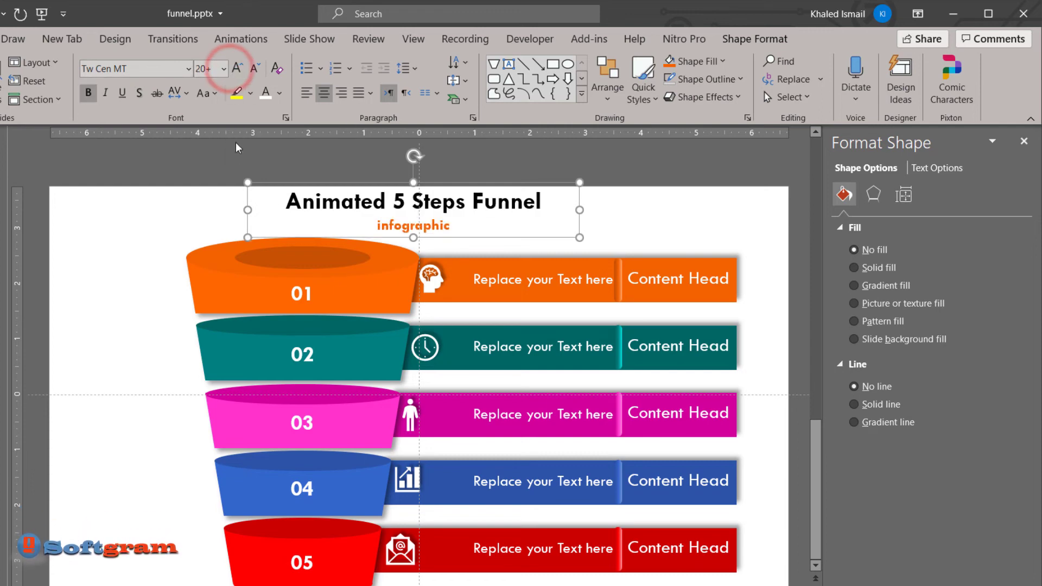
left_click_drag(248, 211, 225, 210)
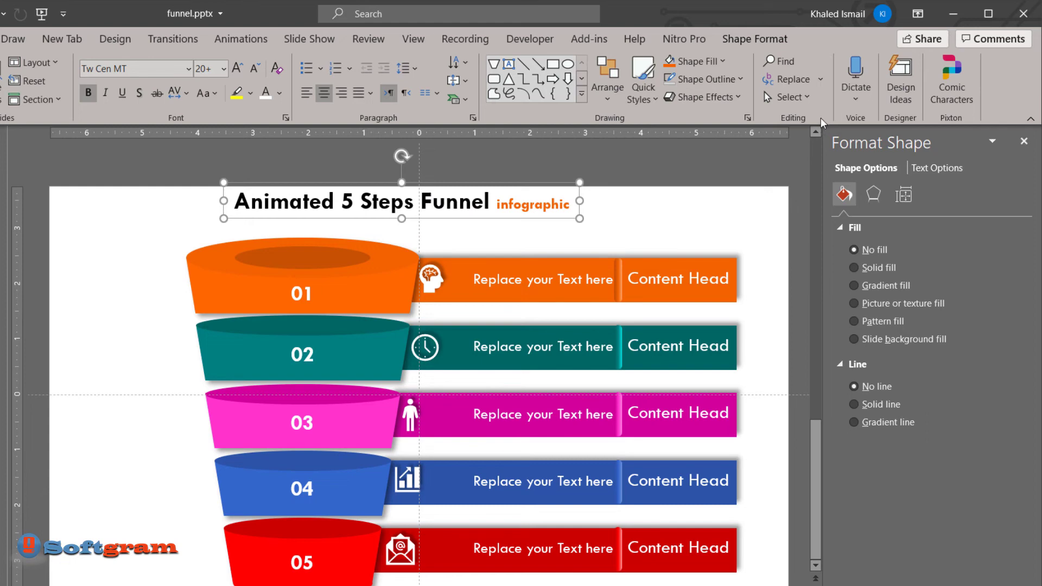
left_click(747, 42)
left_click(896, 62)
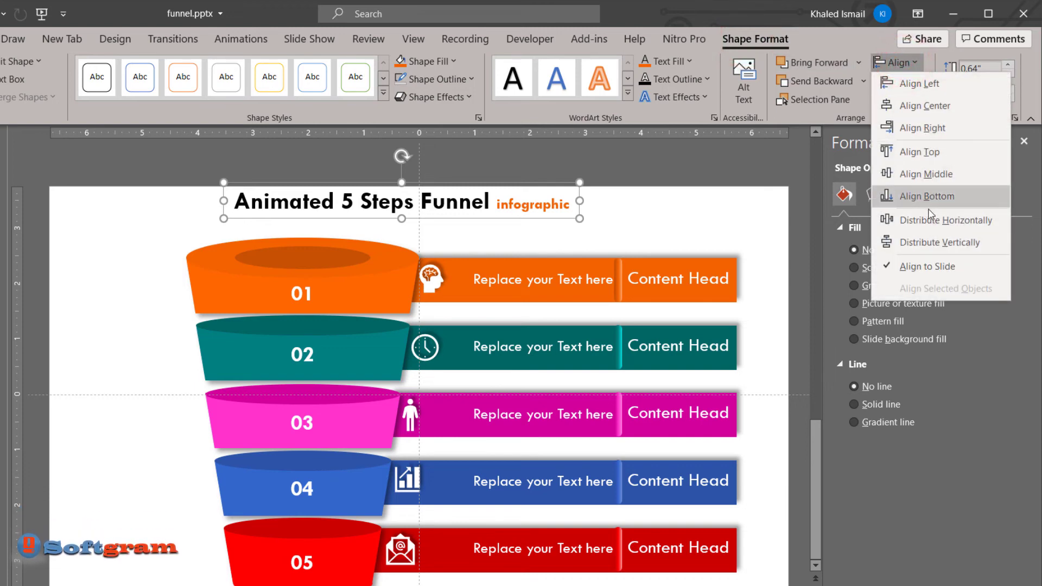
left_click(927, 105)
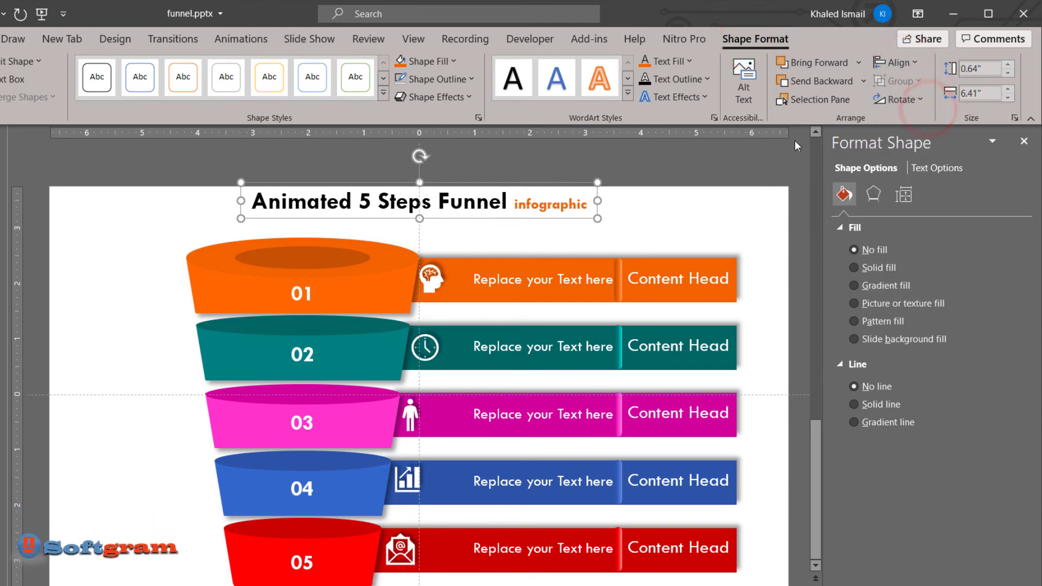
left_click(695, 228)
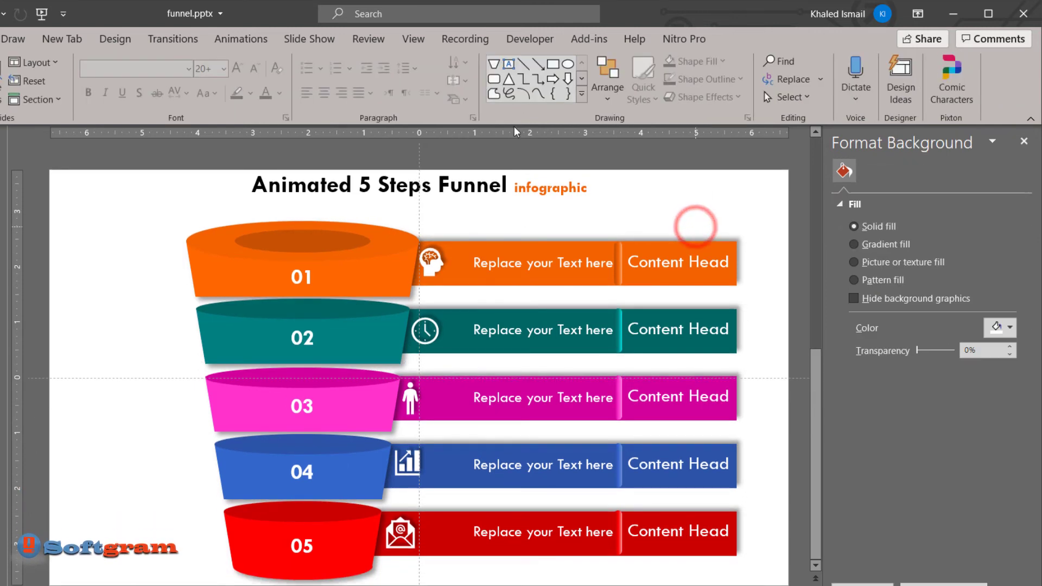
Draw a horizontally centred 3 pt orange line under the title.
left_click(525, 65)
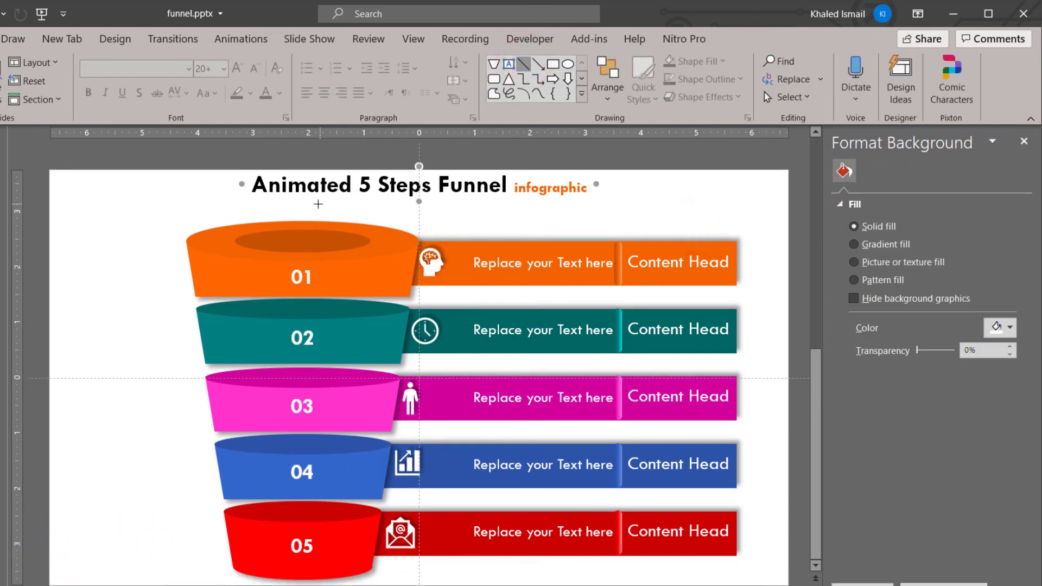
left_click_drag(462, 203, 535, 206)
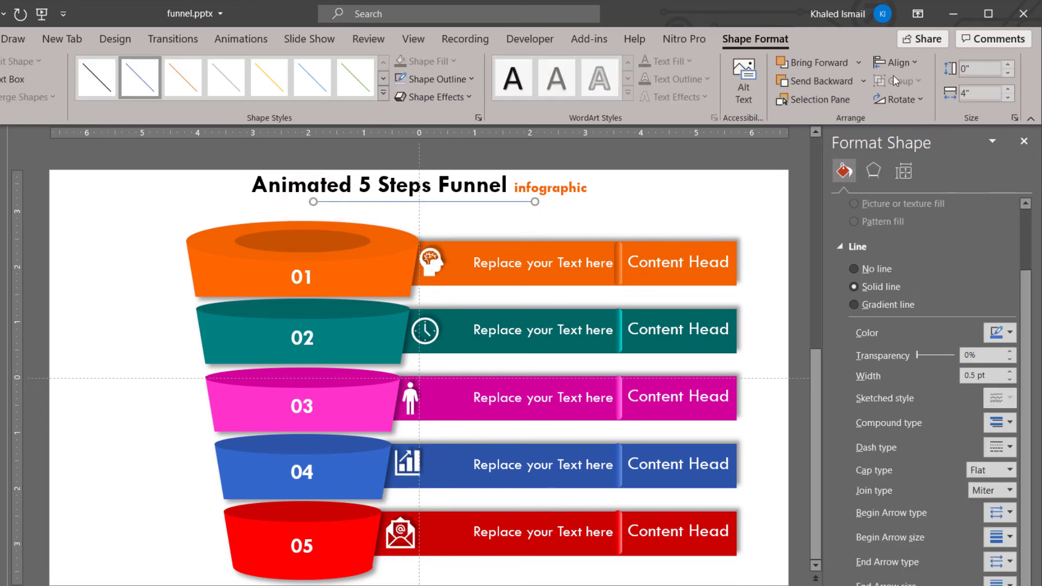
left_click(902, 66)
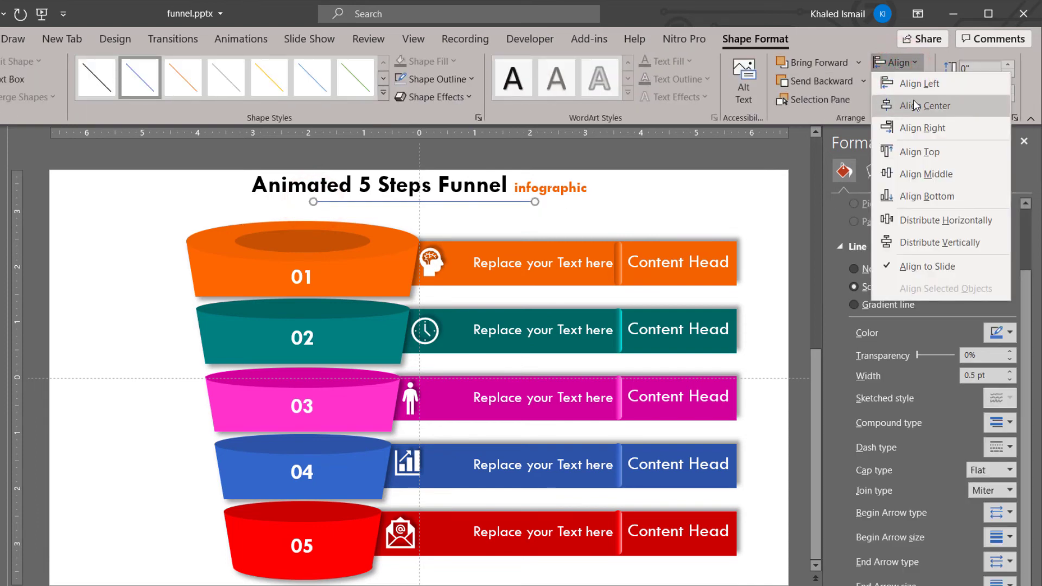
left_click(917, 107)
left_click(446, 79)
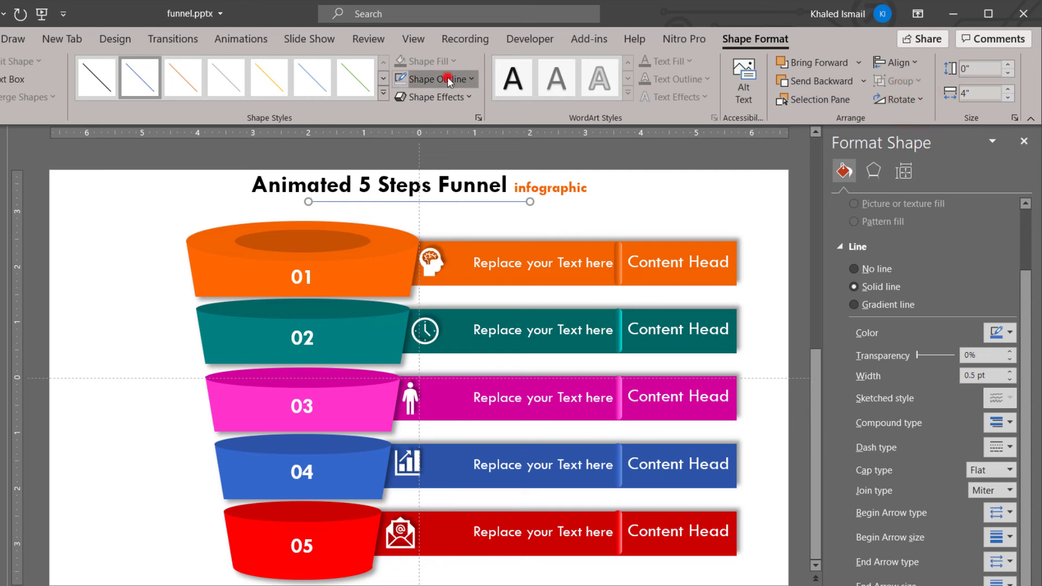
mouse_move(435, 359)
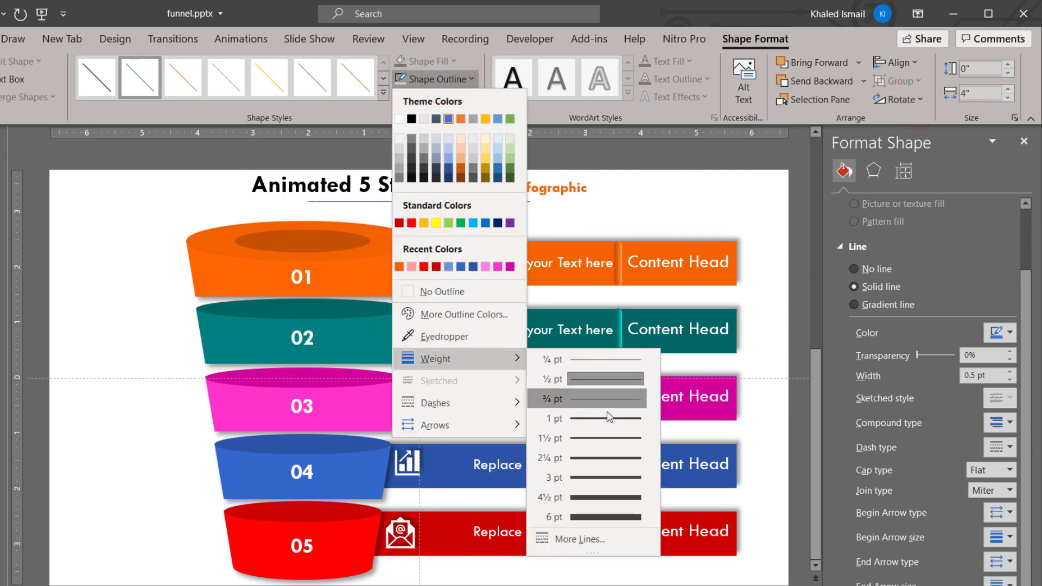
left_click(601, 478)
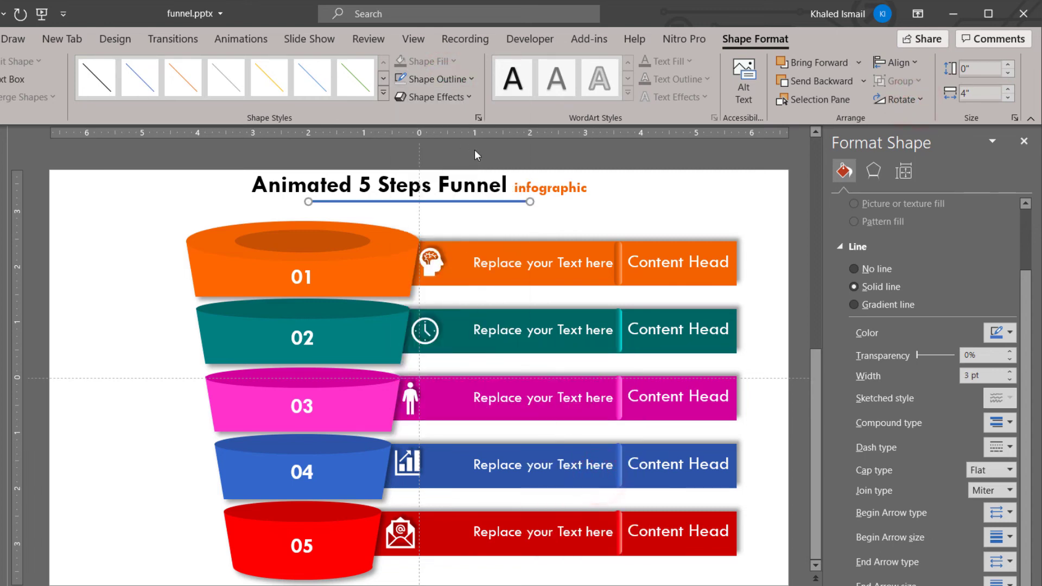
left_click(429, 79)
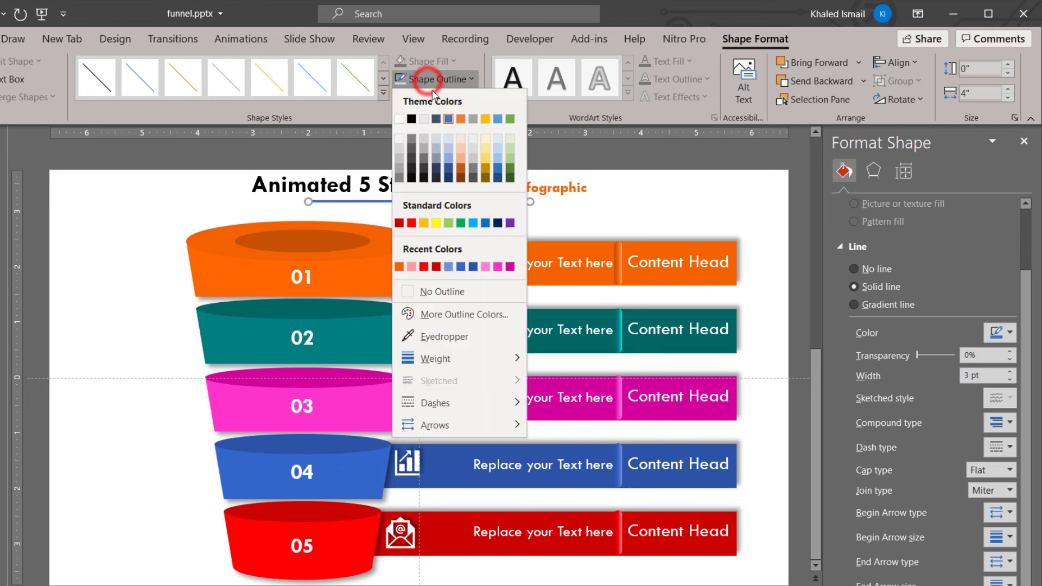
left_click(400, 266)
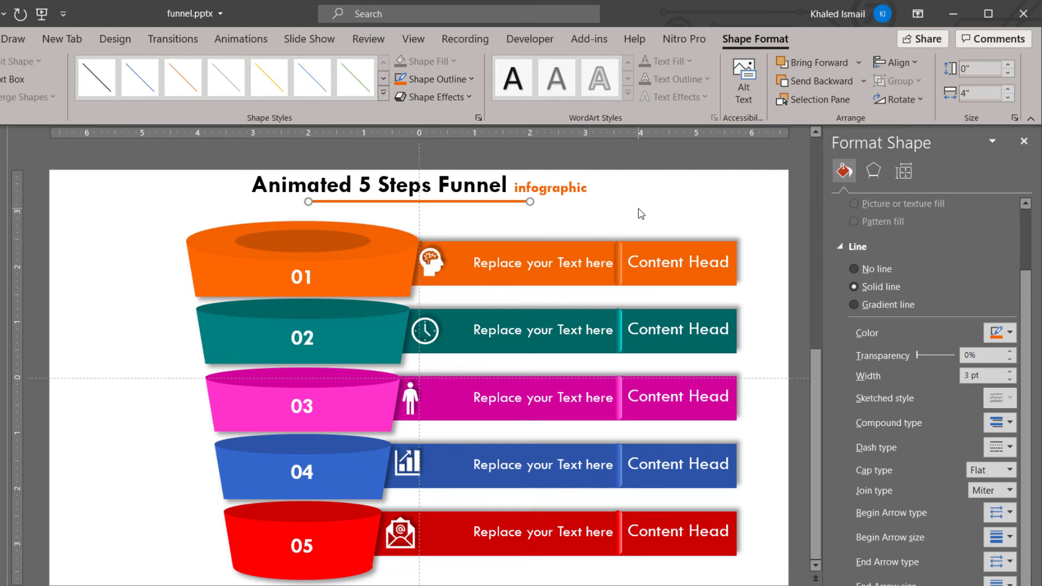
left_click(641, 213)
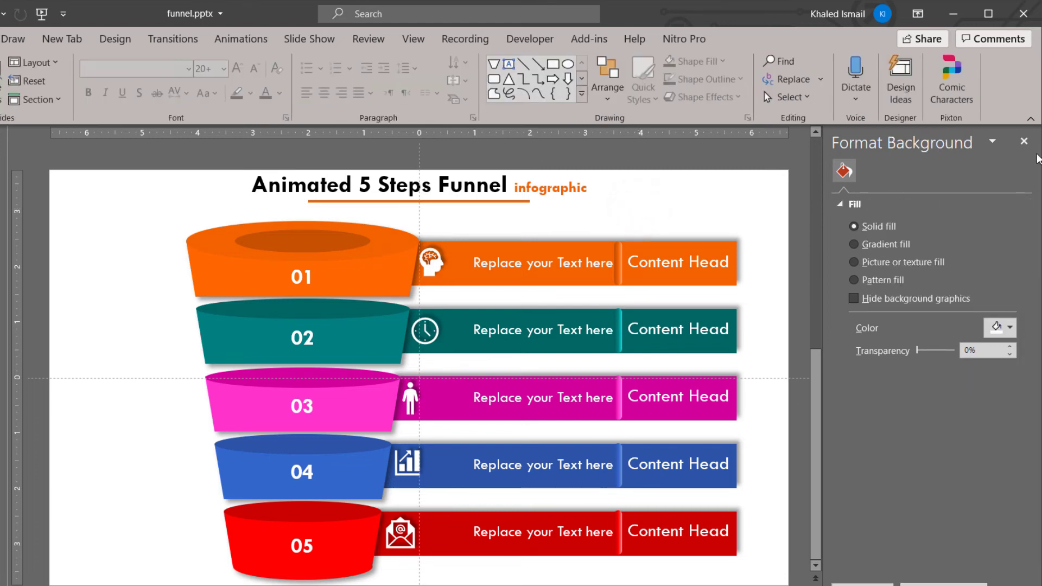
left_click(1029, 147)
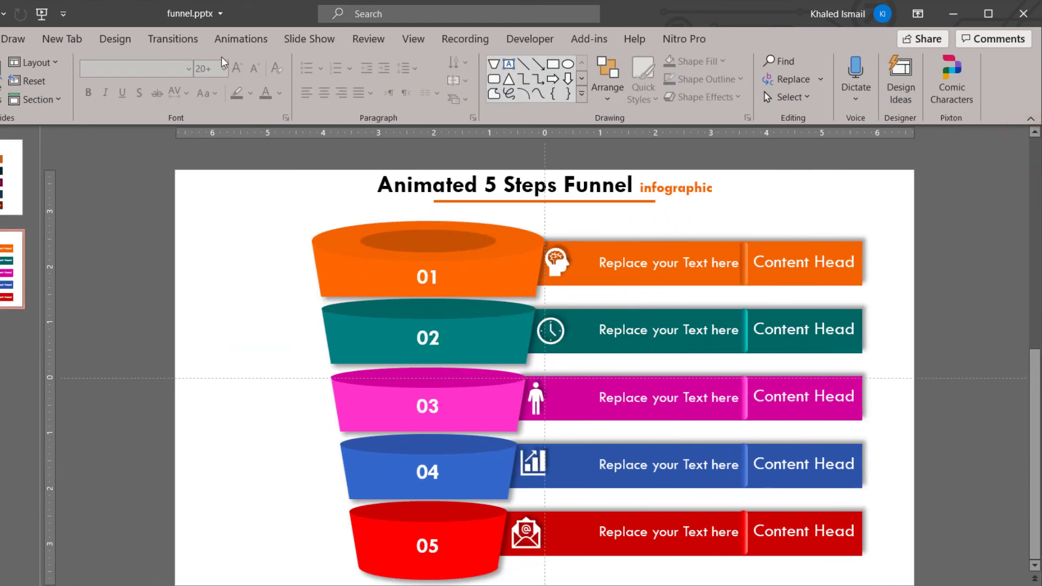
Apply a Fly In entrance to the title from the left, lasting 0.75 seconds.
left_click(234, 40)
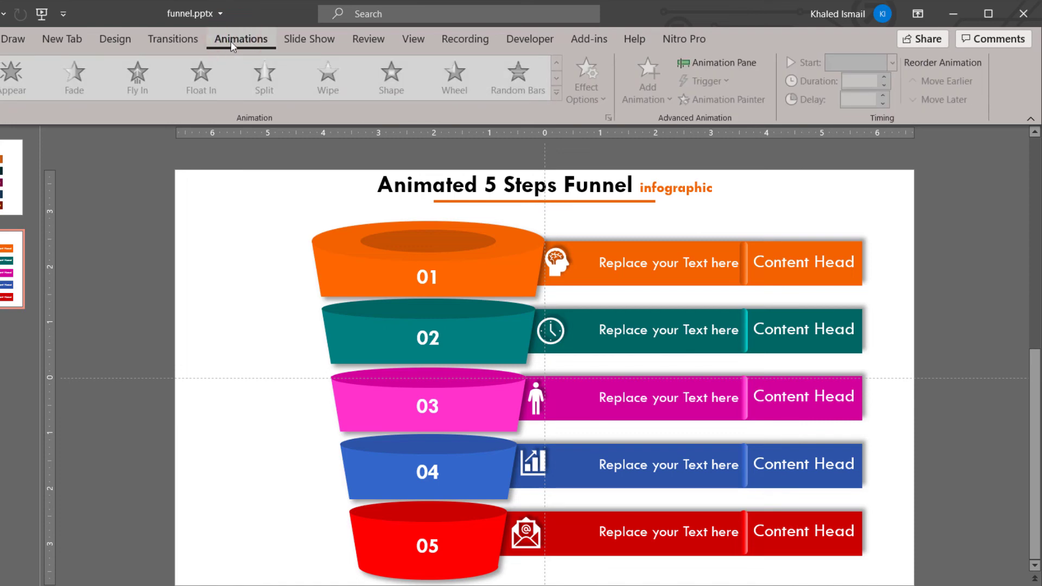
left_click(628, 184)
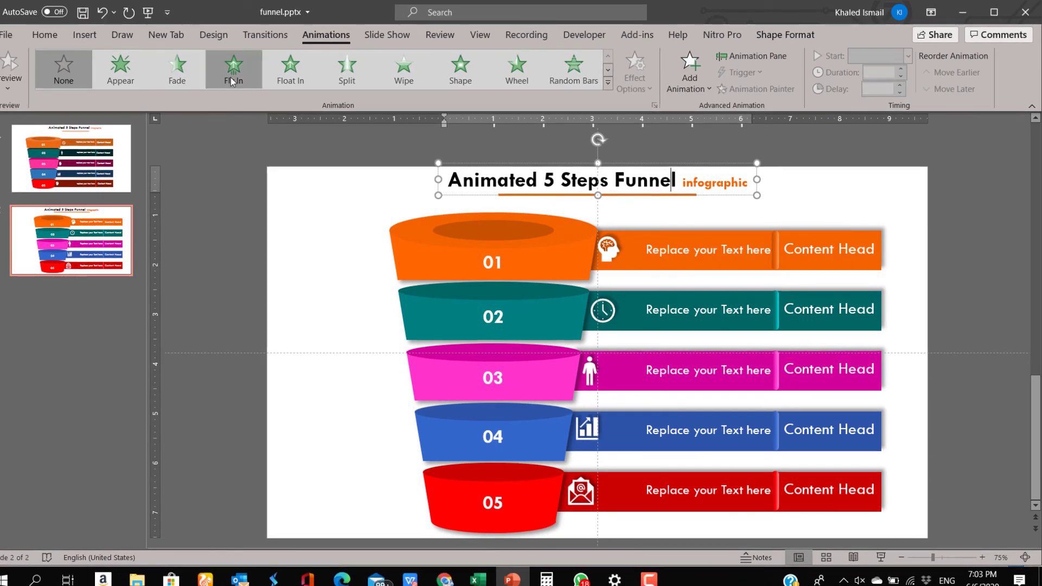
left_click(233, 81)
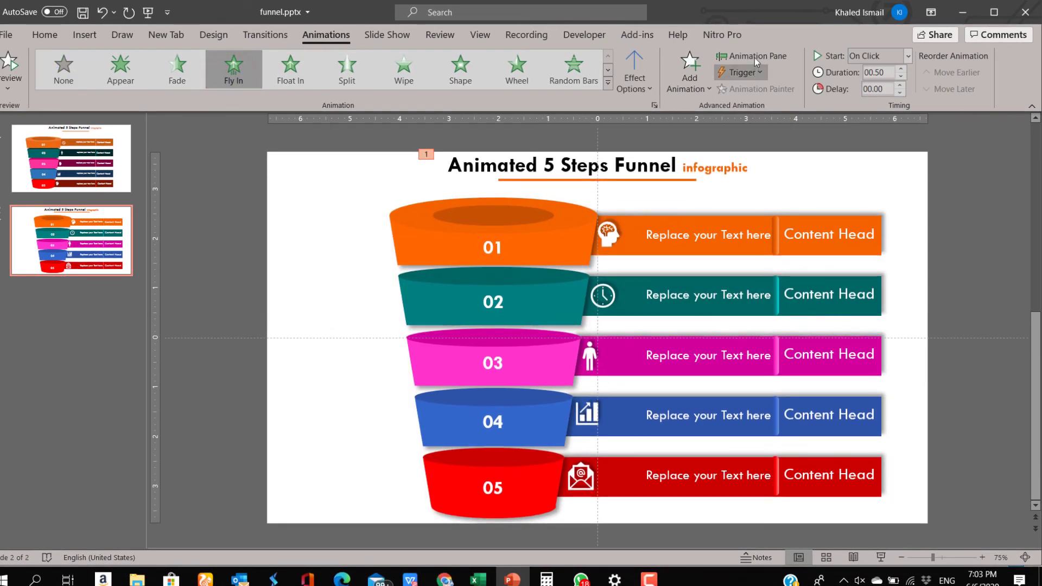
left_click(755, 57)
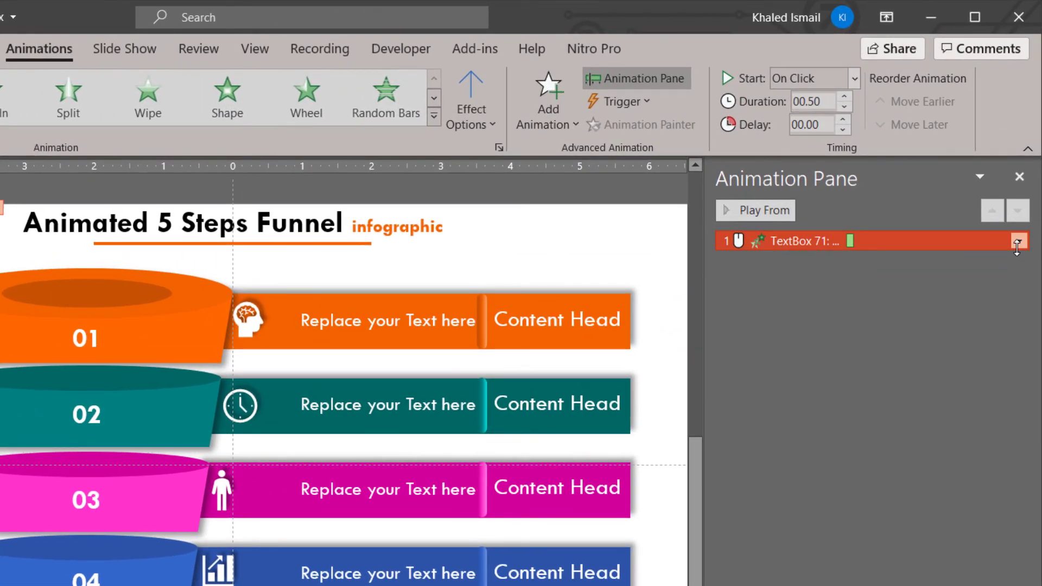
left_click(1018, 242)
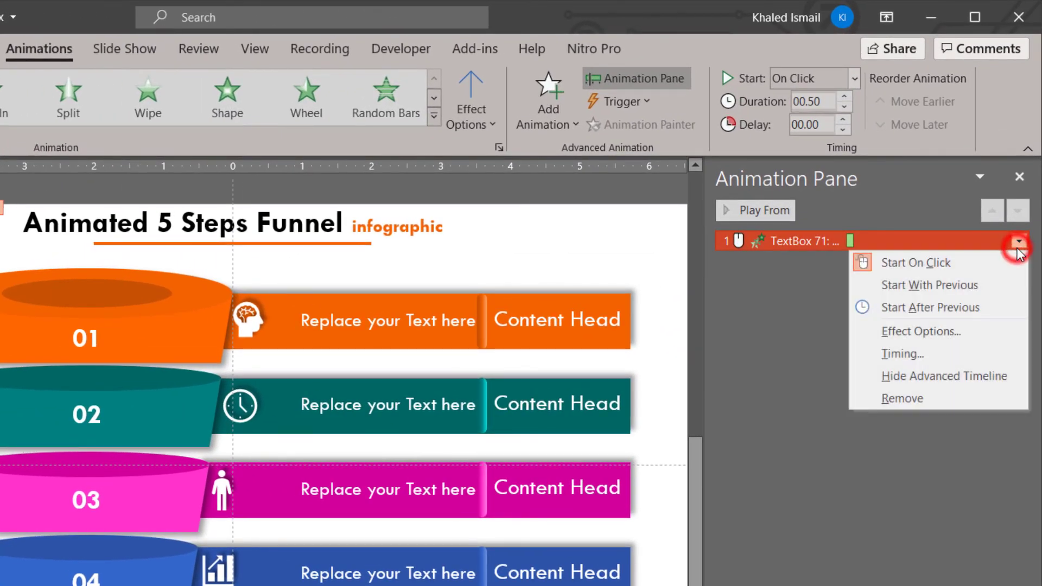
left_click(481, 132)
left_click(523, 288)
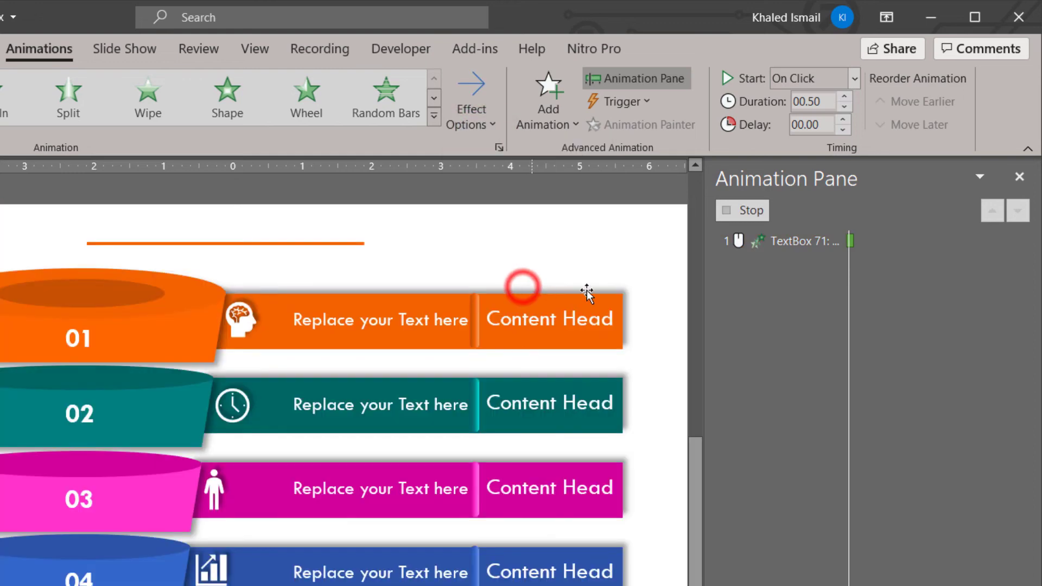
left_click(845, 99)
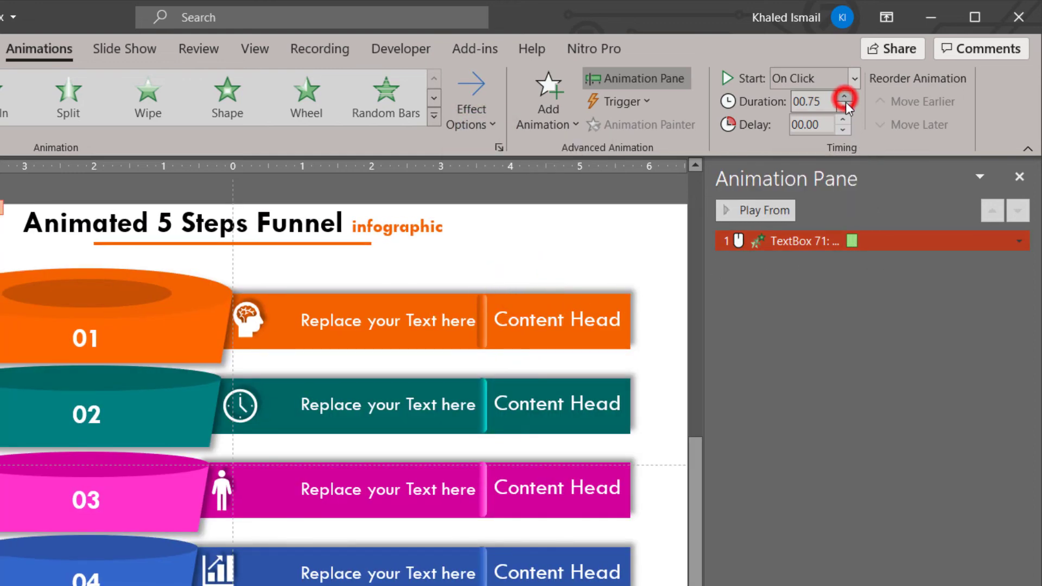
Set the title's Fly In effect to end with a 0.3-second bounce.
left_click(1018, 242)
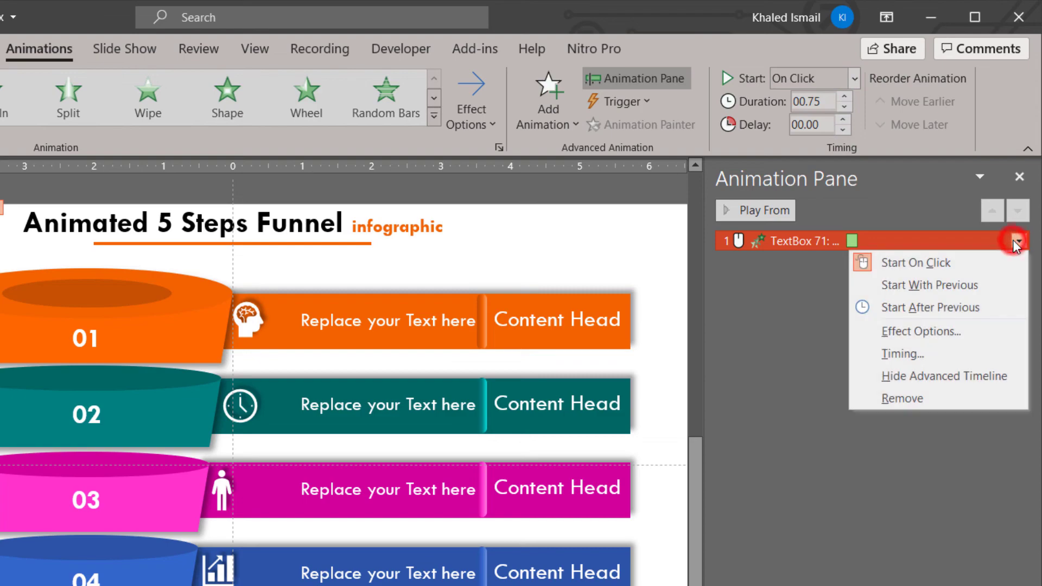
left_click(956, 331)
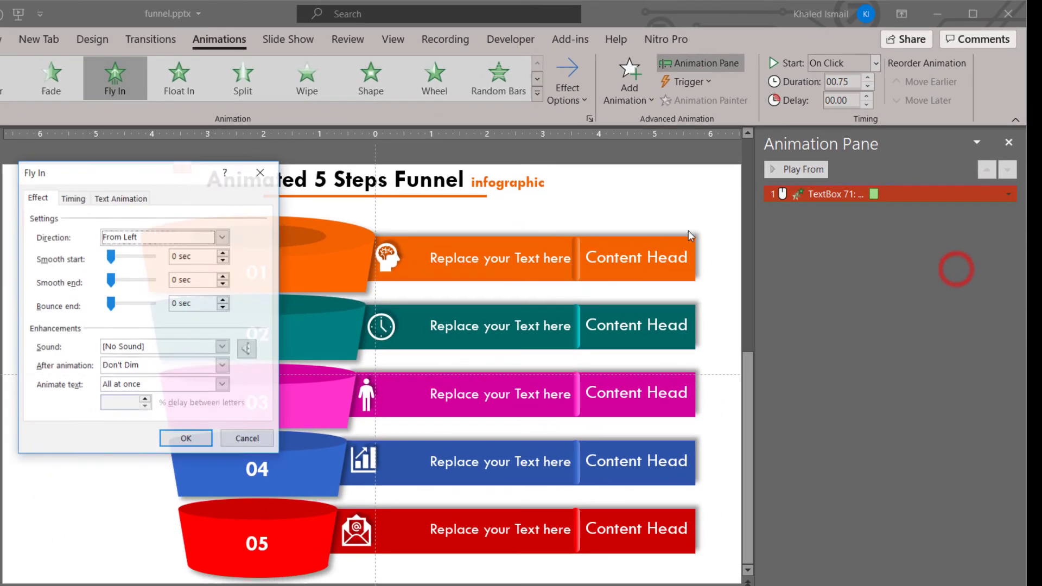
left_click_drag(111, 305, 131, 305)
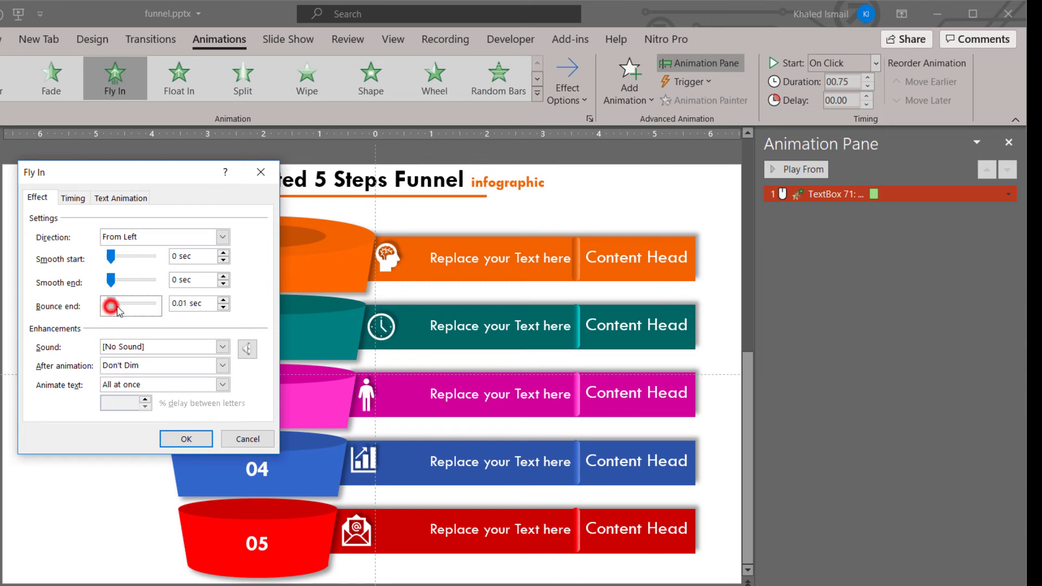
left_click(227, 311)
left_click(227, 311)
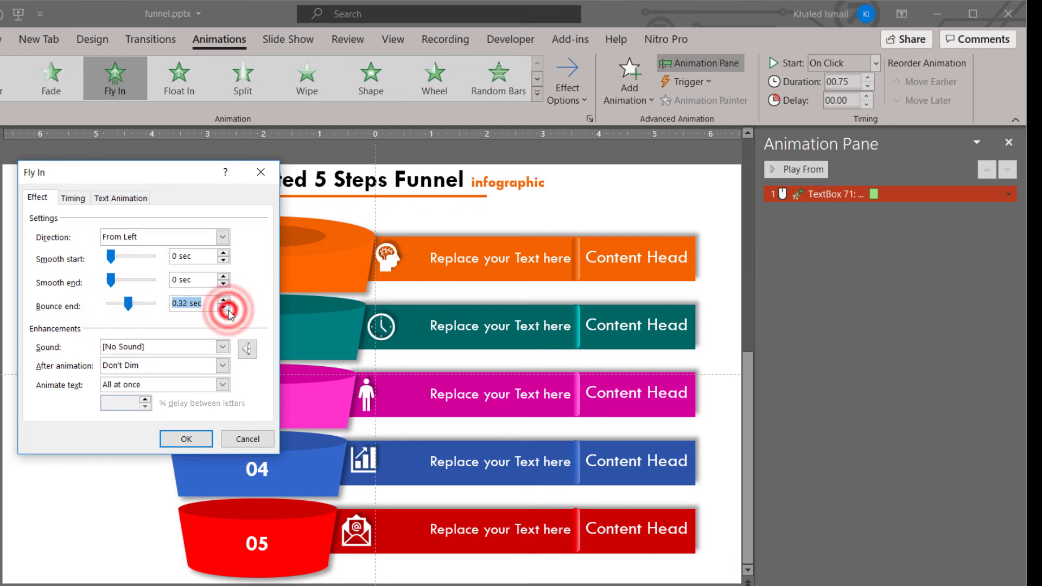
left_click(227, 311)
left_click(227, 311)
left_click(227, 311)
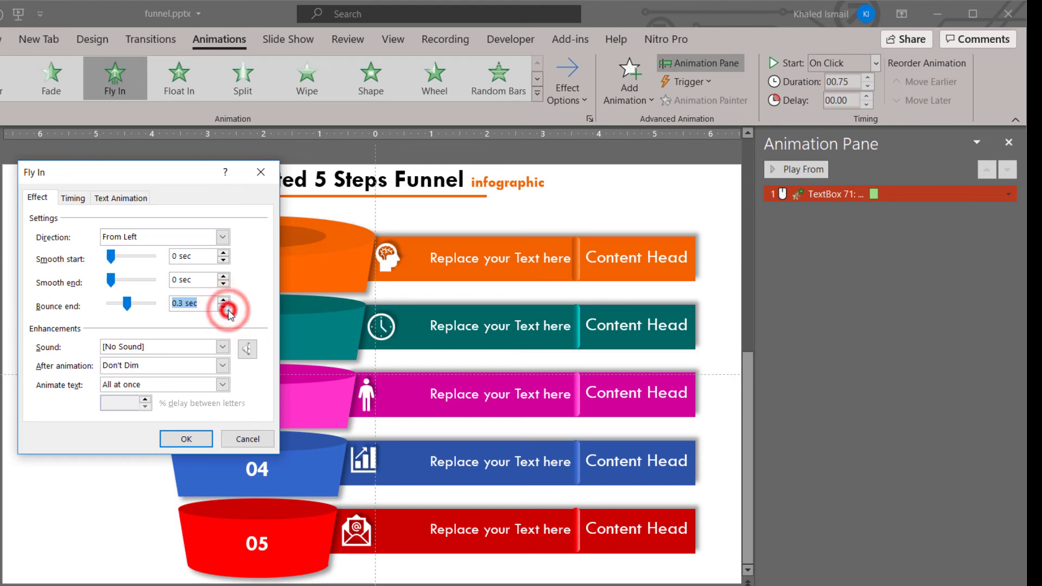
left_click(190, 439)
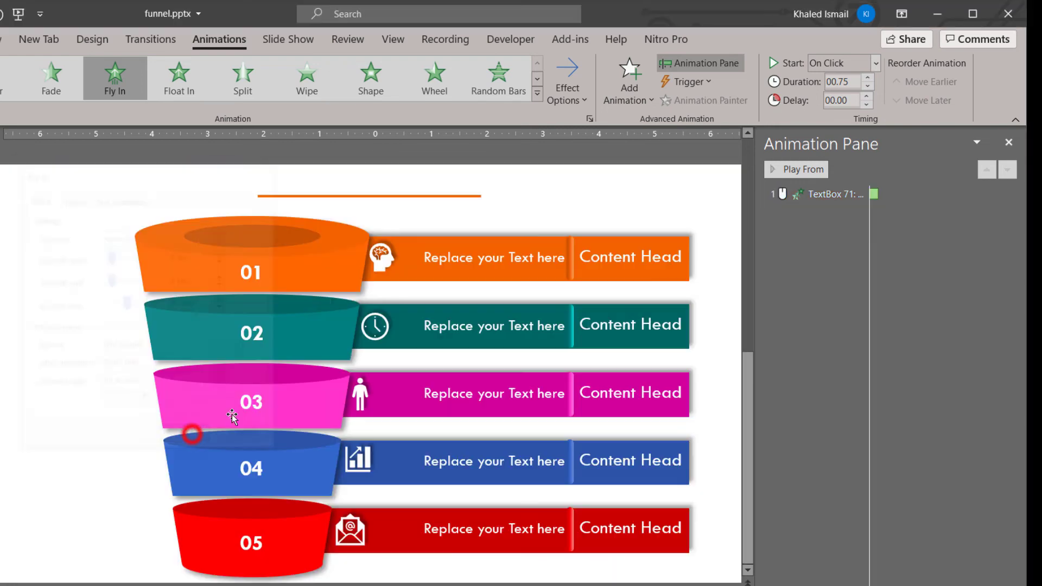
Give the orange underline a Fly In entrance from the right.
left_click(414, 196)
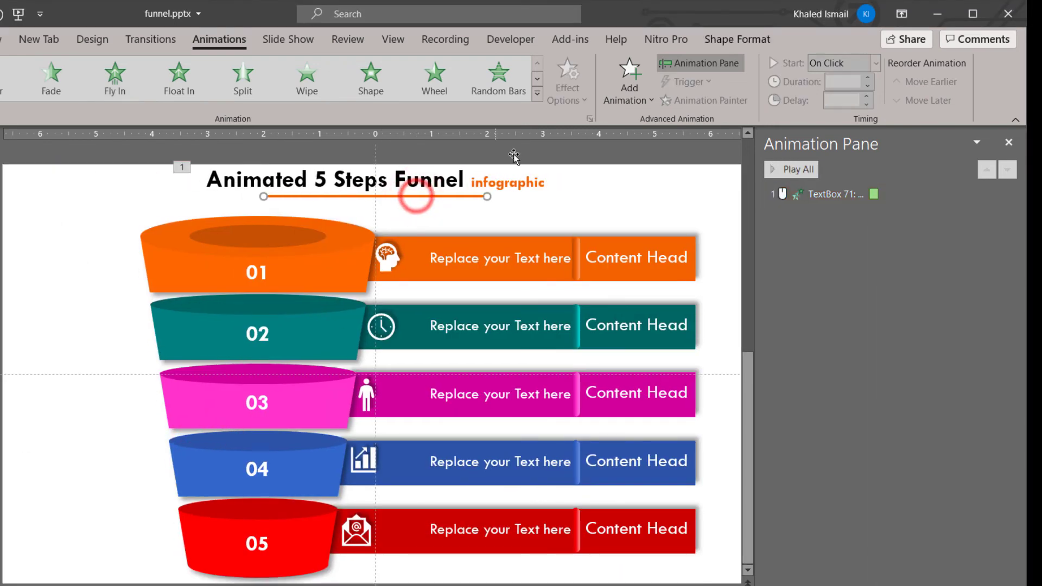
left_click(129, 92)
left_click(573, 103)
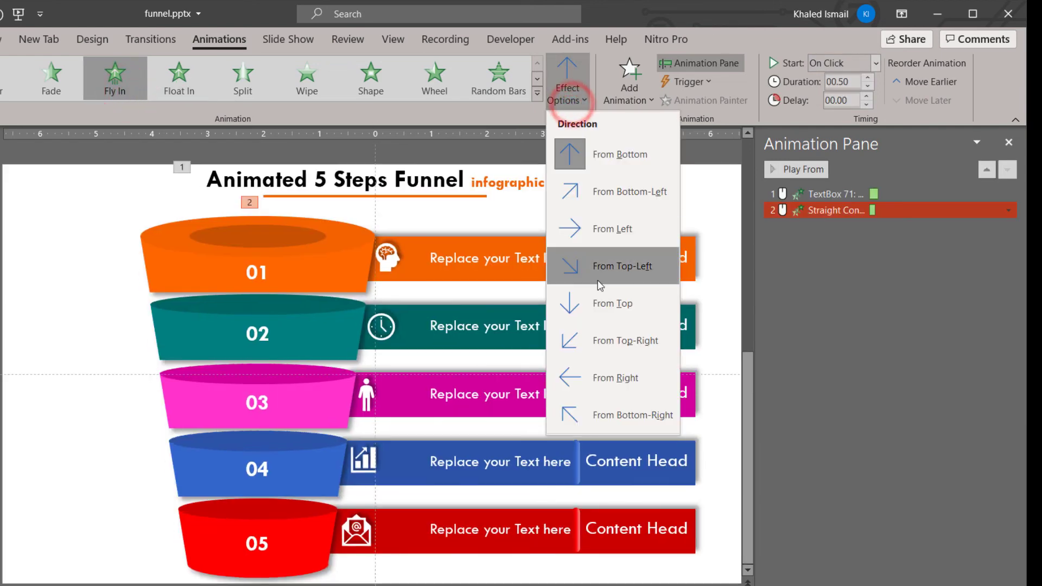
left_click(600, 378)
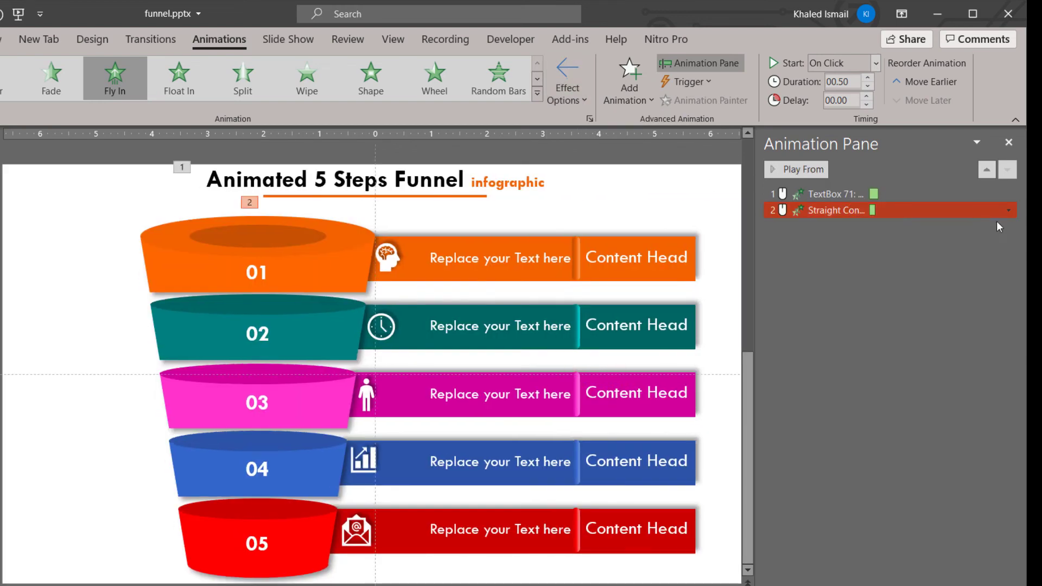
Add a 0.3 sec end bounce to the underline's fly-in and start it With Previous.
left_click(1007, 211)
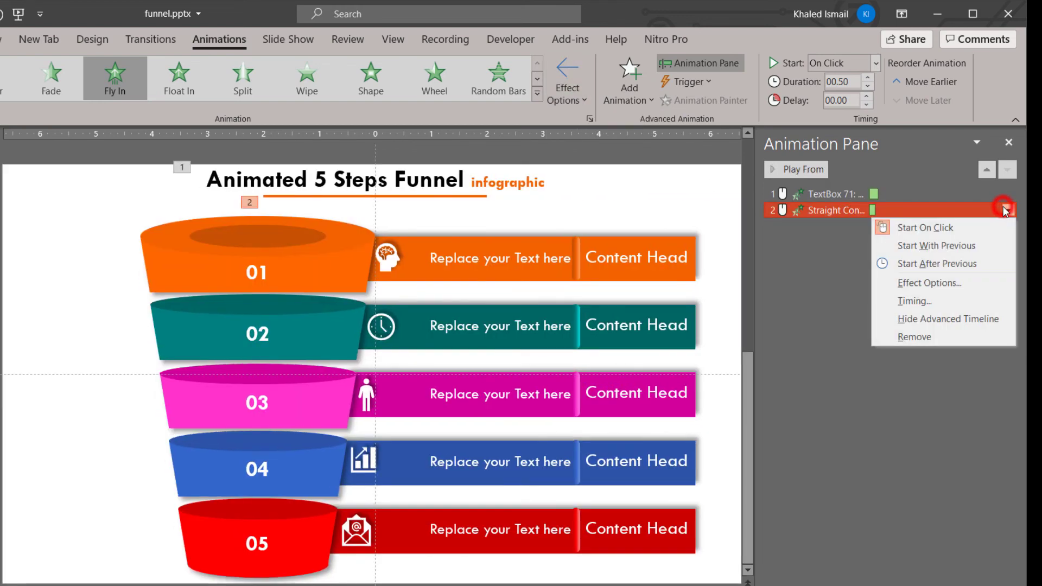
left_click(932, 283)
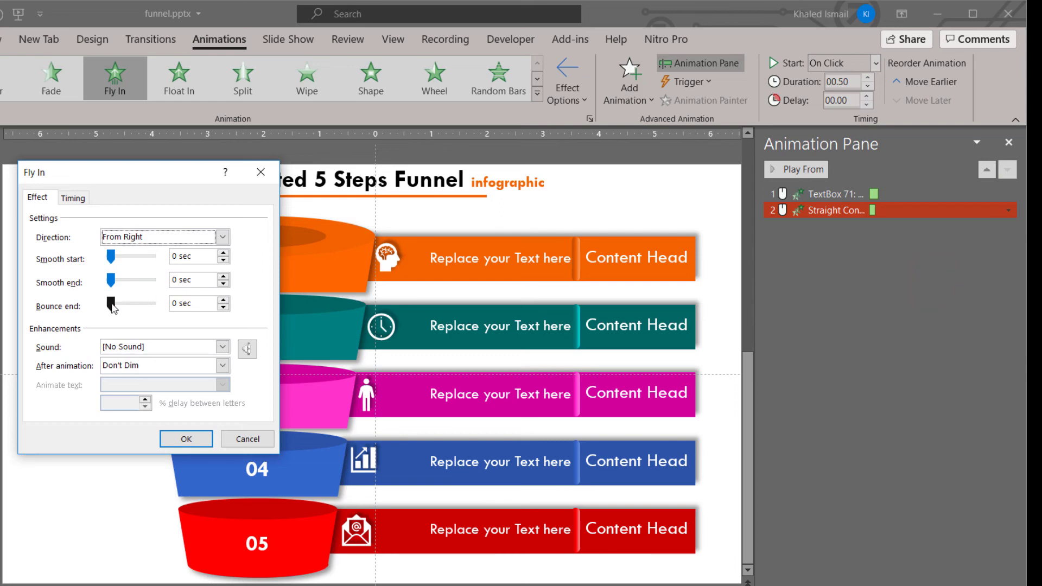
left_click_drag(111, 308, 128, 307)
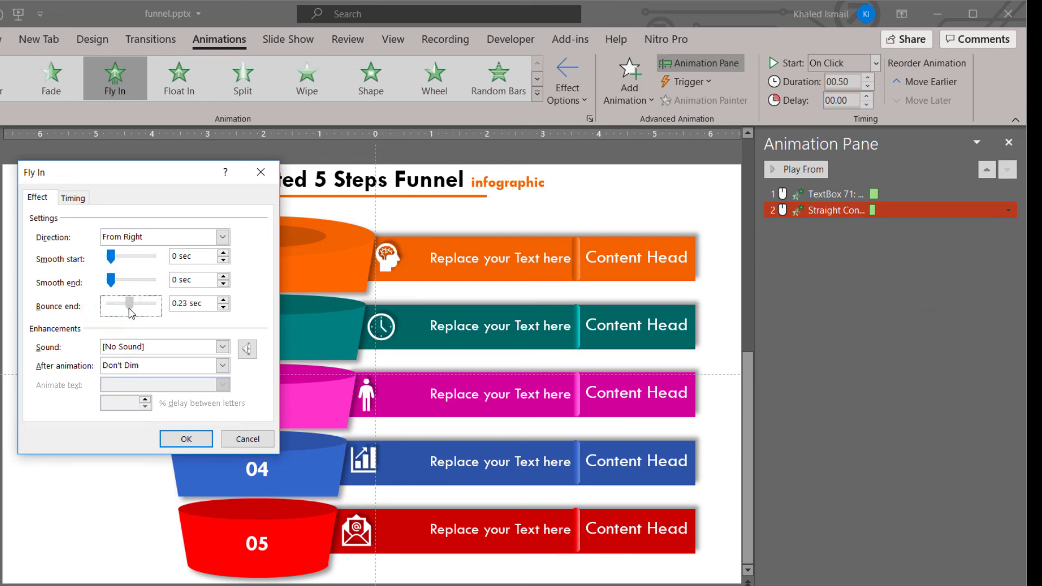
left_click(223, 300)
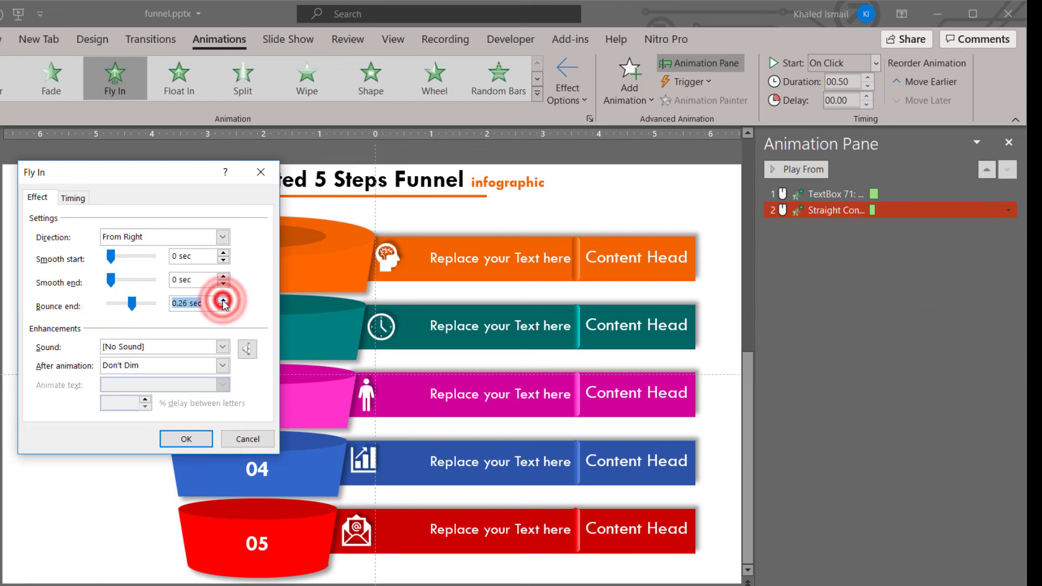
left_click(222, 300)
left_click(223, 300)
left_click(223, 299)
left_click(223, 300)
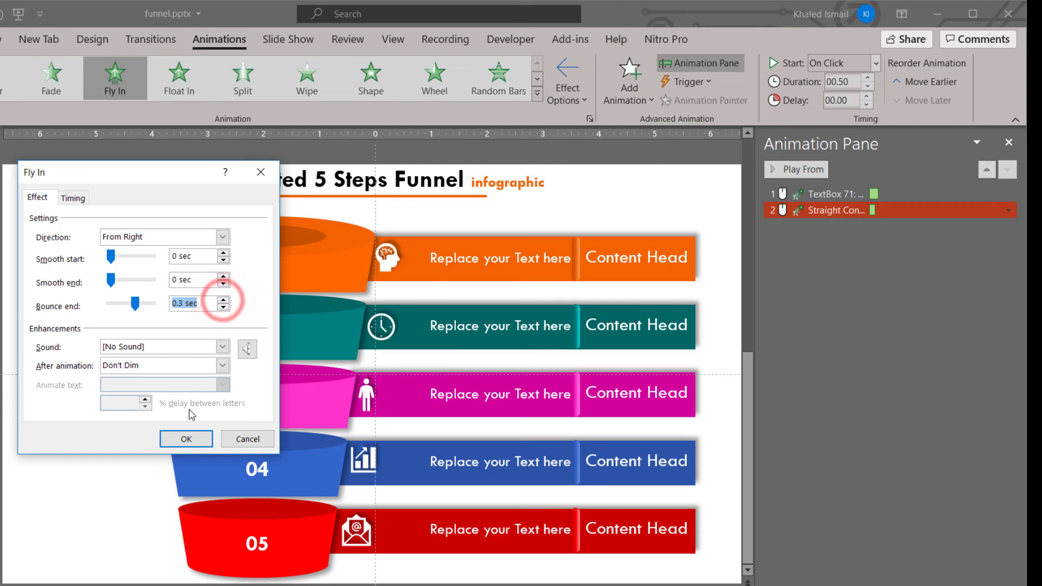
left_click(185, 439)
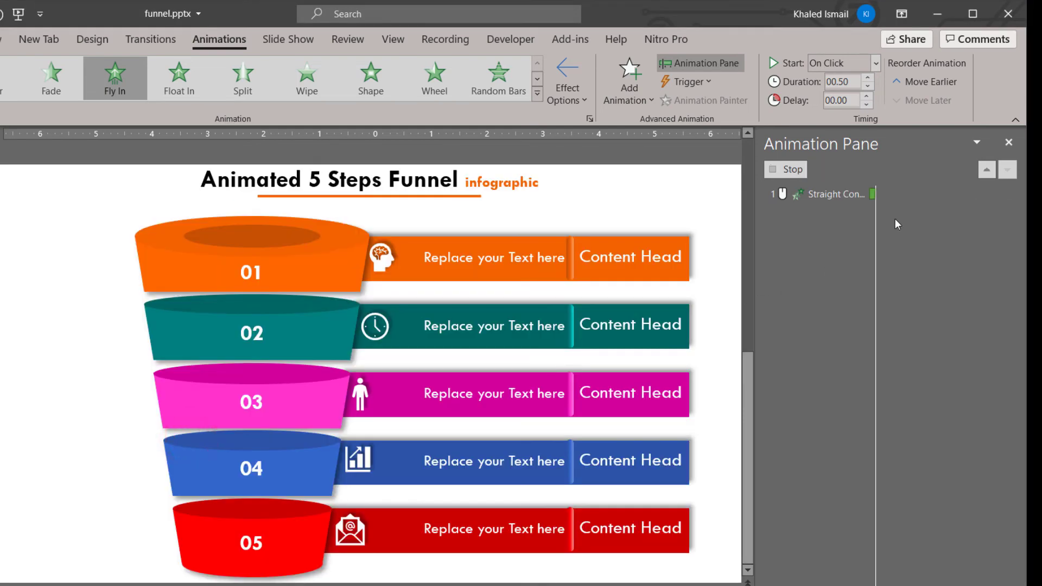
left_click(1008, 211)
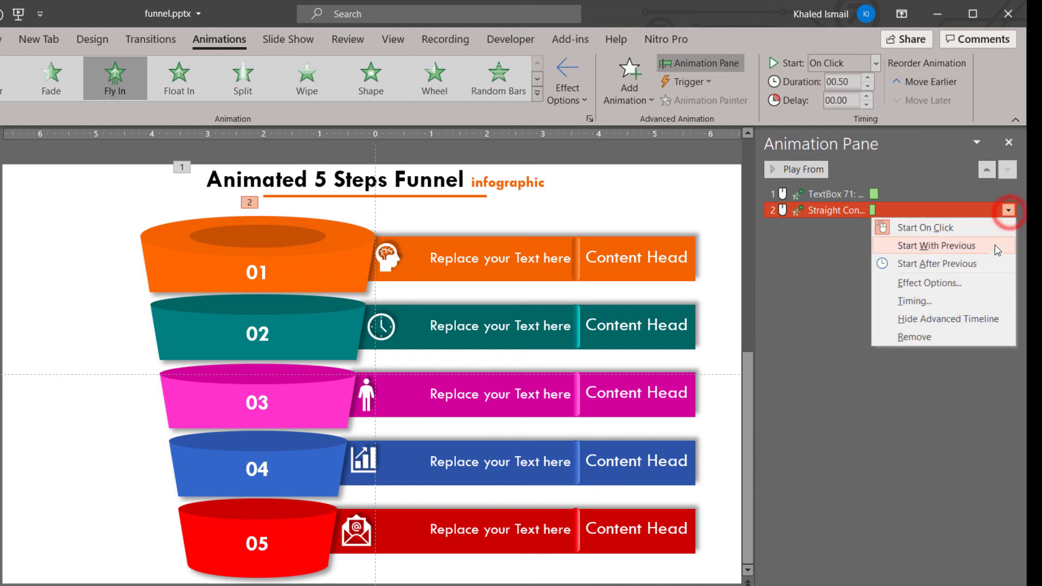
left_click(972, 247)
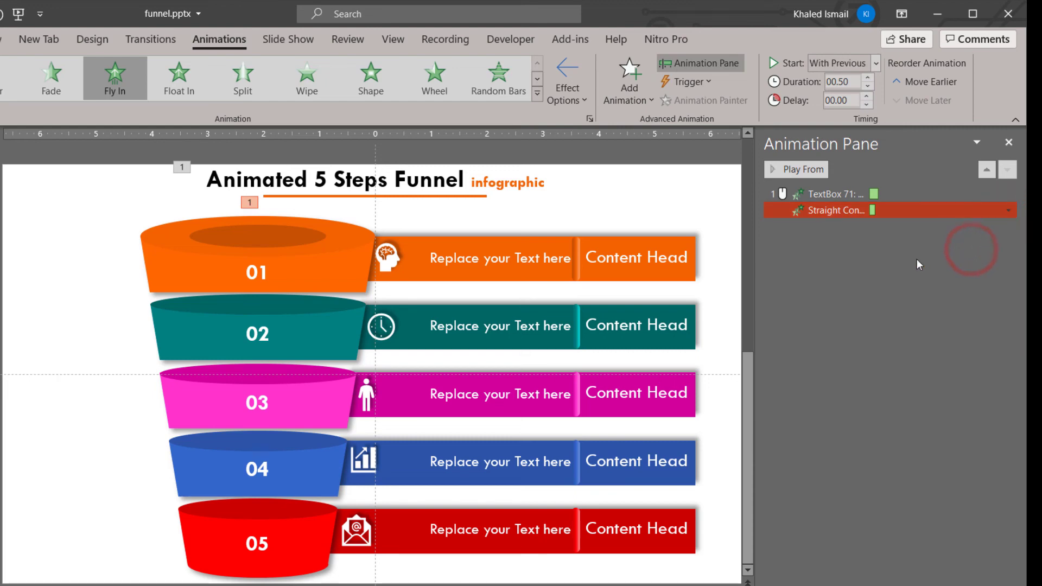
left_click(879, 306)
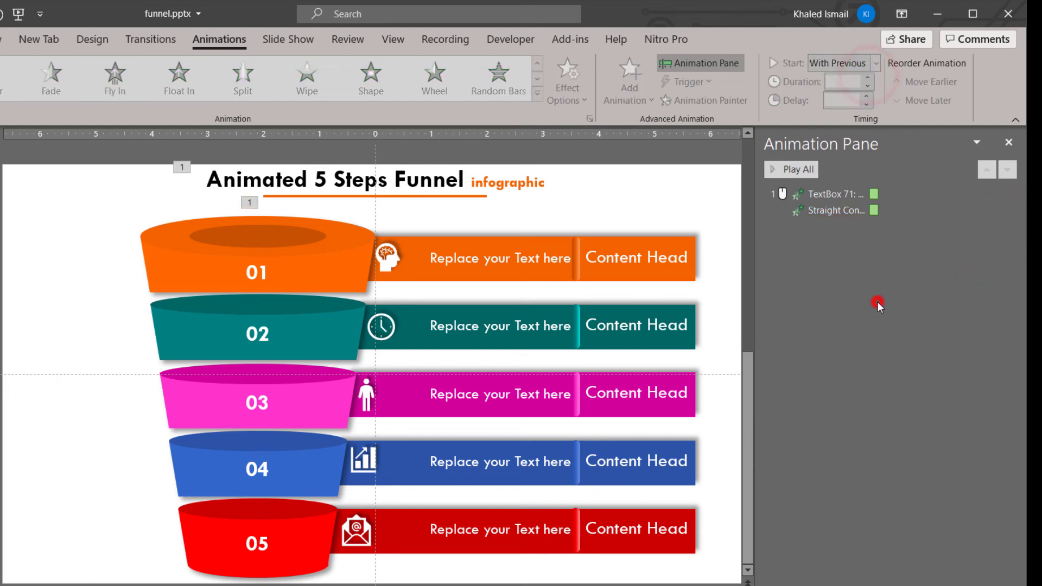
Give the orange 01 funnel piece a Wipe entrance from the top lasting 0.75 seconds.
left_click(300, 268)
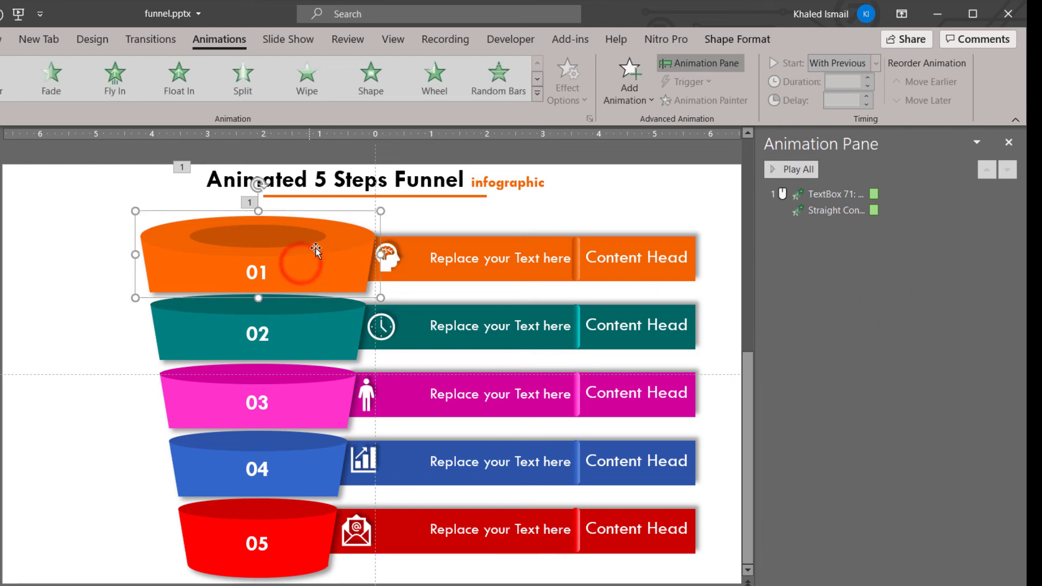
left_click(303, 84)
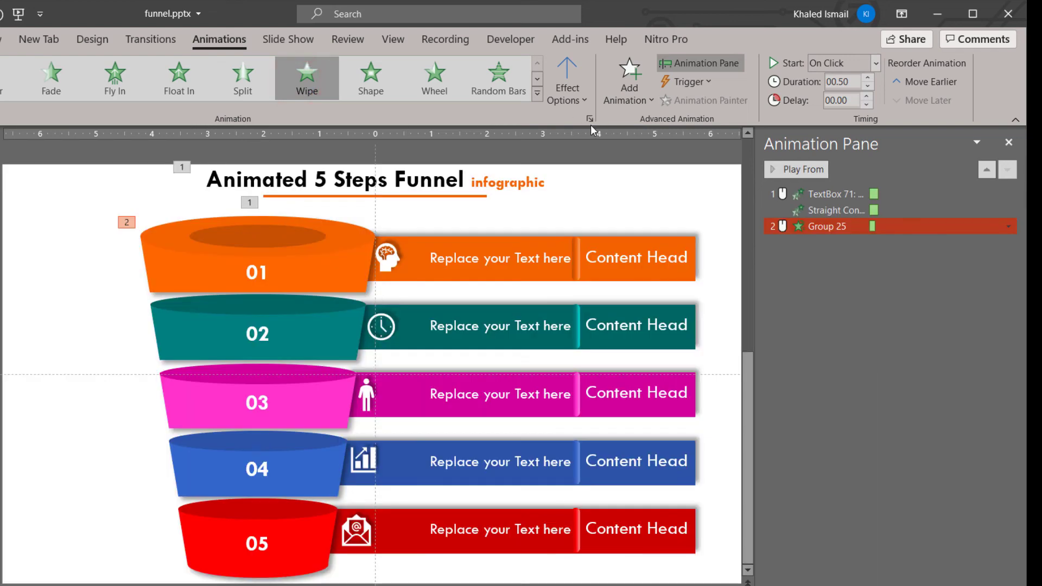
left_click(576, 103)
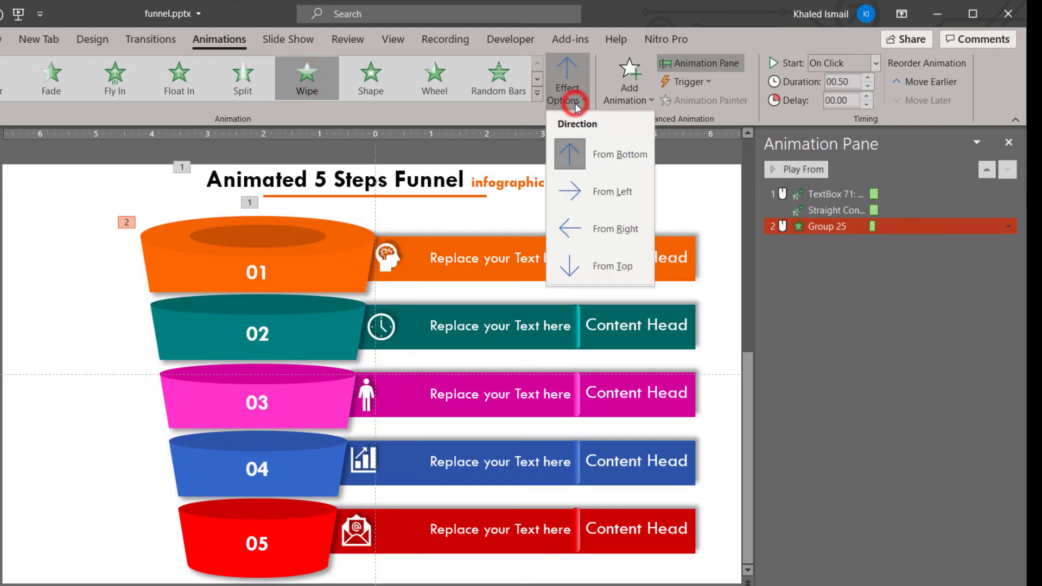
left_click(592, 265)
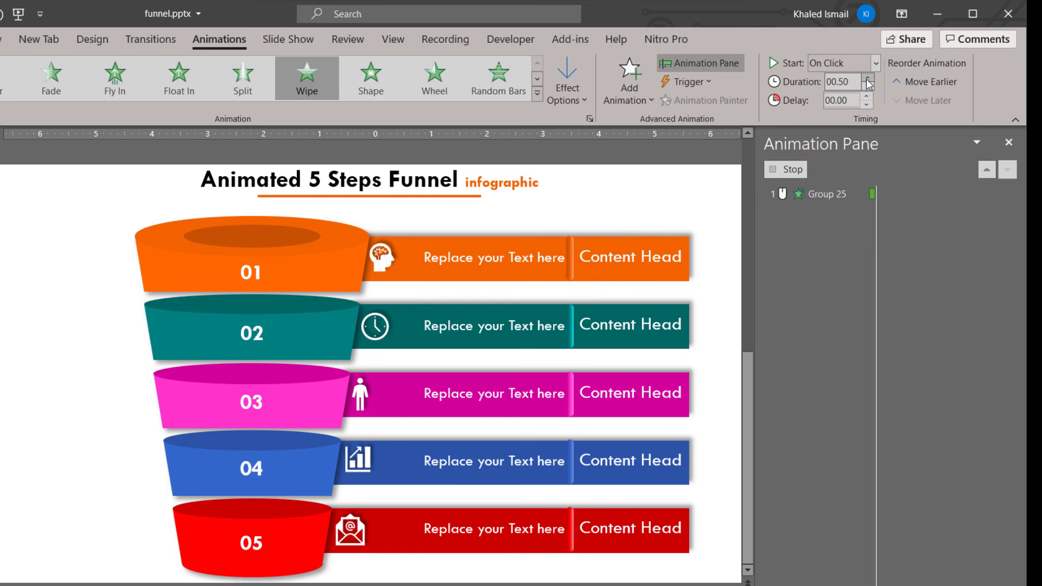
left_click(867, 79)
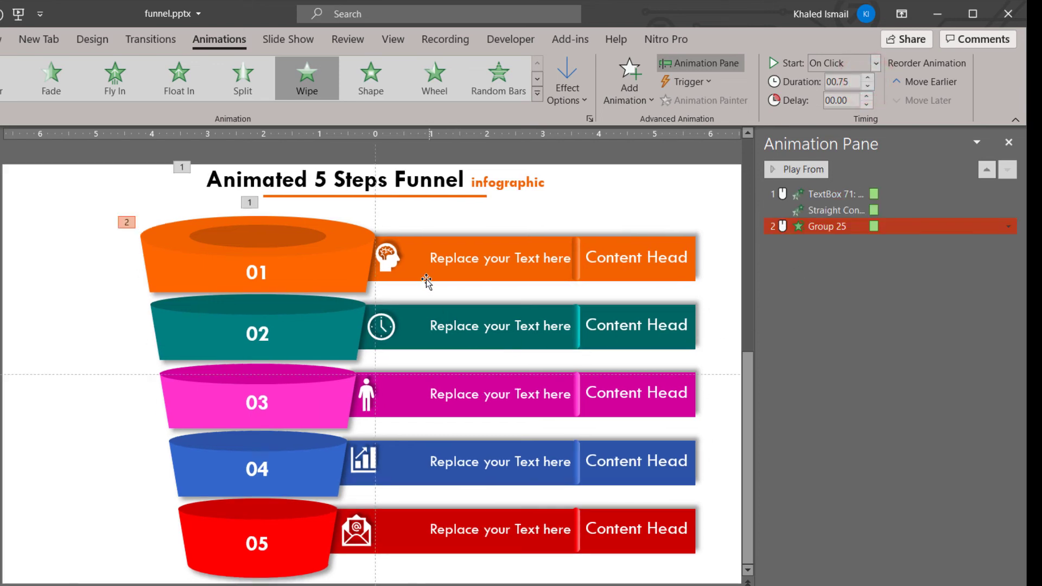
Make the orange 01 bar wipe in from the left, starting after the previous animation.
left_click(411, 275)
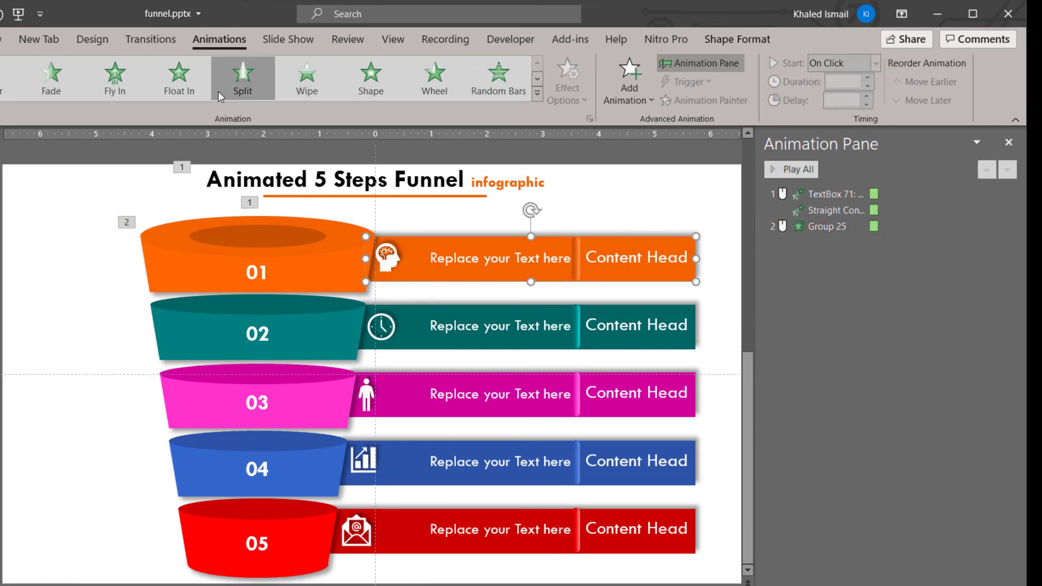
left_click(302, 83)
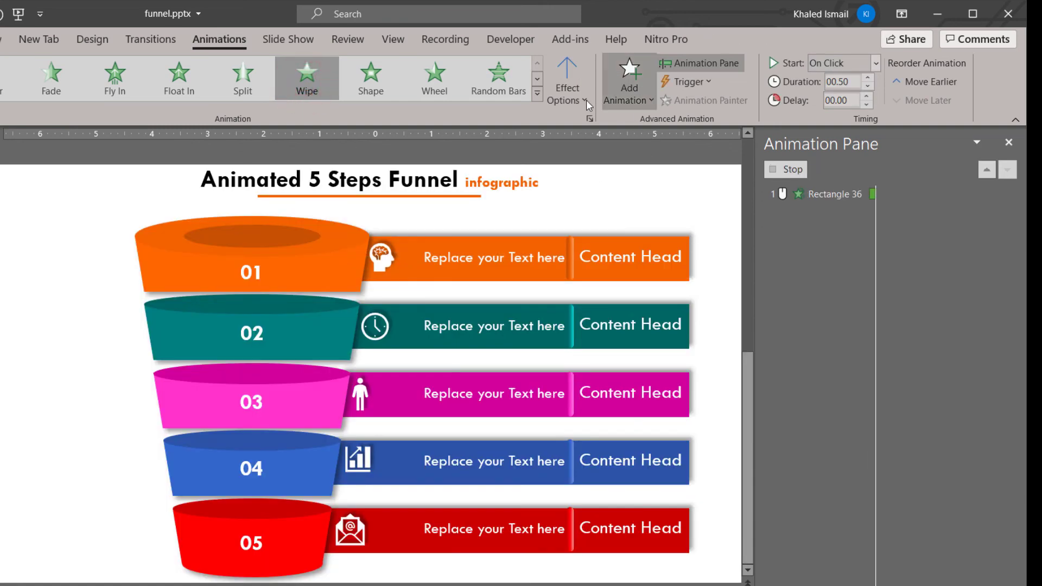
left_click(576, 99)
left_click(598, 192)
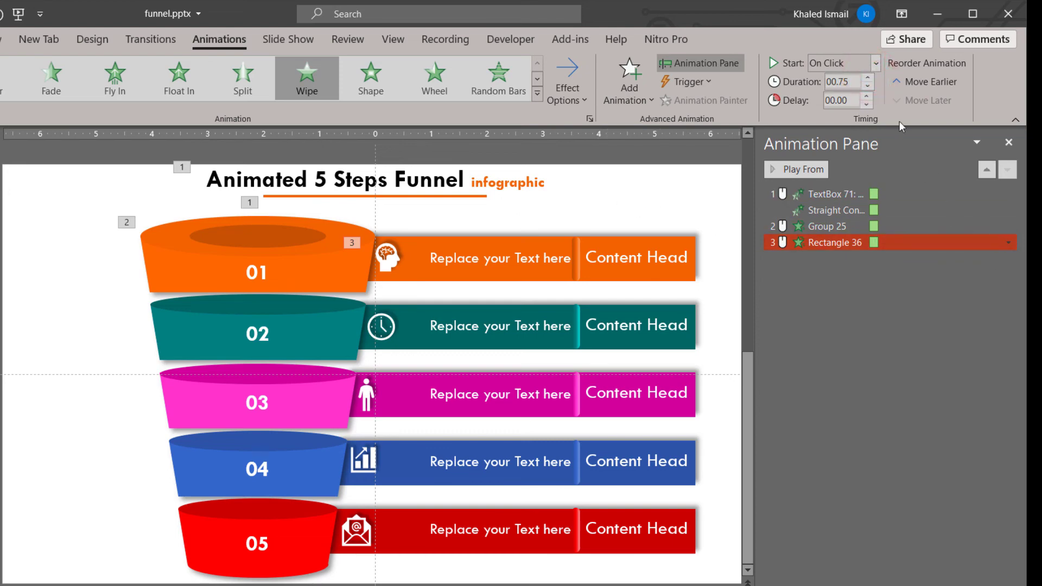
left_click(862, 64)
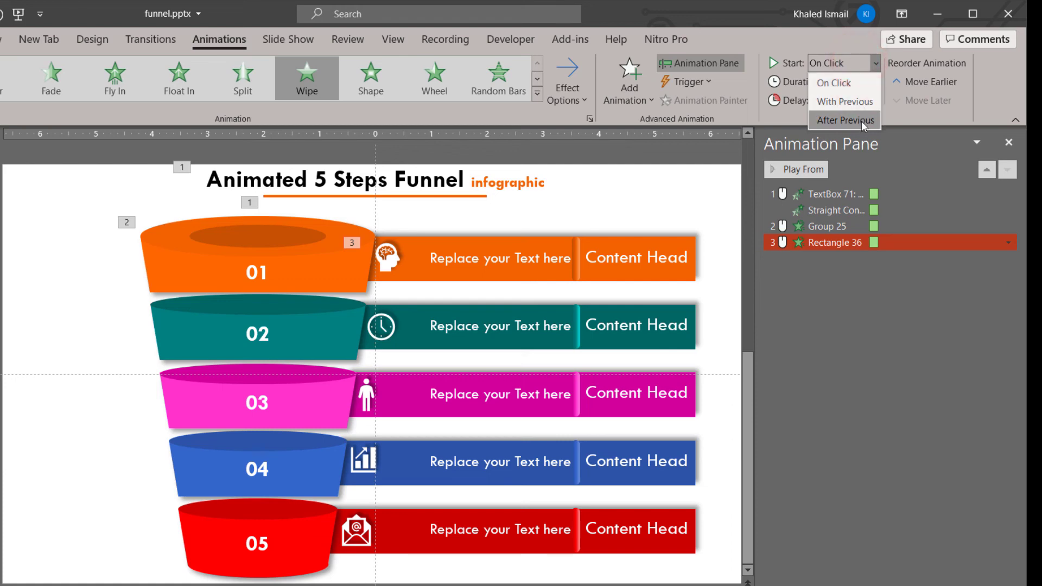
left_click(845, 120)
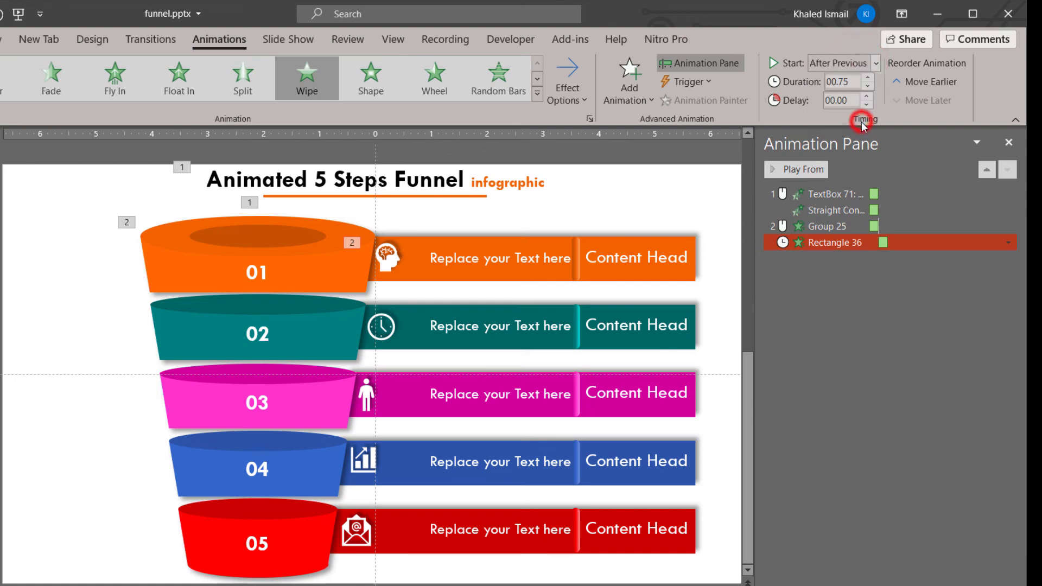
left_click(683, 261)
left_click(689, 270)
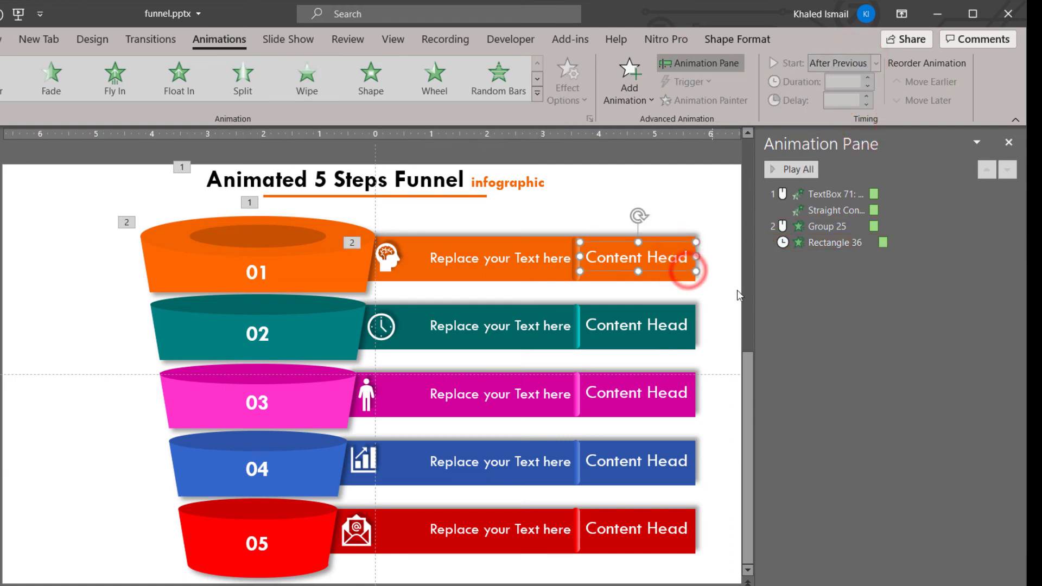
Make the row 01 Content Head box wipe in from the right after the previous animation.
left_click(305, 93)
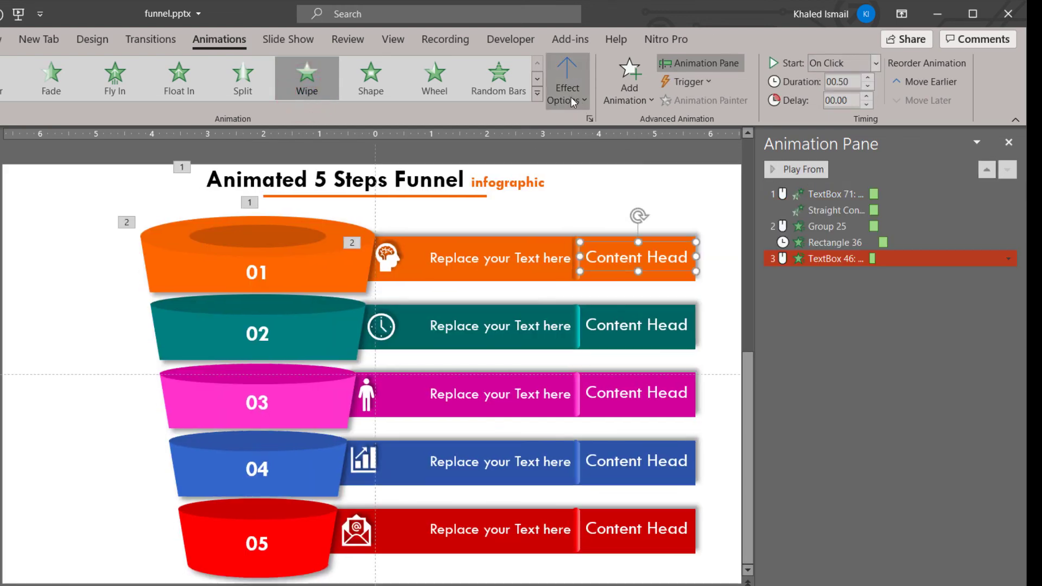
left_click(572, 97)
left_click(598, 229)
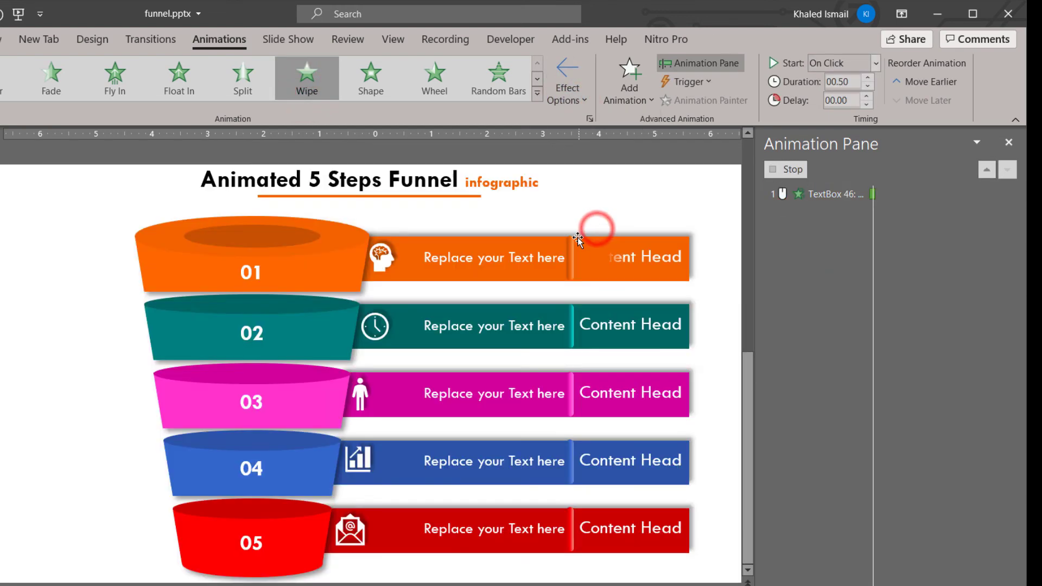
left_click(857, 64)
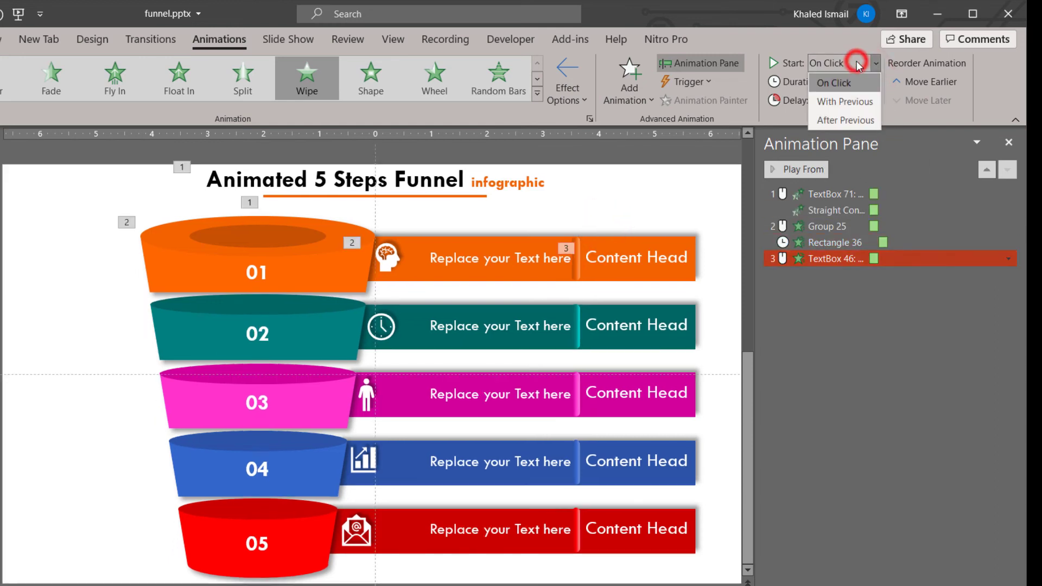
left_click(859, 121)
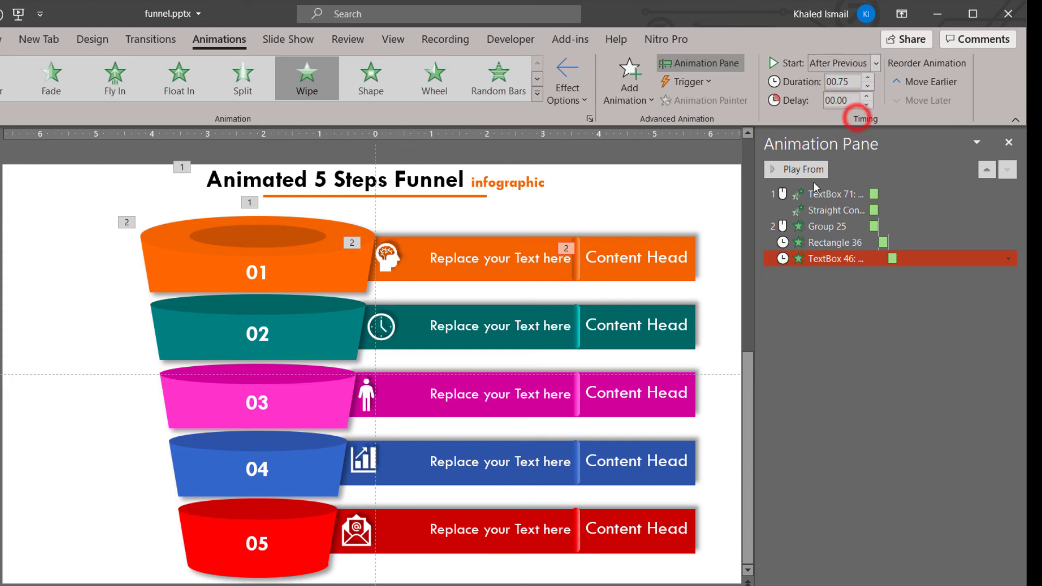
Give the thin divider a horizontal Split entrance that starts after the previous animation.
left_click(579, 268)
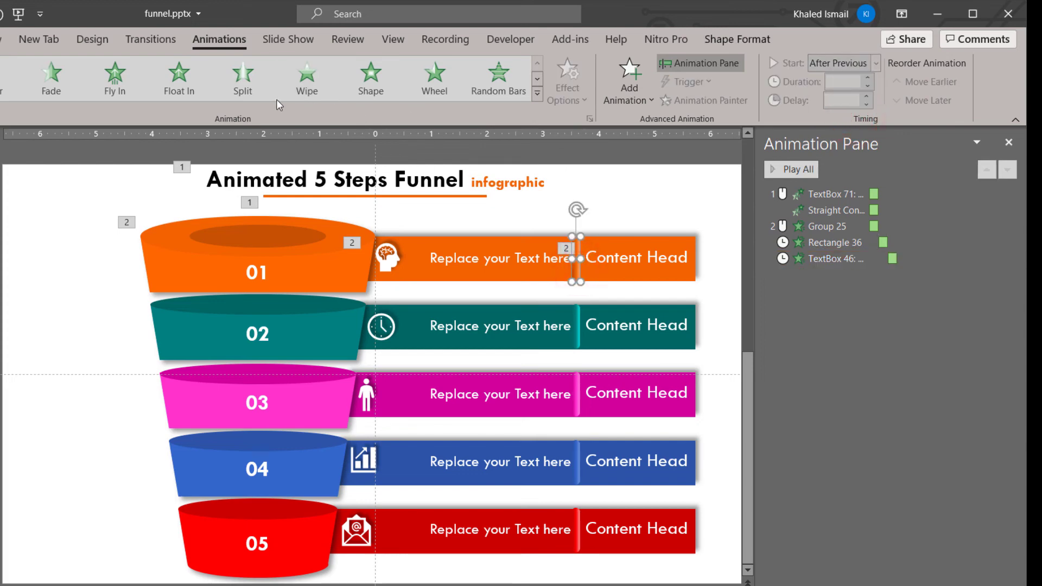
left_click(244, 87)
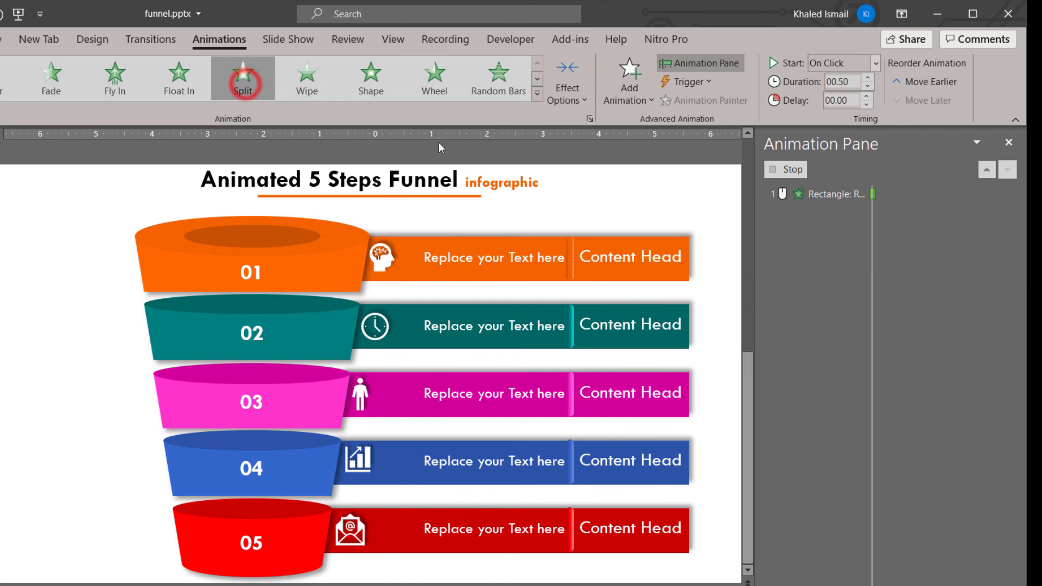
left_click(573, 96)
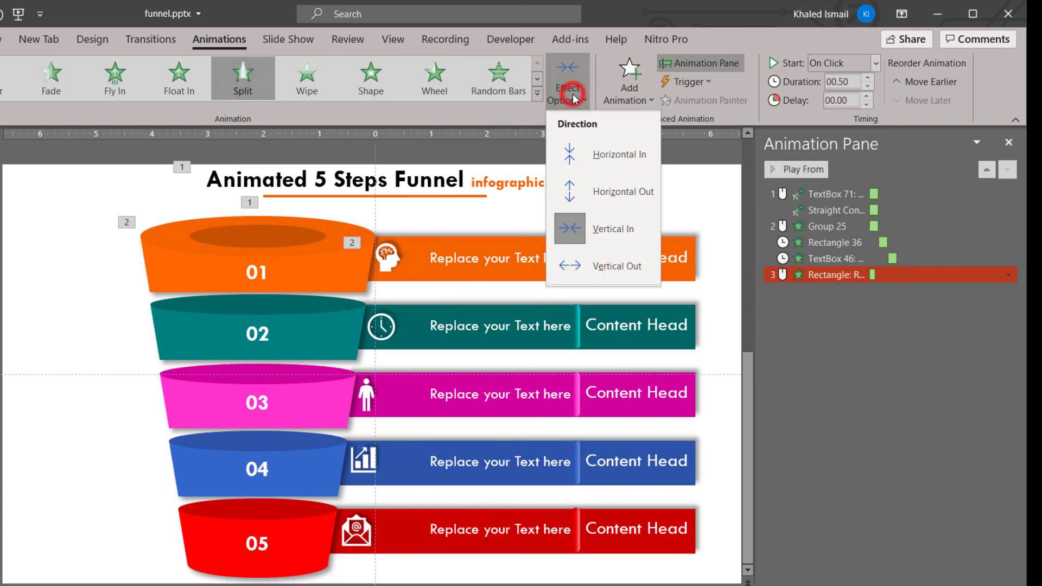
left_click(571, 165)
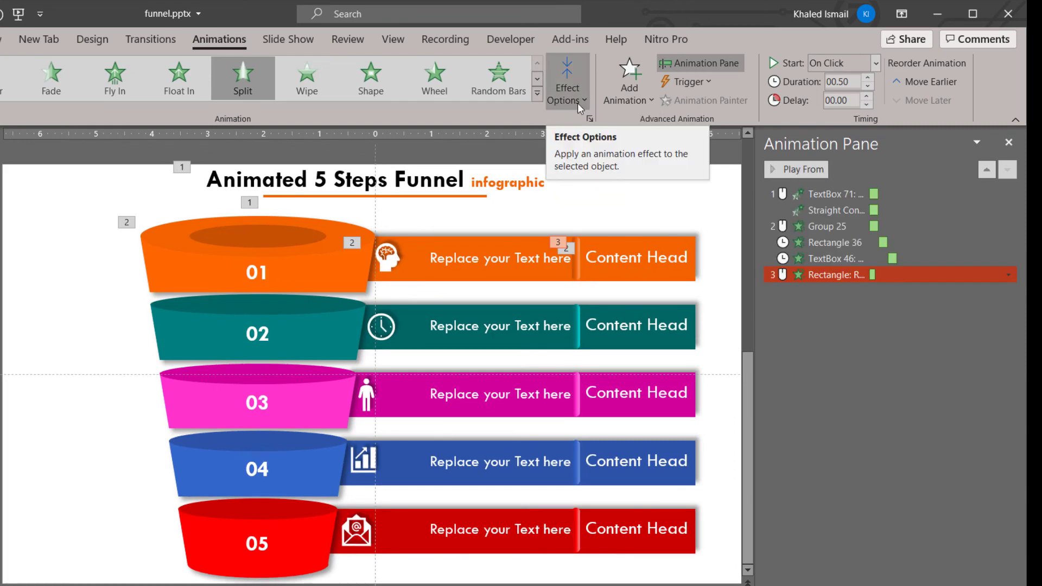
left_click(1009, 275)
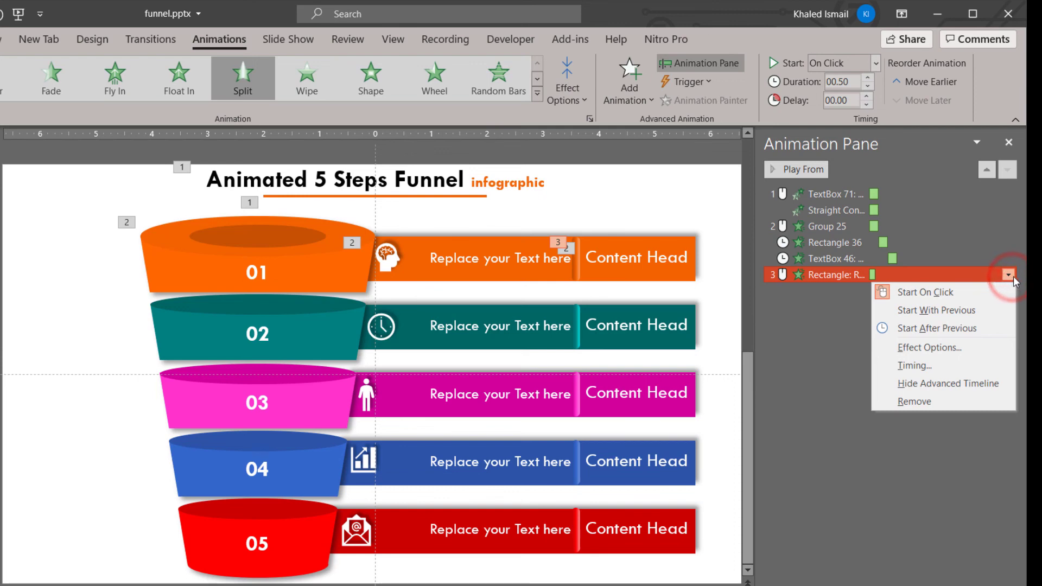
left_click(970, 329)
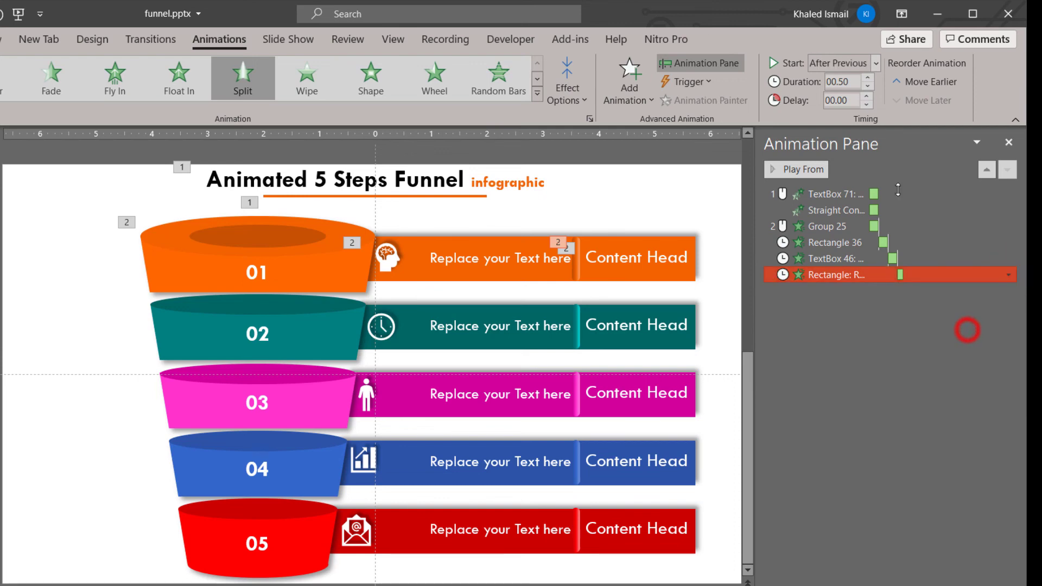
left_click(912, 259, "shift")
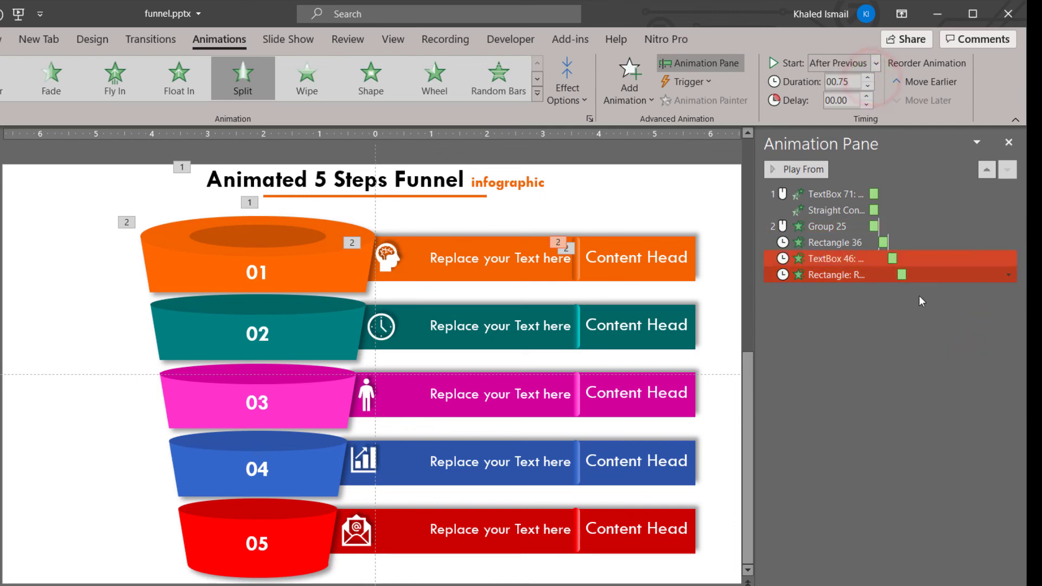
left_click(926, 368)
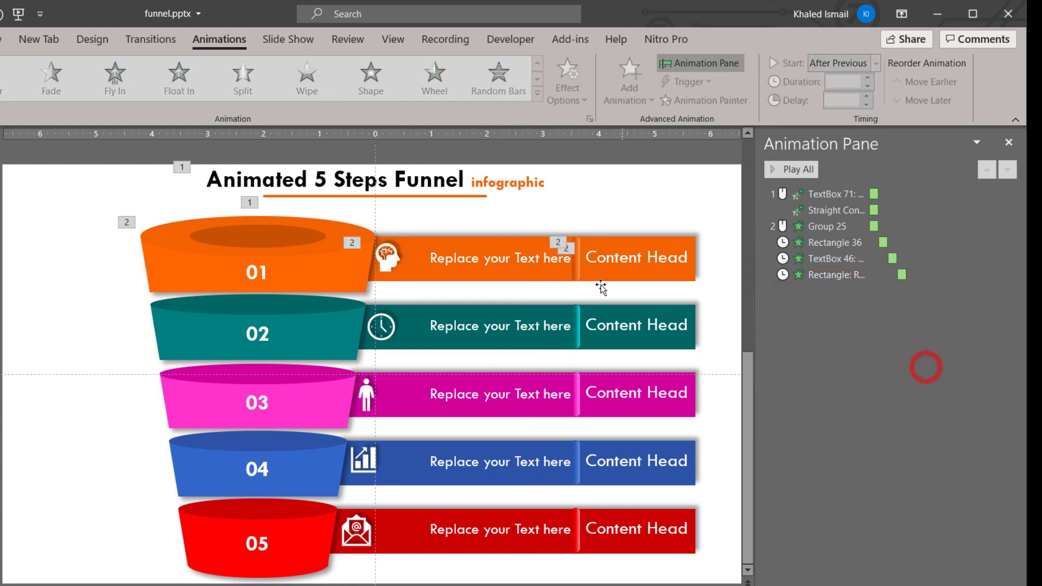
left_click(547, 261)
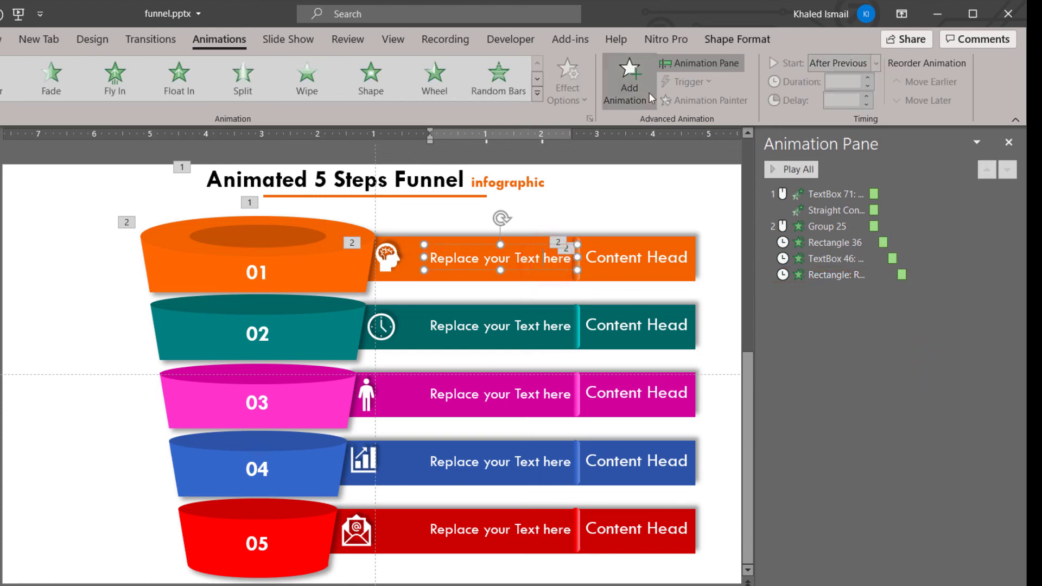
Add the Peek In entrance effect to row 01's 'Replace your Text here' box.
left_click(633, 95)
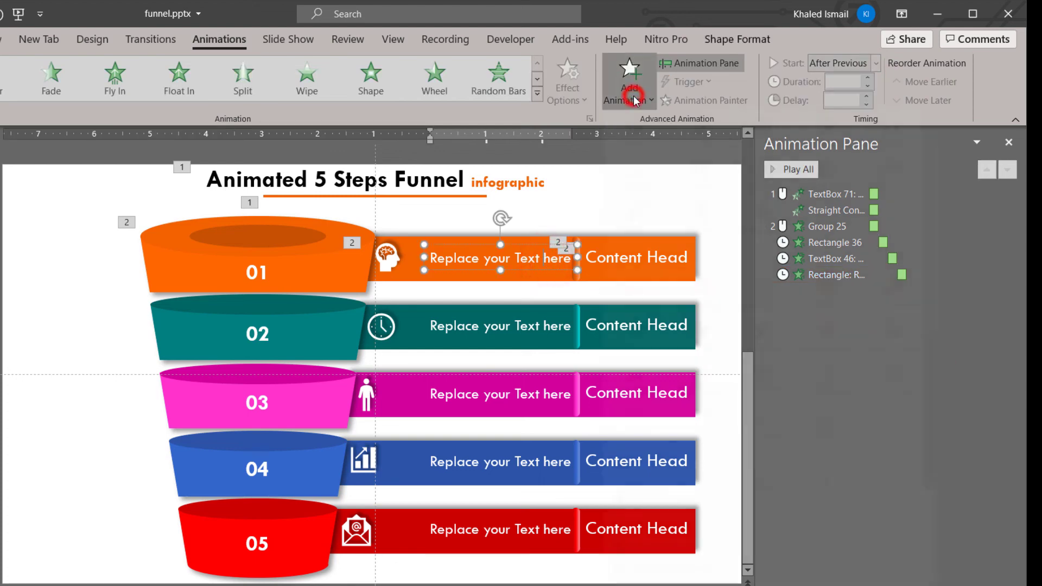
scroll(689, 245, "down", 3)
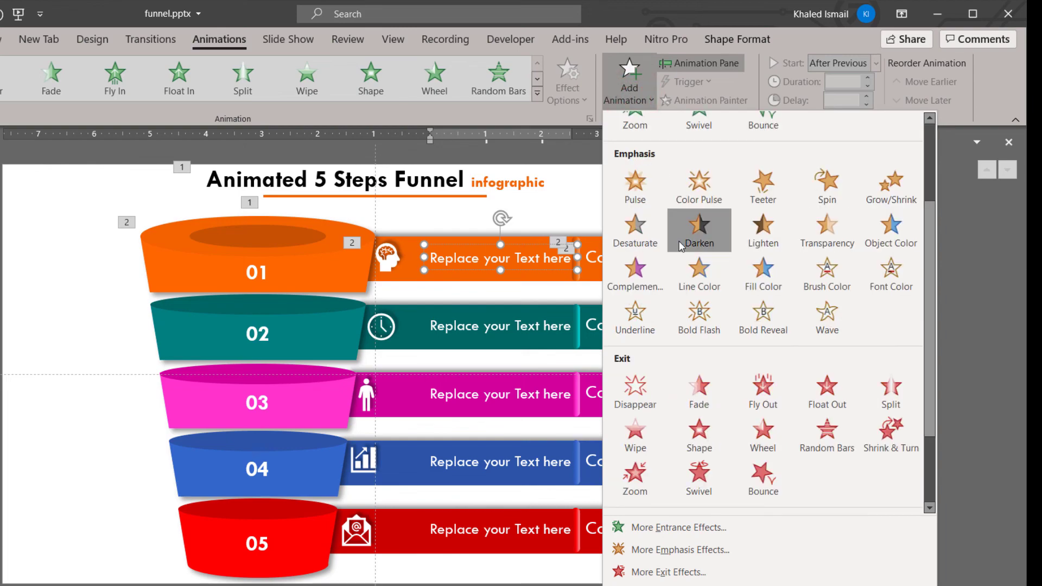
left_click(678, 527)
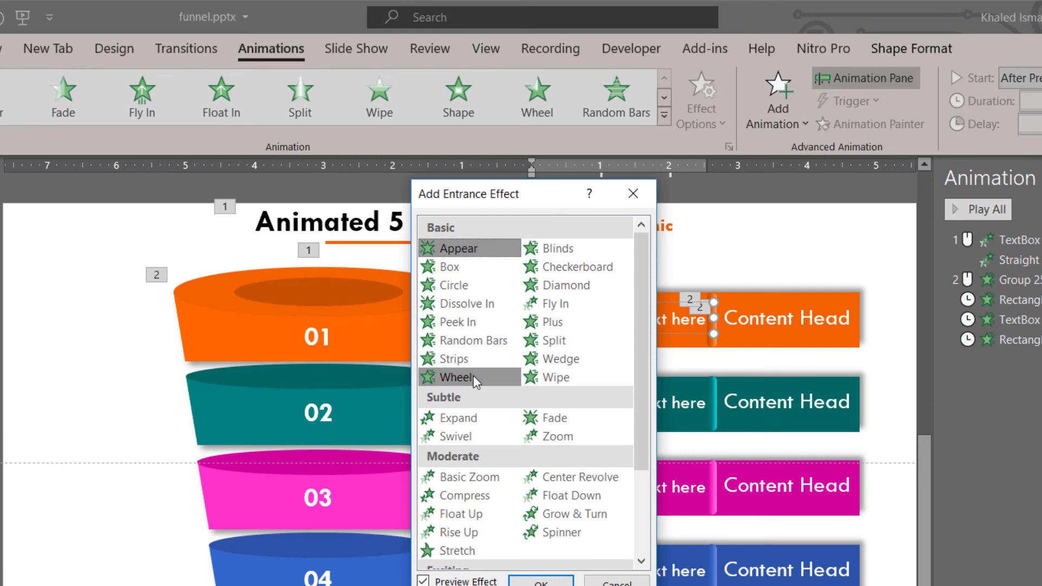
scroll(474, 376, "down", 1)
left_click(473, 379)
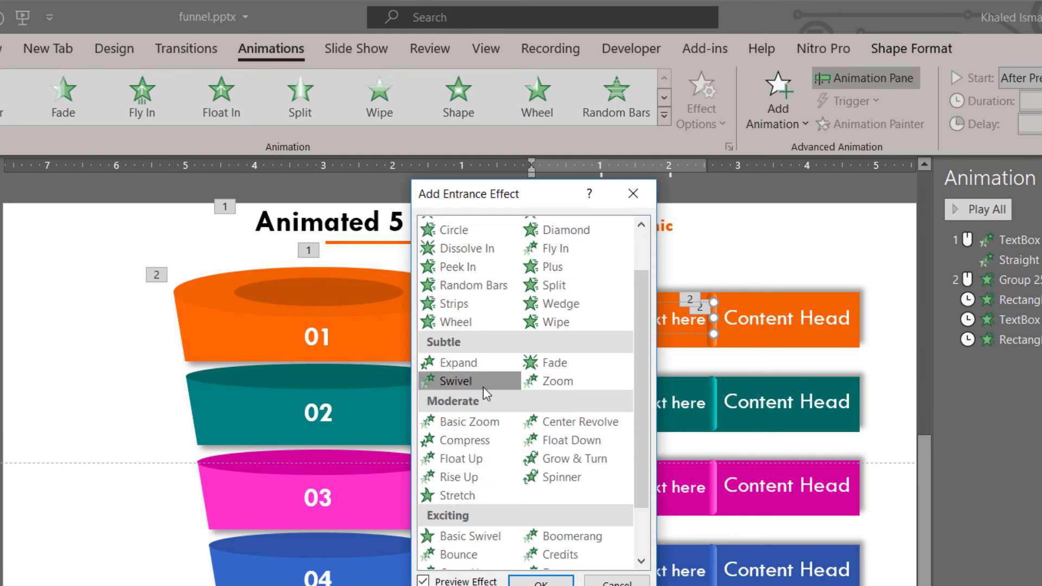
left_click(472, 267)
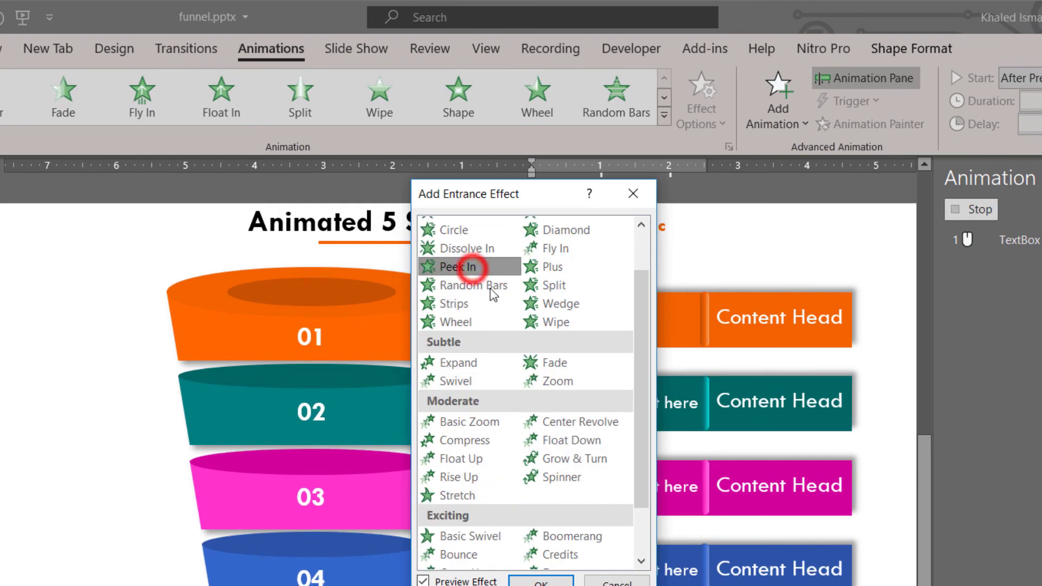
left_click(541, 581)
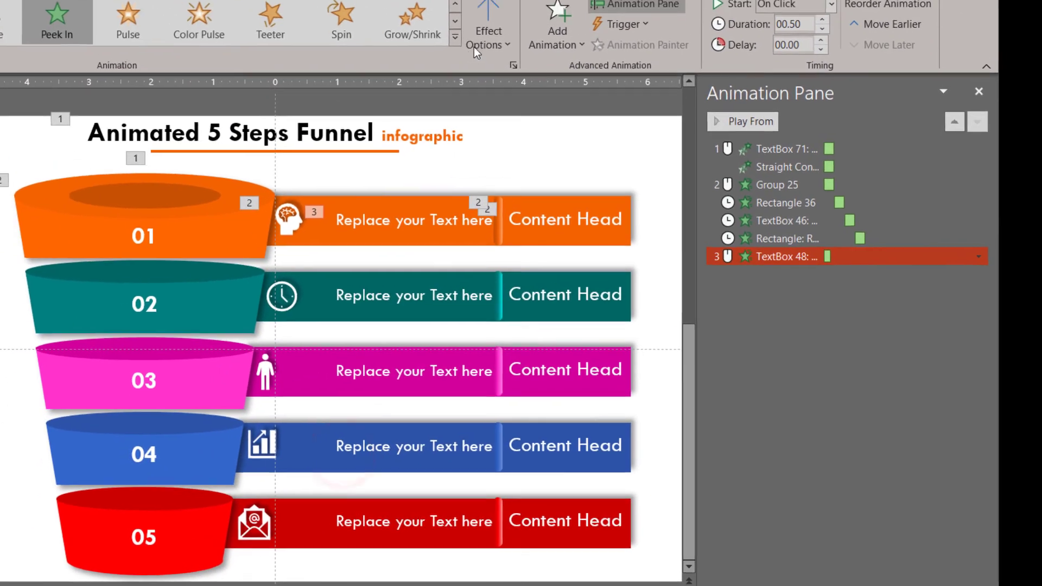
Make the text peek in from the right over 0.75 seconds, starting after the previous animation.
left_click(489, 48)
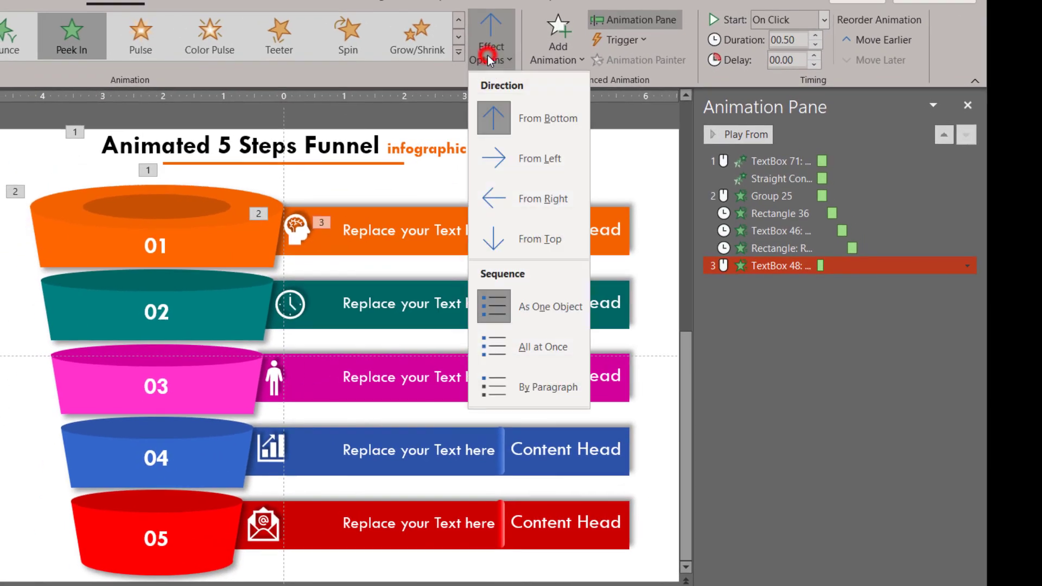
left_click(513, 160)
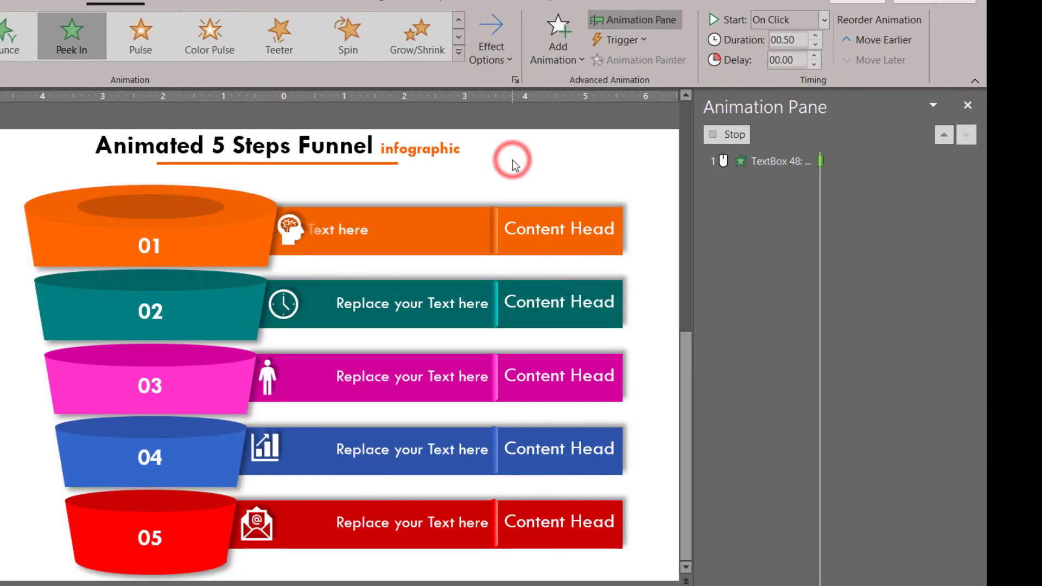
left_click(490, 58)
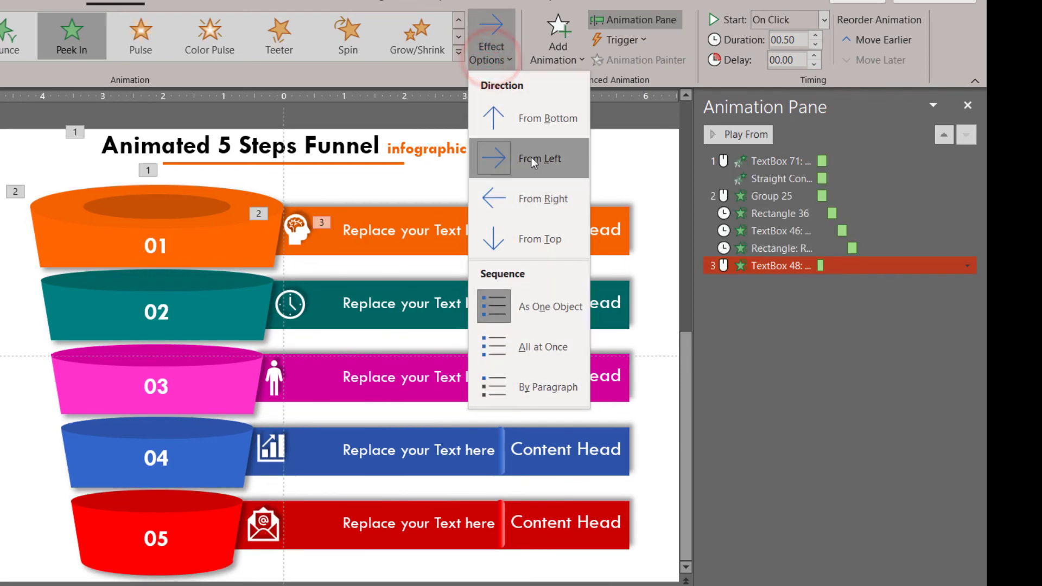
left_click(531, 208)
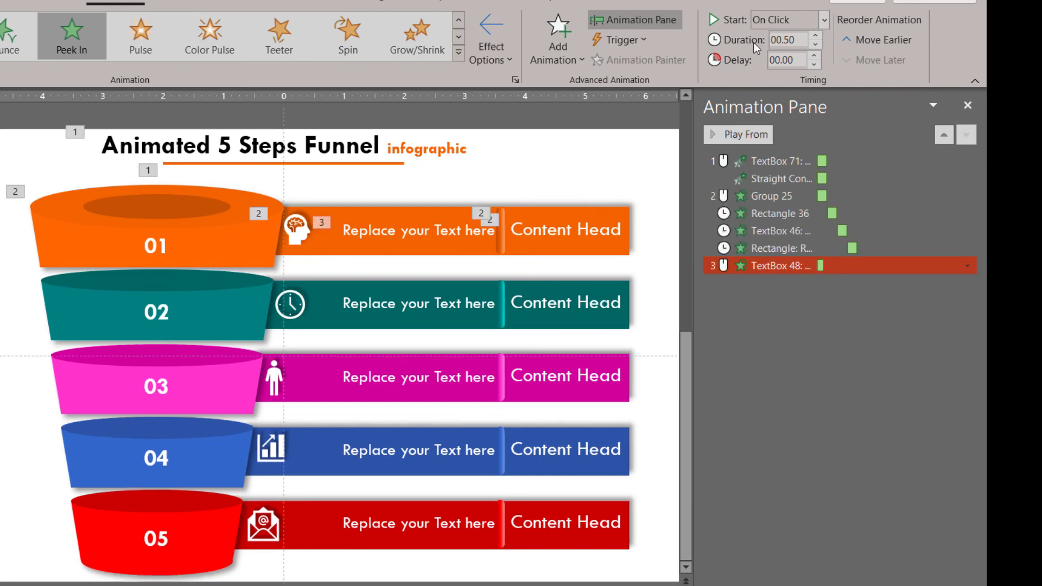
left_click(817, 37)
left_click(960, 261)
left_click(969, 266)
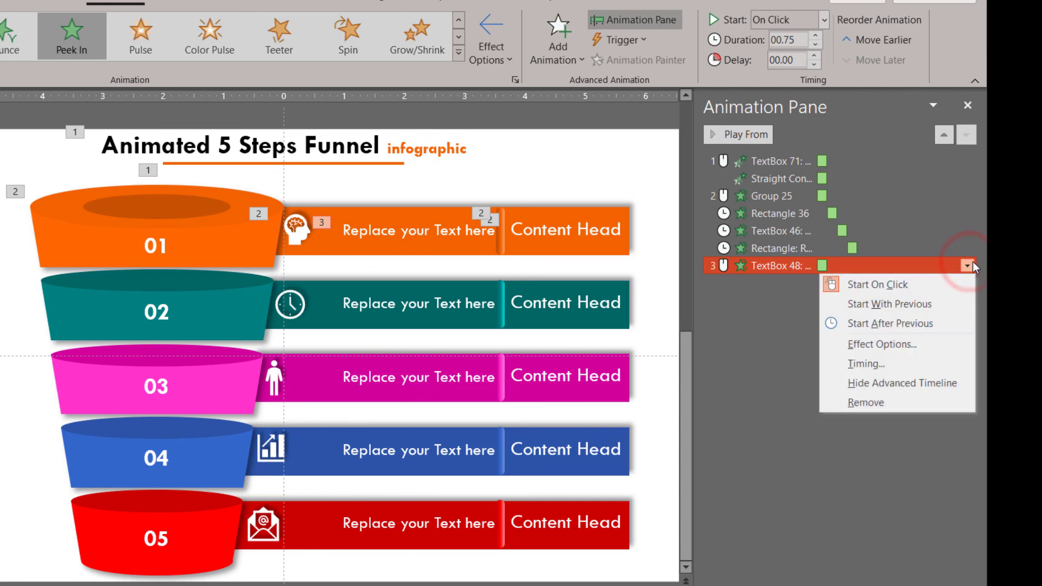
left_click(912, 324)
left_click(784, 391)
Give the brain icon a 0.75-second Wipe from the right after the previous animation, then preview the slide show.
left_click(266, 247)
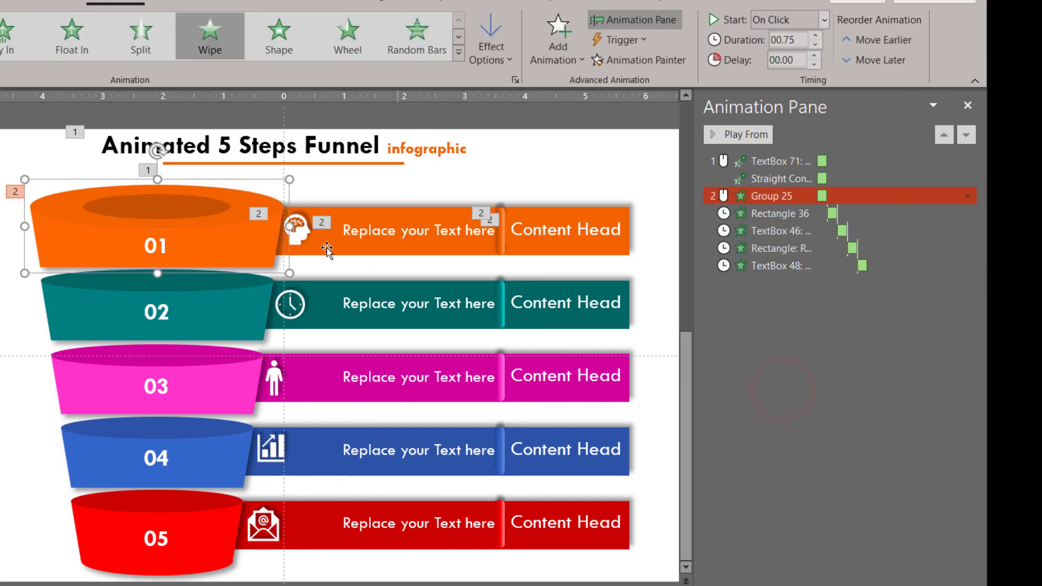
left_click(307, 237)
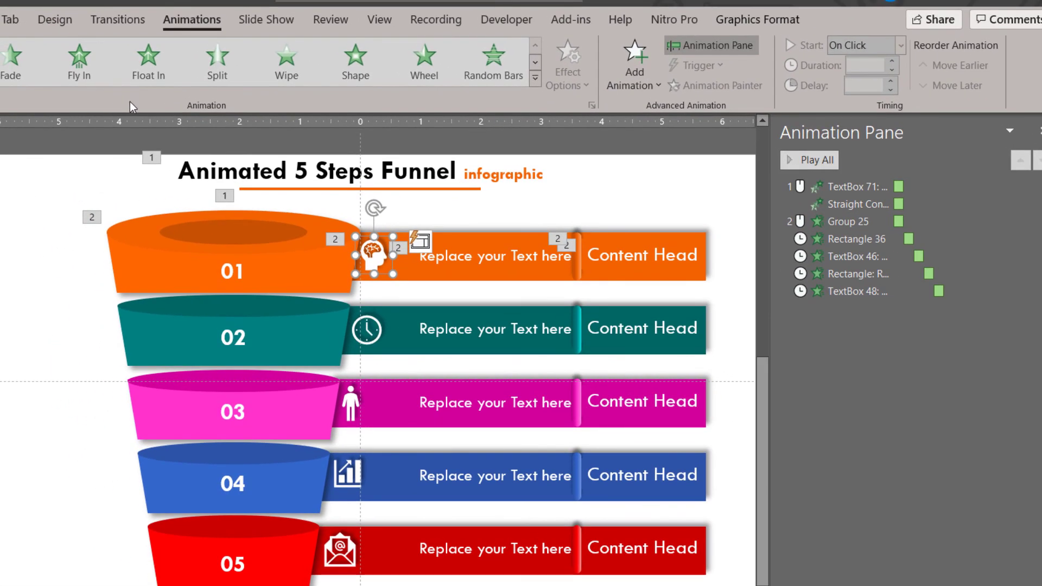
left_click(289, 64)
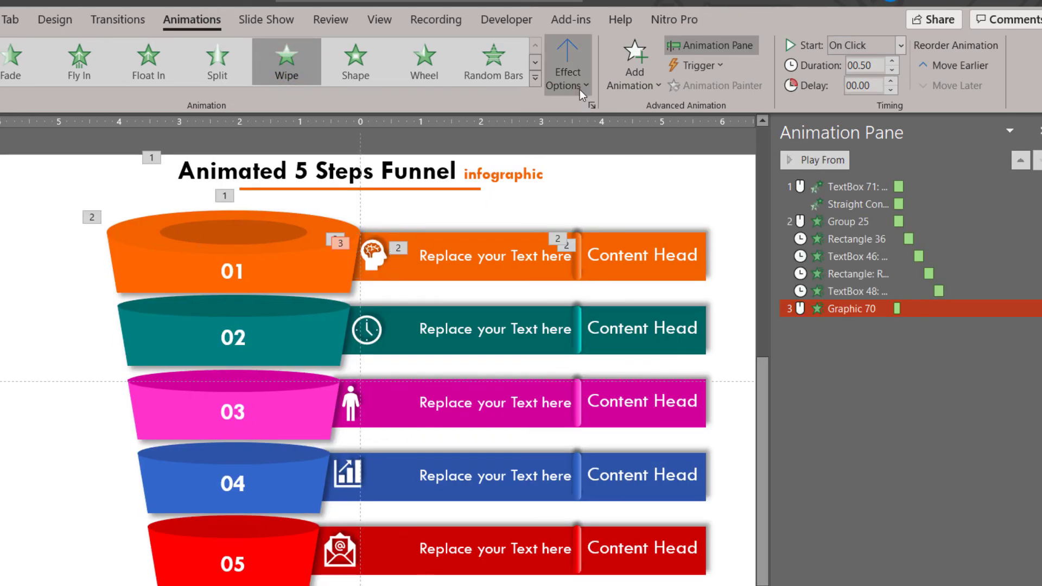
left_click(580, 90)
left_click(591, 228)
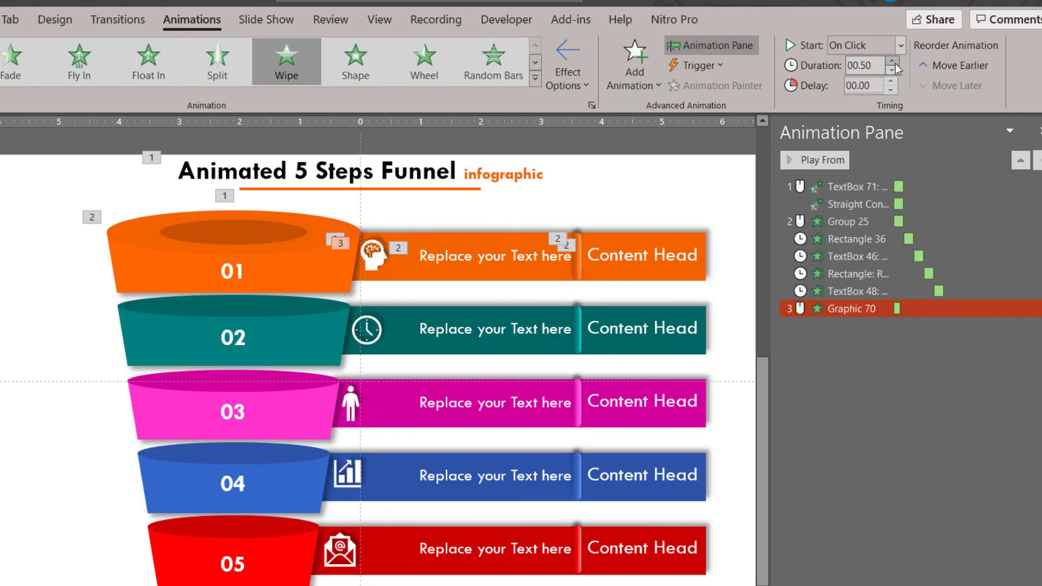
left_click(892, 61)
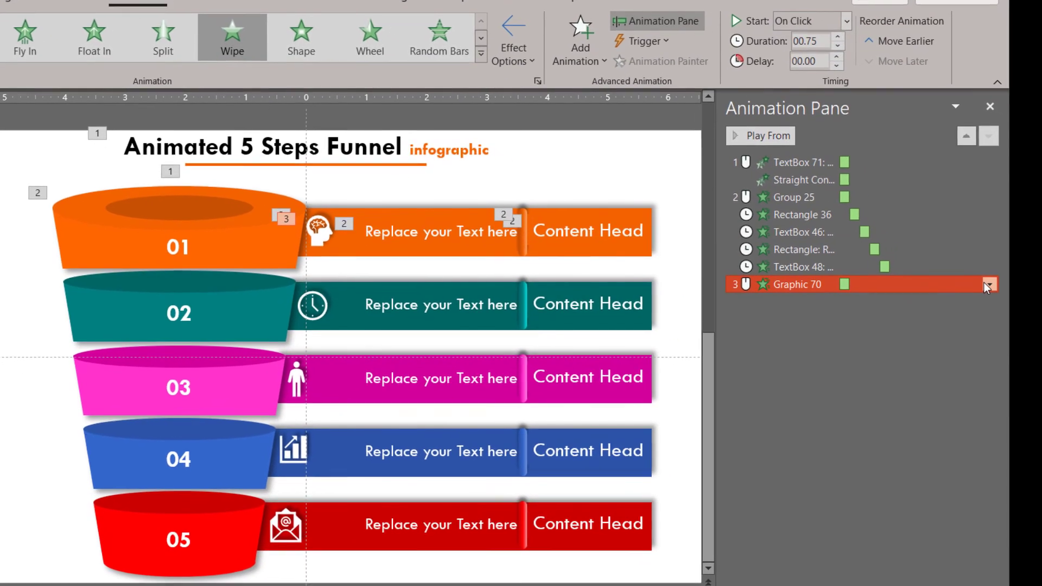
left_click(986, 285)
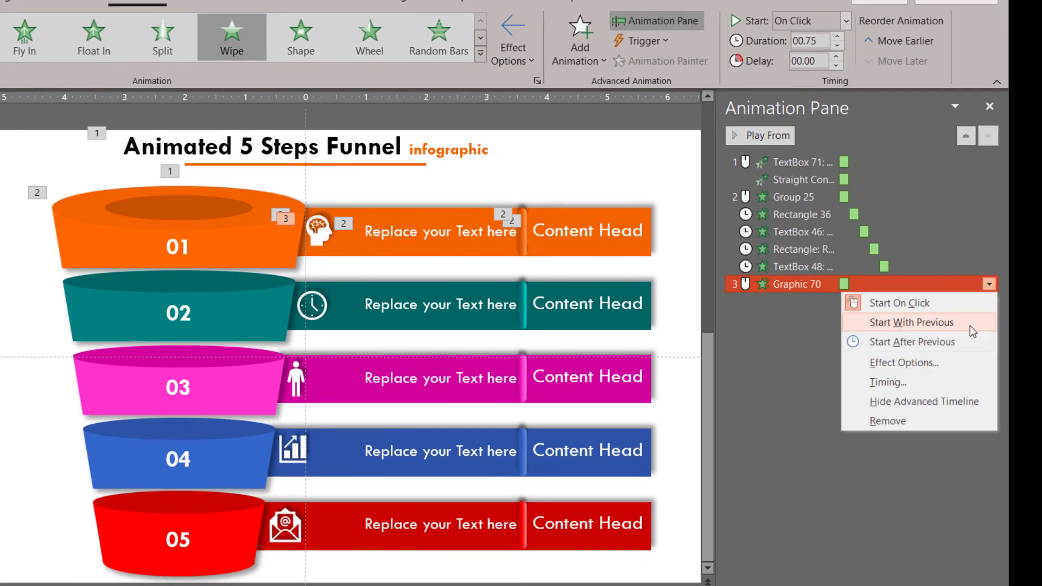
left_click(941, 343)
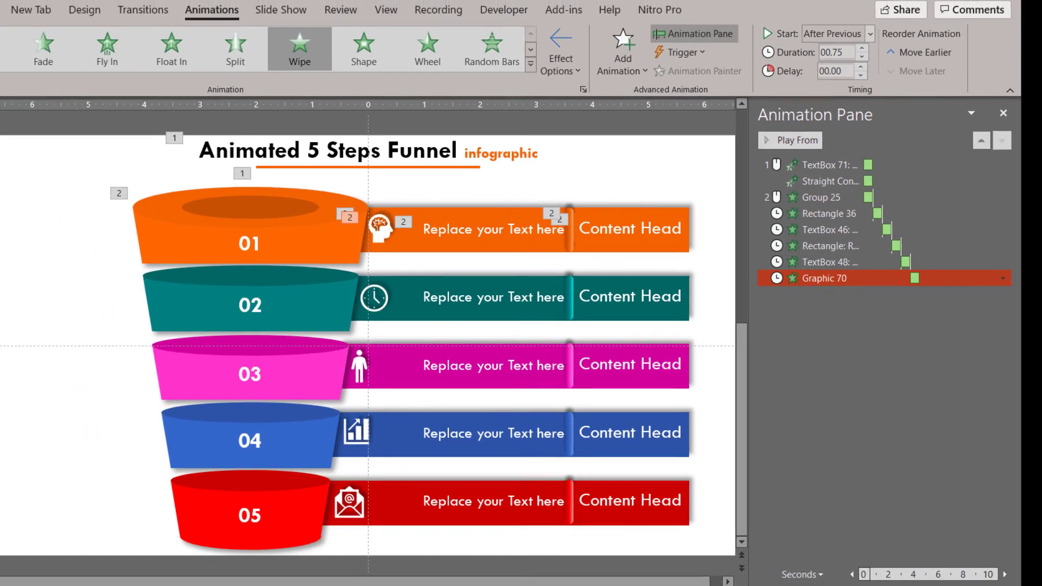
left_click(876, 554)
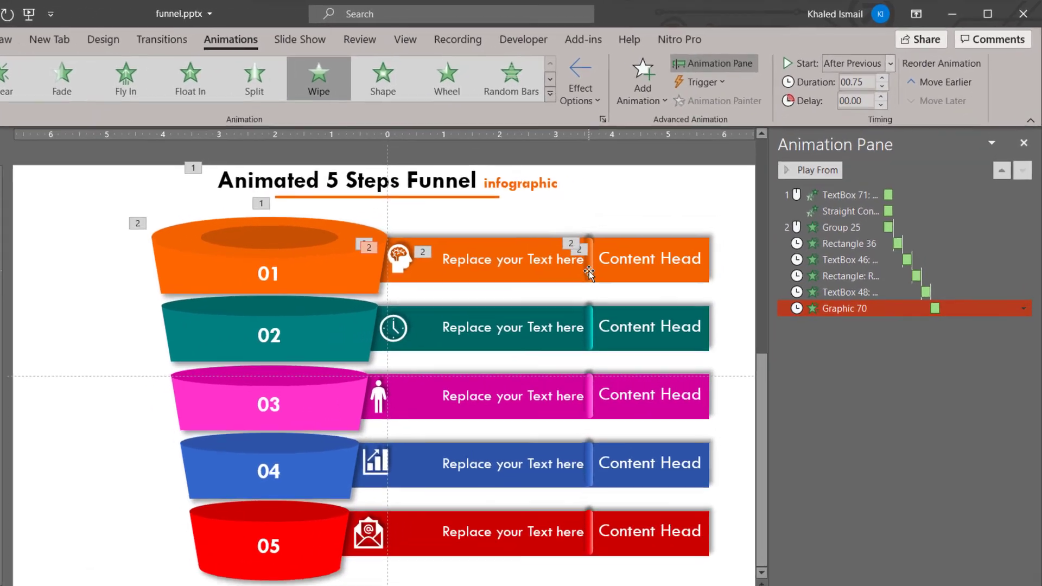
Select all five thin divider strips, from the orange row down to the red row.
left_click(648, 238)
left_click(569, 348, "shift")
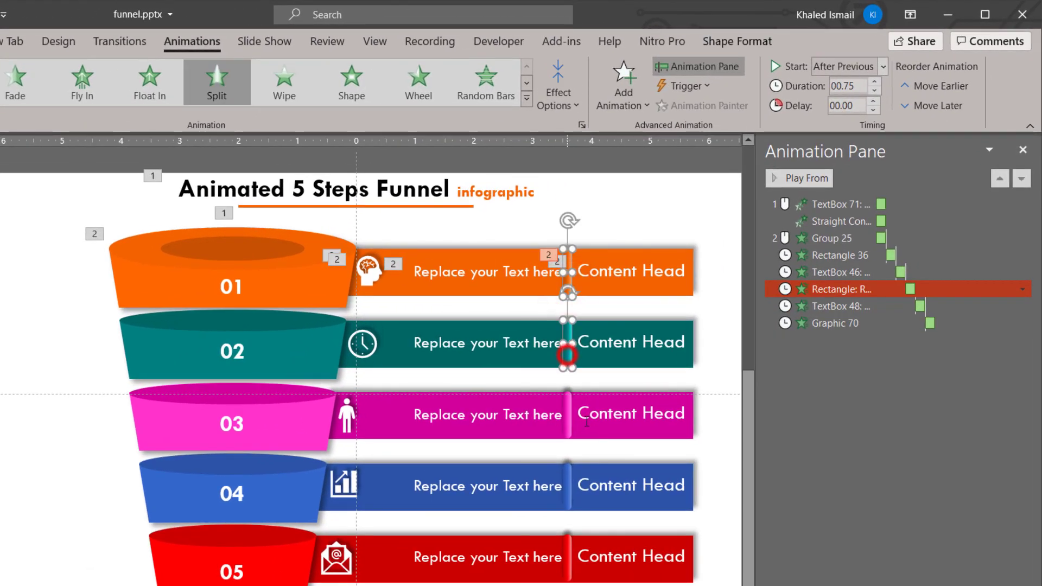
left_click(569, 421, "shift")
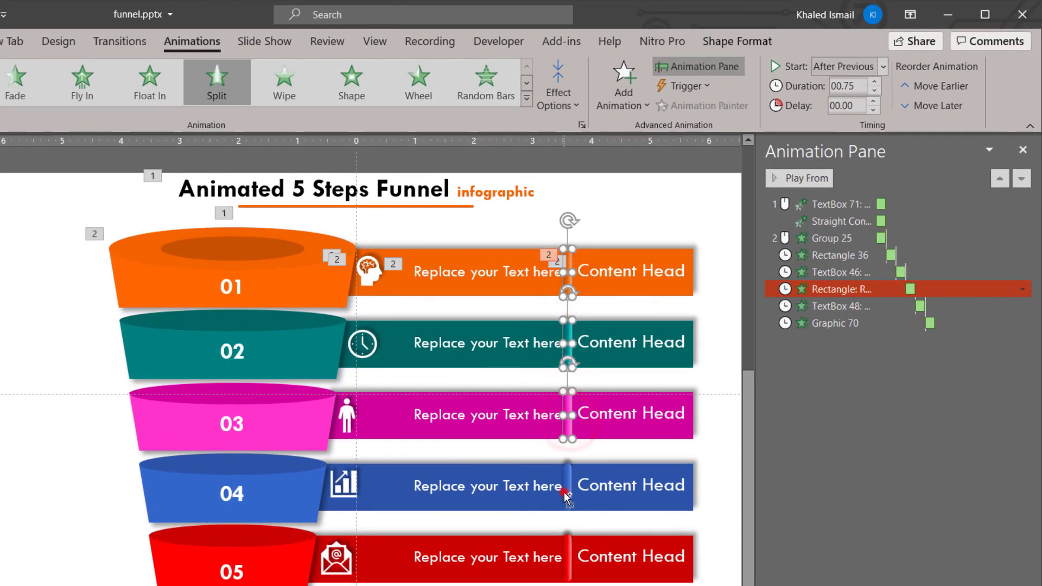
left_click(566, 491, "shift")
left_click(567, 556, "shift")
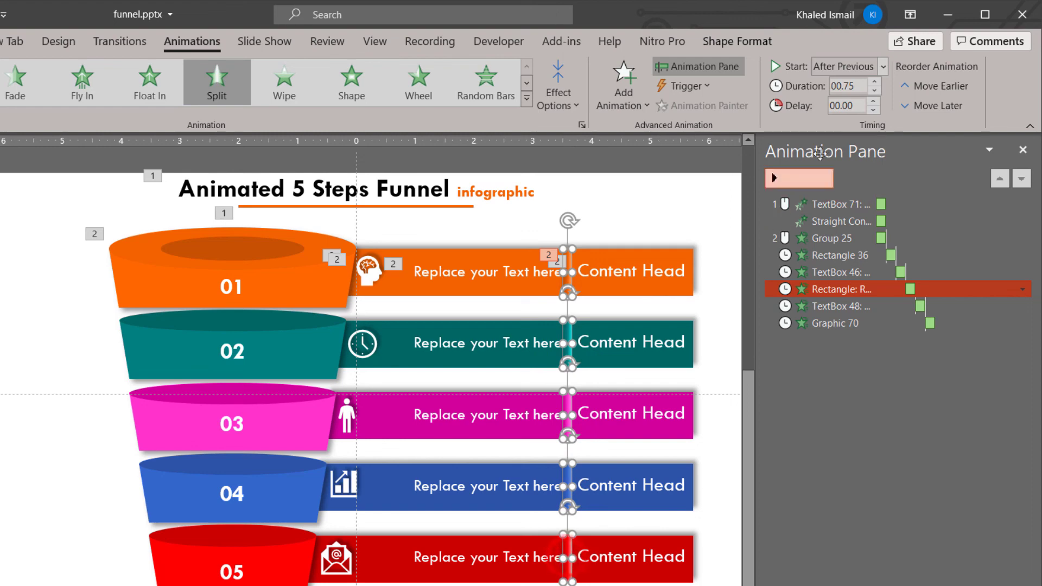
left_click(729, 42)
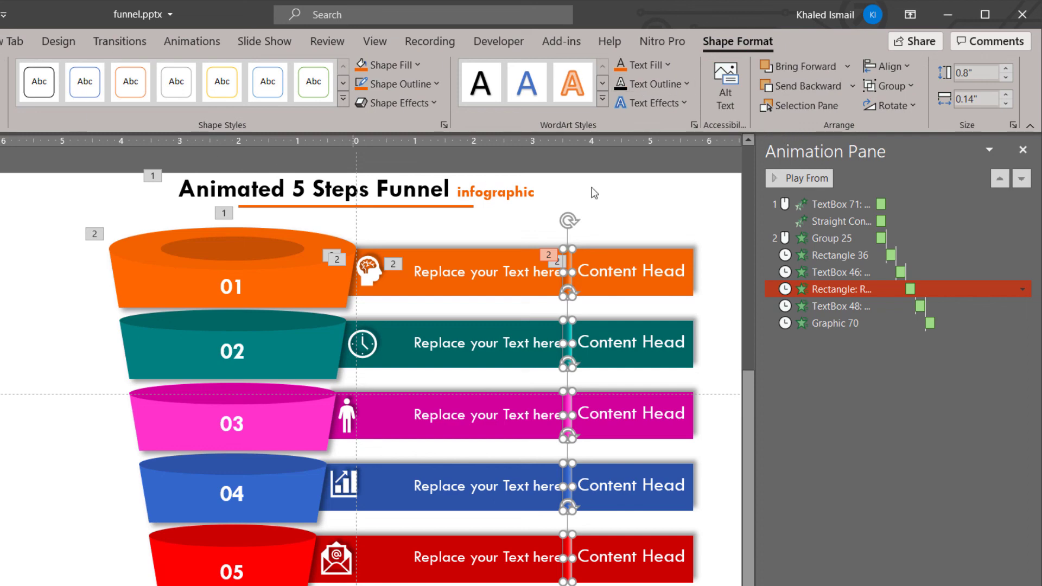
Give the dividers an outer shadow at 4 pt distance and close the Format Shape pane.
right_click(570, 279)
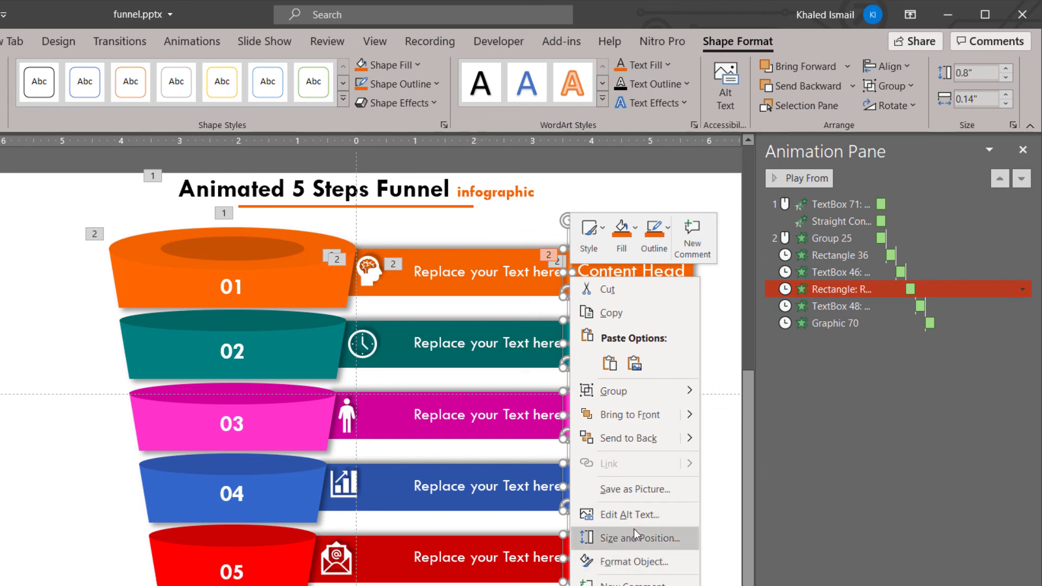
left_click(639, 563)
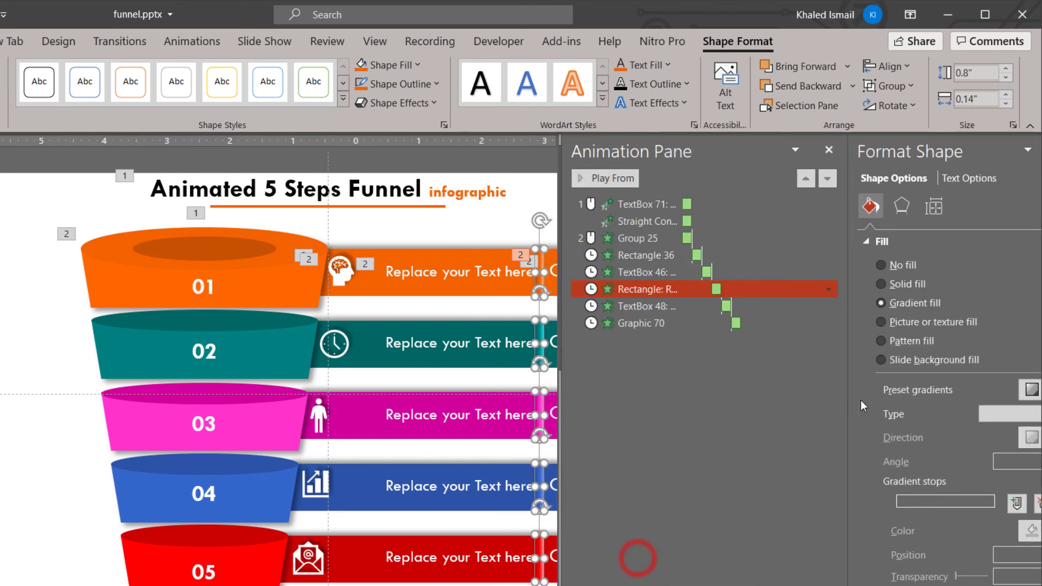
left_click(875, 208)
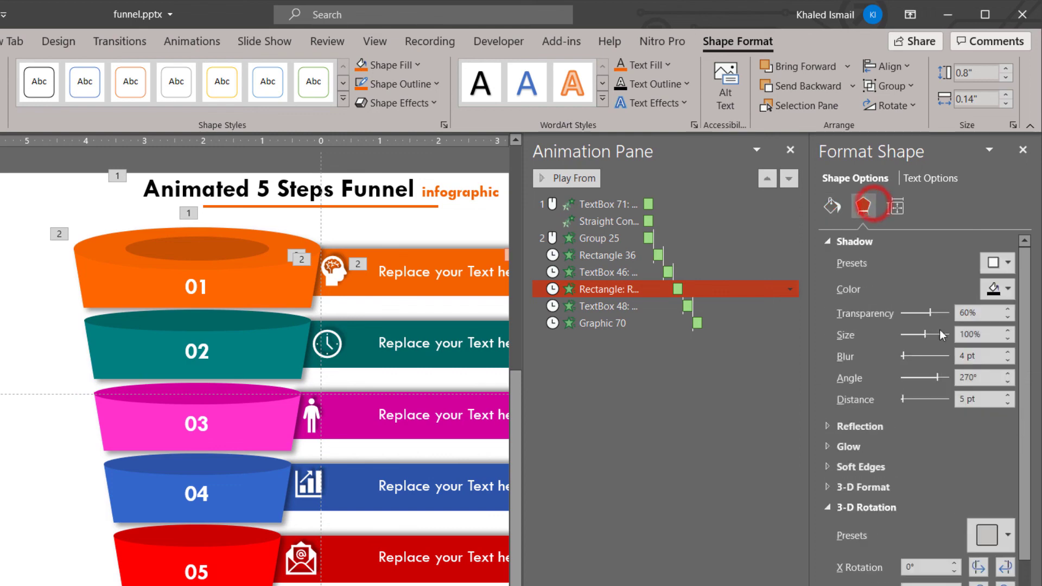
left_click(1001, 265)
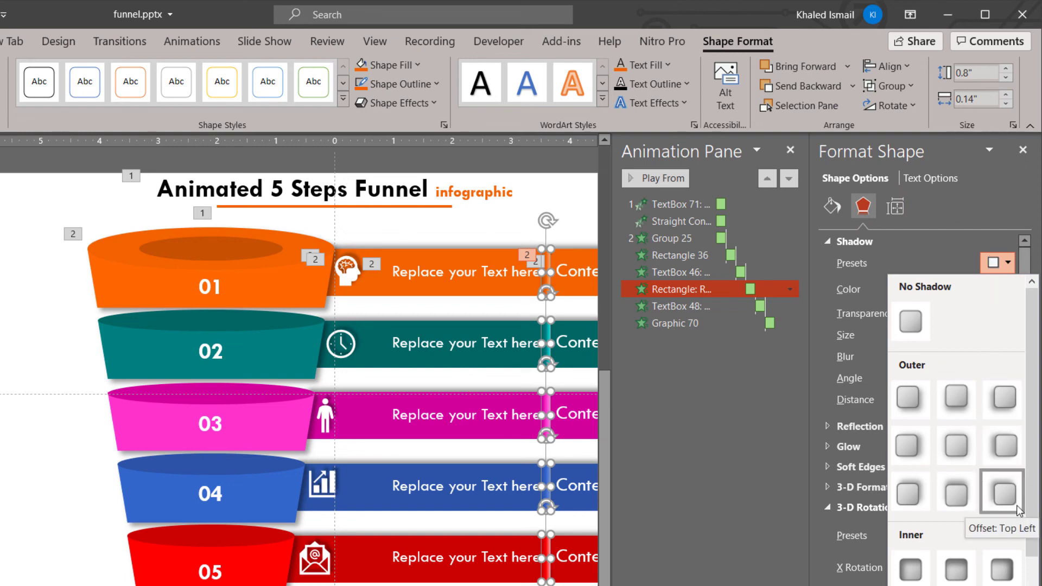
left_click(1013, 456)
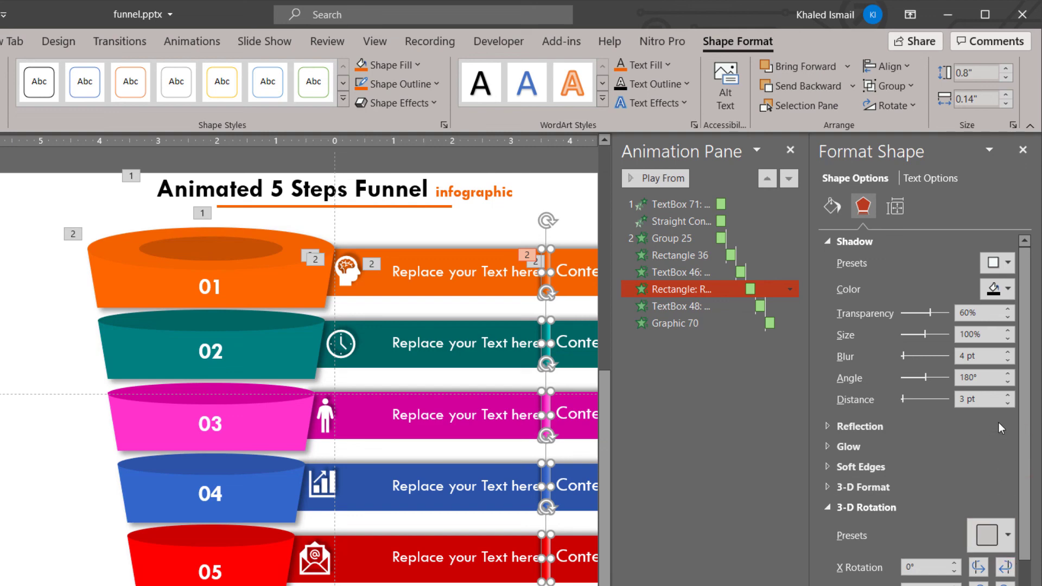
left_click(1007, 398)
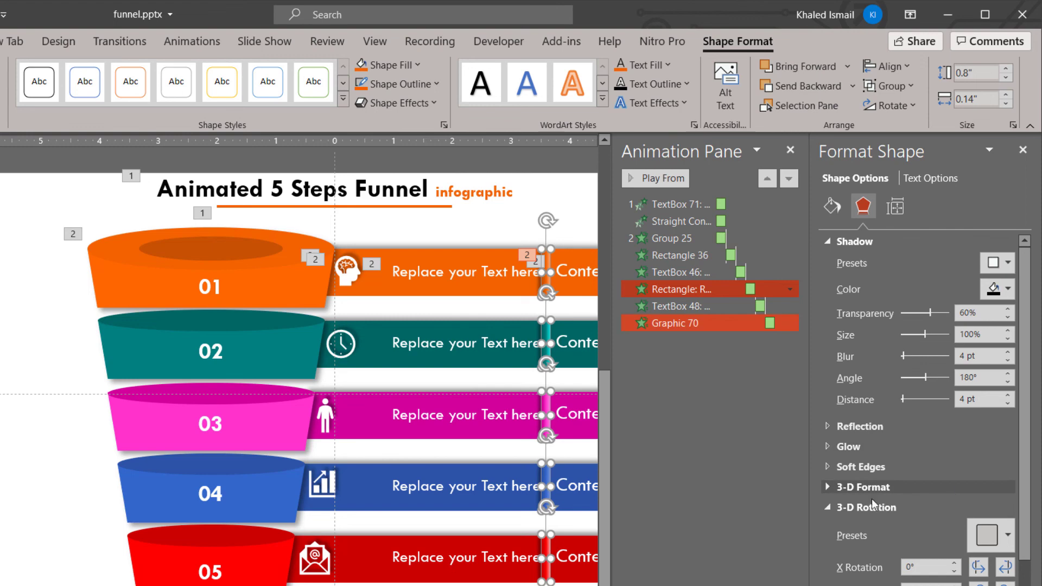
left_click(1023, 151)
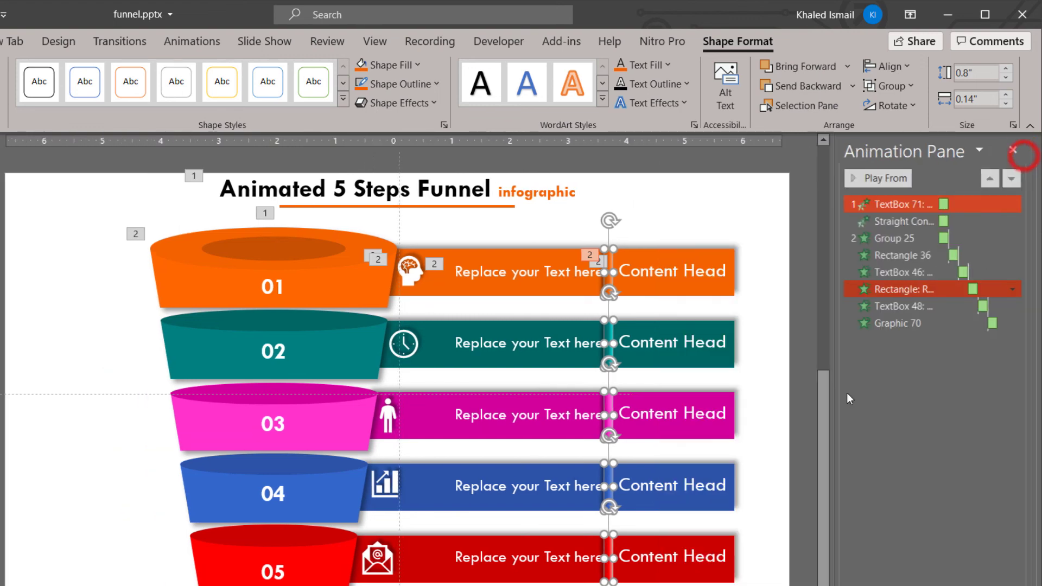
Copy row 01's animations onto teal row 02's funnel, banner, Content Head, divider, text and clock icon.
left_click(810, 409)
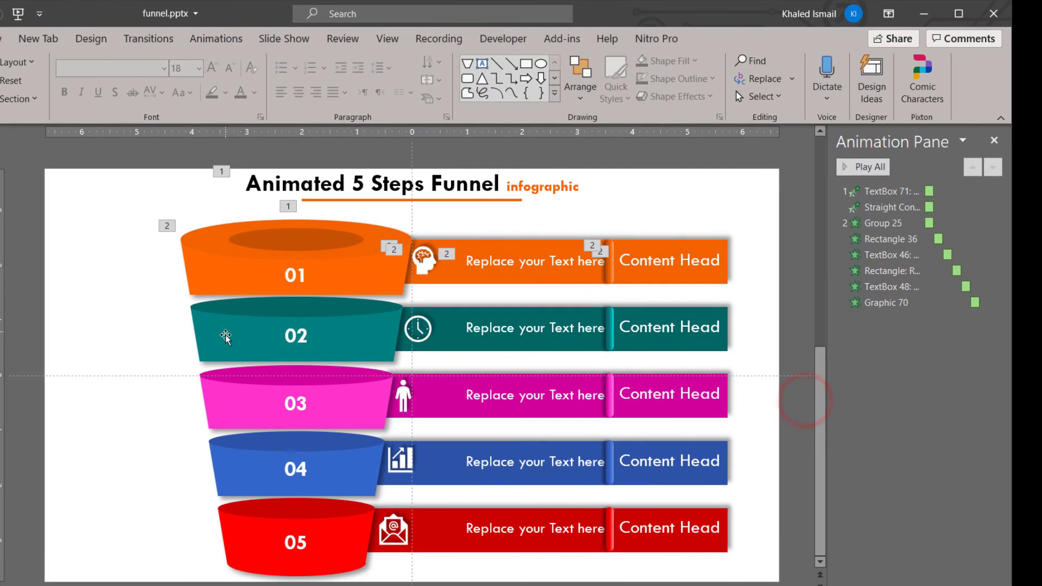
left_click(217, 271)
left_click(216, 38)
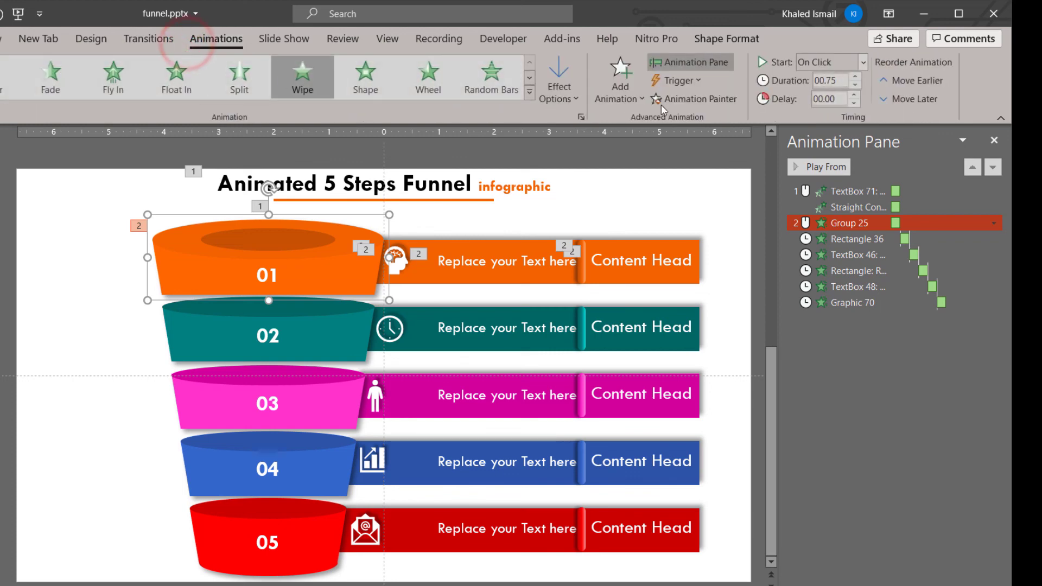
left_click(673, 101)
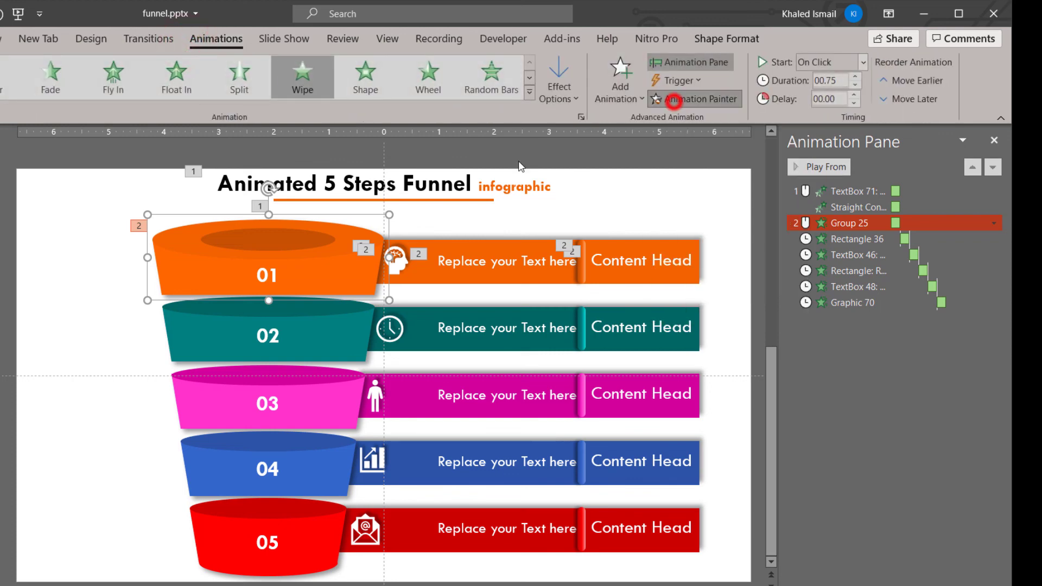
left_click(332, 319)
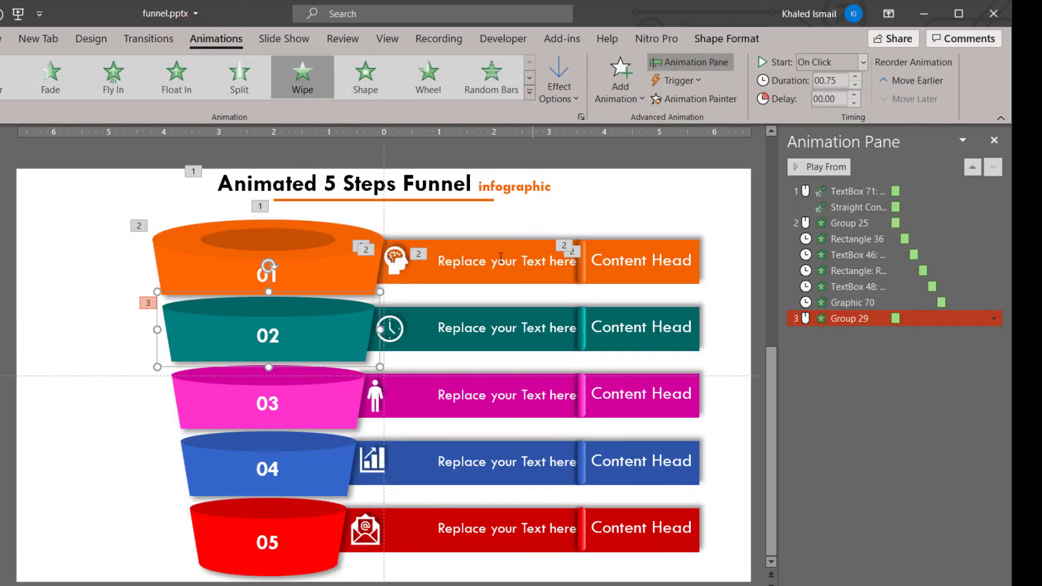
left_click(425, 277)
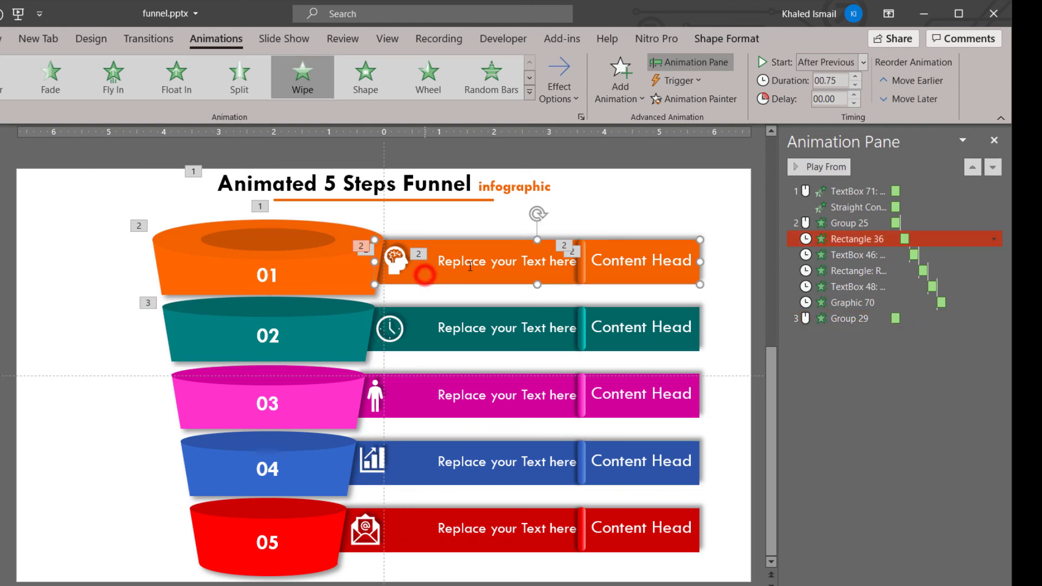
left_click(698, 98)
left_click(432, 340)
left_click(640, 260)
left_click(695, 99)
left_click(641, 327)
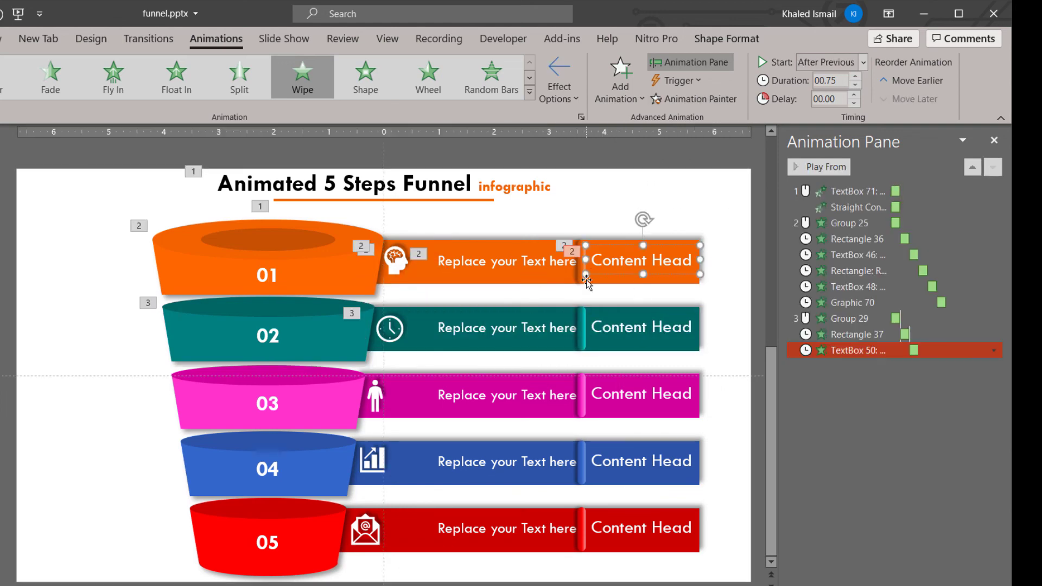
left_click(584, 275)
left_click(582, 329)
left_click(521, 329)
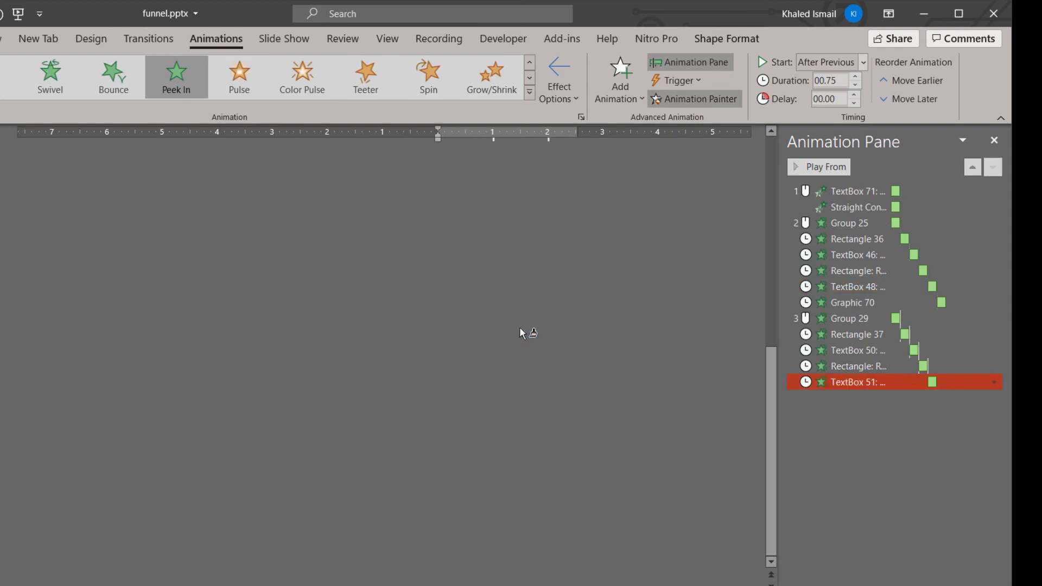
left_click(396, 260)
left_click(389, 329)
left_click(338, 335)
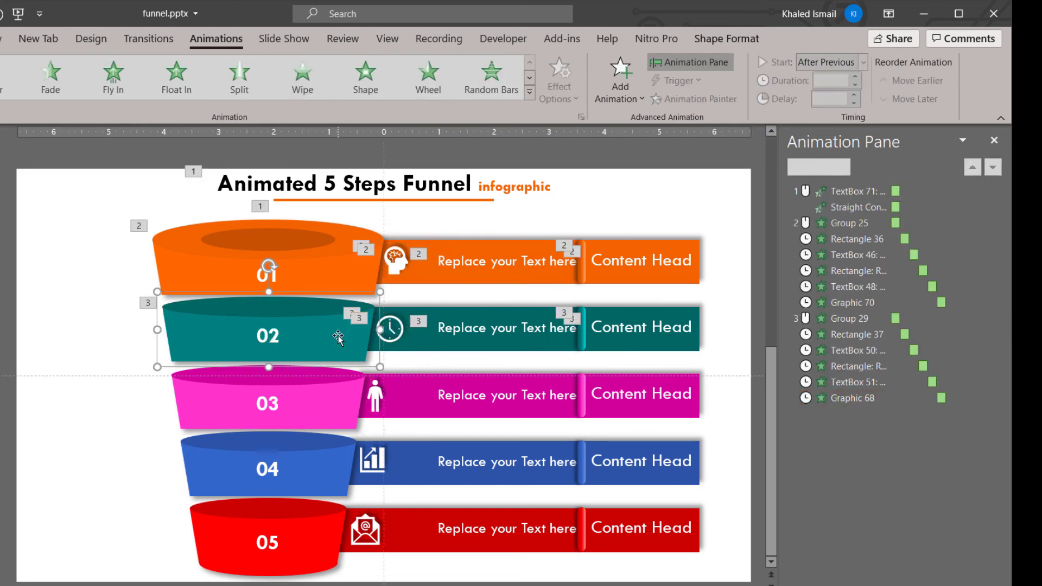
Copy the animations onto pink row 03's funnel, banner, Content Head, divider, text and chart icon.
key("alt+shift+c")
left_click(425, 402)
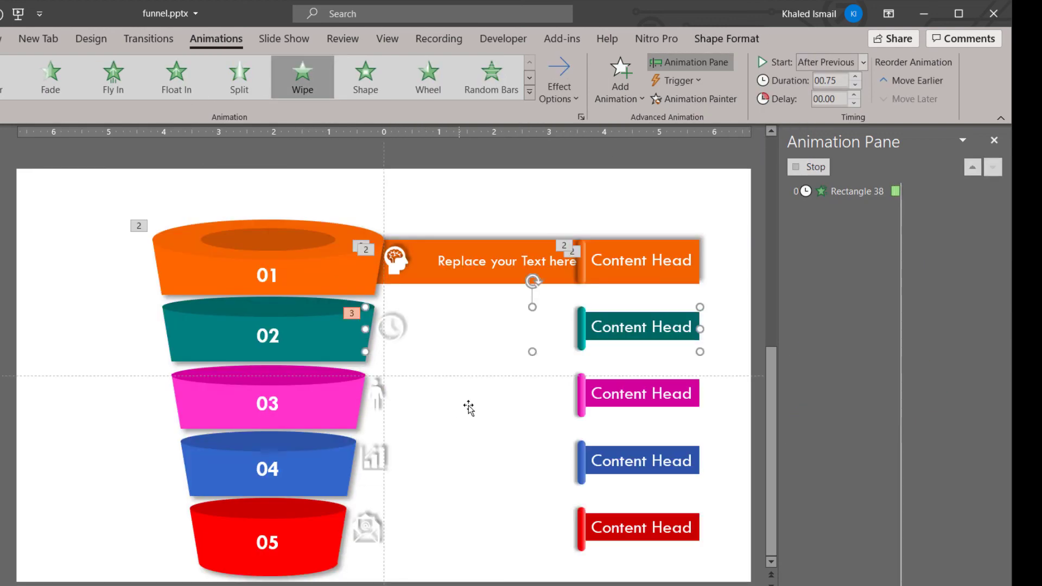
key("alt+shift+c")
left_click(648, 398)
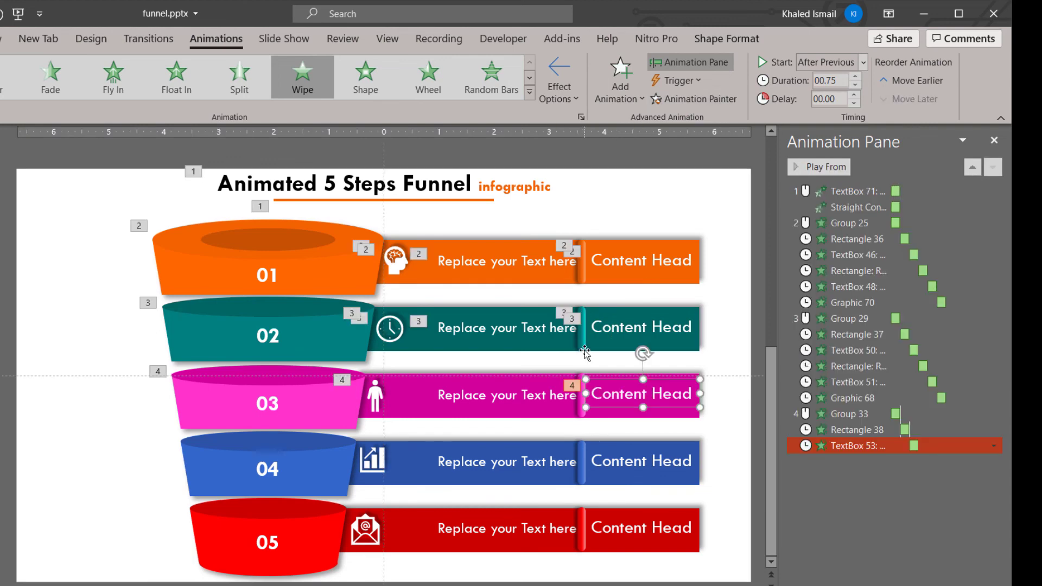
left_click(582, 330)
key("alt+shift+c")
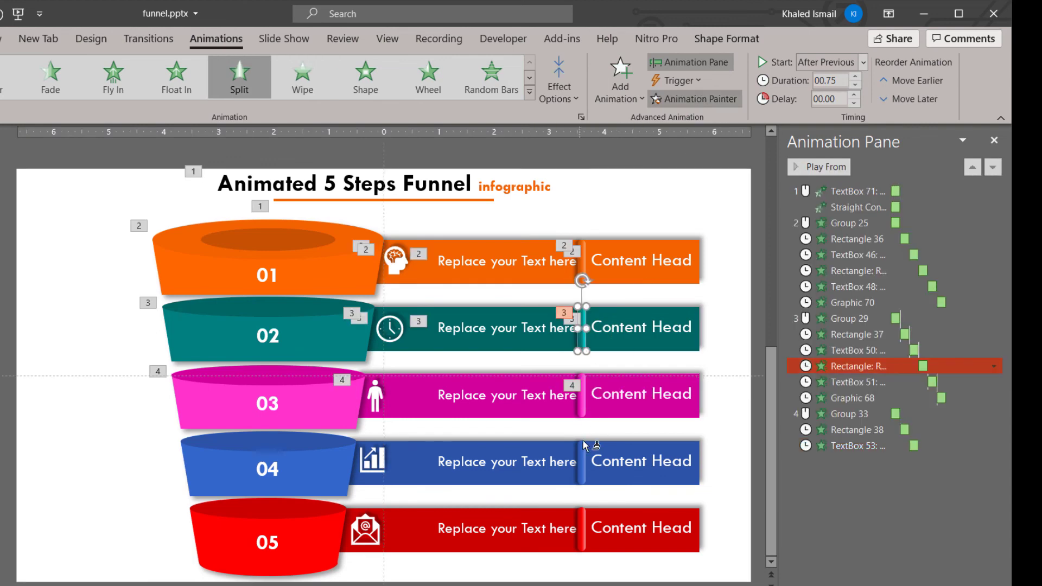
left_click(582, 399)
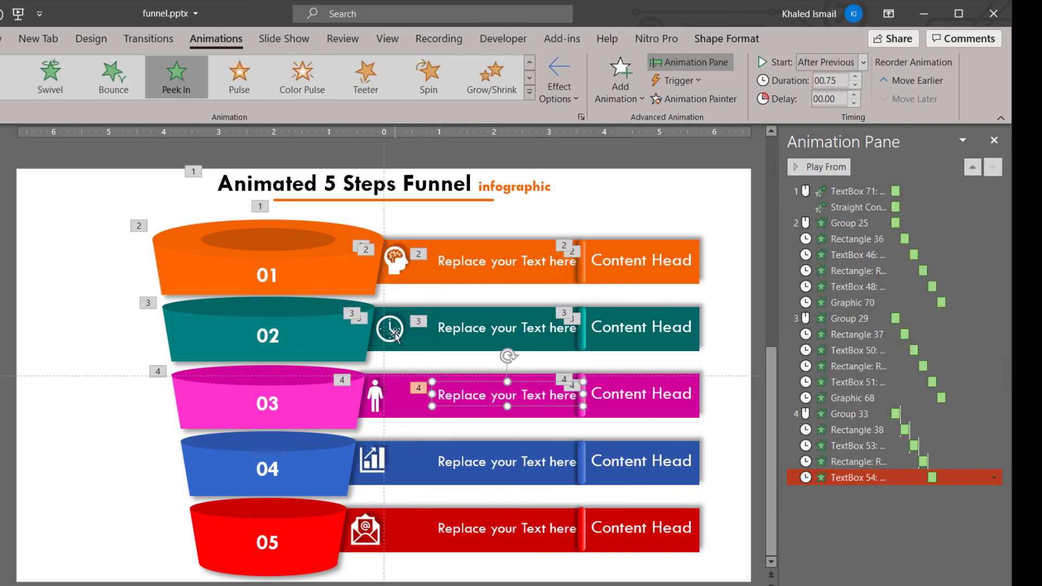
left_click(390, 328)
key("alt+shift+c")
left_click(376, 463)
left_click(206, 466)
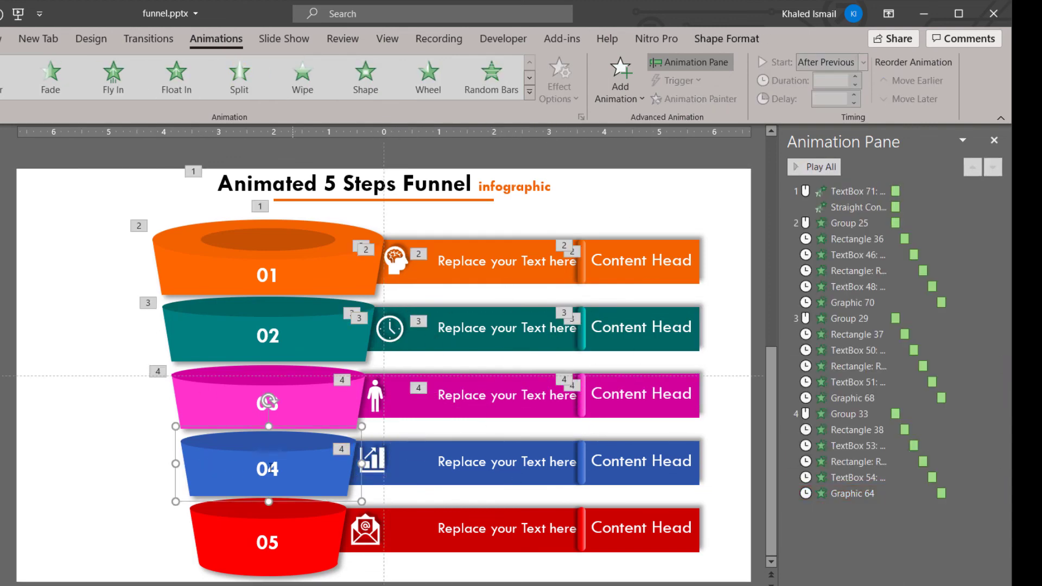
key("ctrl+z")
left_click(400, 336)
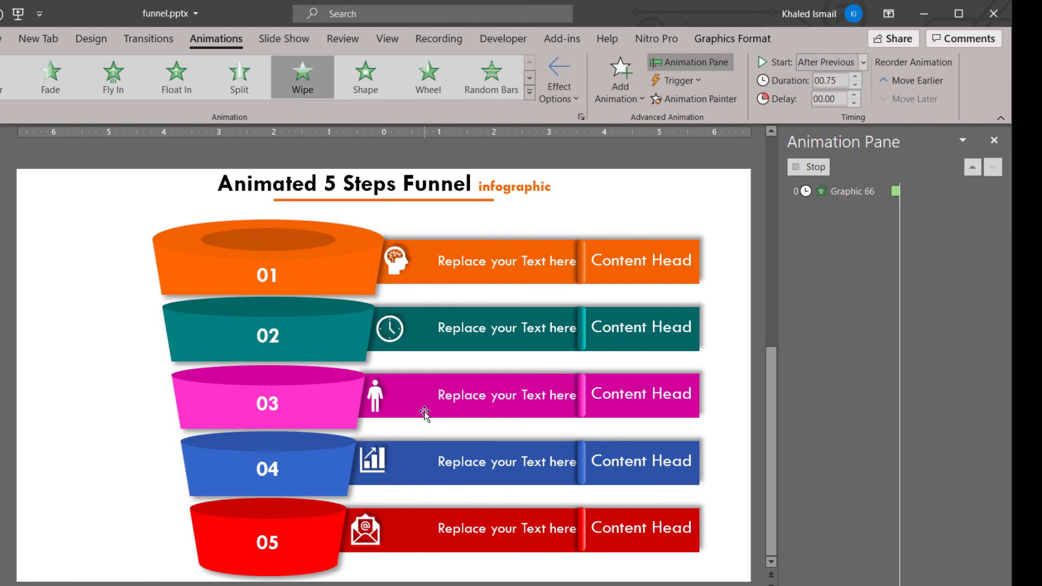
Copy the animations onto blue row 04's funnel, banner, Content Head, divider, text and icon.
left_click(347, 390)
key("alt+shift+c")
left_click(350, 487)
left_click(489, 404)
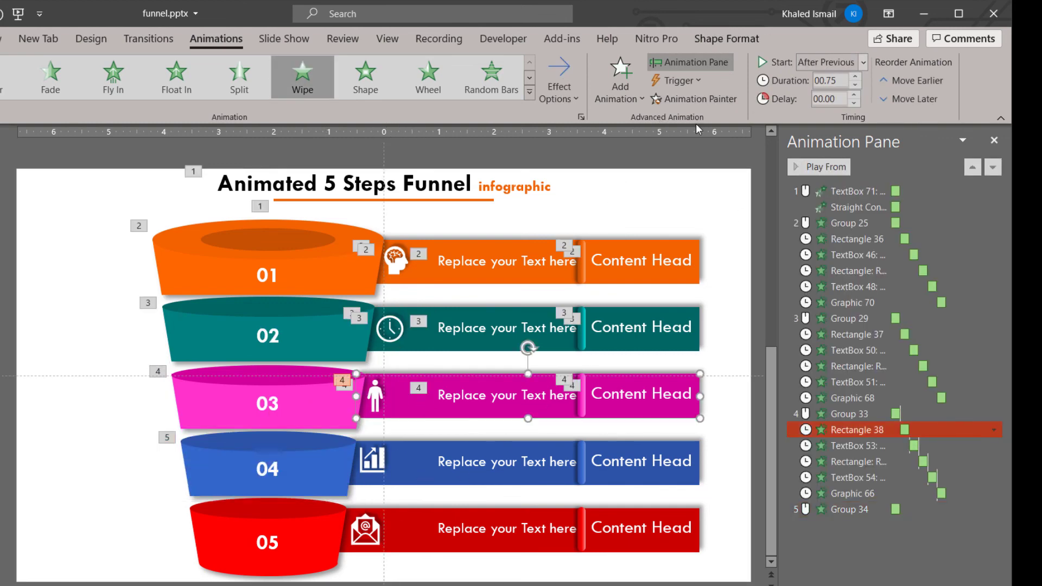
key("alt+shift+c")
left_click(425, 471)
left_click(624, 404)
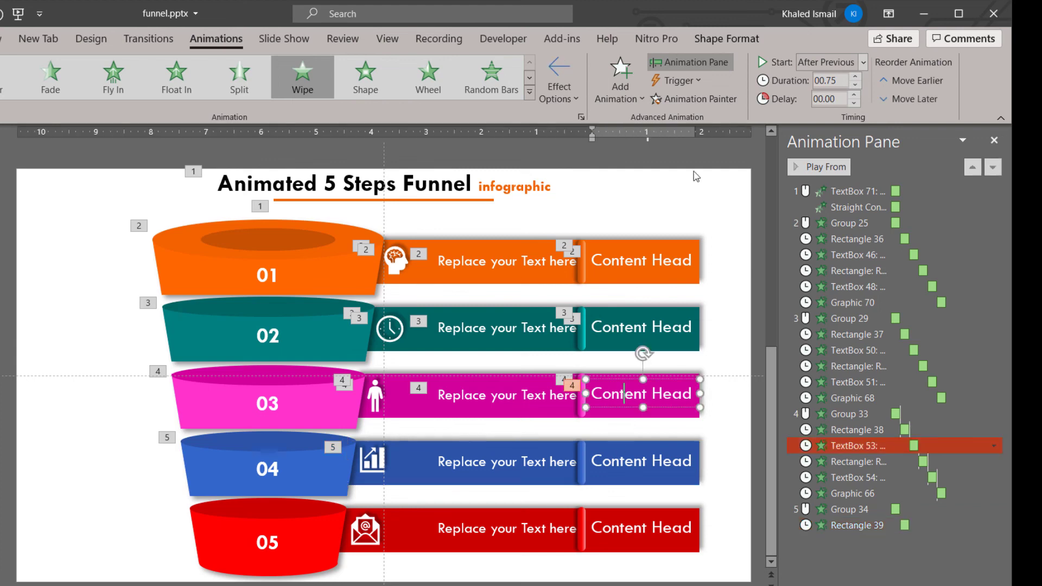
key("alt+shift+c")
left_click(669, 464)
left_click(582, 396)
left_click(685, 100)
left_click(585, 477)
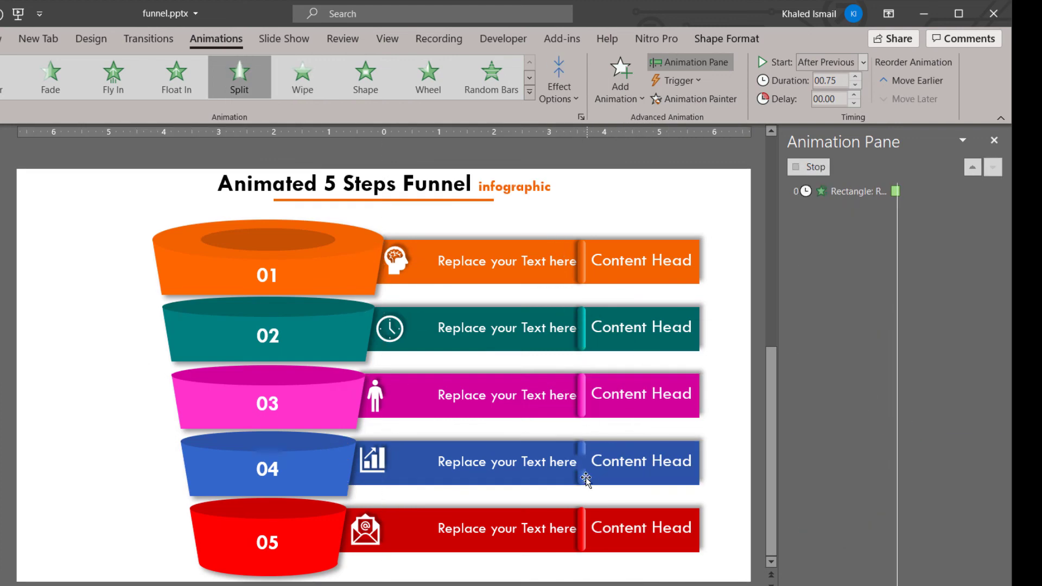
left_click(505, 395)
key("alt+shift+c")
left_click(496, 467)
left_click(375, 395)
Copy the animations onto red row 05's parts, including the envelope icon, and play the slide show.
key("alt+shift+c")
left_click(365, 529)
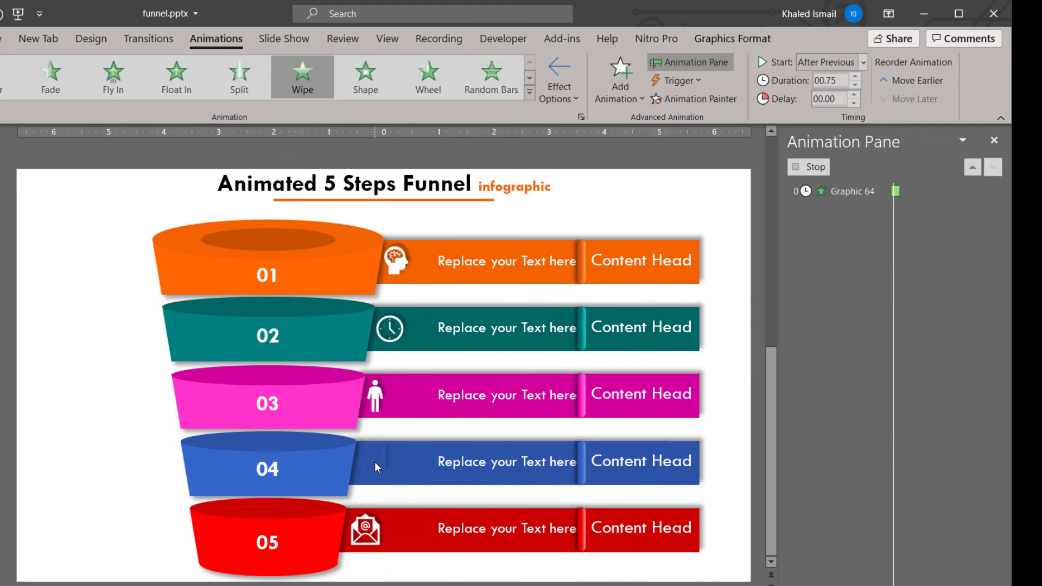
left_click(266, 467)
key("alt+shift+c")
left_click(266, 543)
left_click(412, 473)
key("alt+shift+c")
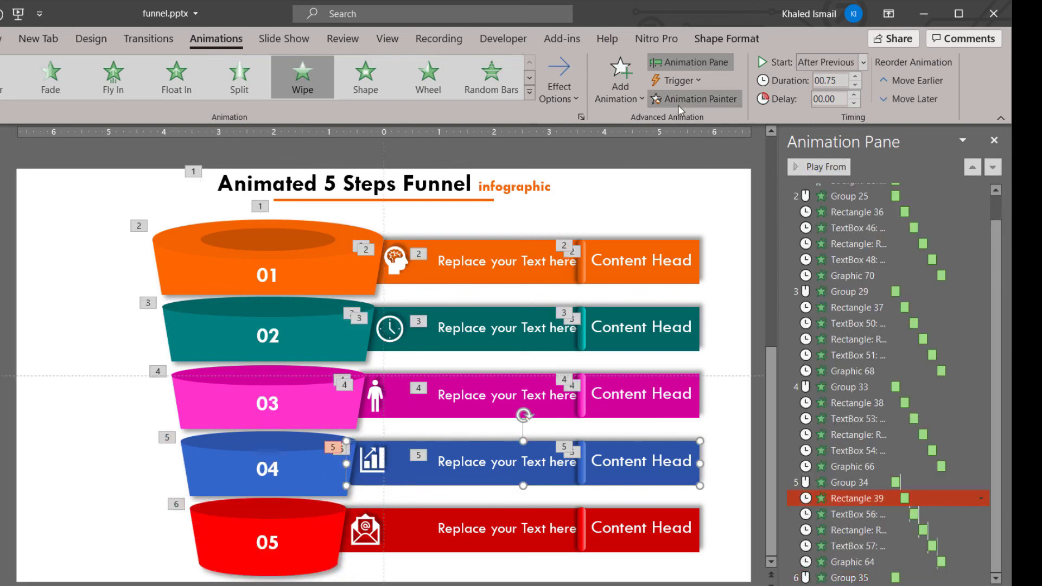
left_click(488, 538)
left_click(640, 462)
key("alt+shift+c")
left_click(673, 534)
left_click(582, 466)
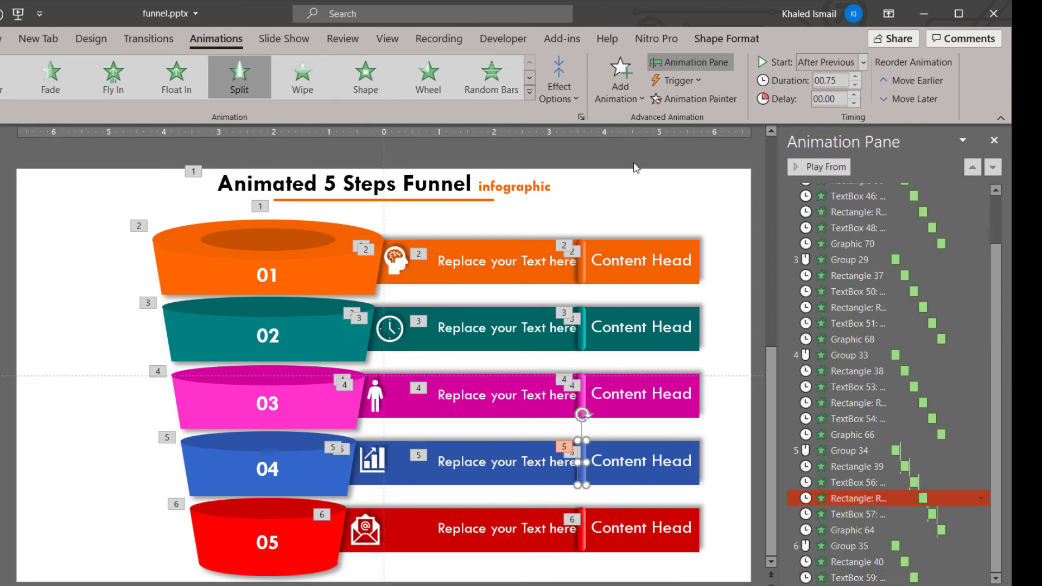
key("alt+shift+c")
left_click(582, 533)
left_click(505, 461)
key("alt+shift+c")
left_click(515, 533)
left_click(372, 462)
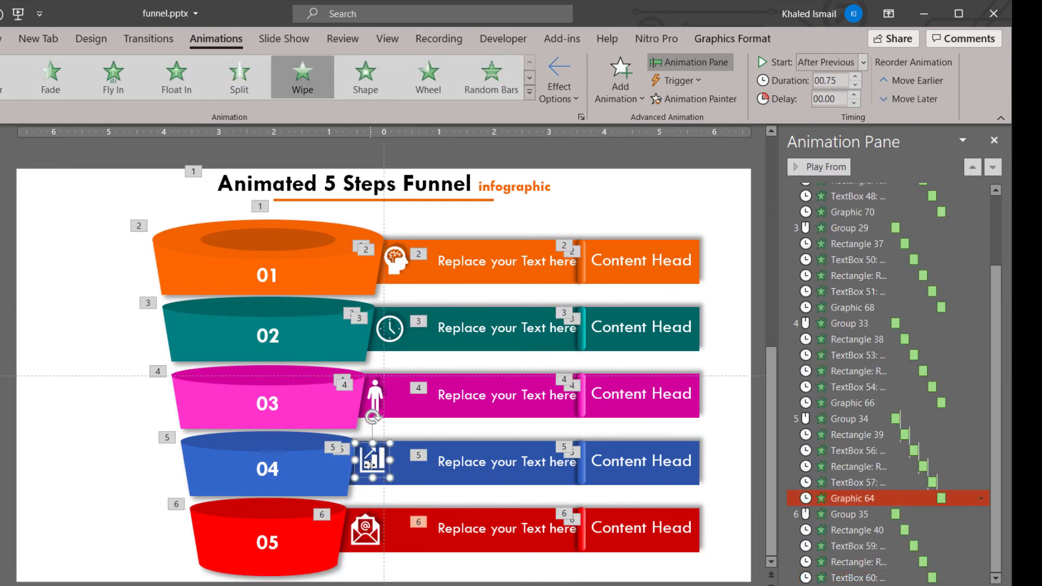
key("alt+shift+c")
left_click(378, 539)
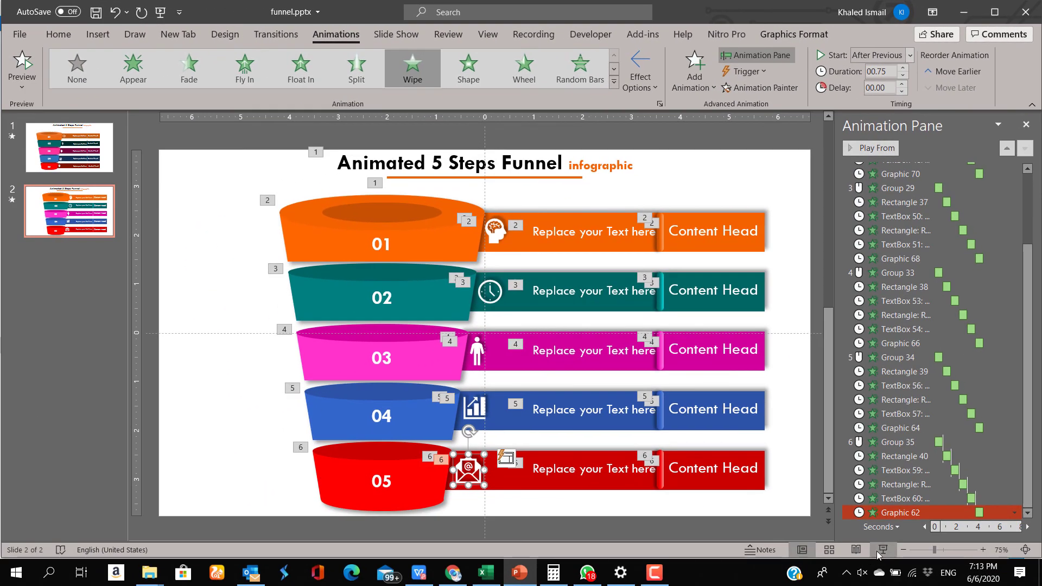
left_click(878, 551)
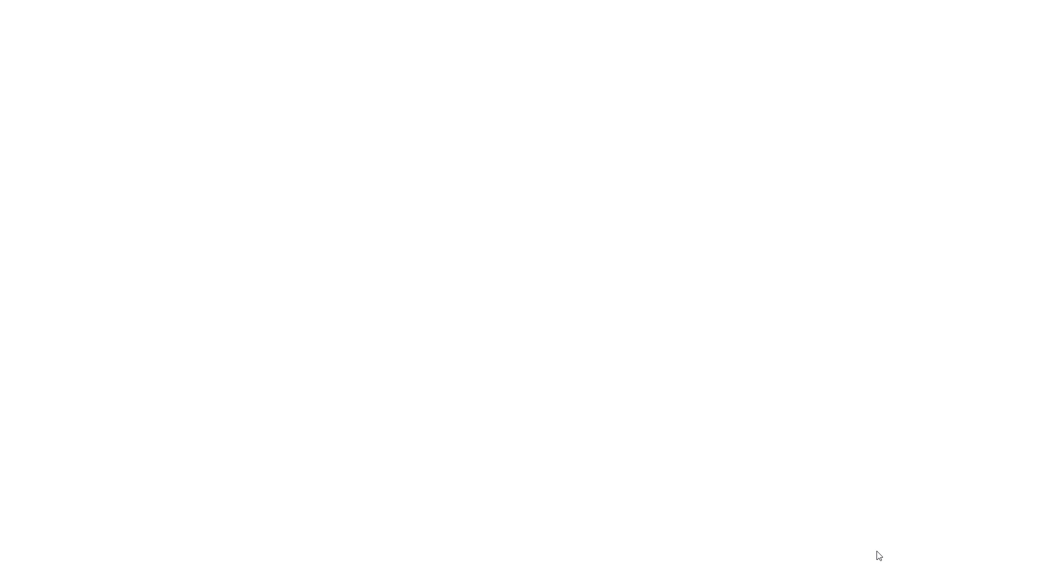